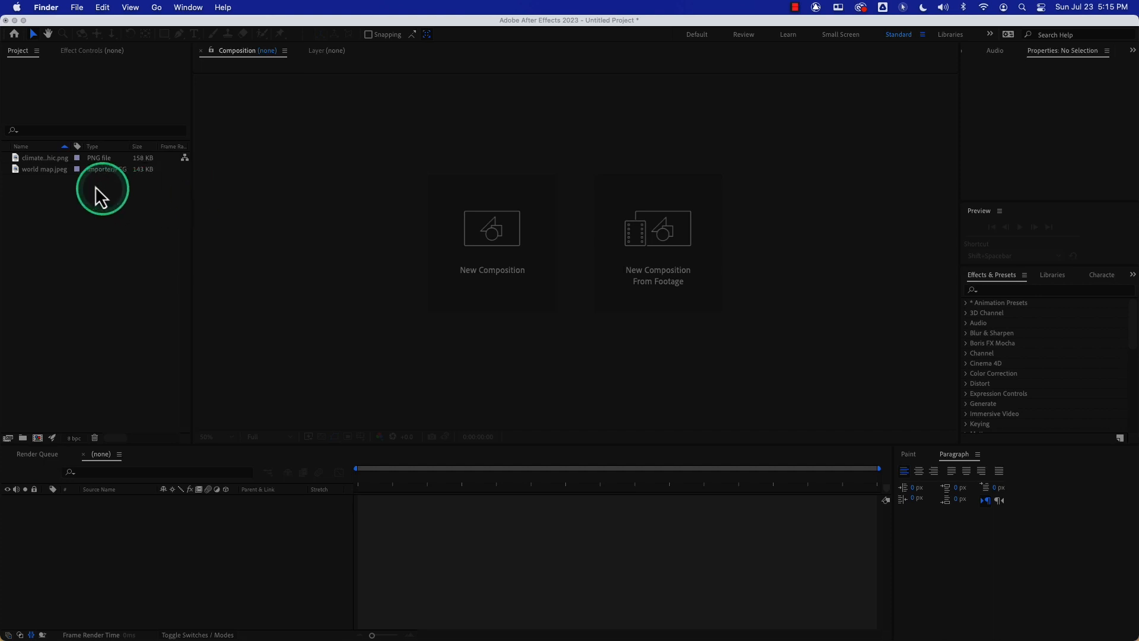
Open the climate-change infographic in a footage viewer and dock it as a narrow reference pane beside the composition area
double_click(19, 157)
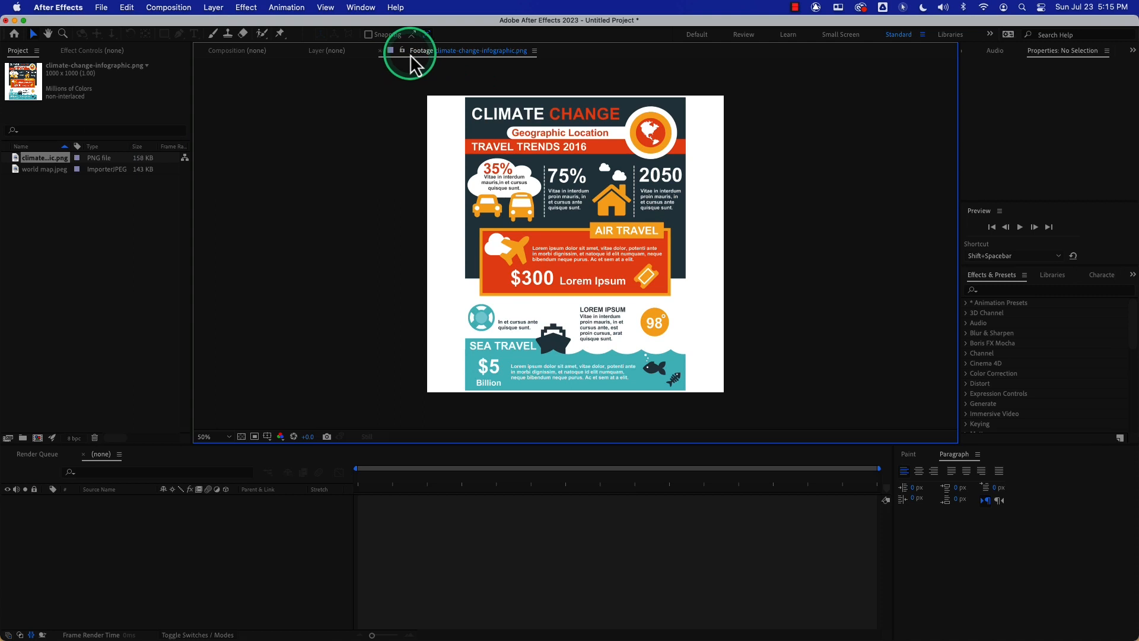
left_click_drag(422, 51, 206, 207)
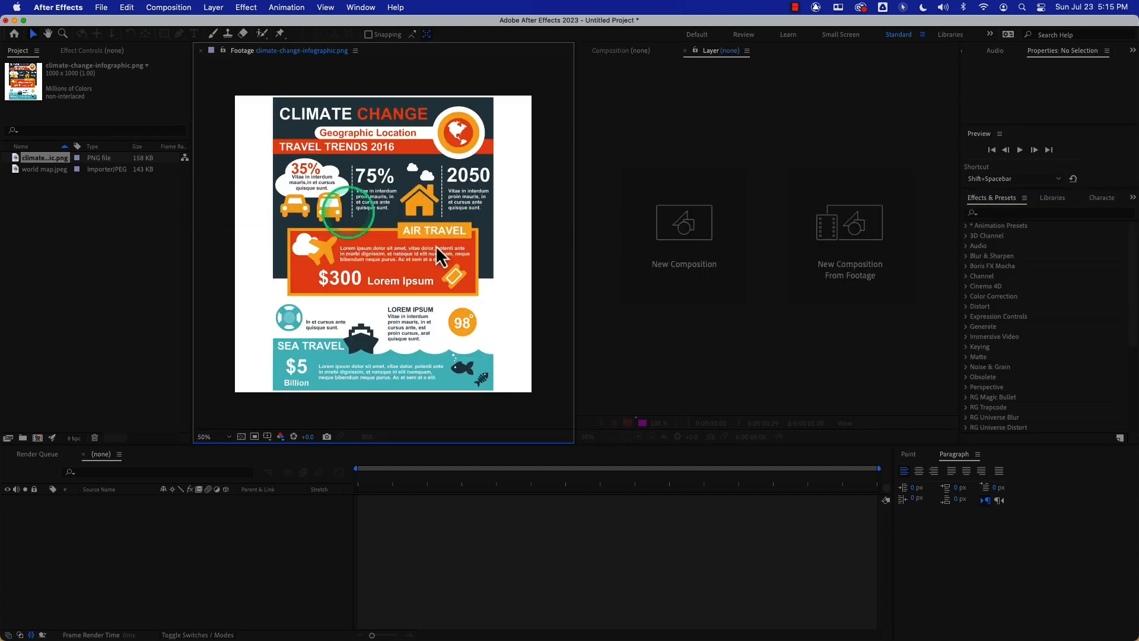
left_click_drag(575, 242, 508, 243)
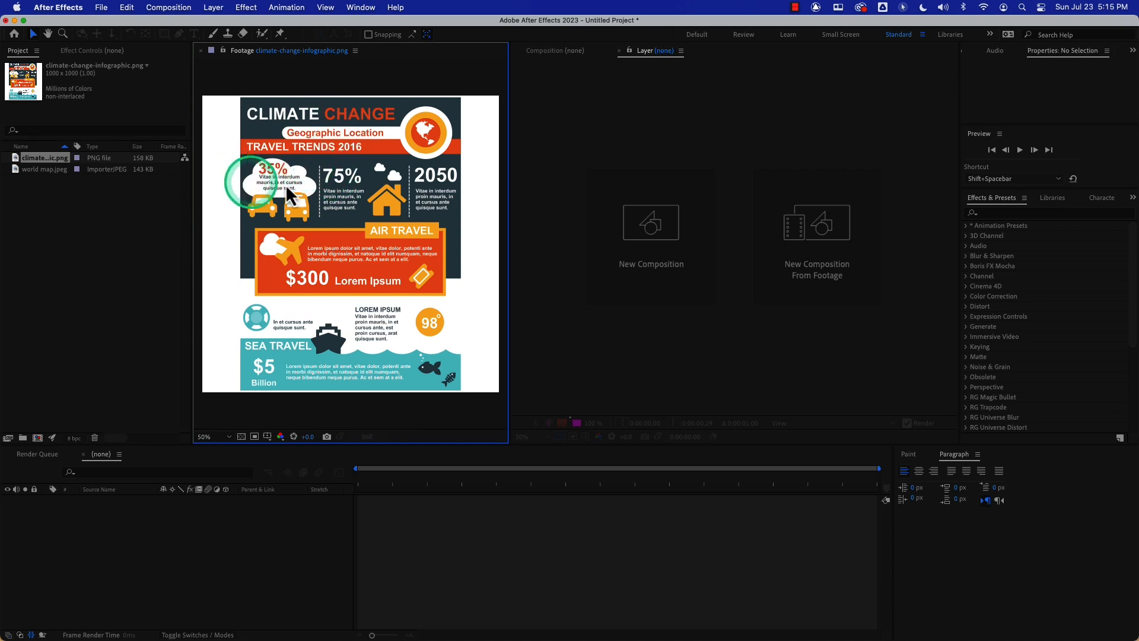
left_click_drag(511, 230, 464, 231)
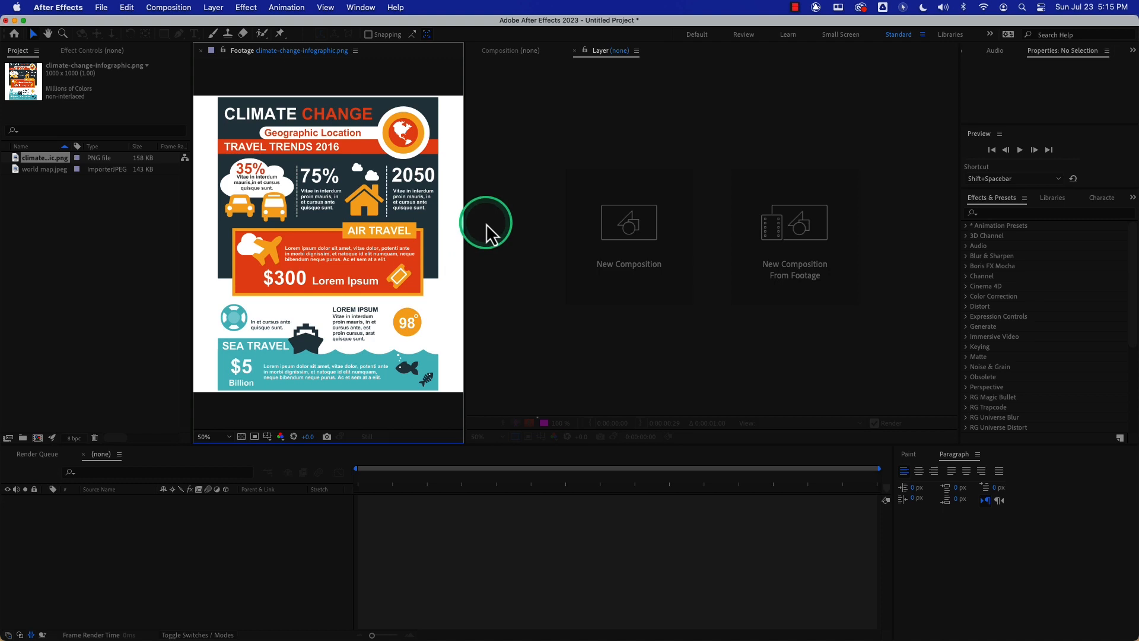
Create a 1920x1080, 24 fps composition with a duration of 20 seconds
left_click(629, 256)
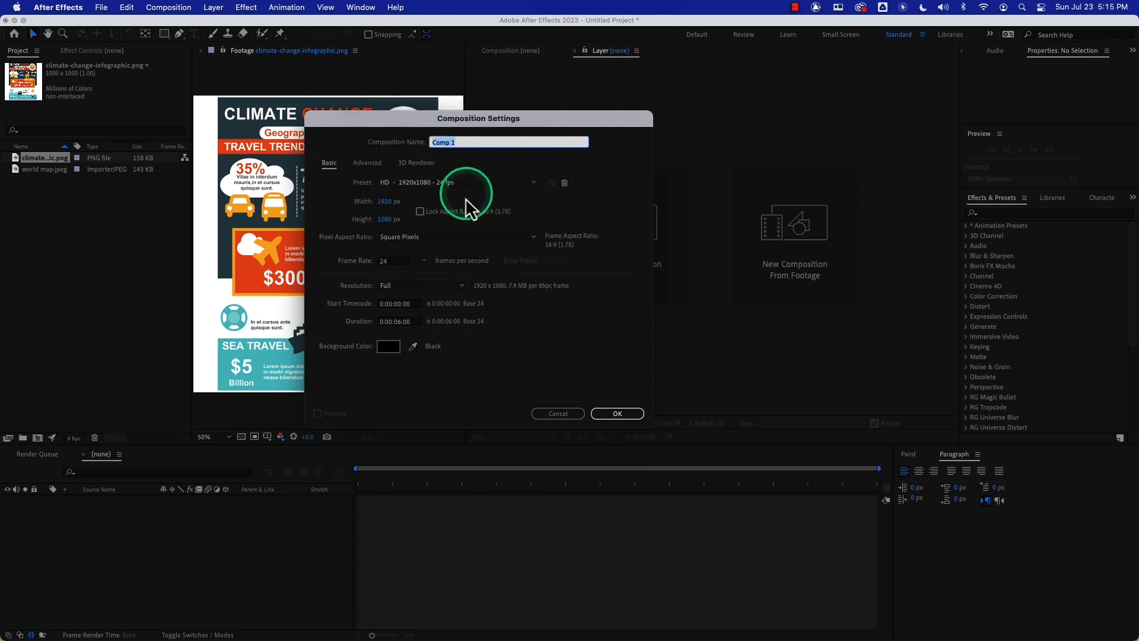
left_click(402, 321)
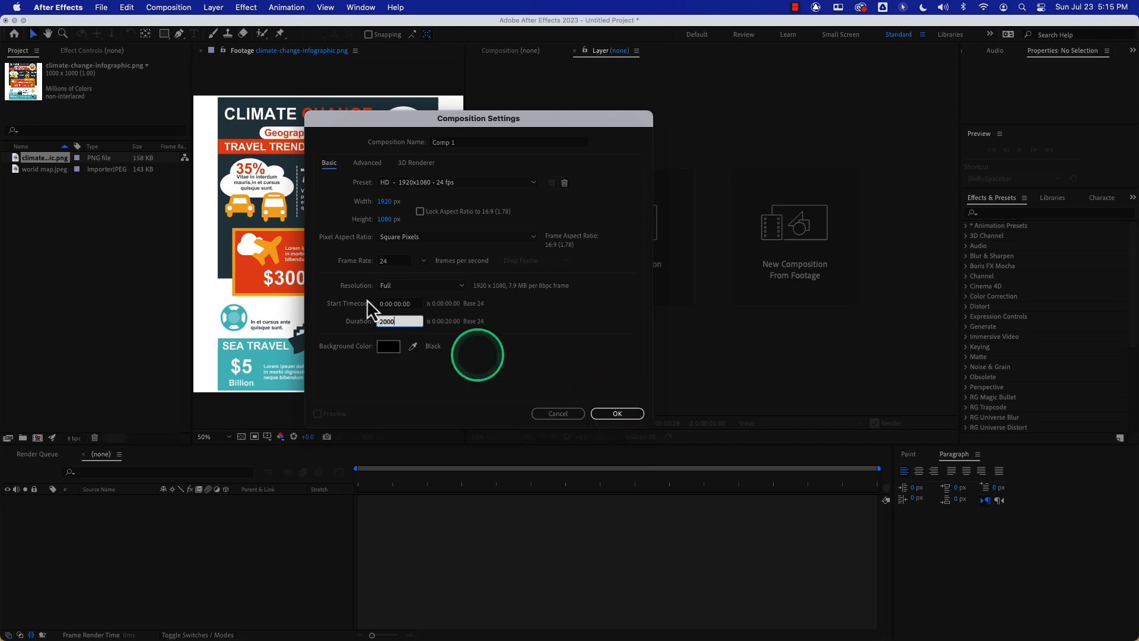
left_click(614, 414)
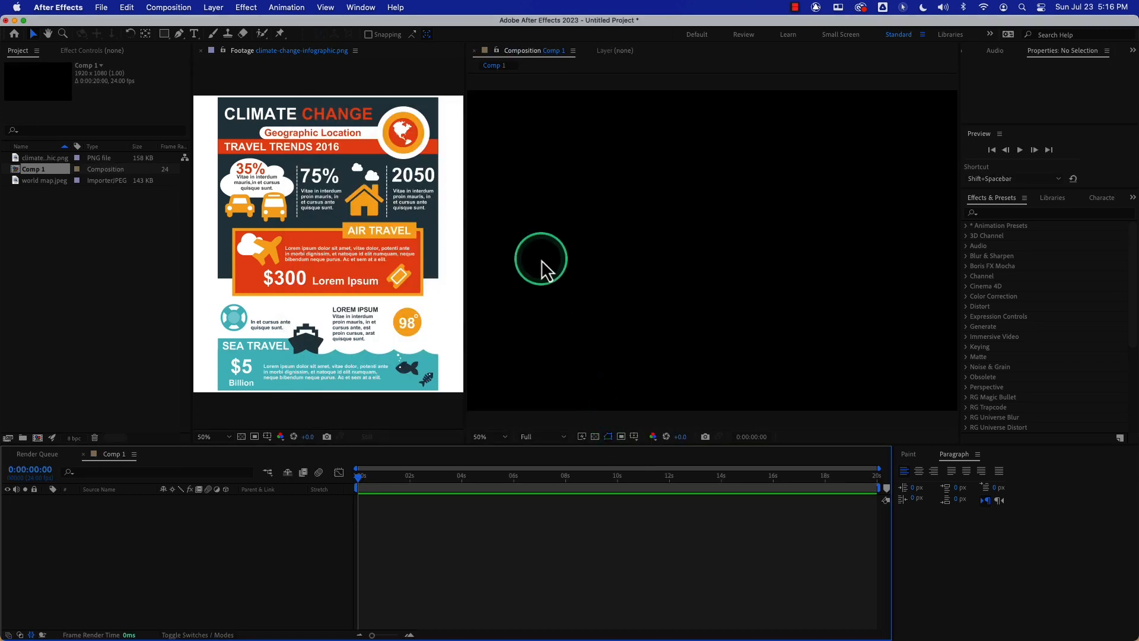
Add a composition-sized solid layer in pure white as the background
scroll(599, 284, "up", 1)
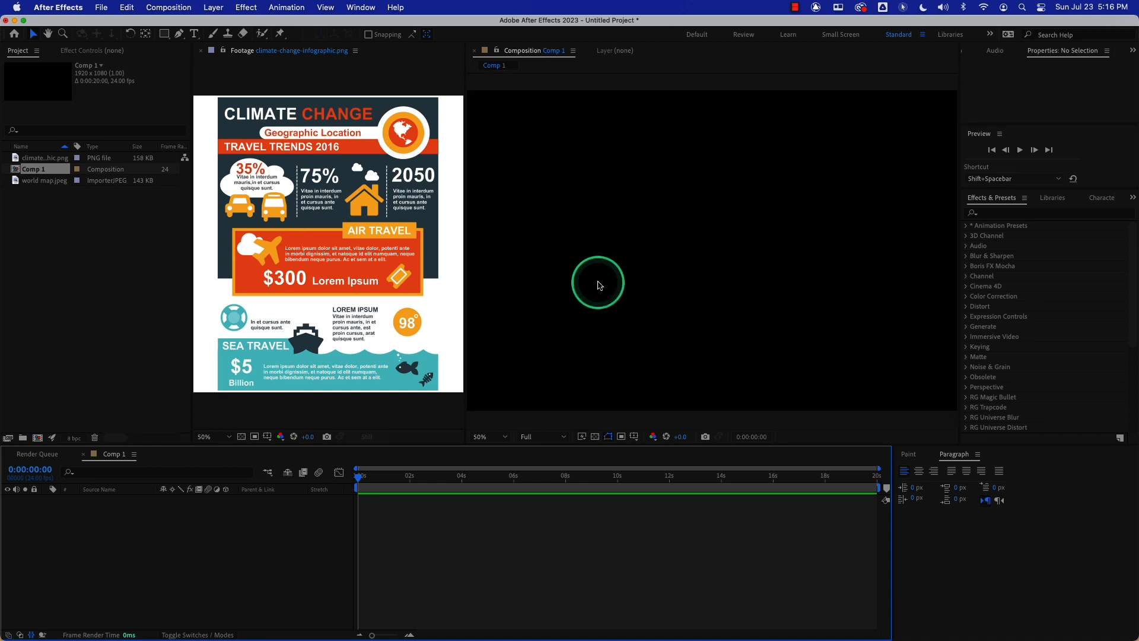
scroll(598, 284, "down", 4)
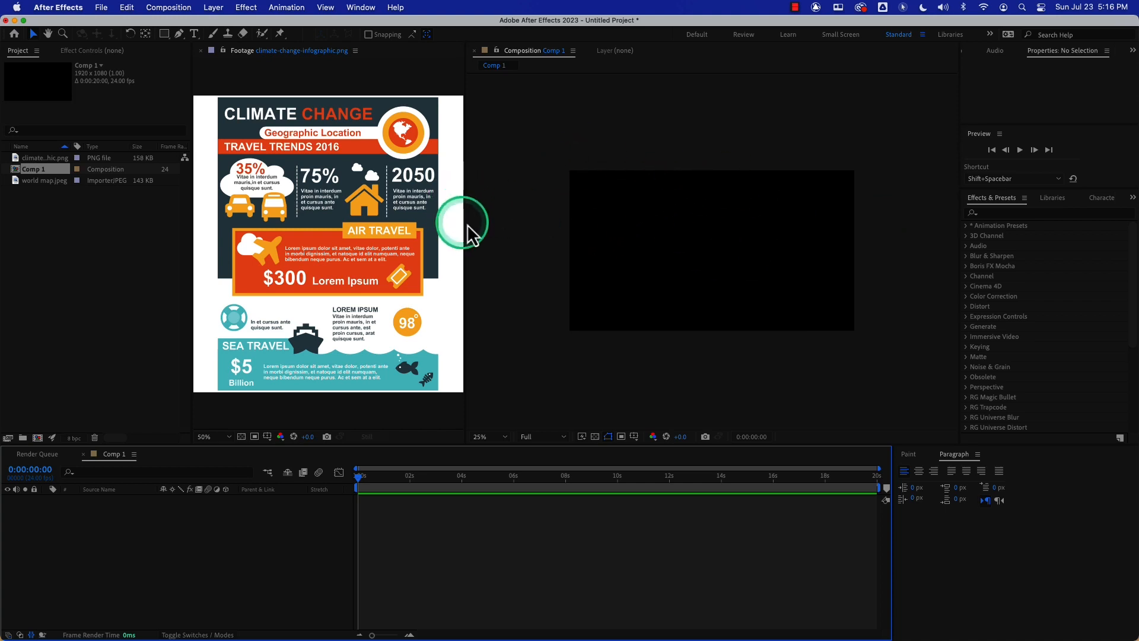
left_click(546, 184)
key("super+y")
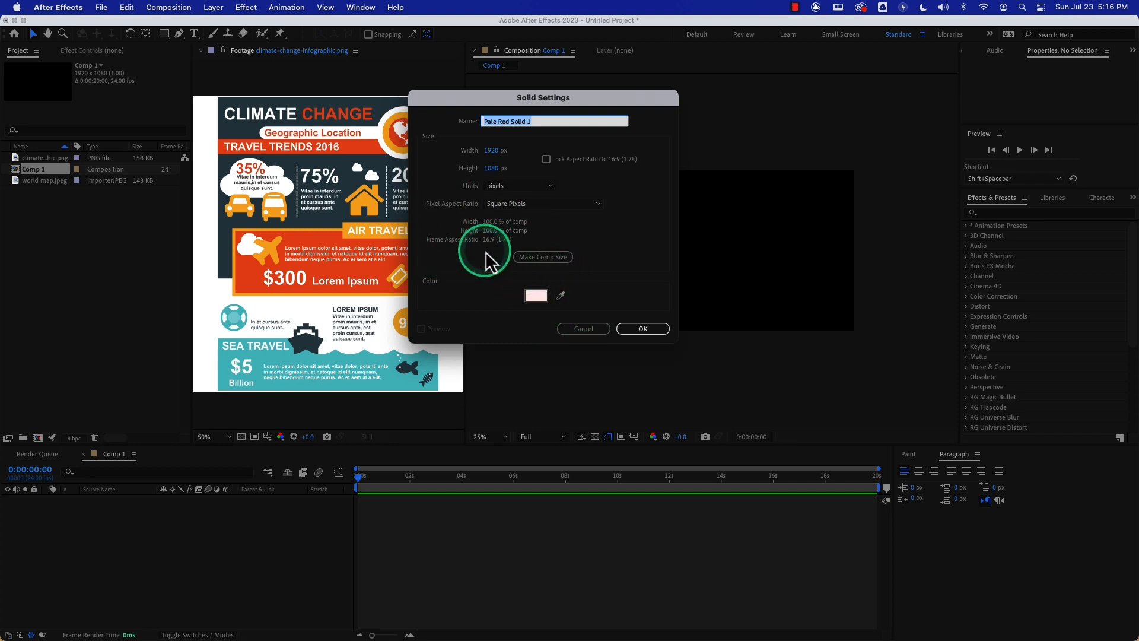
left_click(644, 331)
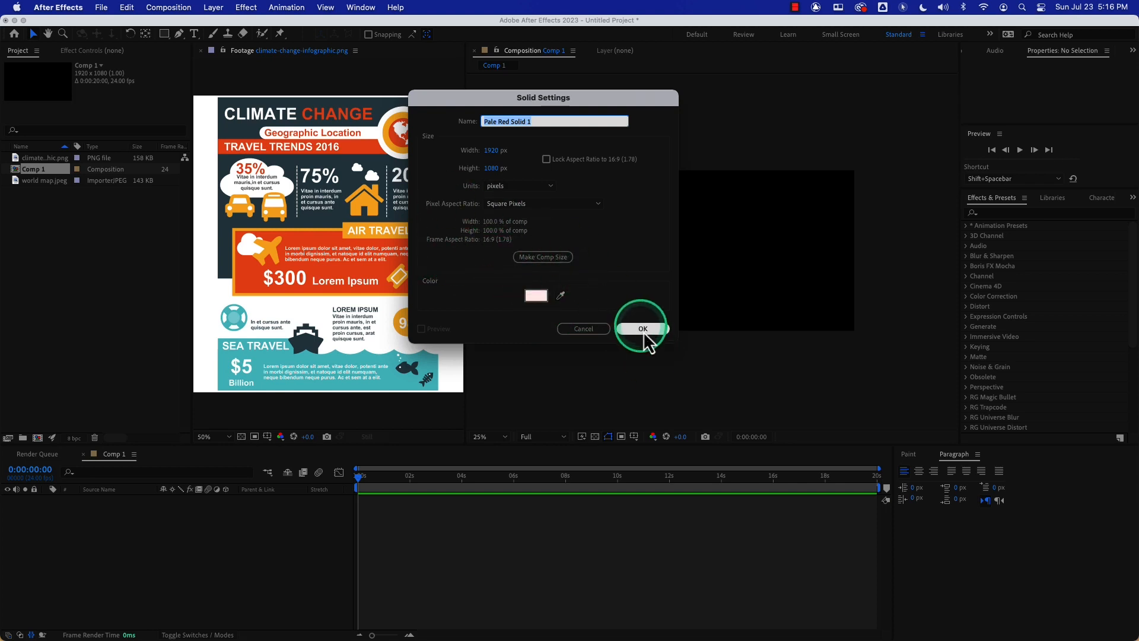
left_click(547, 299)
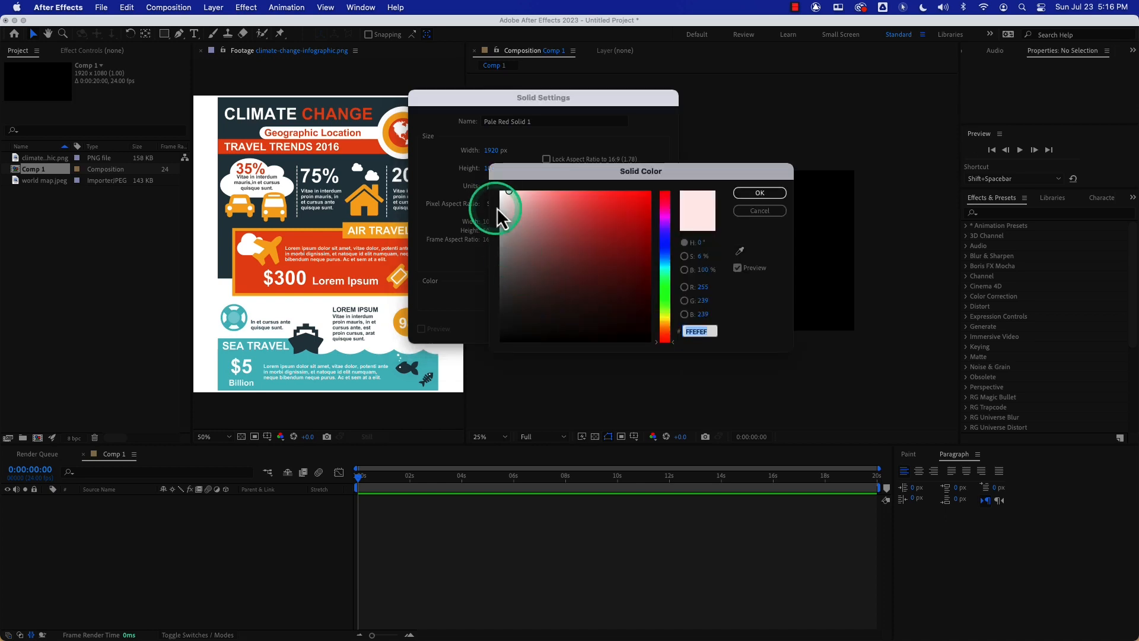
left_click_drag(501, 203, 488, 189)
left_click(760, 194)
left_click(638, 331)
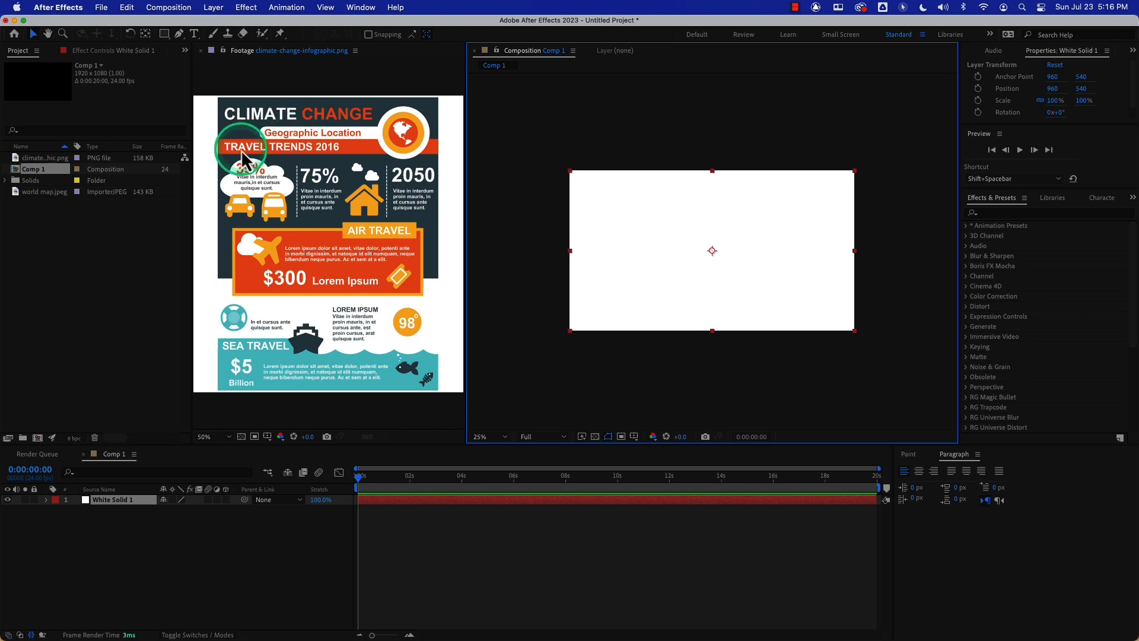
Narrow the project pane so the whole infographic fits in its reference viewer at 50%
scroll(261, 156, "up", 1)
scroll(261, 156, "down", 1)
scroll(261, 155, "down", 2)
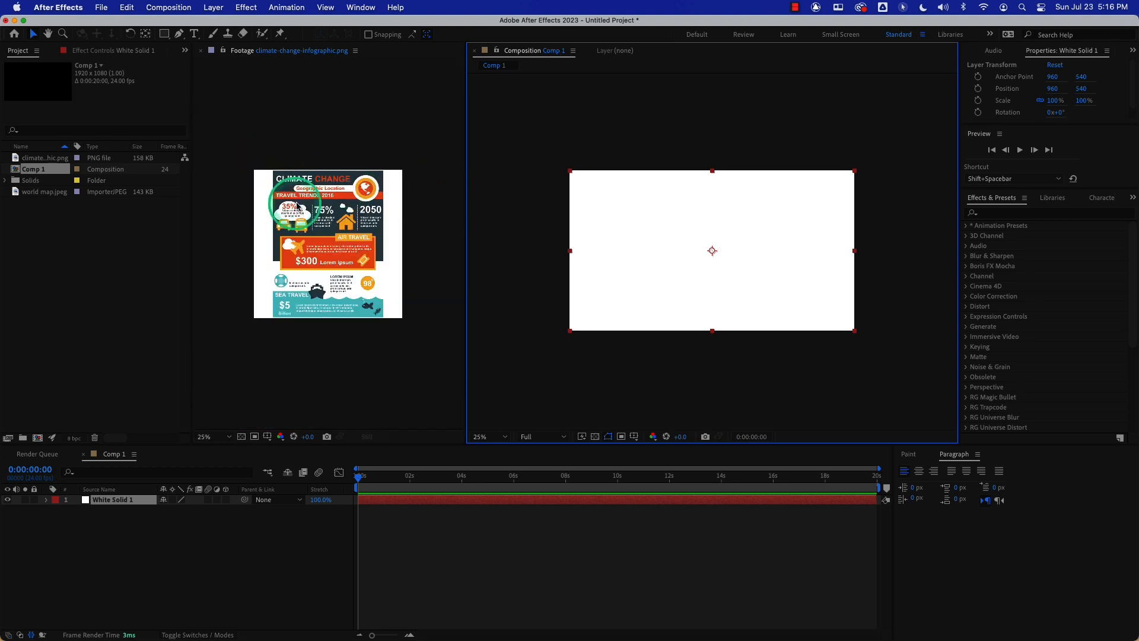
scroll(301, 203, "up", 2)
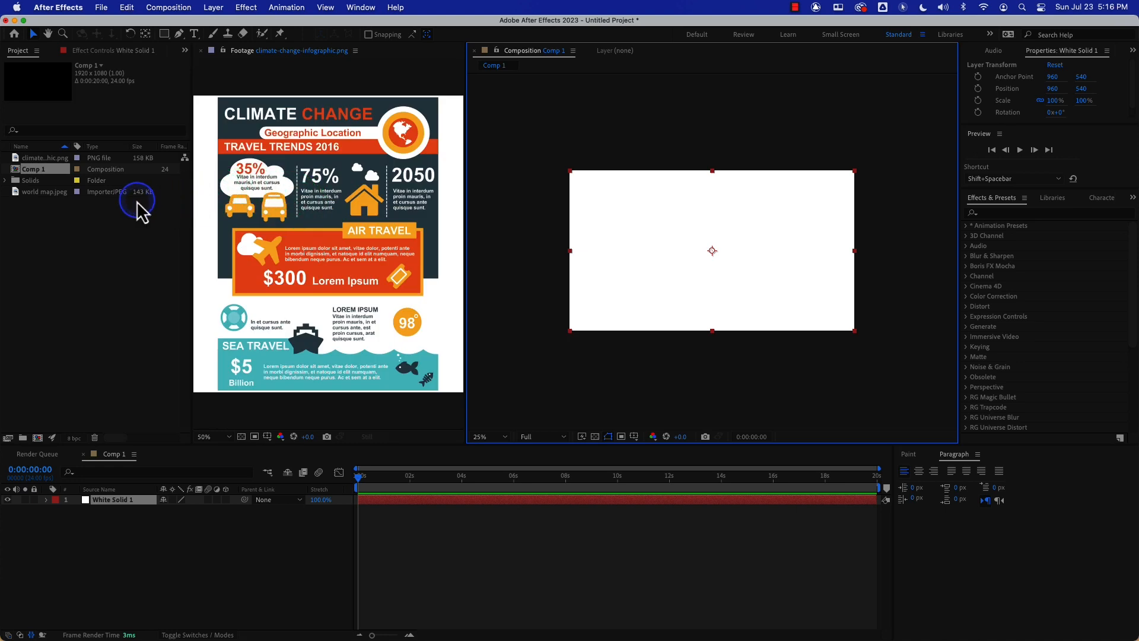
left_click_drag(191, 189, 102, 198)
Add a 1600 px wide solid colored with the infographic's sampled dark blue-gray background, and make it a 3D layer
left_click(532, 220)
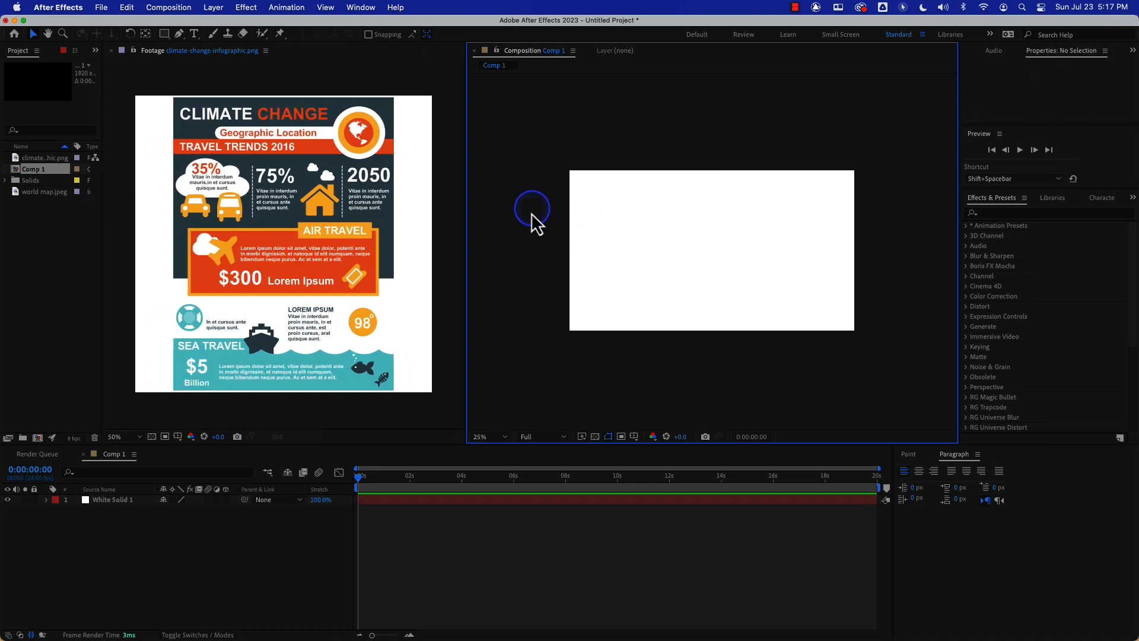
key("super+y")
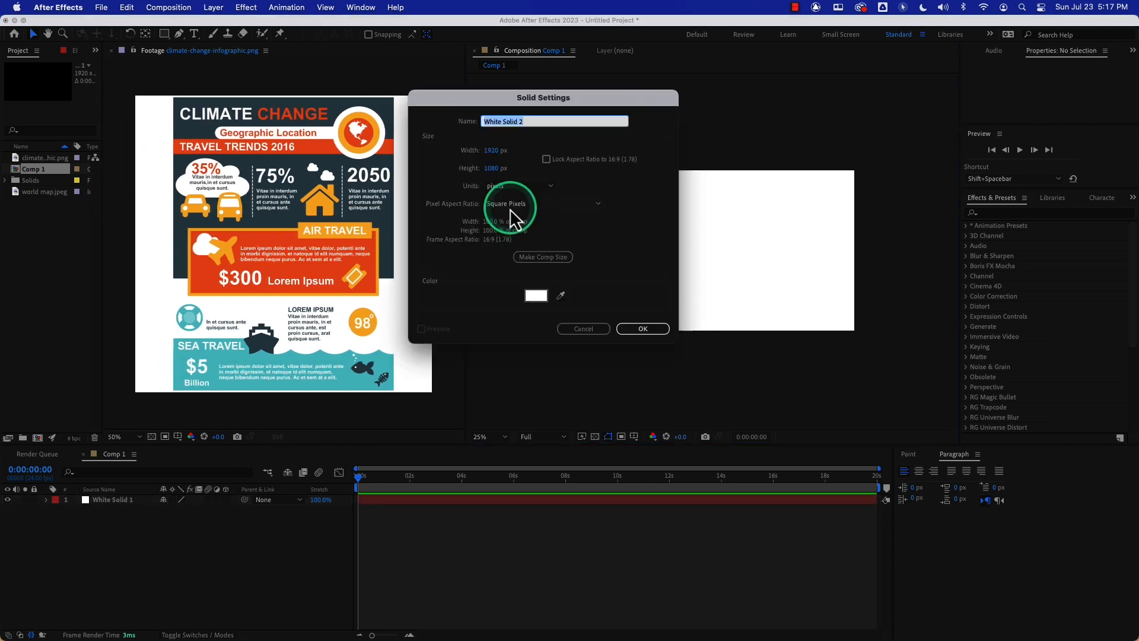
left_click(494, 151)
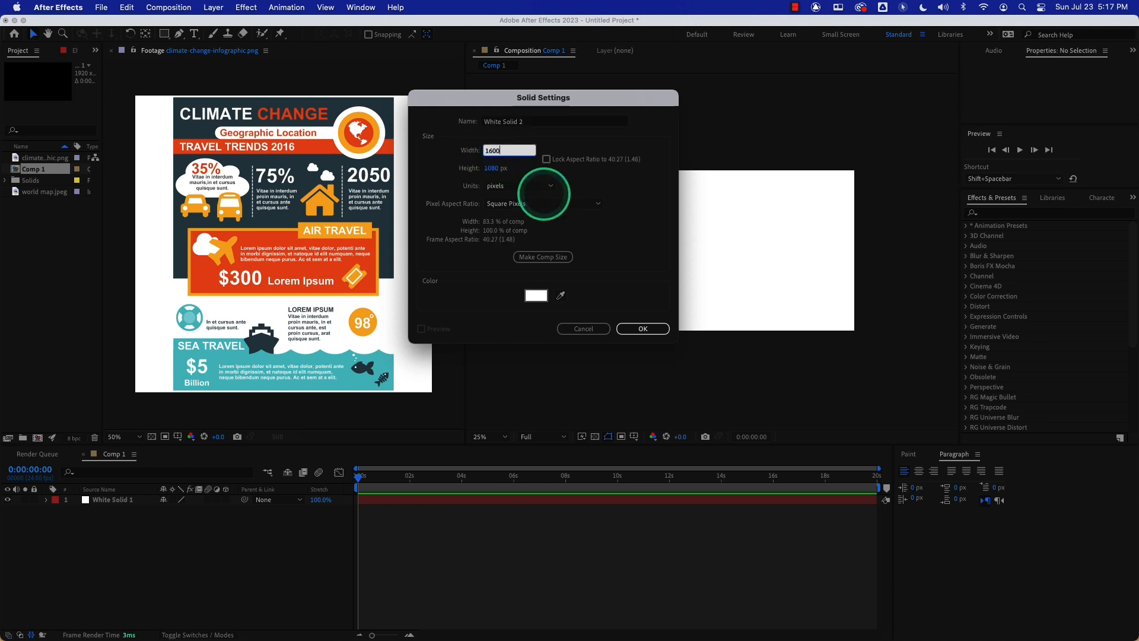
left_click(560, 296)
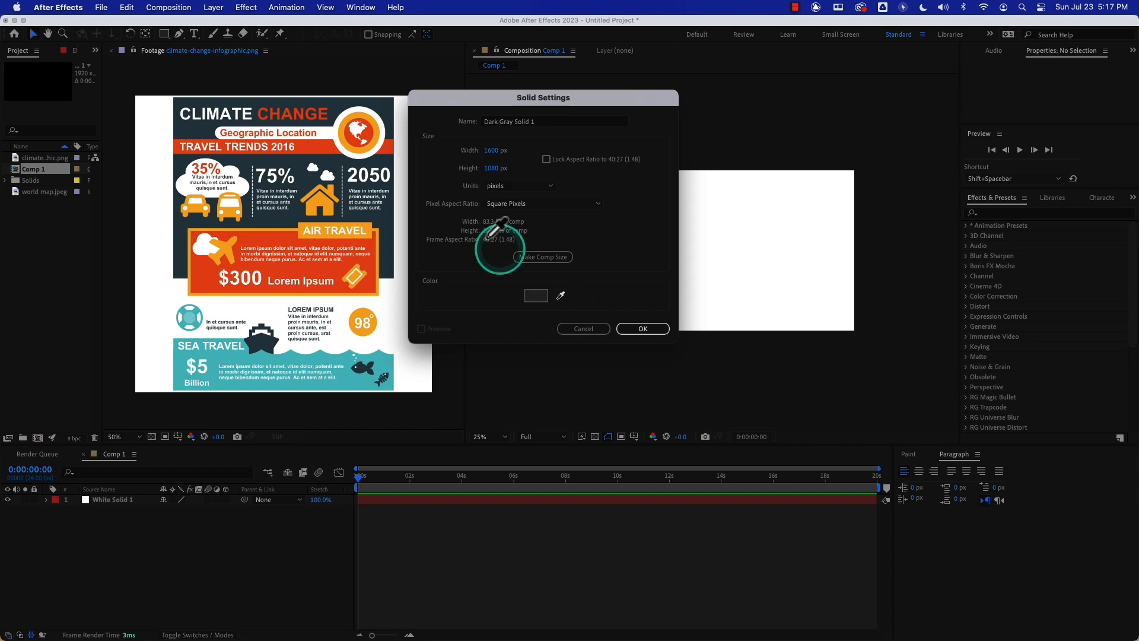
left_click(337, 109)
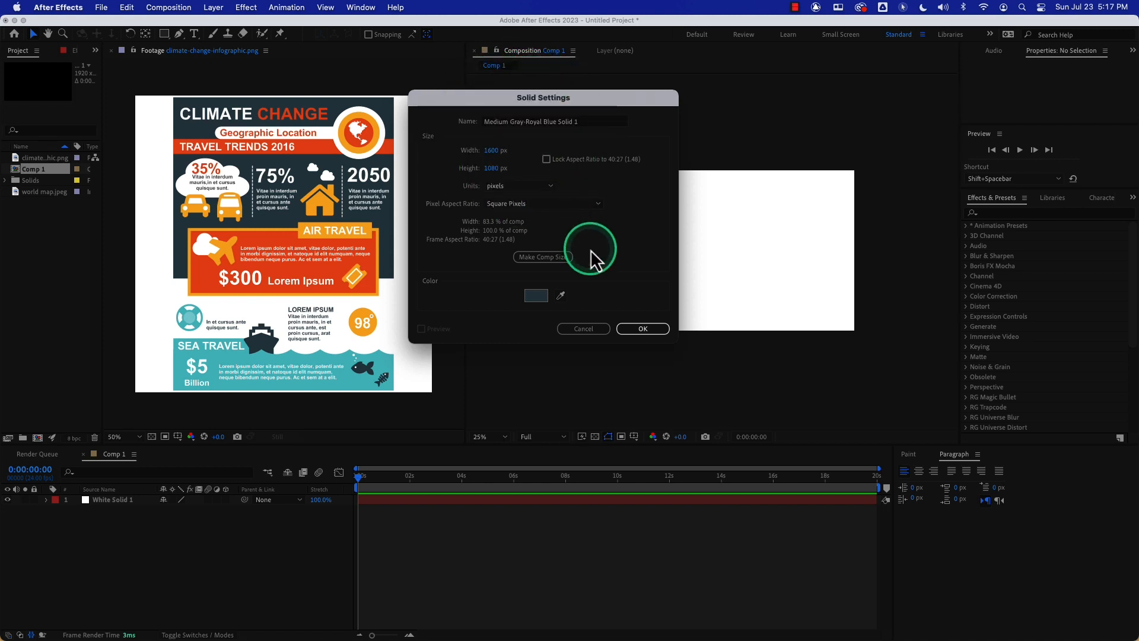
left_click(647, 330)
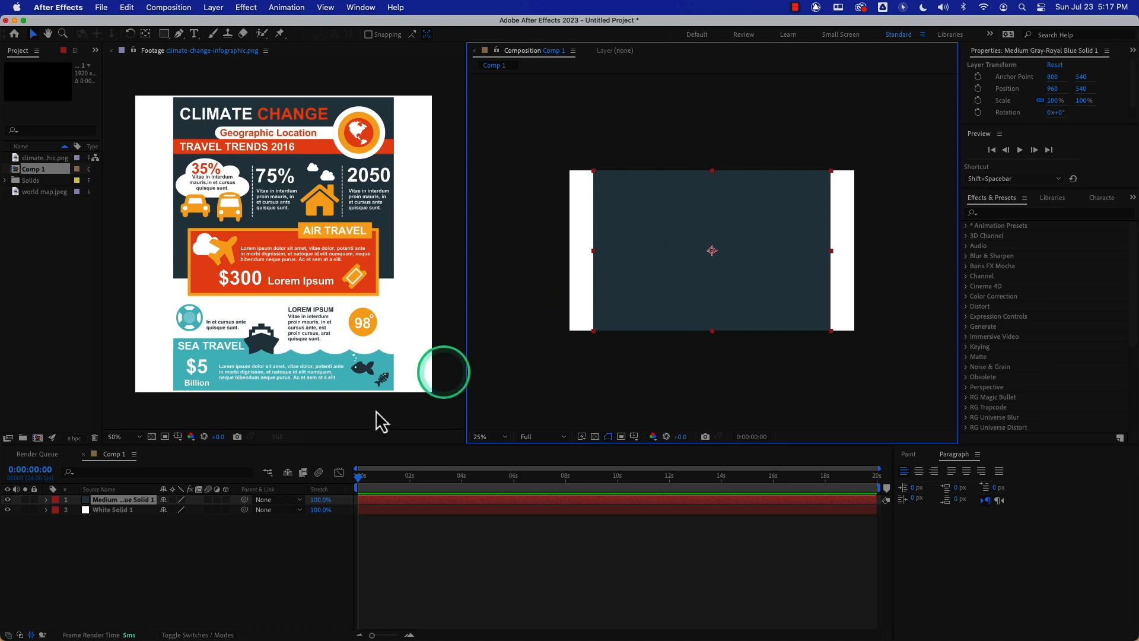
left_click(226, 500)
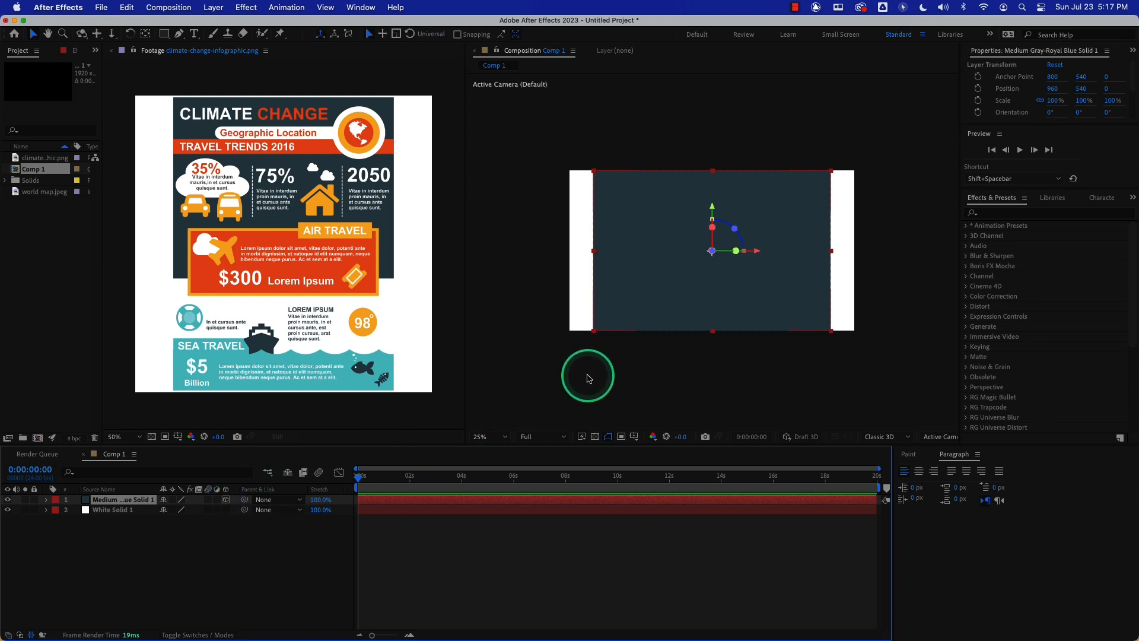
Add a one-node camera to the composition using the 50mm preset
left_click(297, 205)
left_click(214, 7)
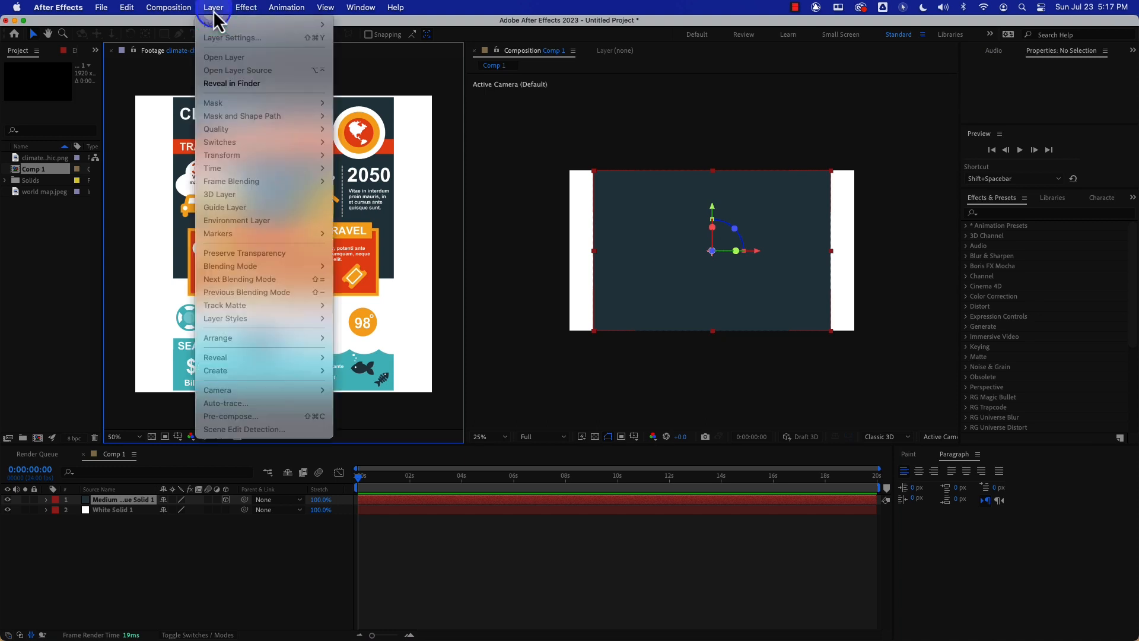
left_click(595, 133)
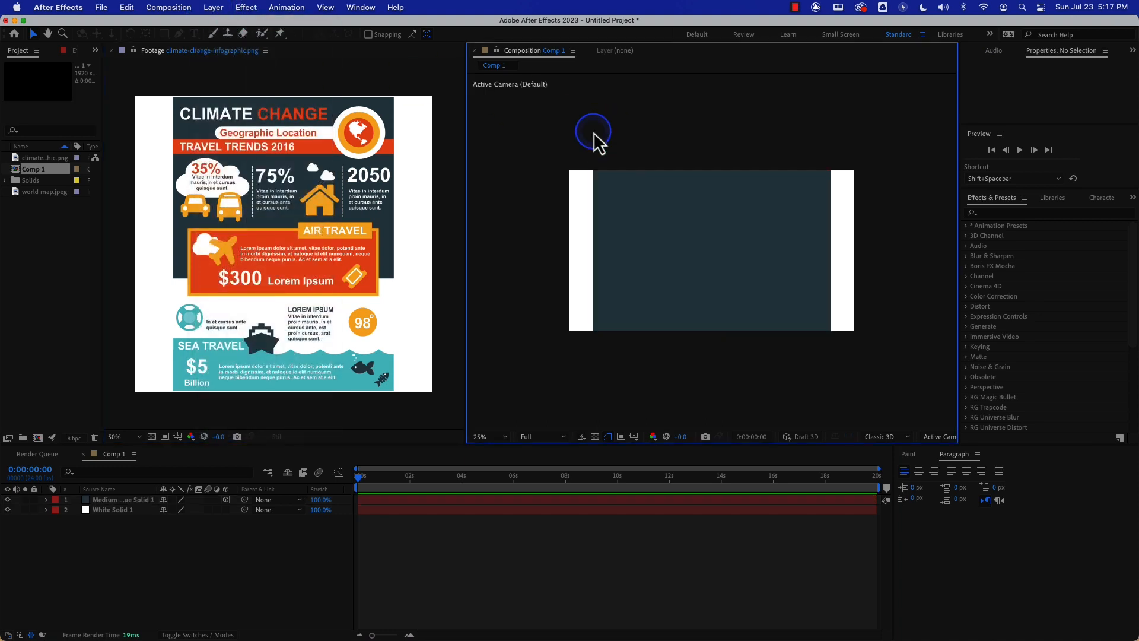
left_click(213, 9)
mouse_move(217, 25)
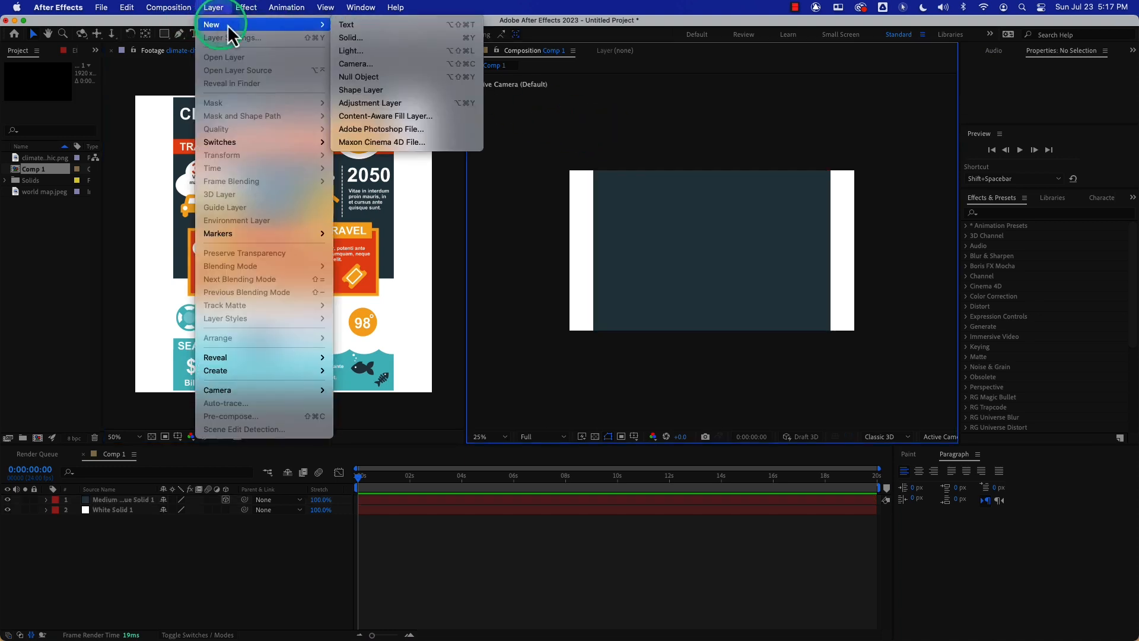
left_click(467, 66)
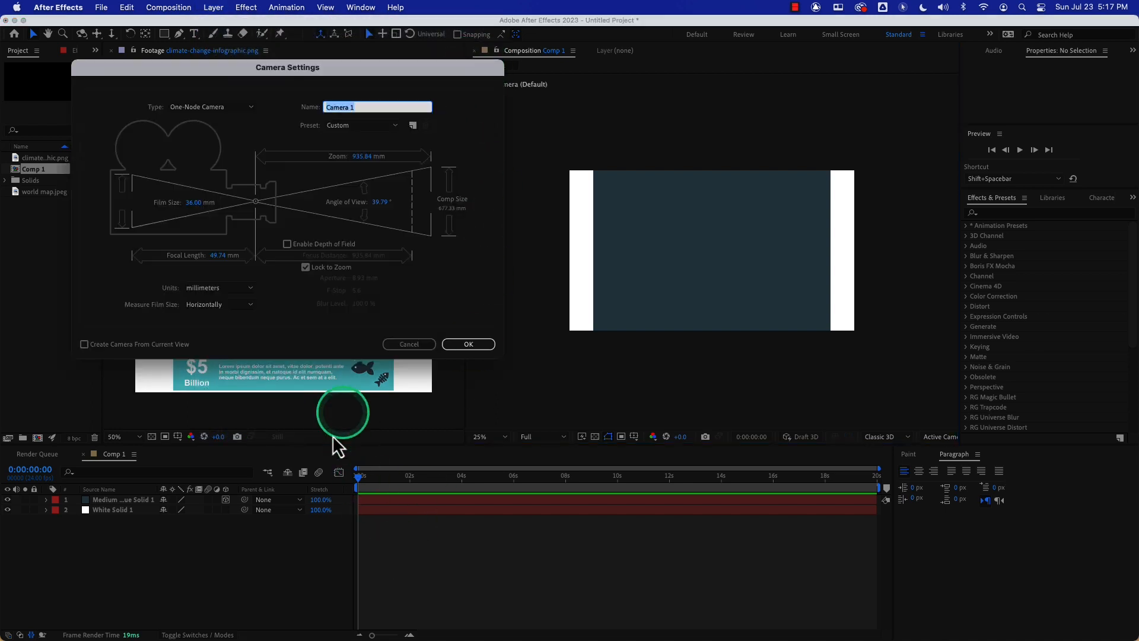
left_click(343, 126)
left_click(345, 220)
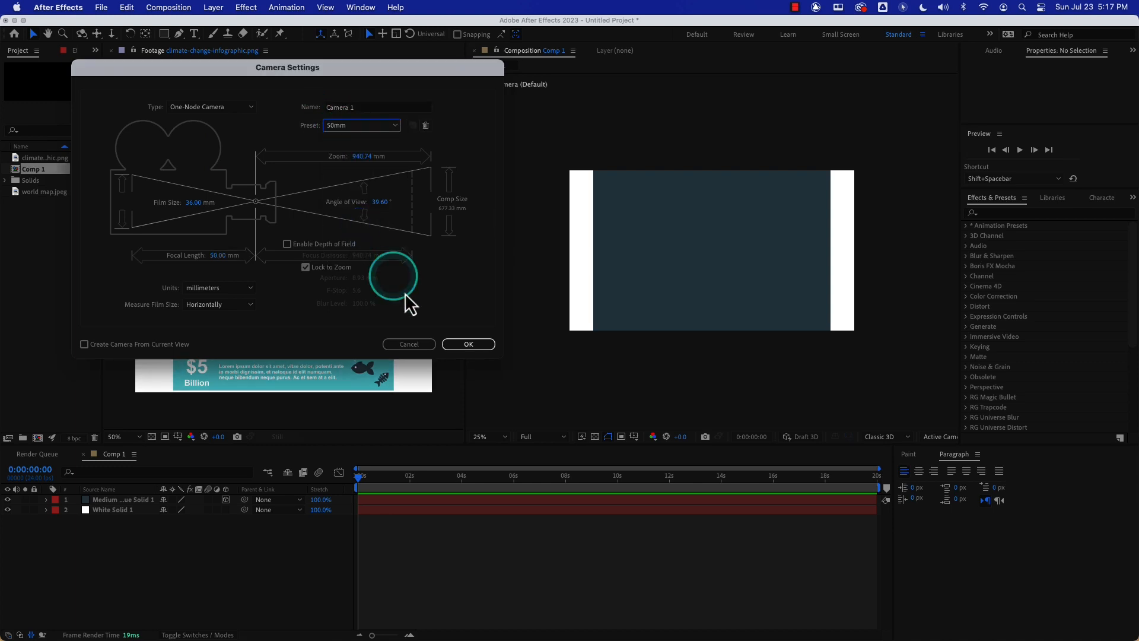
left_click(469, 344)
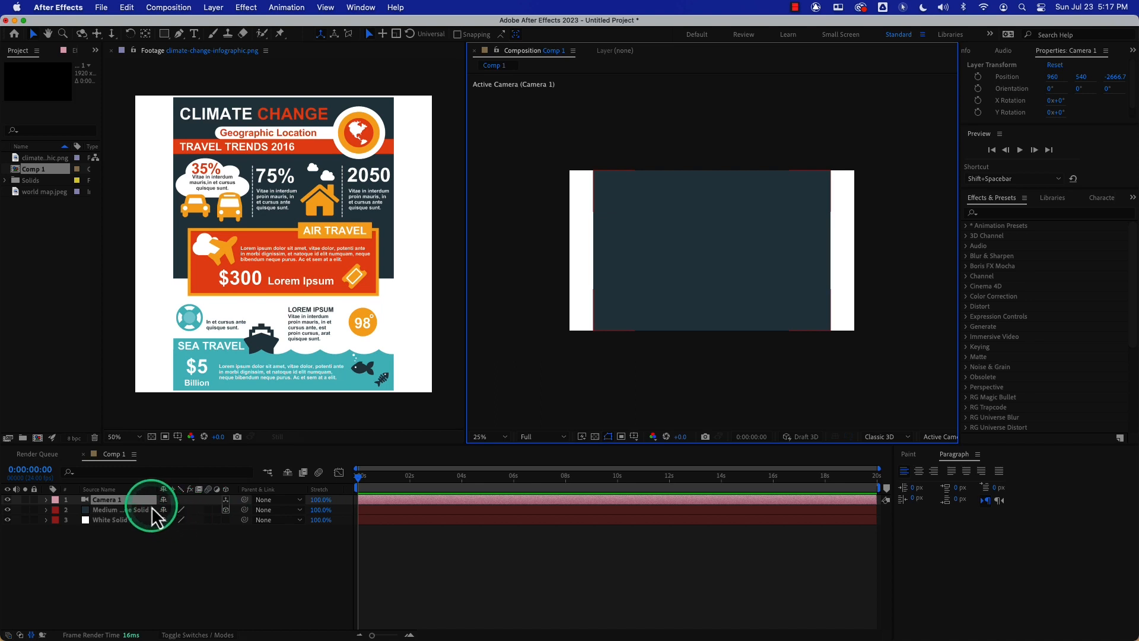
Set the camera's Y position to 531 and switch the camera off and on to compare the view
key("p")
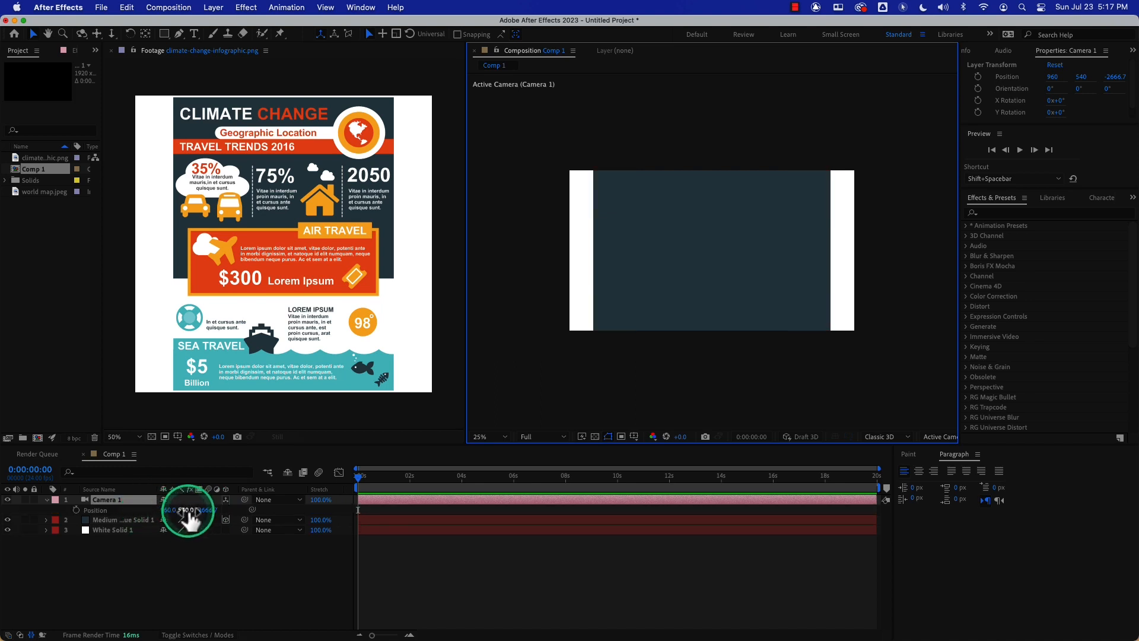
mouse_move(186, 511)
left_mouse_down()
mouse_move(168, 509)
mouse_move(321, 509)
mouse_move(590, 483)
mouse_move(181, 508)
mouse_move(406, 500)
mouse_move(171, 527)
left_mouse_up()
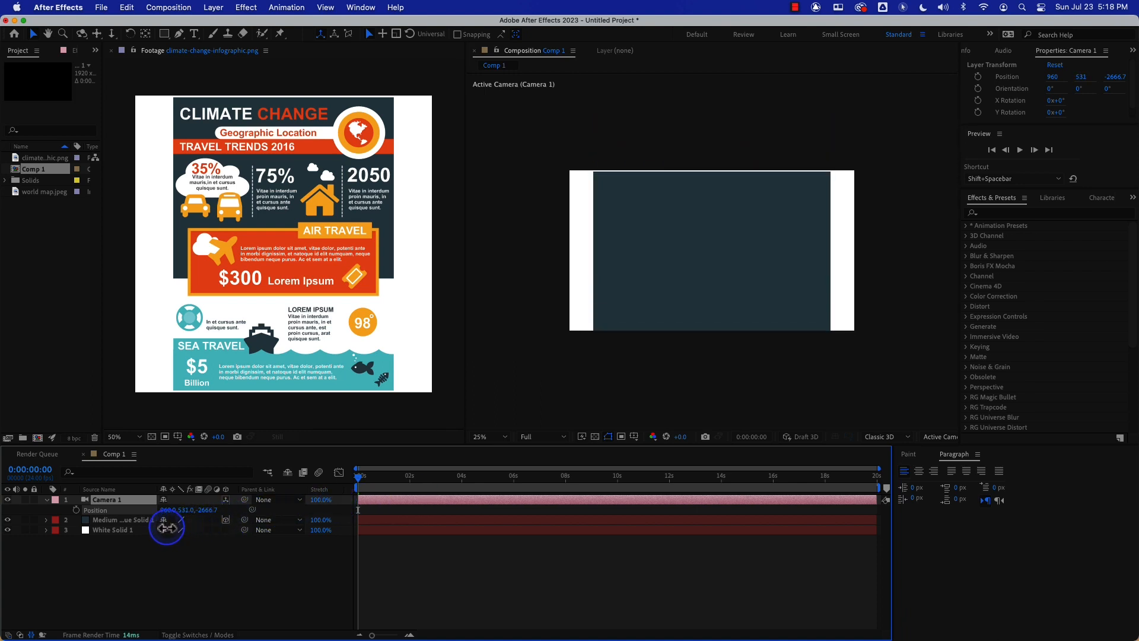
left_click_drag(167, 530, 169, 529)
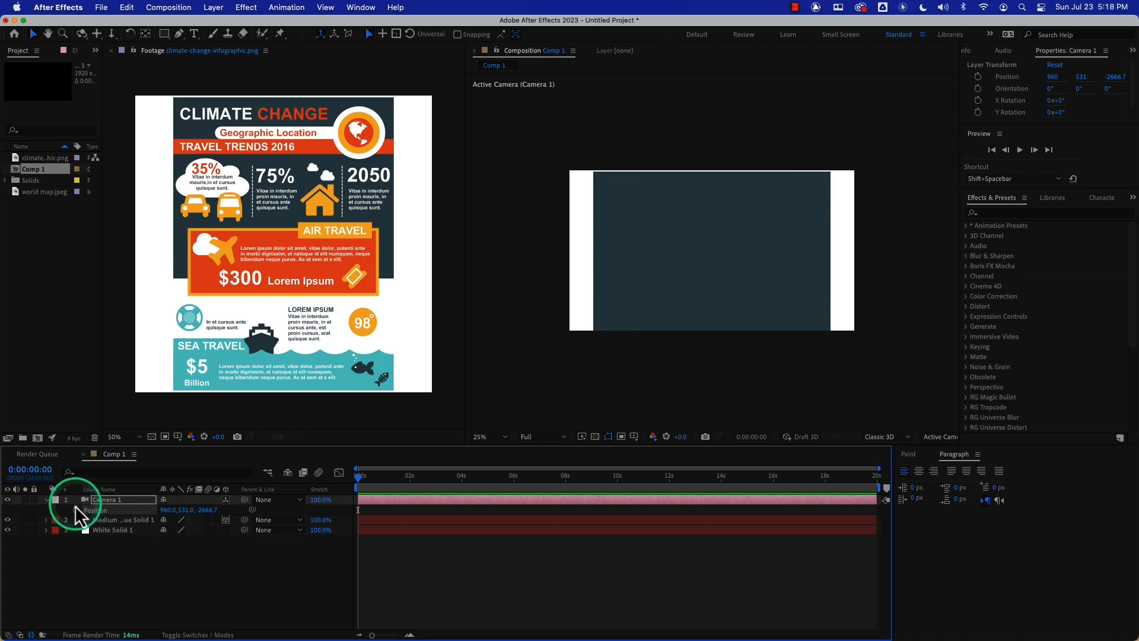
left_click(8, 500)
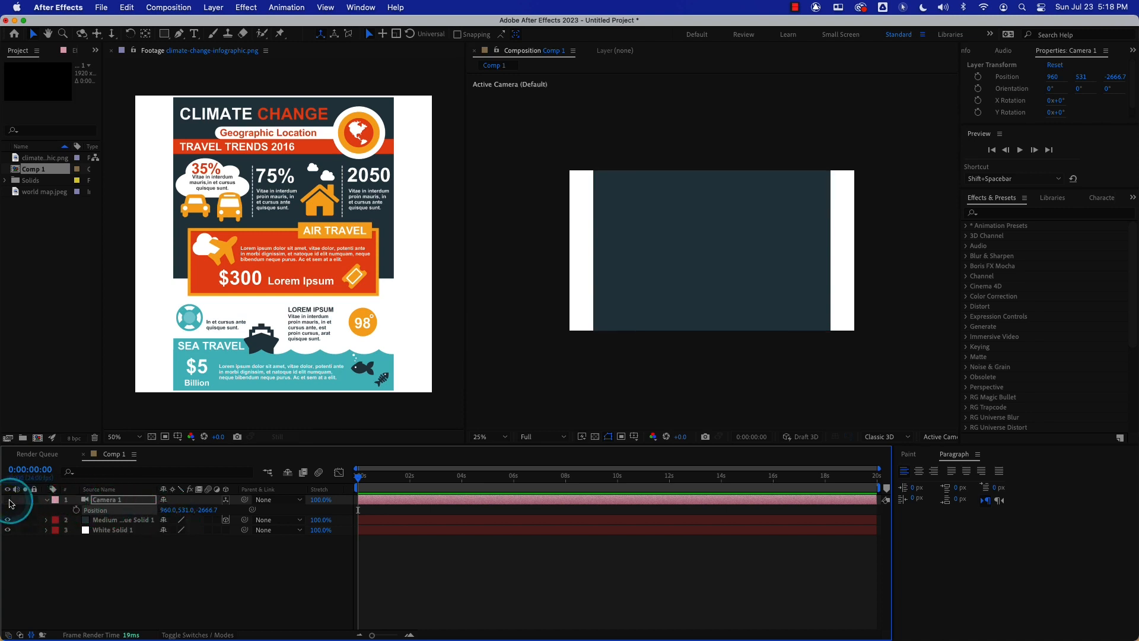
left_click(8, 501)
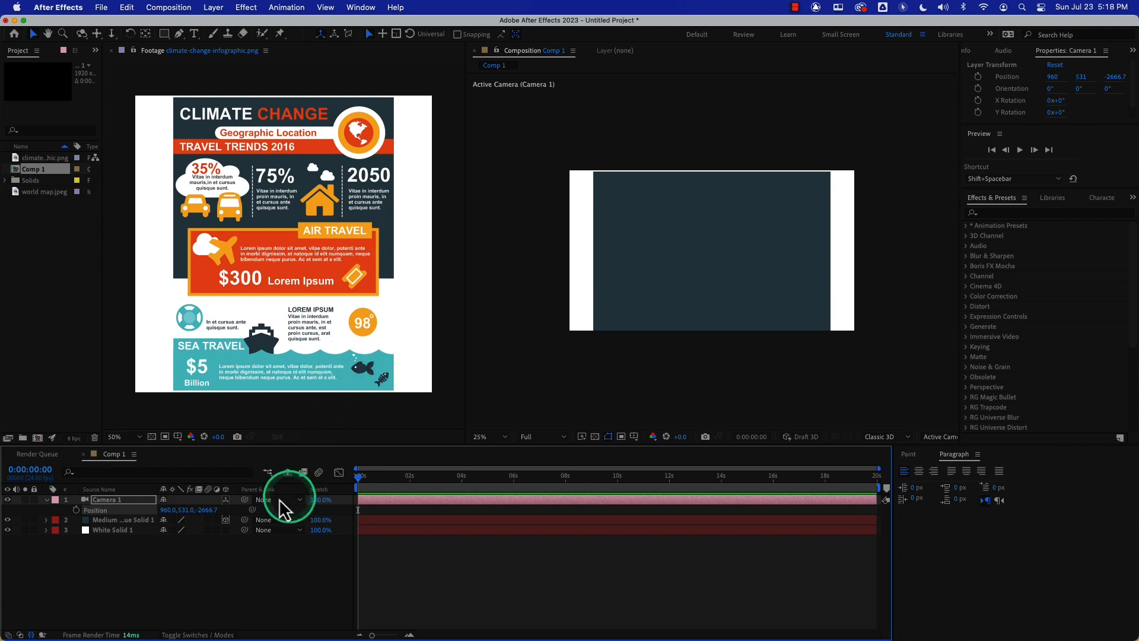
Rename the white solid layer as BG
left_click(226, 520)
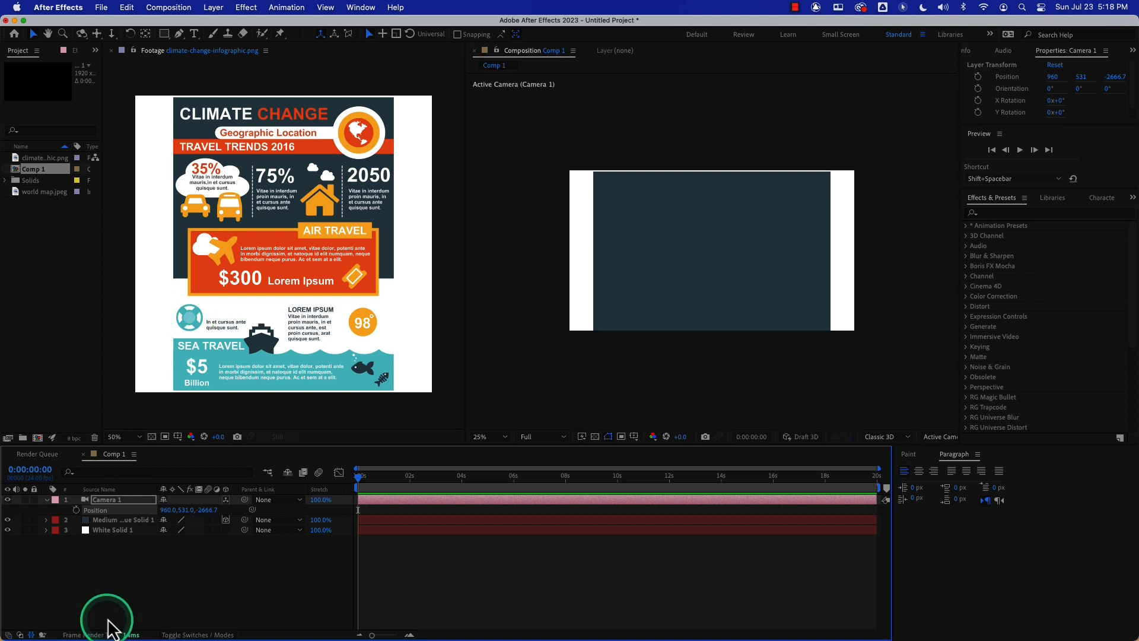
left_click(131, 537)
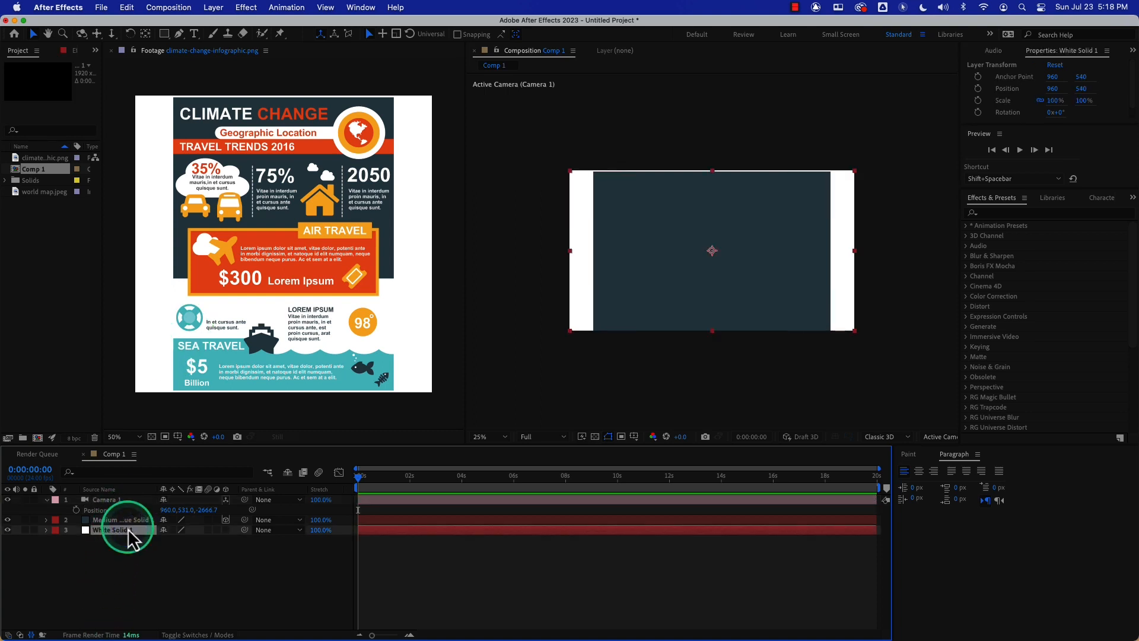
left_click(126, 521)
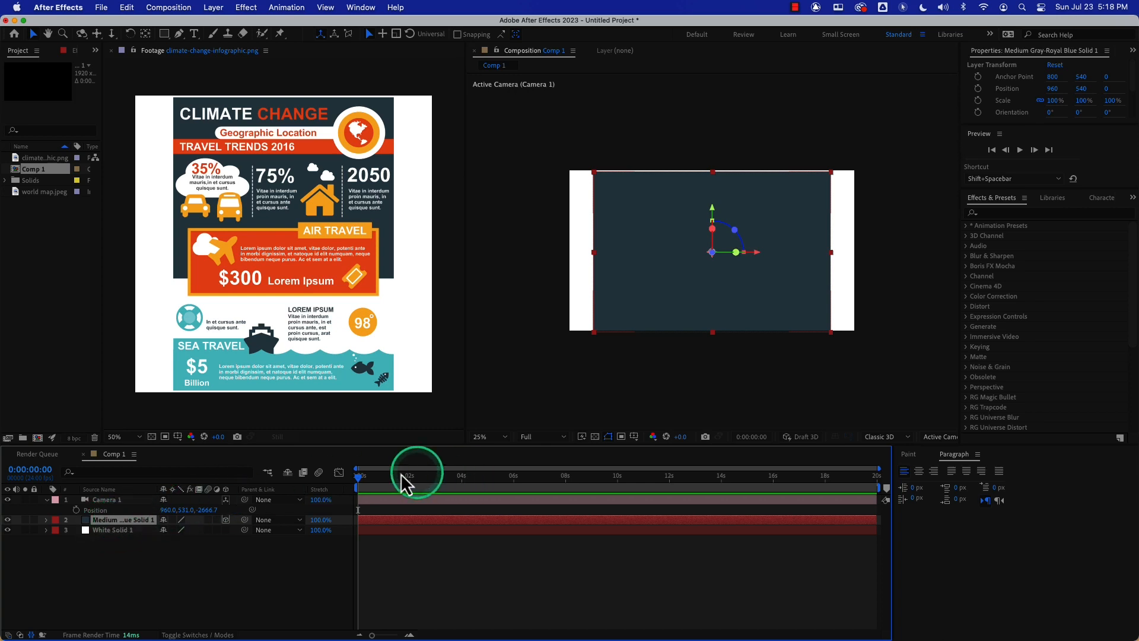
left_click(105, 533)
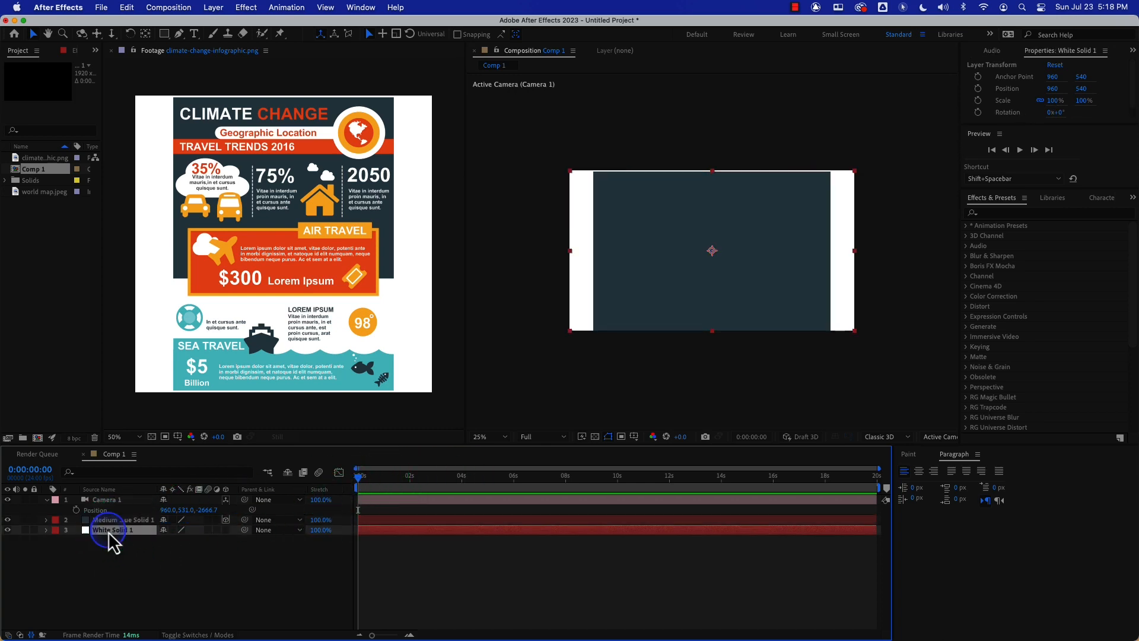
key("Return")
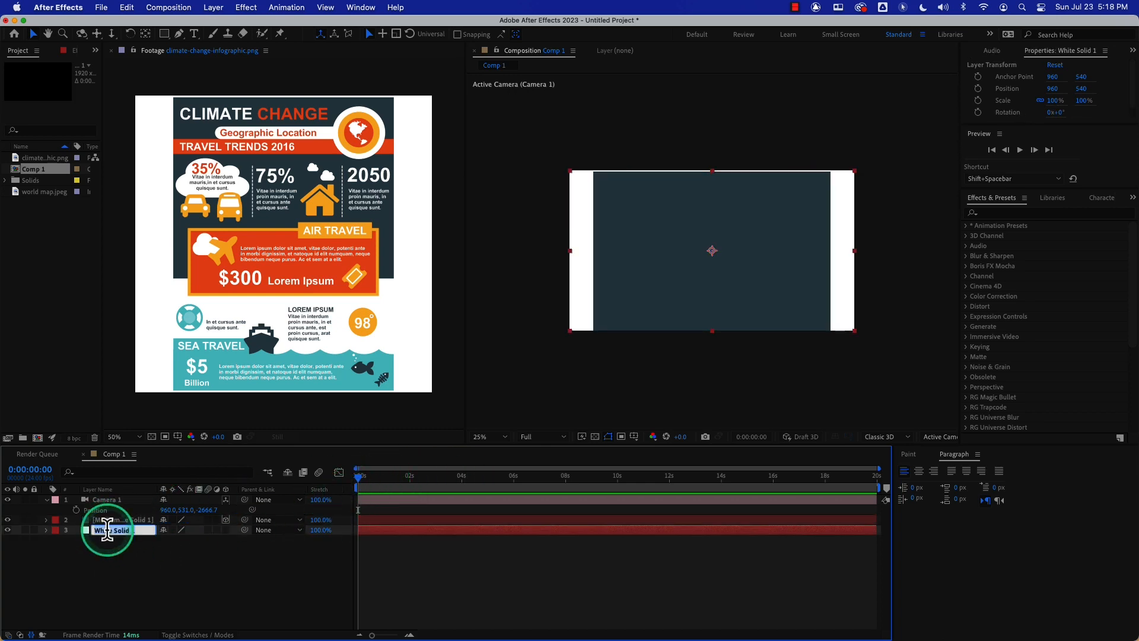
key("Return")
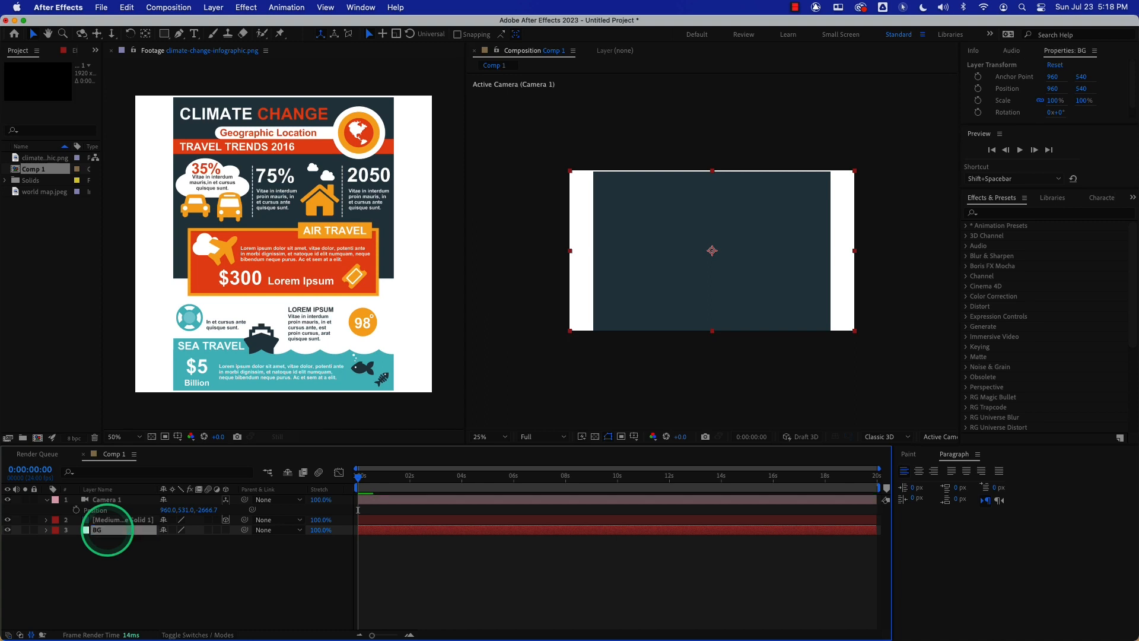
Keyframe the BG layer's opacity from 0% at the start to 100% at 1 second, and preview the fade
left_click(103, 520)
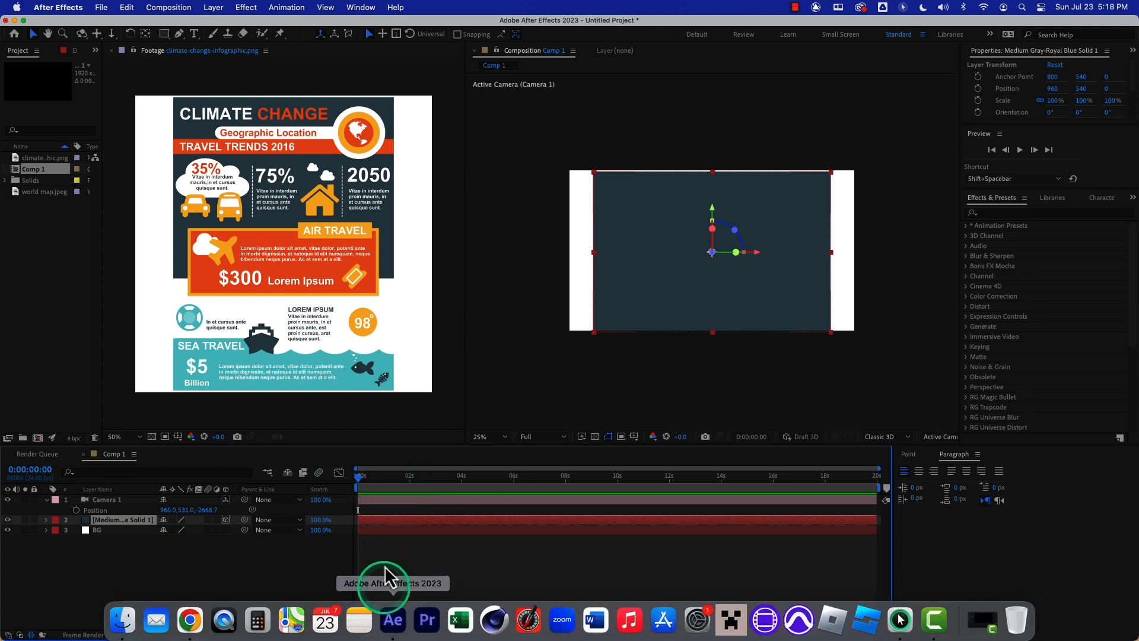
left_click_drag(374, 635, 381, 635)
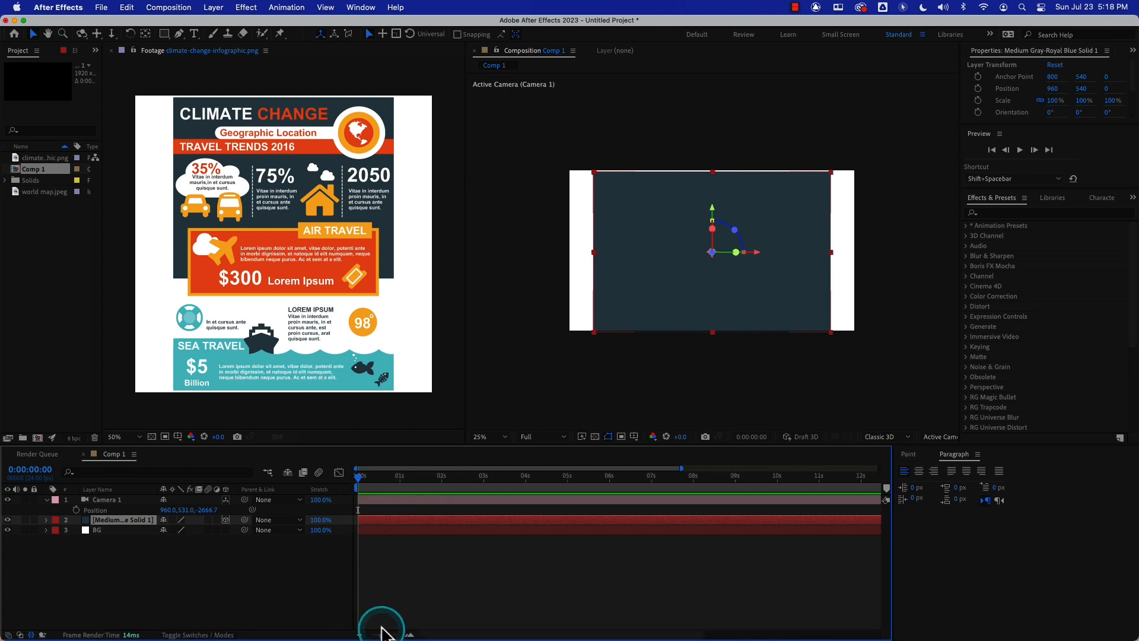
left_click(113, 530)
left_click(401, 479)
left_click(295, 542)
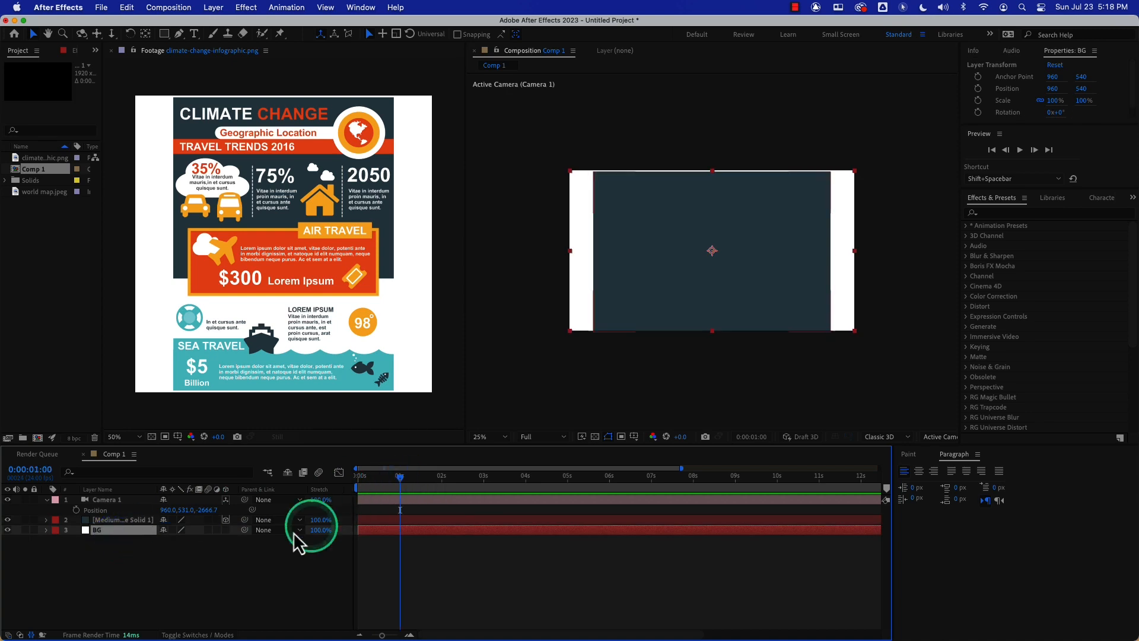
key("t")
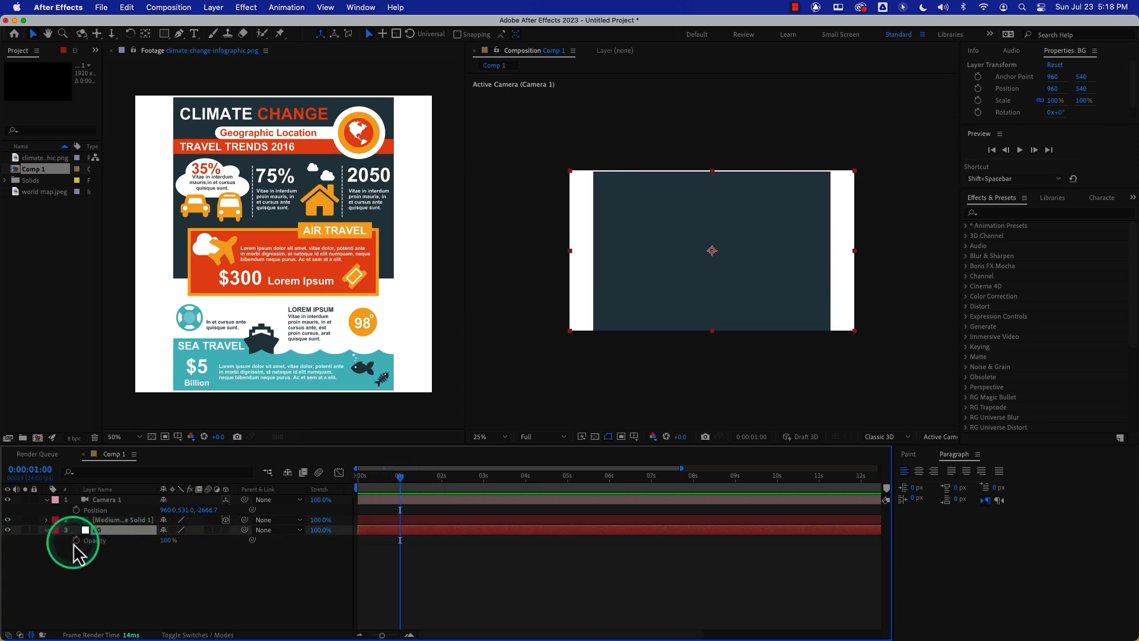
left_click_drag(369, 483, 290, 499)
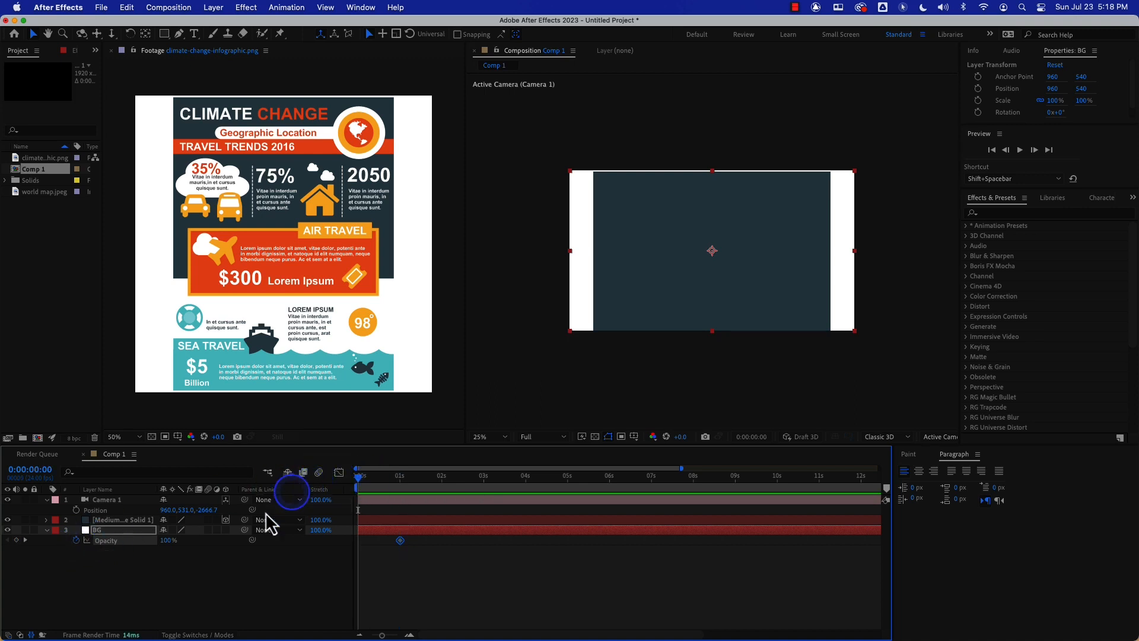
left_click_drag(164, 541, 55, 552)
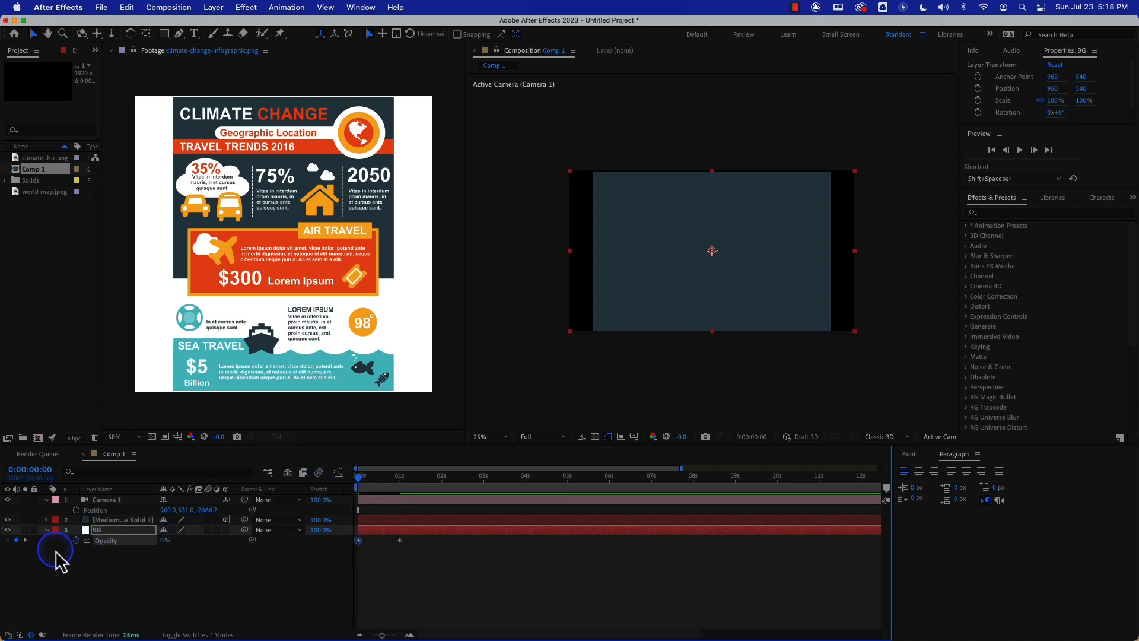
key("space")
key("space")
Copy the BG layer's opacity keyframes to the dark blue-gray solid starting at 0:00:00:13, and play the result from the start
left_click_drag(379, 479, 381, 478)
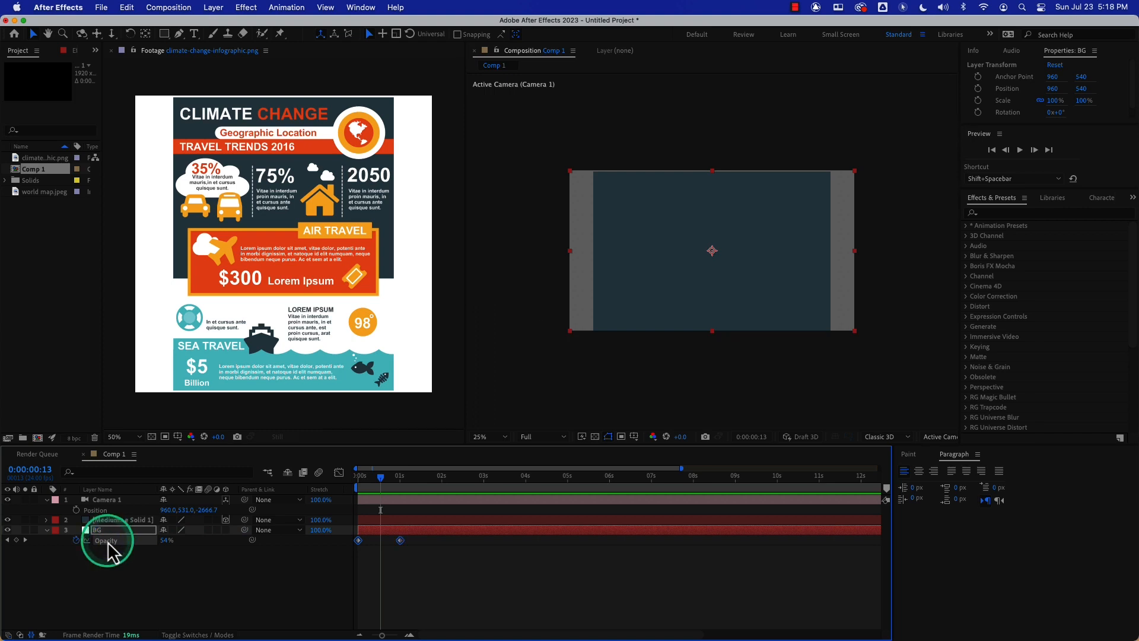
left_click(140, 520)
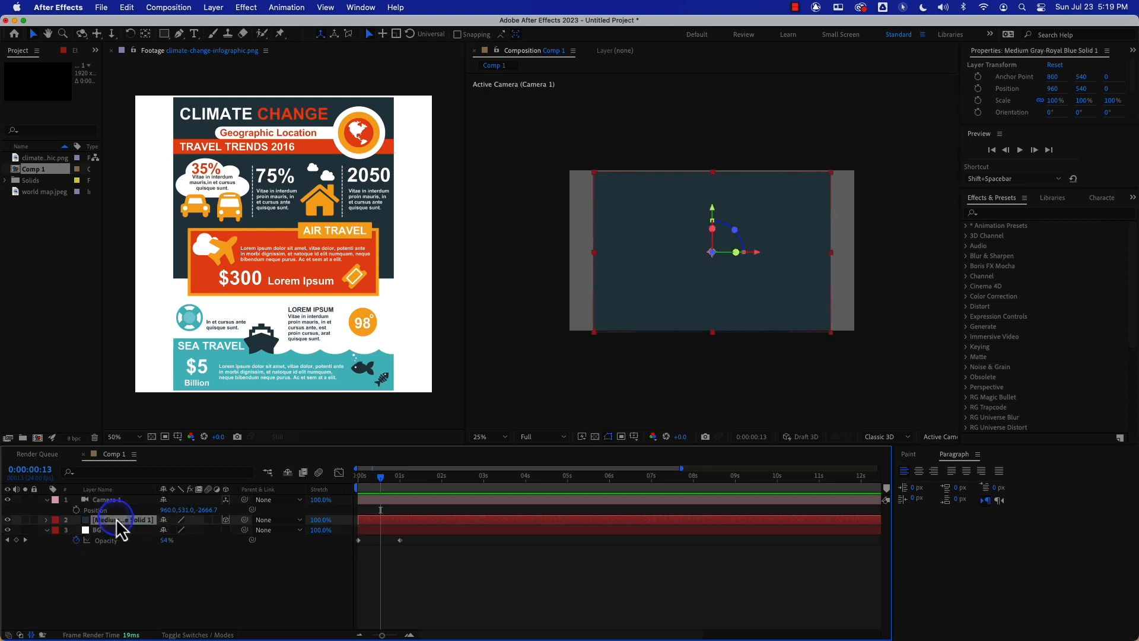
key("super+v")
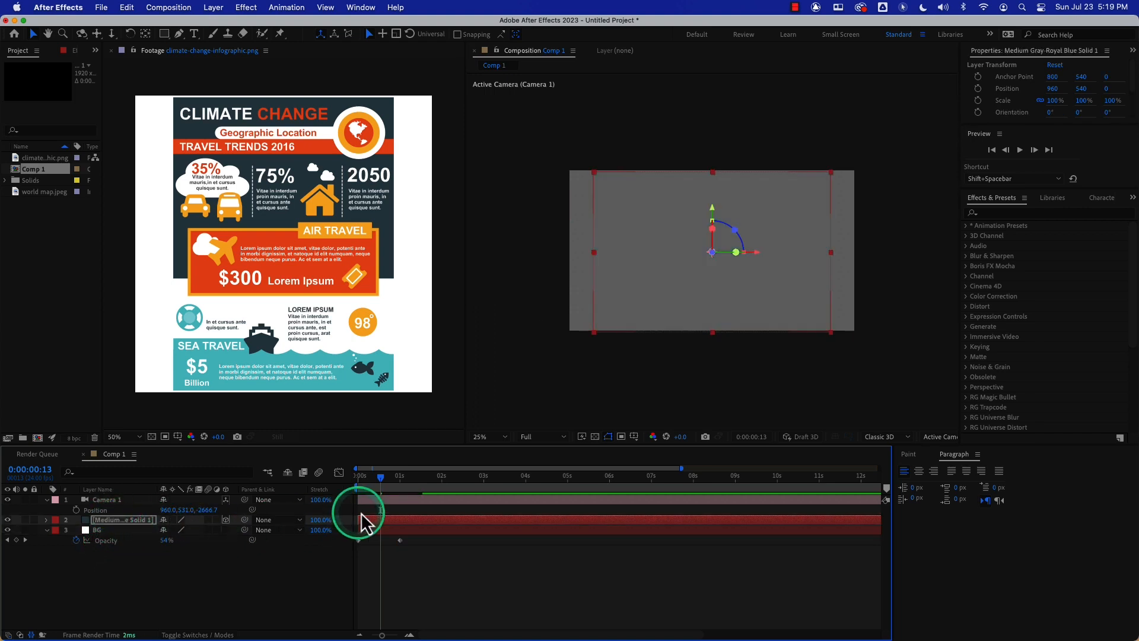
left_click_drag(381, 476, 345, 477)
key("space")
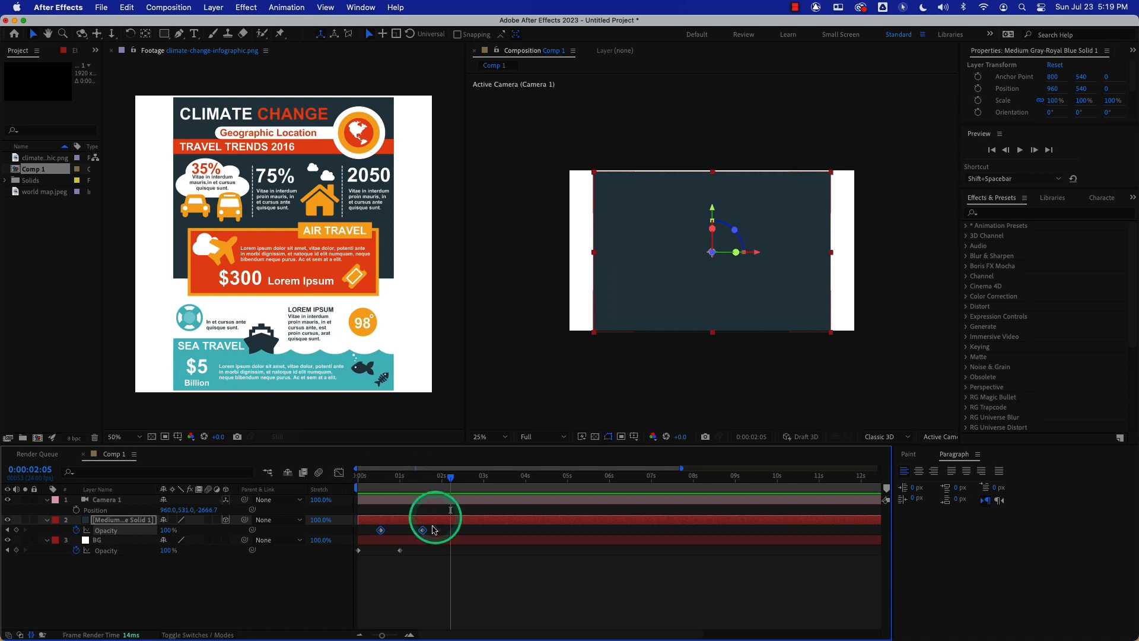
Retime the dark blue-gray solid's opacity keyframes to about 0.4 and 1.3 seconds, previewing the fade from the start
left_click(424, 541)
left_click_drag(421, 531, 347, 479)
key("space")
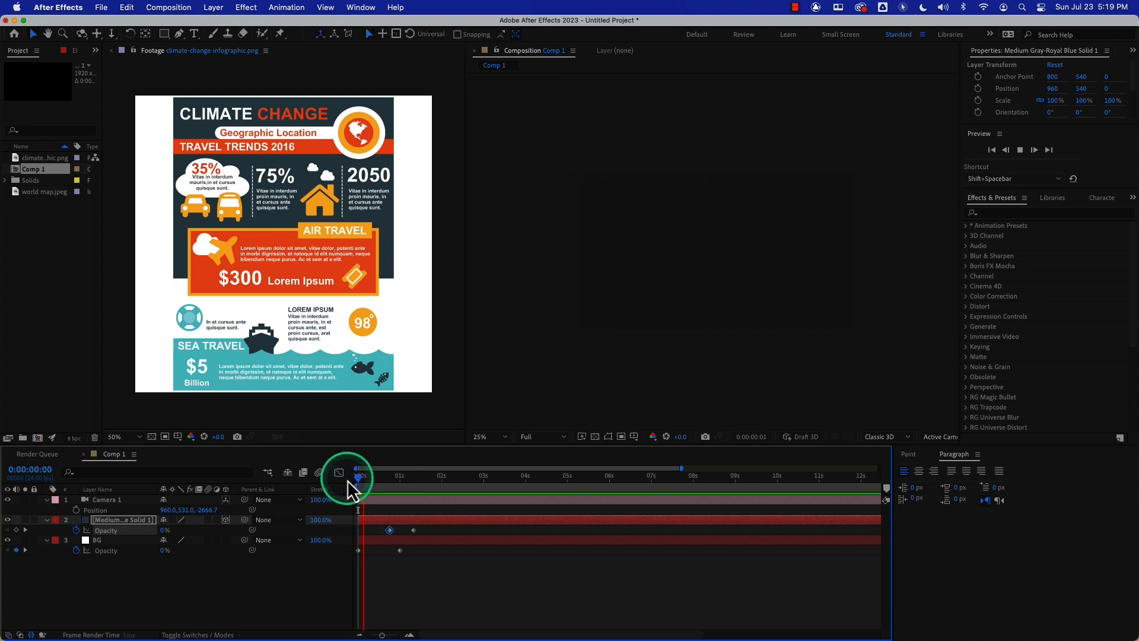
key("space")
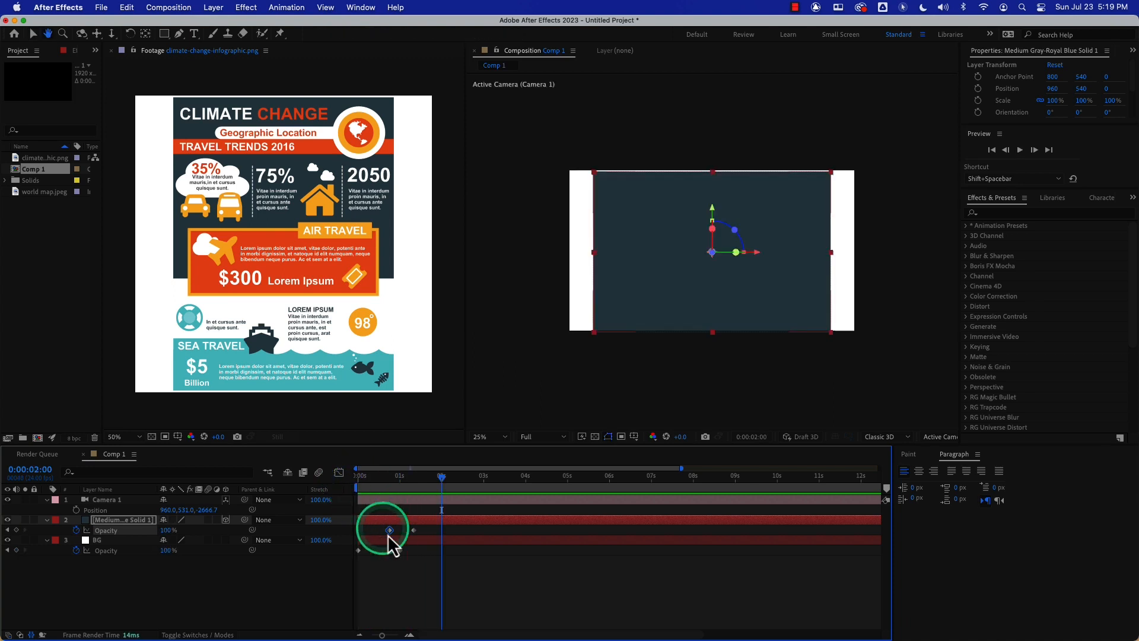
left_click_drag(390, 531, 375, 534)
left_click_drag(374, 476, 343, 482)
key("space")
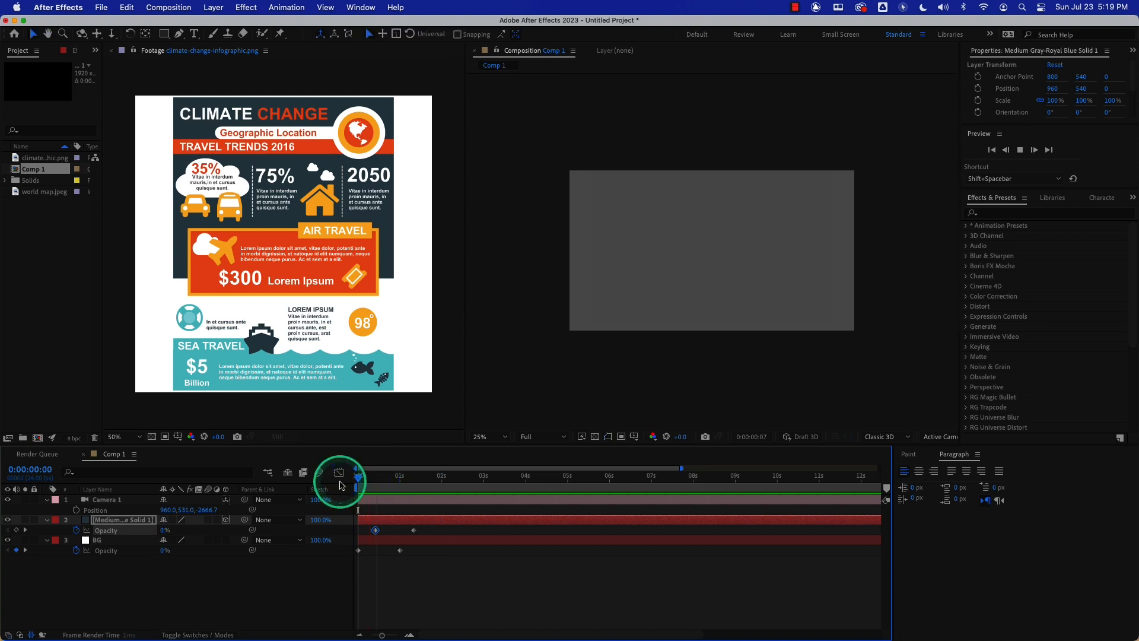
key("space")
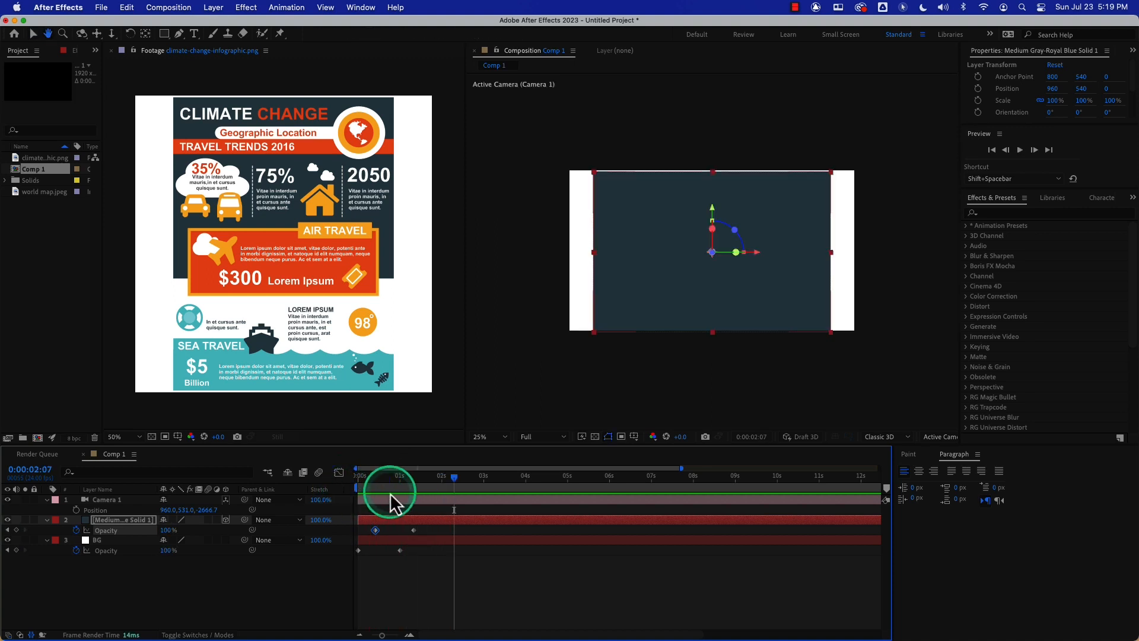
key("space")
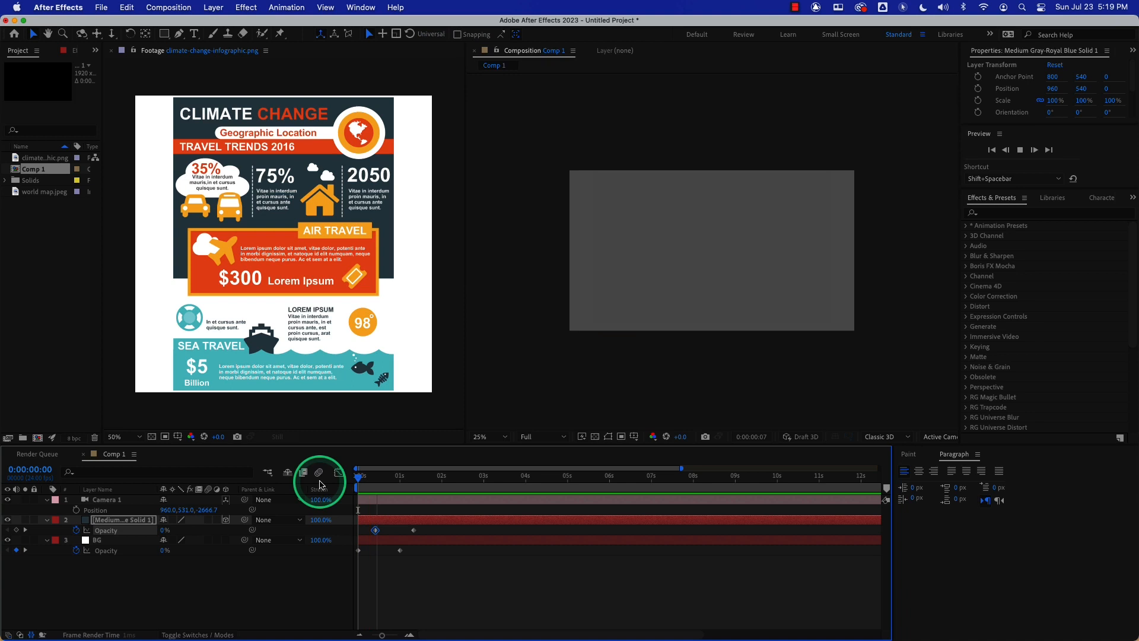
key("space")
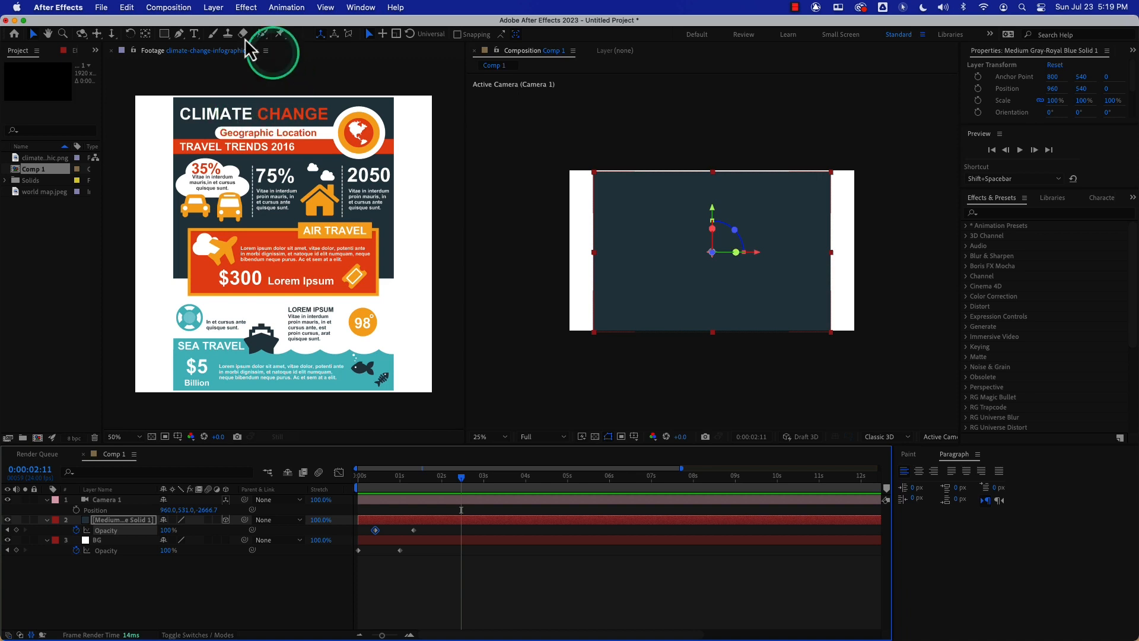
Add the title text CLIMATE CHANGE near the upper edge of the dark blue-gray solid in Helvetica Regular
left_click(194, 34)
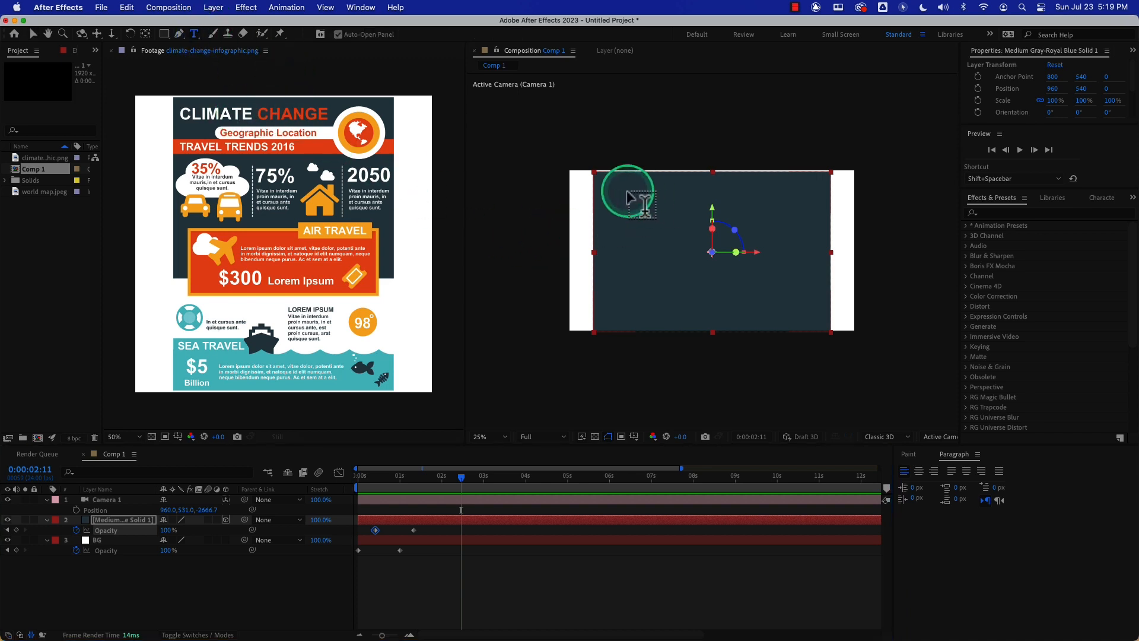
left_click(617, 208)
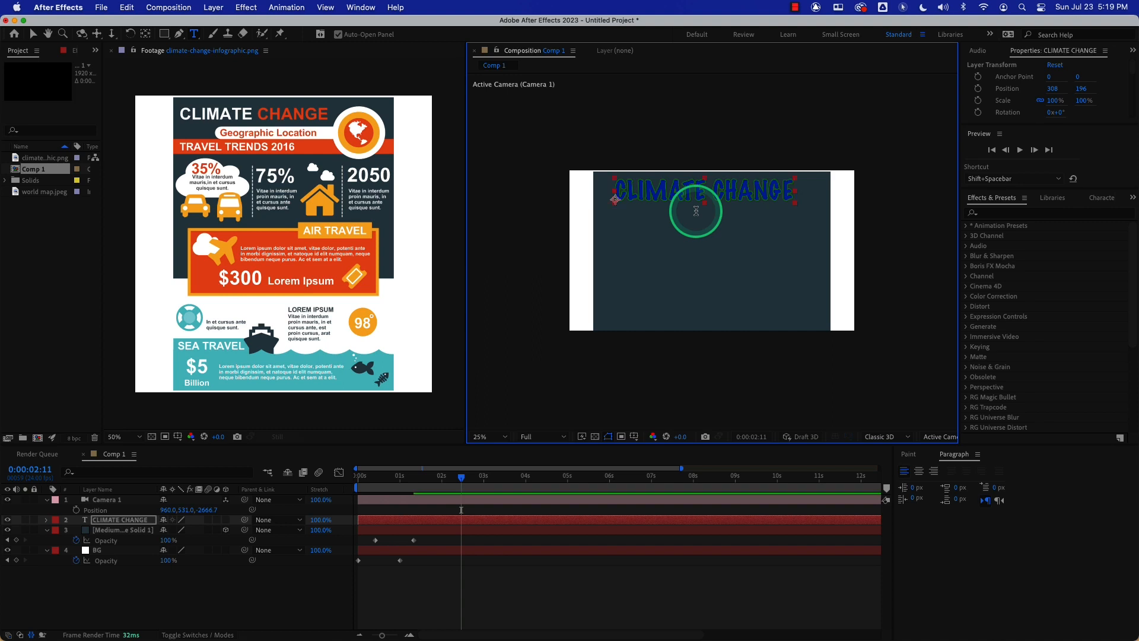
left_click(1098, 198)
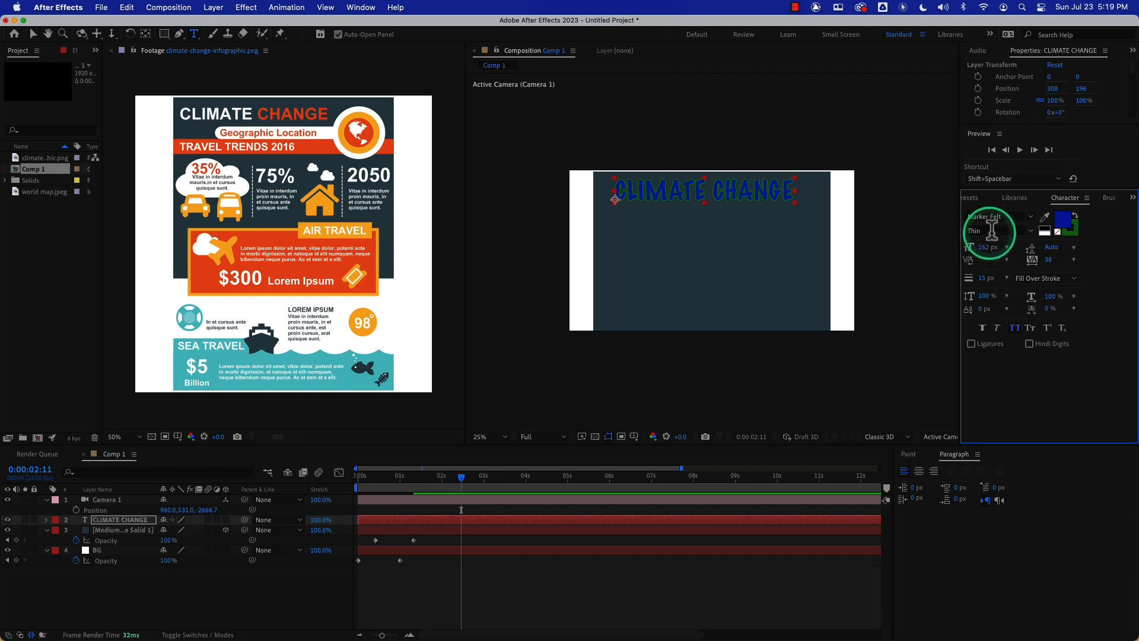
left_click(1011, 215)
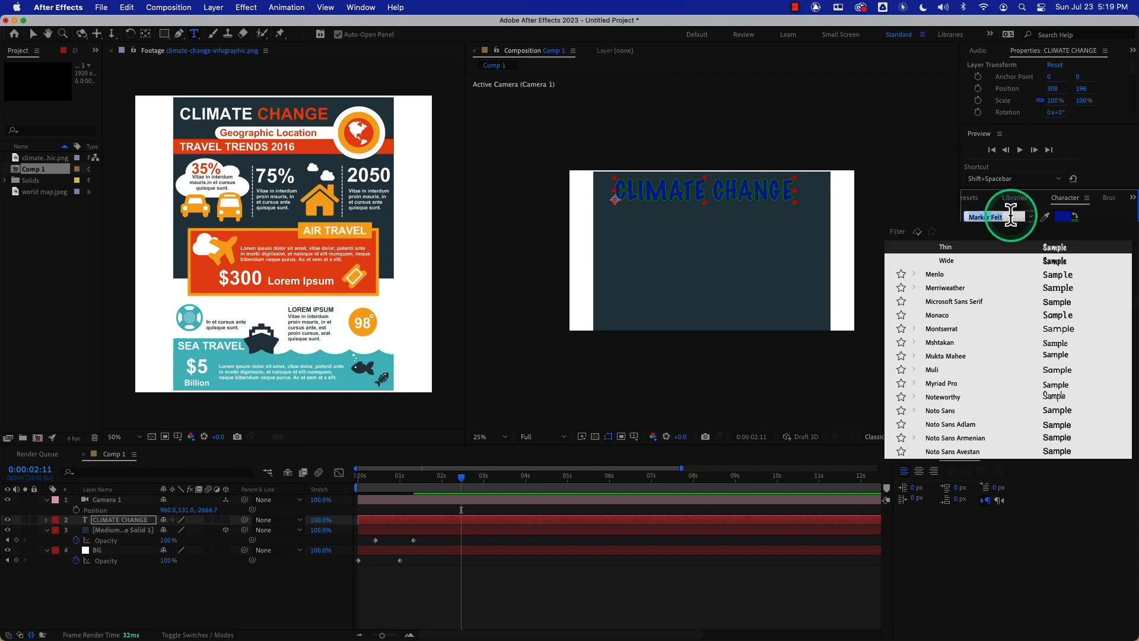
type("hel")
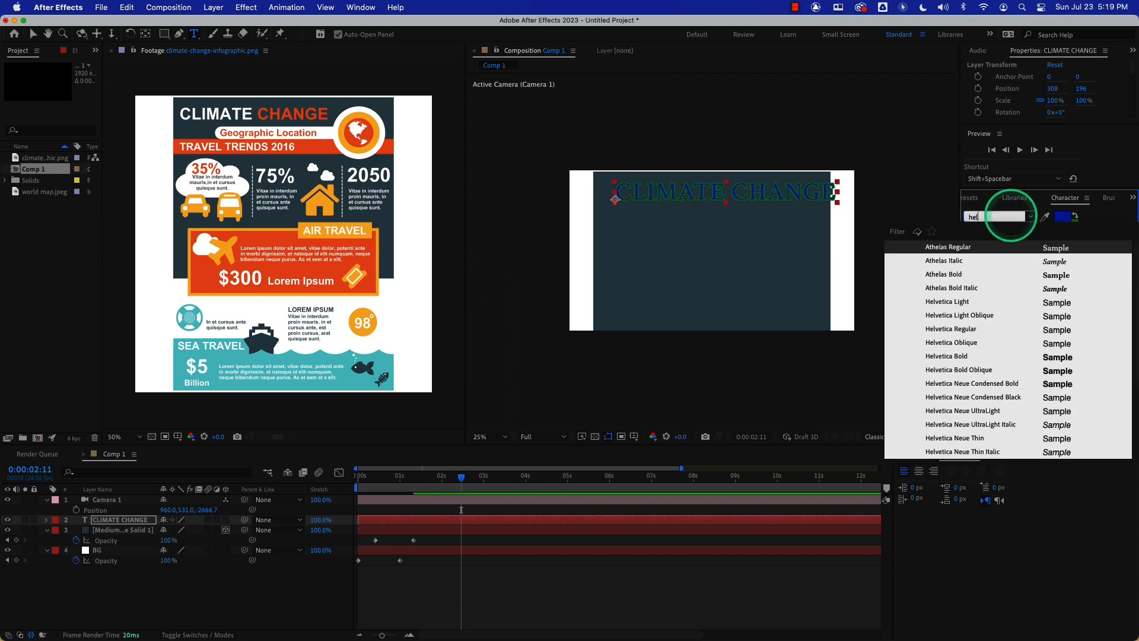
type("vet")
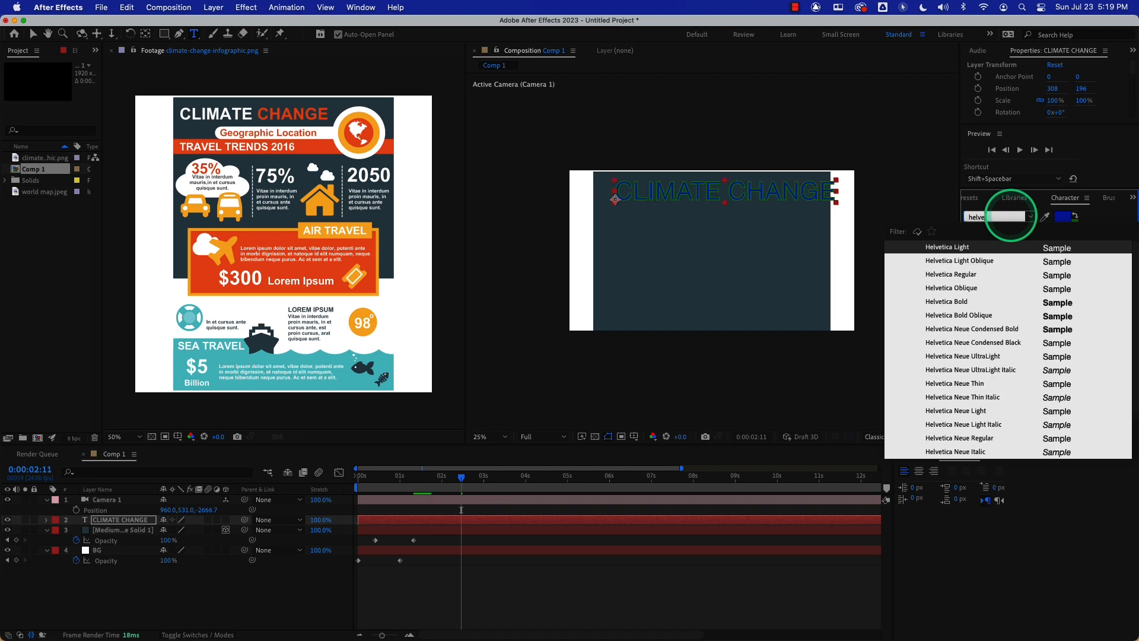
left_click(961, 273)
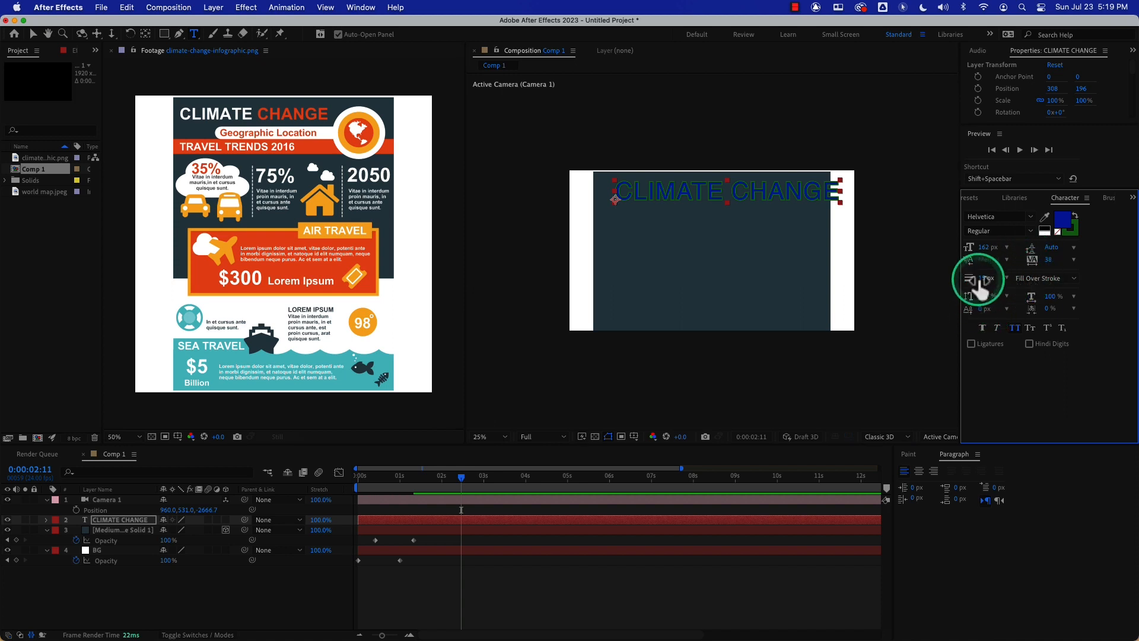
Style the title with a white FFFFFF fill, a 0 px stroke and a 120 px font size
left_click(1062, 221)
left_click_drag(575, 207, 493, 189)
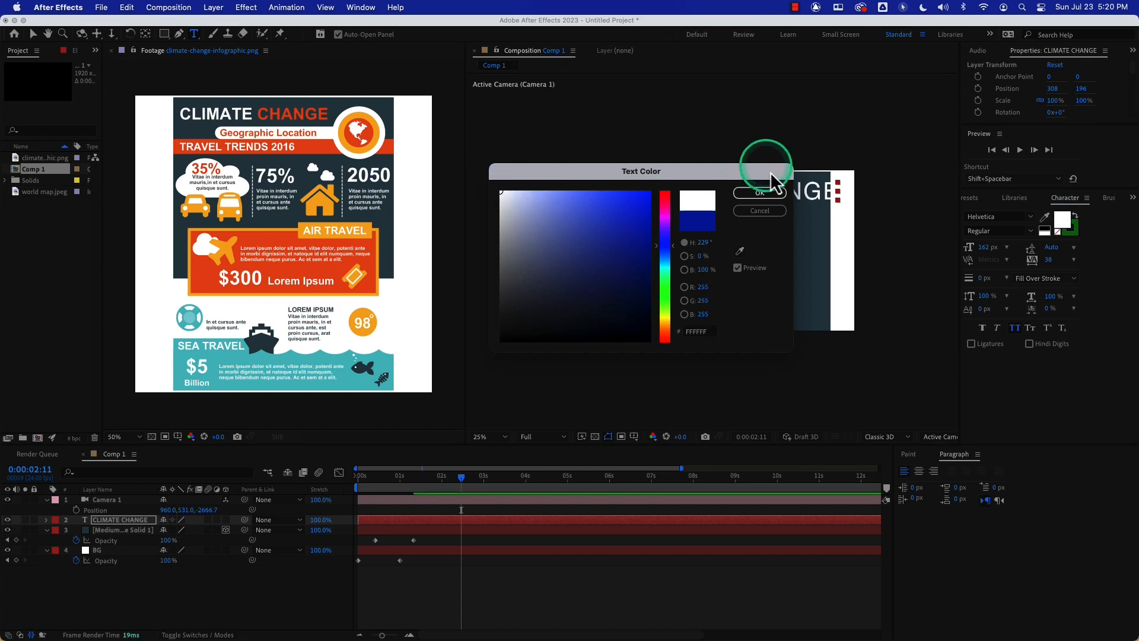
left_click(762, 192)
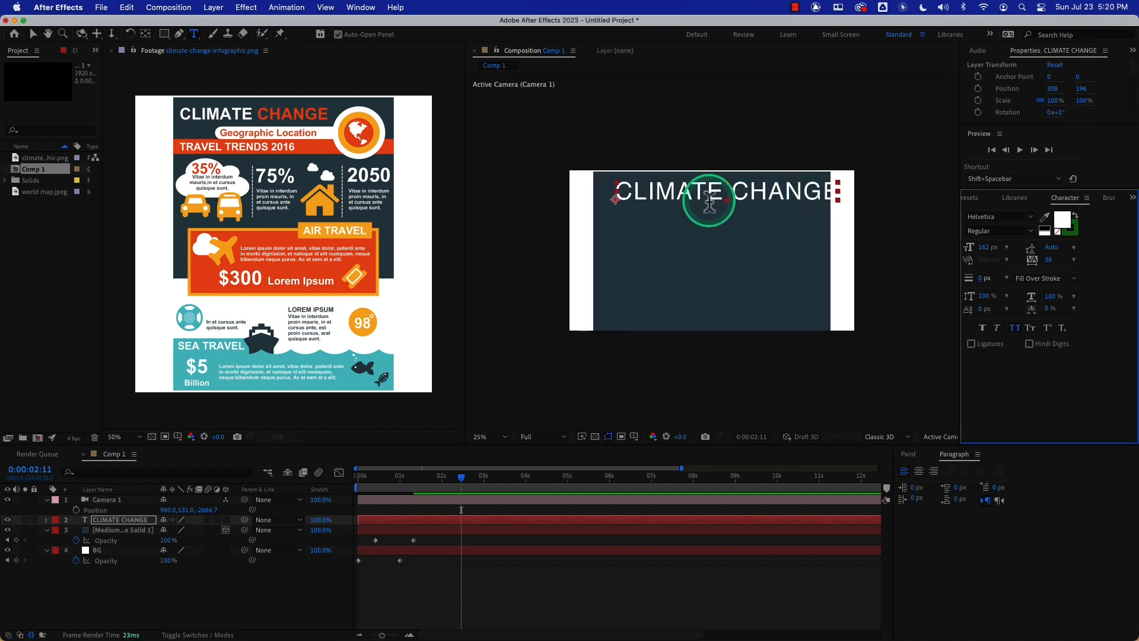
left_click(986, 248)
type("120")
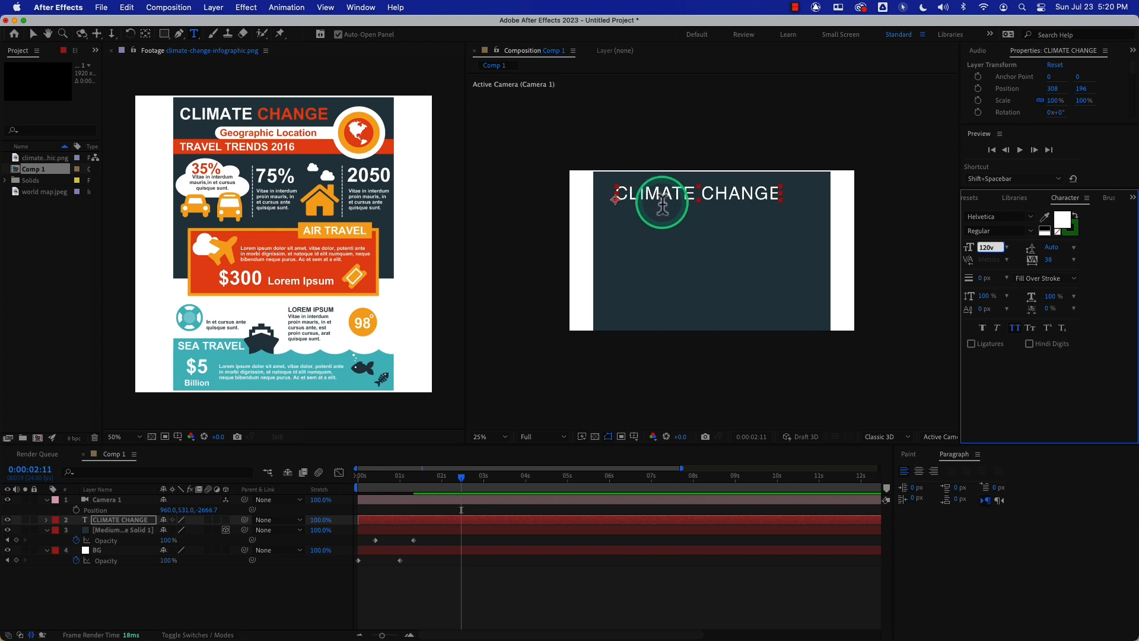
Move the title to about X 228, Y 172 in the solid's upper-left corner and apply faux bold
key("v")
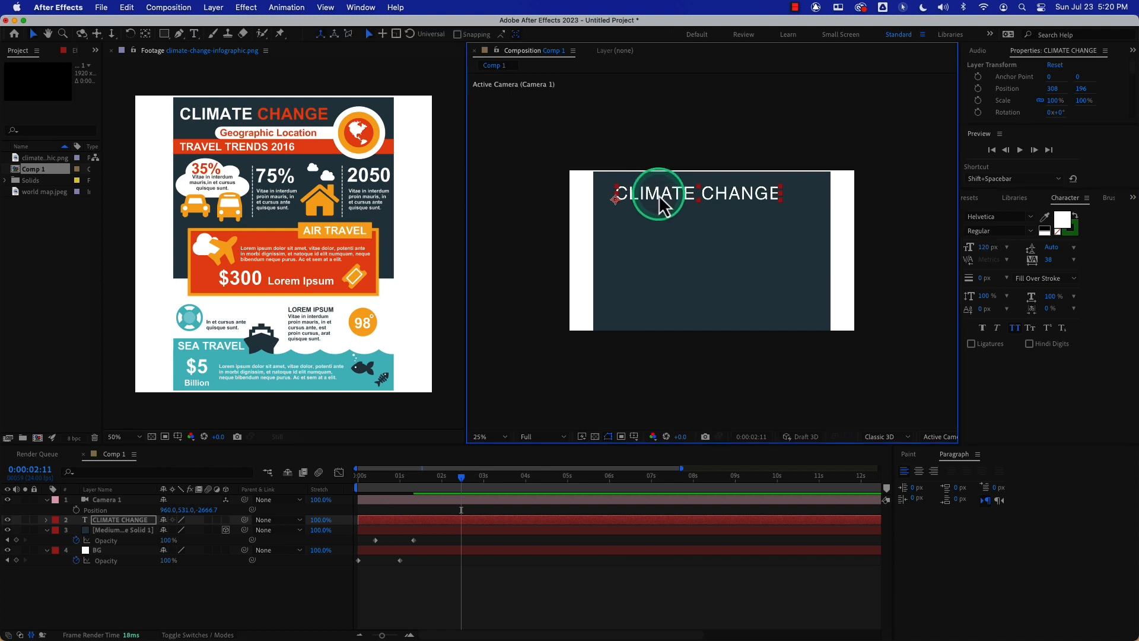
left_click_drag(666, 196, 656, 199)
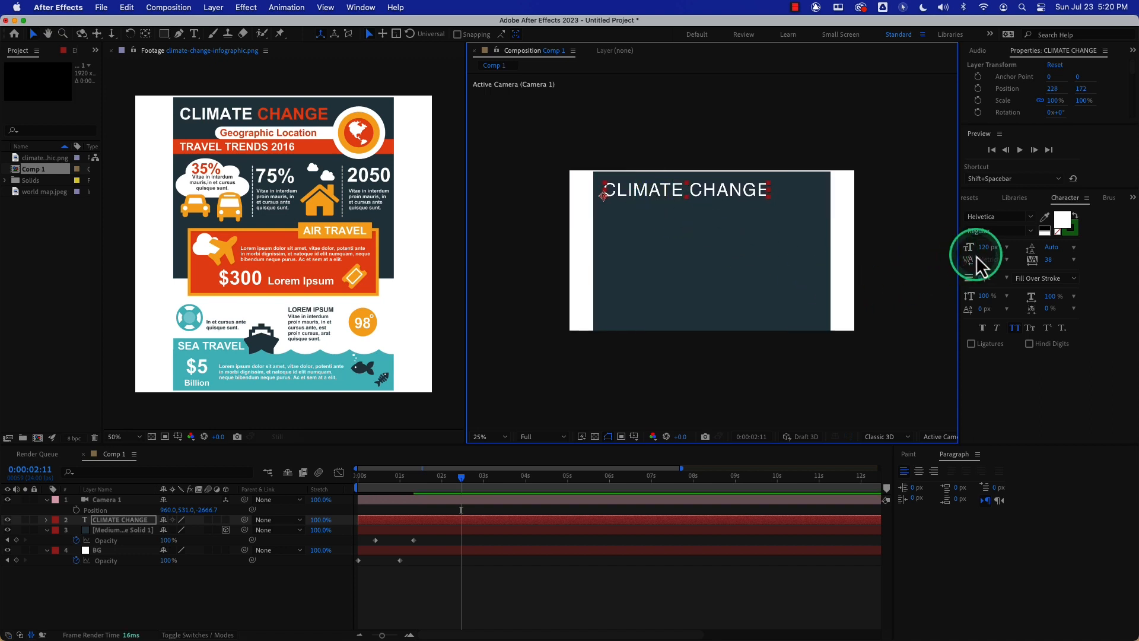
left_click(984, 328)
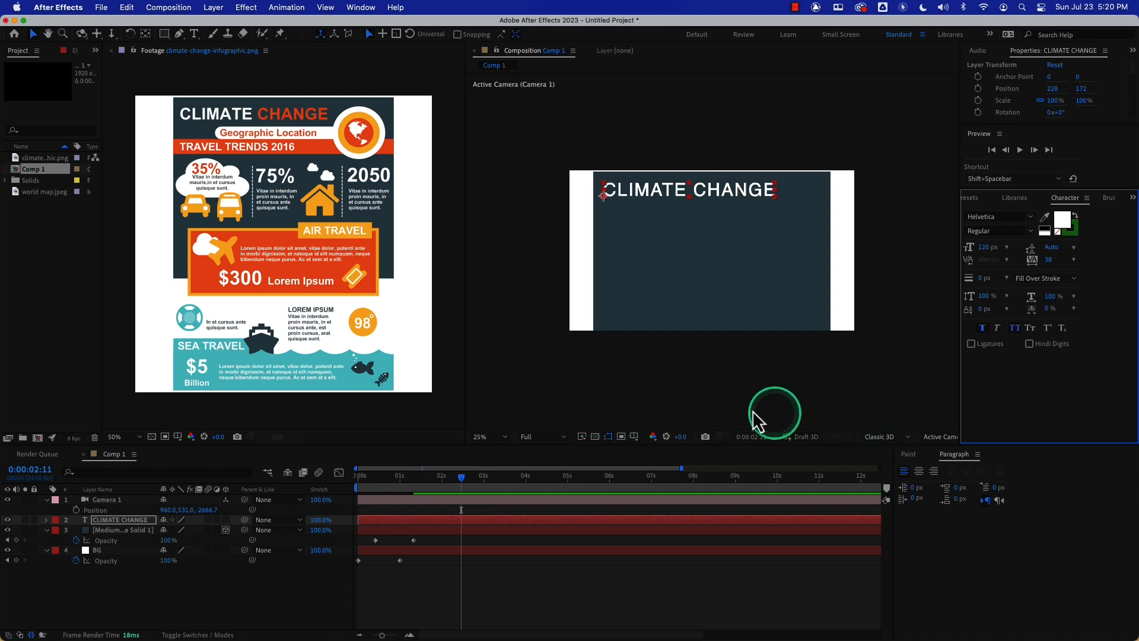
Add an RGB fill color animator to the CLIMATE CHANGE title, sampling the orange-red of CHANGE in the reference infographic
scroll(661, 316, "up", 2)
scroll(660, 321, "down", 2)
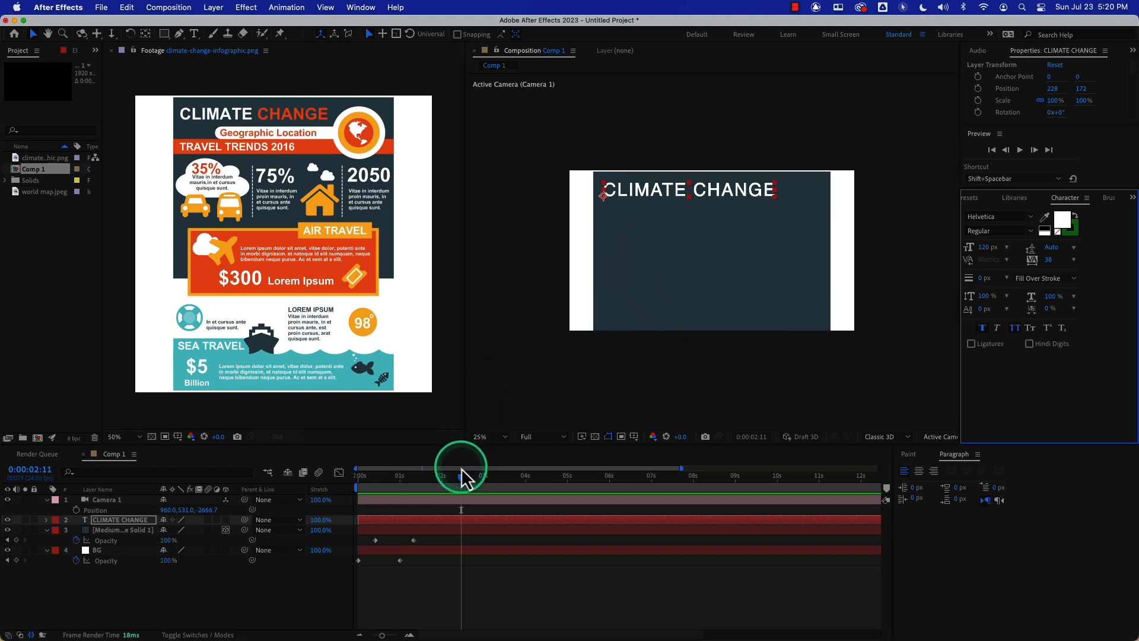
left_click_drag(448, 477, 414, 483)
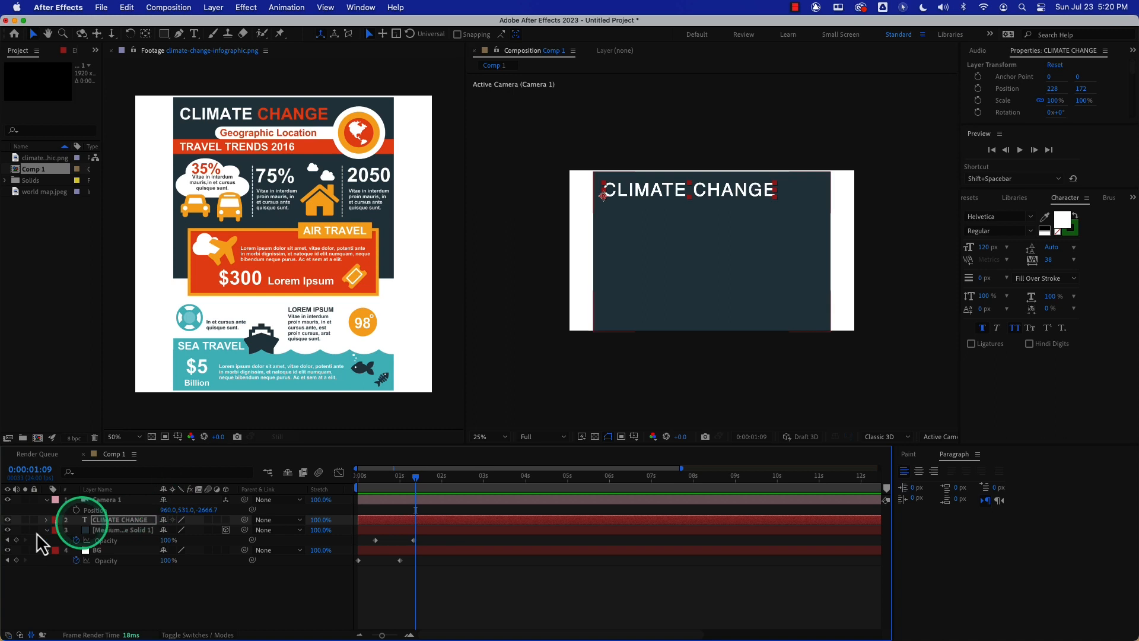
left_click(45, 520)
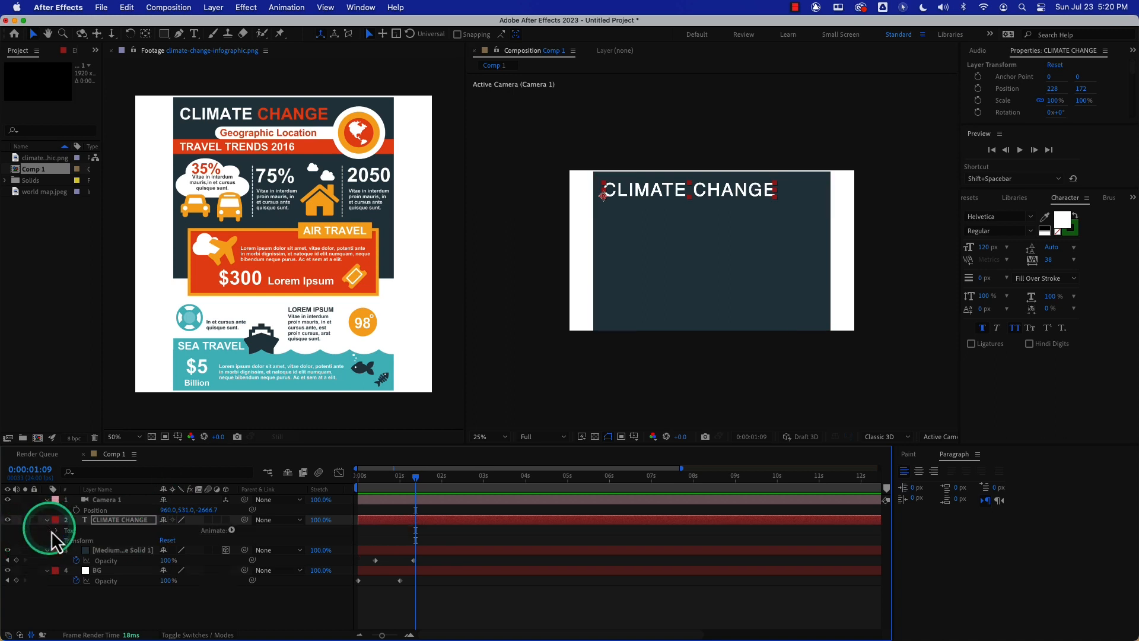
left_click(234, 531)
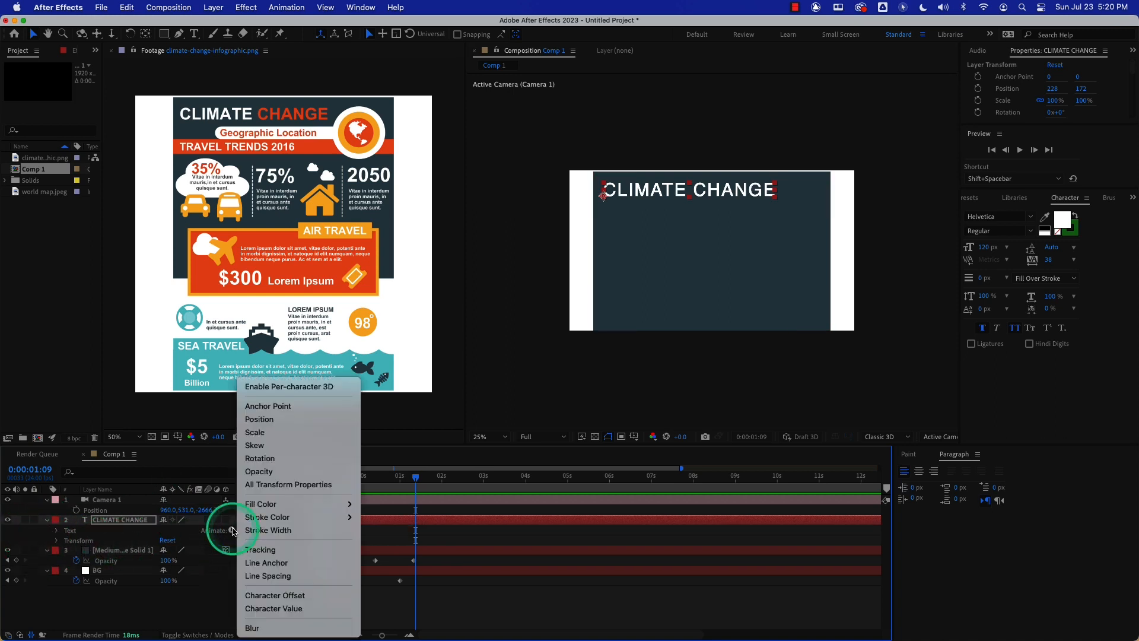
mouse_move(312, 505)
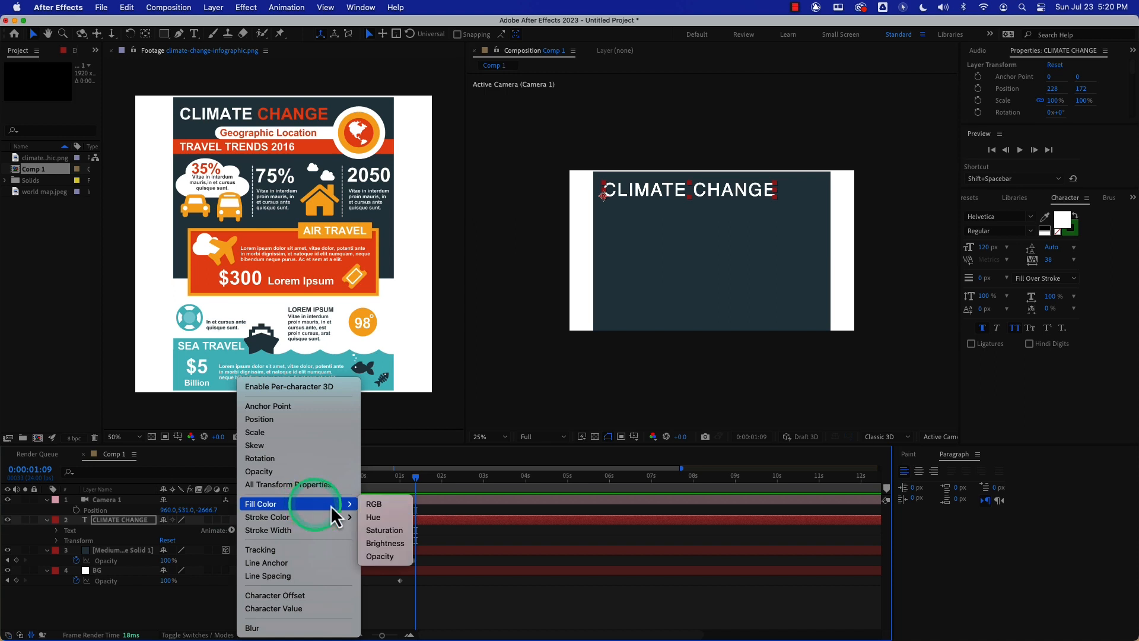
left_click(383, 504)
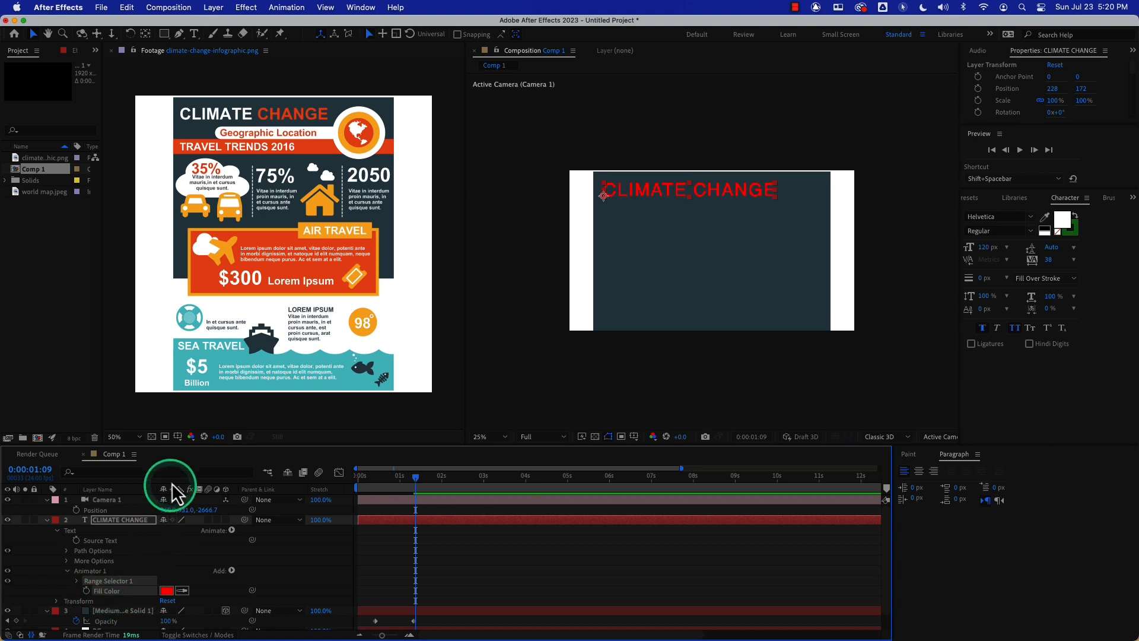
left_click(182, 590)
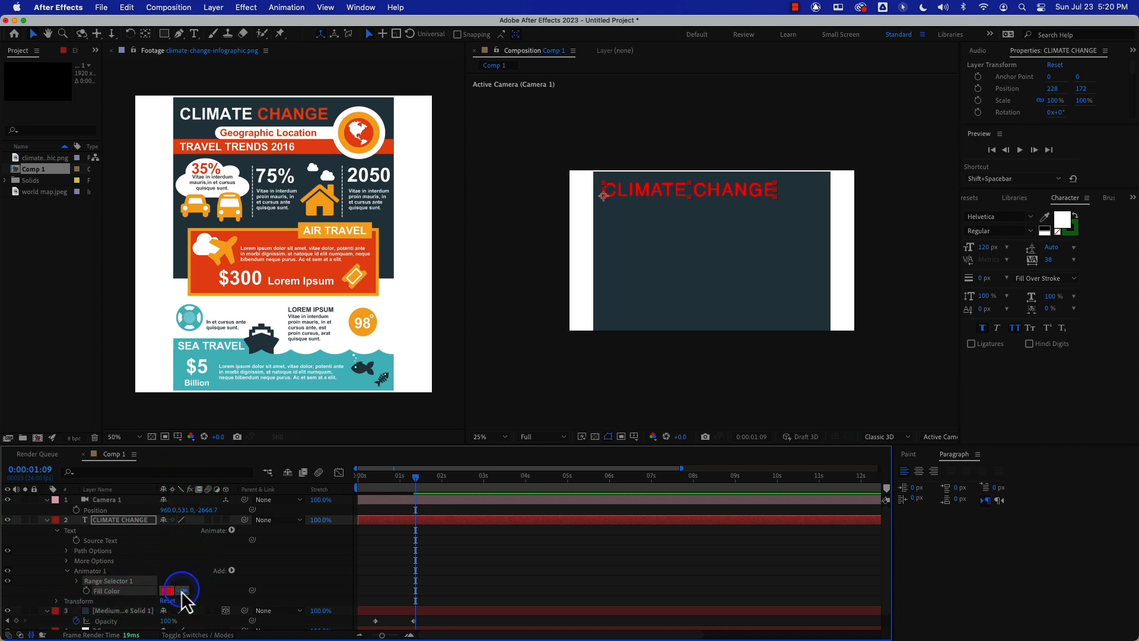
left_click(280, 115)
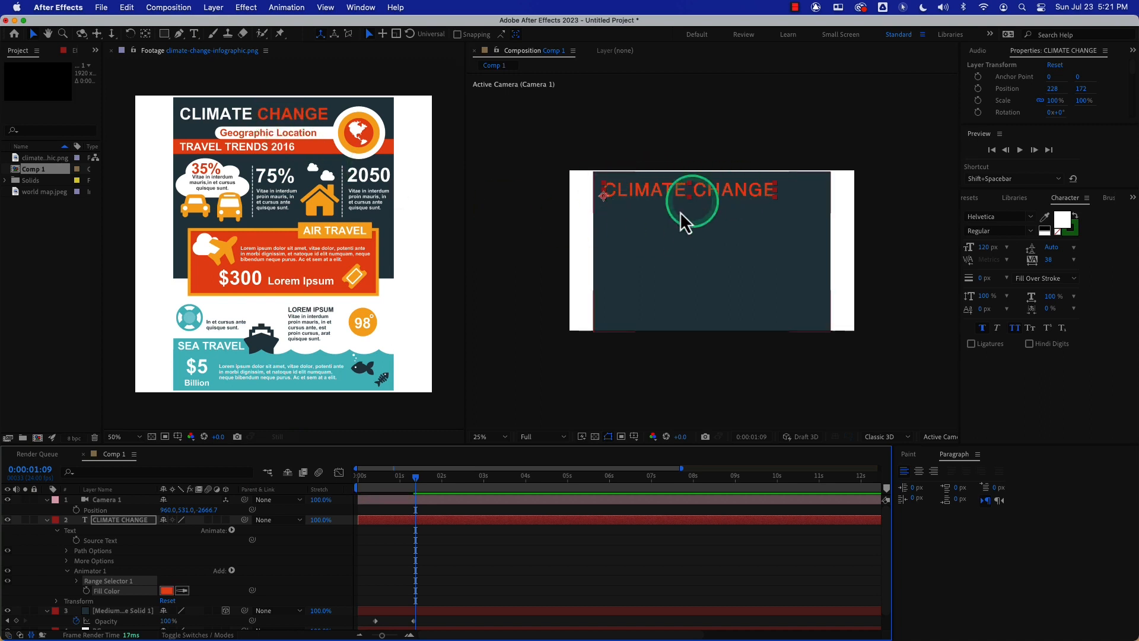
Set the title animator's range selector Start to 55% so the orange-red fill covers only the word CHANGE
key("period")
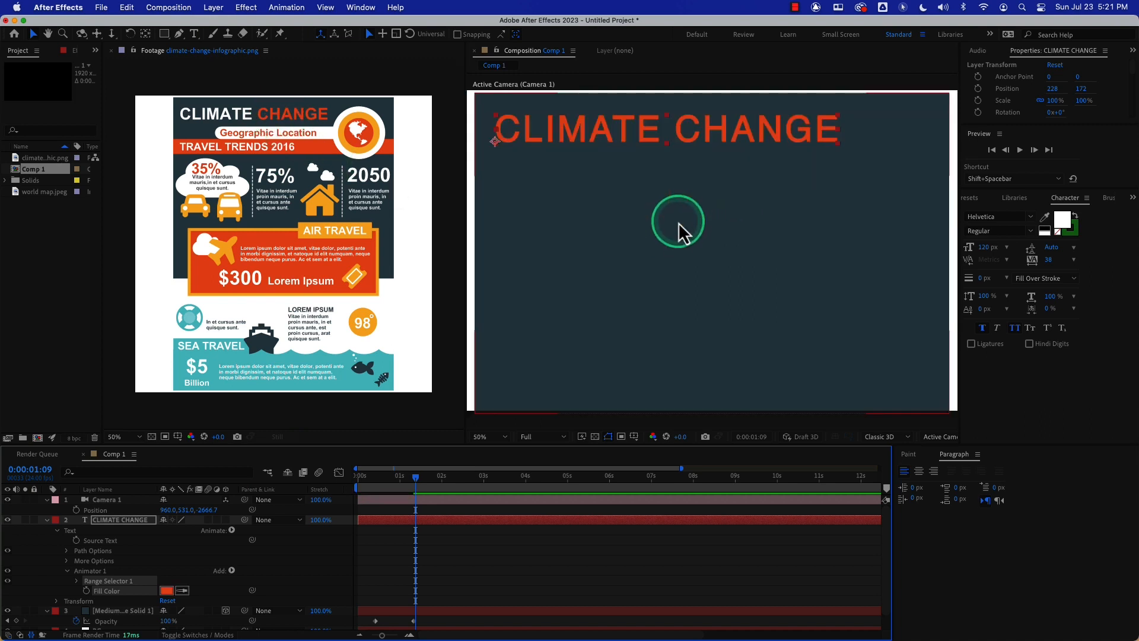
left_click(77, 582)
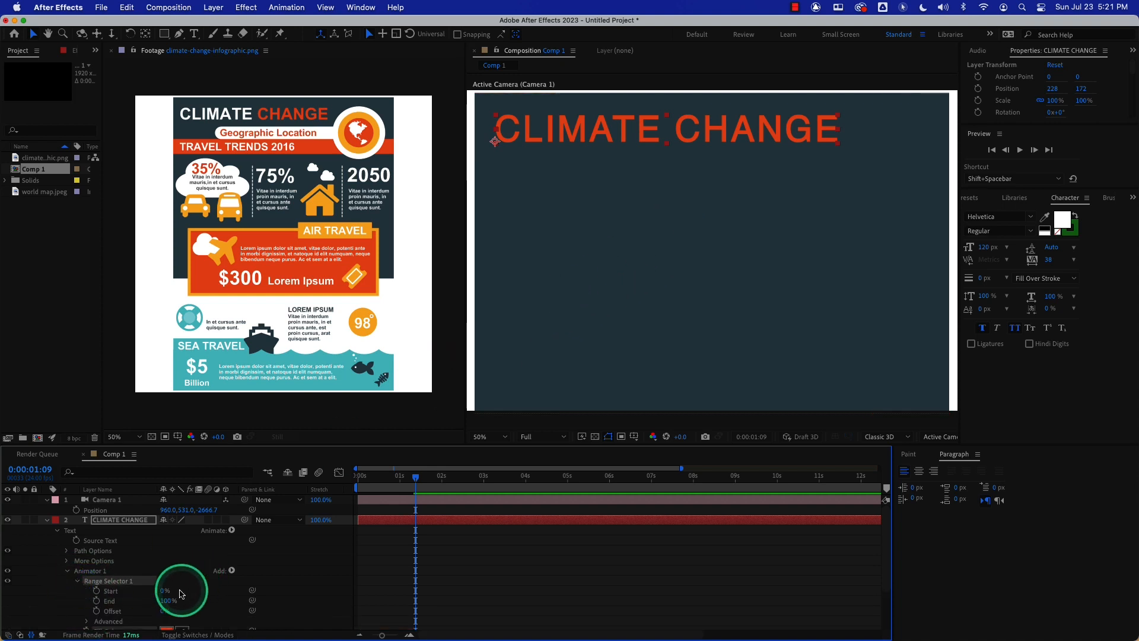
left_click(163, 592)
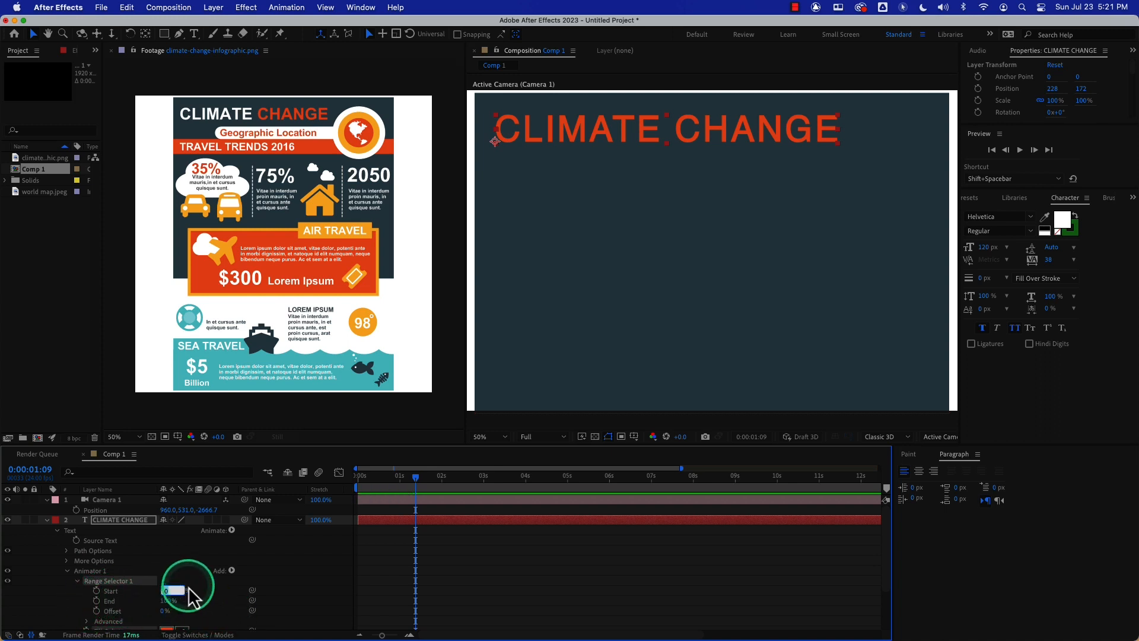
key("Return")
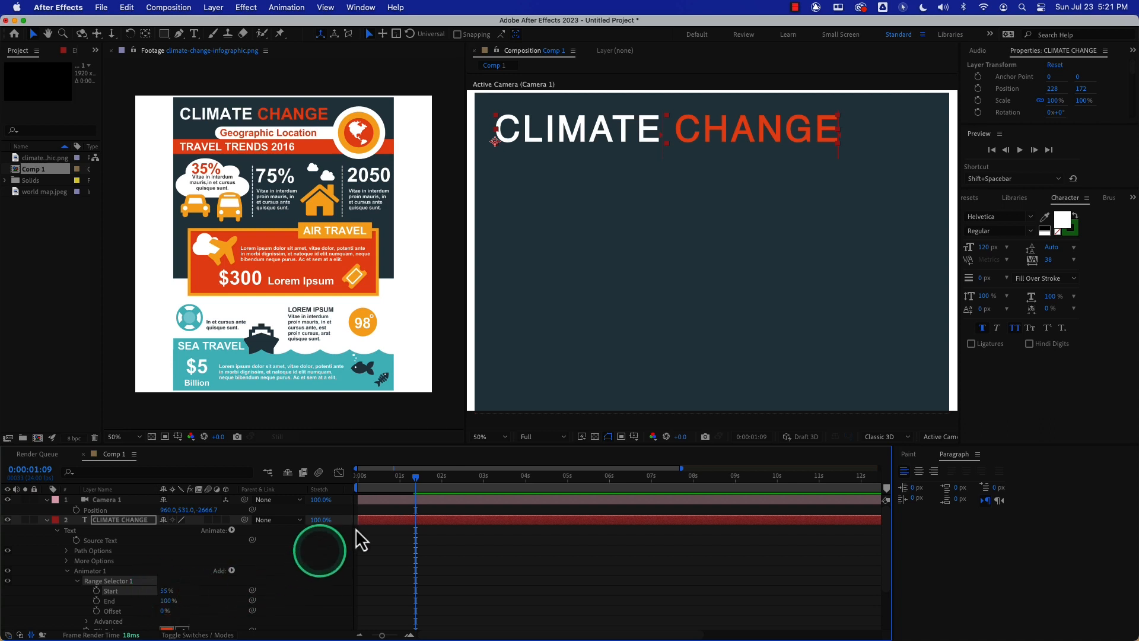
mouse_move(409, 478)
left_mouse_down()
mouse_move(348, 475)
mouse_move(414, 479)
left_mouse_up()
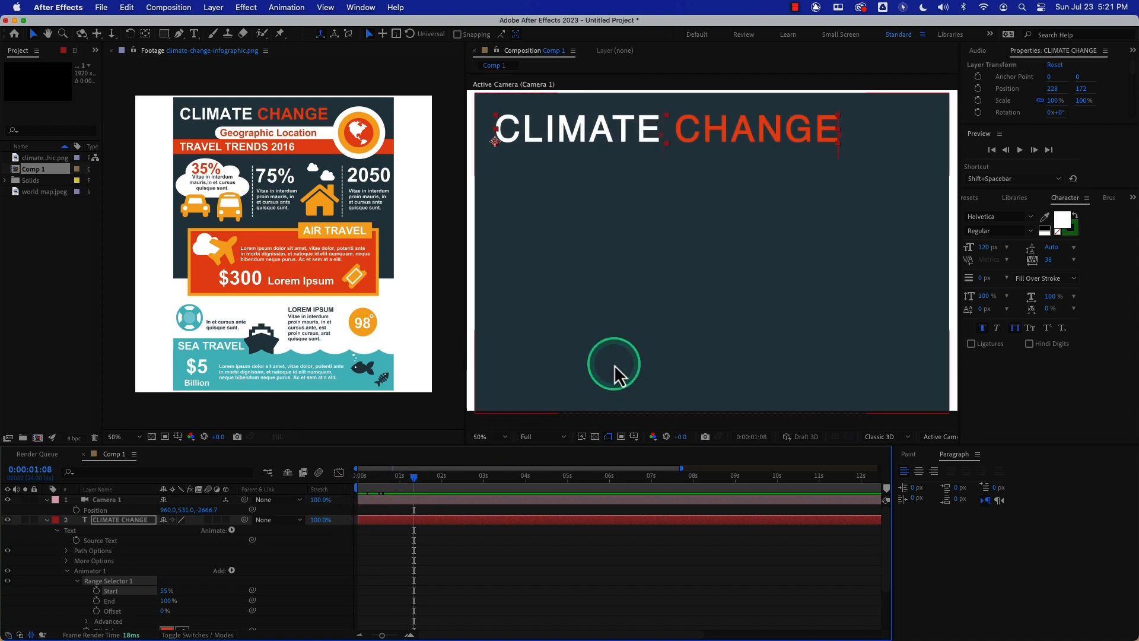
key("comma")
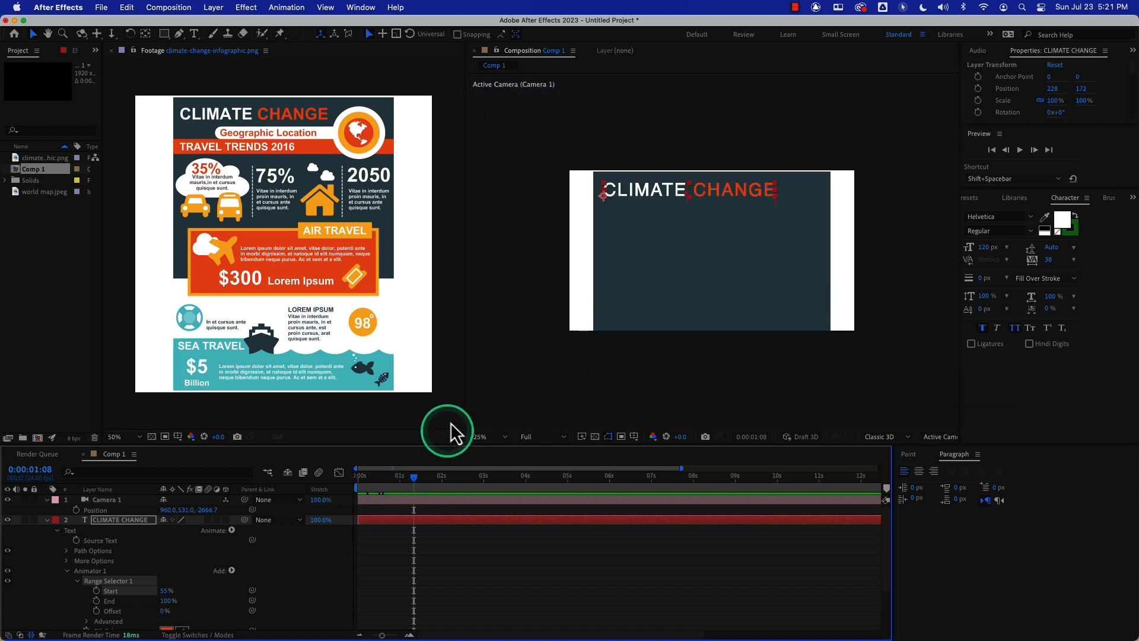
Keyframe the title's position at 228, 172 at 0:00:01:22 and at about X -1222 off-frame at 0:00:00:23, and preview the slide-in
left_click(633, 192)
left_click(151, 522)
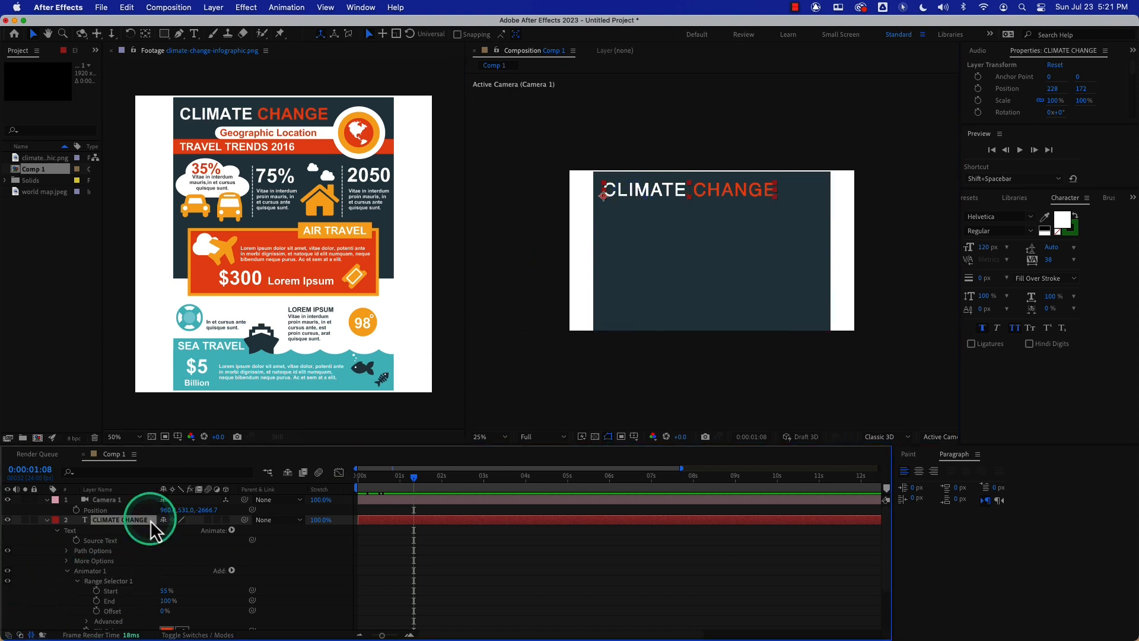
key("p")
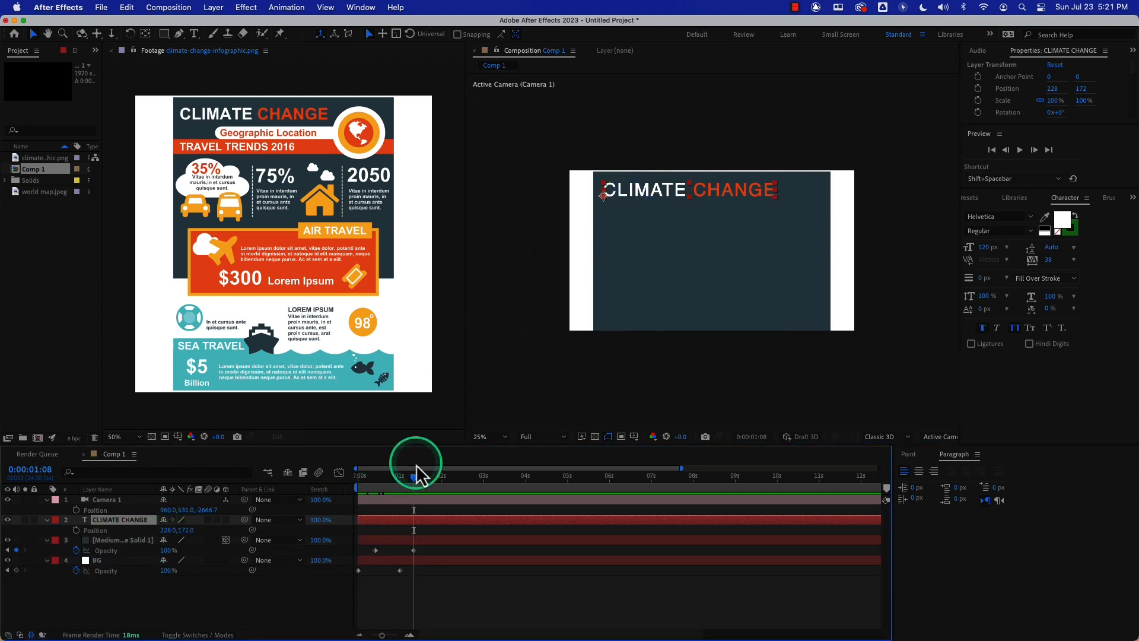
left_click_drag(414, 478, 438, 476)
left_click(76, 530)
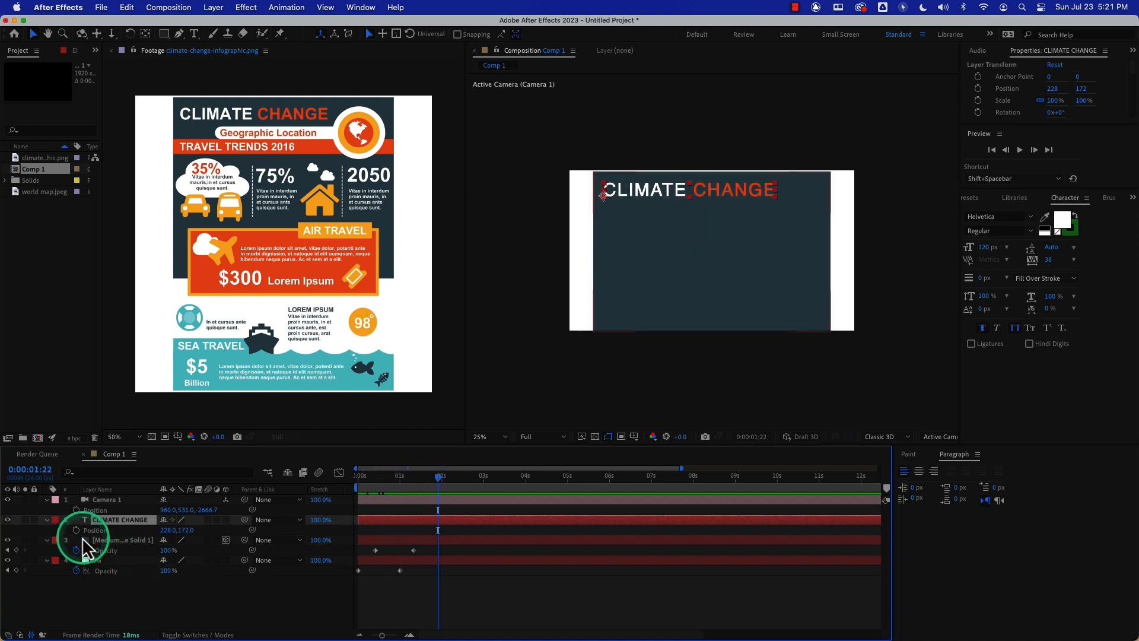
left_click_drag(422, 482, 400, 480)
left_click(167, 530)
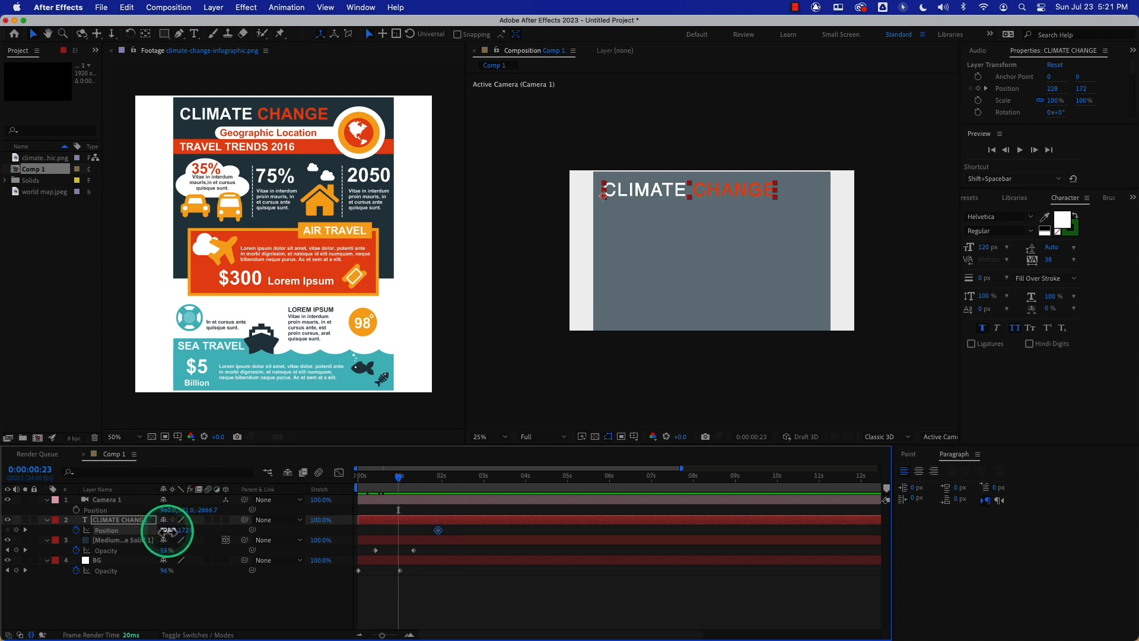
left_click_drag(168, 530, 127, 537)
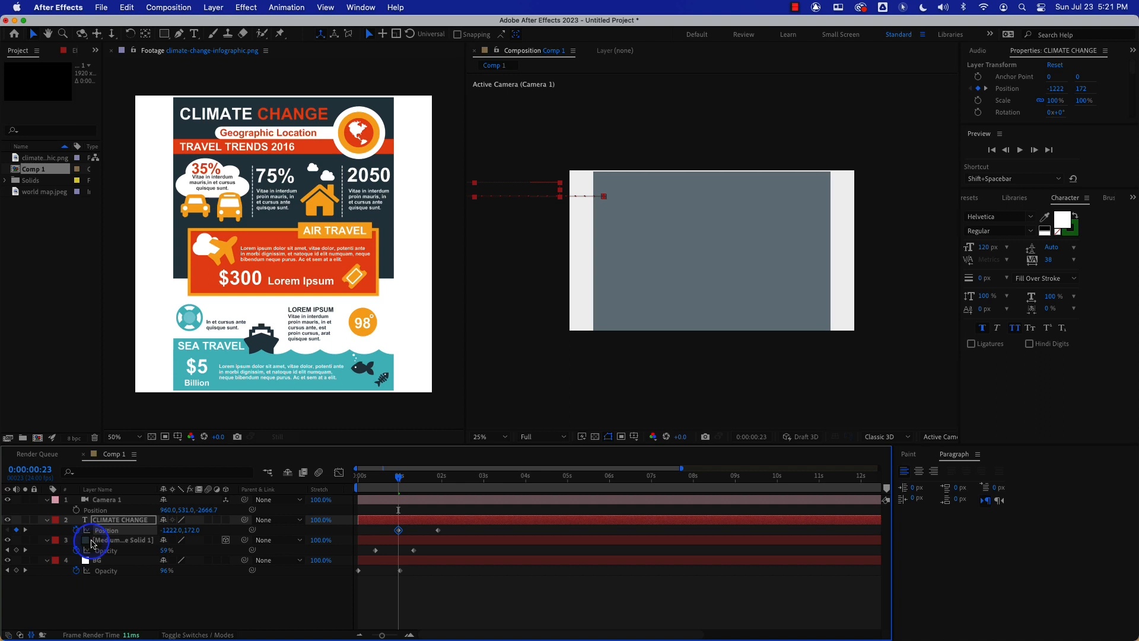
key("space")
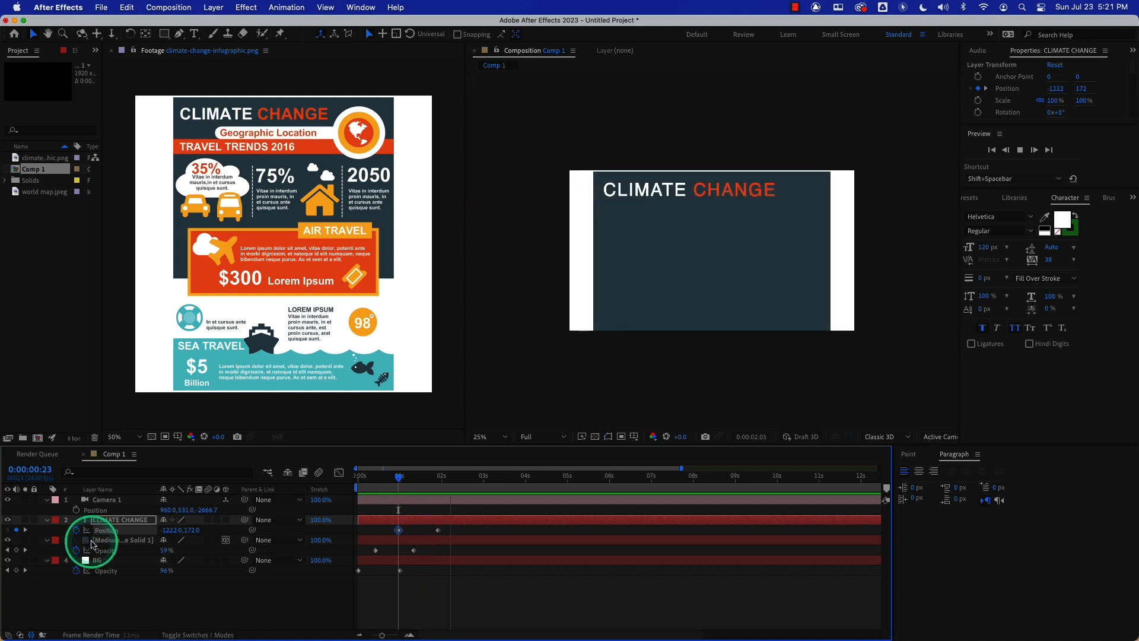
Apply Easy Ease to both of the title's position keyframes
left_click(108, 532)
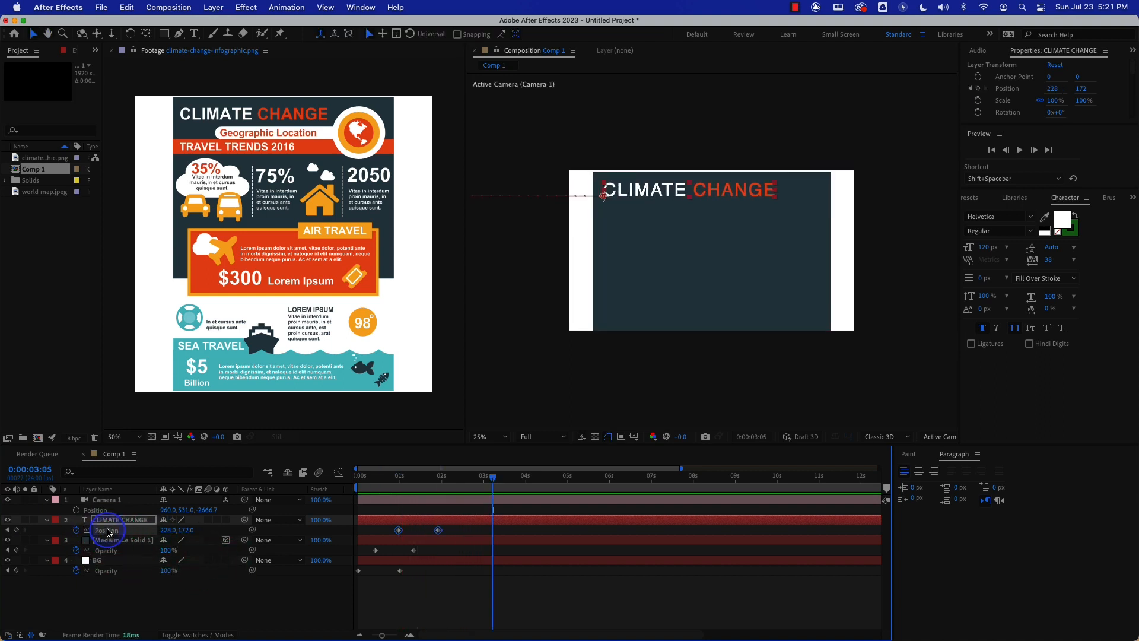
left_click(339, 474)
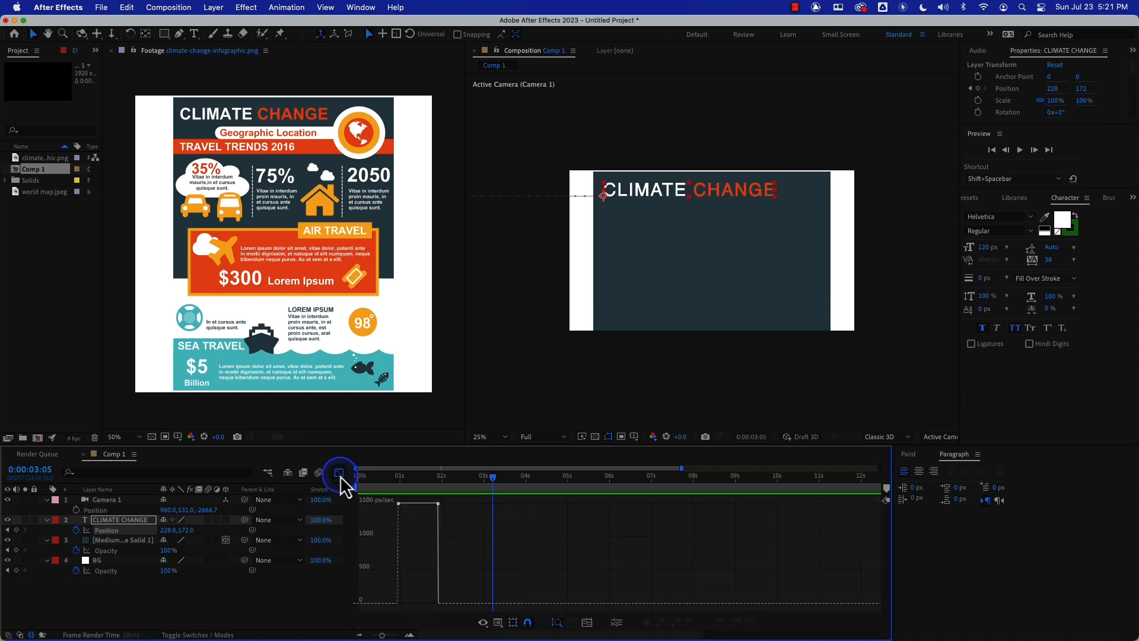
left_click(339, 474)
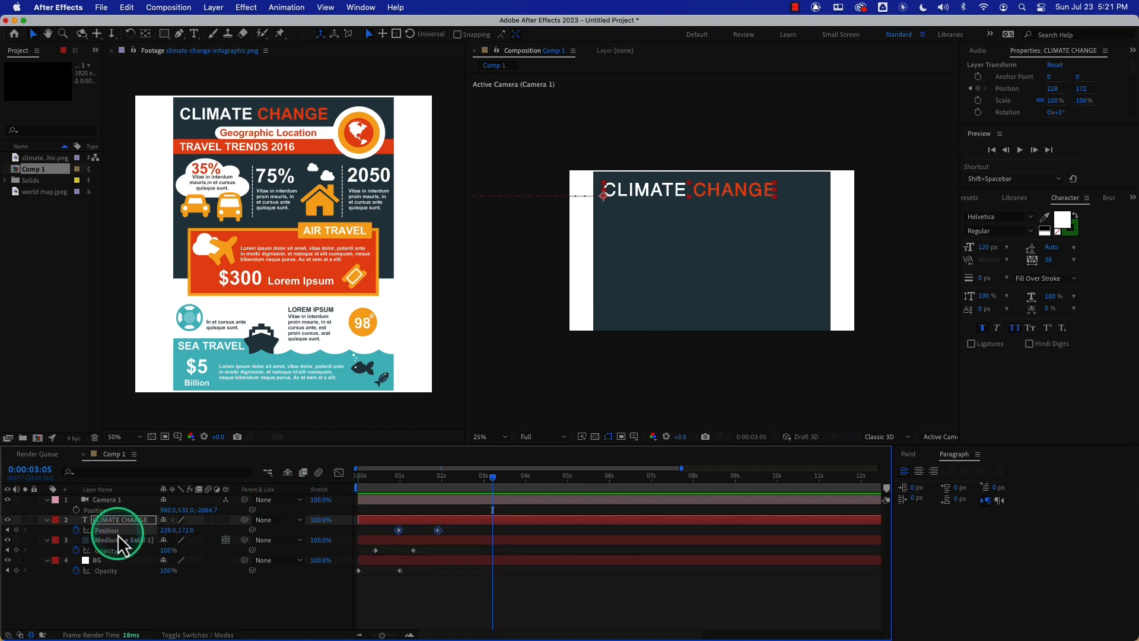
key("F9")
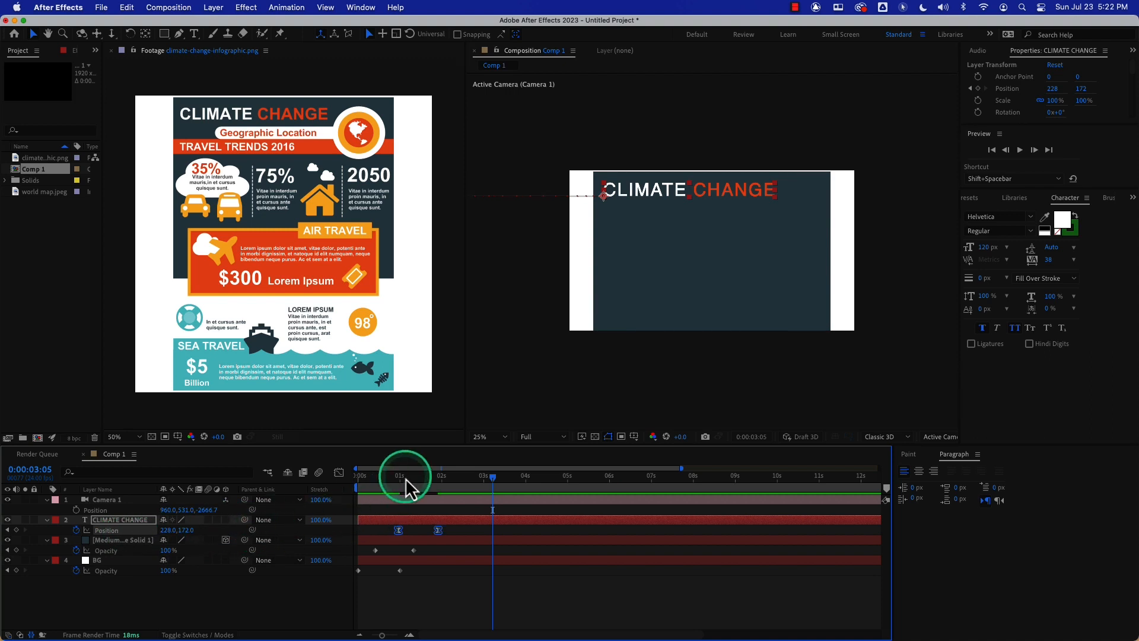
Lengthen the last position keyframe's incoming ease in the speed graph so the title enters fast and slows gradually
left_click(339, 473)
key("space")
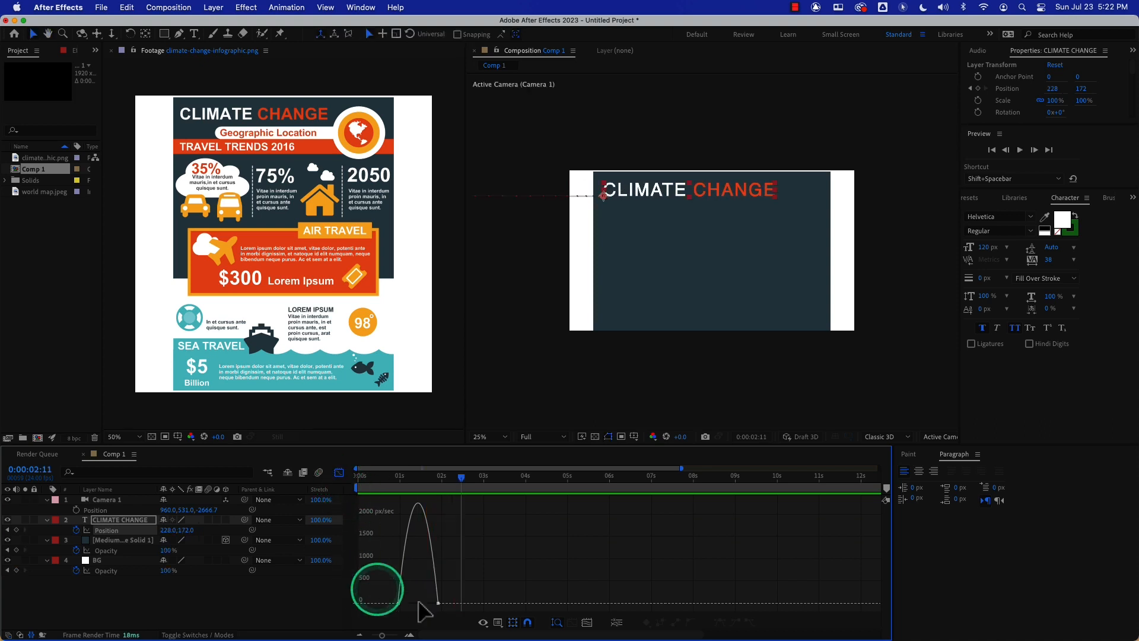
left_click(438, 603)
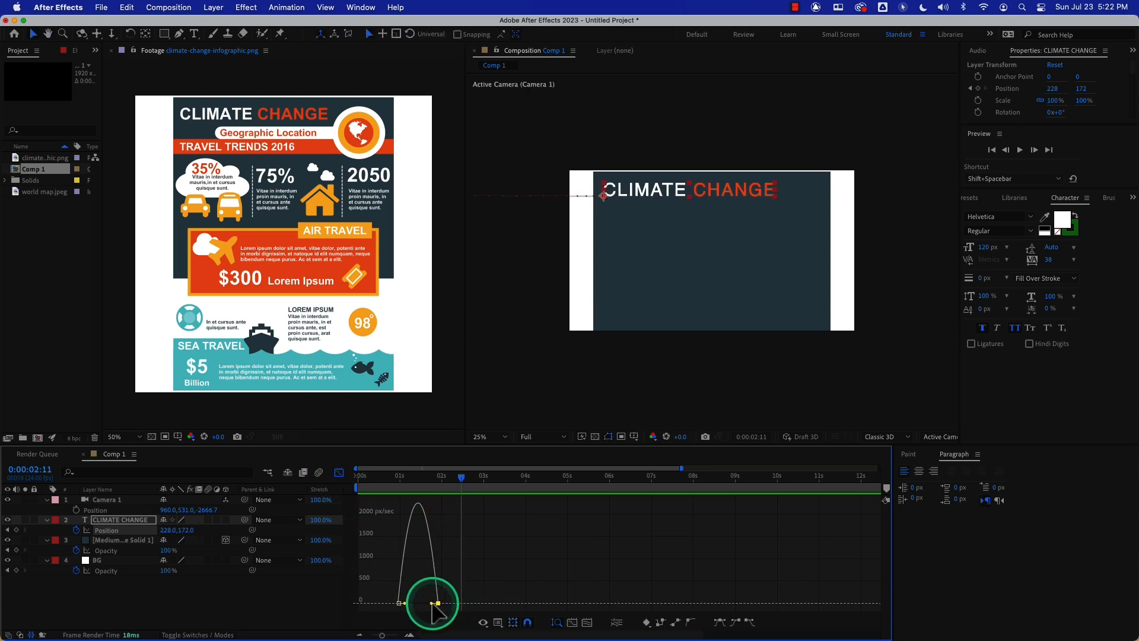
left_click_drag(432, 603, 400, 604)
left_click(418, 604)
Play the title's slide-in repeatedly from the start of the composition to check its easing
left_click_drag(404, 482, 334, 486)
key("space")
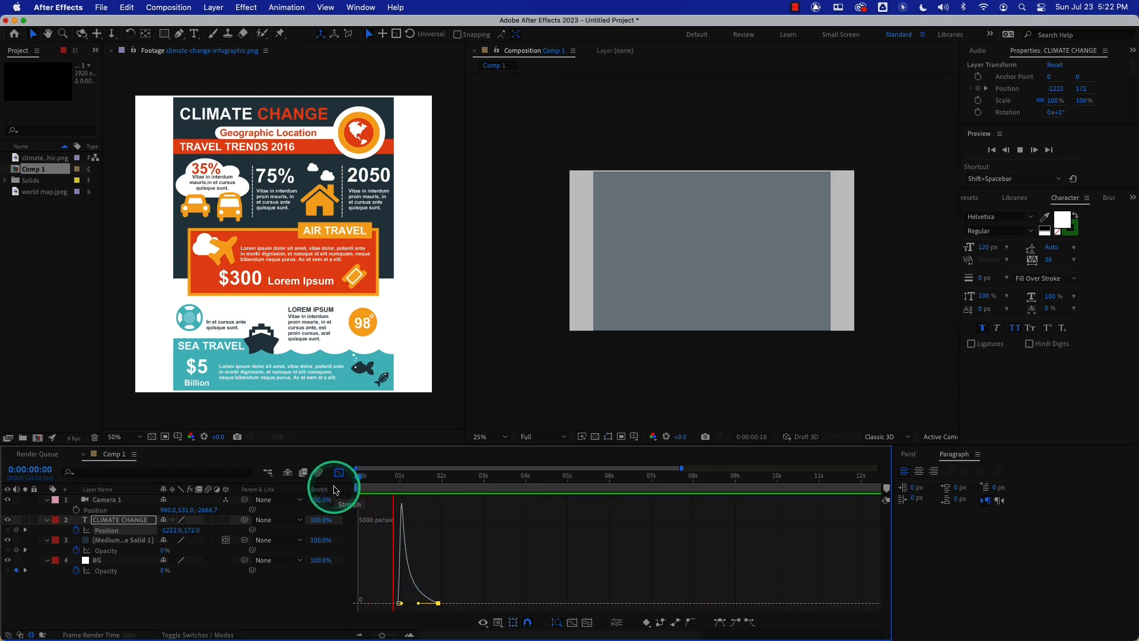
key("space")
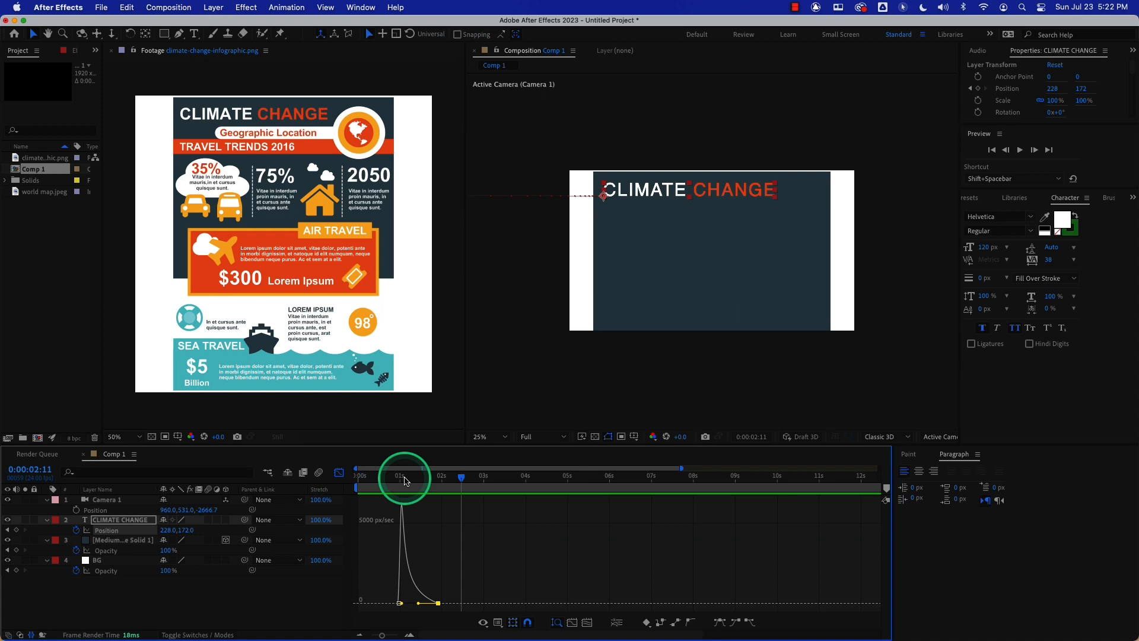
left_click_drag(404, 479, 349, 478)
key("space")
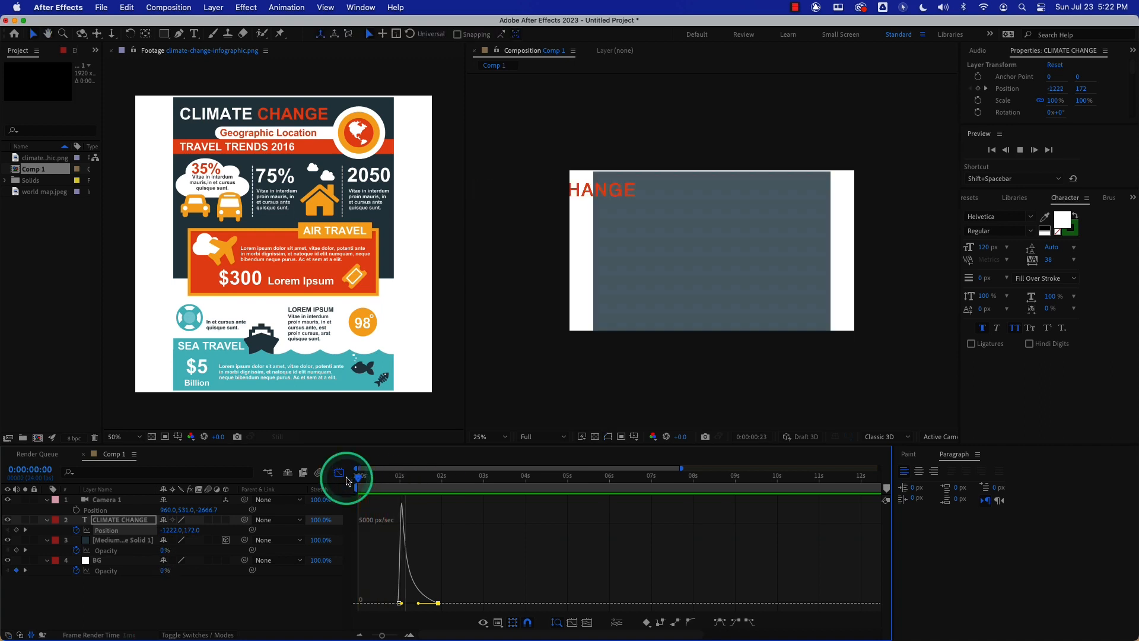
key("space")
left_click_drag(373, 480, 330, 479)
key("space")
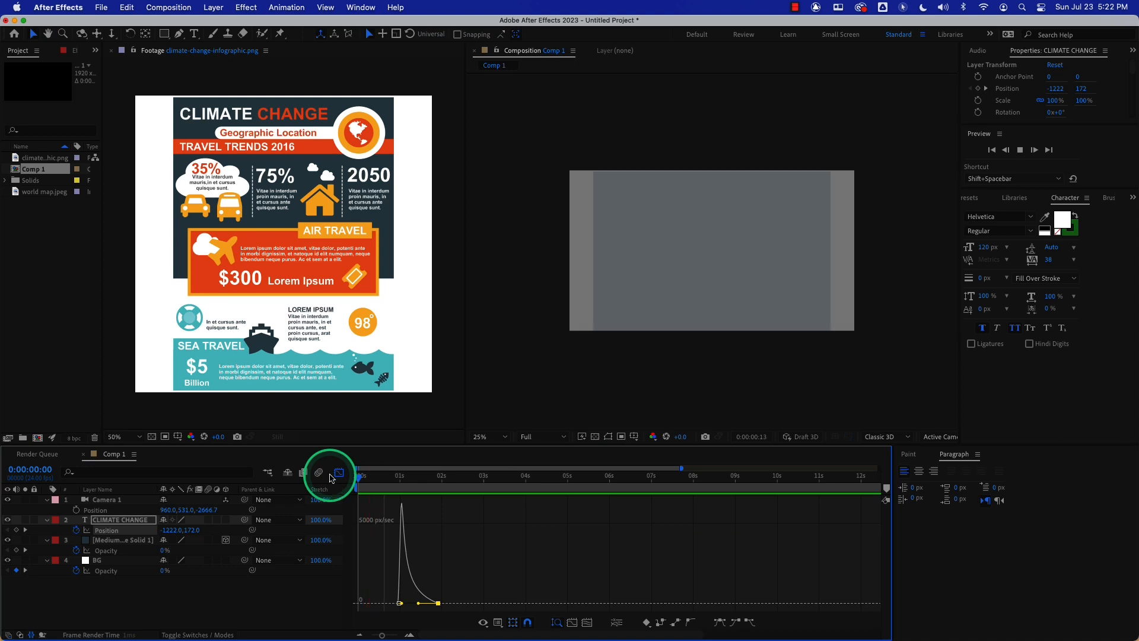
key("space")
Set the Medium Gray-Royal Blue Solid 1 layer as the title's track matte and turn the solid's visibility back on
left_click_drag(396, 485, 403, 483)
right_click(628, 270)
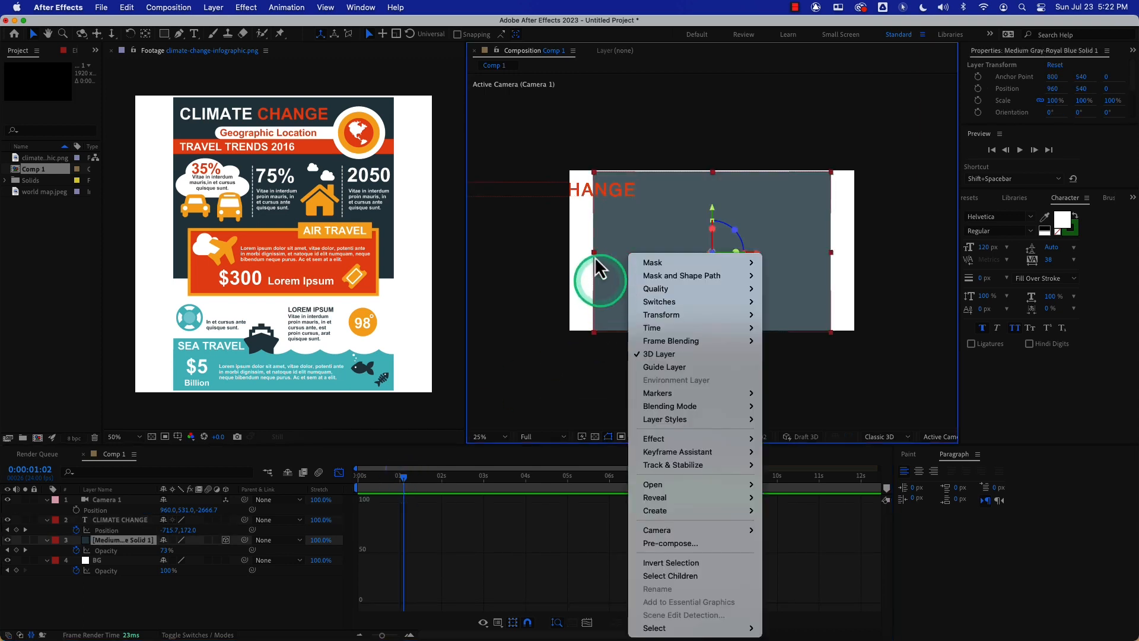
left_click(547, 252)
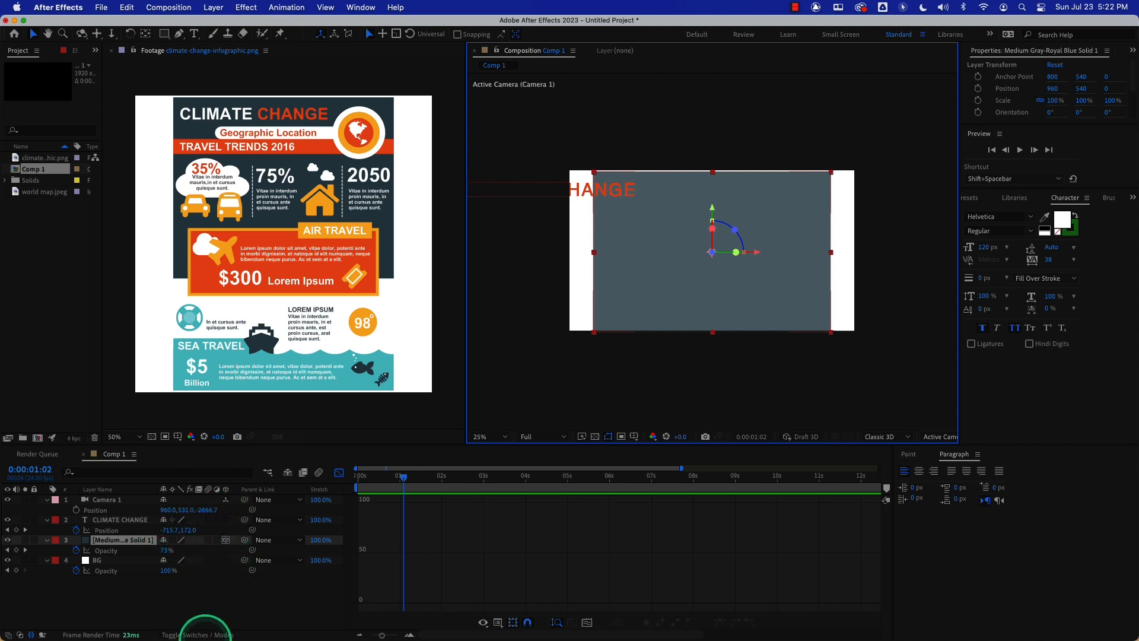
left_click(202, 635)
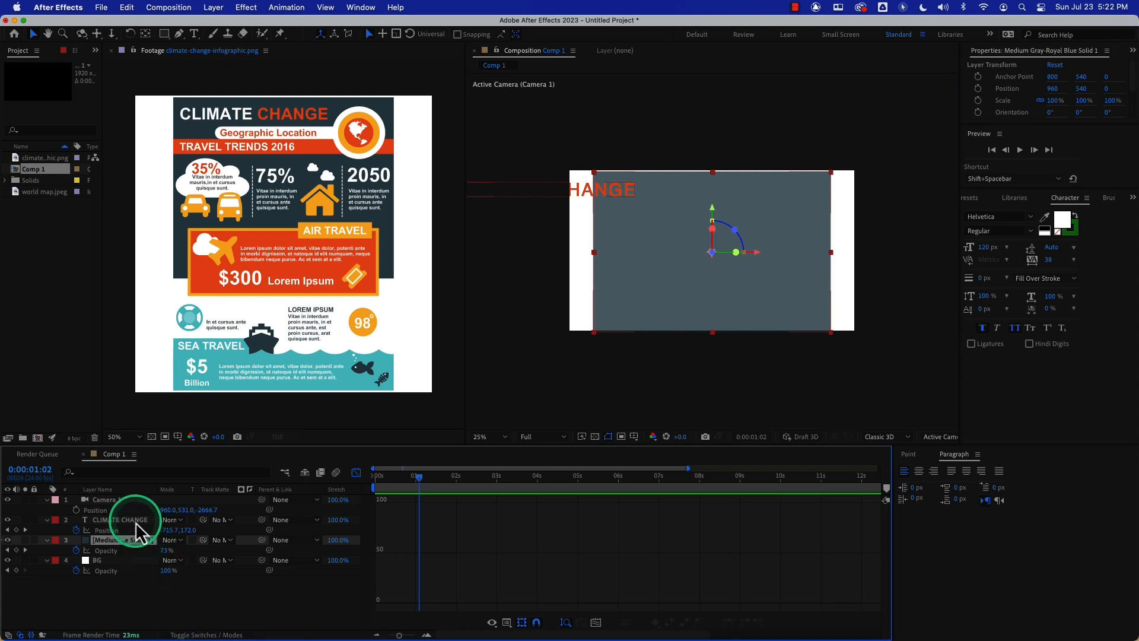
left_click(136, 522)
left_click(142, 541)
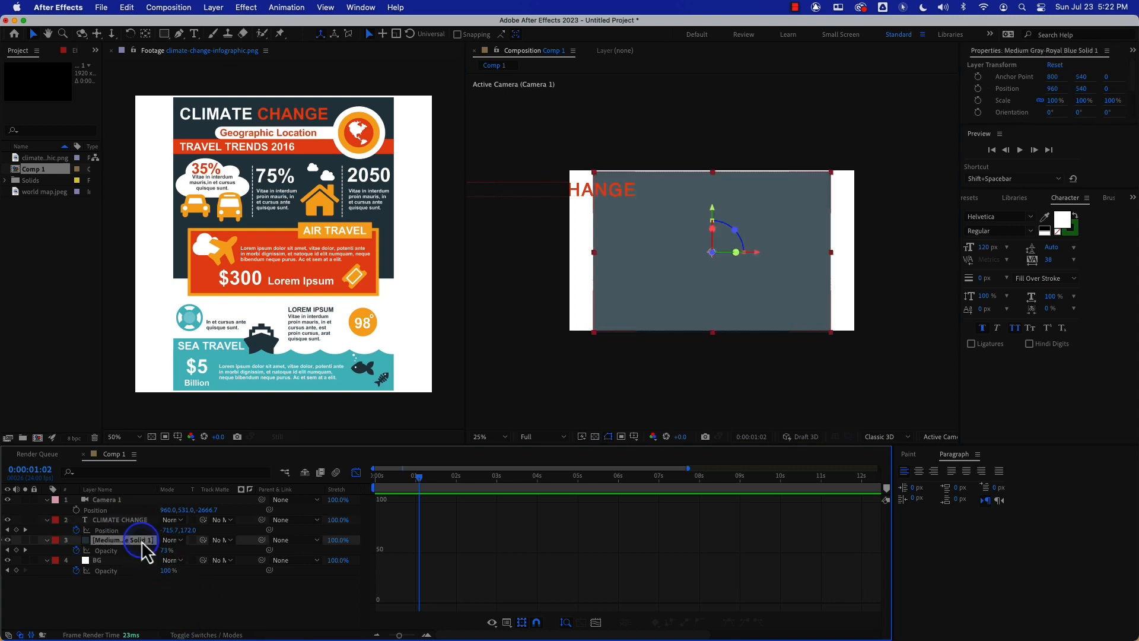
left_click(134, 521)
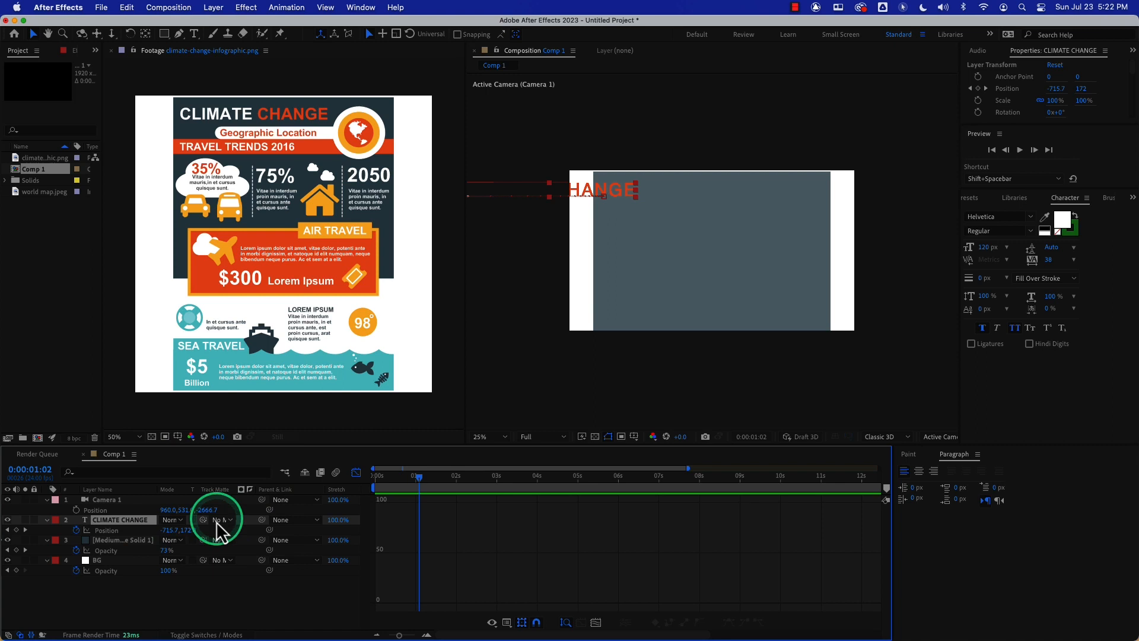
left_click_drag(206, 527, 144, 538)
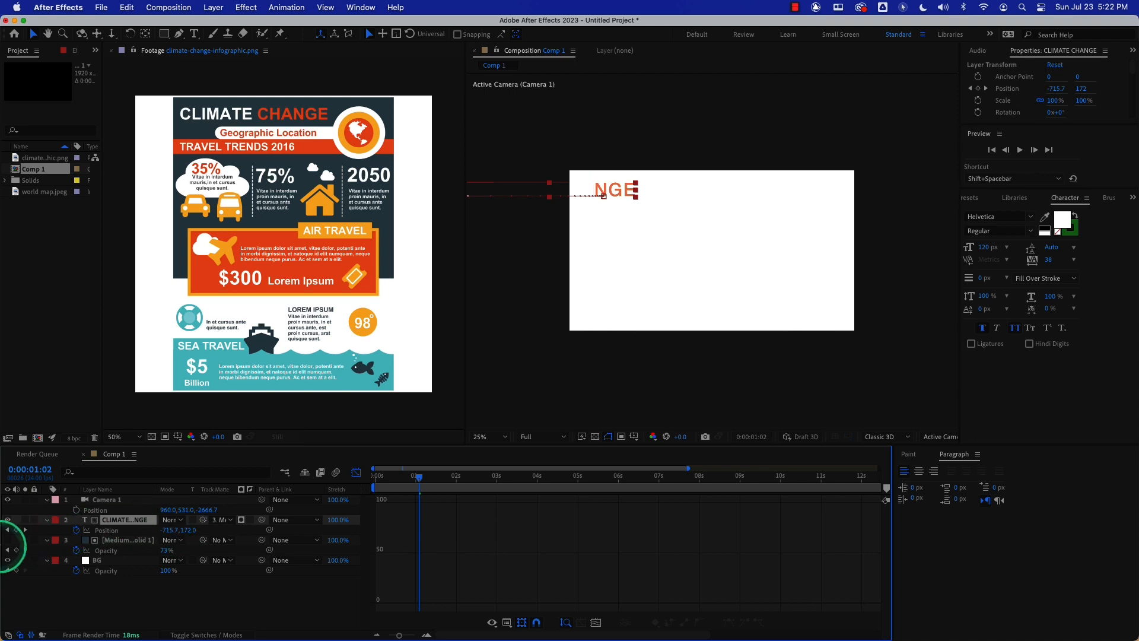
left_click(7, 540)
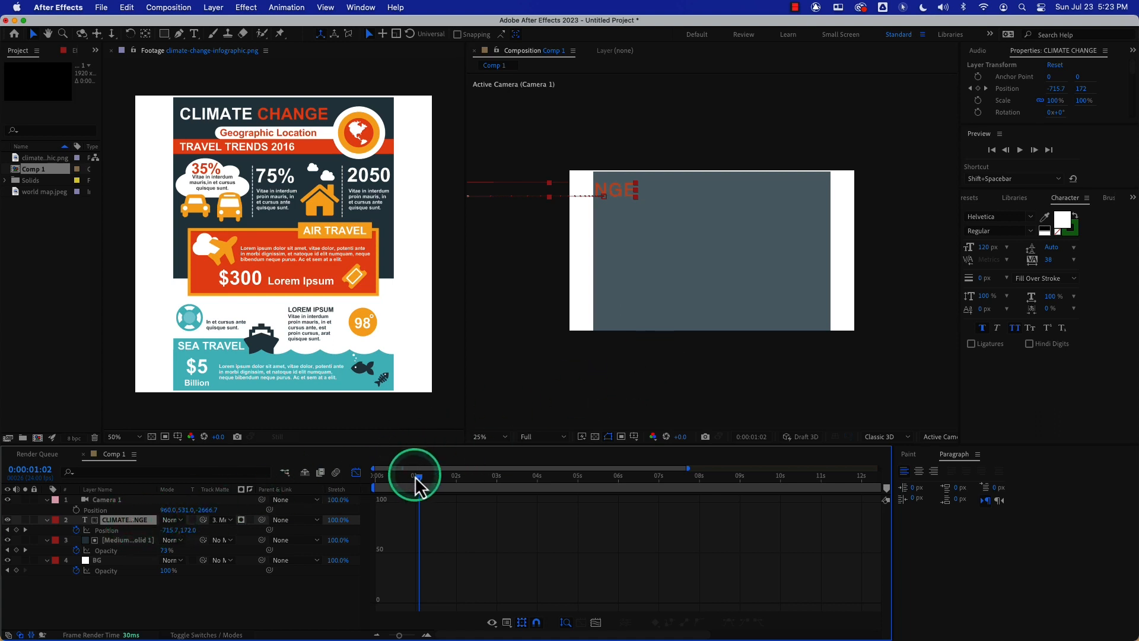
Return from the graph editor to the layer bars and play from the start to check the matted title's slide-in
mouse_move(417, 479)
left_mouse_down()
mouse_move(437, 479)
mouse_move(415, 480)
left_mouse_up()
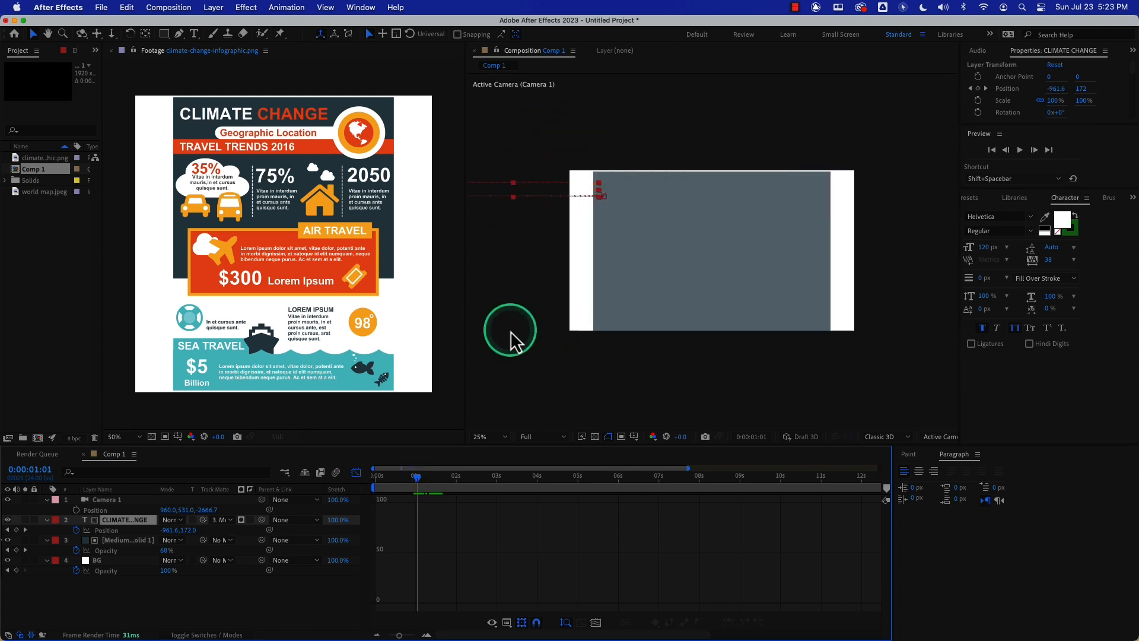
left_click_drag(420, 486, 363, 489)
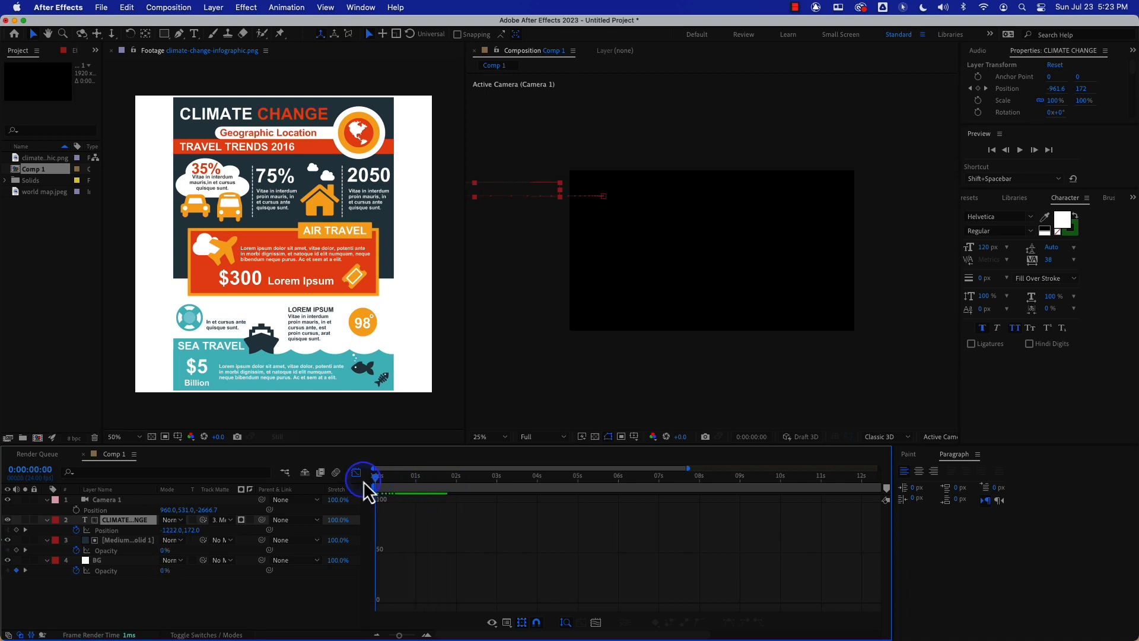
left_click(356, 473)
key("space")
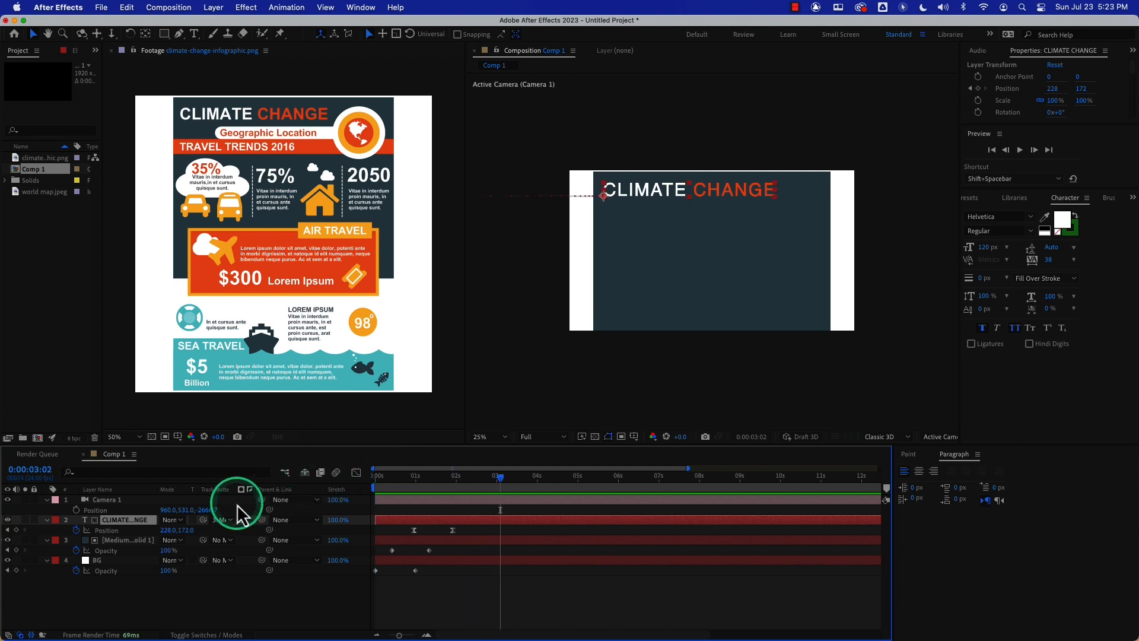
Expand the title's fill color animator down to its range selector and set Start to 100%
left_click(48, 523)
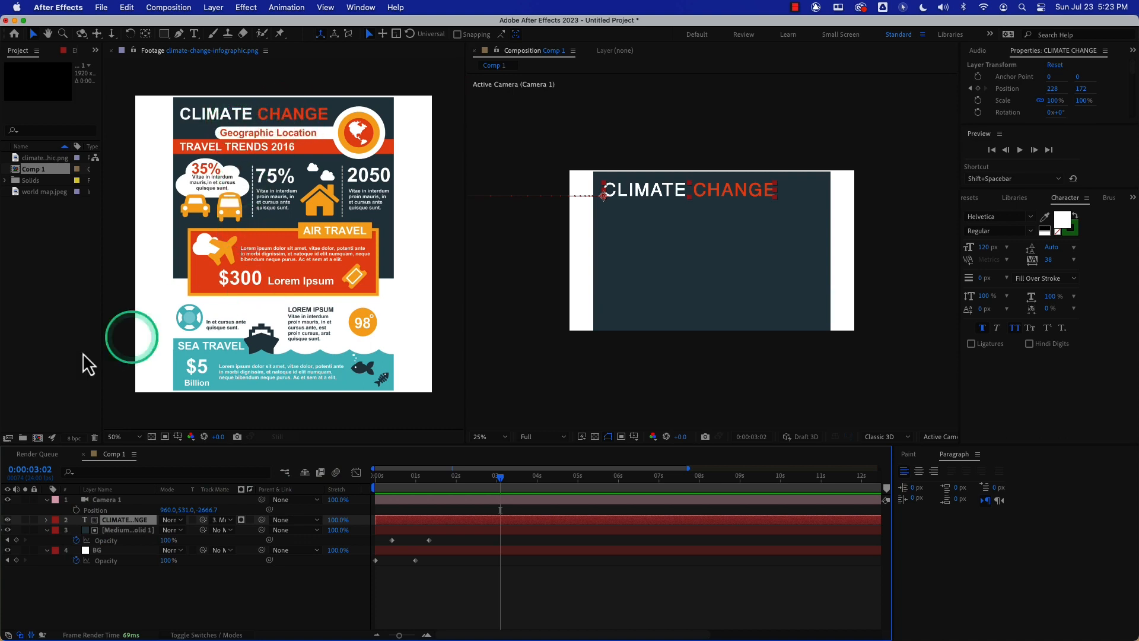
left_click(47, 520)
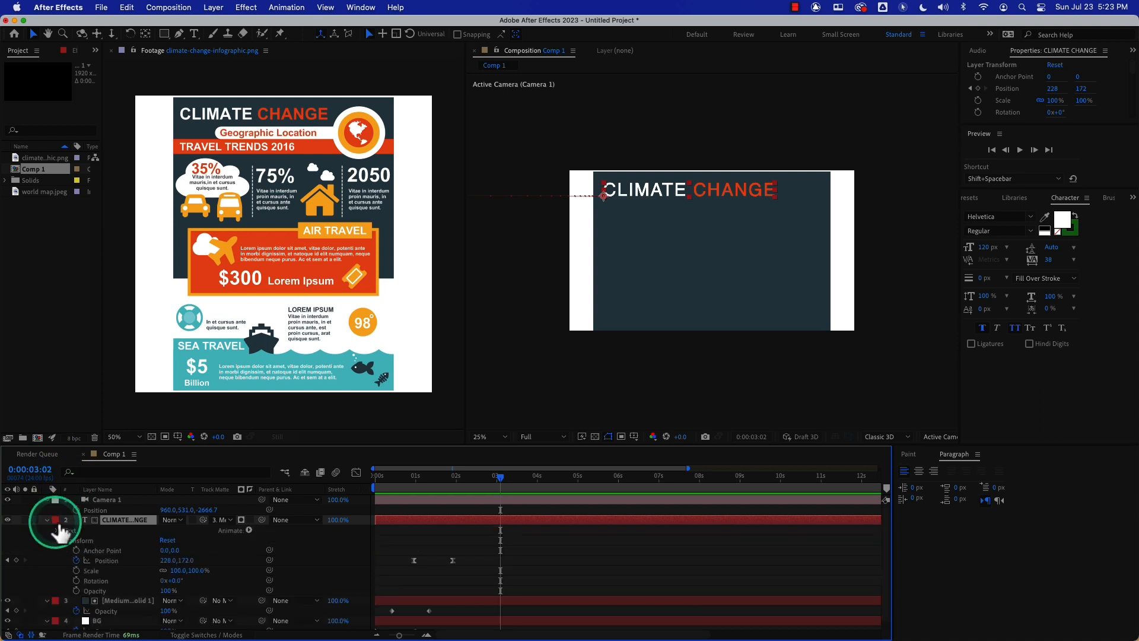
left_click(57, 531)
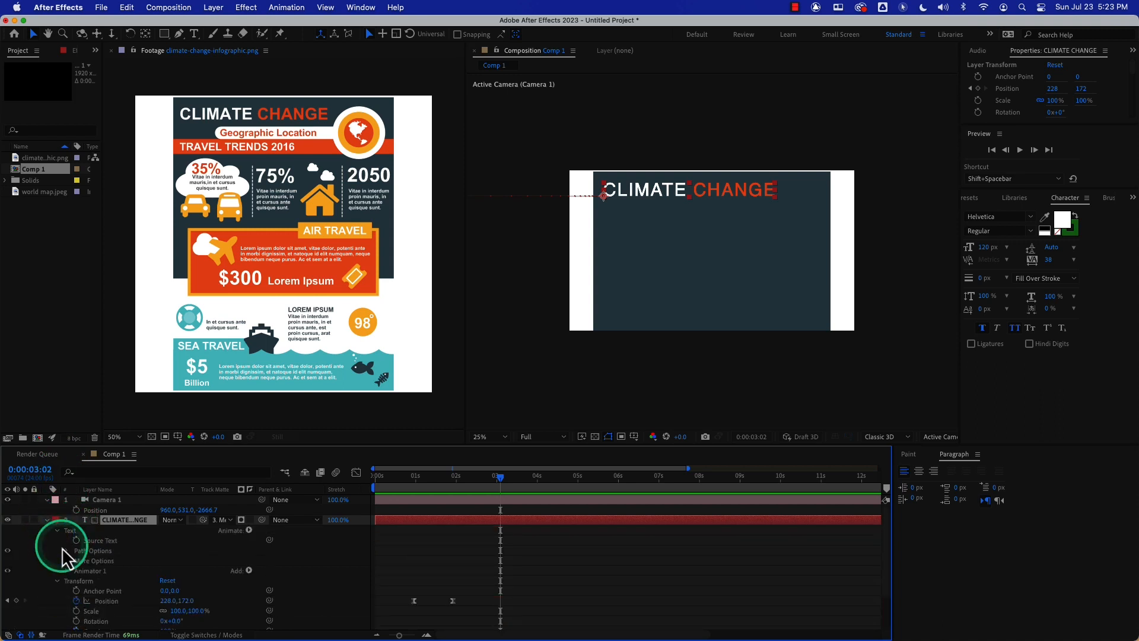
left_click(57, 581)
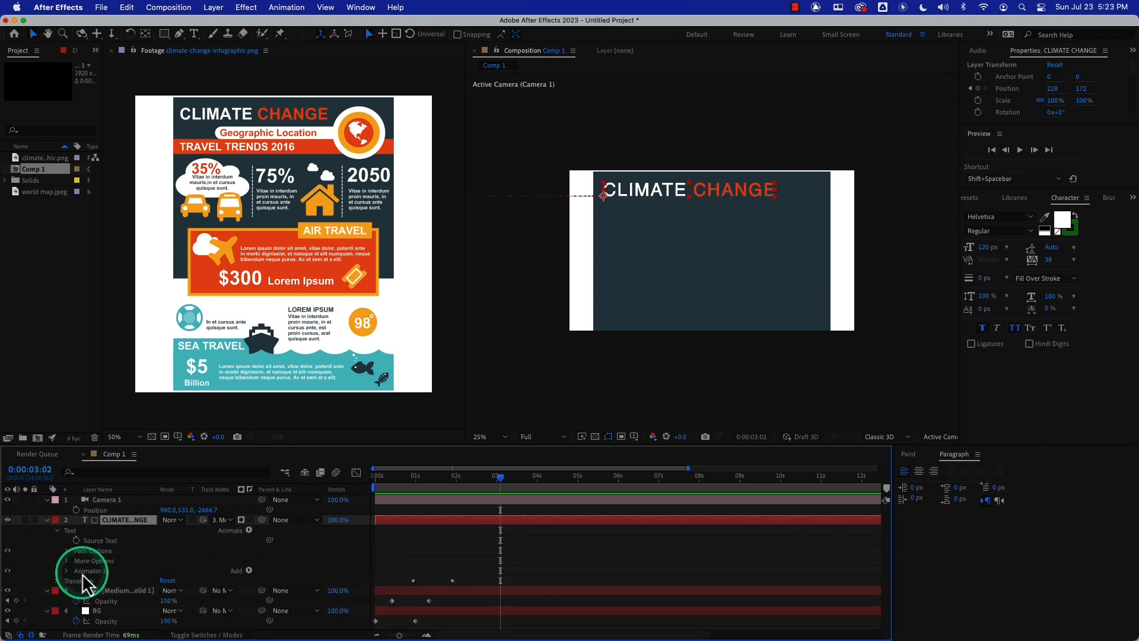
left_click(67, 572)
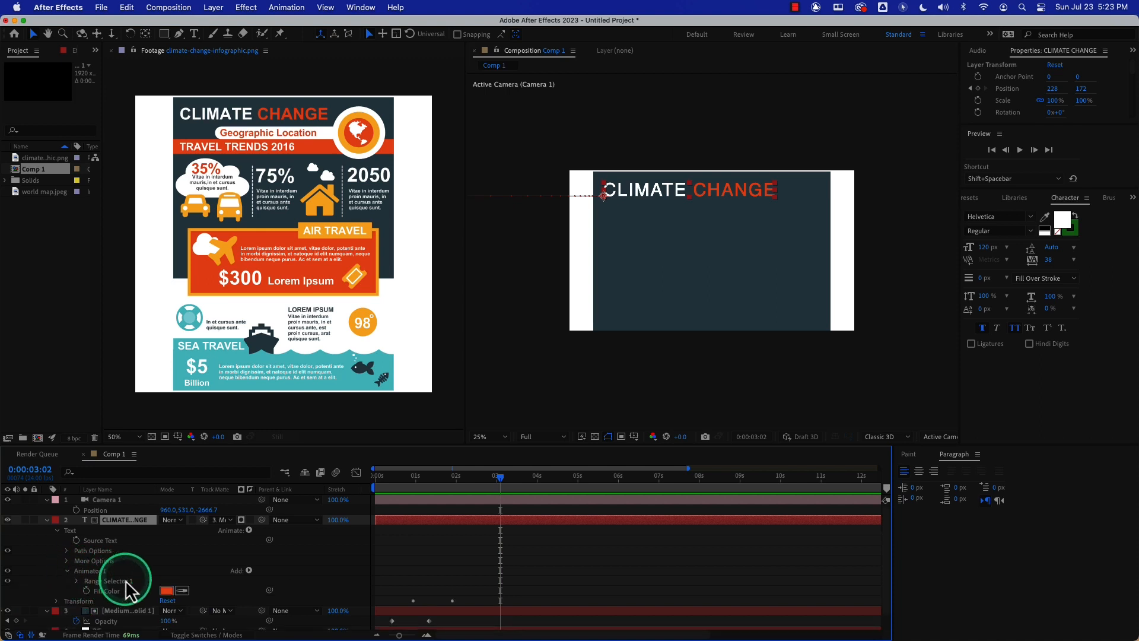
left_click(77, 581)
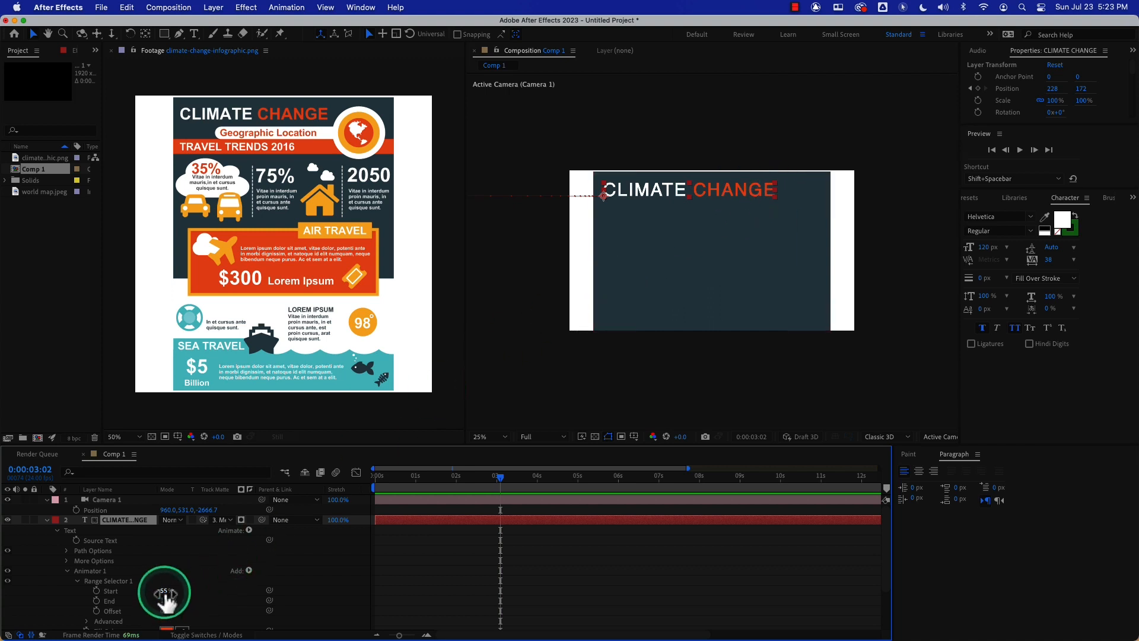
left_click_drag(164, 593, 199, 587)
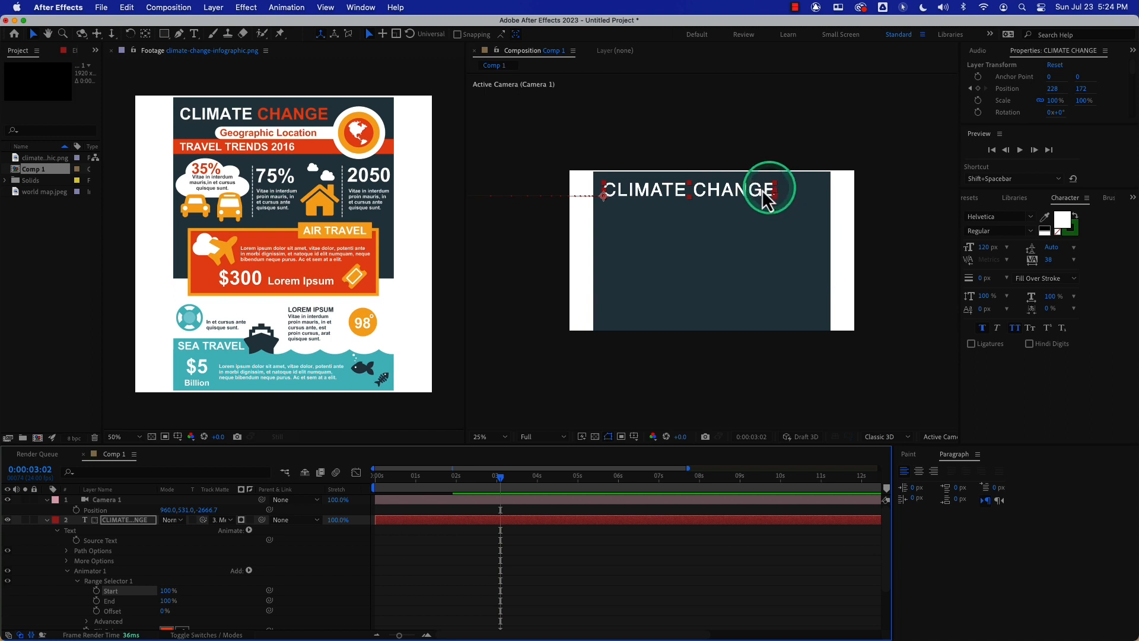
Keyframe the range selector's Start at 100% shortly before the 2-second mark and at 50% at 0:00:02:04
left_click_drag(404, 482, 459, 478)
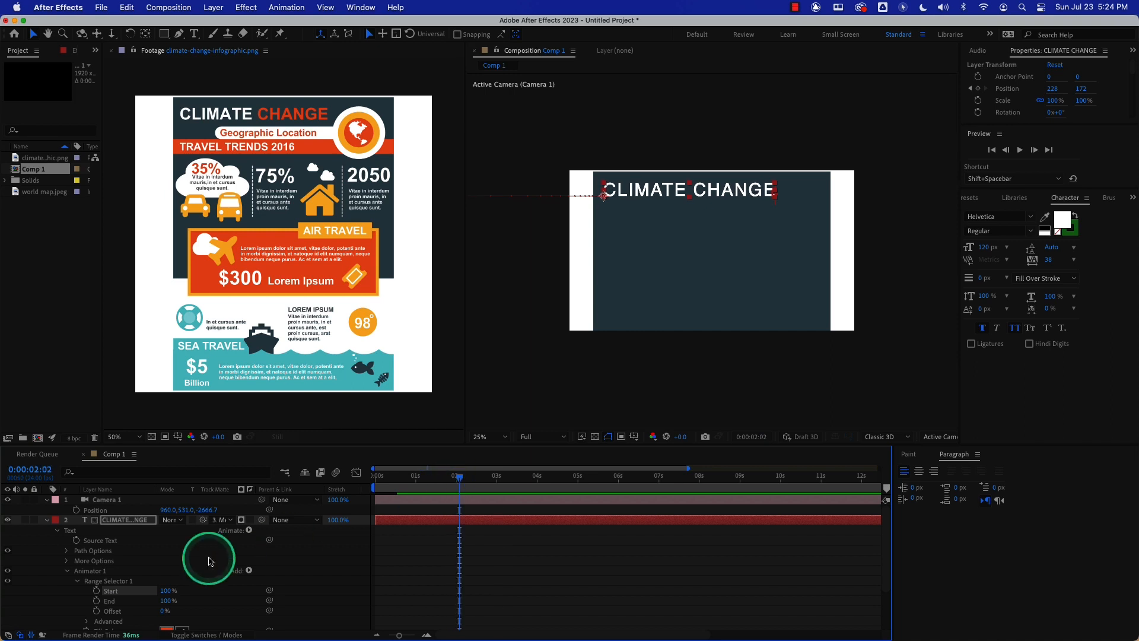
left_click(447, 479)
left_click(96, 591)
left_click(453, 478)
left_click_drag(454, 477, 463, 479)
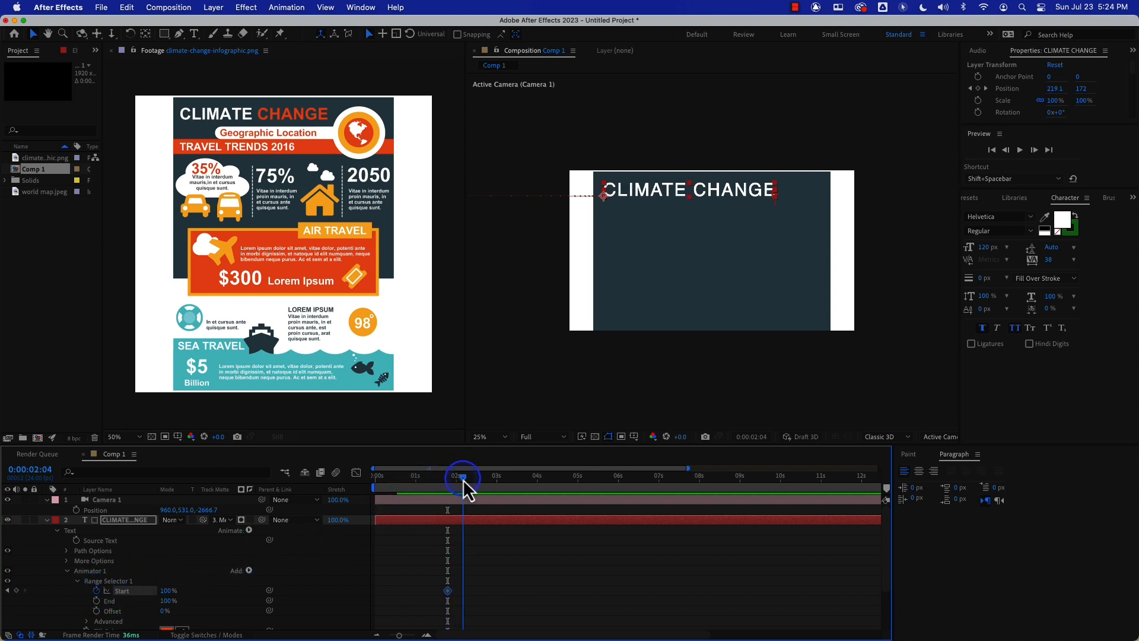
left_click(166, 592)
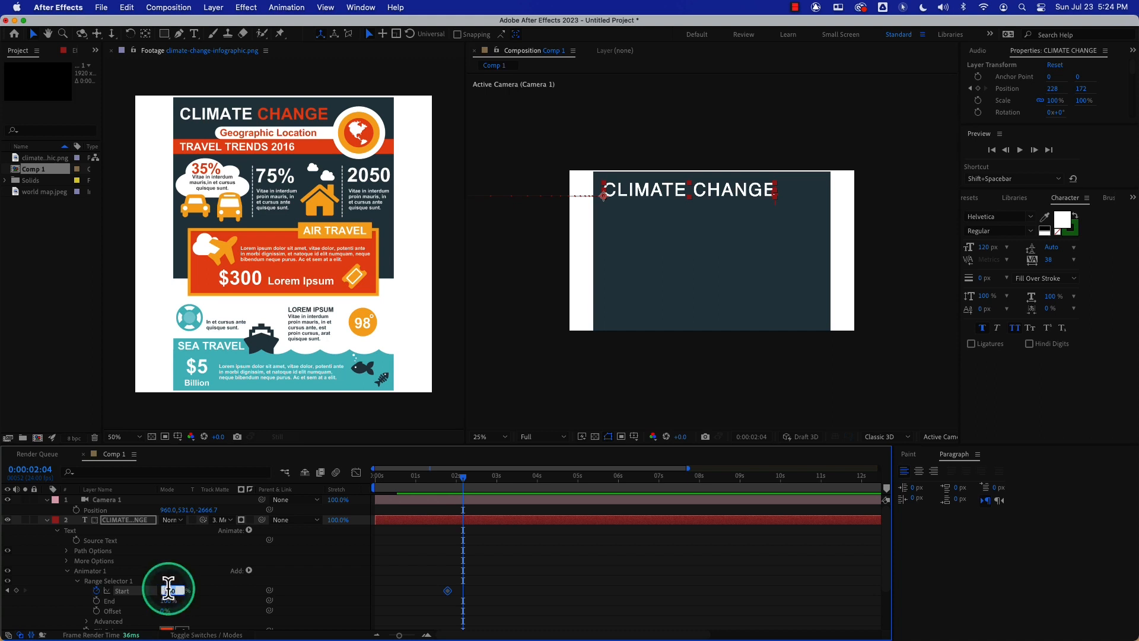
type("50")
key("Return")
Play the composition from the start to check when the word CHANGE turns red
left_click_drag(460, 479, 360, 479)
key("space")
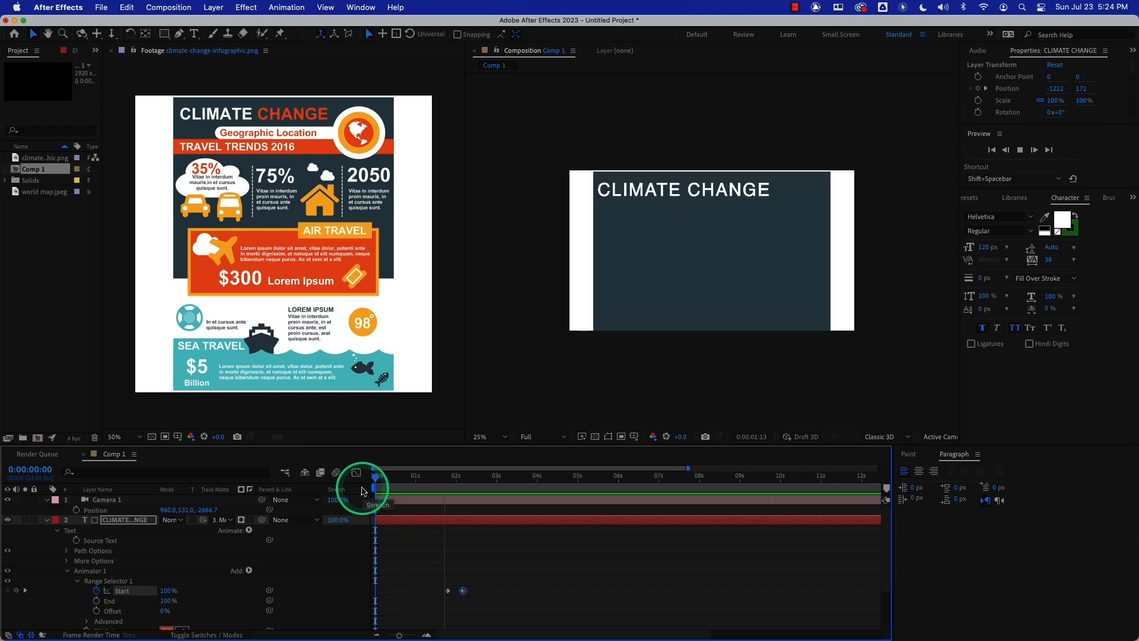
left_click(362, 490)
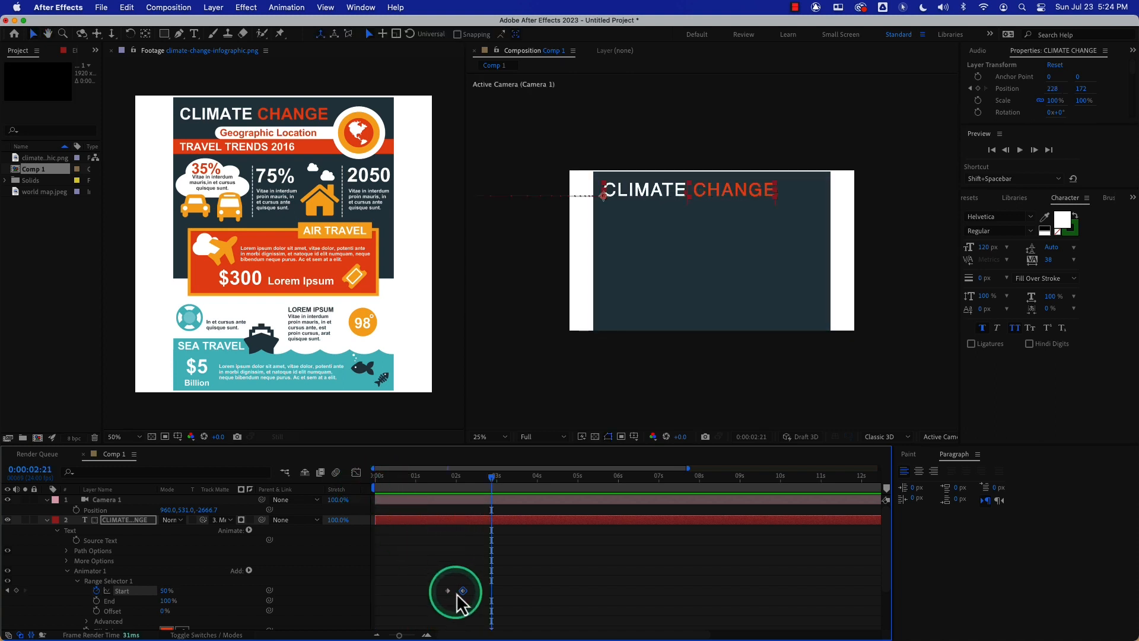
Move both Start keyframes slightly earlier and bring the second one closer to the first to speed up the color change
left_click_drag(469, 579, 440, 608)
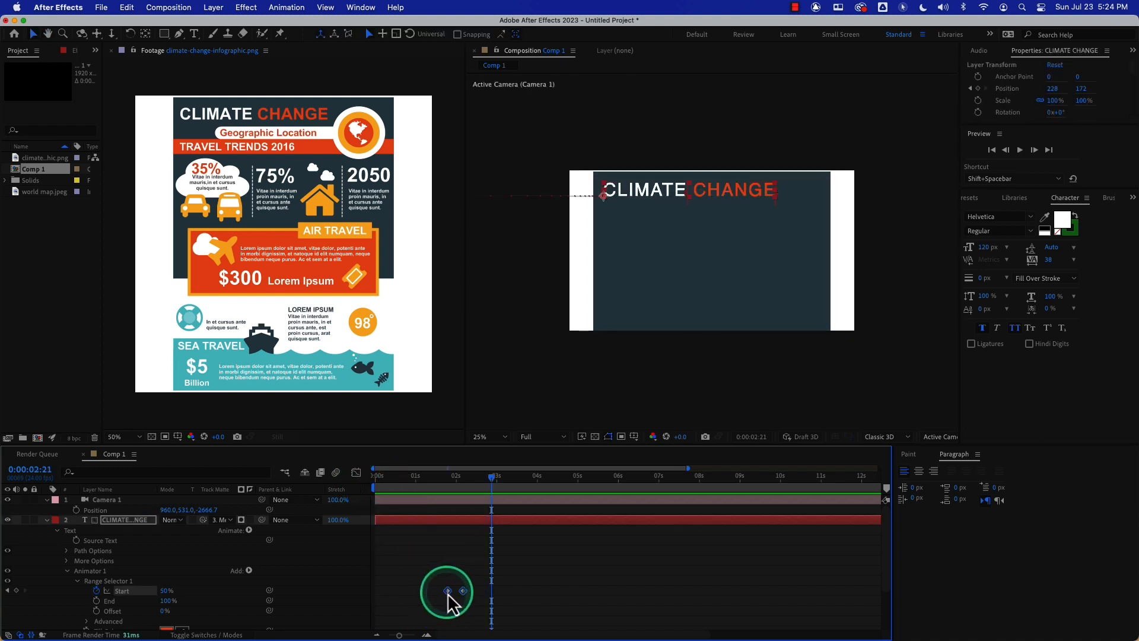
left_click(458, 592)
left_click(453, 591)
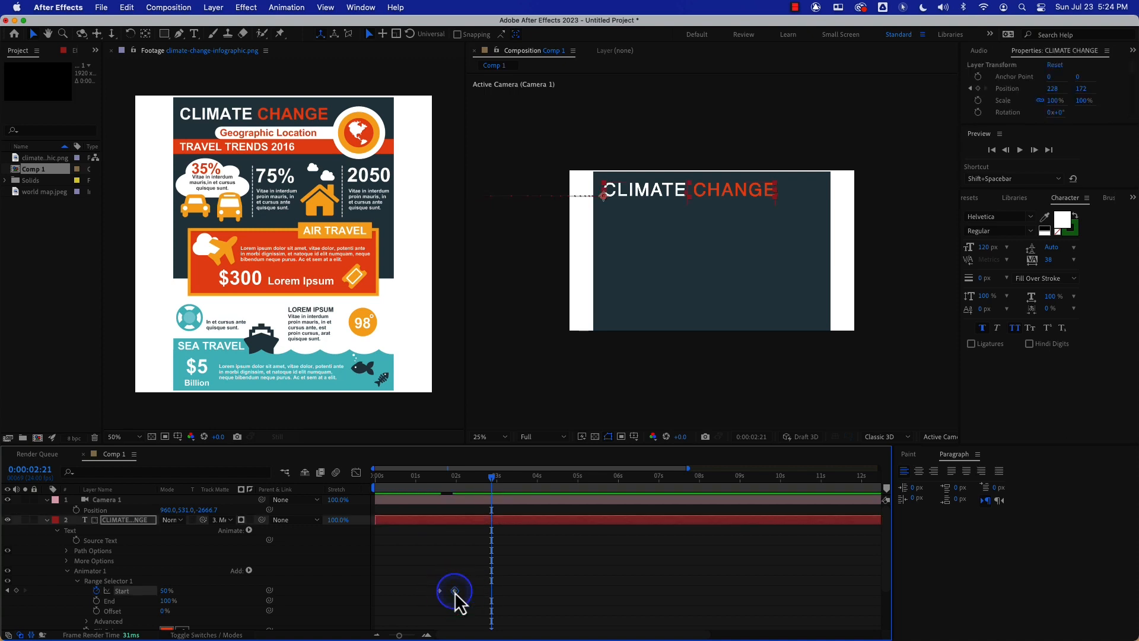
Play the title animation several times from the start to check the retimed color change against the slide-in
left_click_drag(453, 478, 338, 501)
key("space")
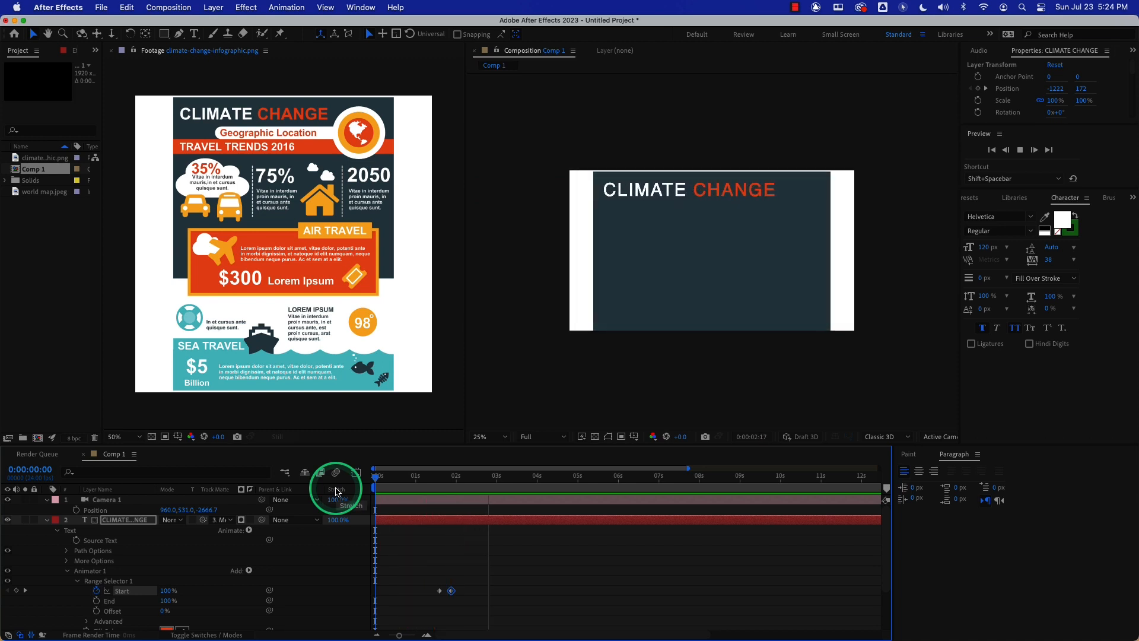
left_click_drag(408, 483, 346, 480)
key("space")
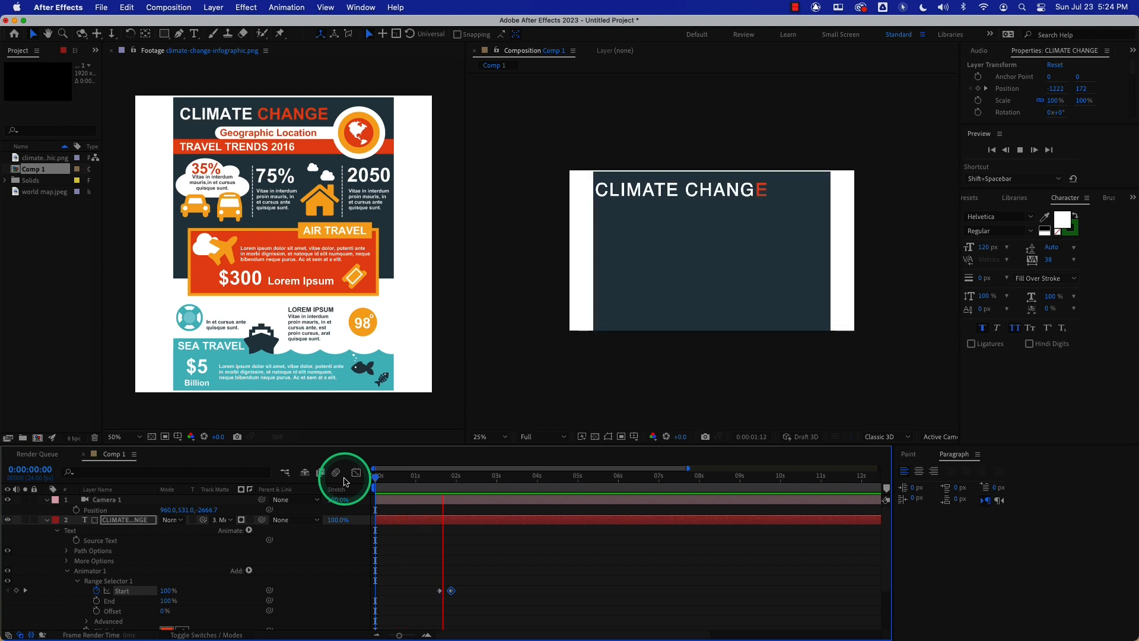
key("space")
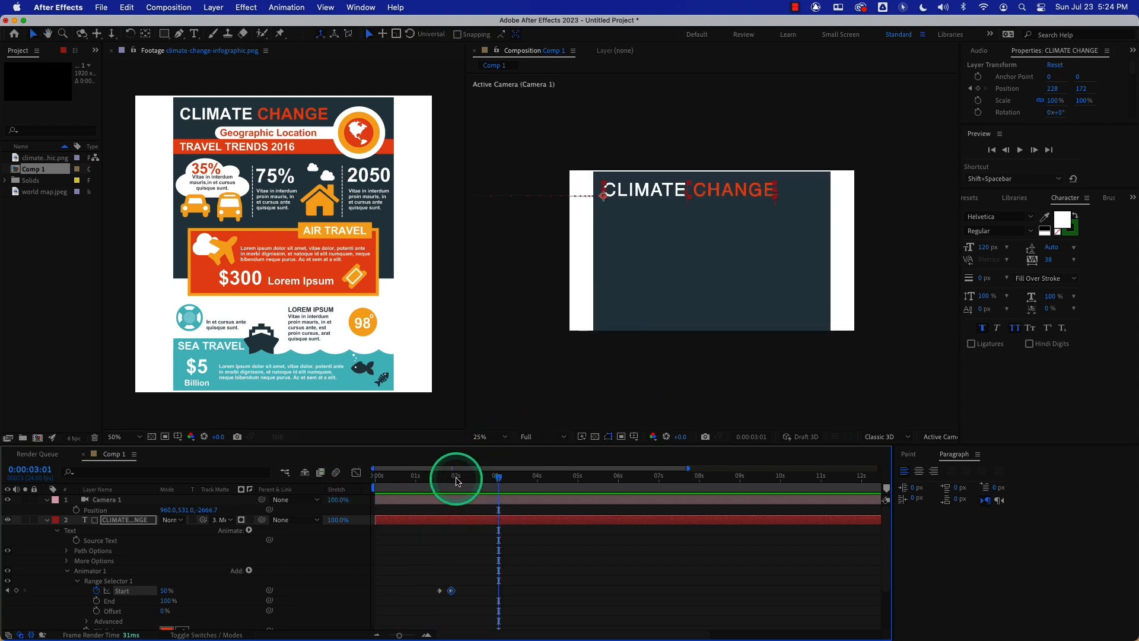
left_click_drag(453, 479, 363, 478)
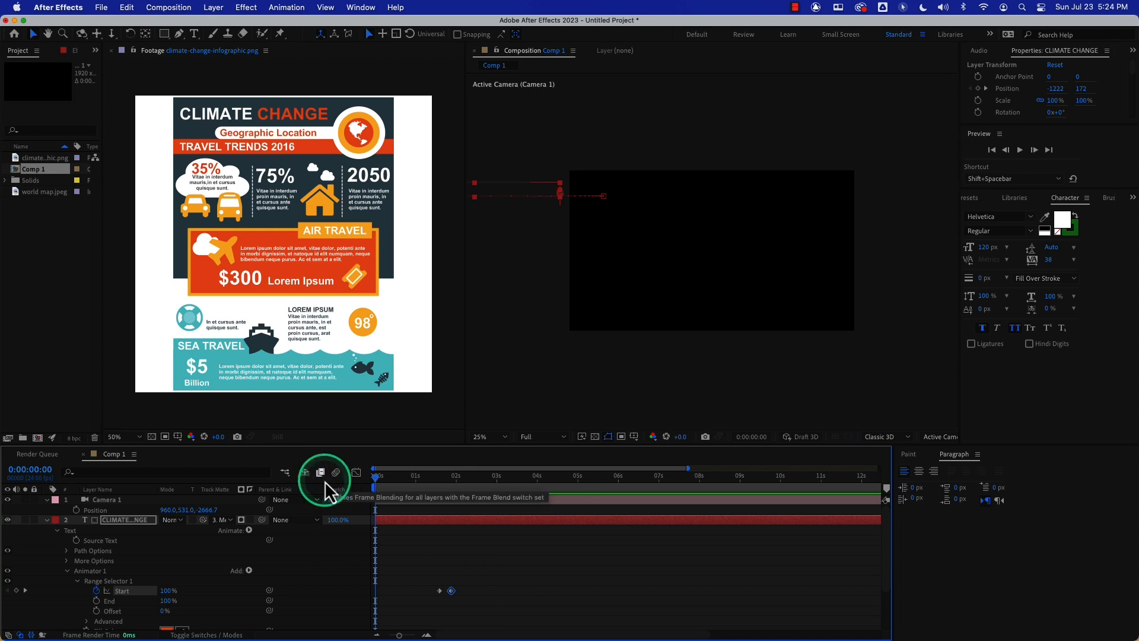
key("space")
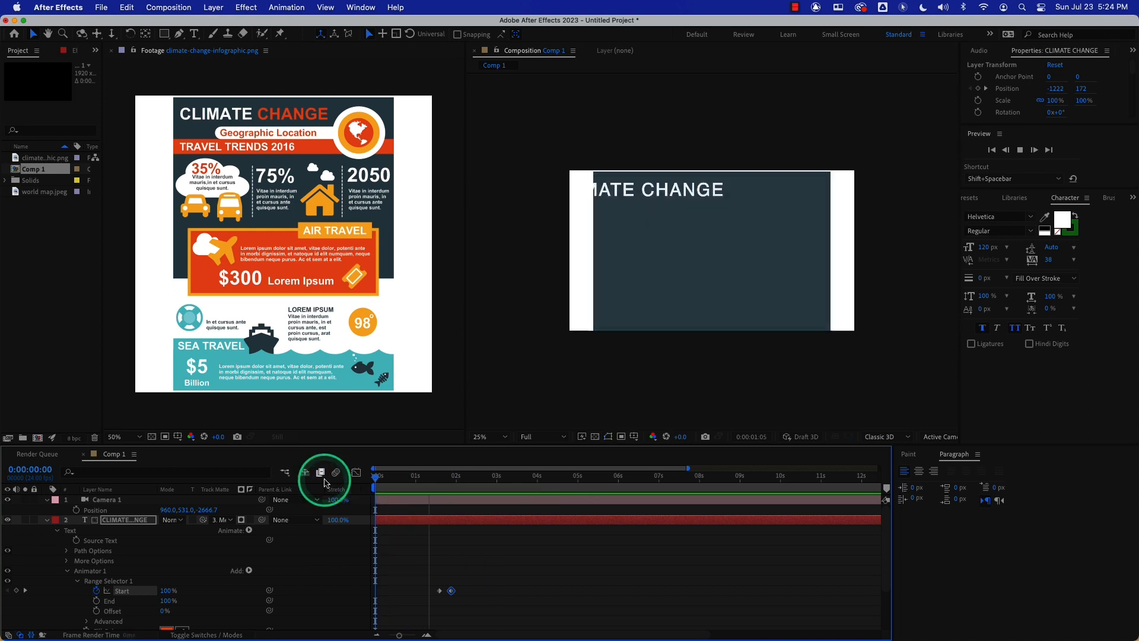
key("space")
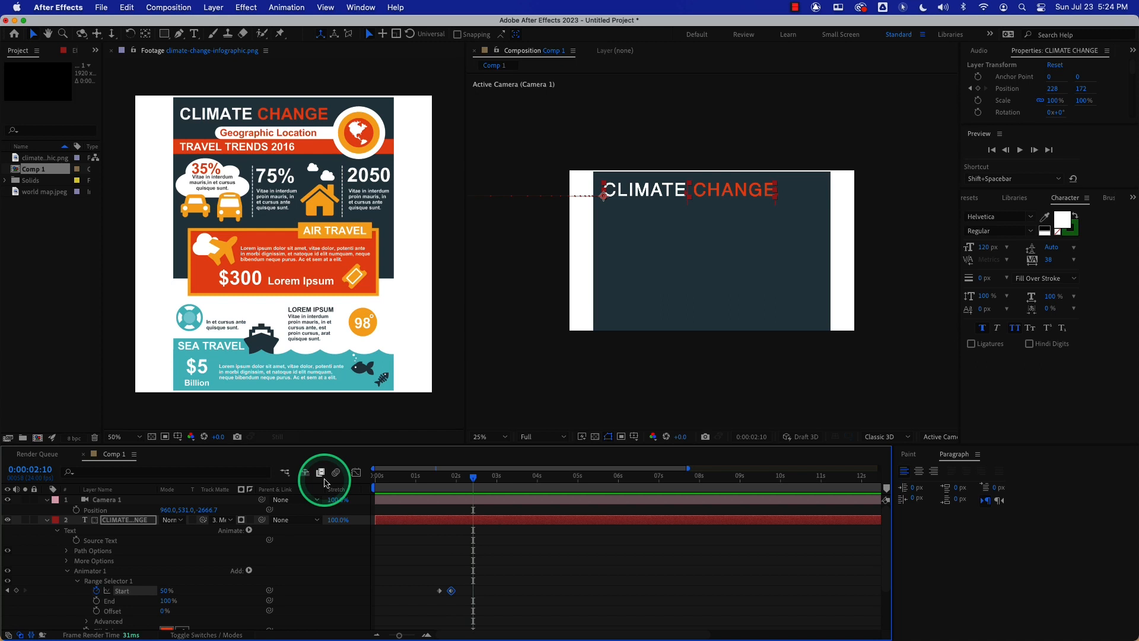
left_click_drag(474, 477, 370, 483)
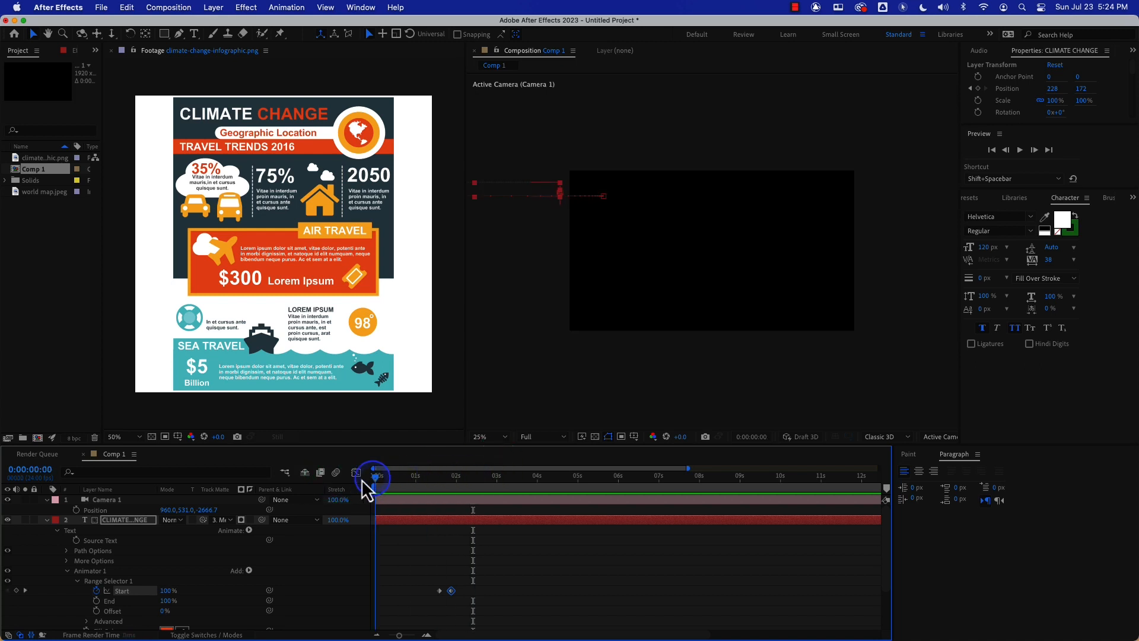
key("space")
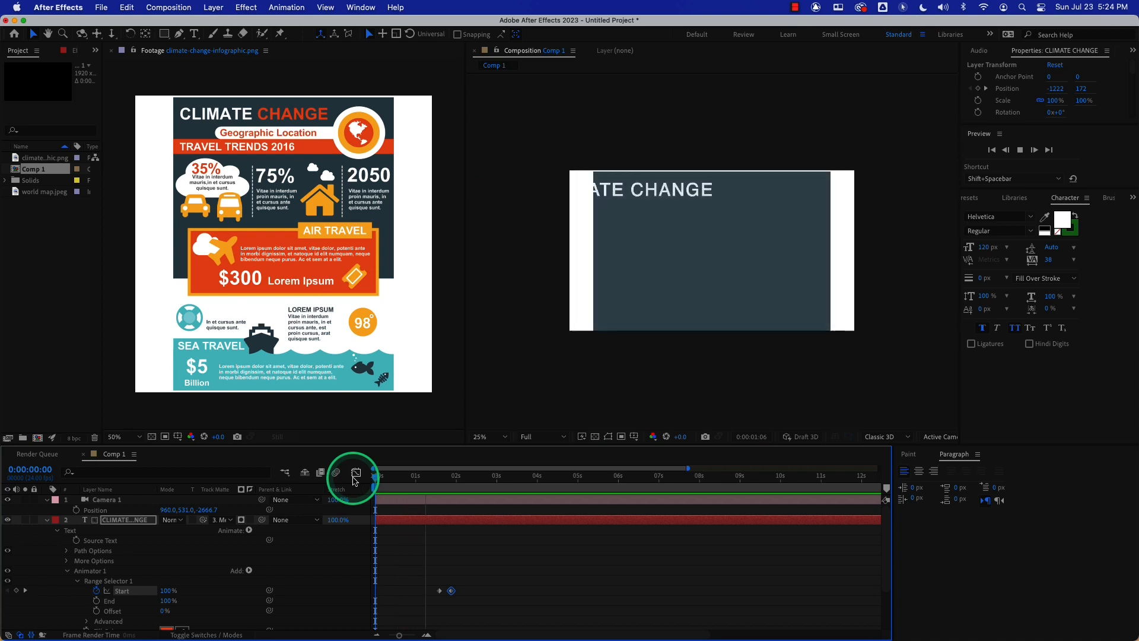
key("space")
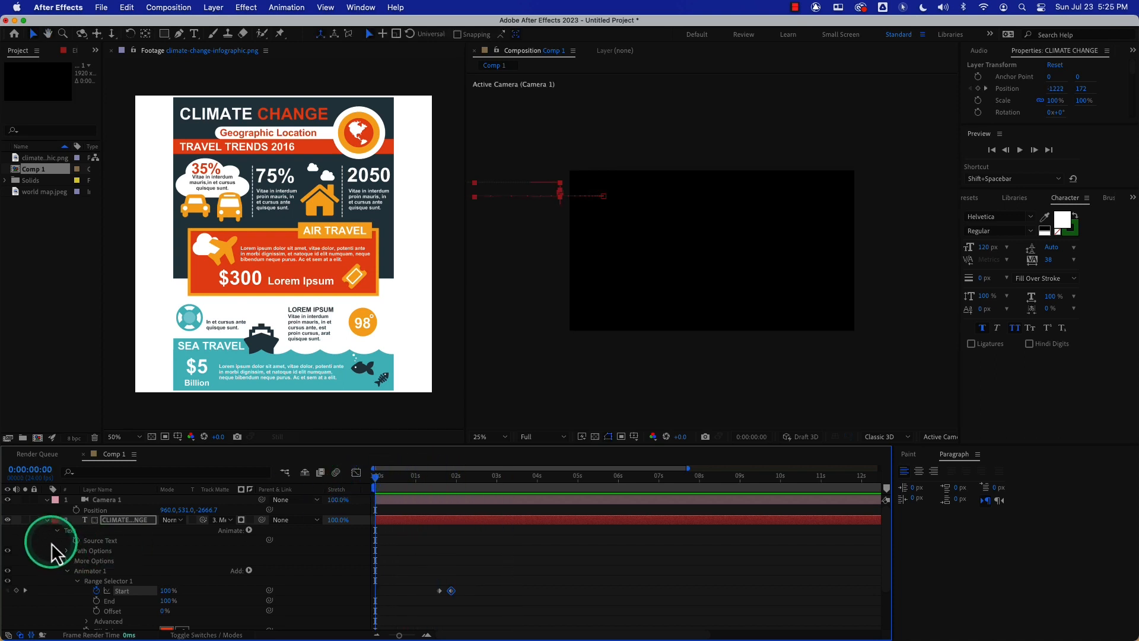
Collapse the properties of the title layer and the Medium Gray-Royal Blue solid layer in the timeline
left_click(46, 521)
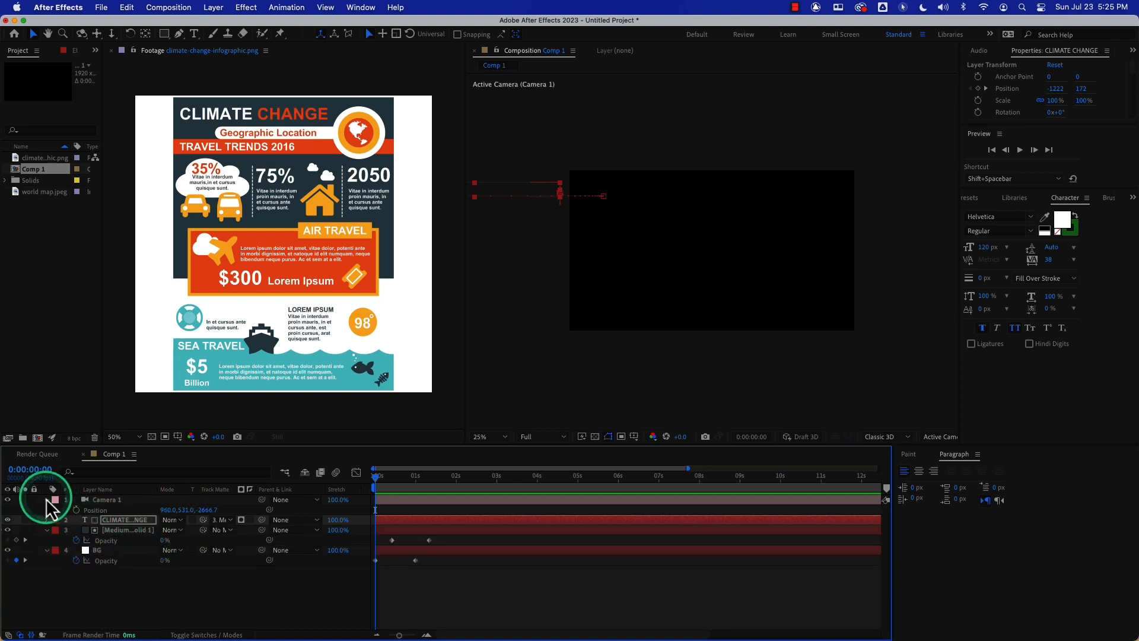
left_click(46, 530)
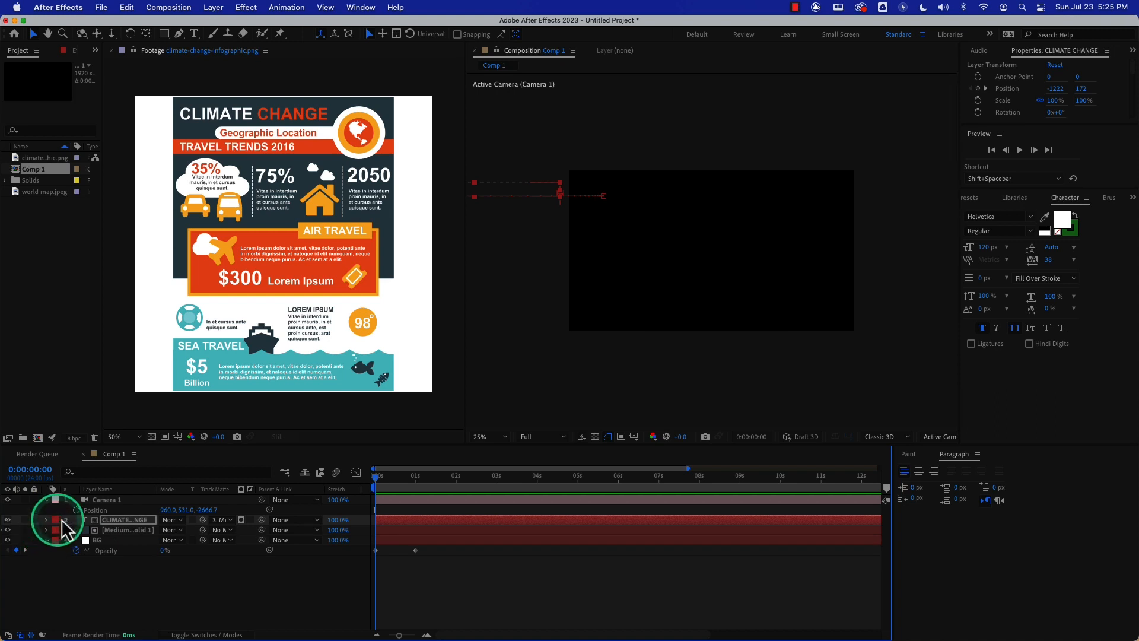
Draw a white-filled rounded bar on a new shape layer just below the CLIMATE CHANGE title, at 0:00:01:21
left_click_drag(404, 484, 416, 483)
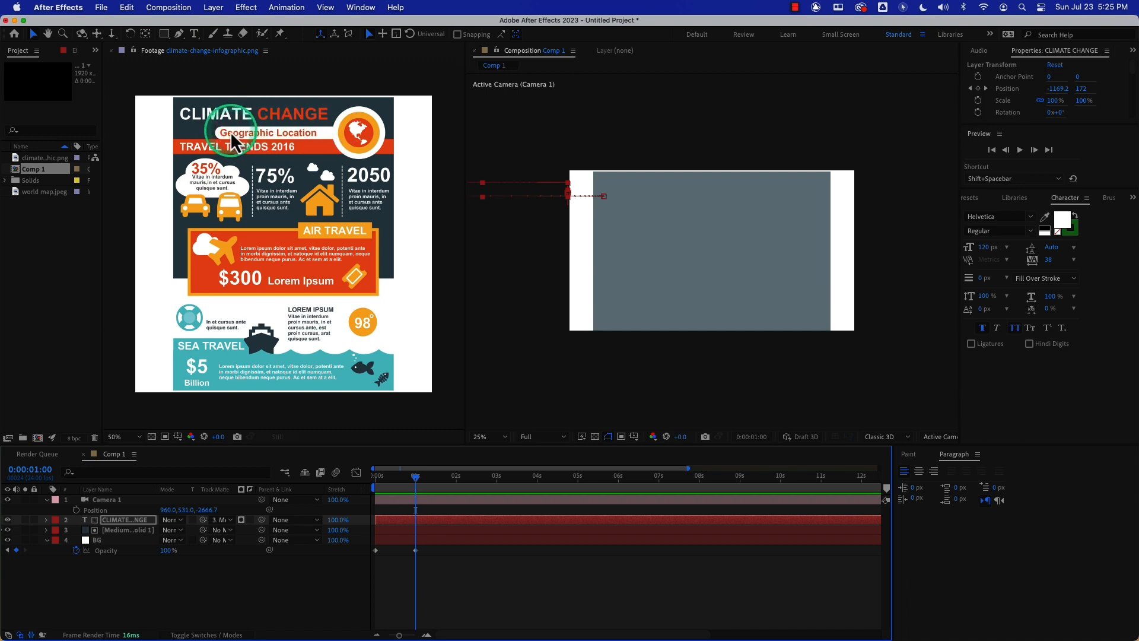
left_click(164, 34)
left_click_drag(165, 34, 212, 47)
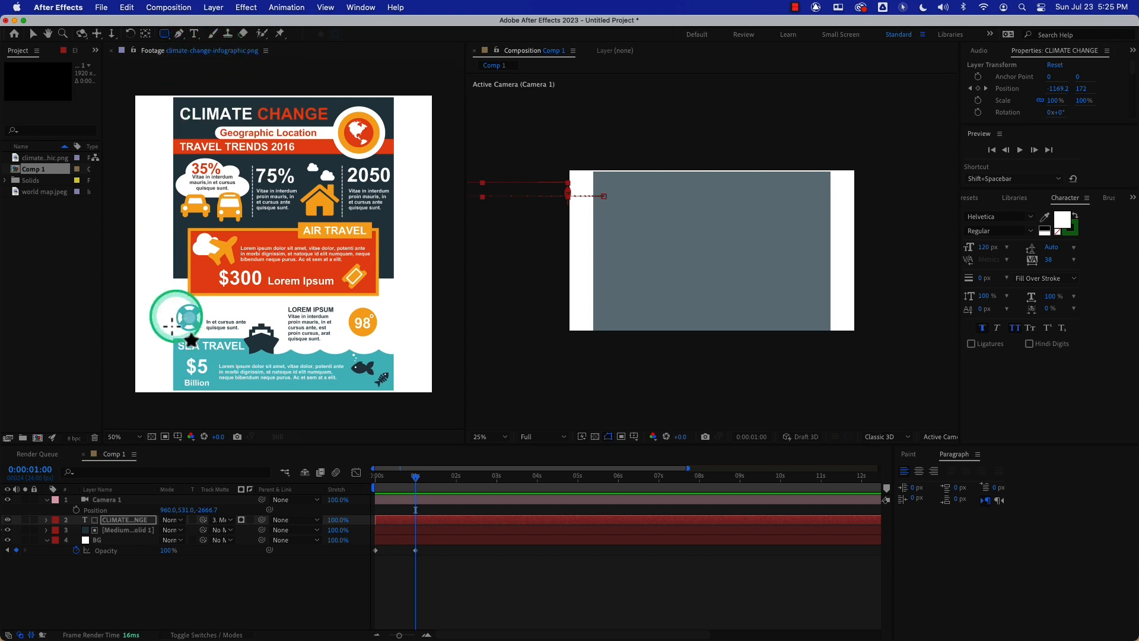
left_click_drag(119, 521, 147, 540)
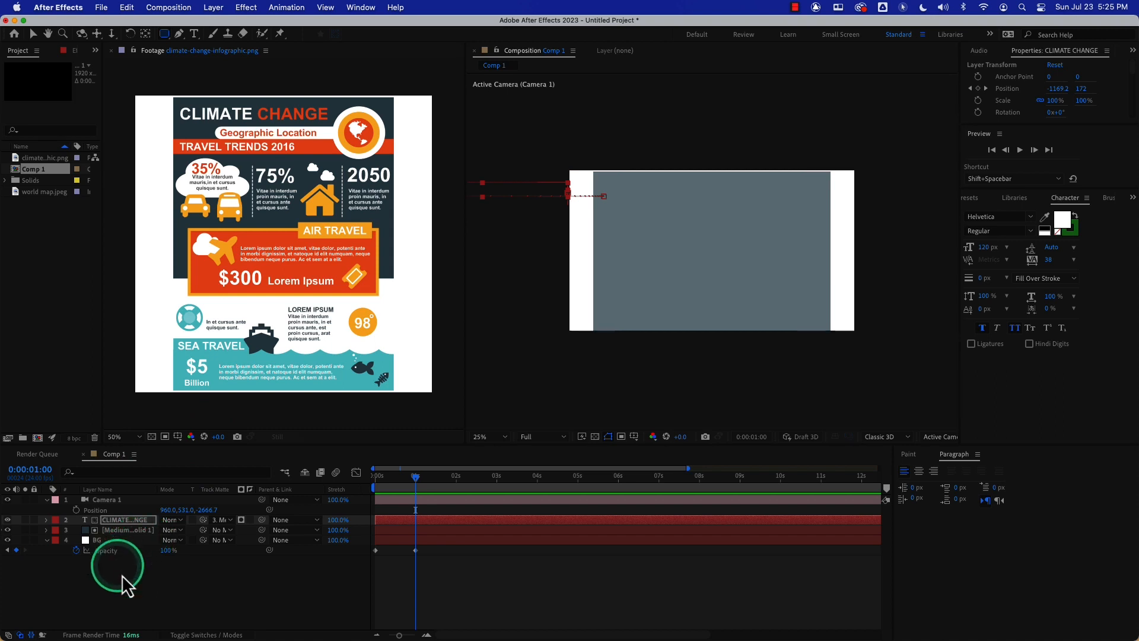
left_click(136, 596)
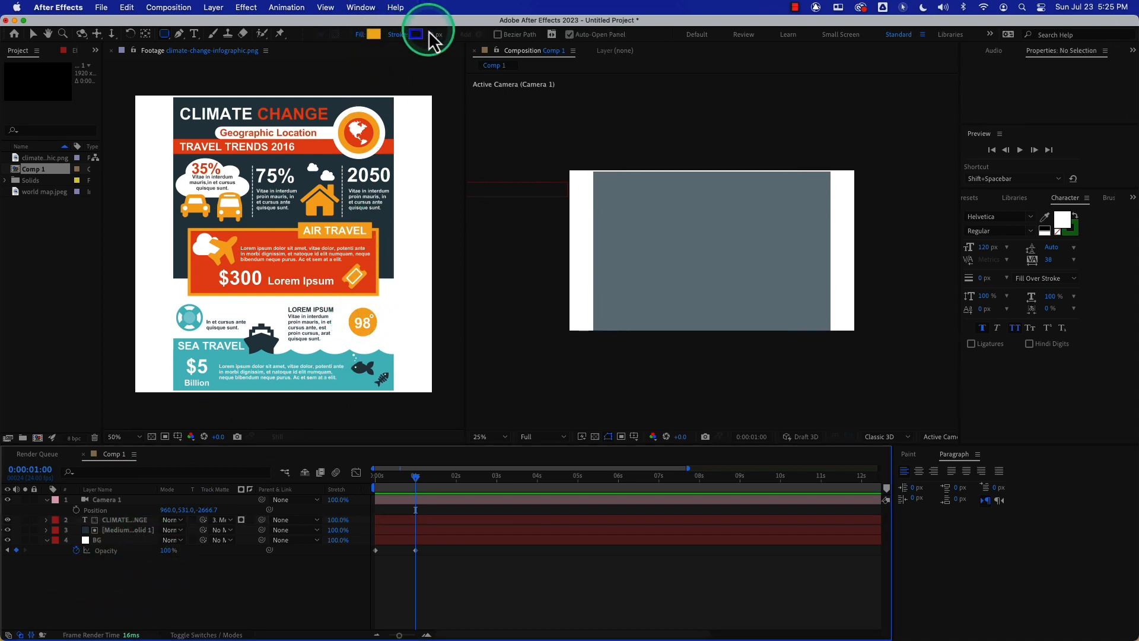
left_click(373, 34)
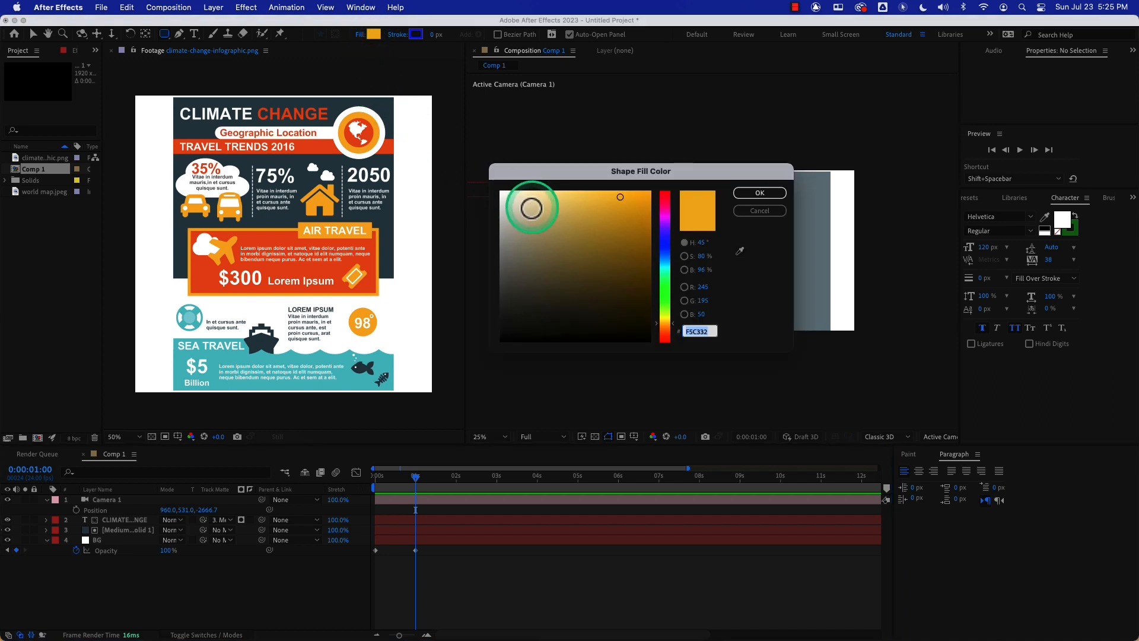
left_click_drag(532, 208, 491, 186)
left_click(759, 193)
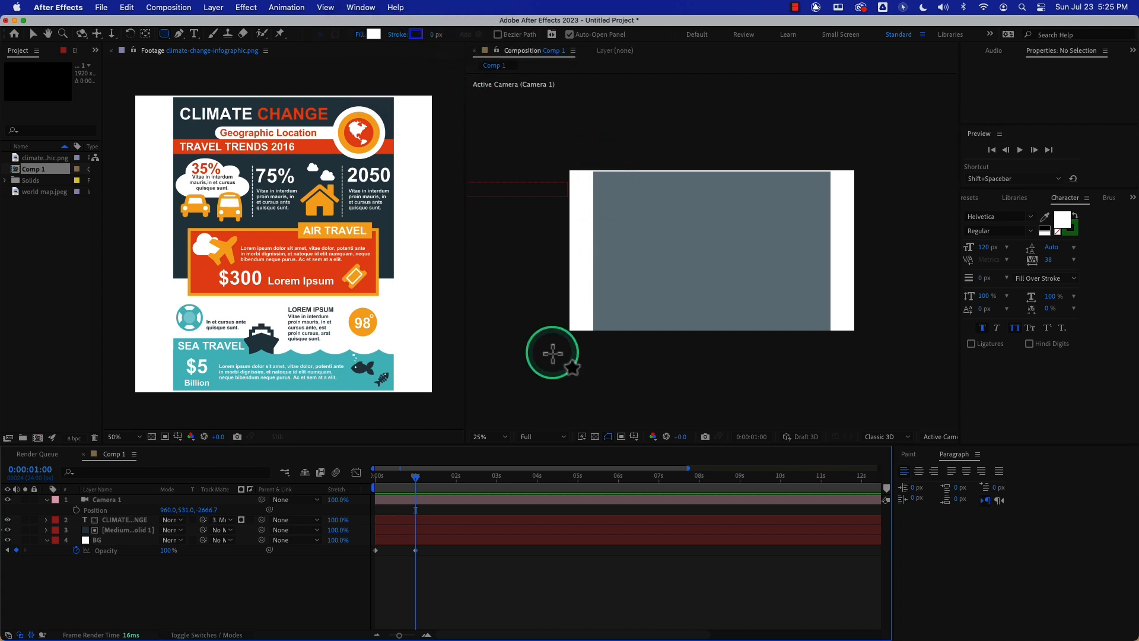
left_click_drag(433, 479, 450, 482)
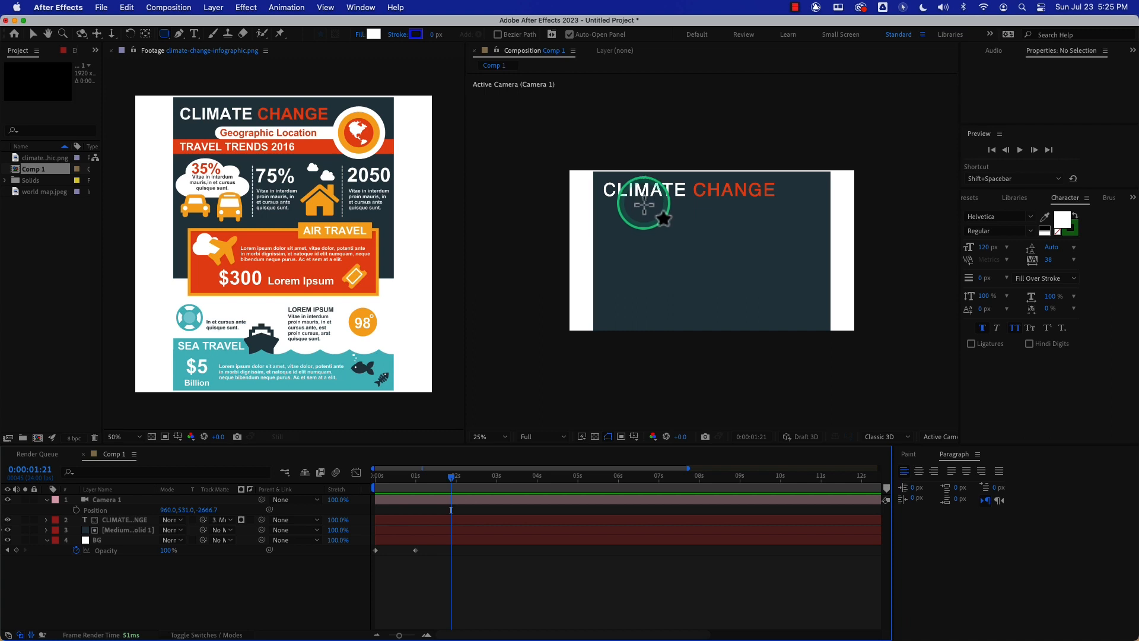
left_click_drag(645, 206, 807, 228)
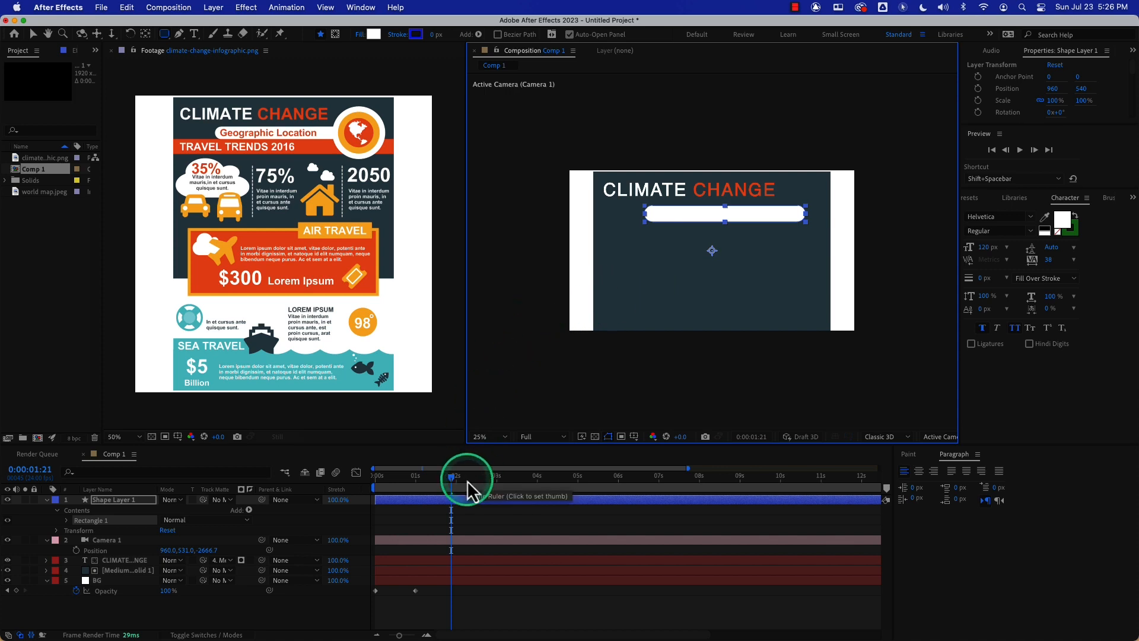
Trim the rounded bar's shape layer to start at about 0:00:01:12, while the title is sliding in
left_click_drag(447, 478, 405, 476)
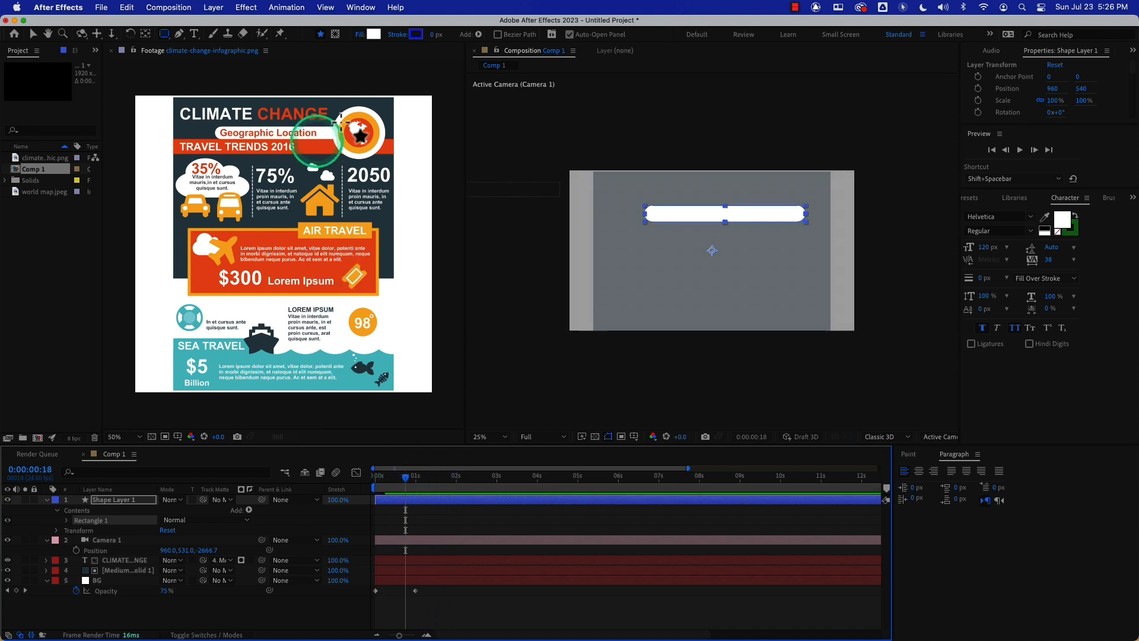
left_click(120, 502)
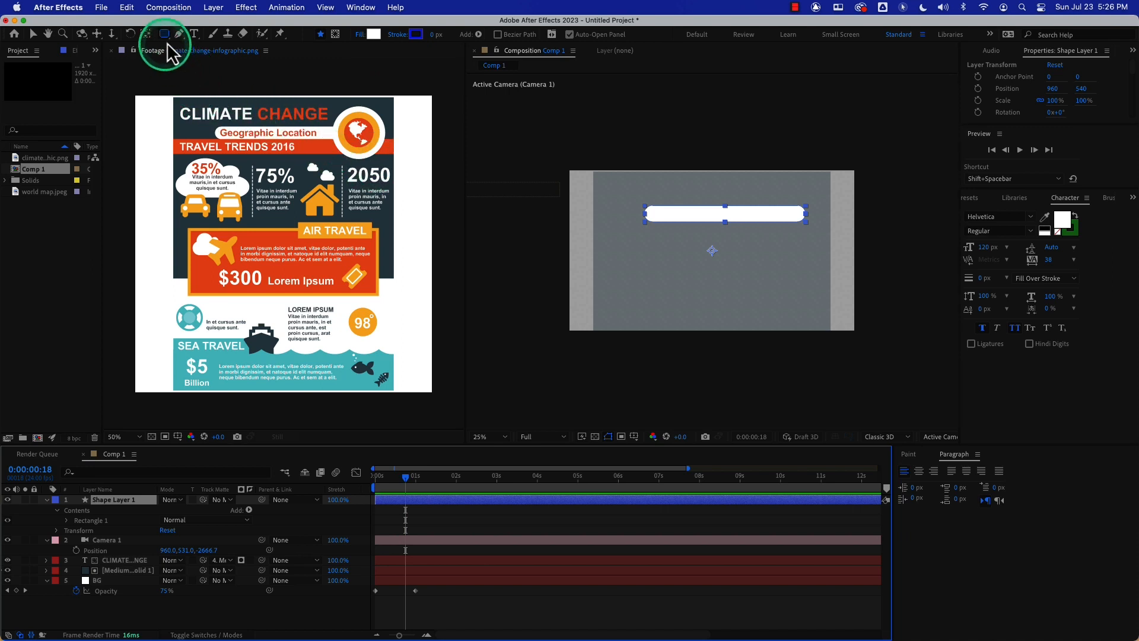
left_click_drag(165, 33, 203, 61)
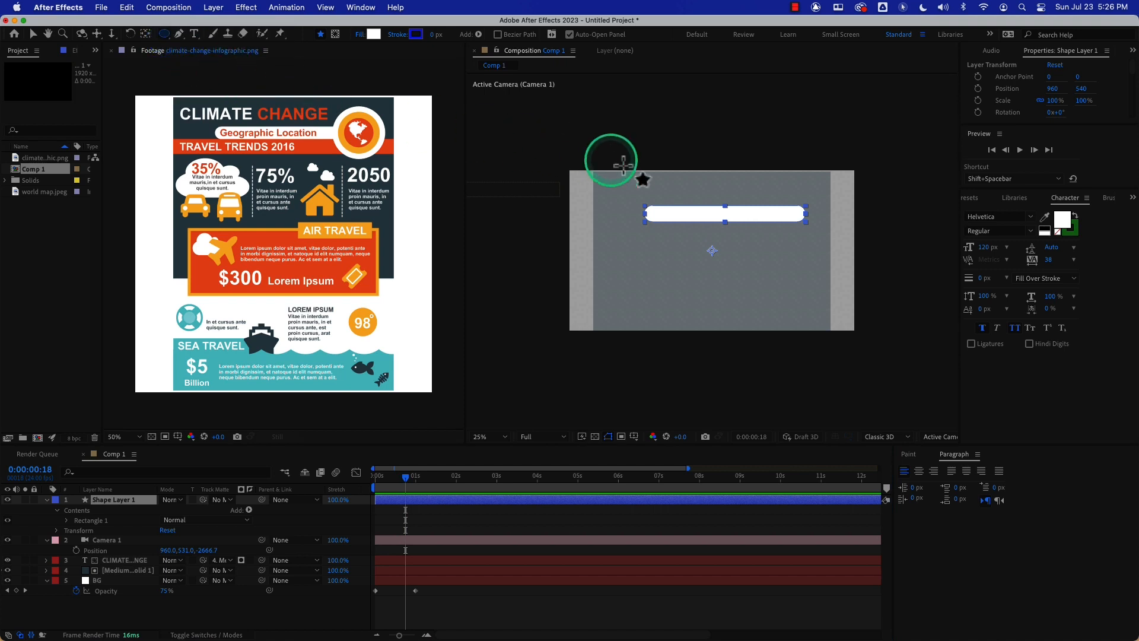
mouse_move(427, 478)
left_mouse_down()
mouse_move(448, 479)
mouse_move(436, 480)
left_mouse_up()
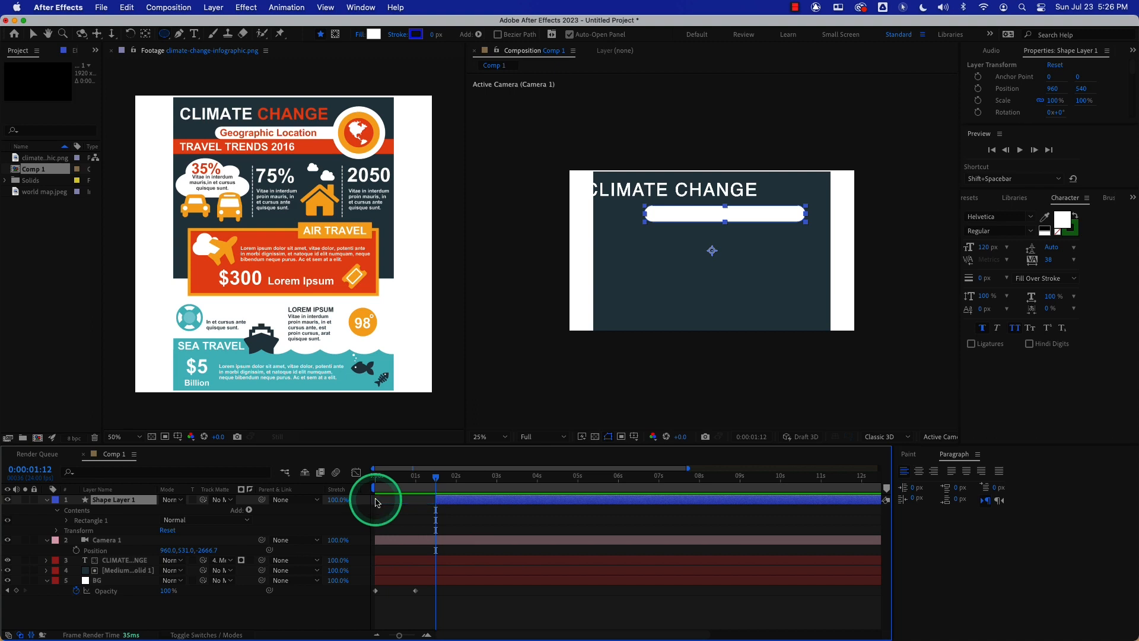
mouse_move(422, 477)
left_mouse_down()
mouse_move(375, 482)
mouse_move(454, 484)
mouse_move(433, 483)
left_mouse_up()
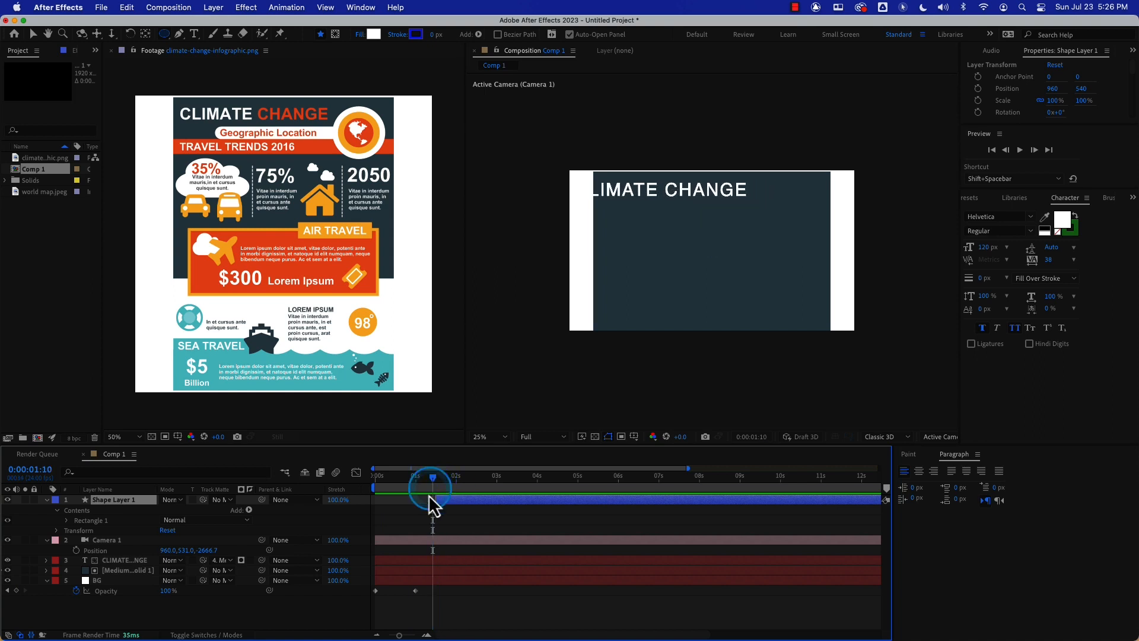
left_click(434, 502)
left_click_drag(431, 482, 455, 478)
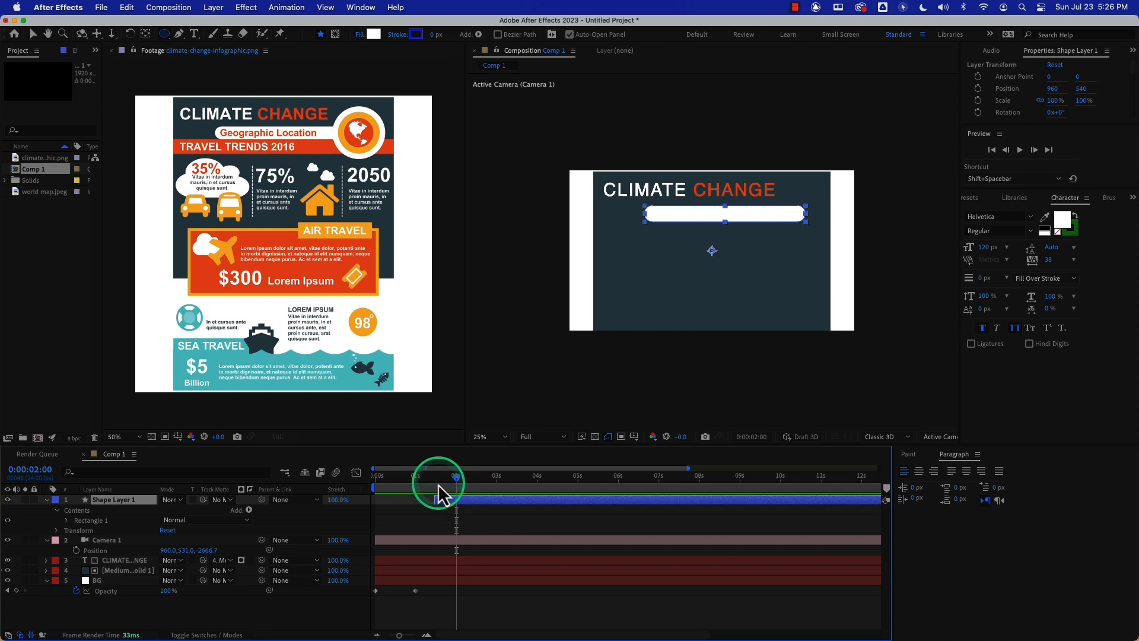
Trim the start of the CLIMATE CHANGE text layer to 0:00:00:20
left_click_drag(433, 483, 409, 479)
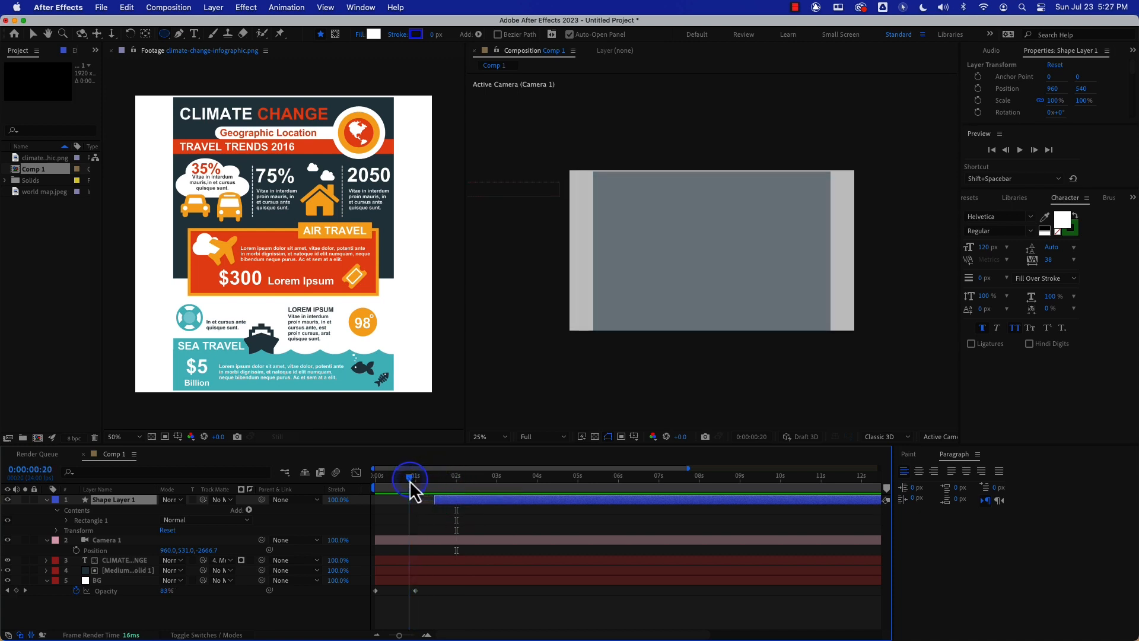
left_click(408, 562)
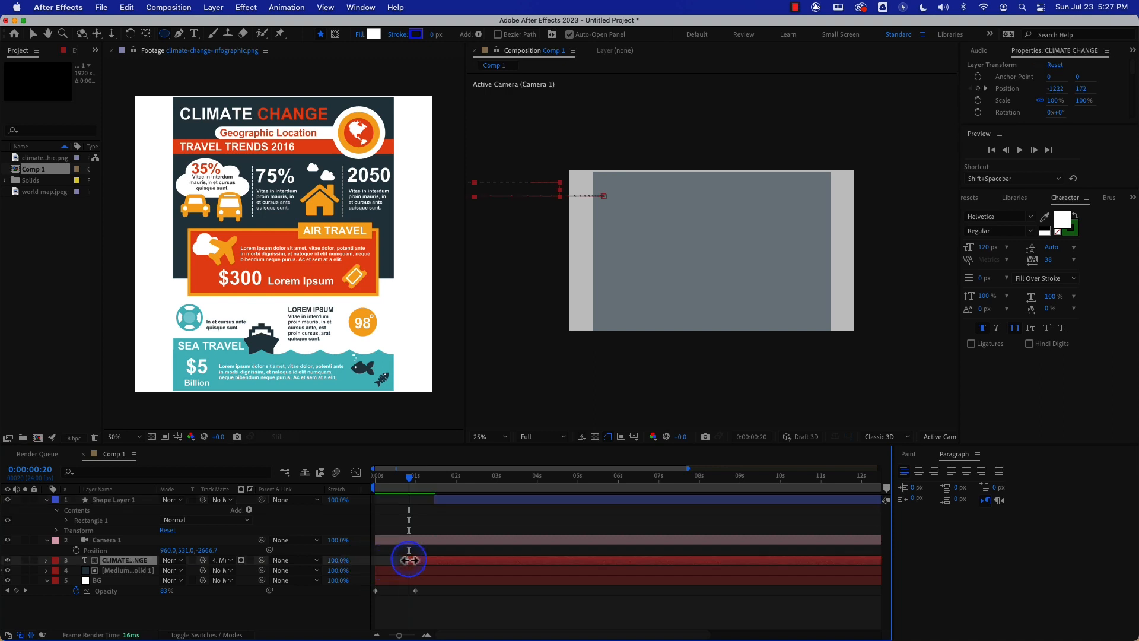
mouse_move(415, 482)
left_mouse_down()
mouse_move(444, 482)
mouse_move(407, 481)
left_mouse_up()
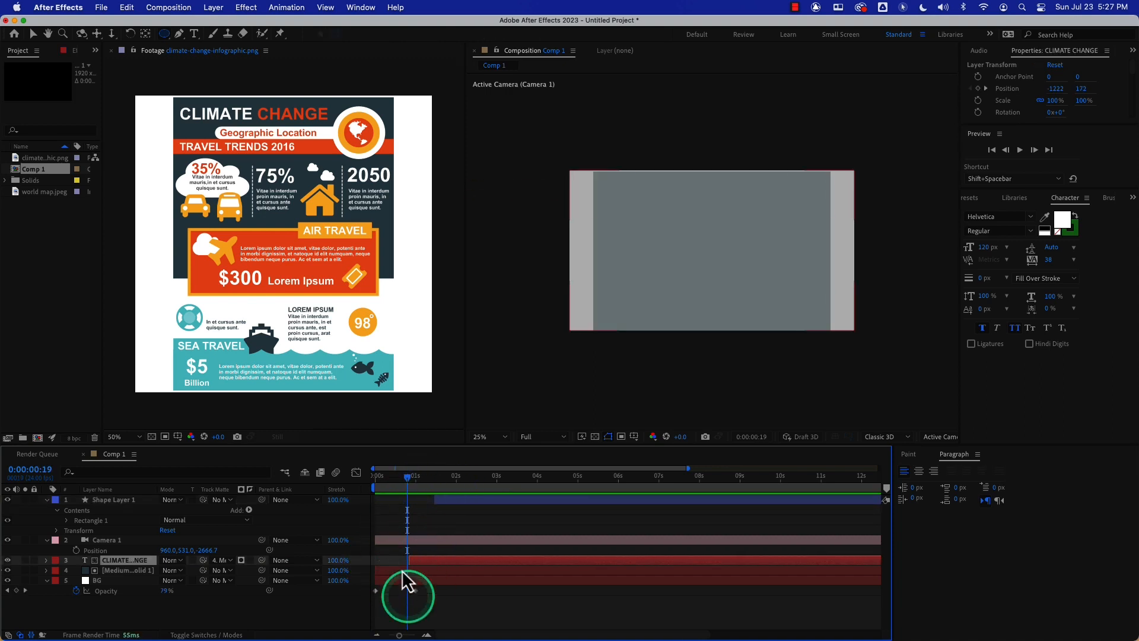
mouse_move(439, 477)
left_mouse_down()
mouse_move(426, 476)
mouse_move(465, 480)
mouse_move(422, 479)
mouse_move(453, 480)
left_mouse_up()
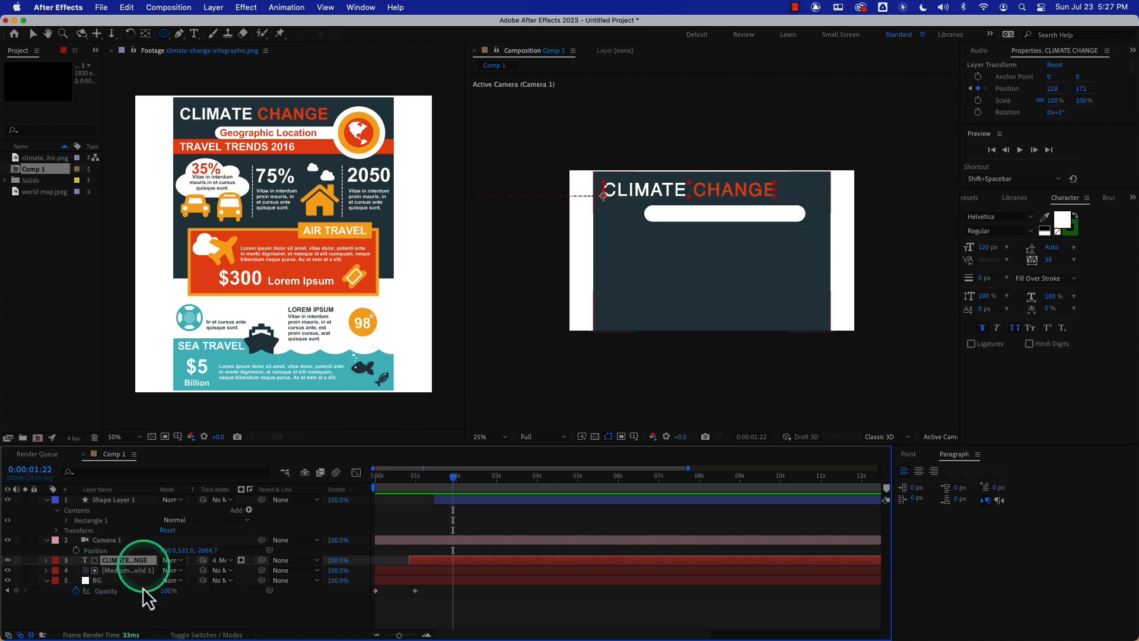
Draw a white circle centered on the right end of the rounded bar, within the same shape layer
left_click(95, 501)
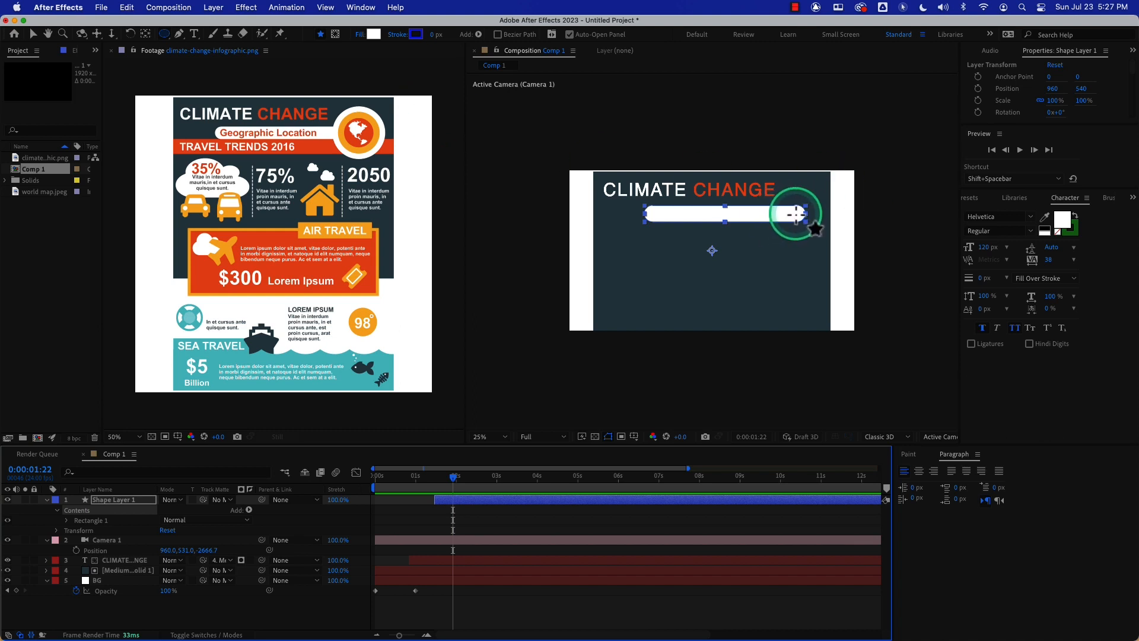
left_click_drag(796, 214, 812, 231)
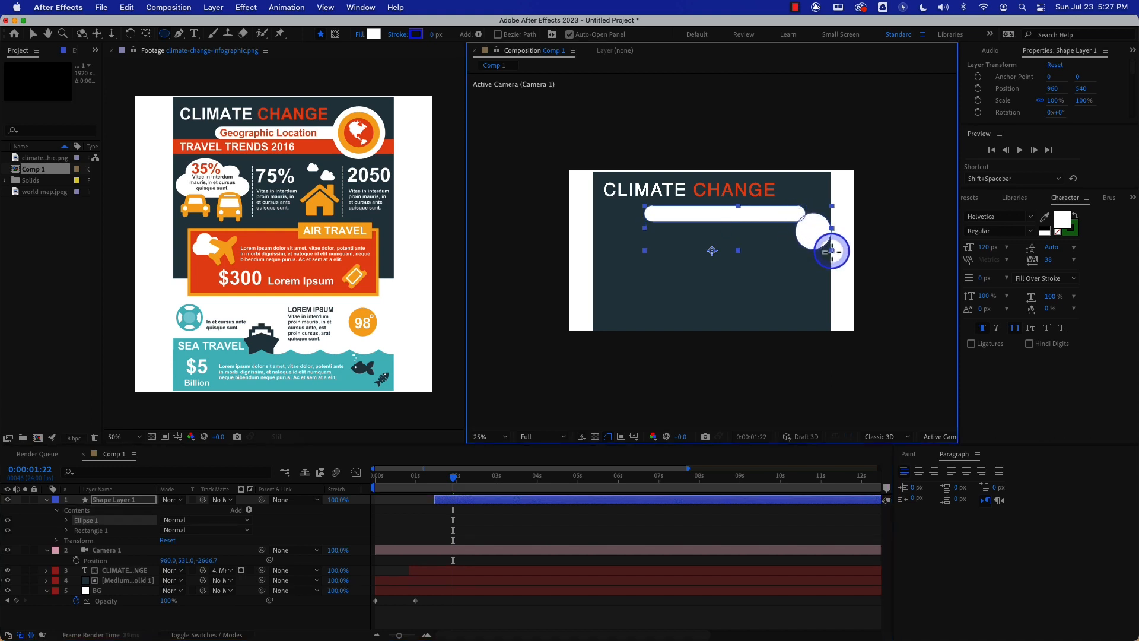
left_click_drag(833, 252, 807, 227)
key("super+z")
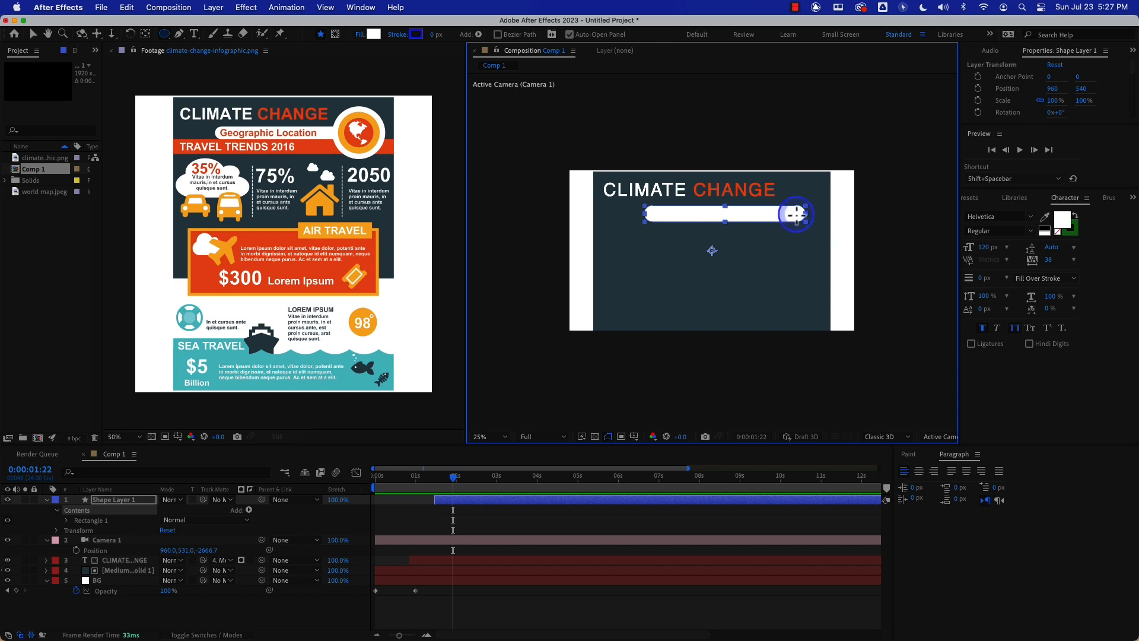
left_click_drag(797, 214, 797, 214)
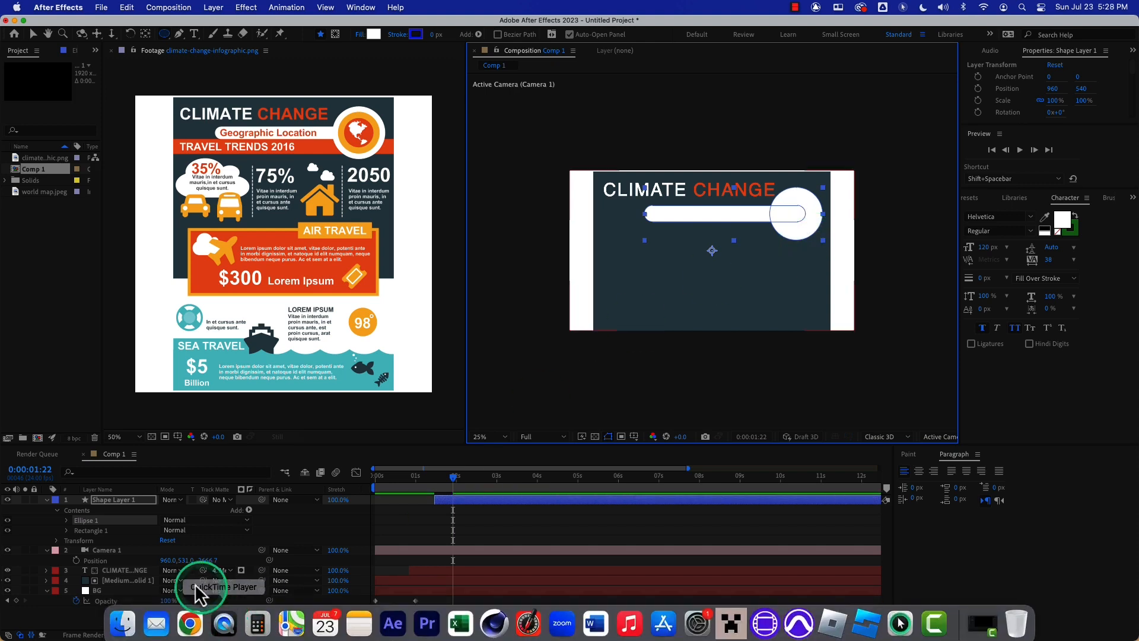
Select only the white circle (Ellipse 1) and move it slightly to the right on the end of the bar
left_click(109, 534, "shift")
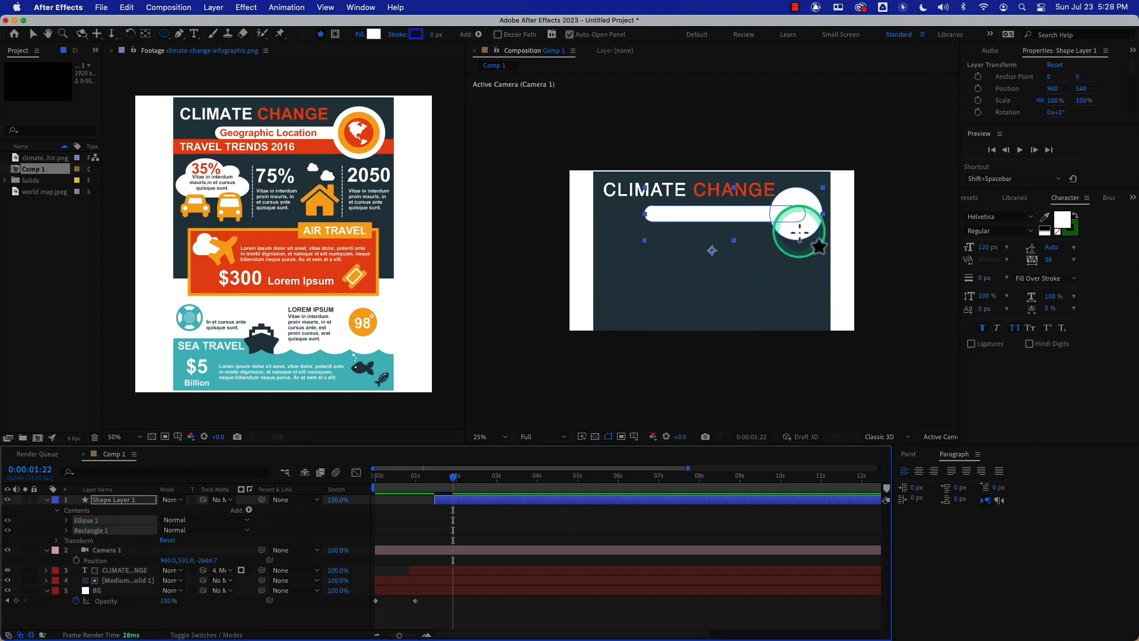
key("v")
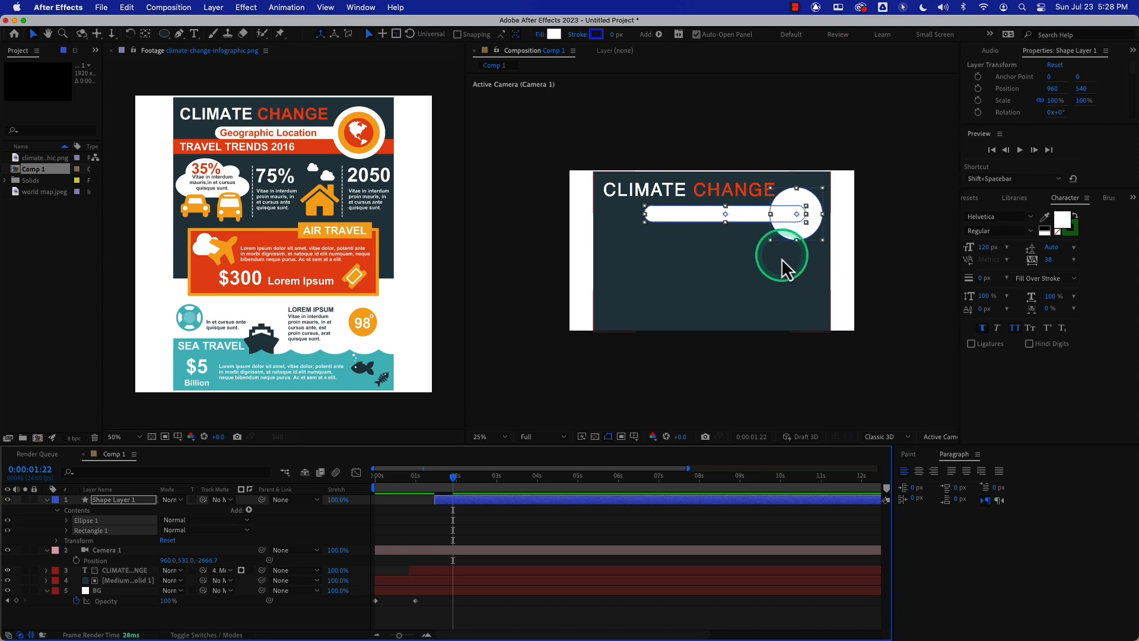
left_click(785, 258)
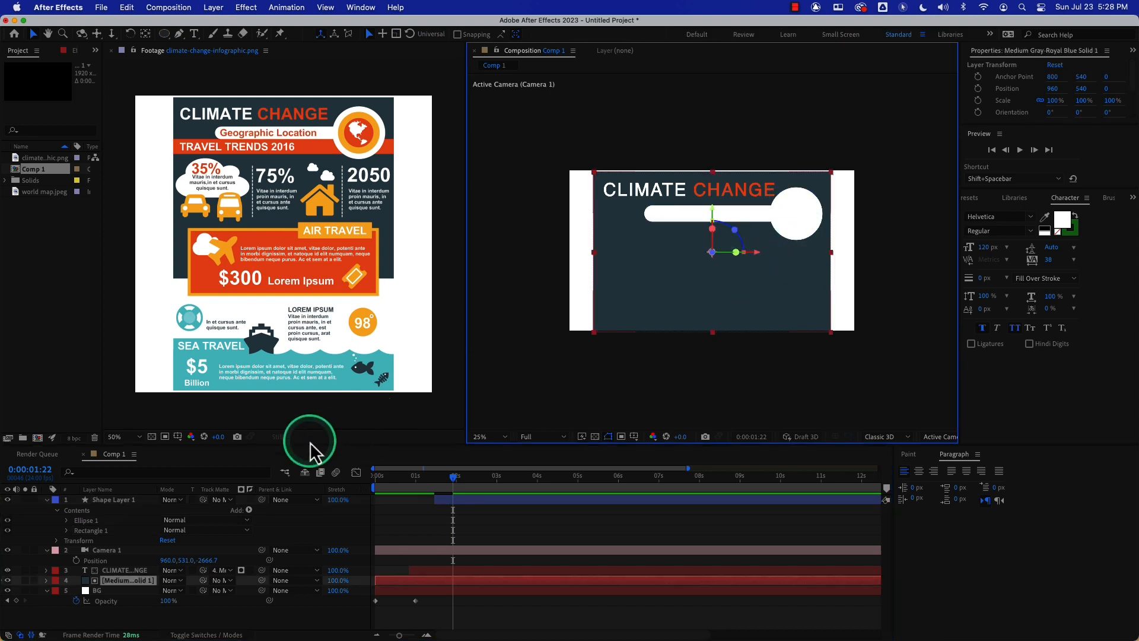
left_click(89, 521)
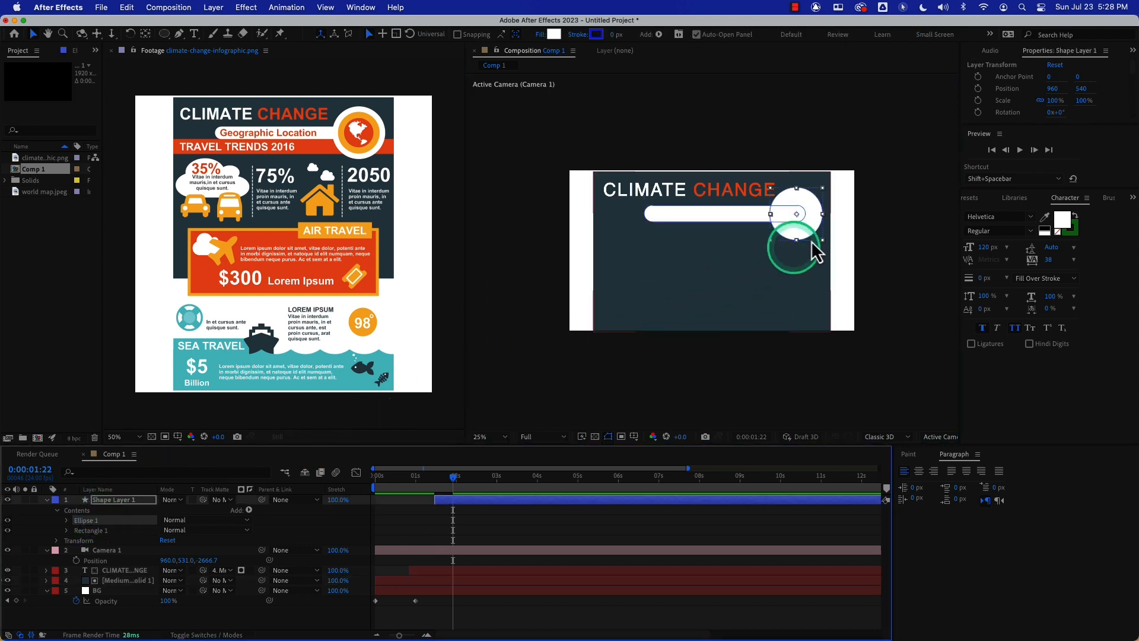
left_click_drag(797, 230, 801, 230)
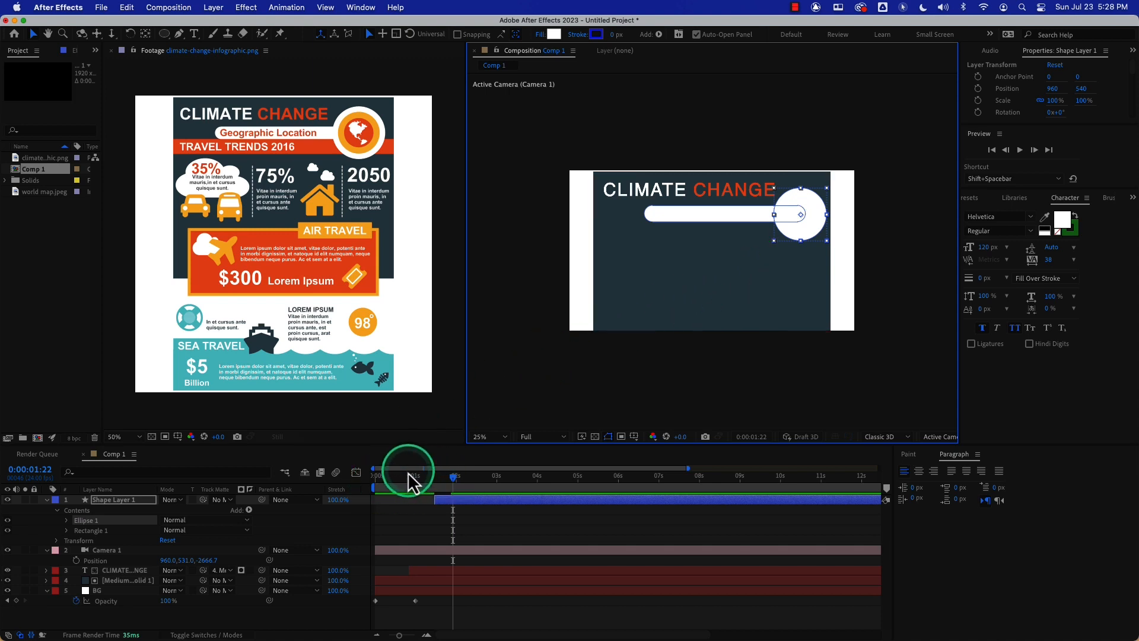
Add a Position keyframe at 0:00:01:21 in the transform properties of Rectangle 1
mouse_move(453, 480)
left_mouse_down()
mouse_move(440, 480)
mouse_move(449, 480)
left_mouse_up()
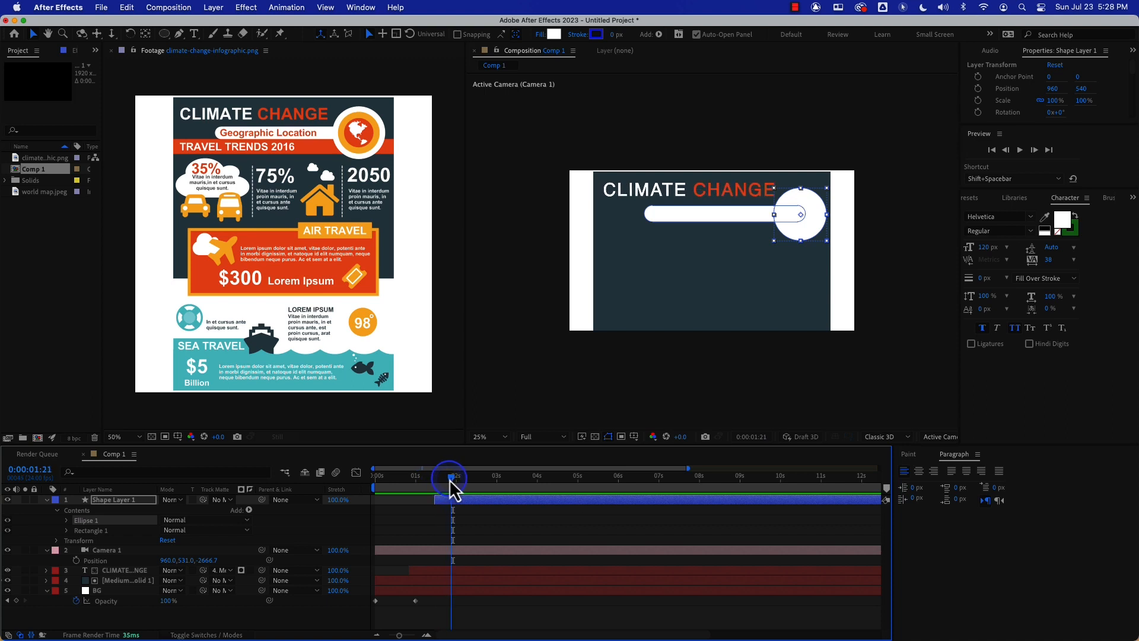
left_click(67, 531)
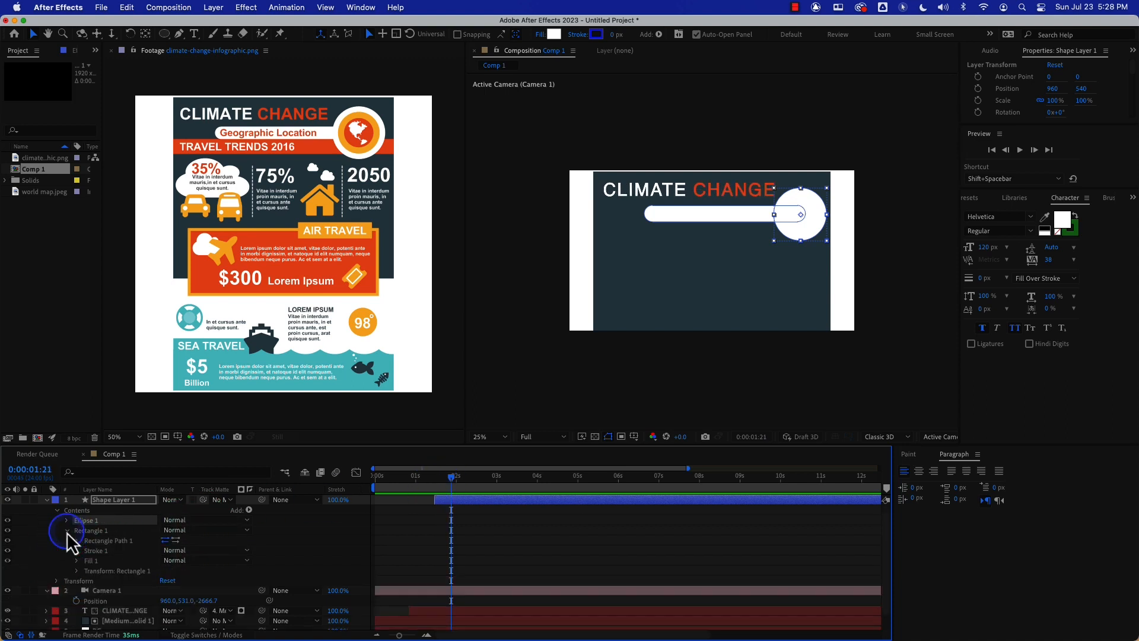
left_click(77, 572)
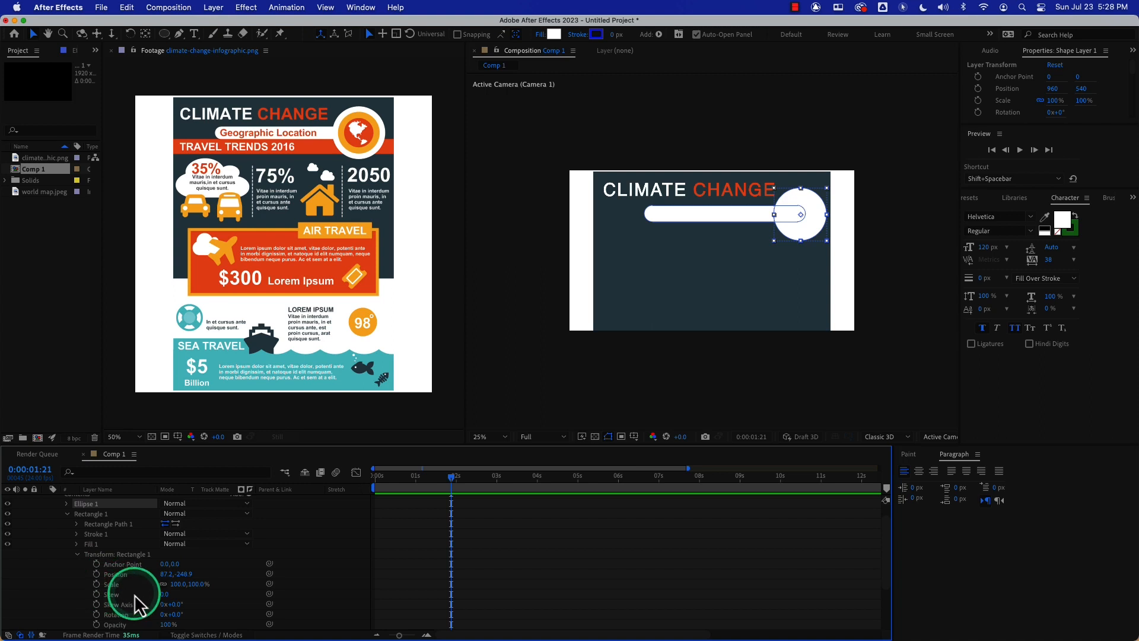
left_click(96, 575)
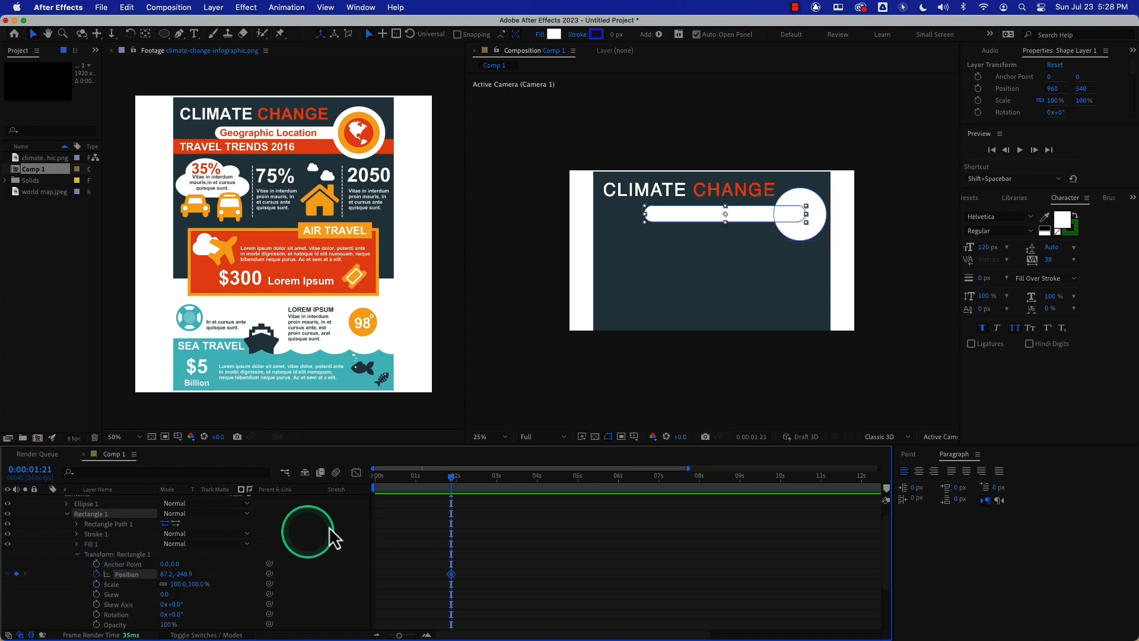
Set Rectangle 1's horizontal position to -1532.8 at 0:00:01:11 so the bar starts off the dark background
left_click_drag(447, 478, 433, 483)
left_click(167, 574)
left_click_drag(167, 573, 76, 578)
Play the composition from the start to check the bar's slide-in
key("space")
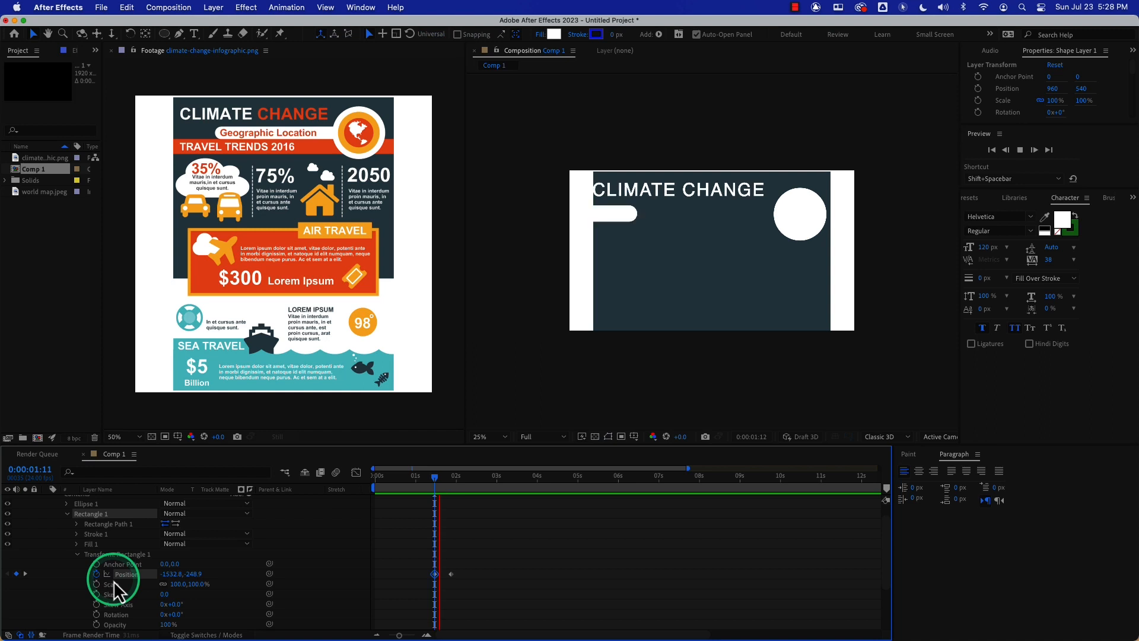
left_click_drag(386, 479, 348, 489)
key("space")
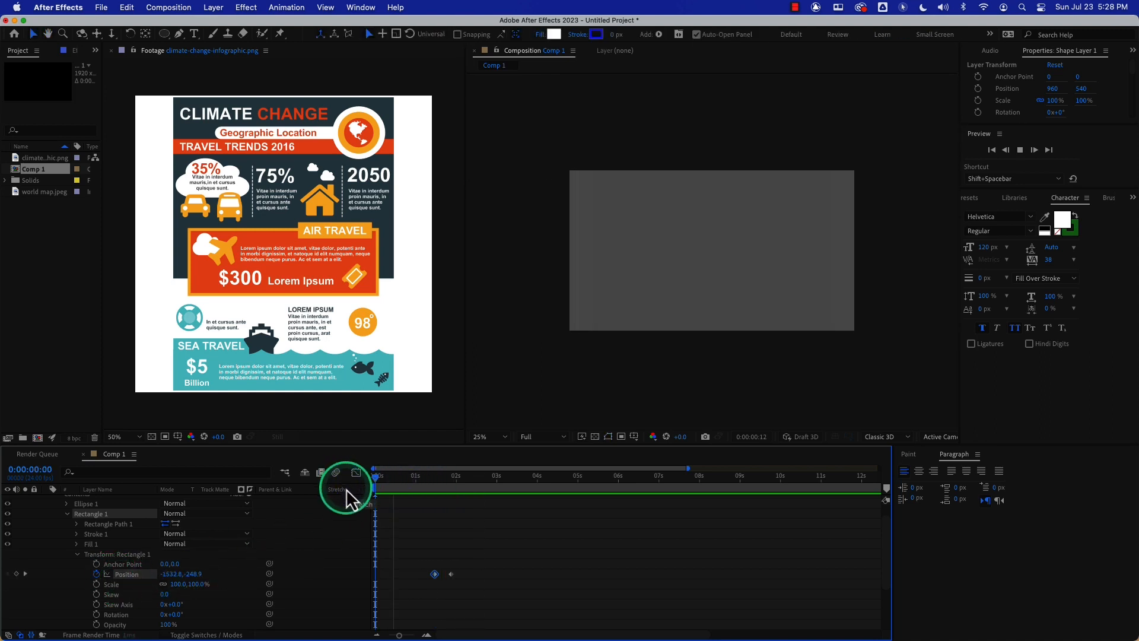
key("space")
Ease both Position keyframes of Rectangle 1 and shape their speed graph into a sharp peak midway through the slide
left_click_drag(461, 561, 425, 582)
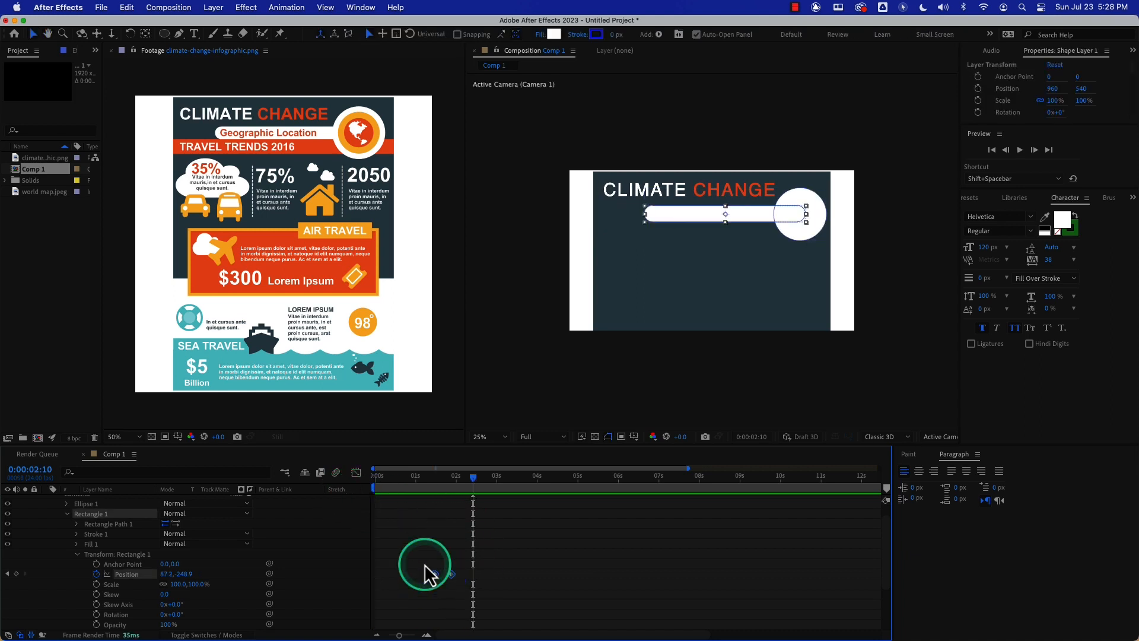
left_click(356, 472)
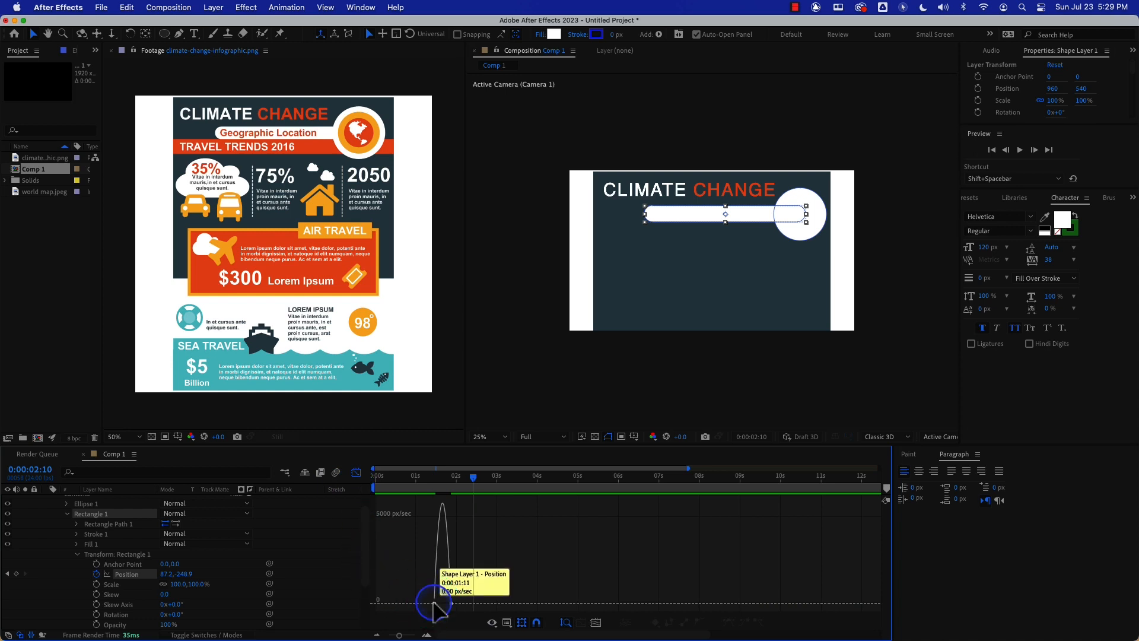
left_click_drag(437, 602, 448, 602)
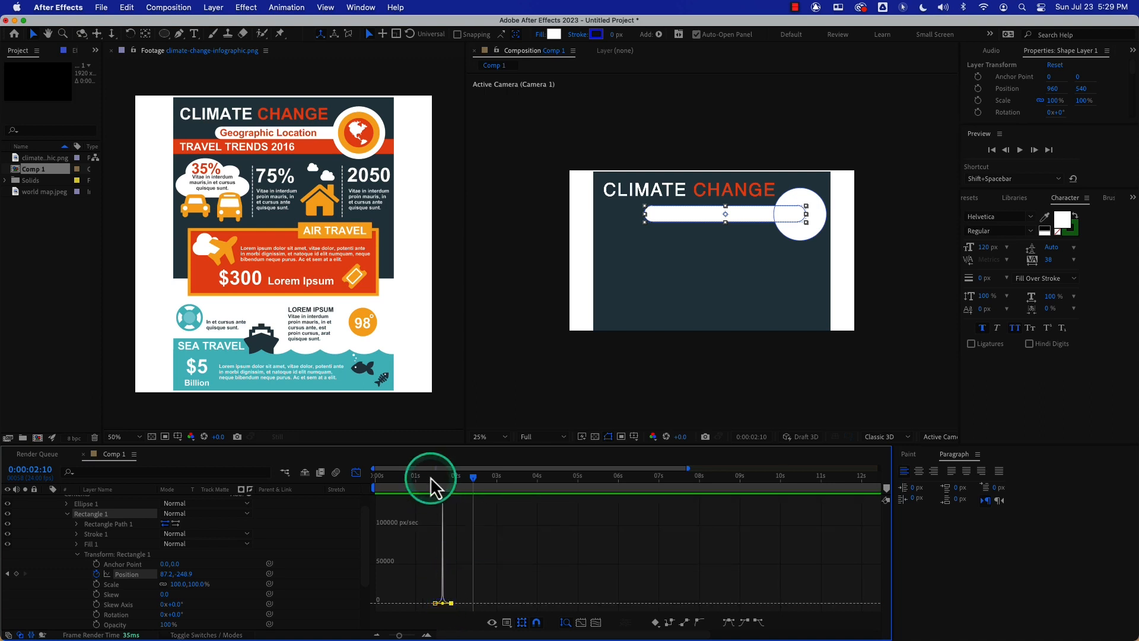
Preview the bar's eased slide-in, return from the graph to the keyframe view, and replay the animation
left_click_drag(440, 486, 419, 483)
key("space")
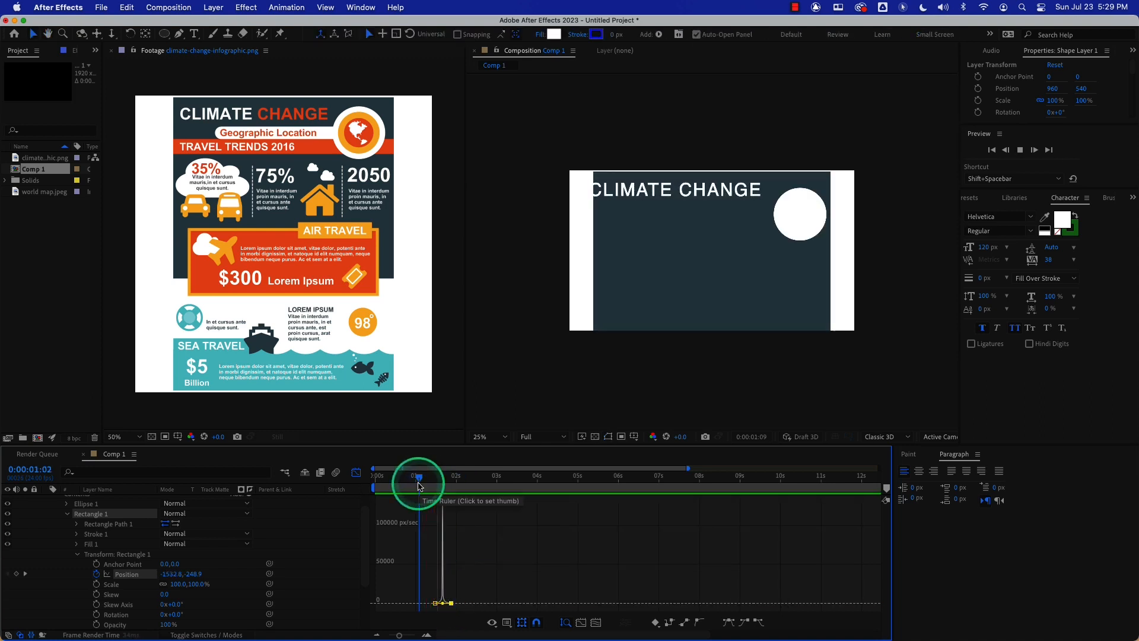
key("space")
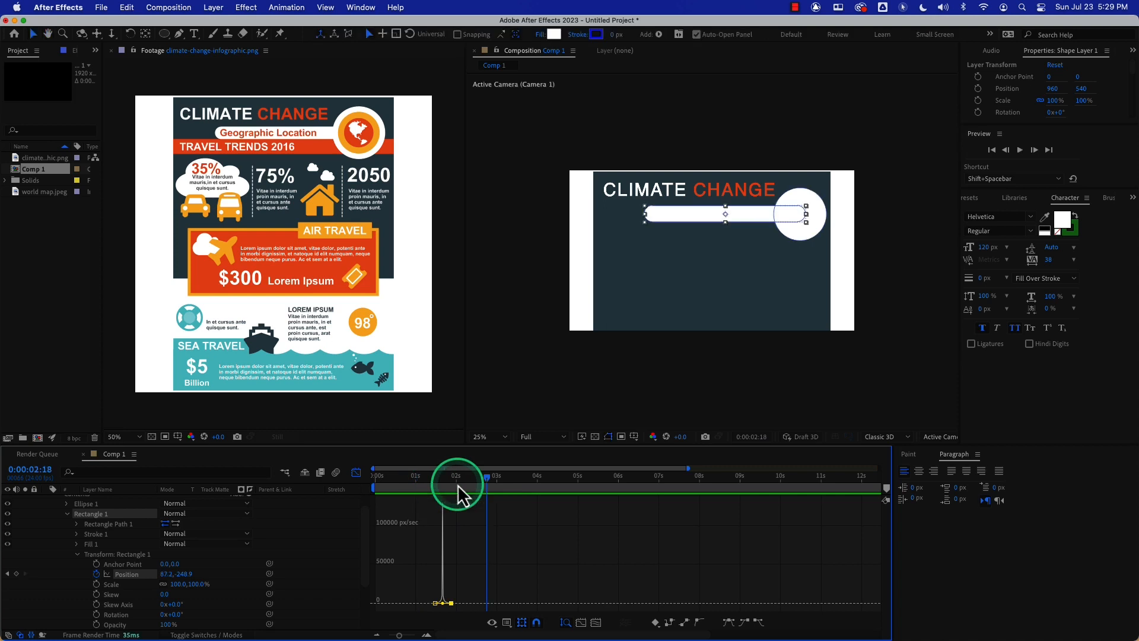
left_click(357, 473)
left_click_drag(462, 475, 393, 480)
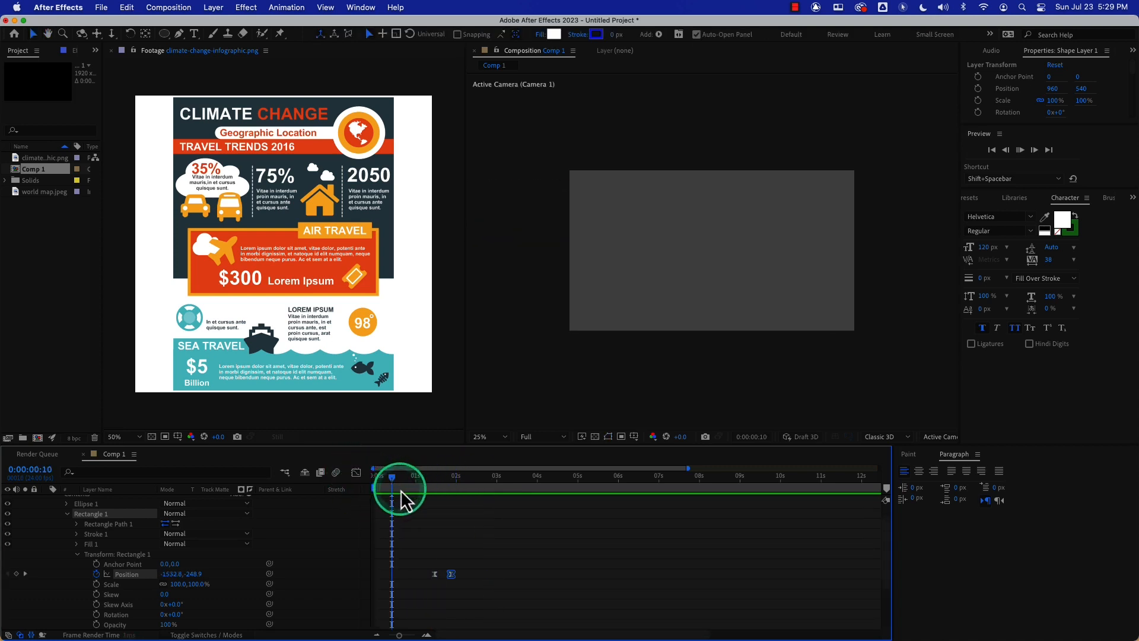
key("space")
Add a Scale keyframe at 0:00:01:21 in the transform properties of Ellipse 1
left_click_drag(404, 492, 456, 498)
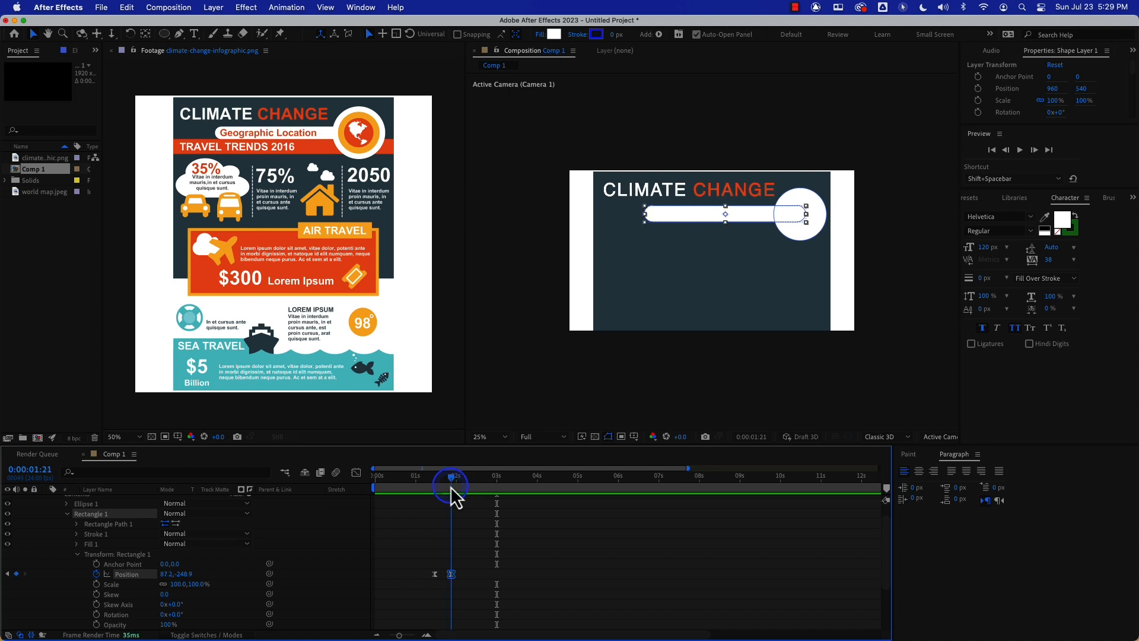
left_click(77, 554)
left_click(67, 513)
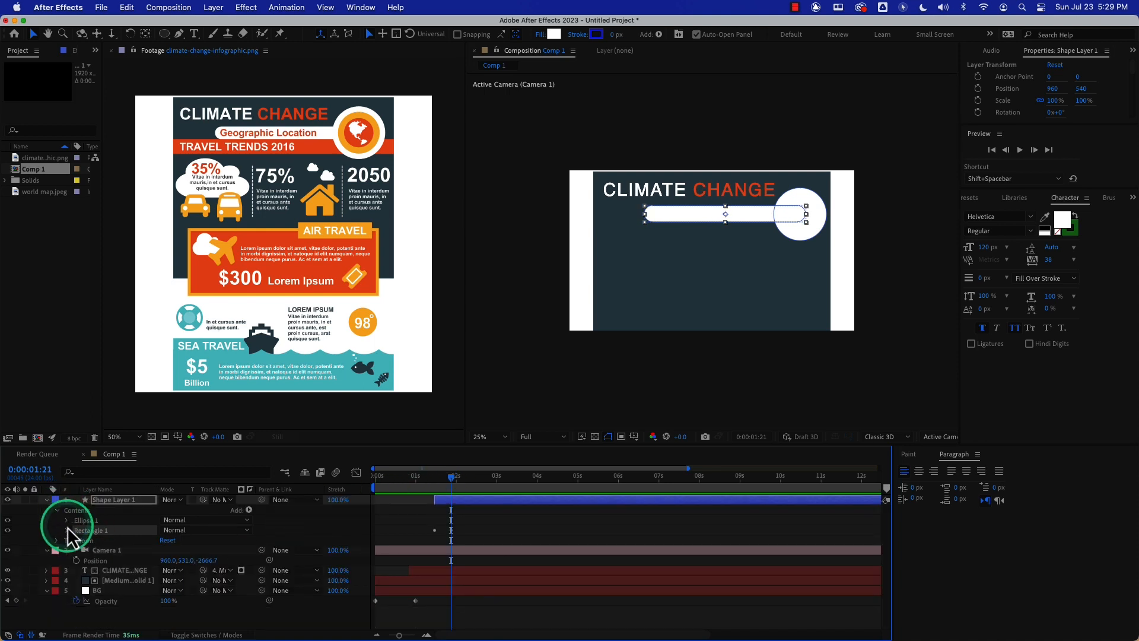
left_click(66, 520)
left_click(77, 560)
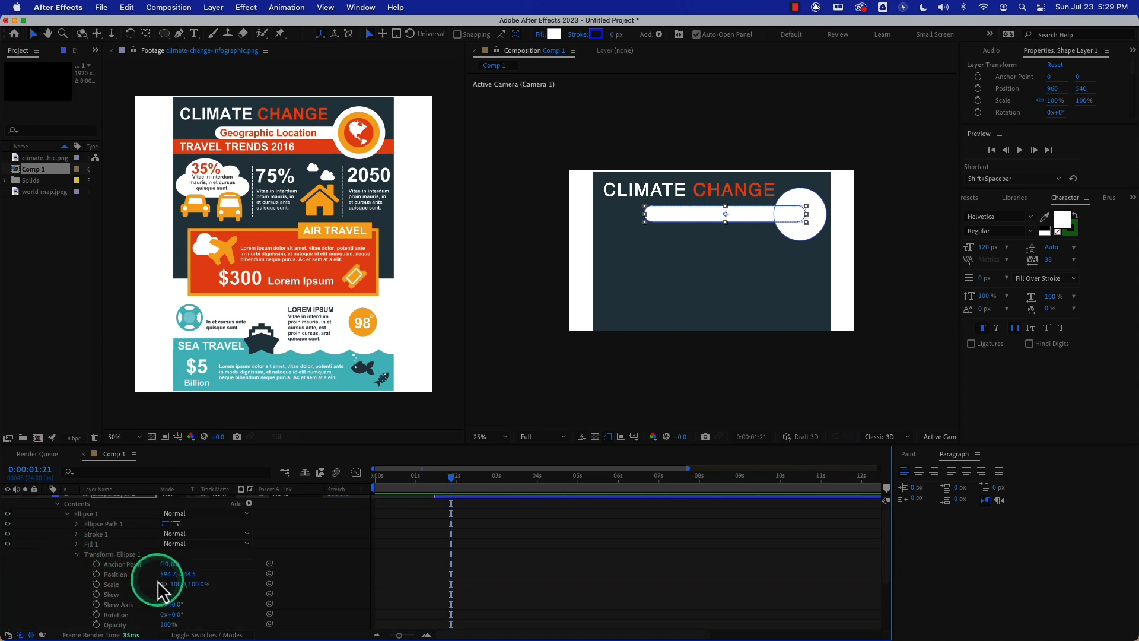
left_click(462, 487)
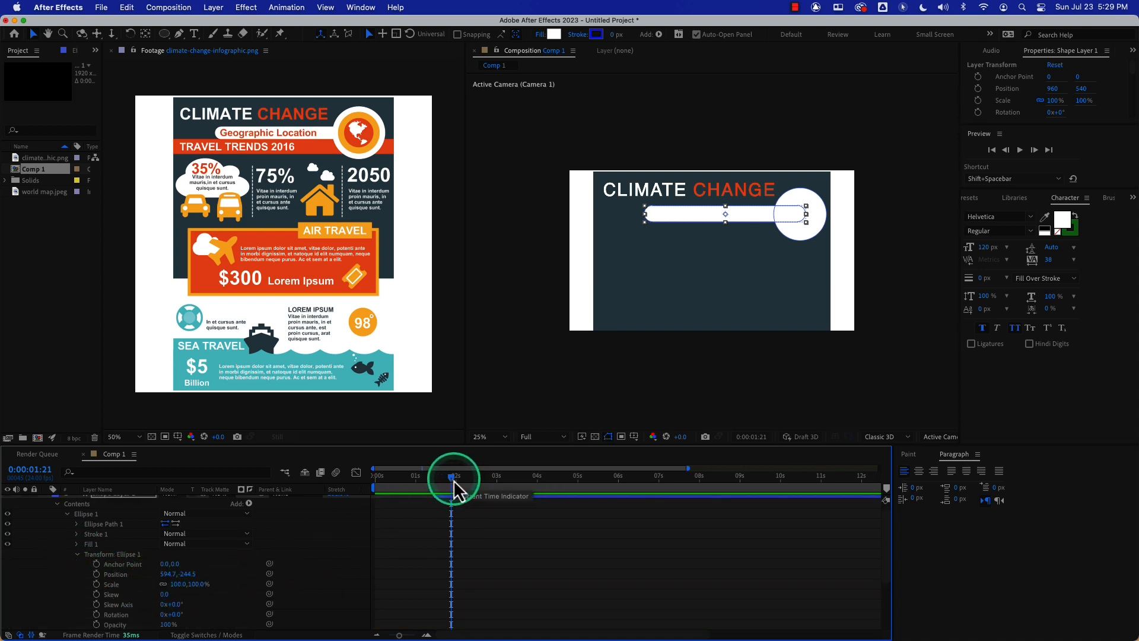
left_click(97, 585)
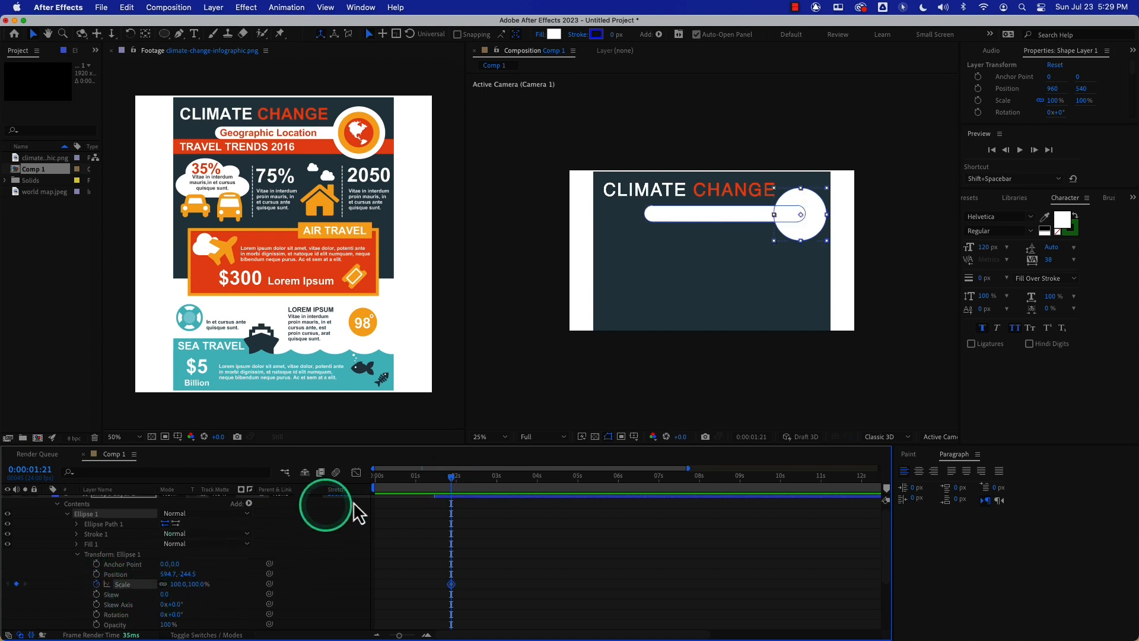
Add a 100% Scale keyframe for Ellipse 1 at 0:00:02:10 and set its scale to 0% at 0:00:01:21
left_click(468, 477)
left_click_drag(473, 480, 474, 479)
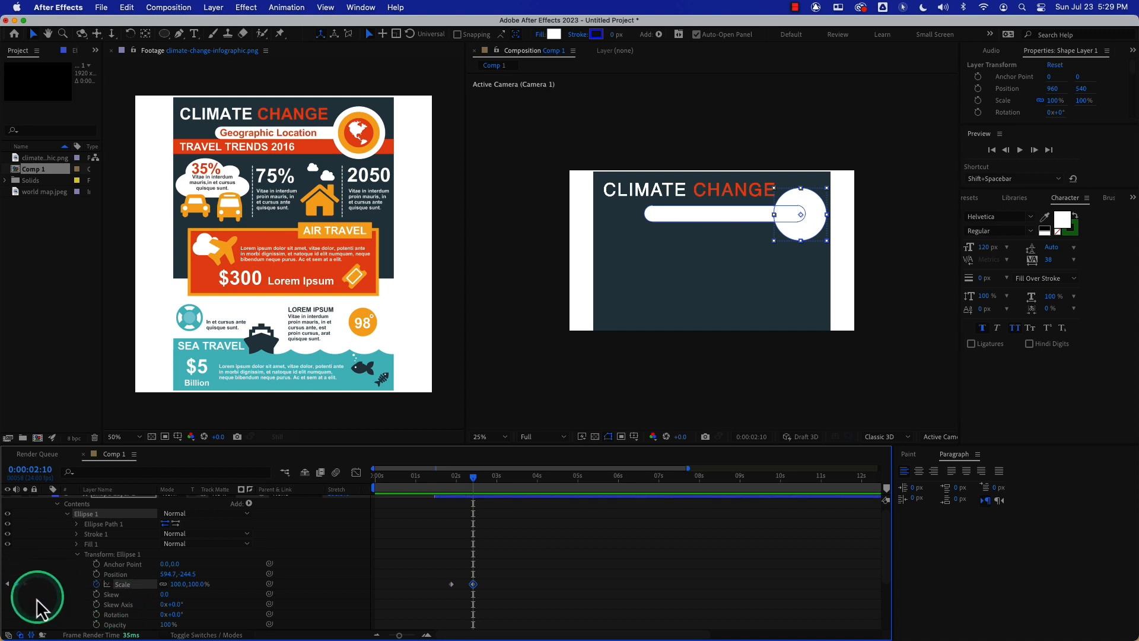
key("j")
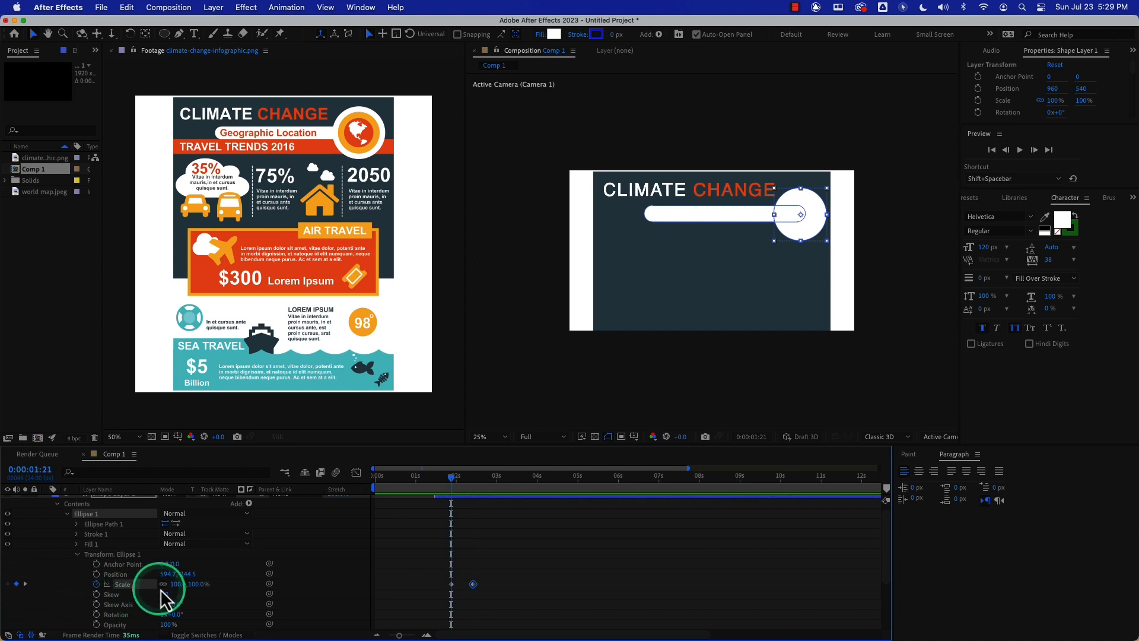
left_click(178, 585)
type("0")
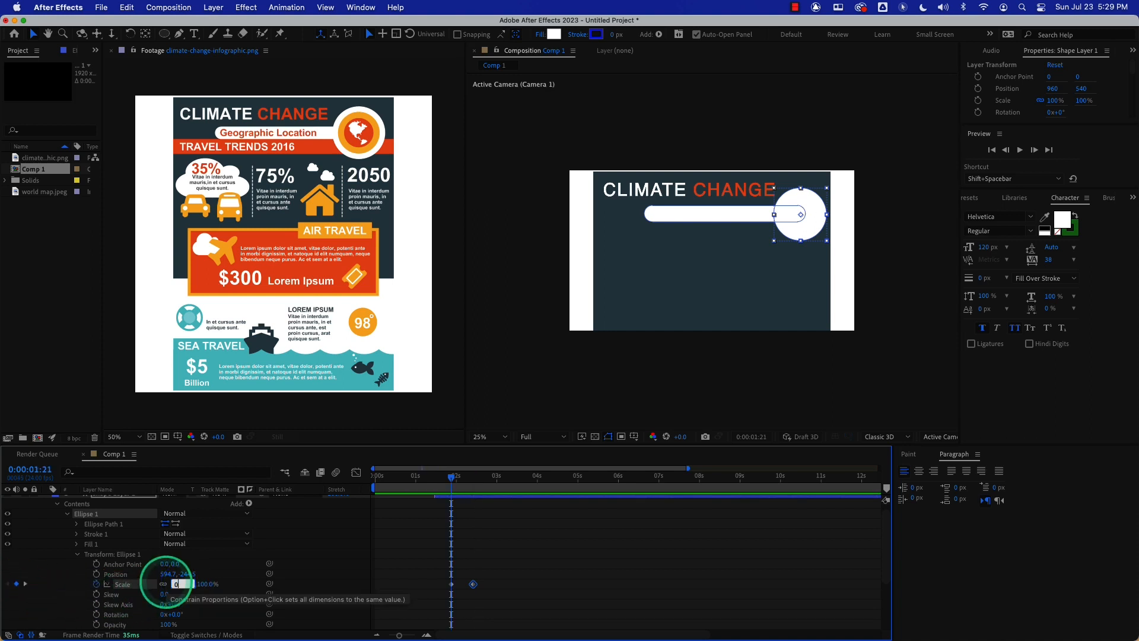
key("Return")
Play the composition from the start to check the circle scaling up at the end of the bar
left_click_drag(447, 477, 362, 482)
key("space")
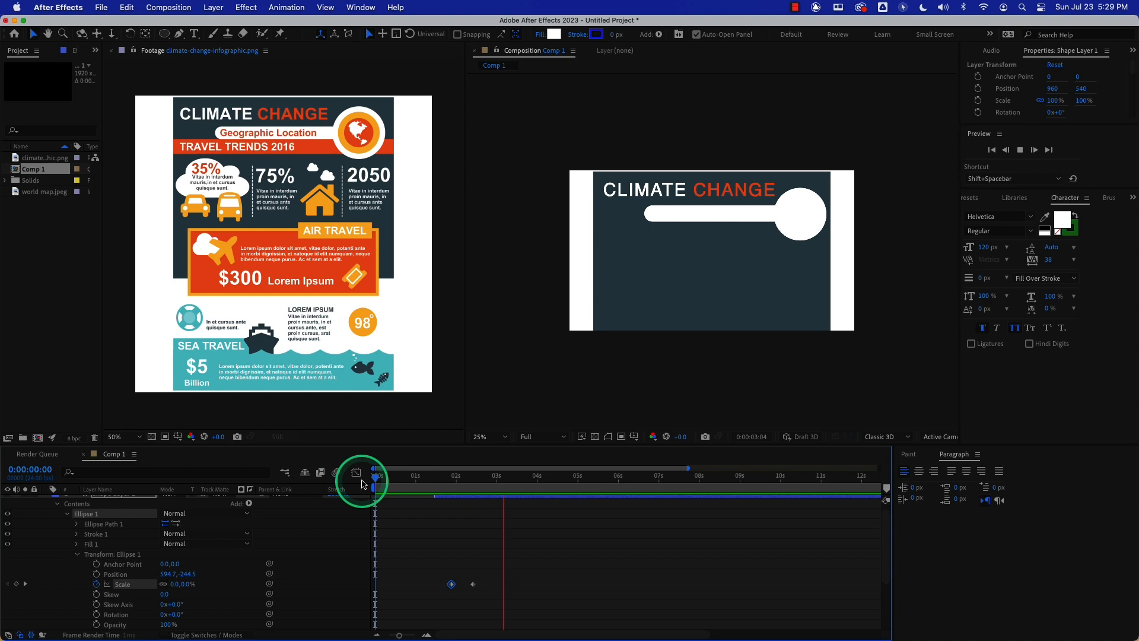
key("space")
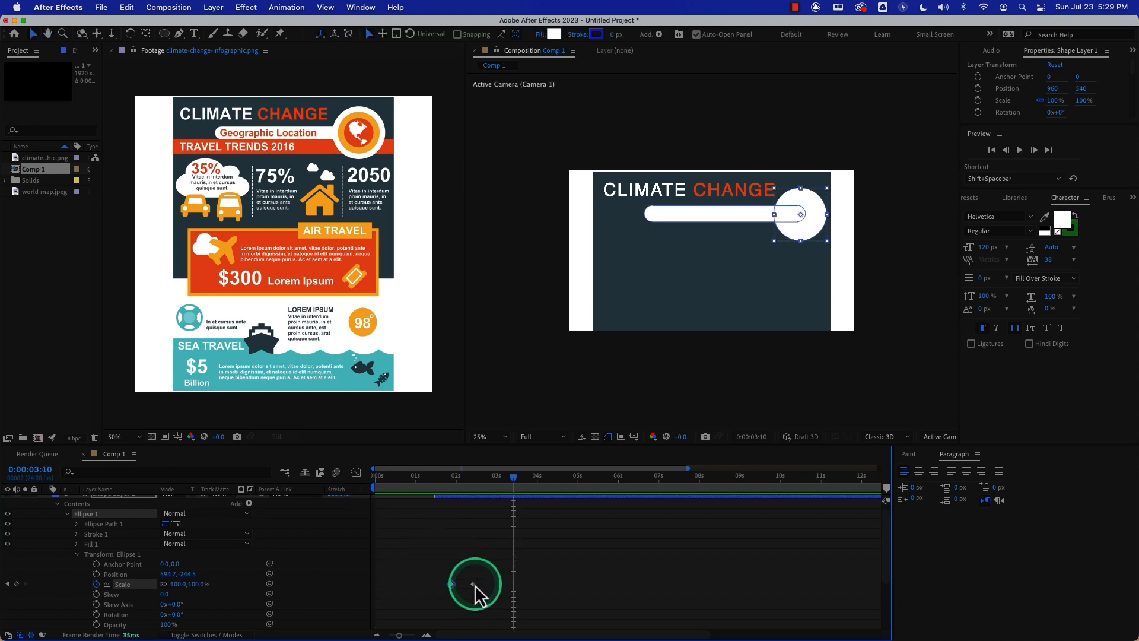
Move Ellipse 1's two Scale keyframes earlier and closer together, and preview the circle's timing
left_click_drag(474, 585, 444, 587)
left_click_drag(440, 478, 429, 478)
key("space")
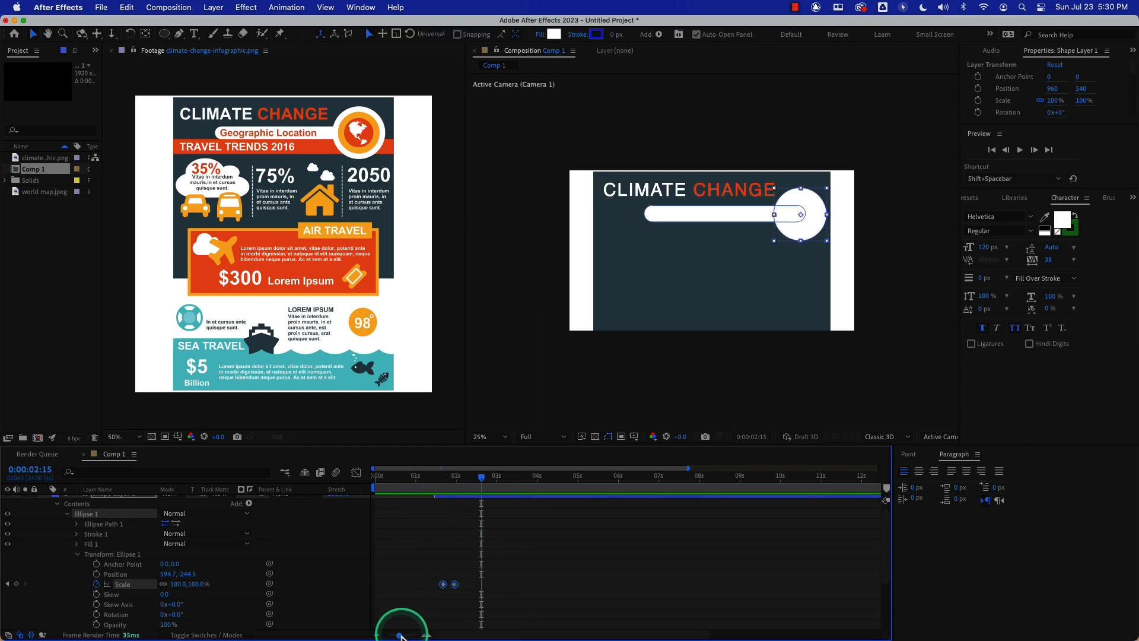
Shift both of Ellipse 1's Scale keyframes together a few frames later against the bar's arrival and replay the animation
left_click_drag(398, 634, 409, 635)
left_click_drag(507, 567, 560, 600)
left_click(530, 584)
left_click_drag(502, 574, 534, 585)
left_click_drag(522, 480, 466, 482)
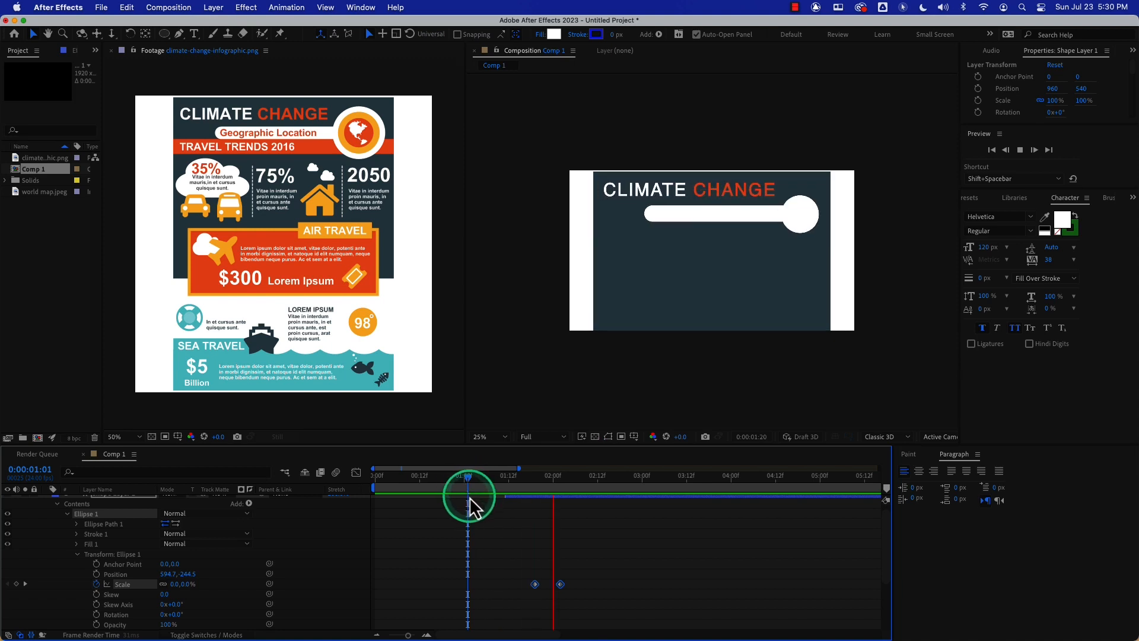
key("space")
Nudge both Scale keyframes slightly earlier so the second sits at 0:00:02:01, and preview the circle's growth
left_click(534, 585)
left_click_drag(524, 484, 509, 483)
key("space")
key("space")
Show the value graph for Ellipse 1's Scale and pull the final keyframe's handle upward so the curve overshoots 100%
left_click(356, 473)
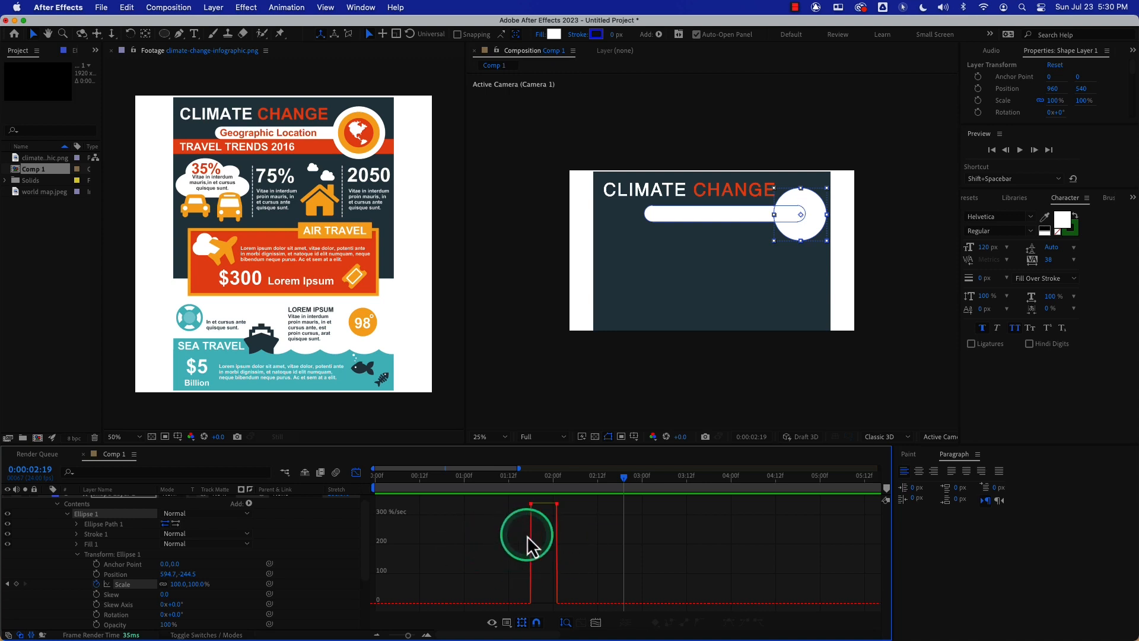
right_click(492, 528)
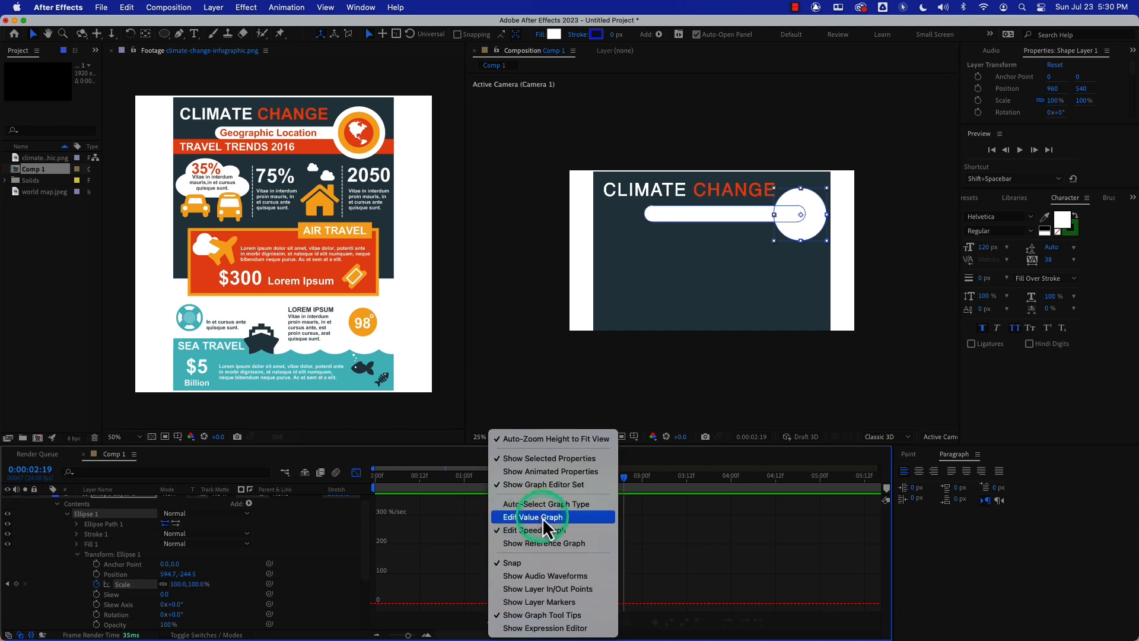
left_click(534, 517)
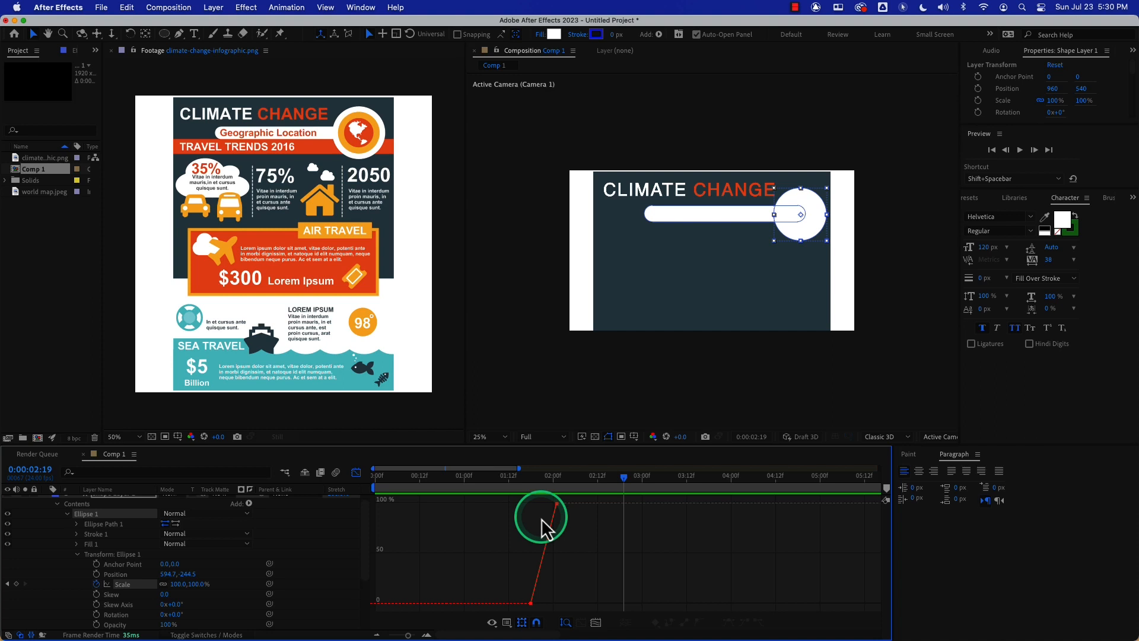
mouse_move(558, 506)
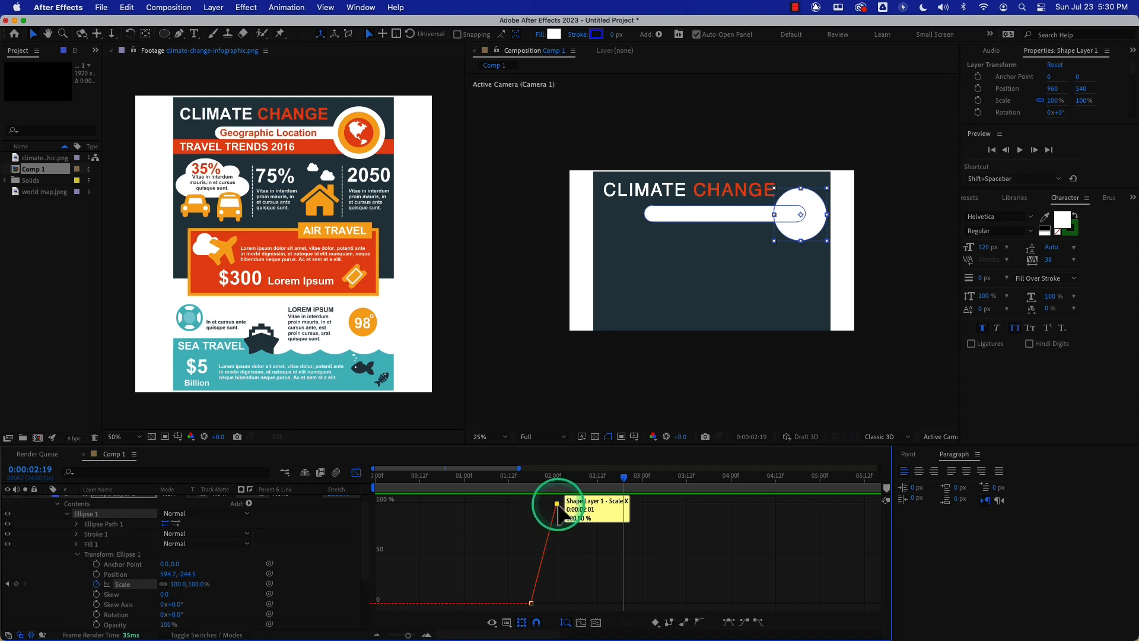
left_click(556, 504, "alt")
left_click_drag(552, 520, 550, 517)
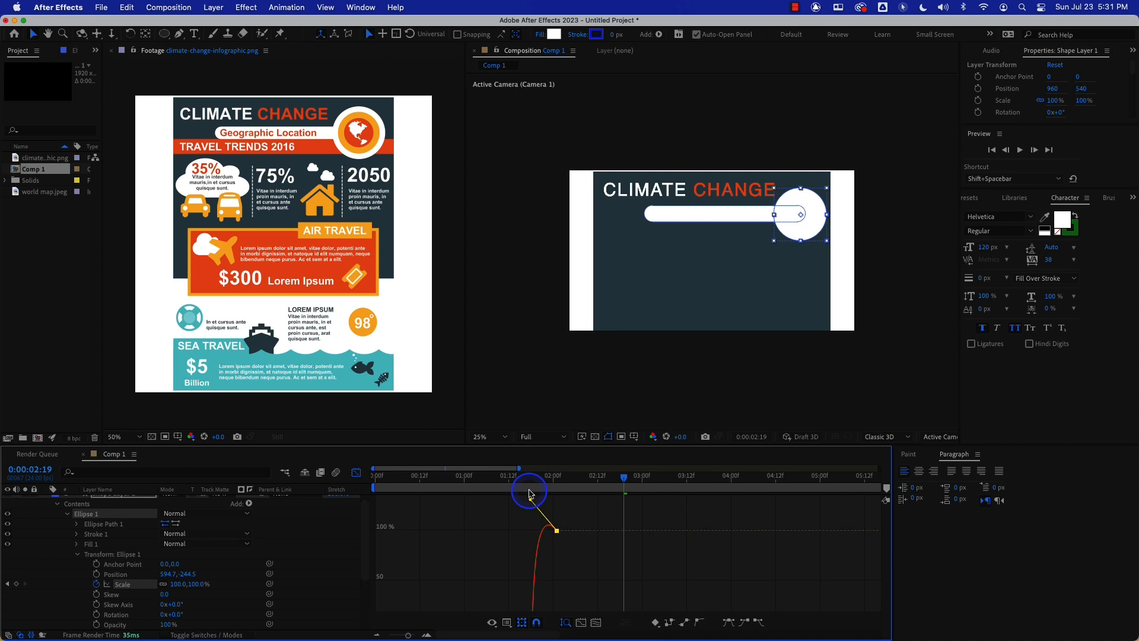
left_click_drag(530, 493, 529, 494)
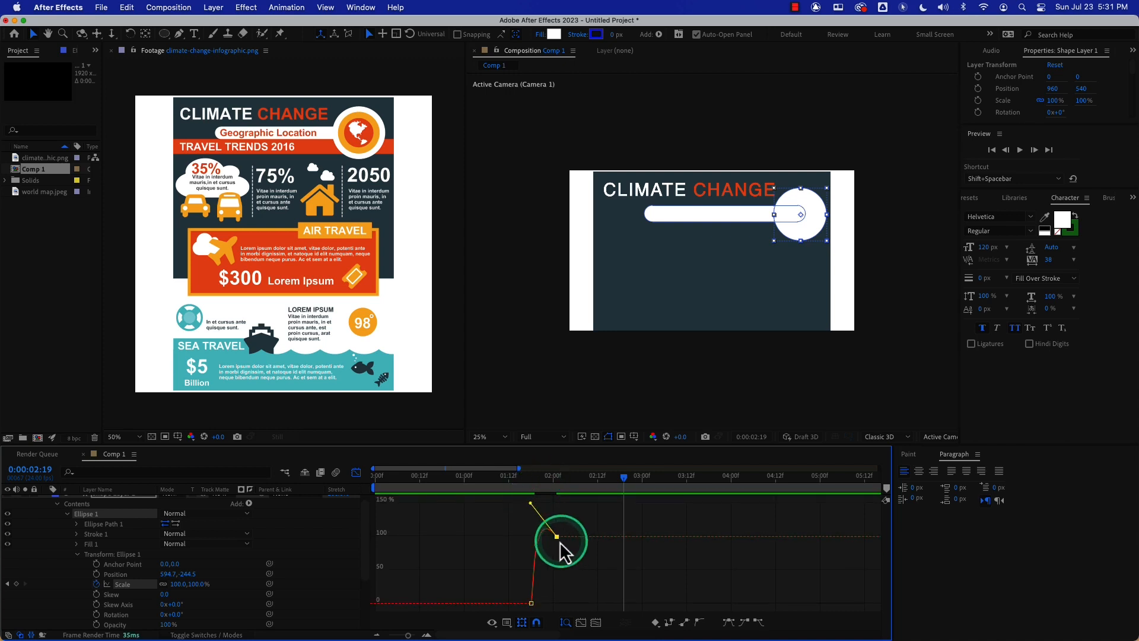
Preview the circle's overshooting scale animation from just before it appears
left_click_drag(541, 474, 514, 478)
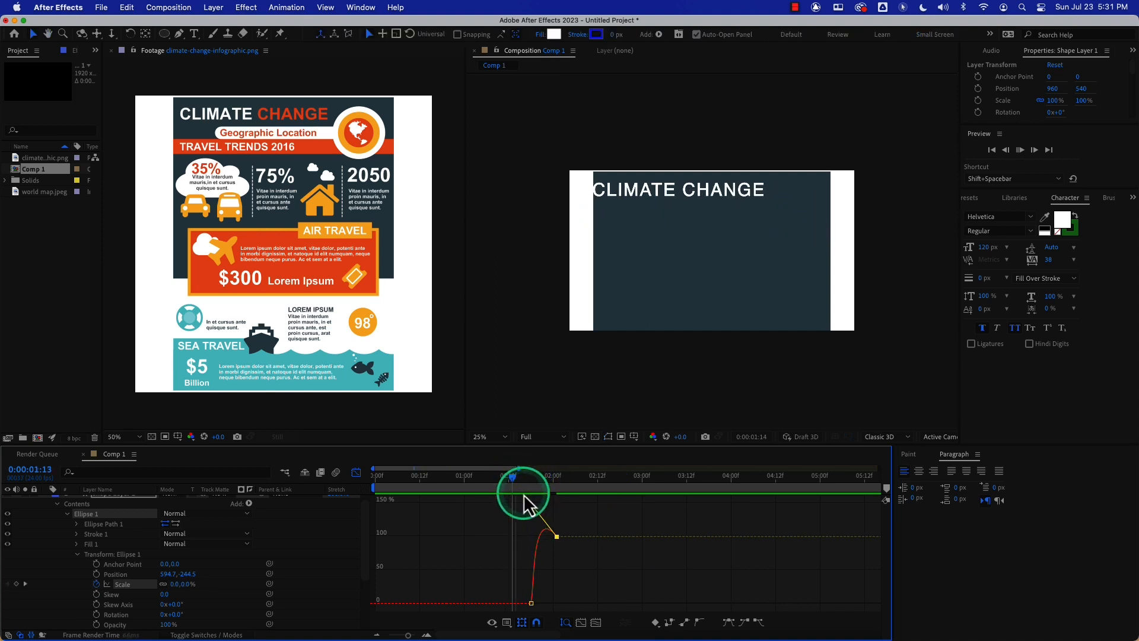
key("space")
left_click(521, 476)
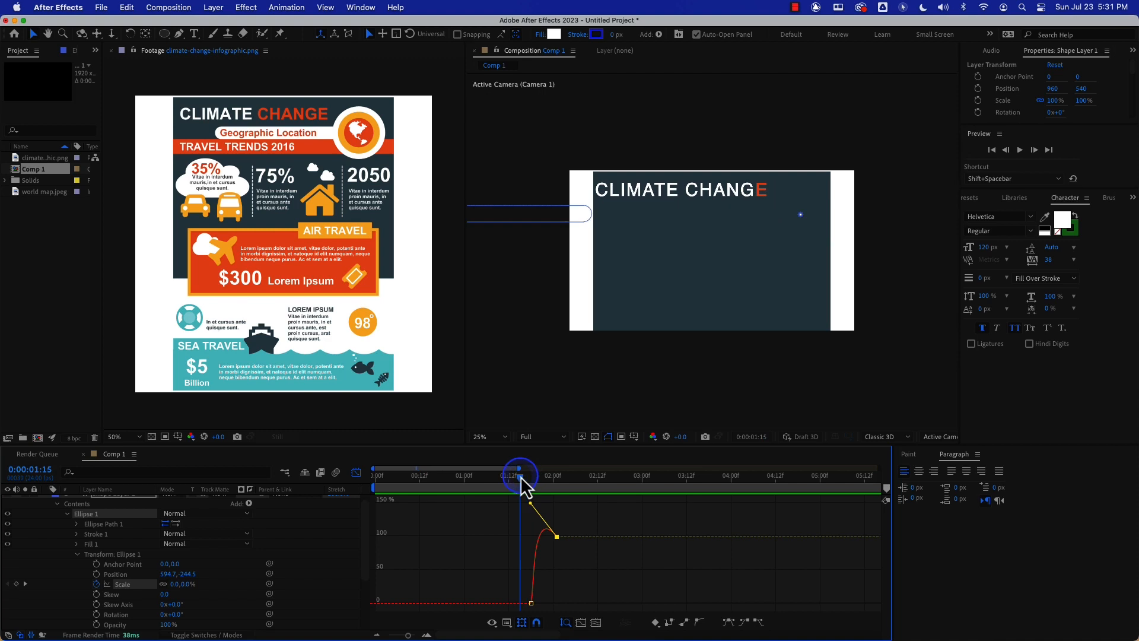
key("space")
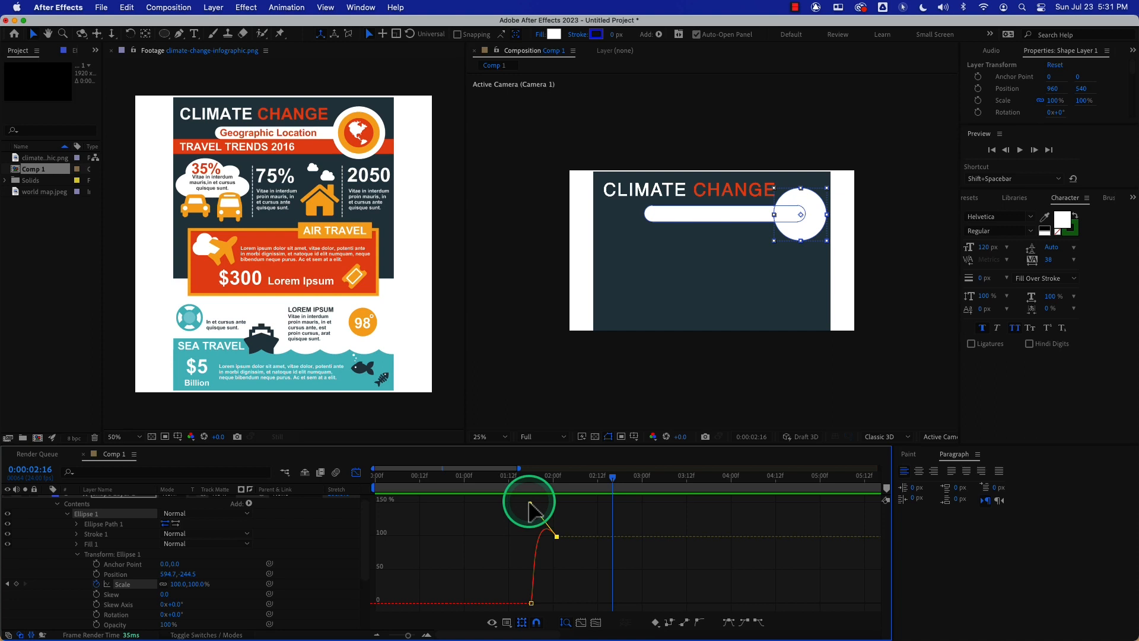
Fine-tune the final Scale keyframe's handle for a moderate overshoot above 100%, replaying the circle's pop-in after each adjustment
left_click_drag(530, 508, 523, 478)
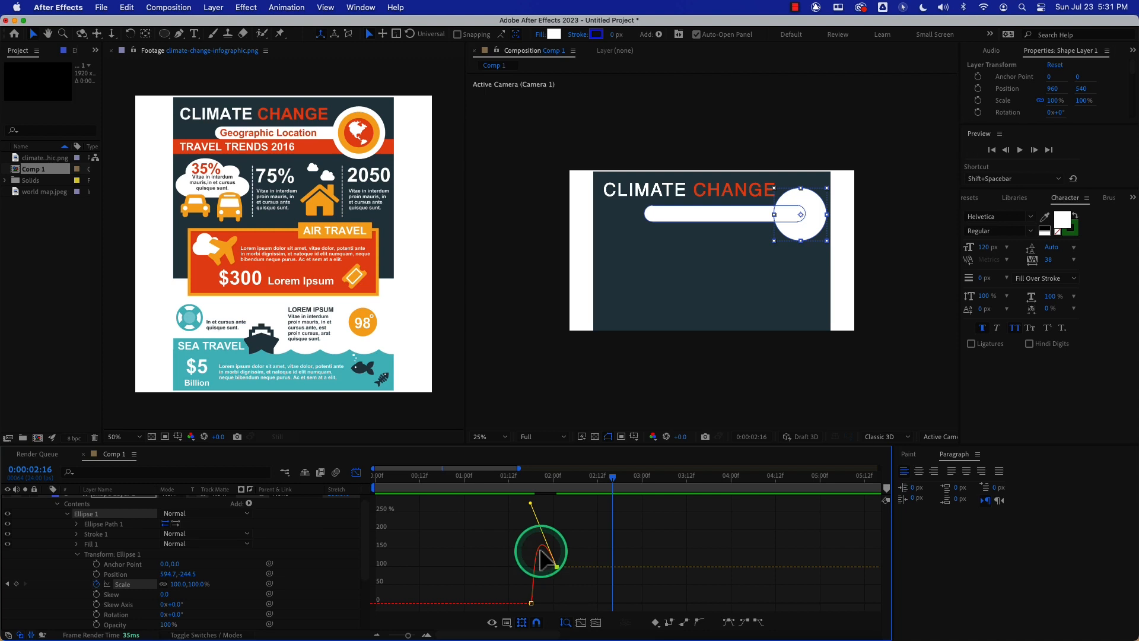
left_click_drag(529, 476, 498, 476)
key("space")
key("space")
left_click_drag(532, 503, 489, 476)
key("space")
key("space")
mouse_move(530, 504)
left_mouse_down()
mouse_move(523, 479)
mouse_move(541, 478)
mouse_move(501, 479)
mouse_move(533, 482)
left_mouse_up()
key("space")
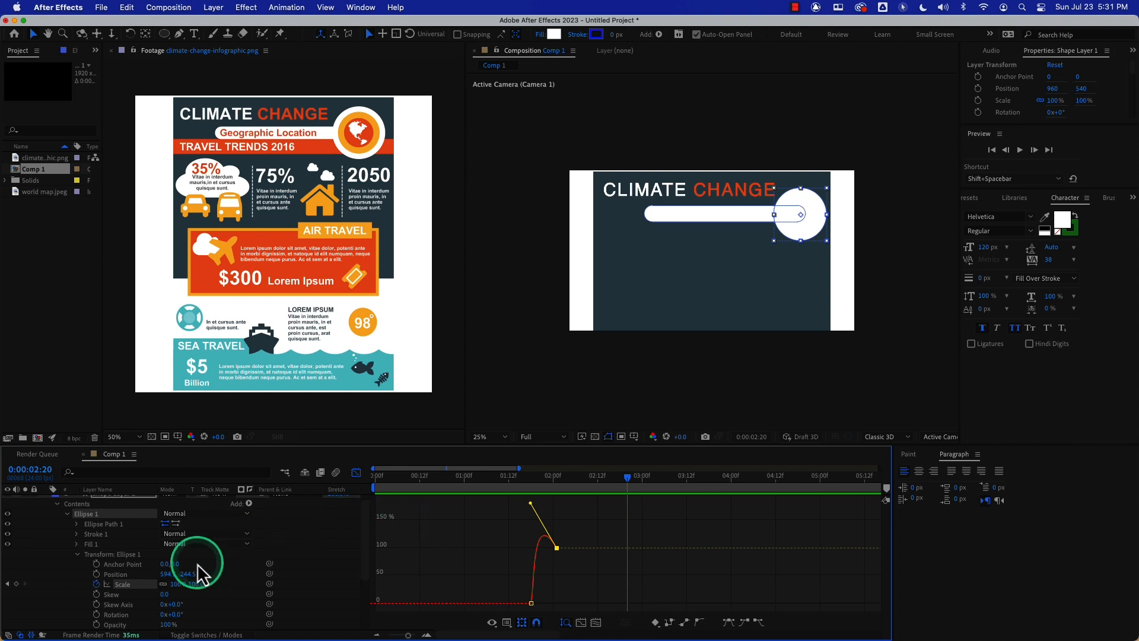
Duplicate Ellipse 1 within the contents of Shape Layer 1
left_click(77, 554)
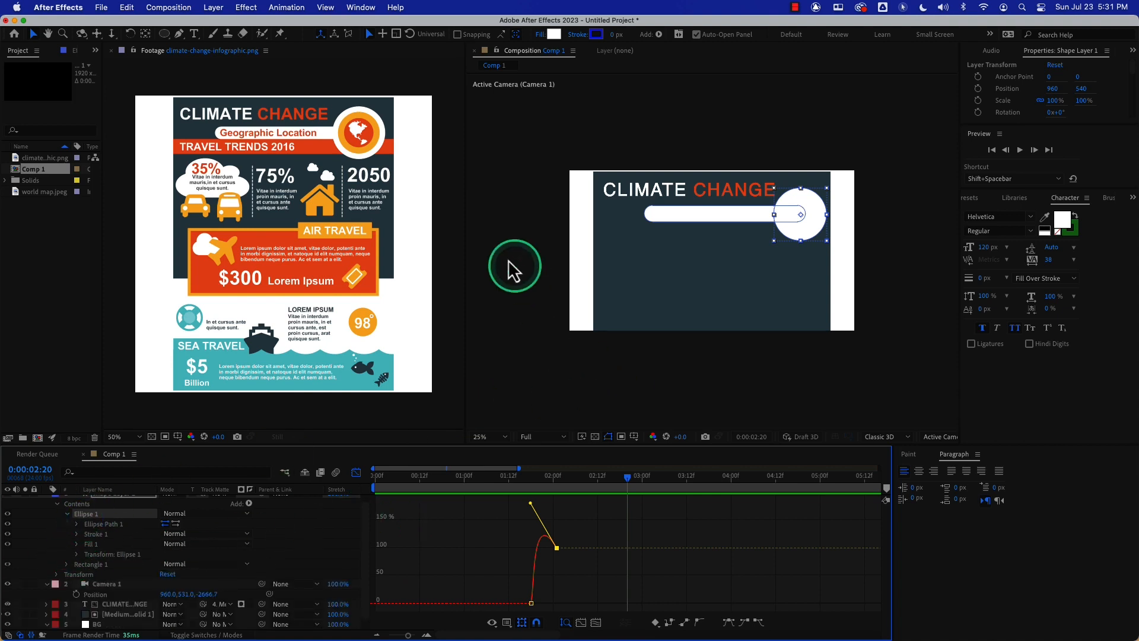
left_click(87, 516)
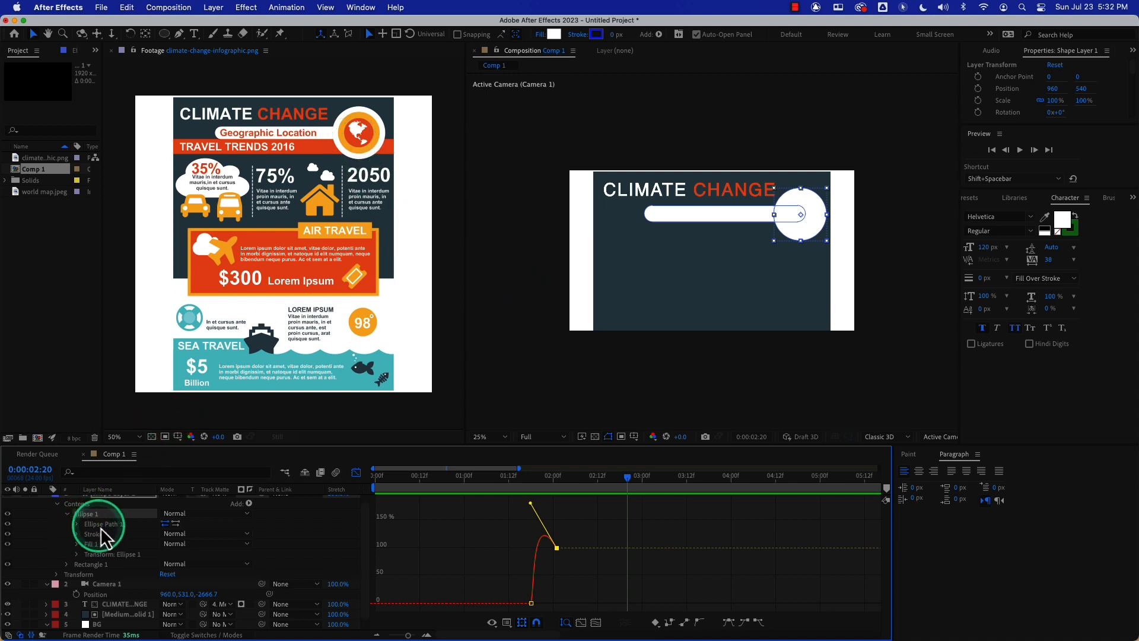
key("super+d")
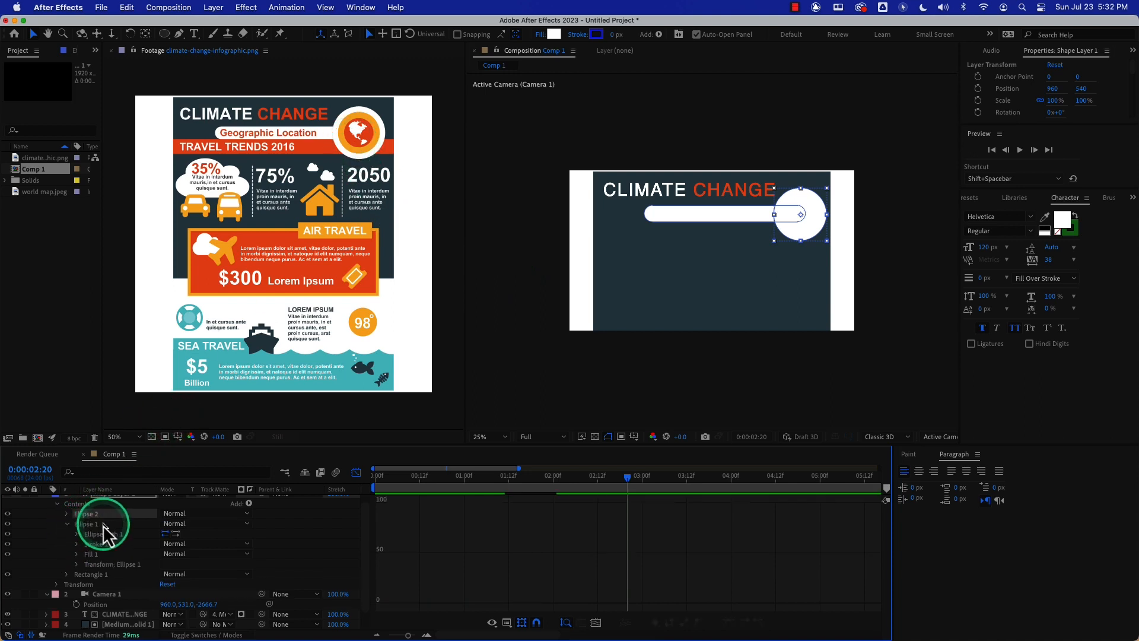
Set the duplicated circle's fill to the orange sampled from the ring around the globe in the reference infographic
left_click(66, 524)
left_click(66, 521)
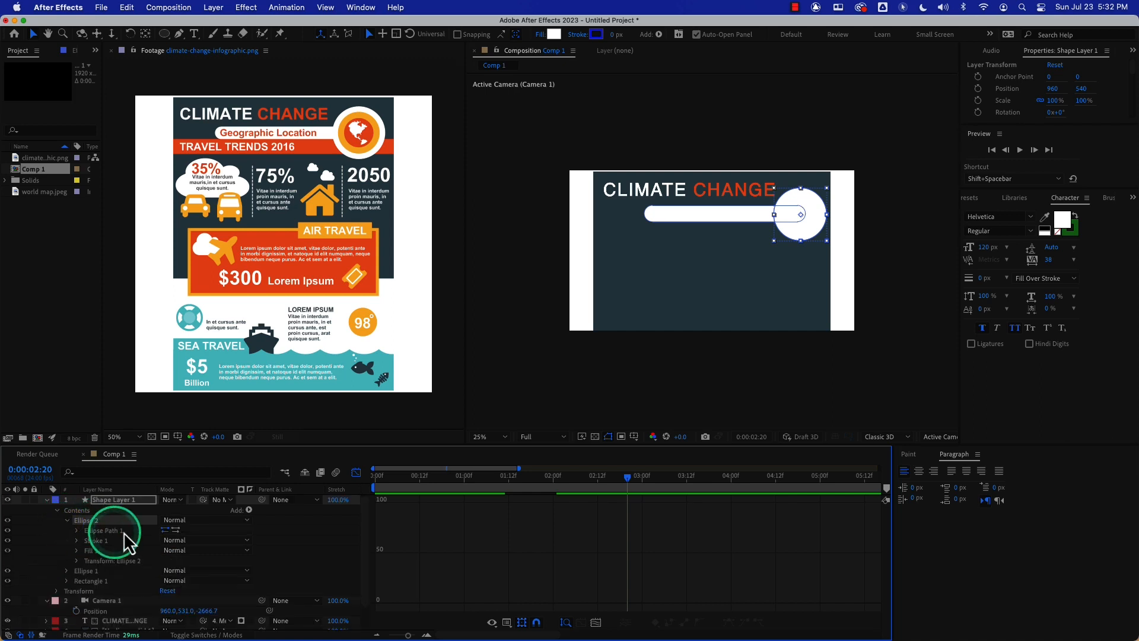
left_click(77, 551)
left_click(183, 581)
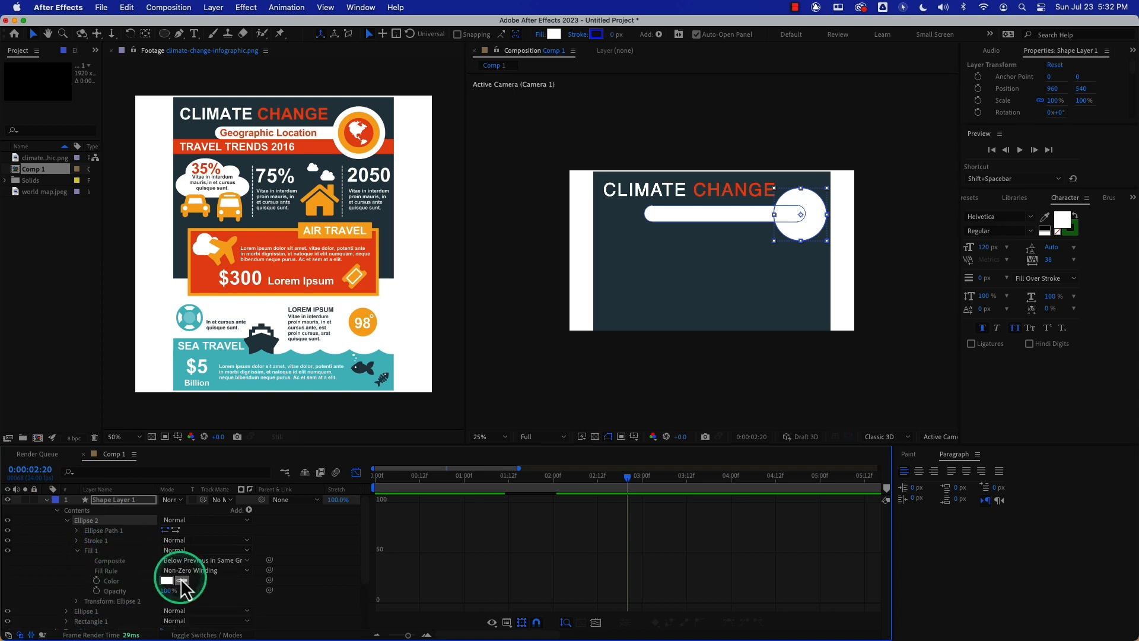
left_click(365, 151)
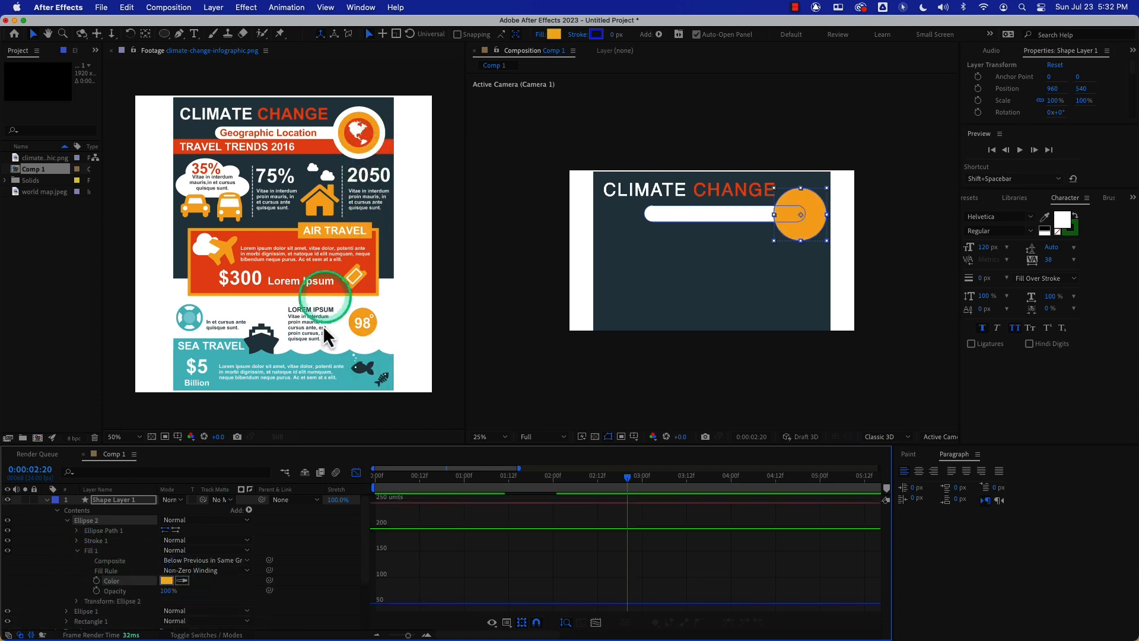
Reduce the orange Ellipse 2 path size to 265.8 by 265.8 so the white circle forms a ring around it
left_click(77, 550)
left_click(76, 561)
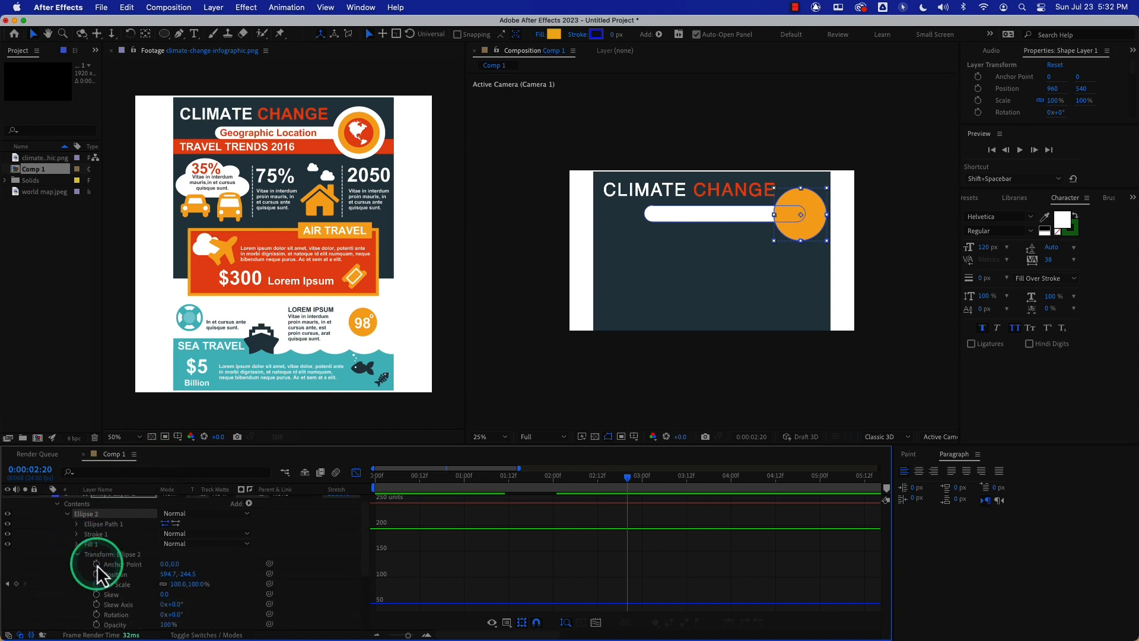
left_click(356, 472)
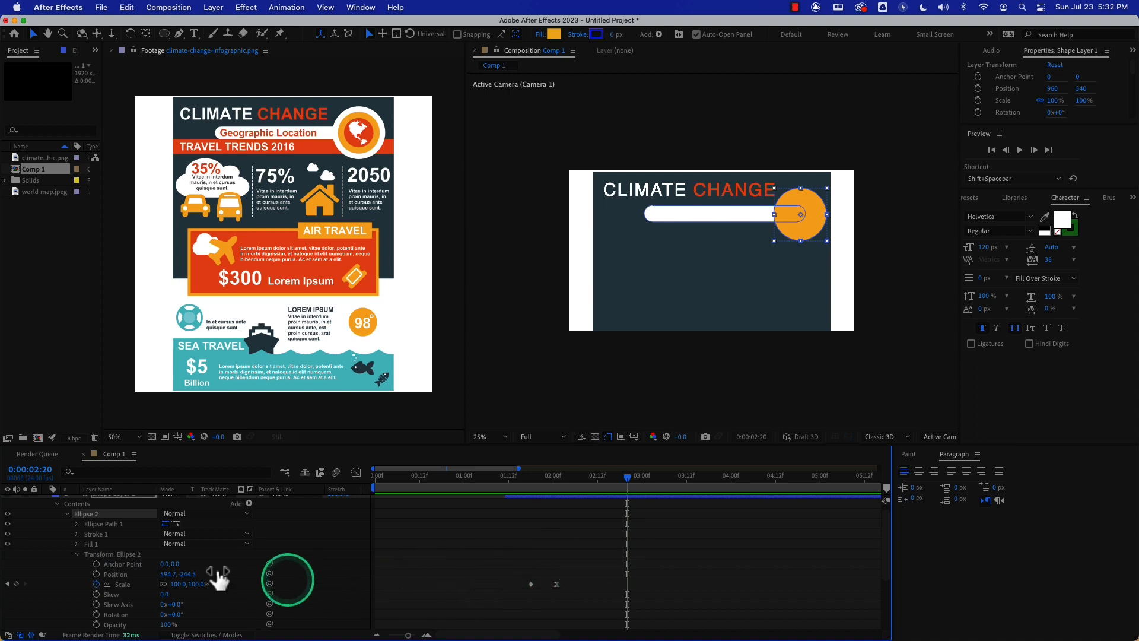
left_click(78, 555)
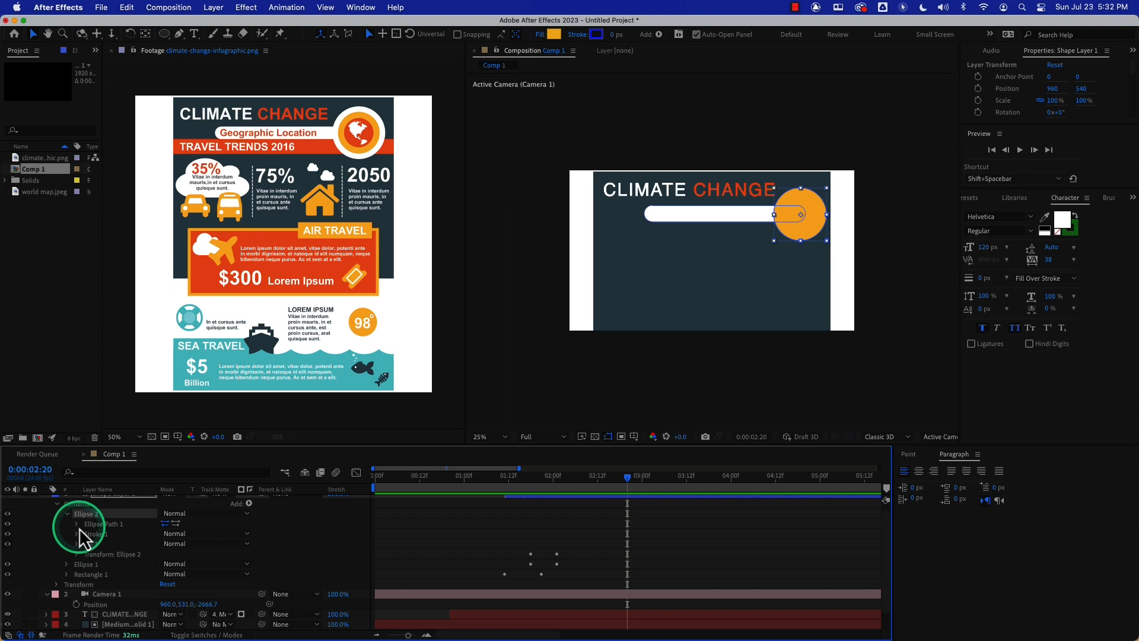
left_click(78, 525)
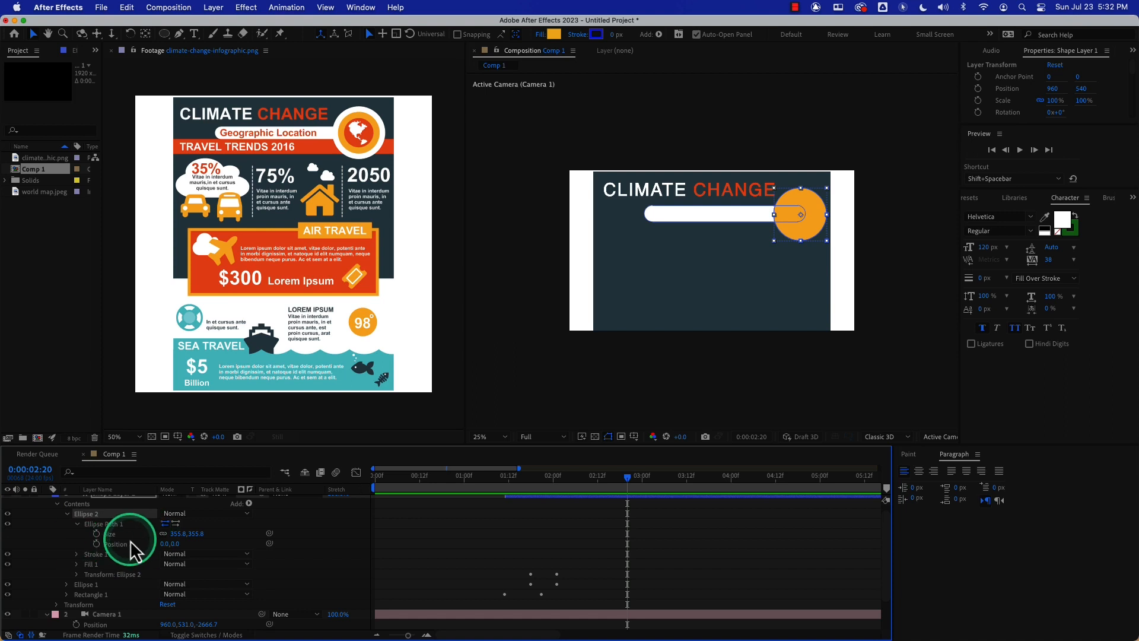
left_click(178, 533)
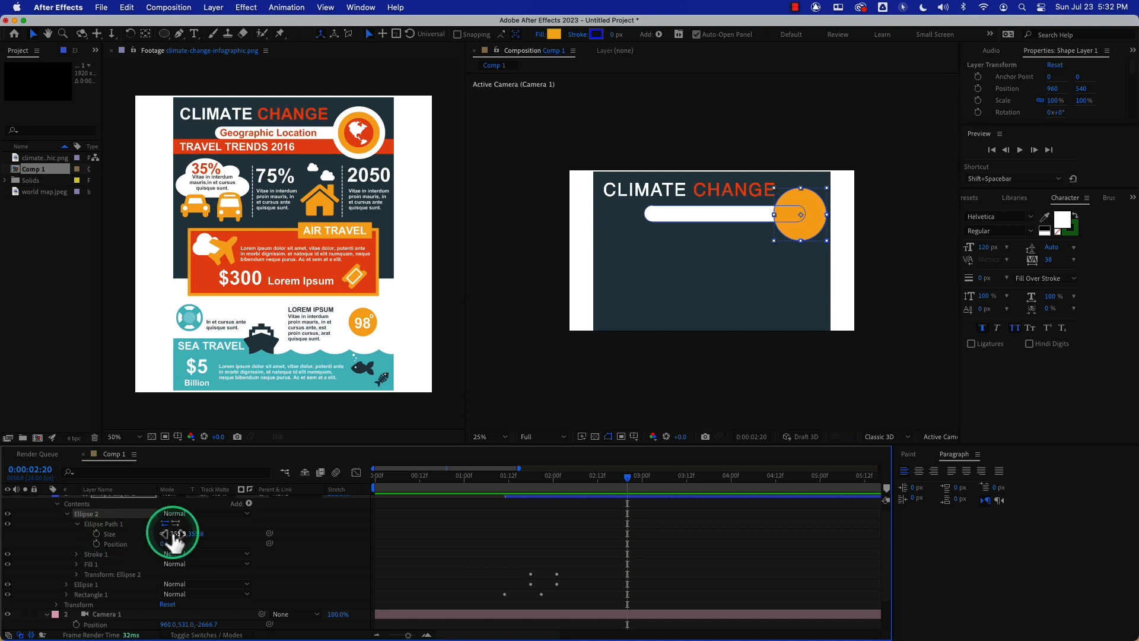
left_click_drag(178, 533, 172, 534)
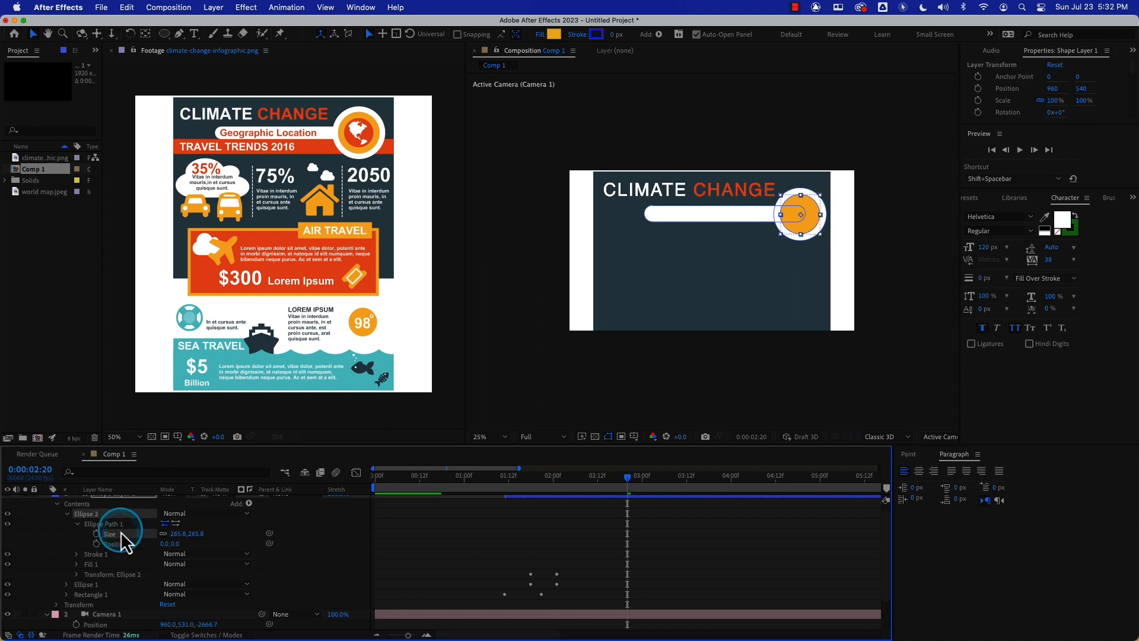
Preview the white and orange circles popping in together after the bar slides in
left_click_drag(529, 479, 504, 478)
key("space")
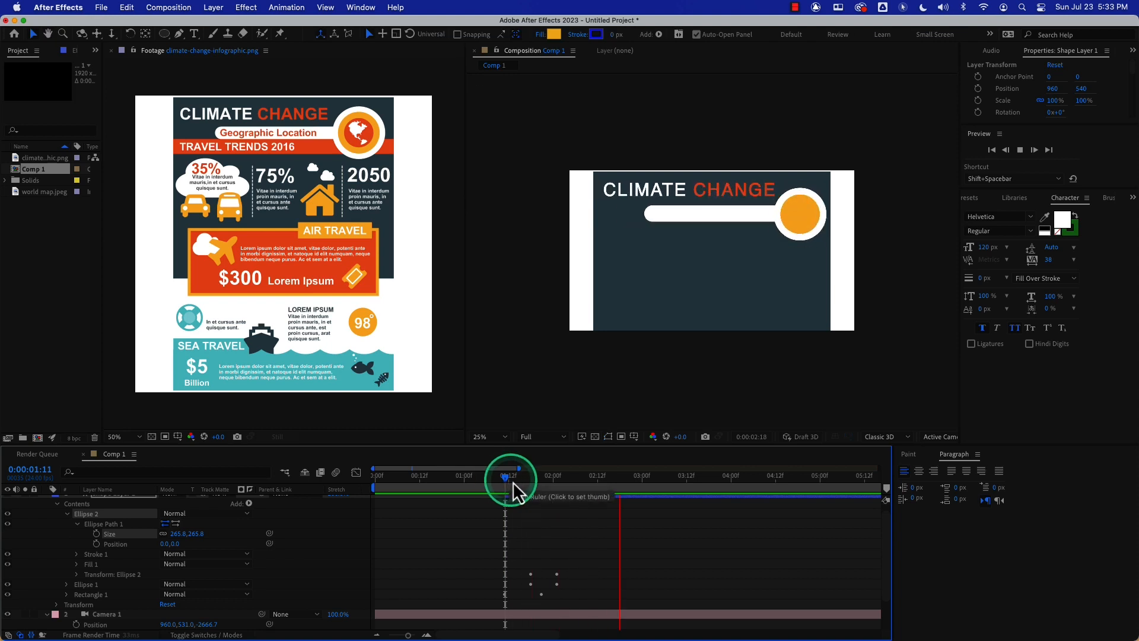
left_click_drag(522, 479, 527, 478)
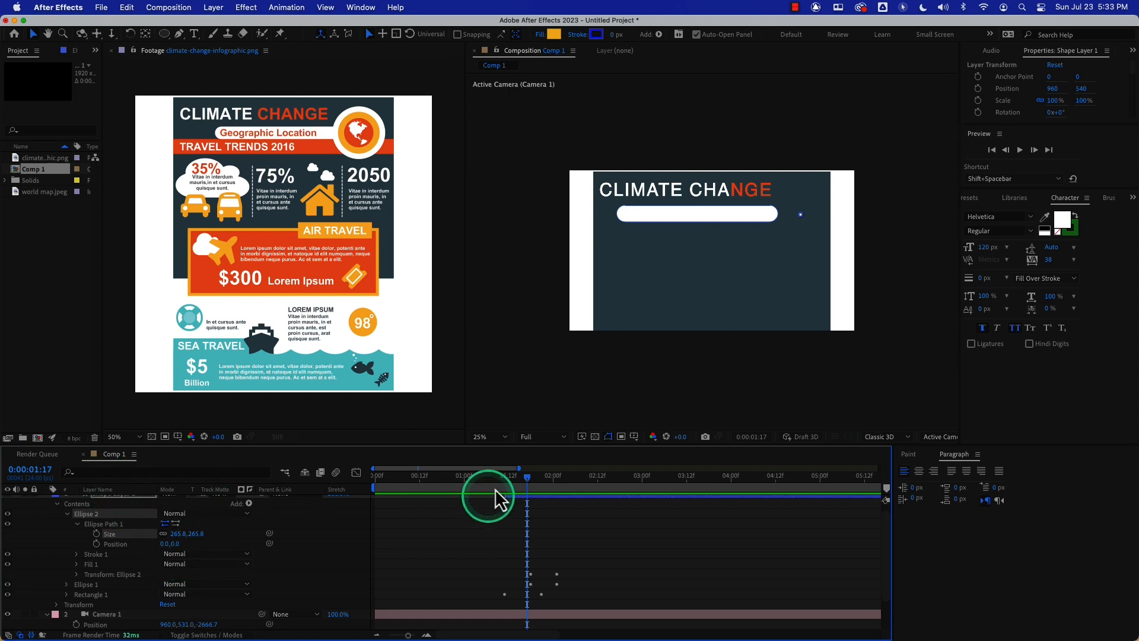
left_click_drag(510, 481, 546, 485)
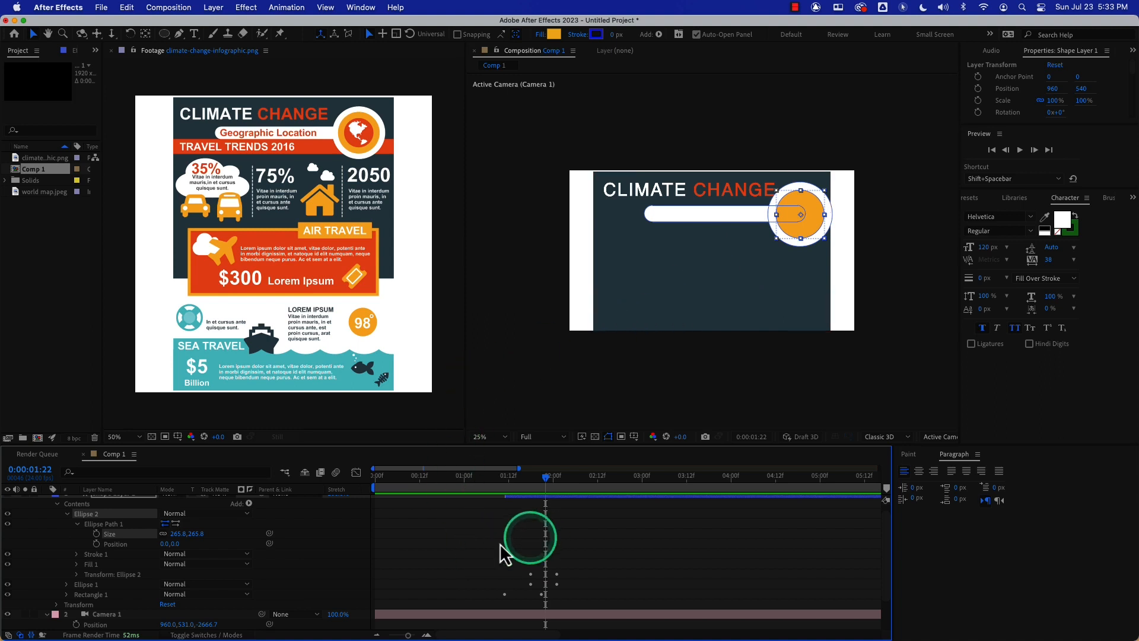
Reveal Shape Layer 1's keyframed properties and shift both Ellipse 2 Scale keyframes about three frames later
key("u")
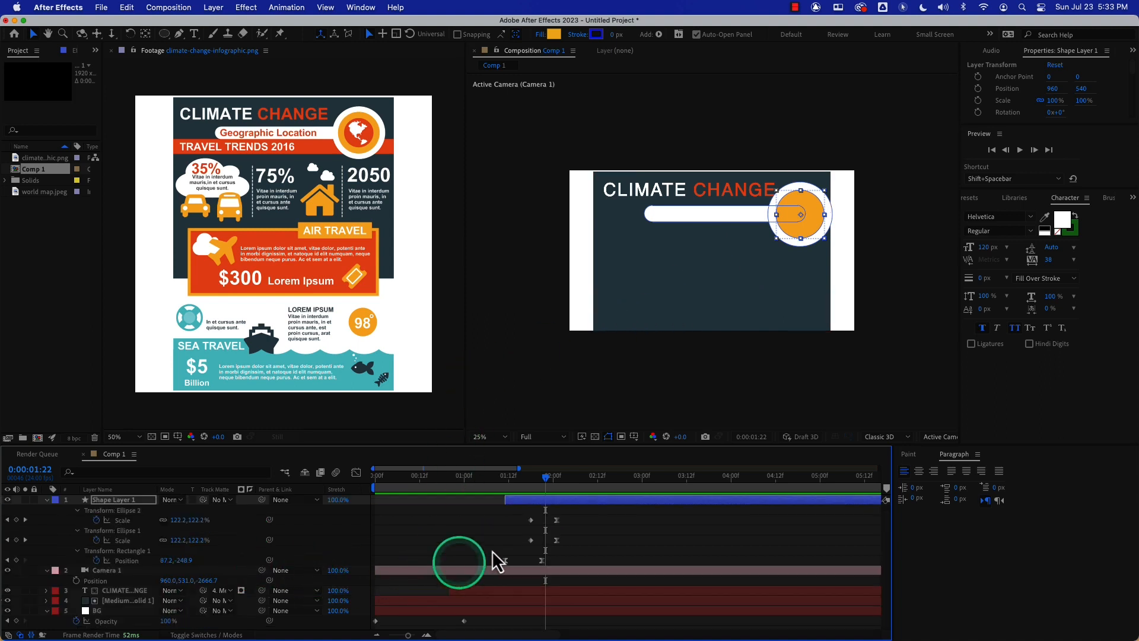
left_click_drag(525, 511, 563, 531)
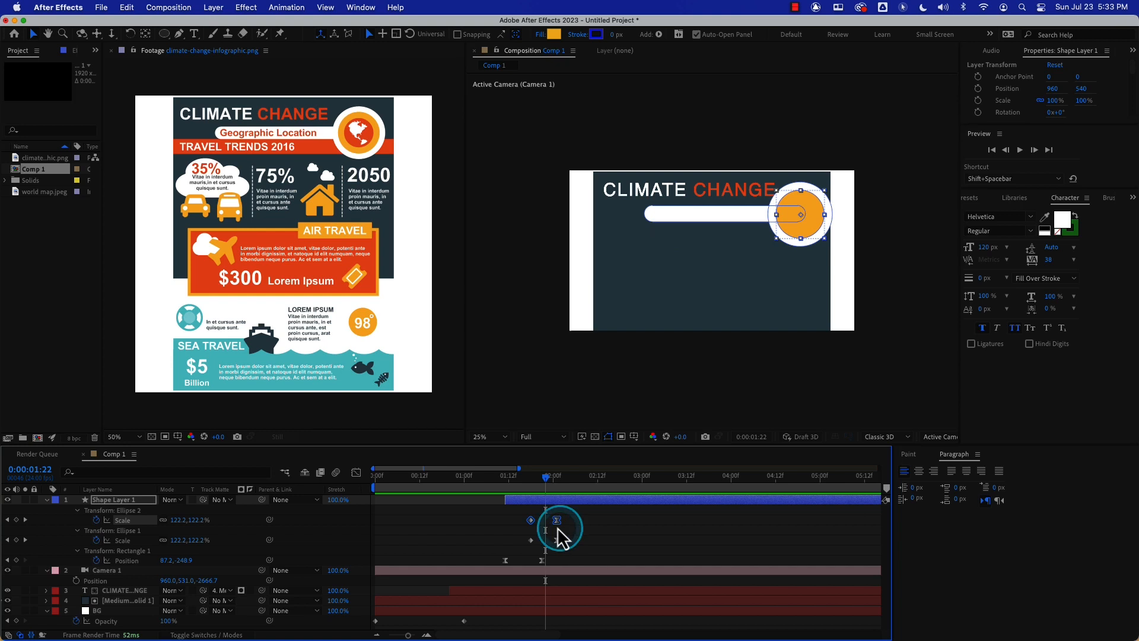
left_click(536, 521)
left_click_drag(518, 511, 572, 521)
left_click(544, 515)
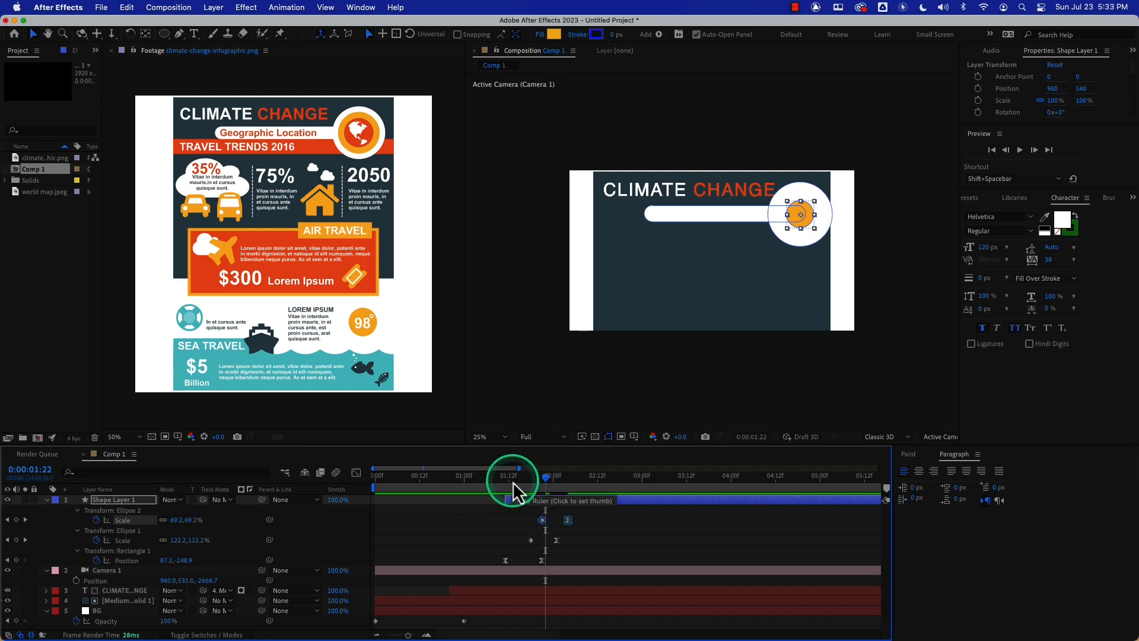
Replay and scrub the intro from around one second to review the staggered pop-in of the two circles
left_click(495, 481)
left_click_drag(494, 479, 490, 479)
key("space")
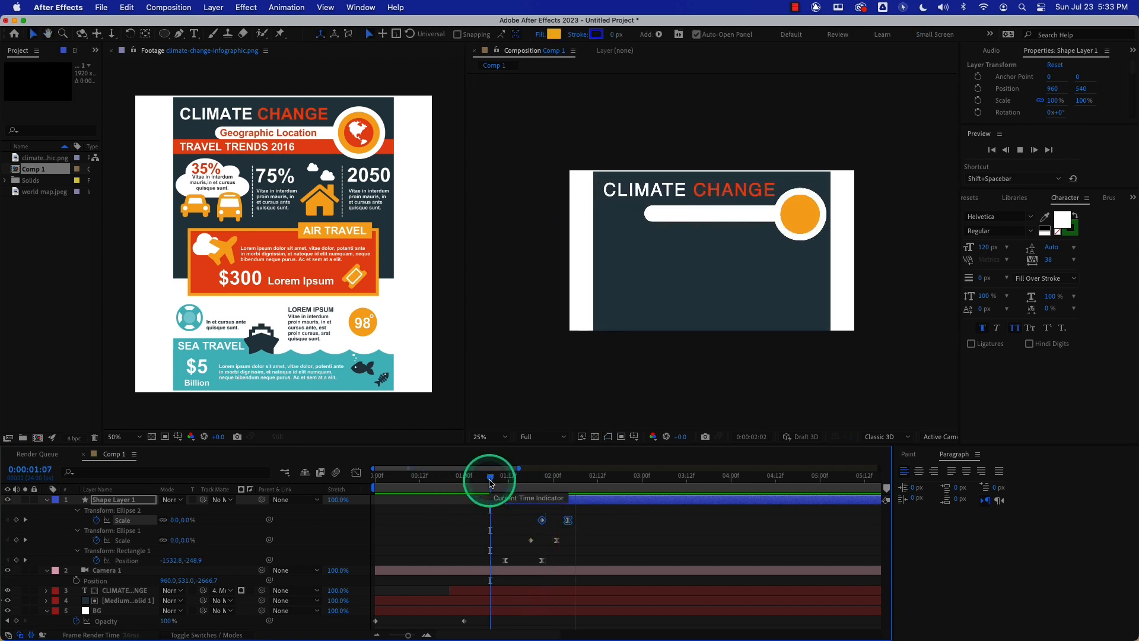
left_click(497, 480)
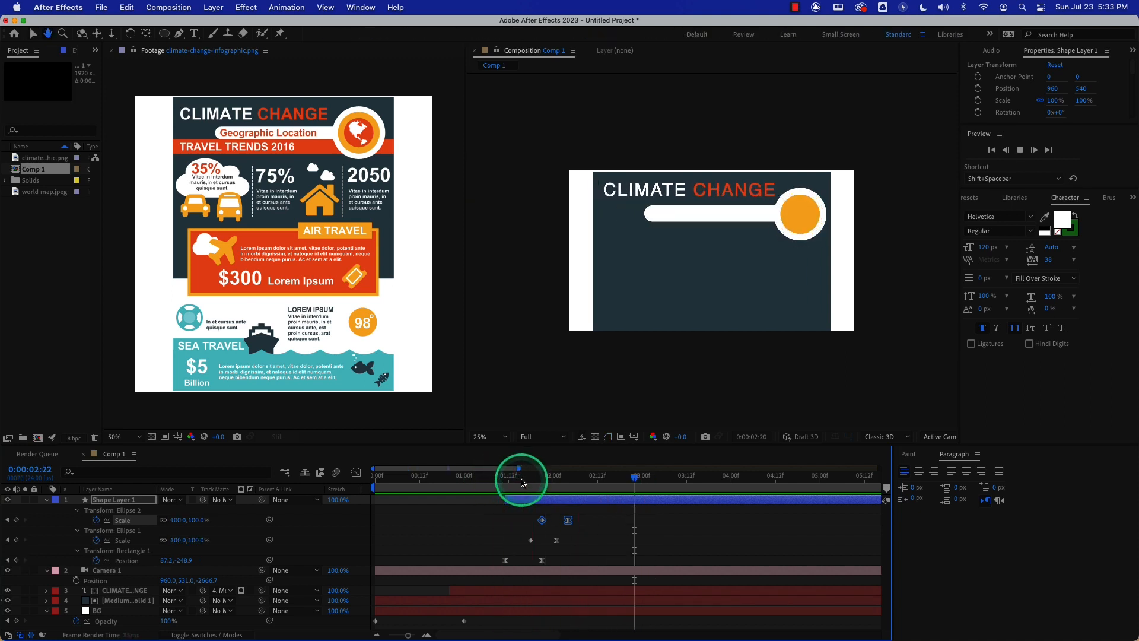
left_click_drag(521, 479, 478, 480)
key("space")
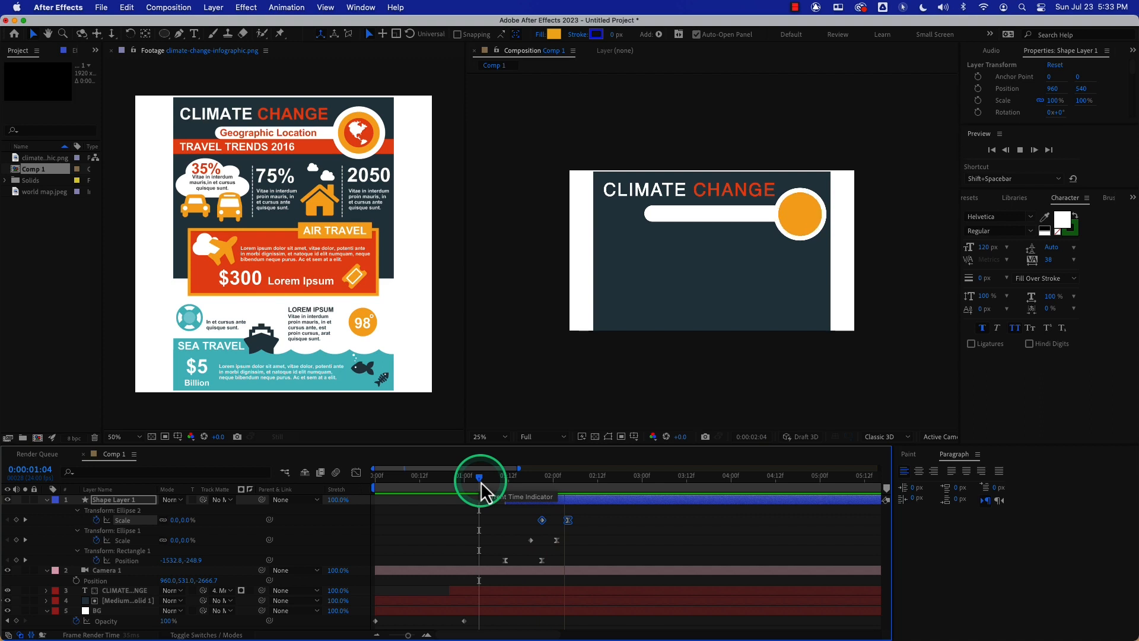
left_click(512, 481)
left_click(483, 479)
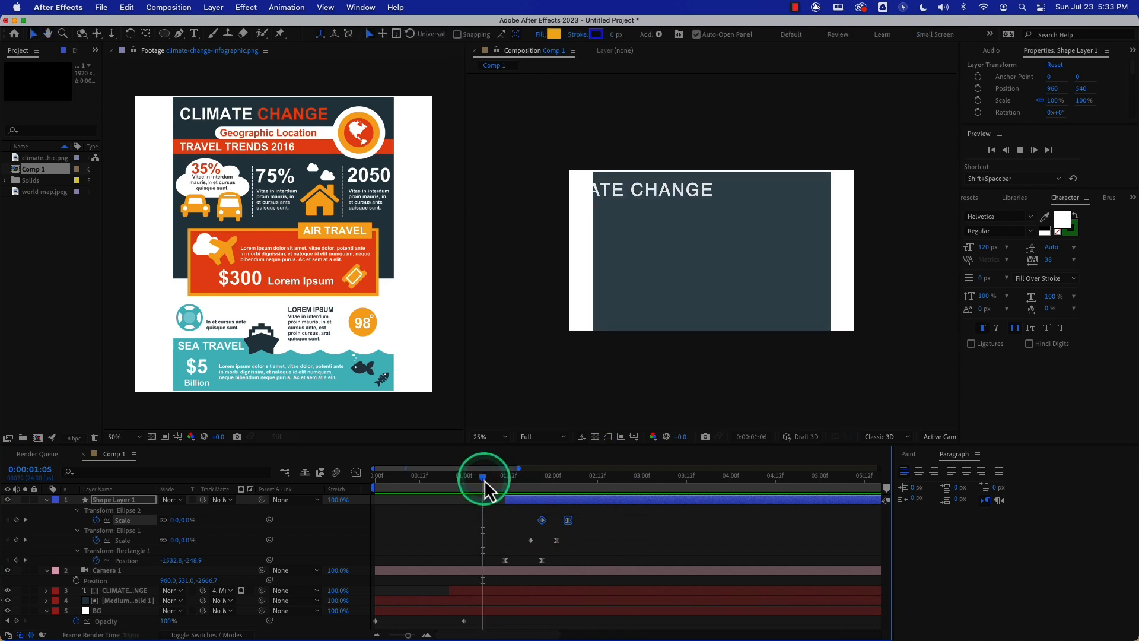
key("space")
left_click_drag(484, 480, 523, 480)
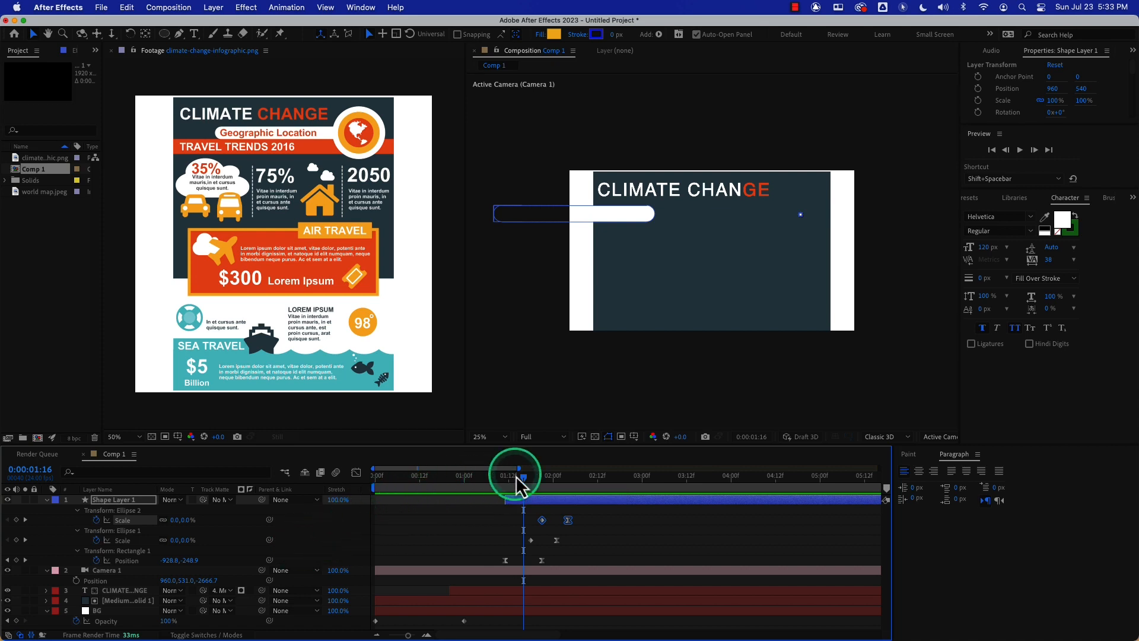
left_click_drag(517, 476, 508, 479)
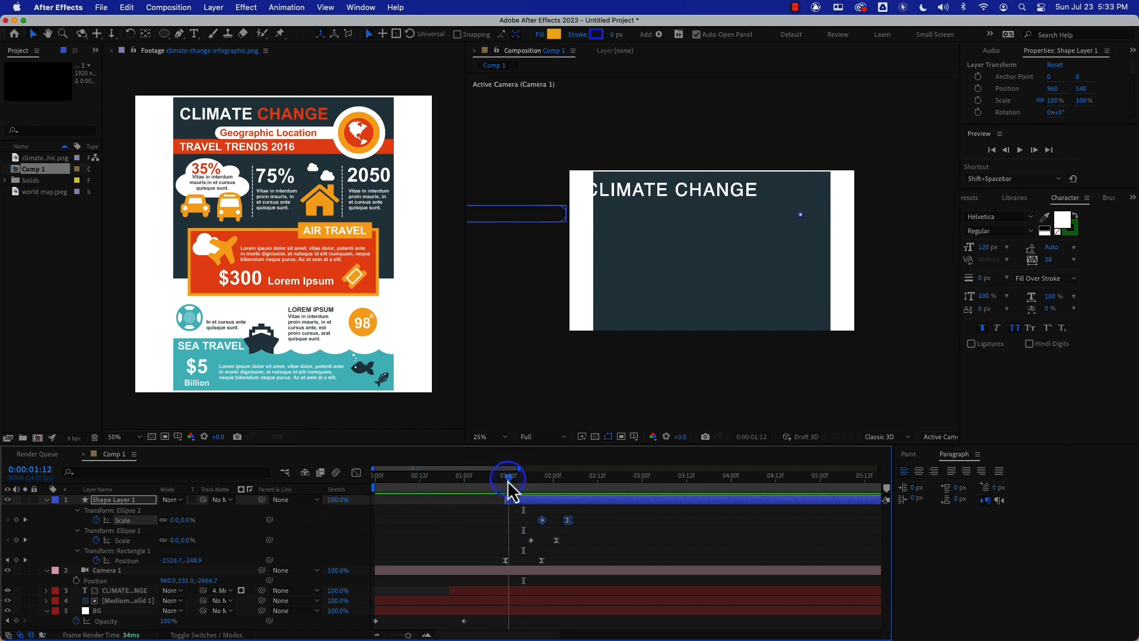
Hide Fill 1 of Ellipse 1 in Shape Layer 1 and scrub to the circle's pop-in
left_click(47, 500)
left_click(46, 500)
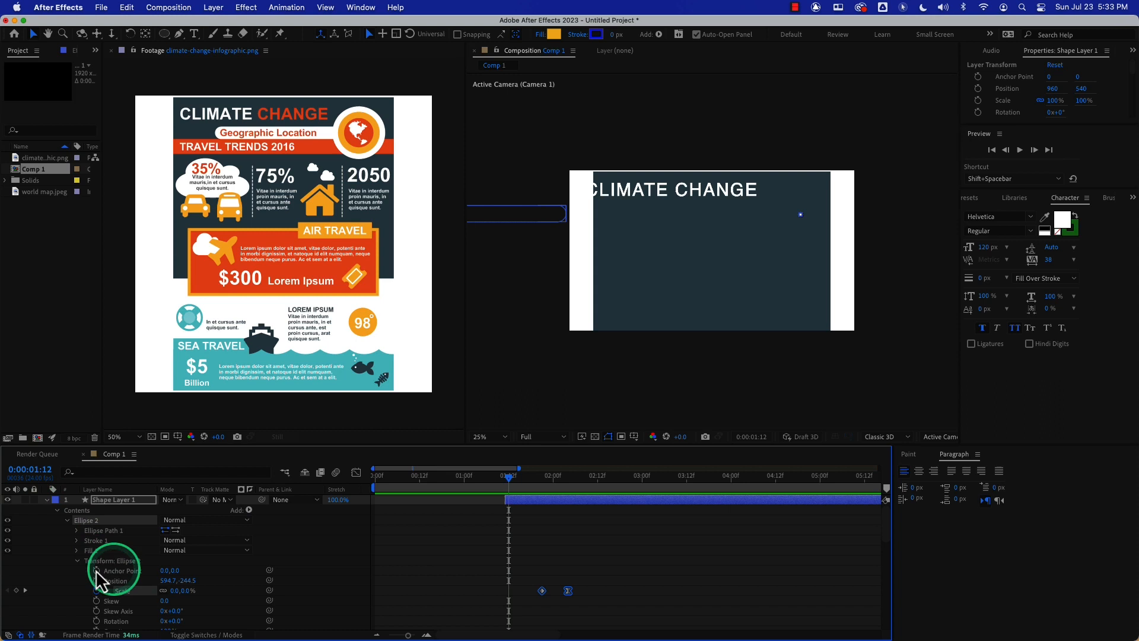
left_click(77, 561)
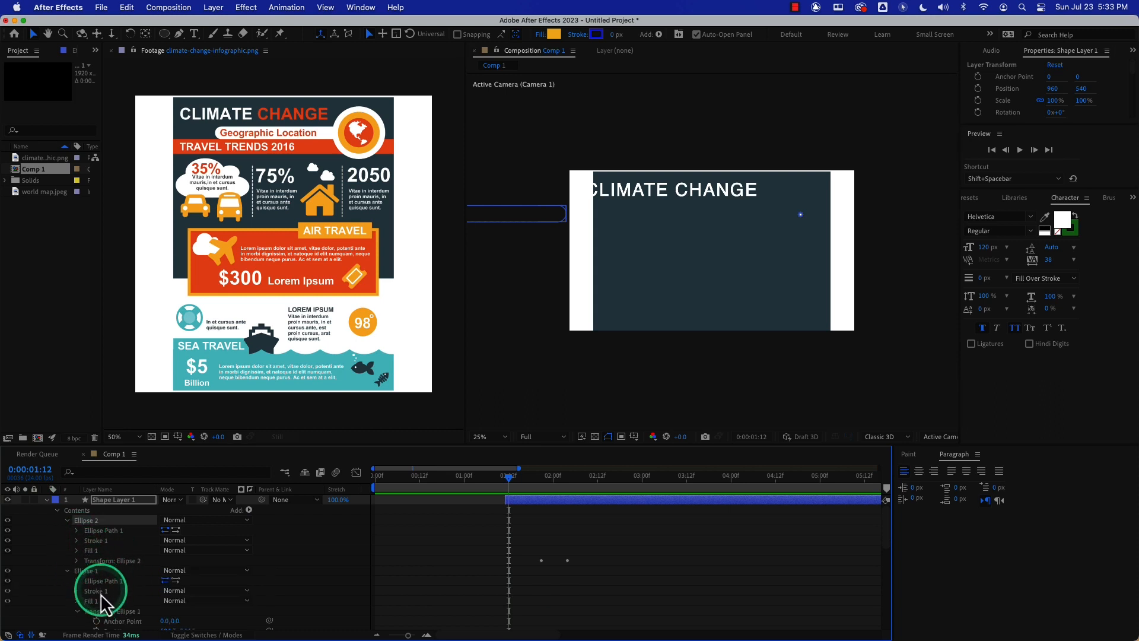
left_click(77, 601)
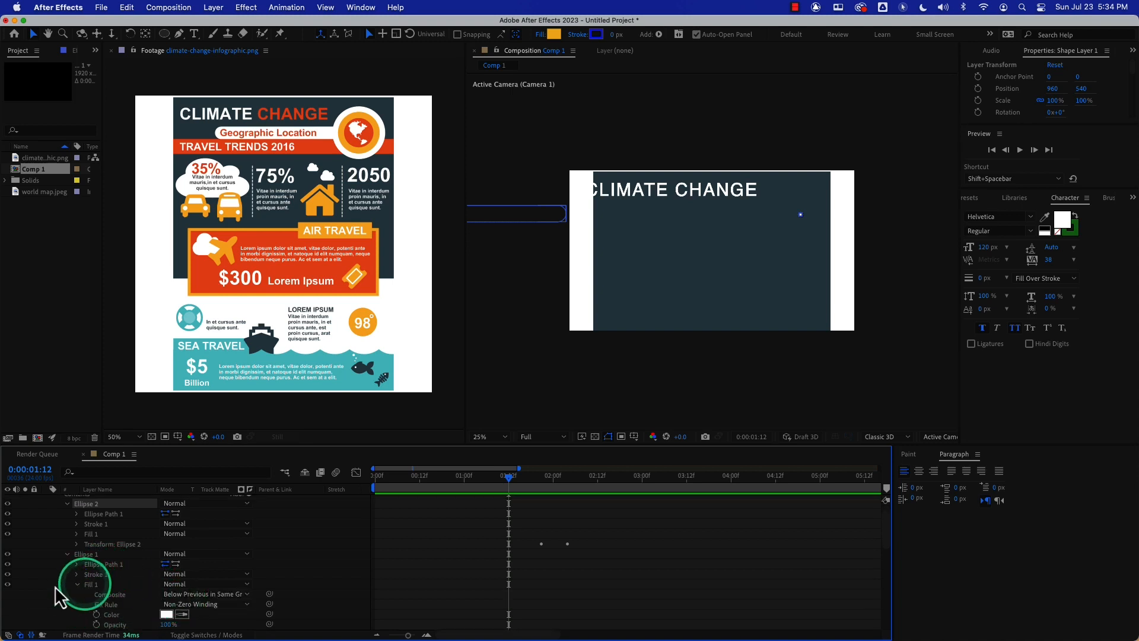
left_click(8, 585)
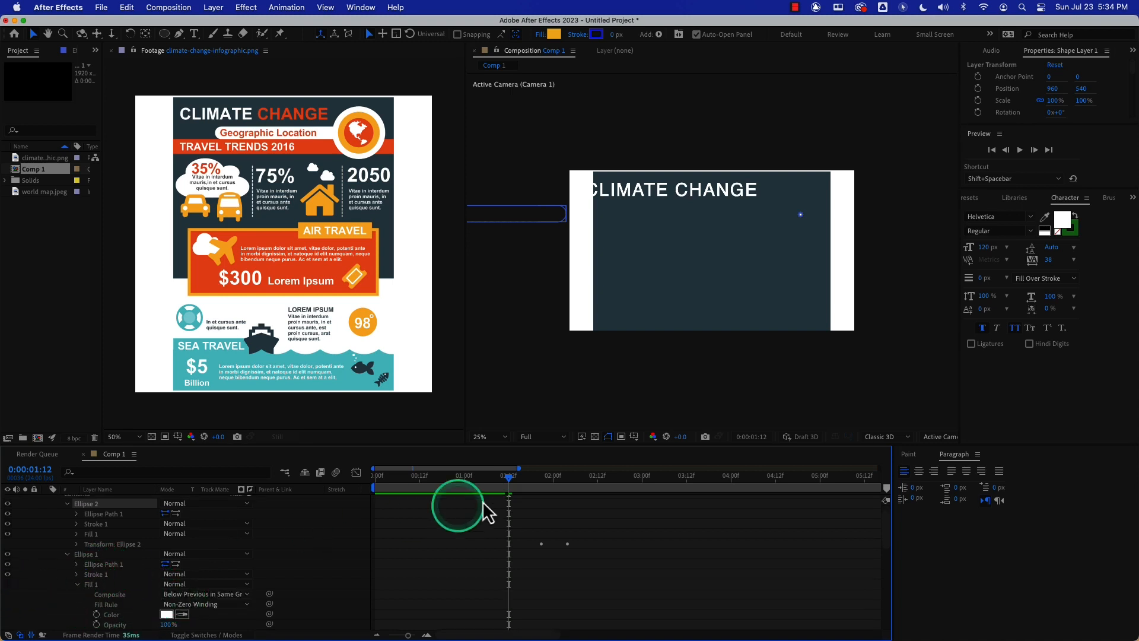
mouse_move(525, 479)
left_mouse_down()
mouse_move(553, 479)
mouse_move(536, 479)
left_mouse_up()
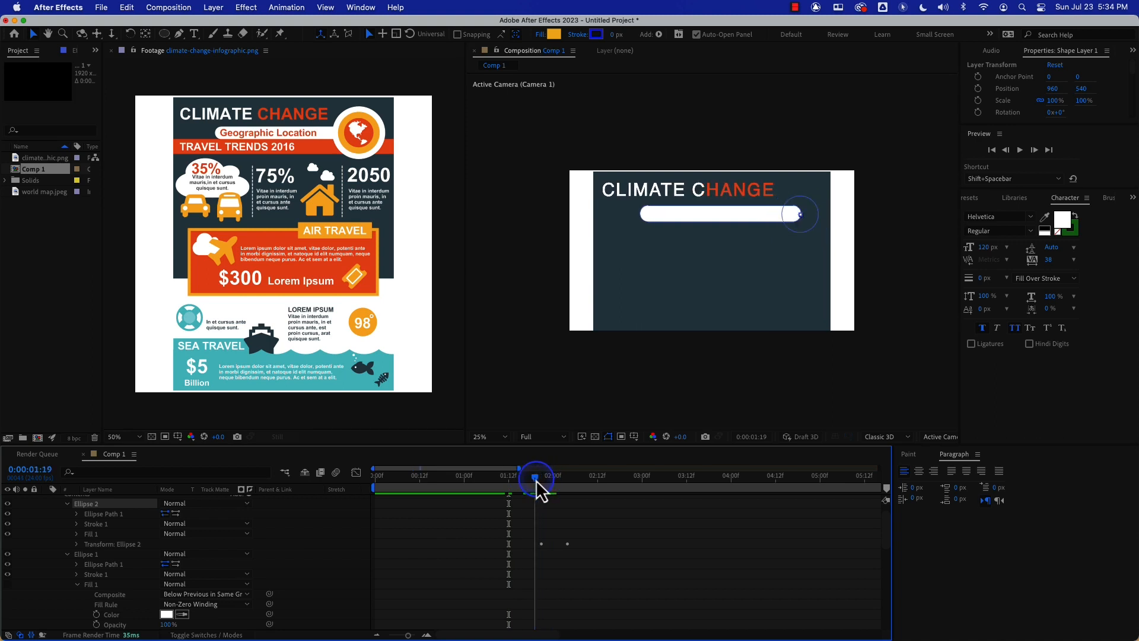
Set the Ellipse 1 stroke color to white (FFFFFF) and its stroke width to 51
left_click(77, 585)
left_click(77, 575)
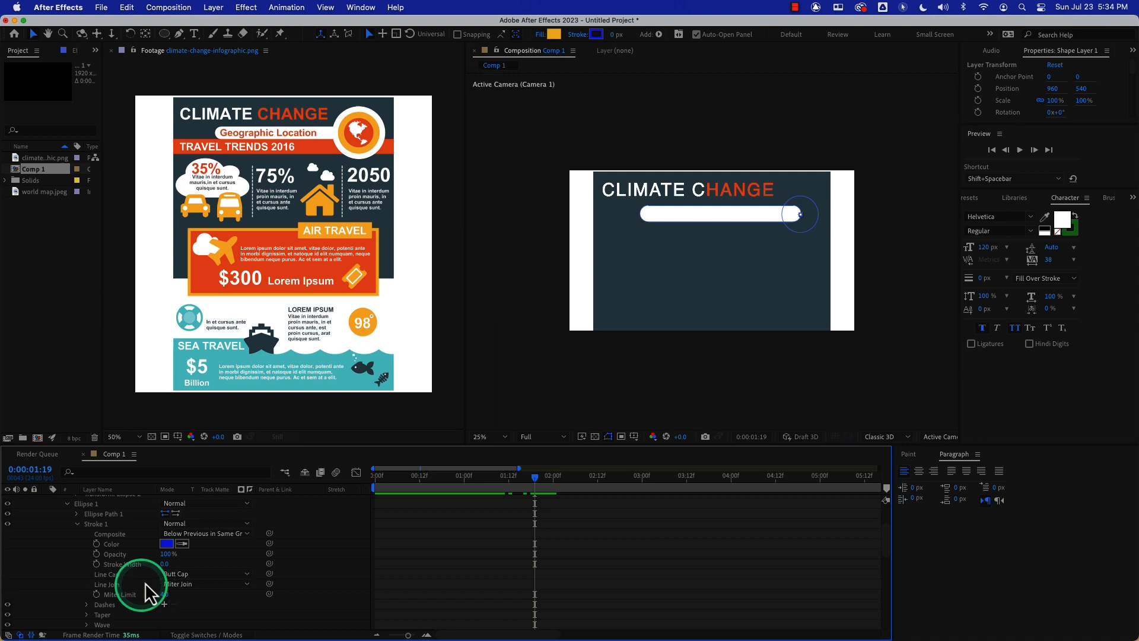
left_click(167, 543)
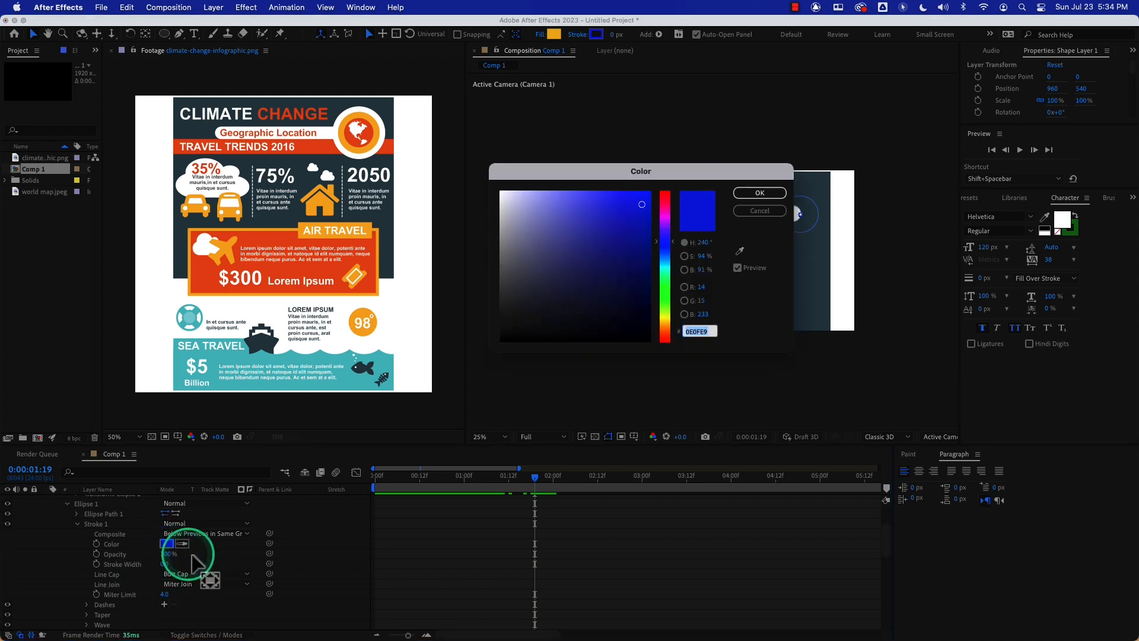
left_click_drag(544, 248, 490, 185)
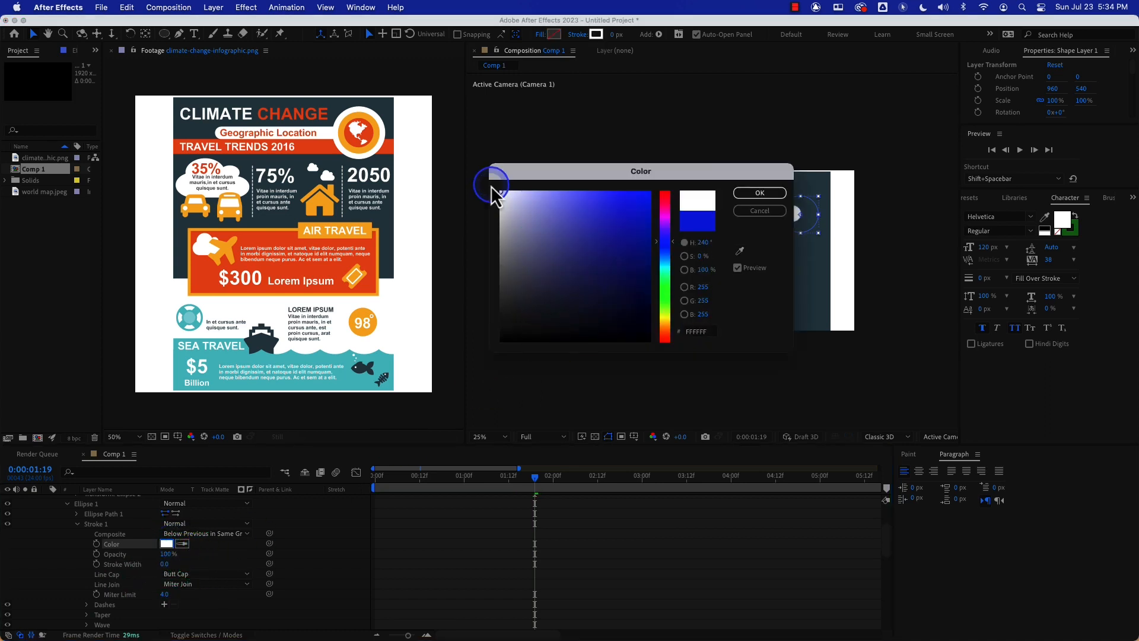
left_click(754, 192)
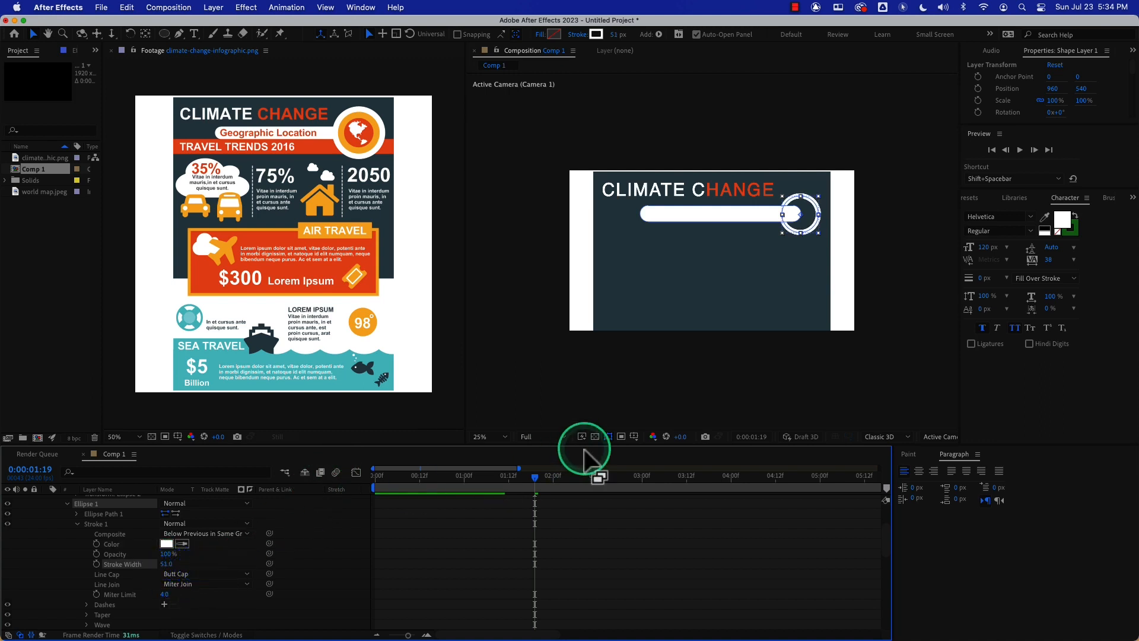
Try an Ellipse 1 stroke width of 71 with both circles visible and preview the pop-in
left_click_drag(534, 478, 565, 478)
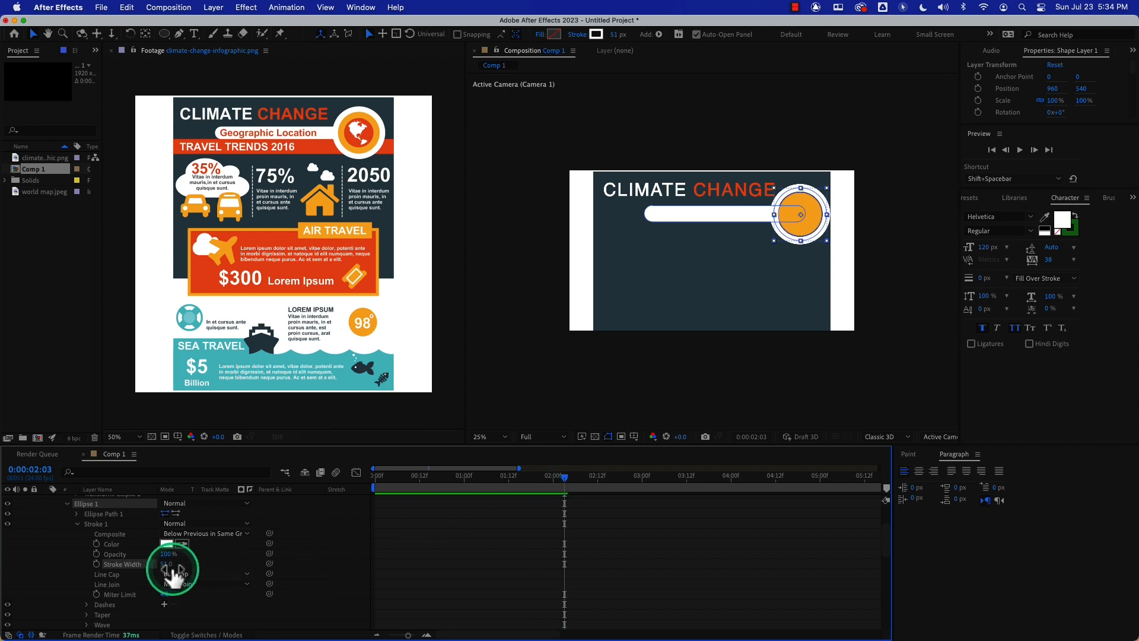
left_click_drag(167, 564, 172, 565)
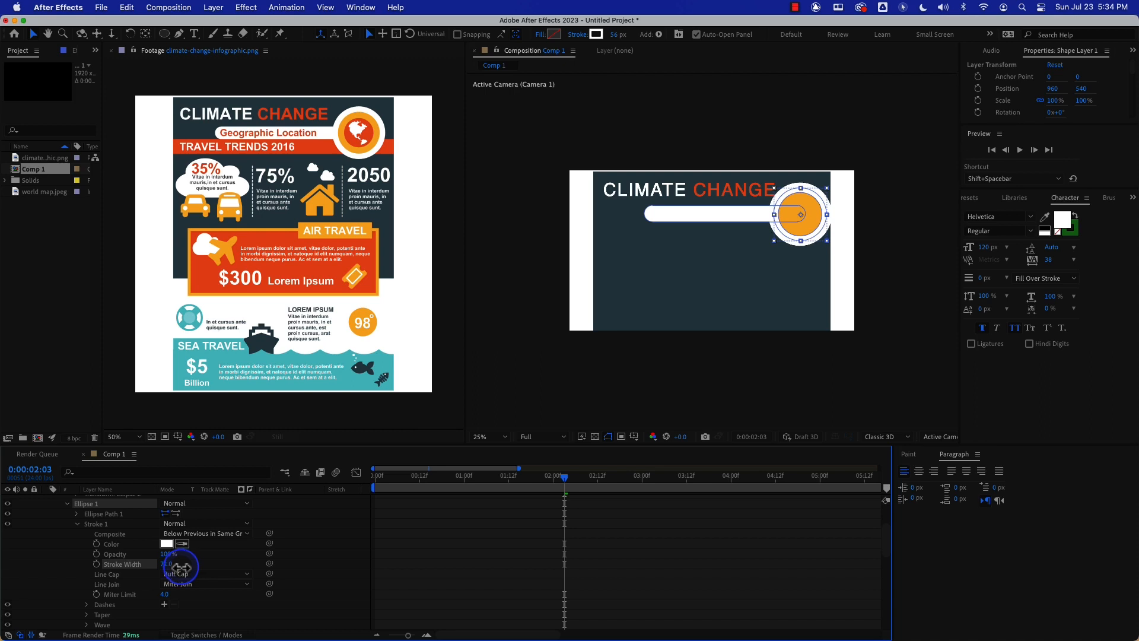
left_click_drag(565, 478, 489, 482)
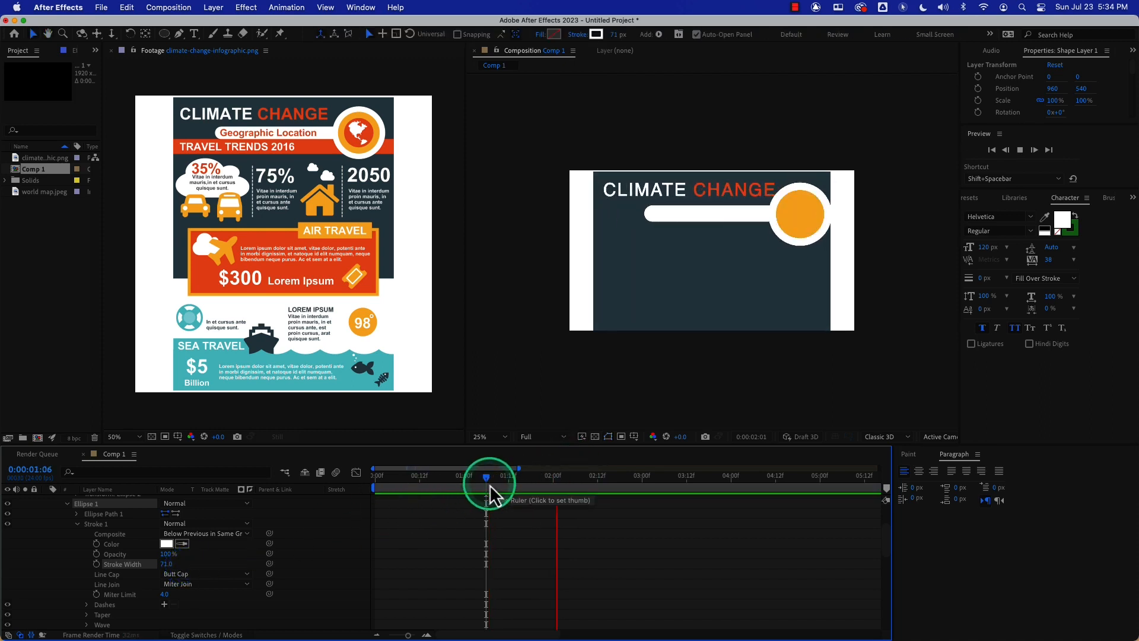
key("space")
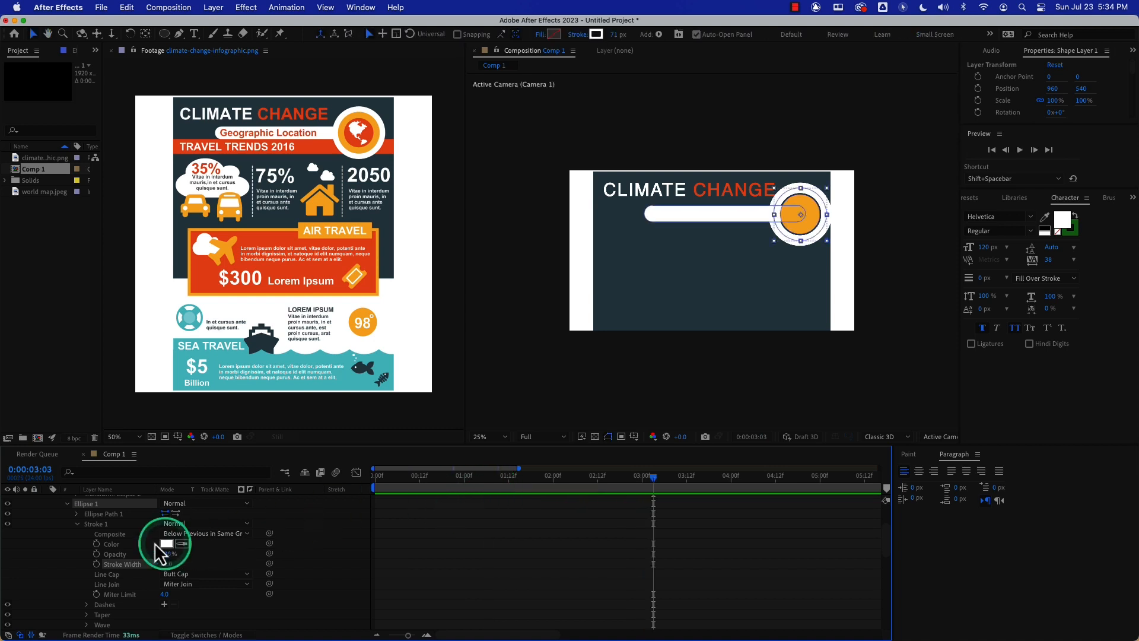
Undo the Ellipse 1 stroke width and color changes and the hiding of its fill, and scrub to 0:00:01:17
key("super+z")
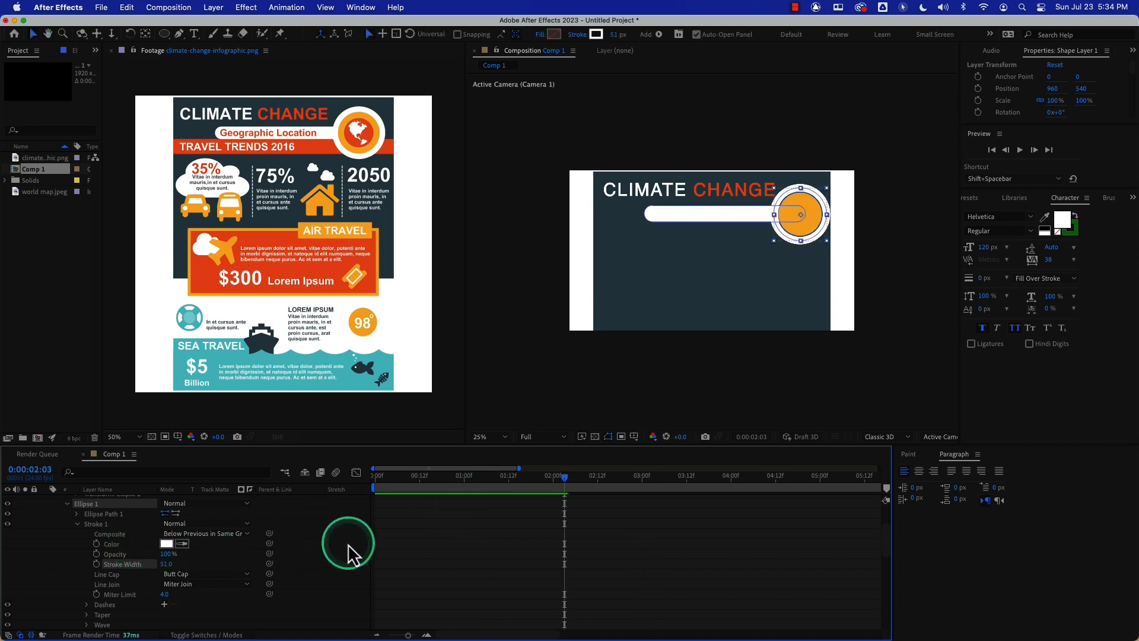
key("super+z")
key("super+z")
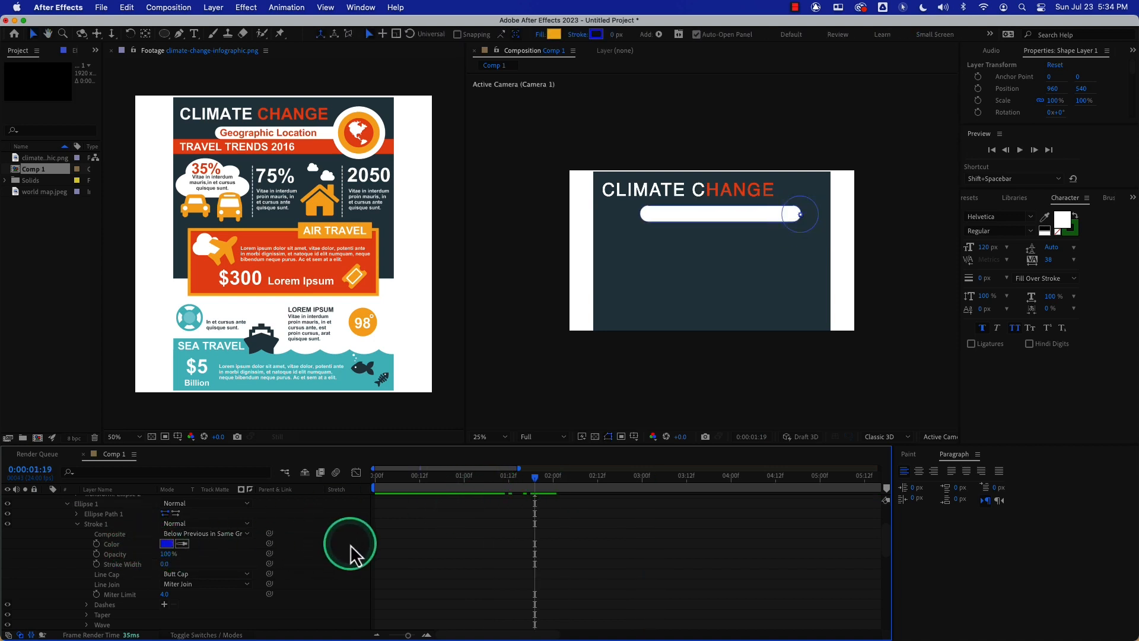
key("super+z")
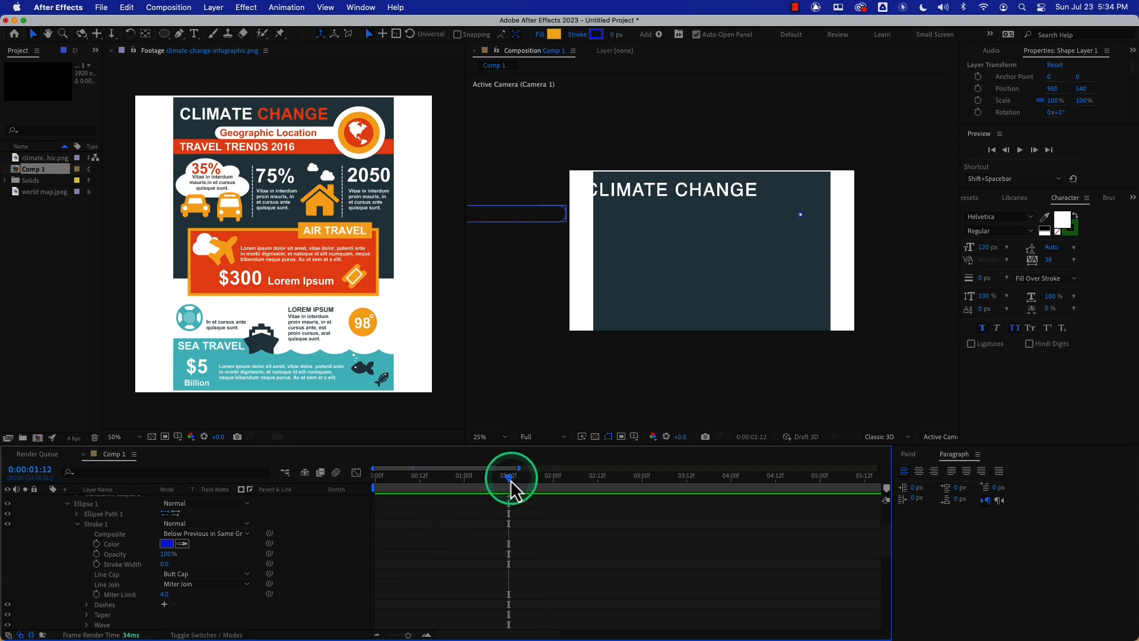
mouse_move(510, 482)
left_mouse_down()
mouse_move(575, 484)
mouse_move(517, 482)
mouse_move(552, 483)
mouse_move(527, 483)
left_mouse_up()
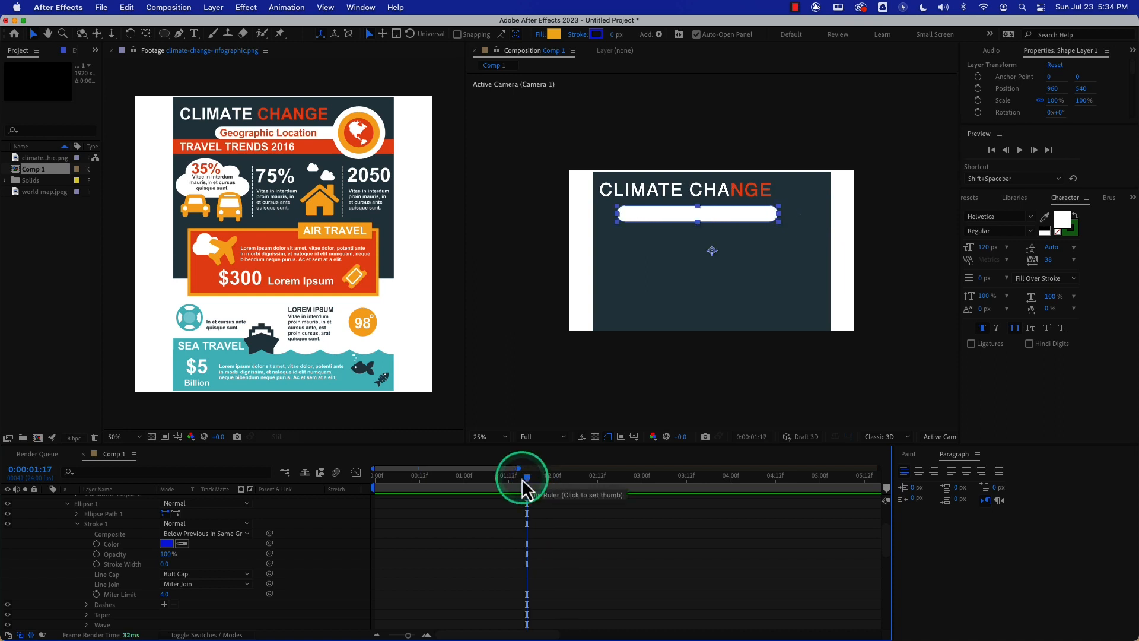
Preview the title, bar and circle animation from 0:00:01:00 and scrub to 0:00:02:08
key("space")
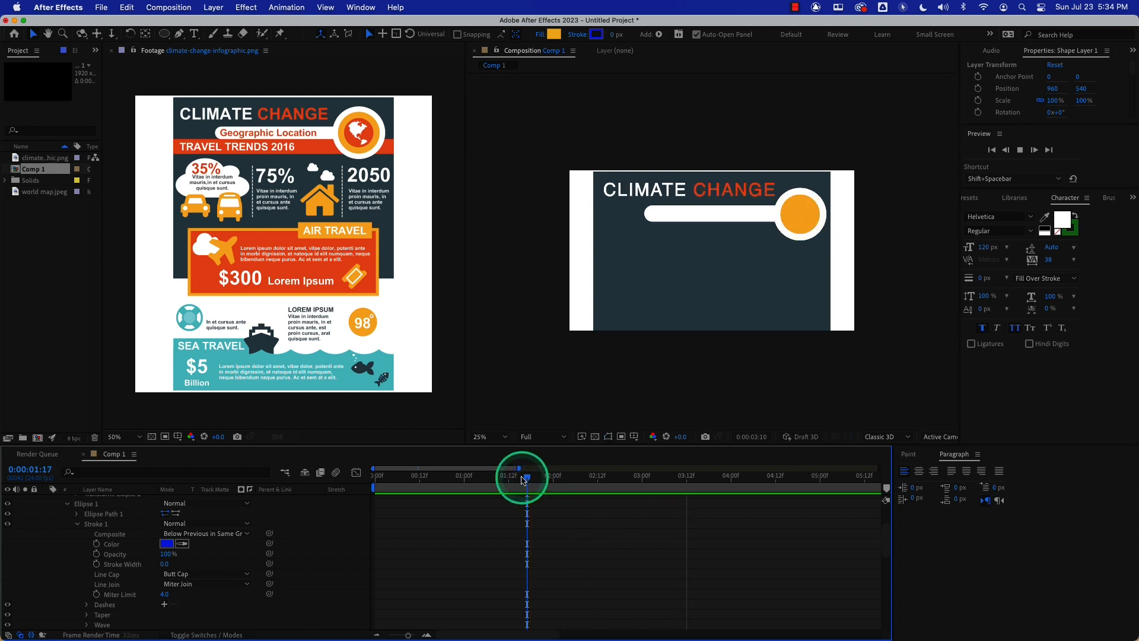
left_click_drag(508, 482, 466, 482)
key("space")
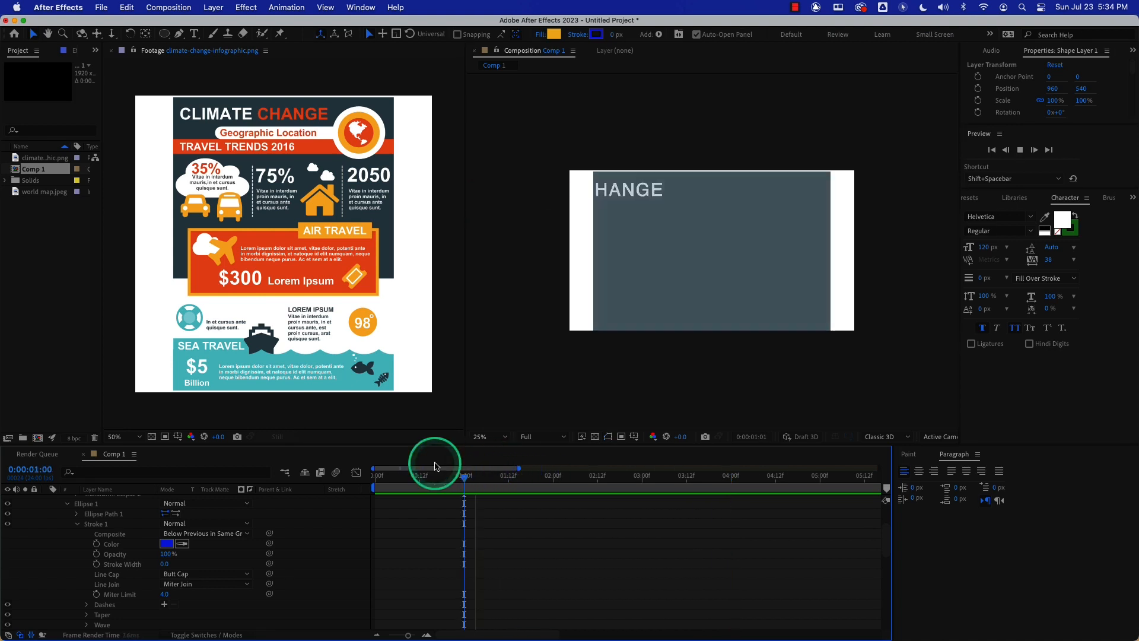
key("space")
mouse_move(579, 478)
left_mouse_down()
mouse_move(510, 479)
mouse_move(584, 481)
left_mouse_up()
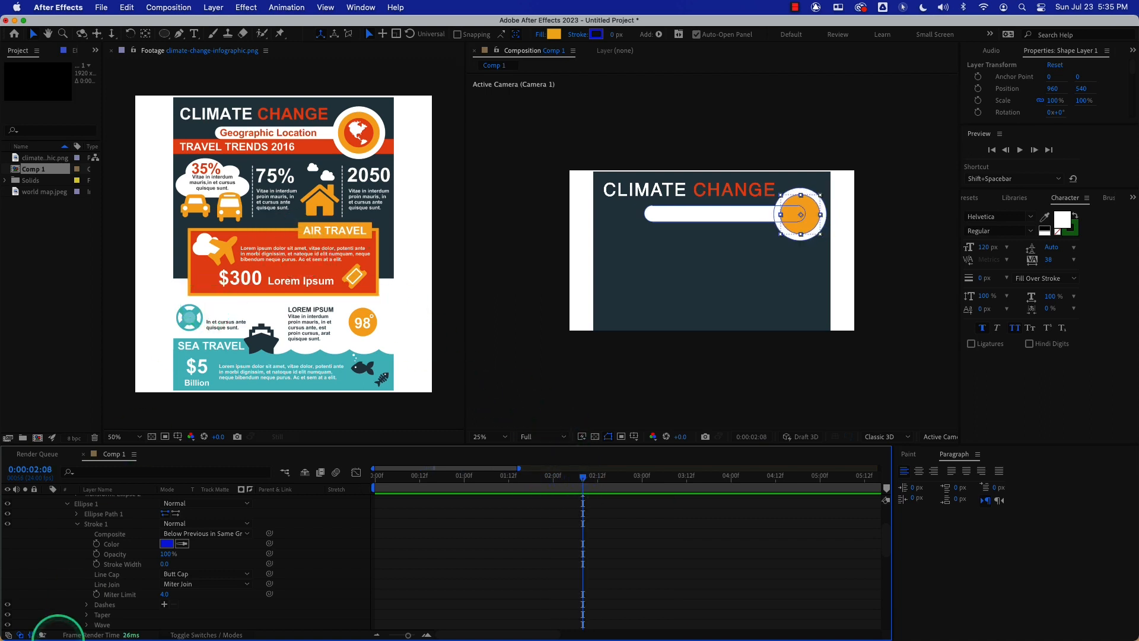
Collapse Shape Layer 1's properties and add world map.jpeg to the composition above all other layers
scroll(113, 623, "up", 4)
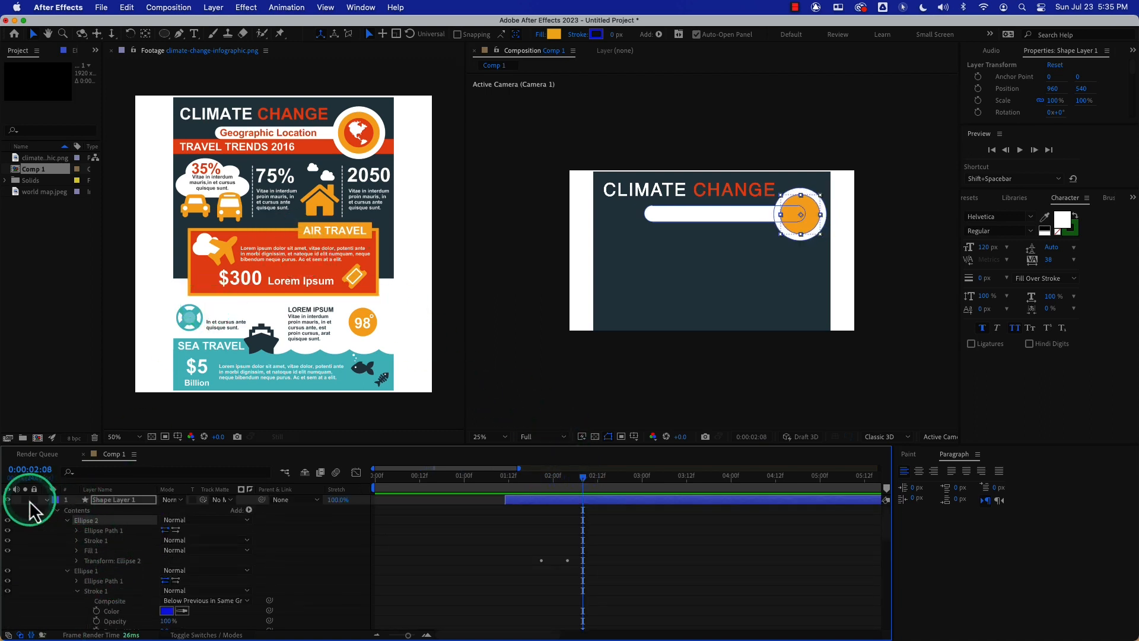
left_click(48, 501)
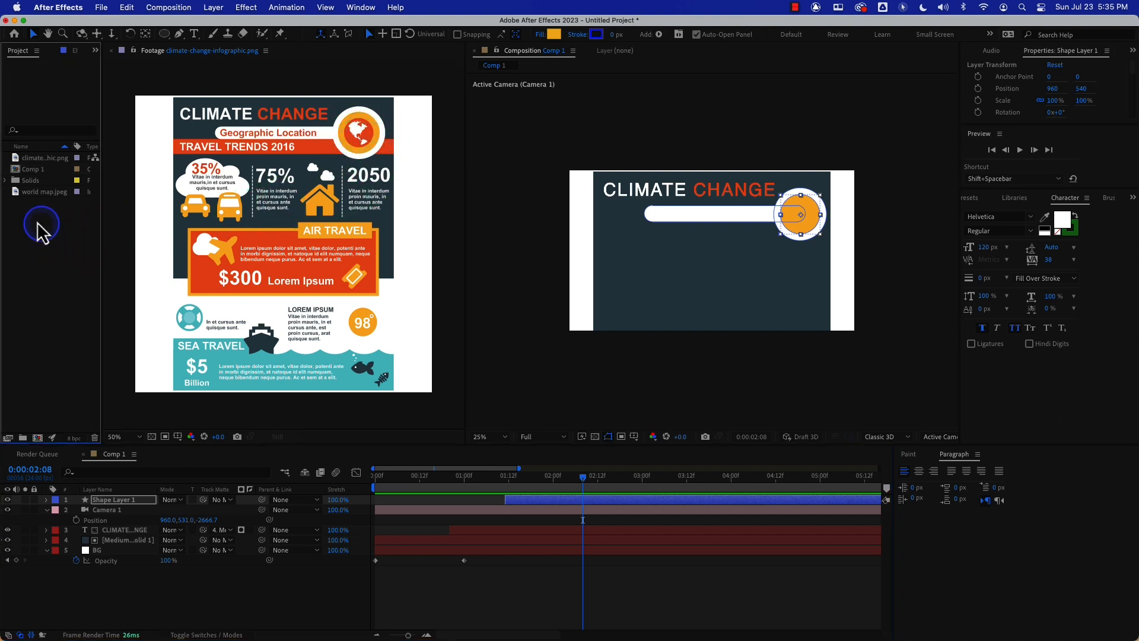
left_click(28, 192)
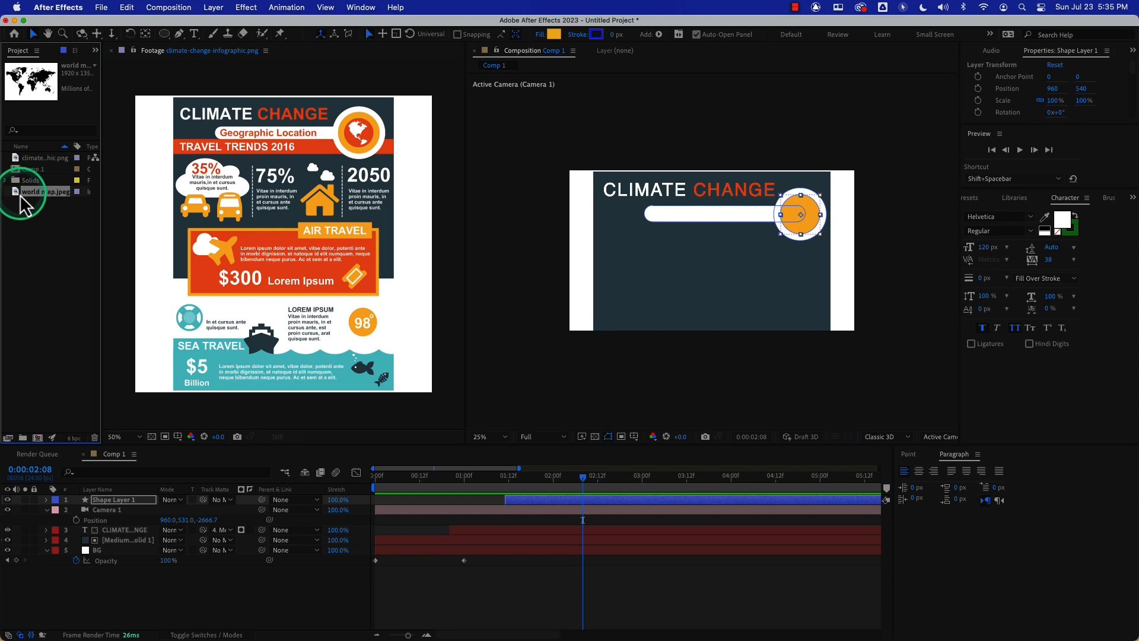
left_click_drag(26, 193, 715, 282)
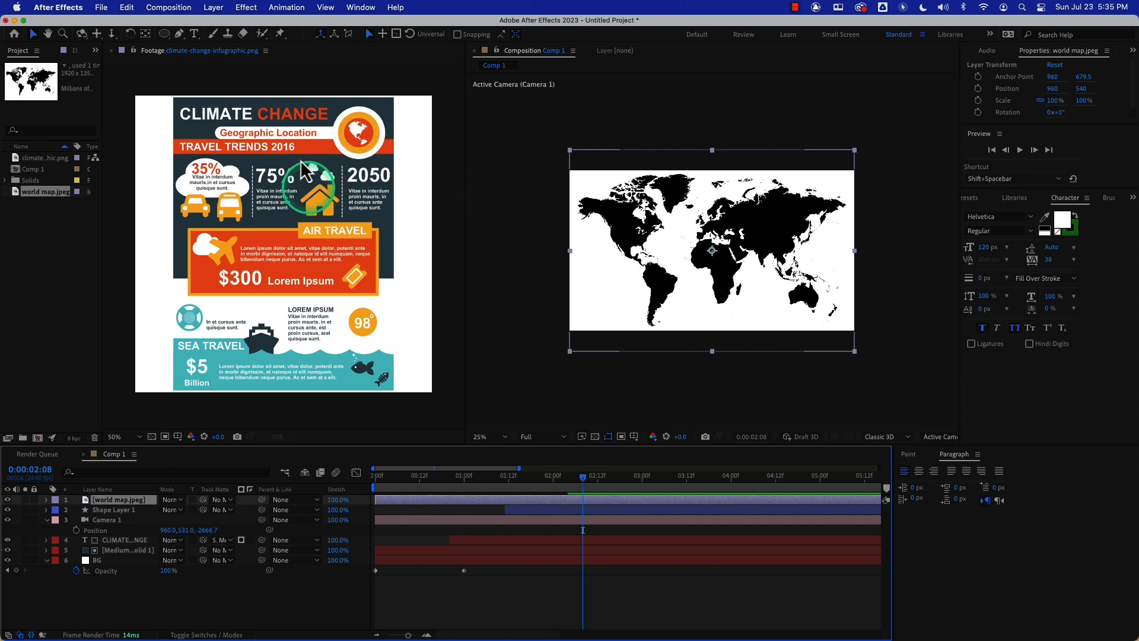
Apply a Tint effect to the world map, mapping white to the infographic's orange-red and black to white, both sampled from the reference image
left_click(246, 8)
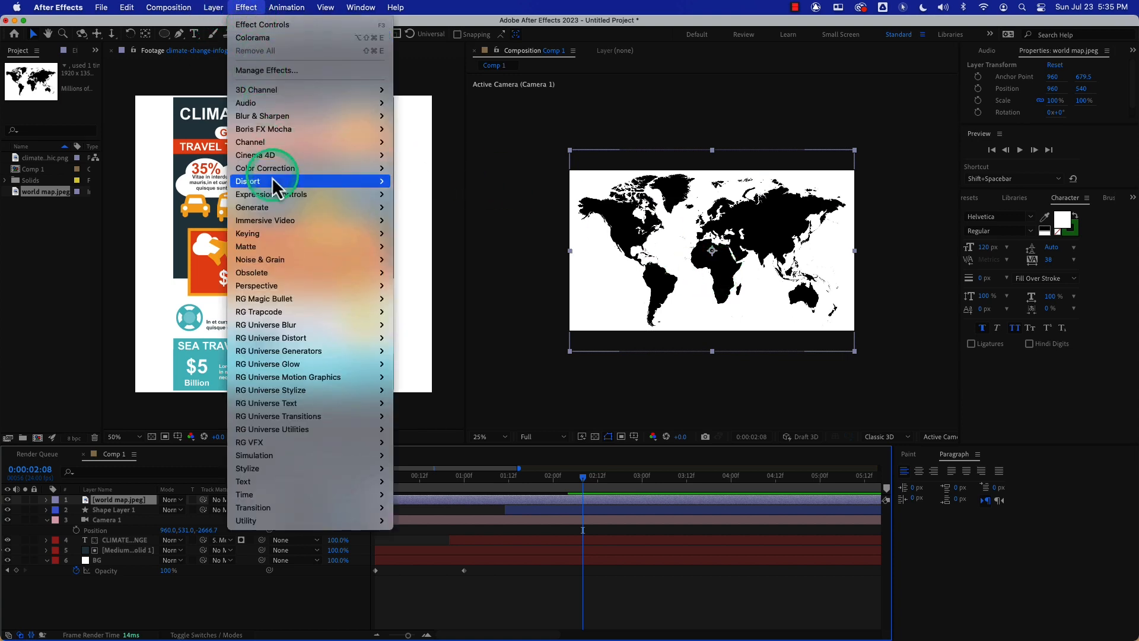
left_click(288, 169)
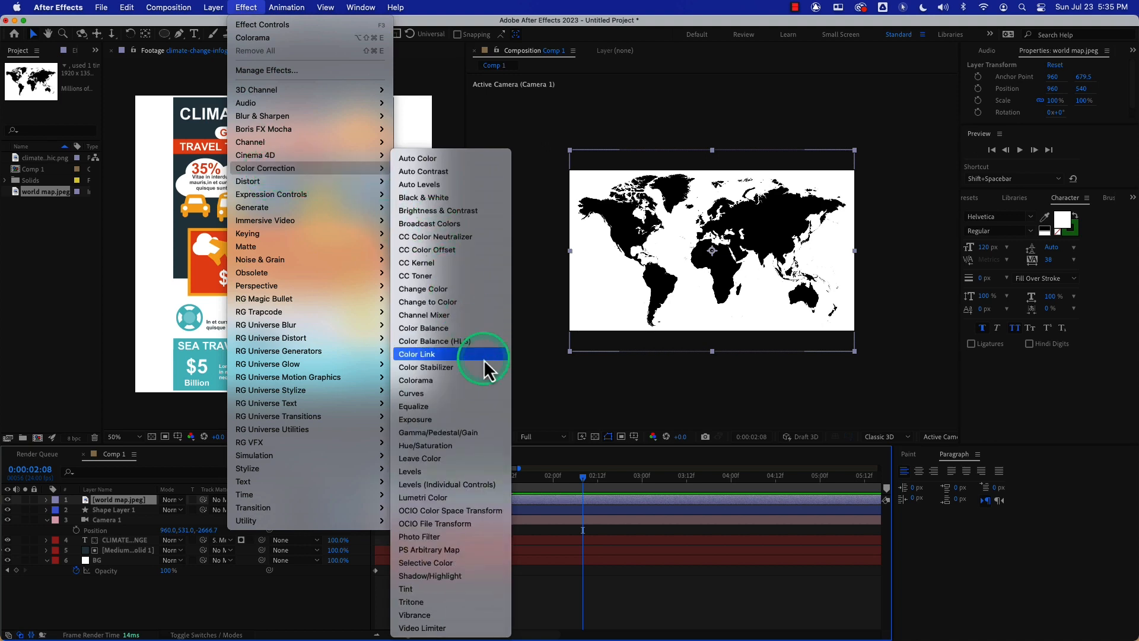
left_click(458, 599)
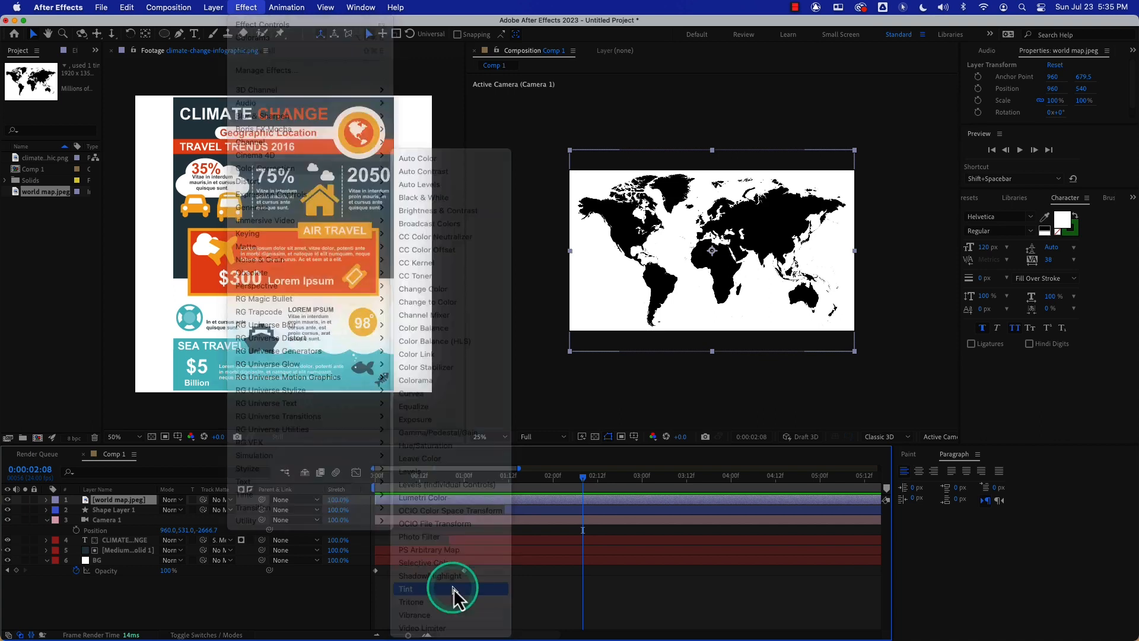
left_click_drag(101, 310, 179, 320)
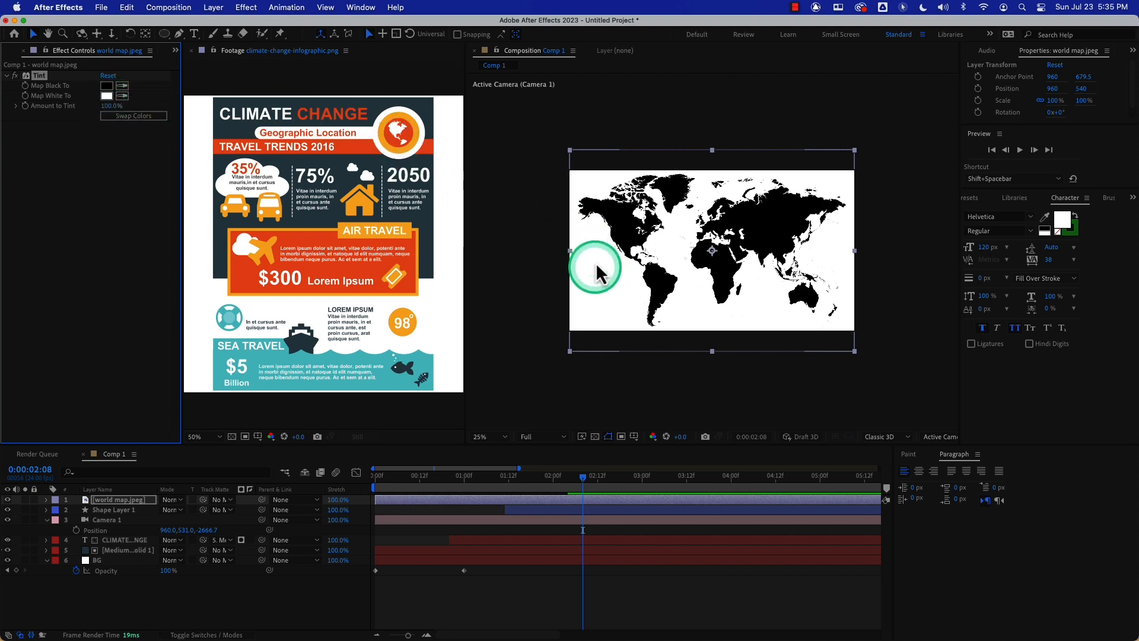
left_click(124, 94)
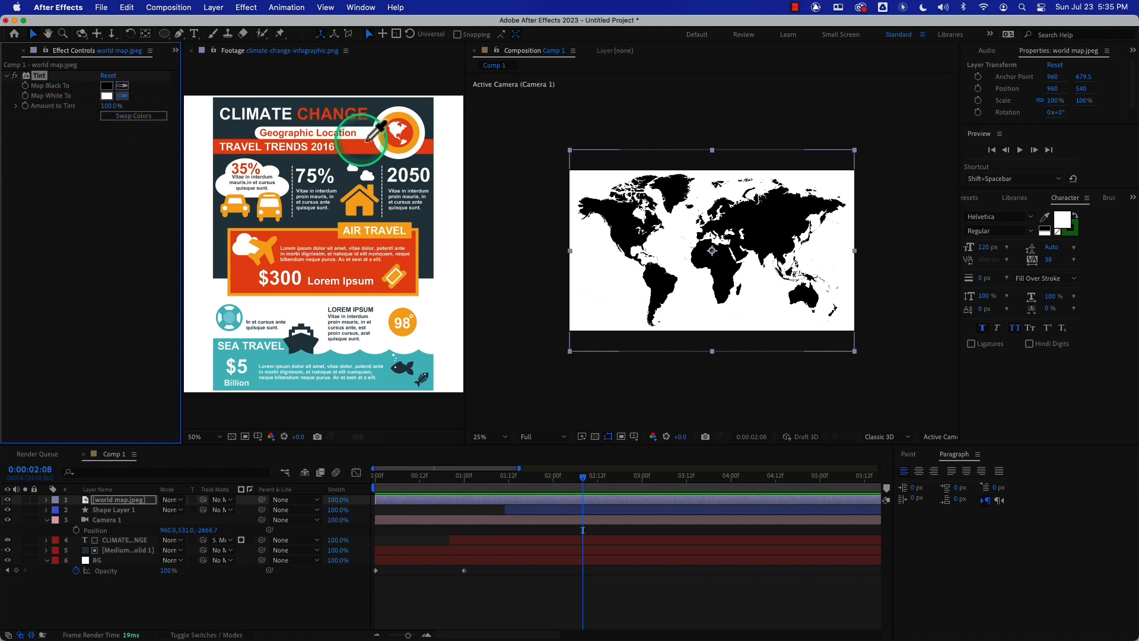
left_click(393, 136)
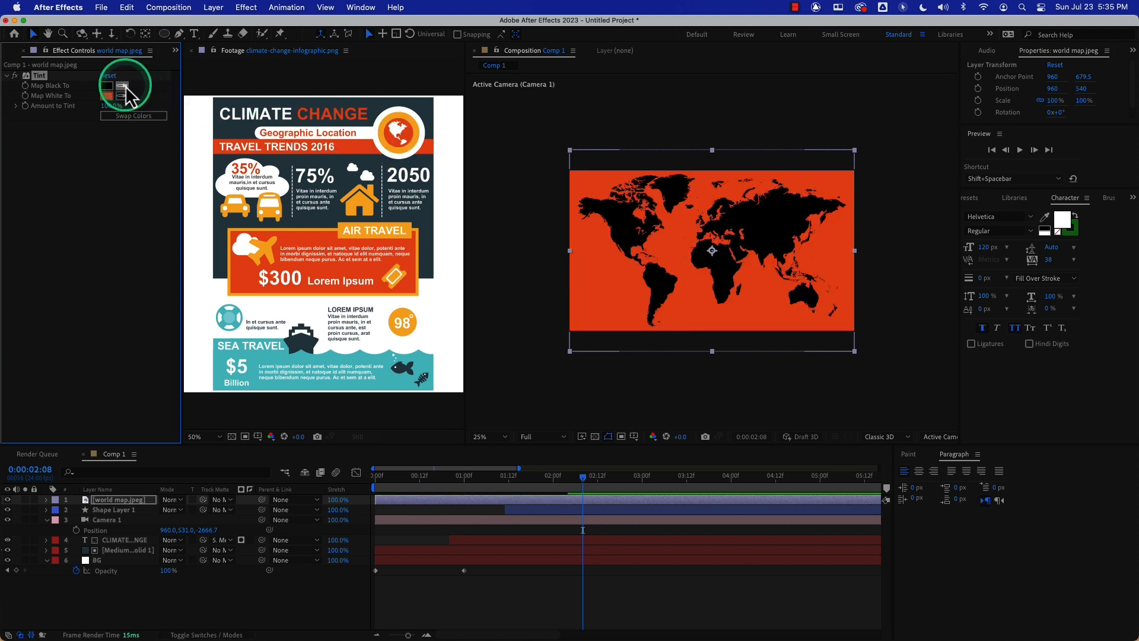
left_click(369, 136)
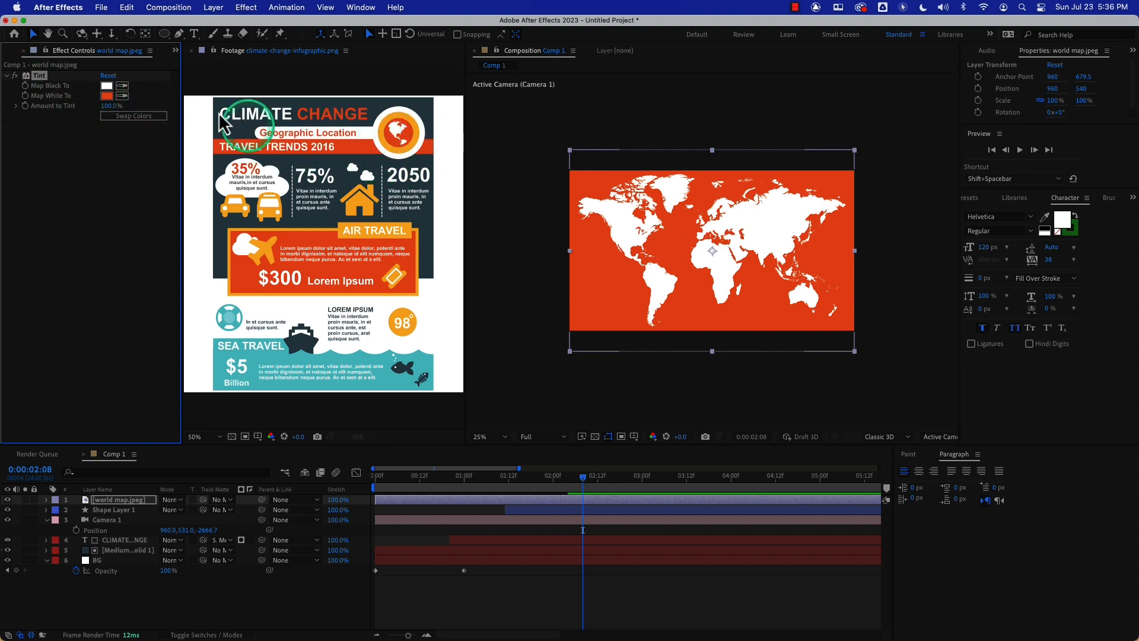
Apply the CC Sphere effect to the world map layer to wrap it into a globe
left_click(245, 7)
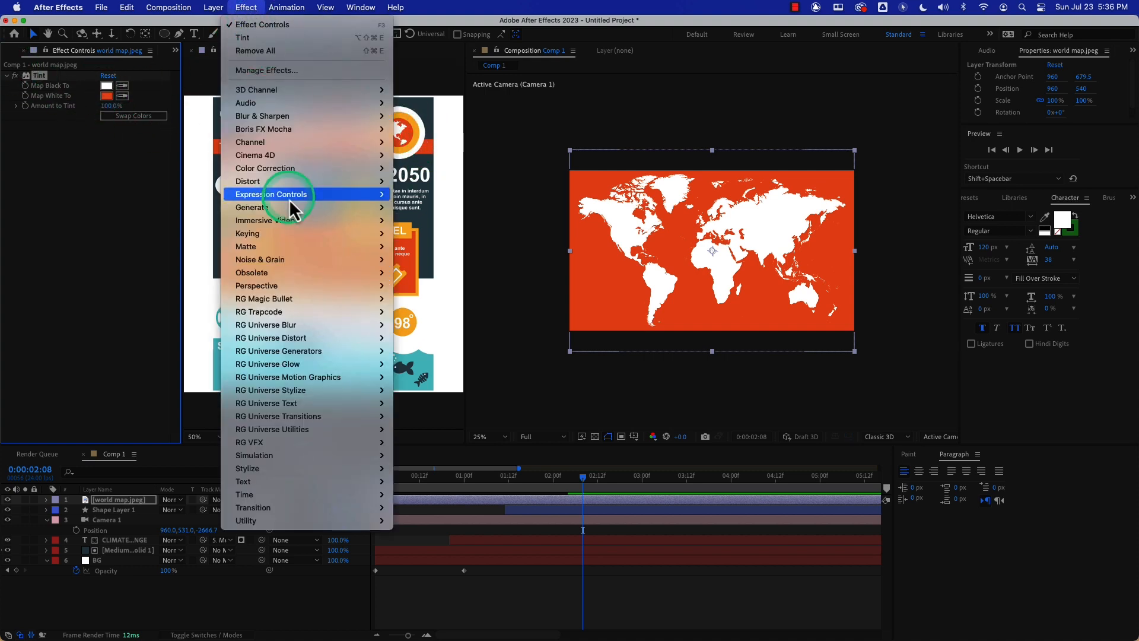
mouse_move(305, 291)
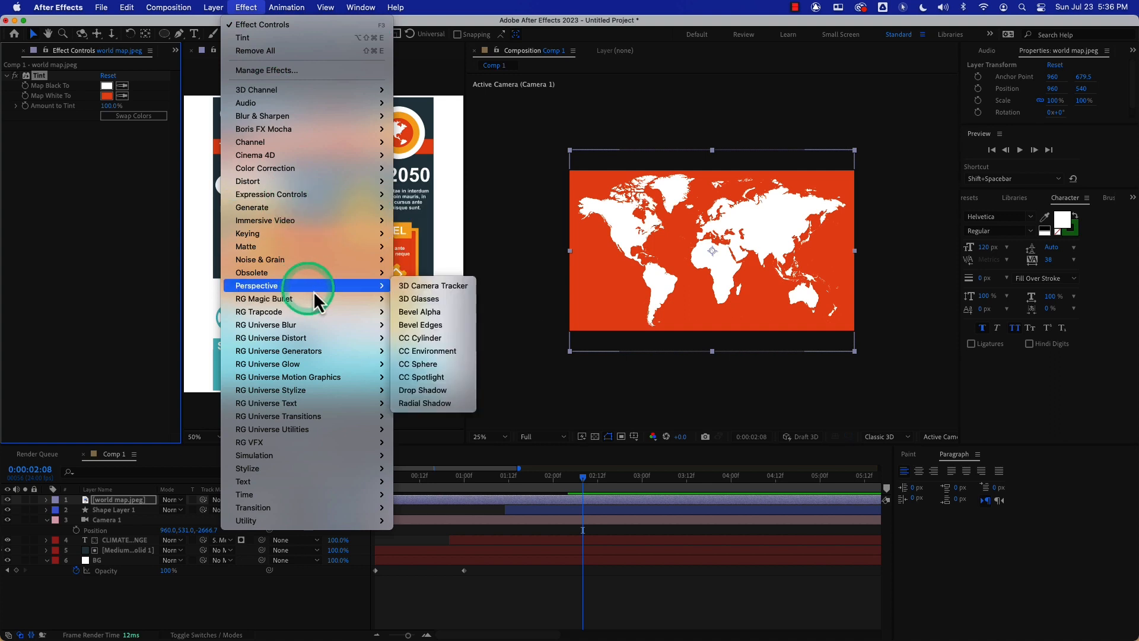
left_click(430, 364)
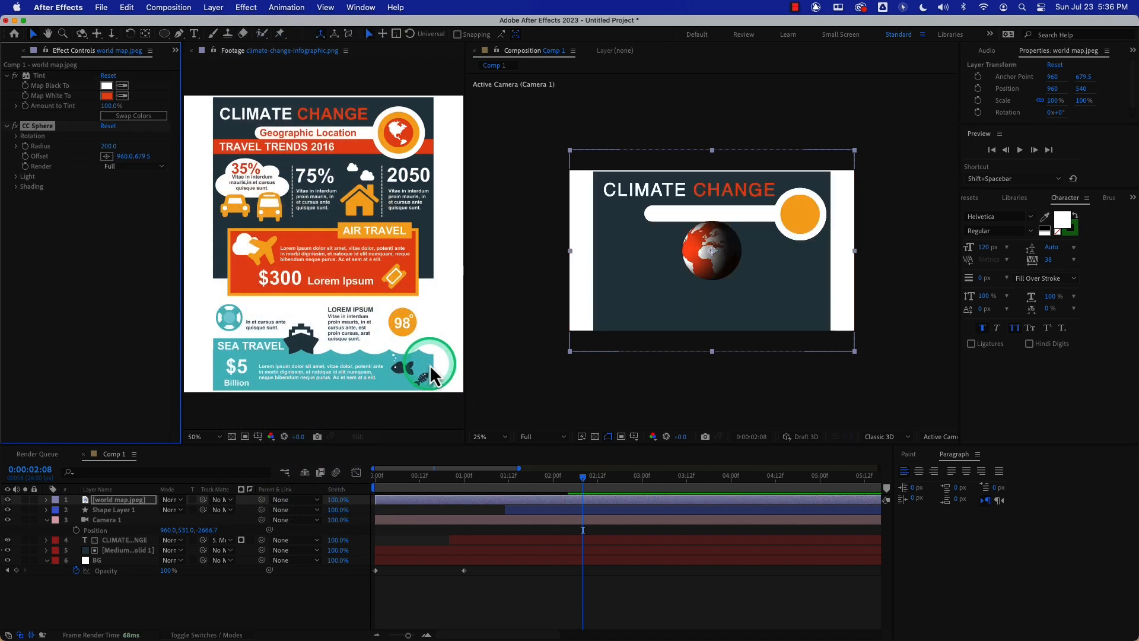
left_click(568, 289)
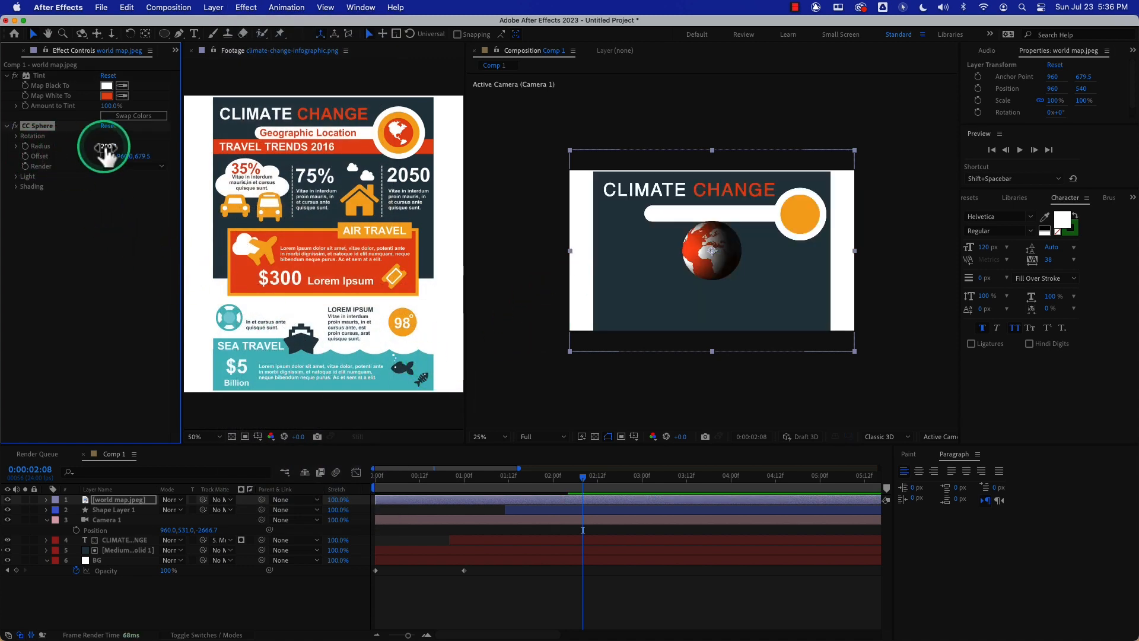
Set the CC Sphere radius to 100 and centre the globe on the orange circle at position 1556, 292
left_click_drag(109, 148, 98, 147)
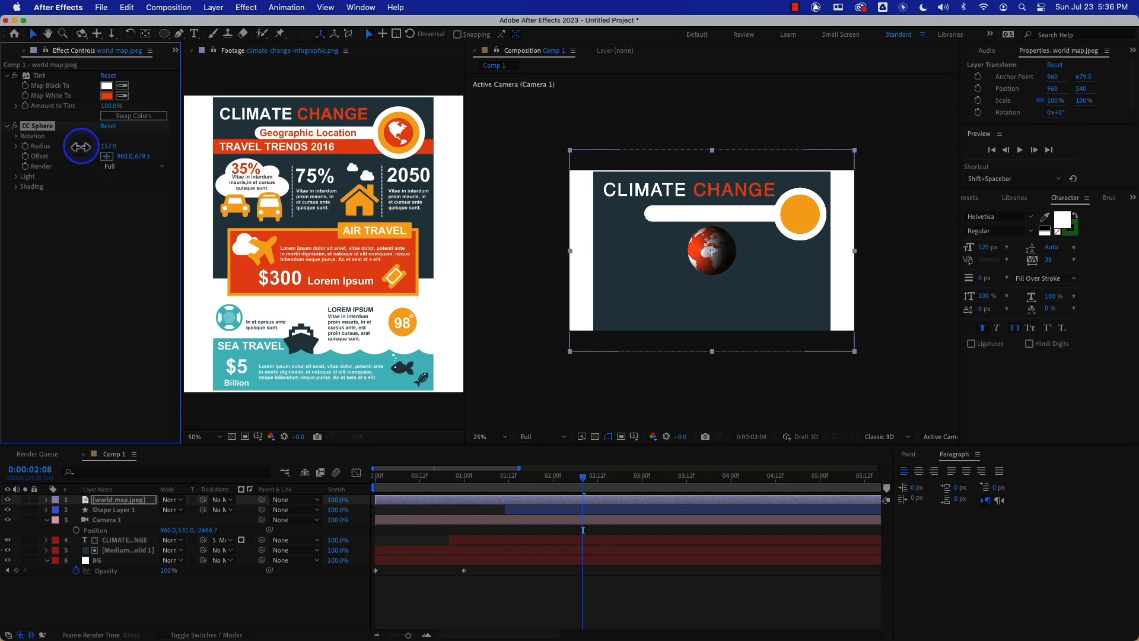
left_click_drag(727, 252, 803, 223)
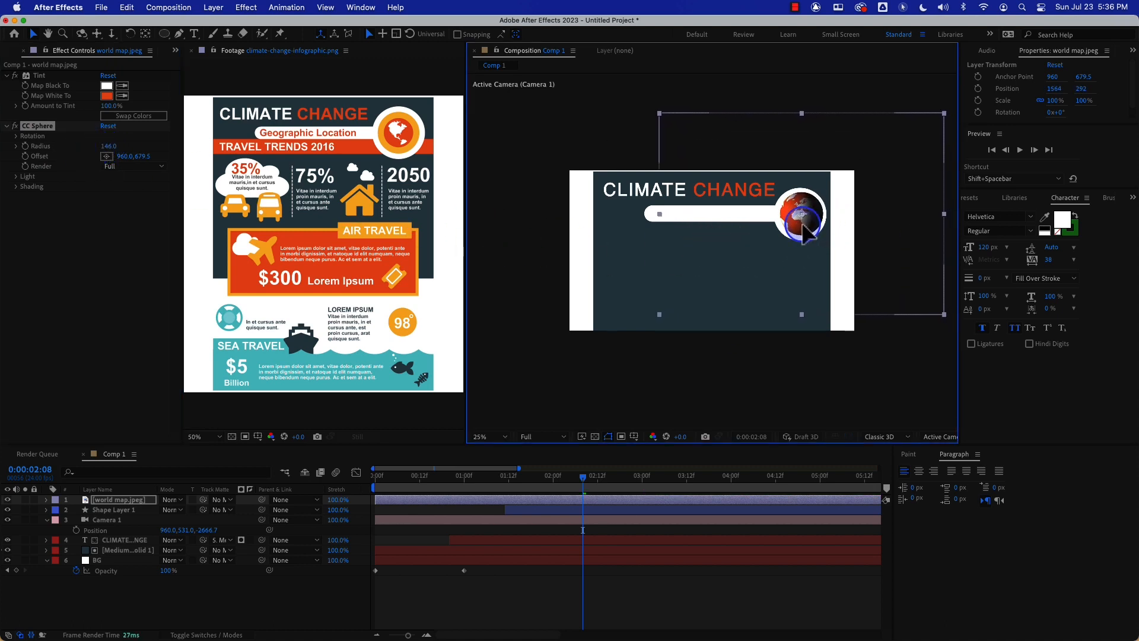
left_click(110, 147)
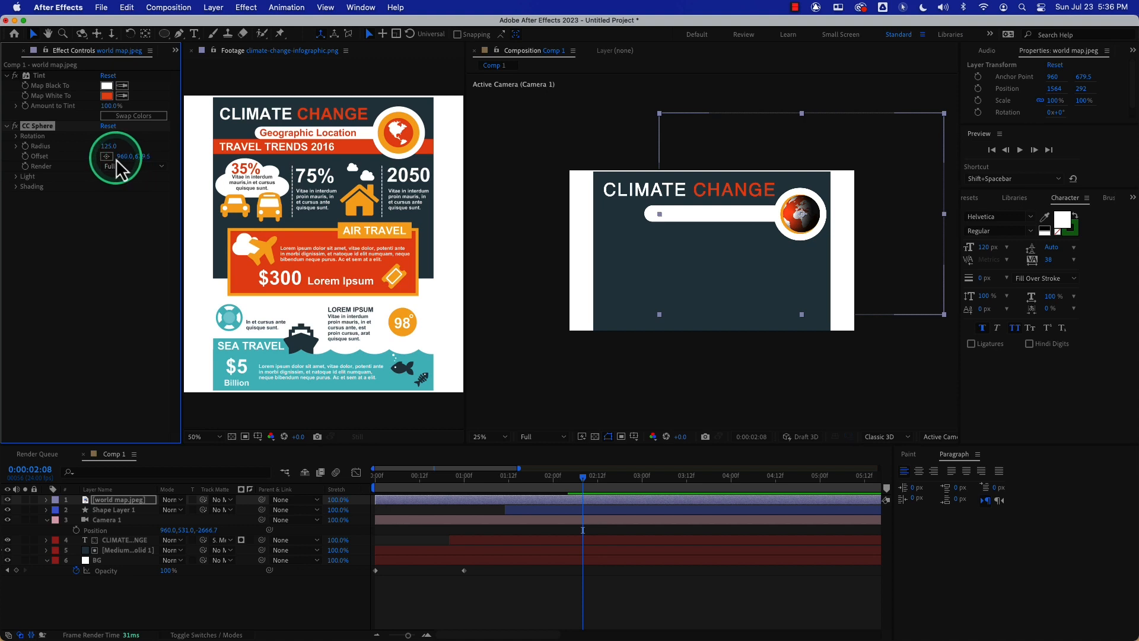
left_click(108, 147)
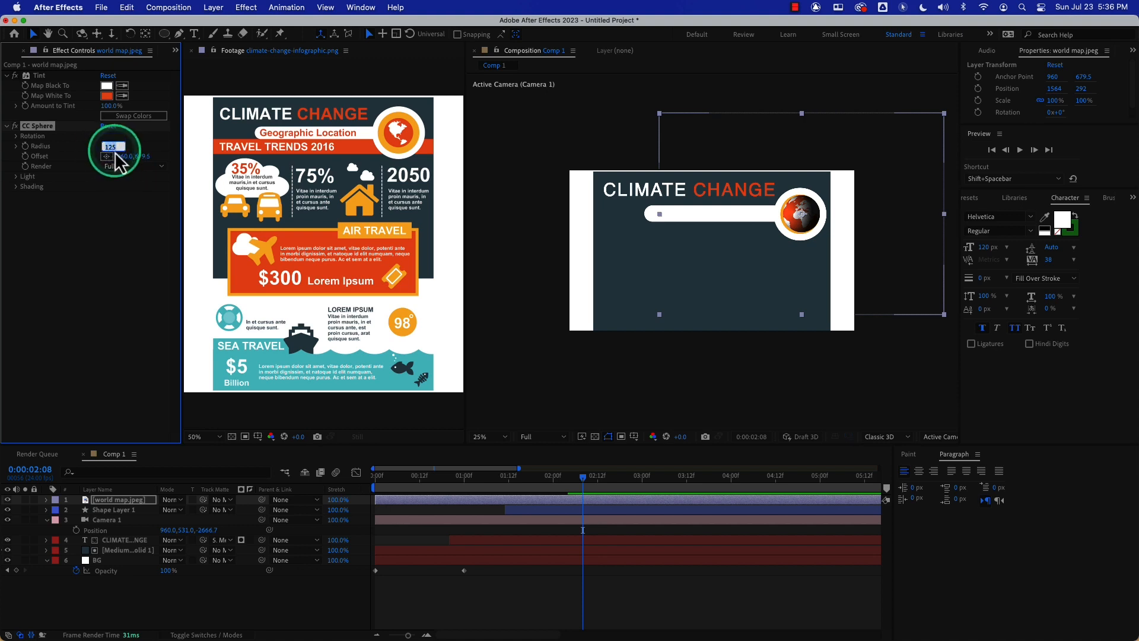
key("Return")
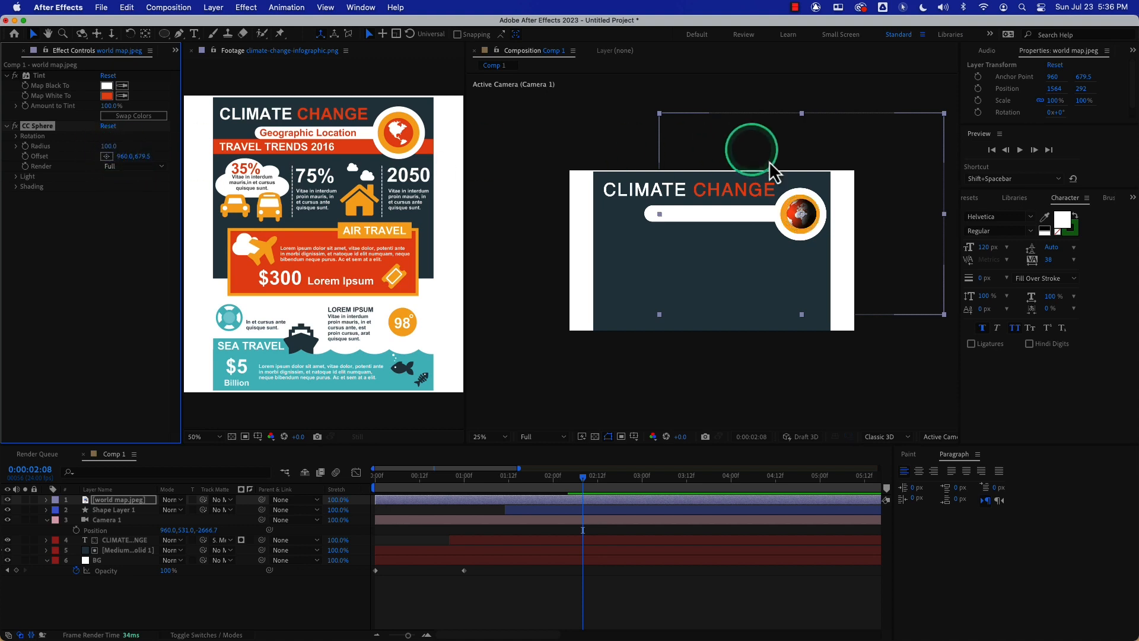
left_click_drag(805, 222, 803, 222)
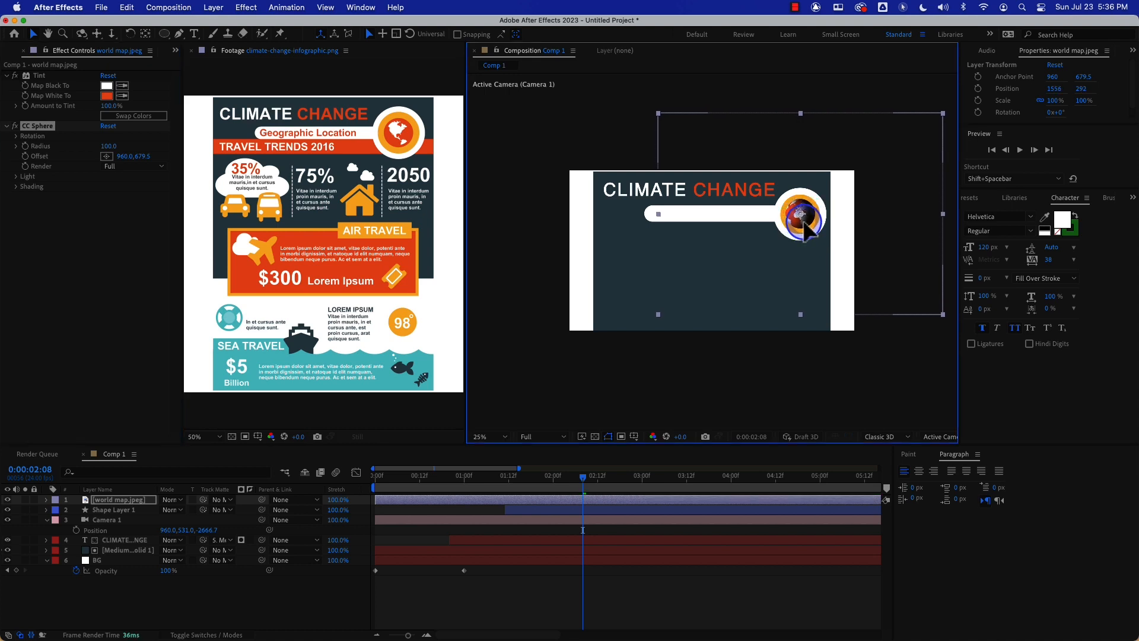
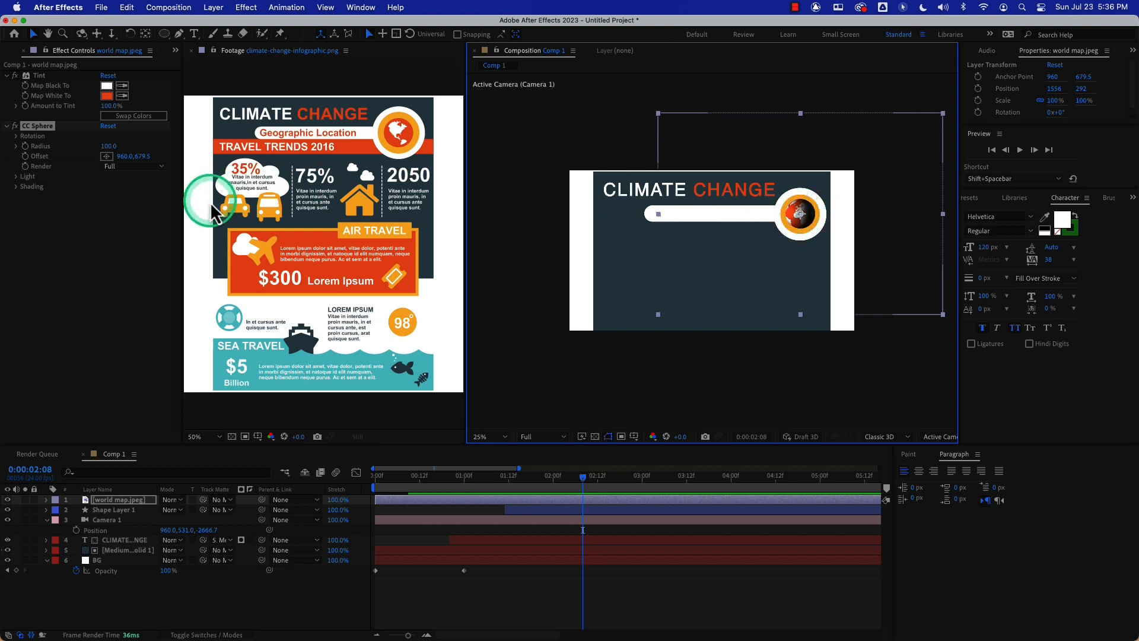
Raise the CC Sphere Light Height to 80
left_click(18, 177)
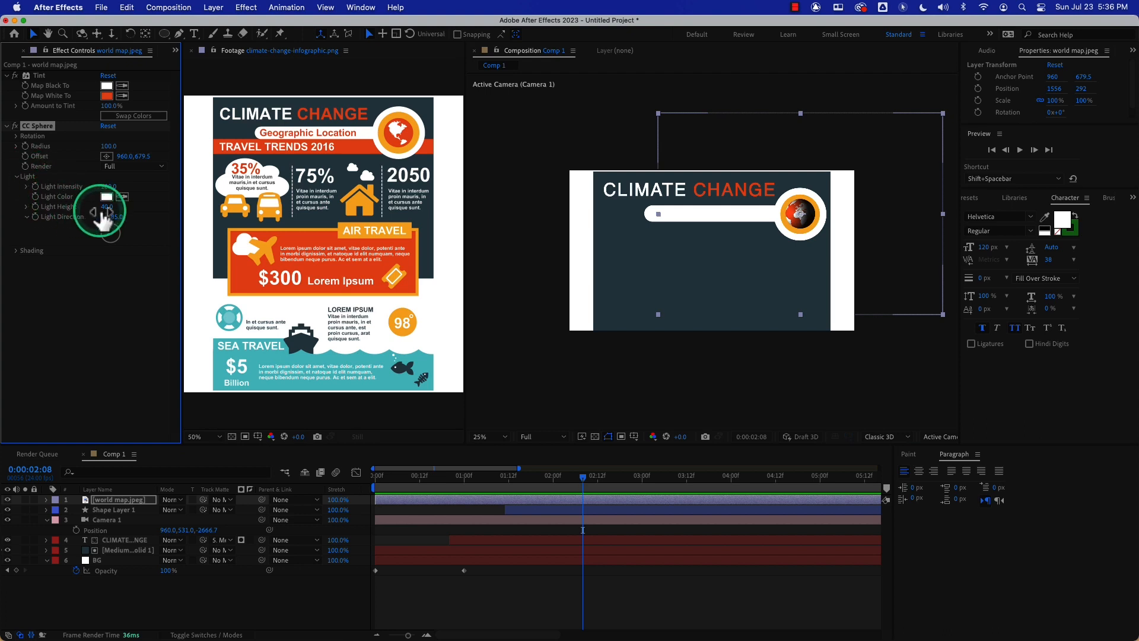
left_click_drag(107, 209, 116, 207)
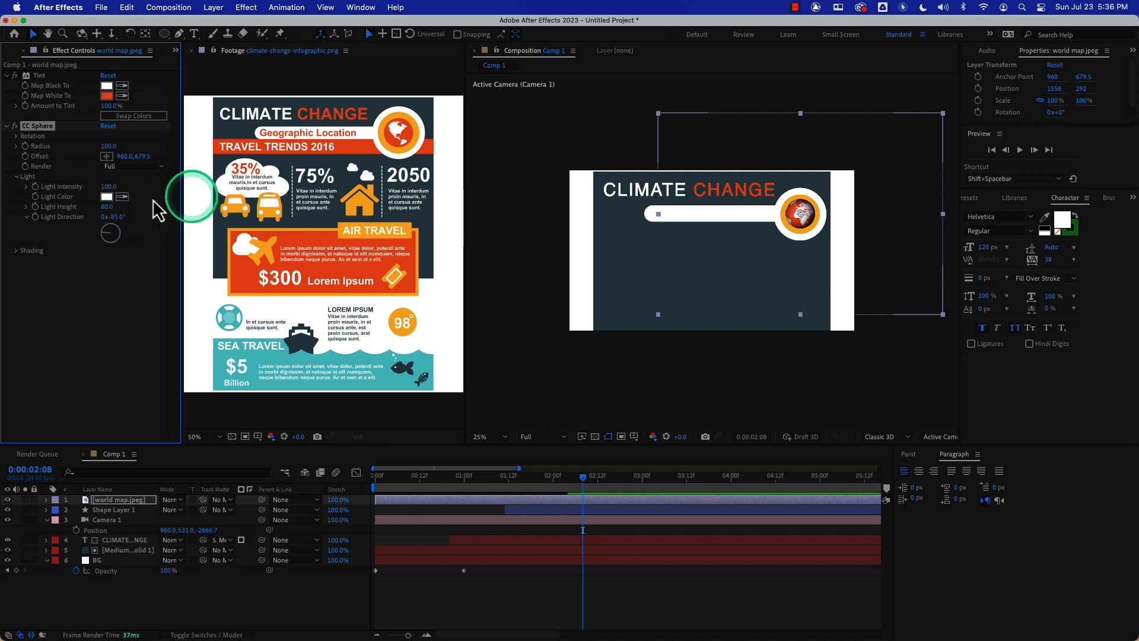
scroll(801, 254, "down", 1)
scroll(795, 243, "up", 2)
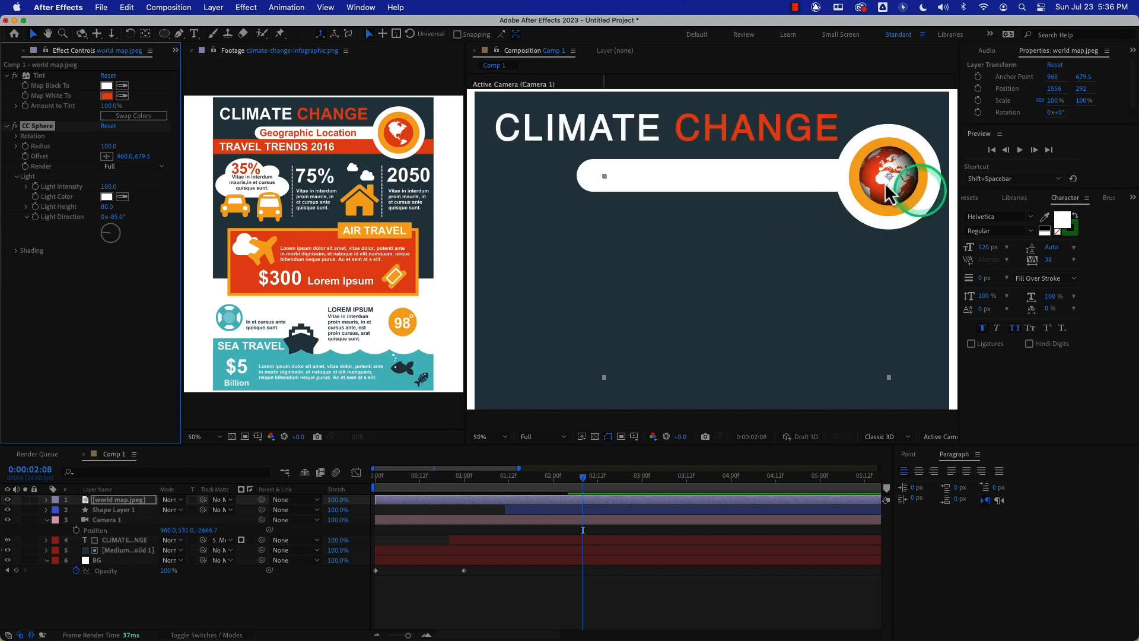
Flatten the globe's CC Sphere shading by setting Ambient to 108 and Diffuse to 0
left_click(18, 253)
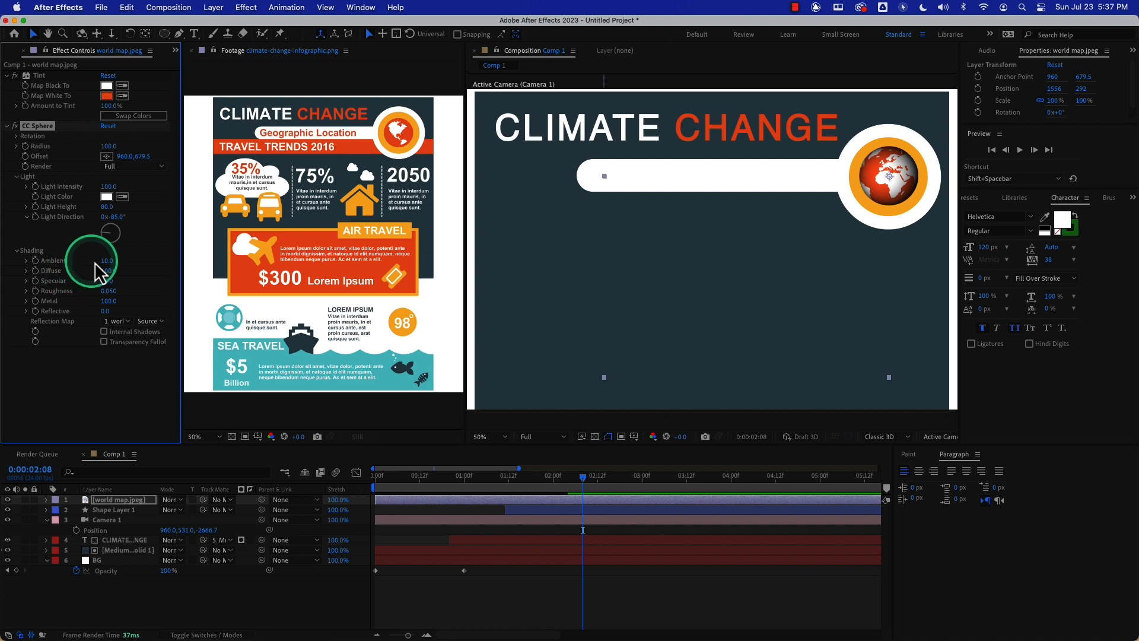
left_click_drag(106, 261, 133, 263)
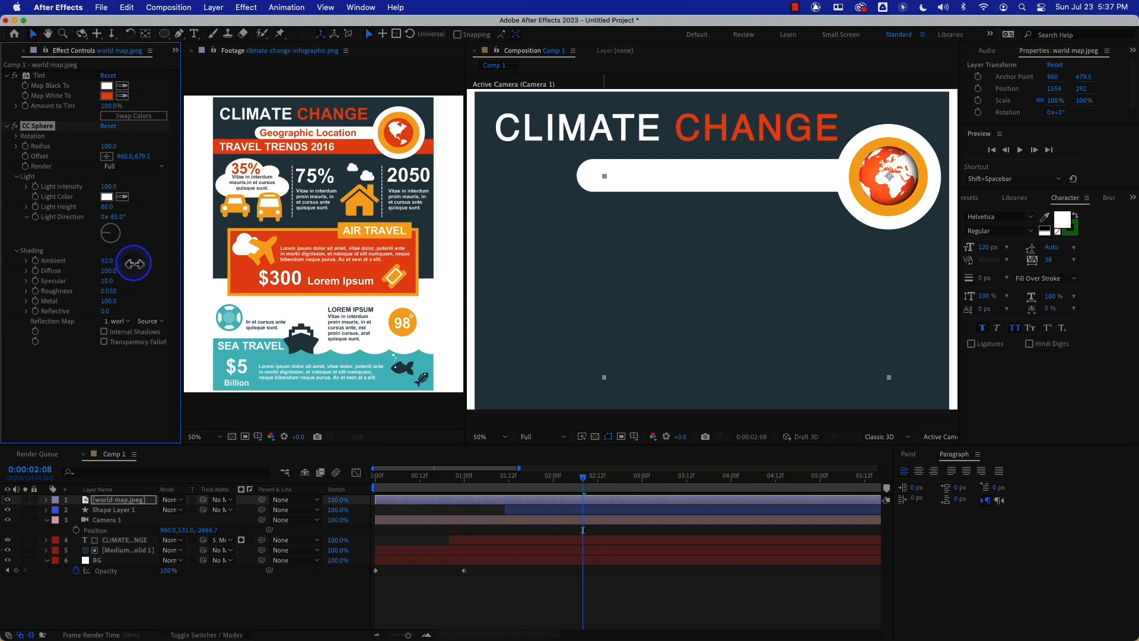
left_click_drag(152, 265, 152, 265)
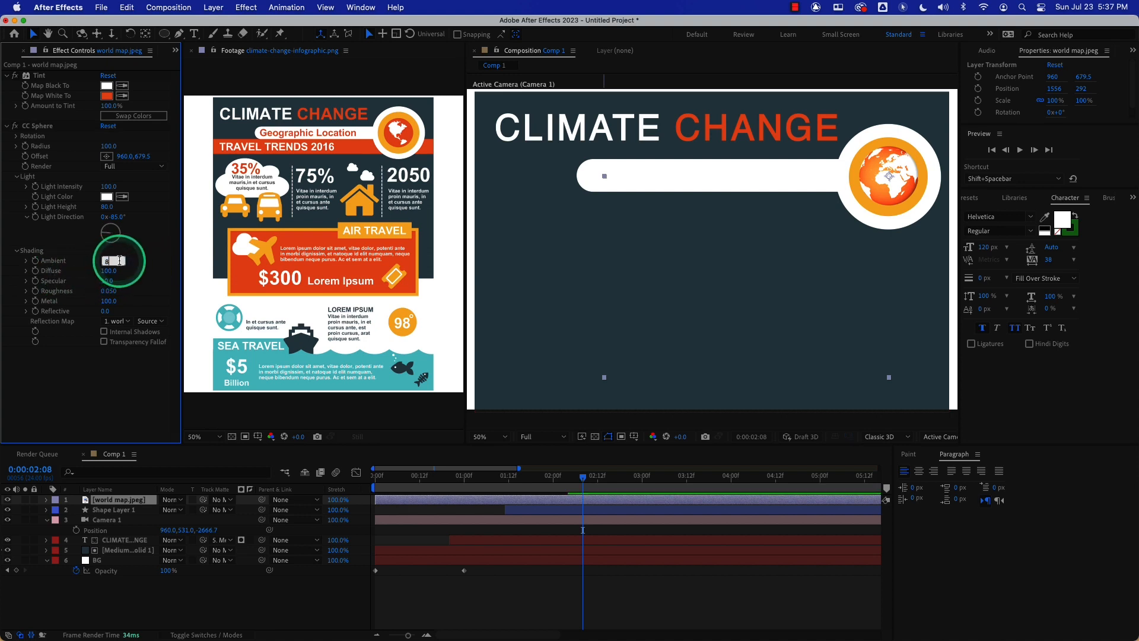
mouse_move(111, 271)
left_mouse_down()
mouse_move(51, 270)
mouse_move(102, 261)
mouse_move(118, 271)
mouse_move(86, 273)
left_mouse_up()
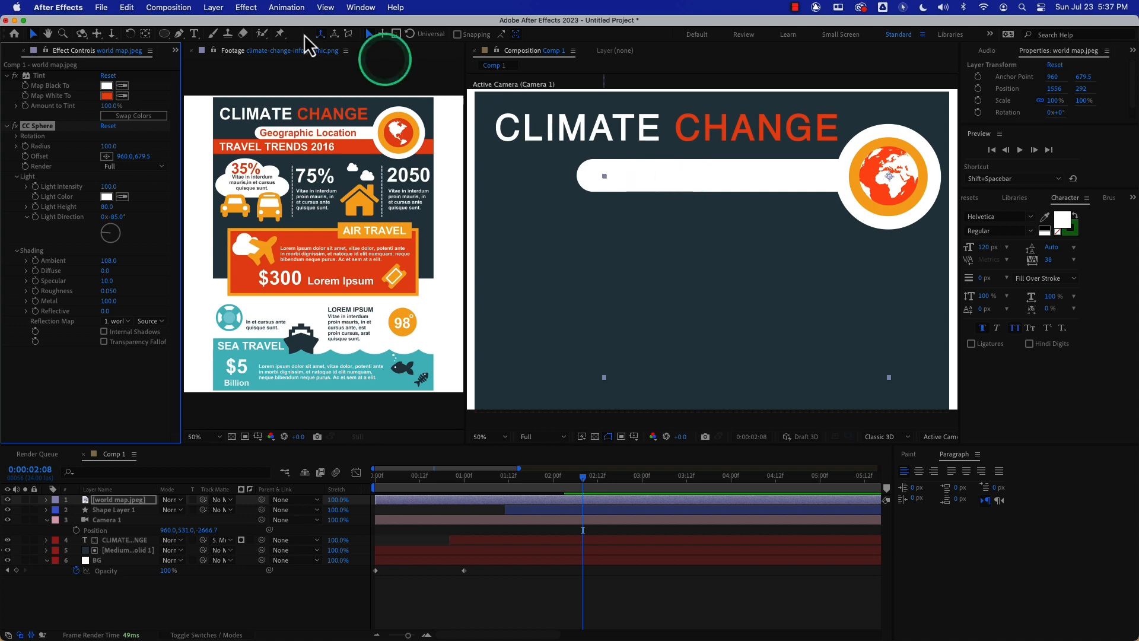
left_click(7, 126)
left_click(6, 126)
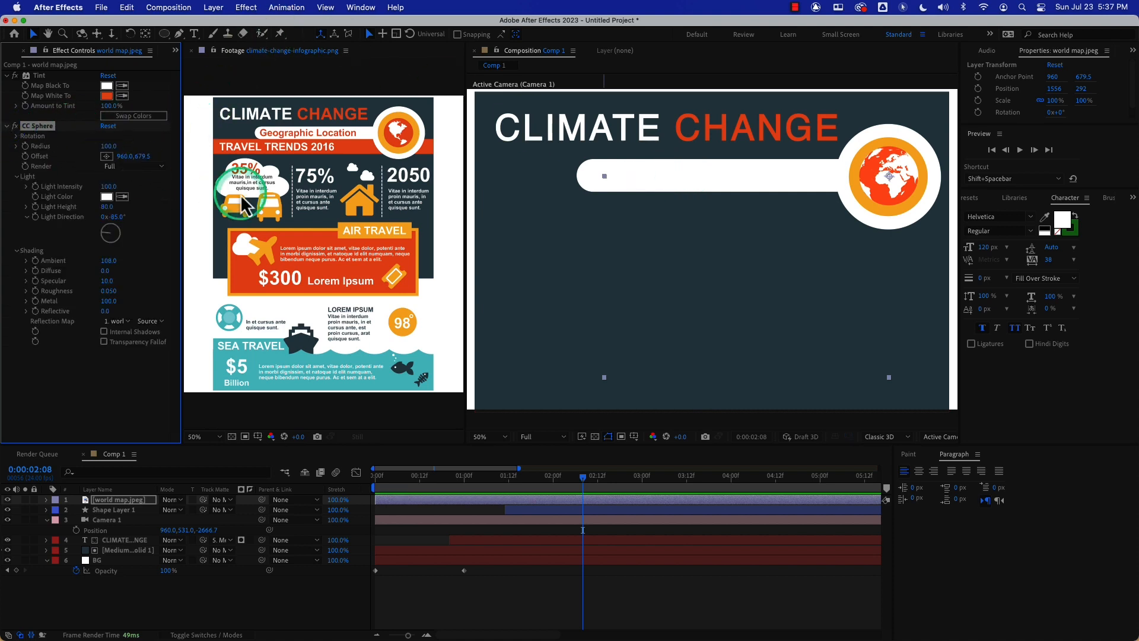
Trim the start of the world map layer to 0:00:01:21, during the circle's pop-in
mouse_move(533, 479)
left_mouse_down()
mouse_move(485, 482)
mouse_move(536, 483)
left_mouse_up()
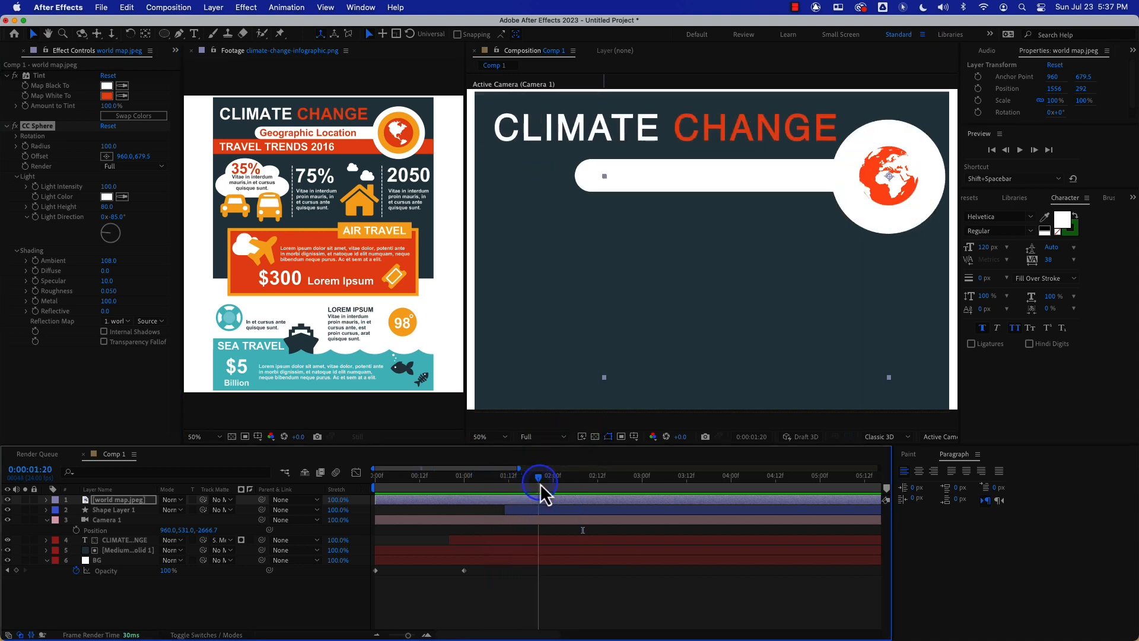
left_click_drag(376, 500, 542, 483)
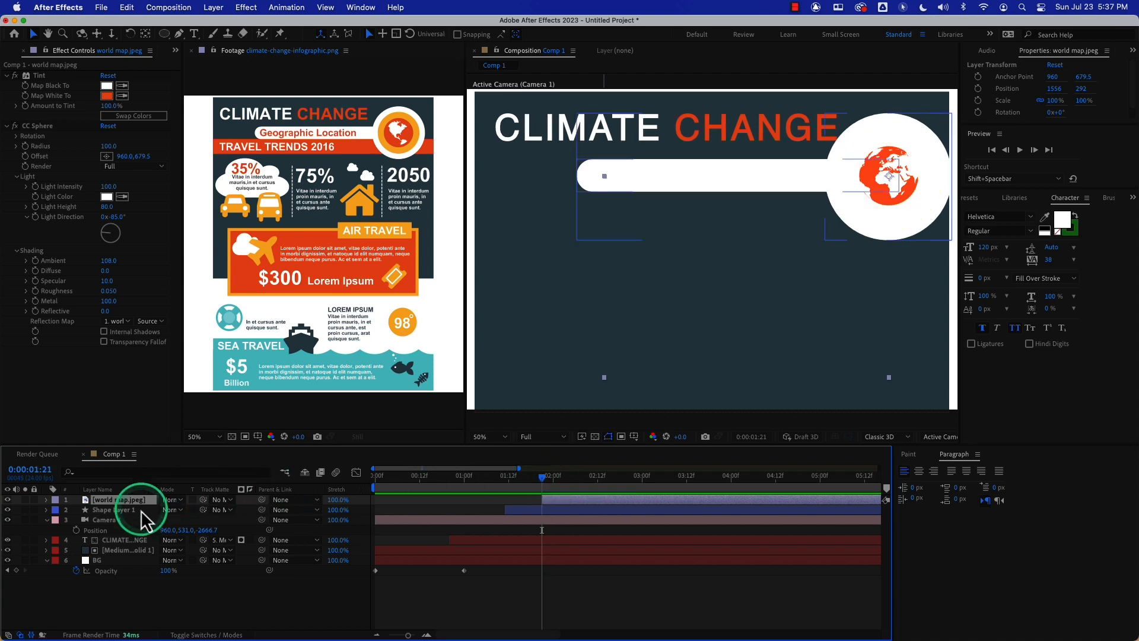
Keyframe the world map layer's Opacity from 0% at 0:00:01:21 to 100% at 0:00:02:04
key("t")
left_click_drag(167, 510, 89, 508)
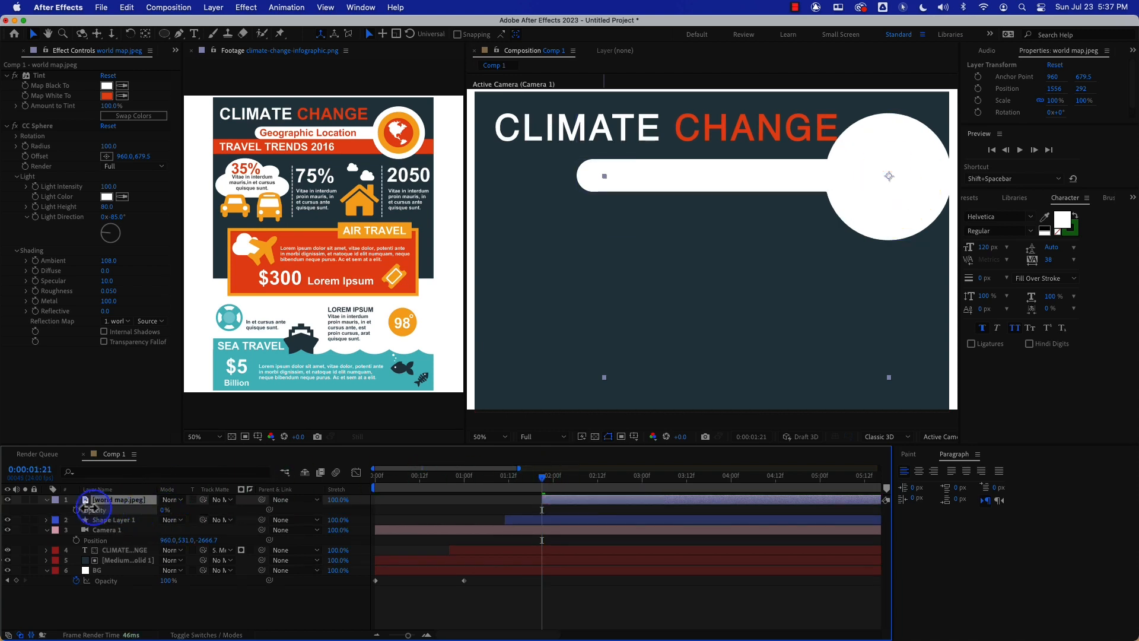
left_click(71, 519)
left_click(76, 510)
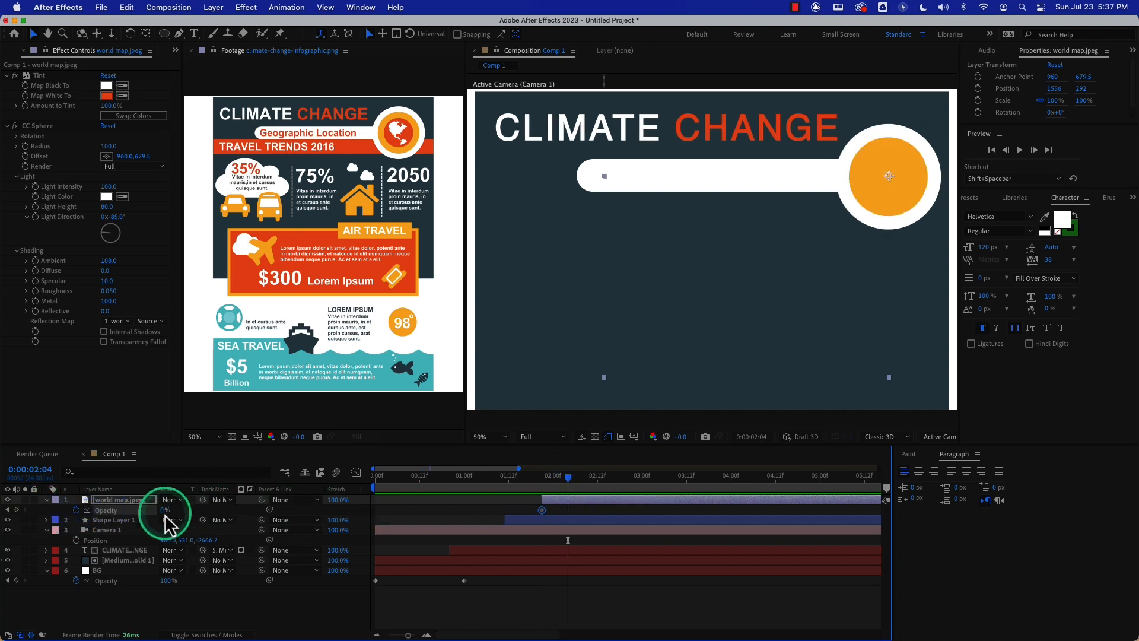
left_click_drag(163, 514, 543, 481)
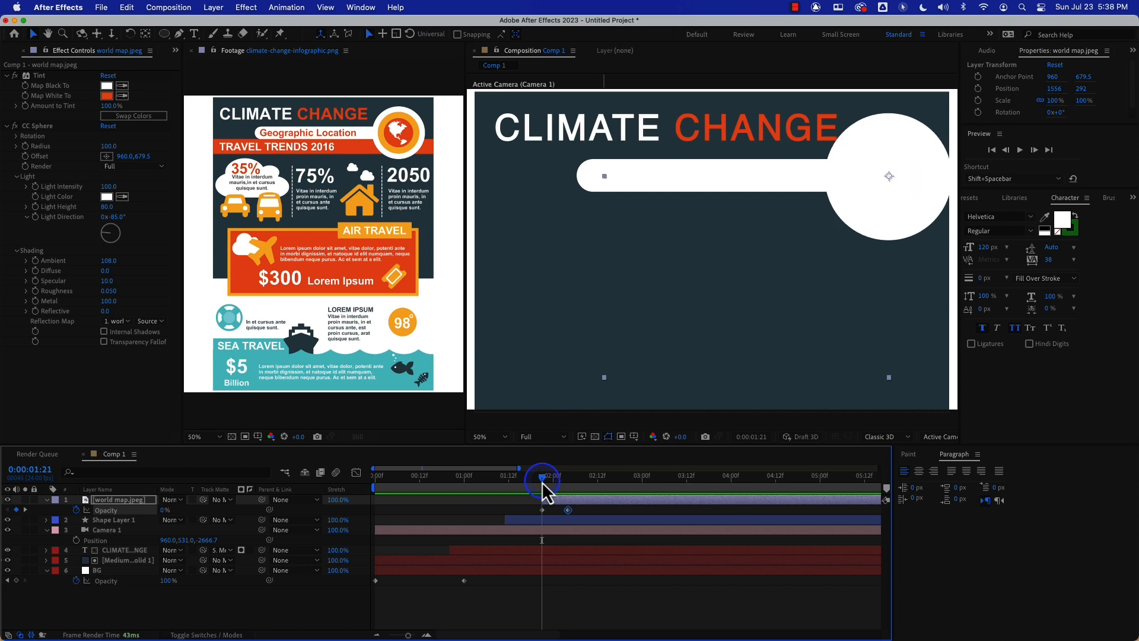
Start keyframing the globe's CC Sphere Rotation Y at 0° at 0:00:01:21
left_click(17, 146)
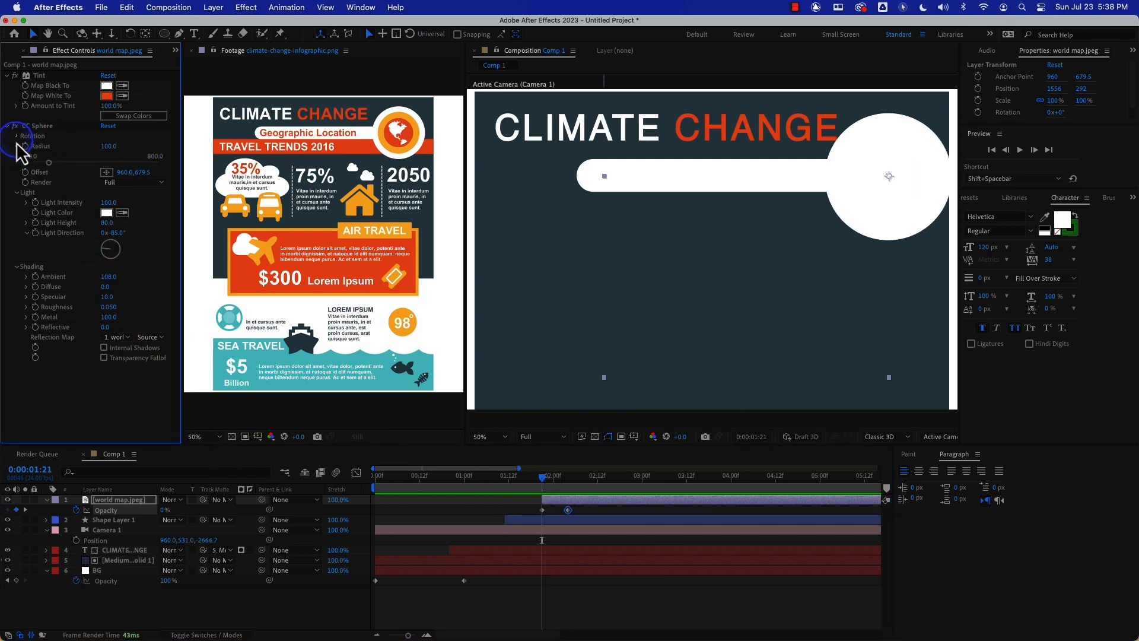
left_click(17, 137)
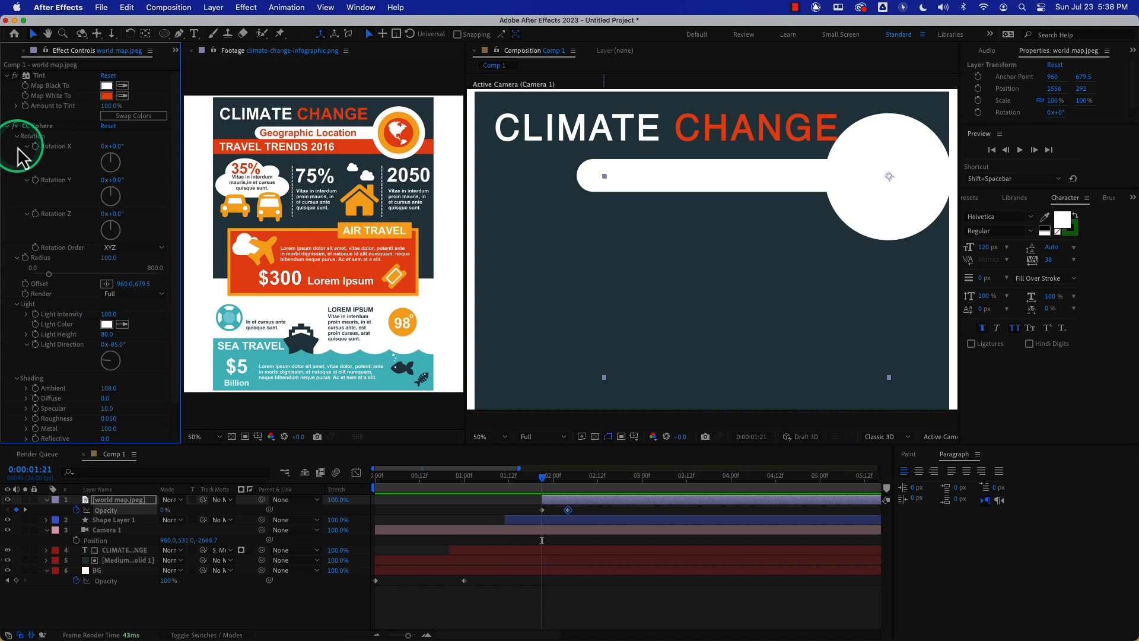
left_click(17, 258)
left_click(17, 288)
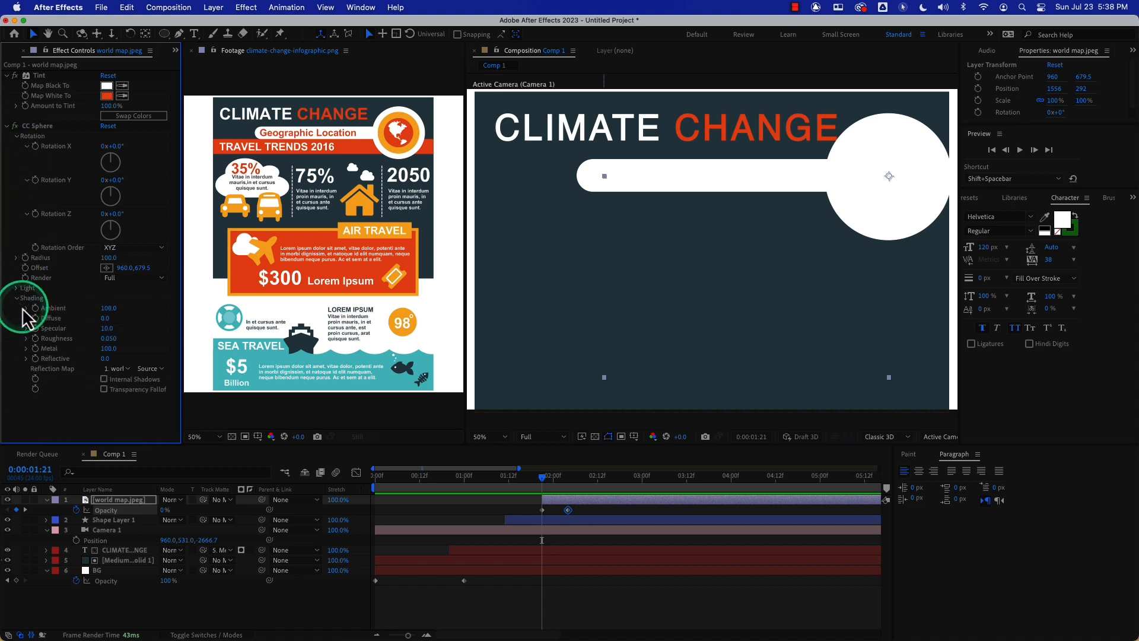
left_click(17, 299)
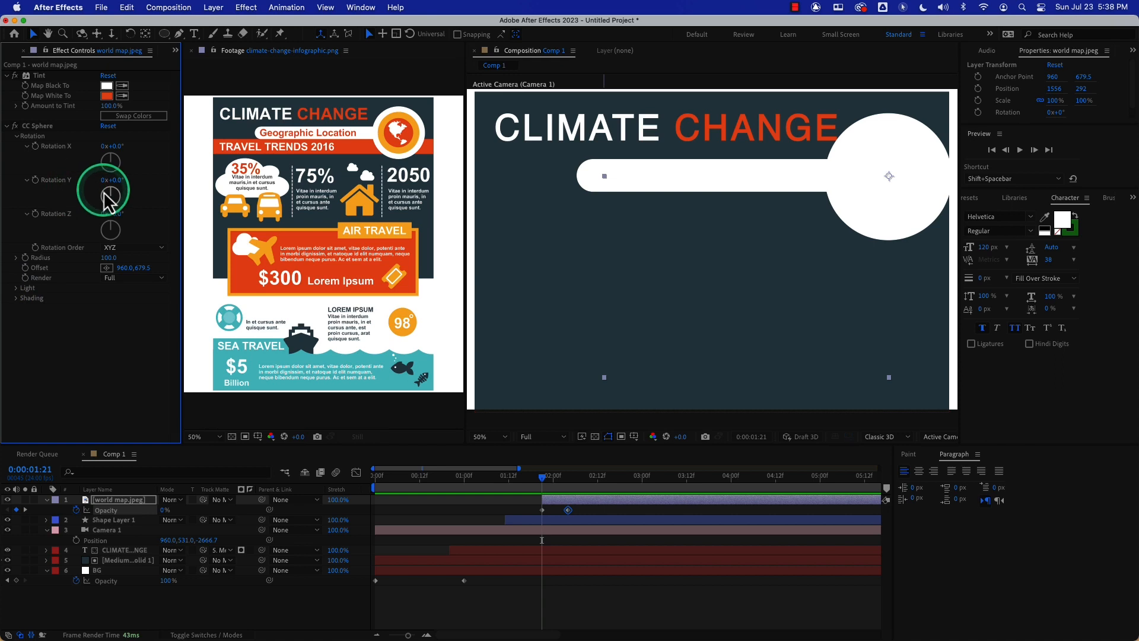
left_click(35, 180)
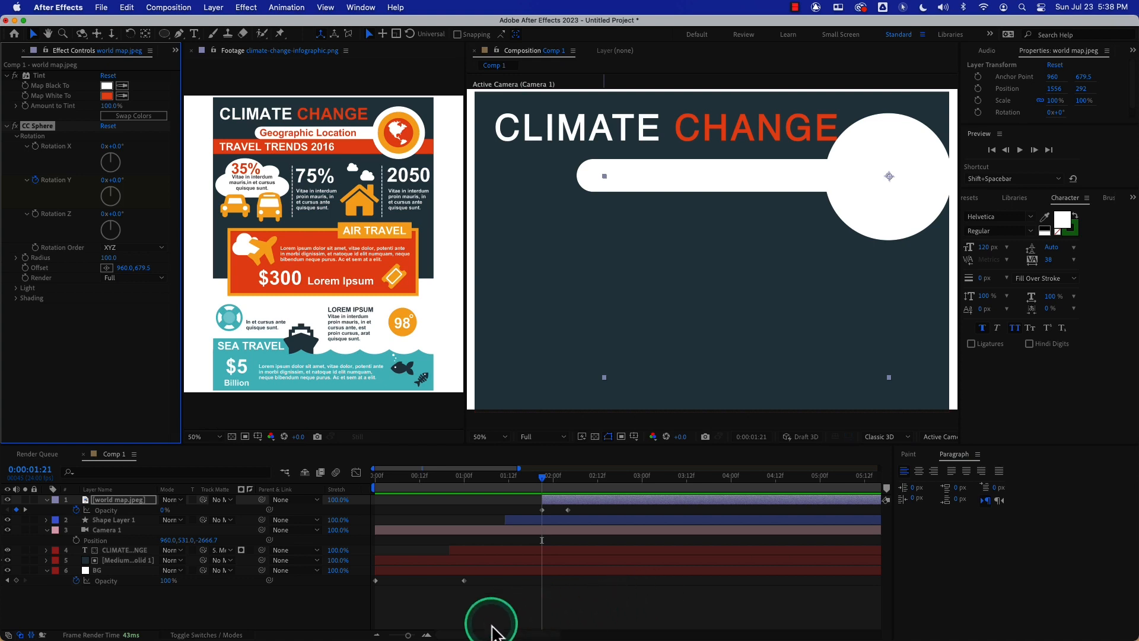
Set the CC Sphere Rotation Y to 108° at the end of the composition, 0:00:19:23
key("End")
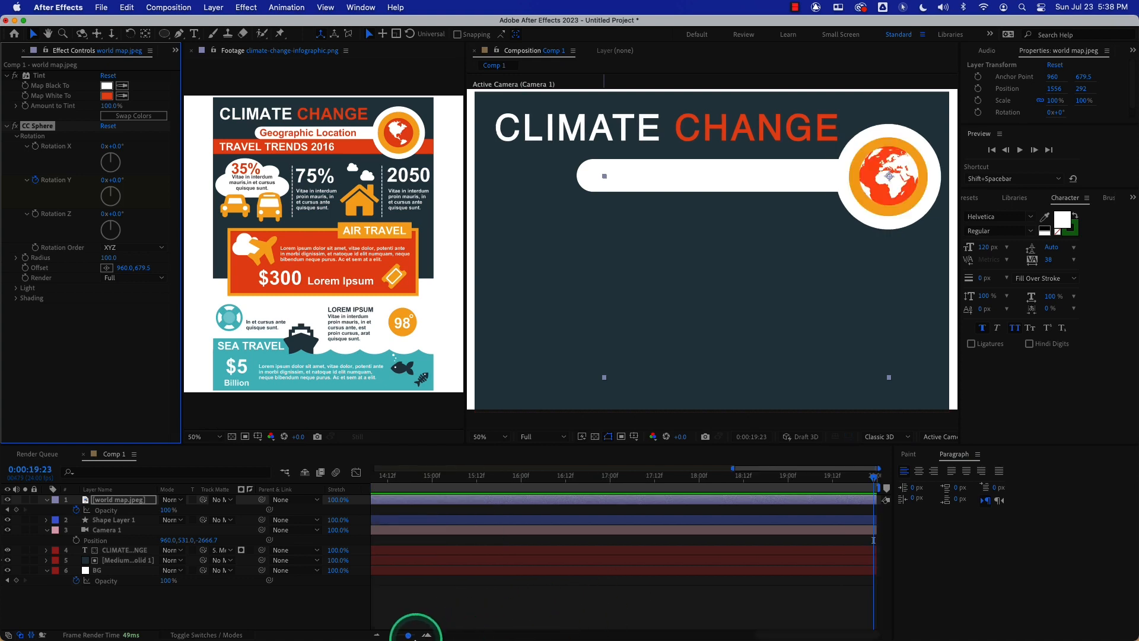
left_click_drag(410, 635, 379, 633)
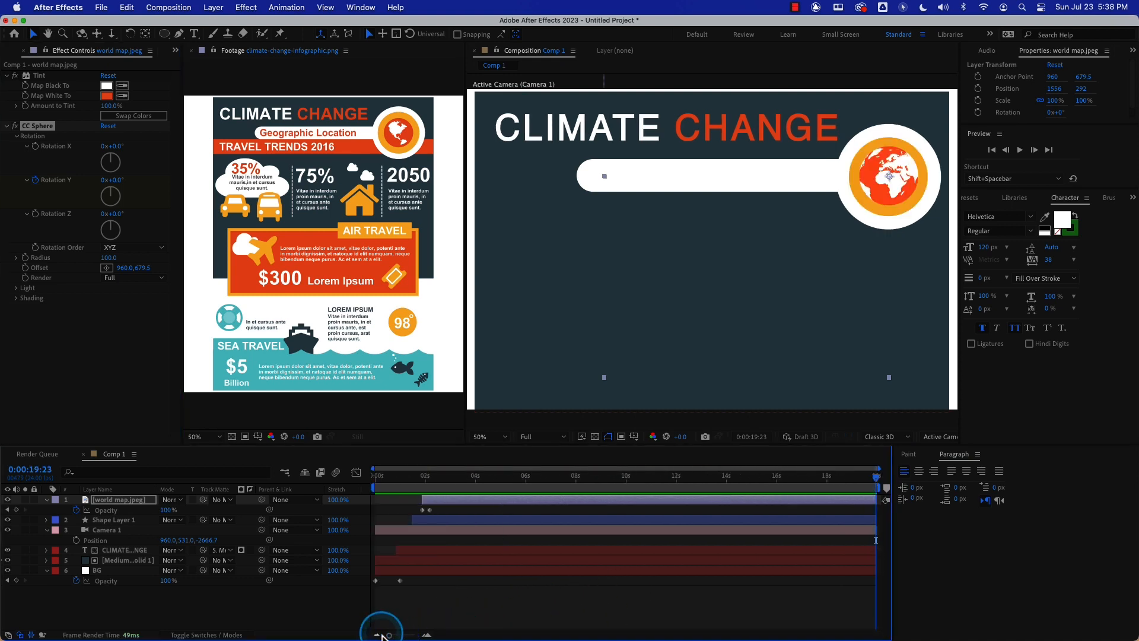
left_click(121, 184)
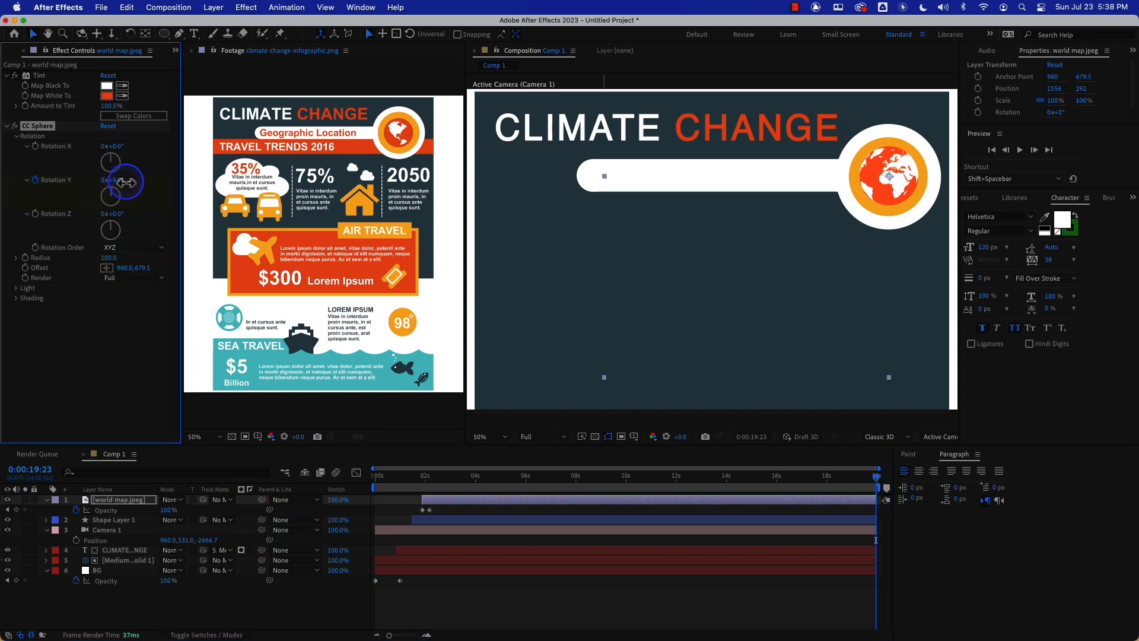
left_click_drag(145, 187, 166, 191)
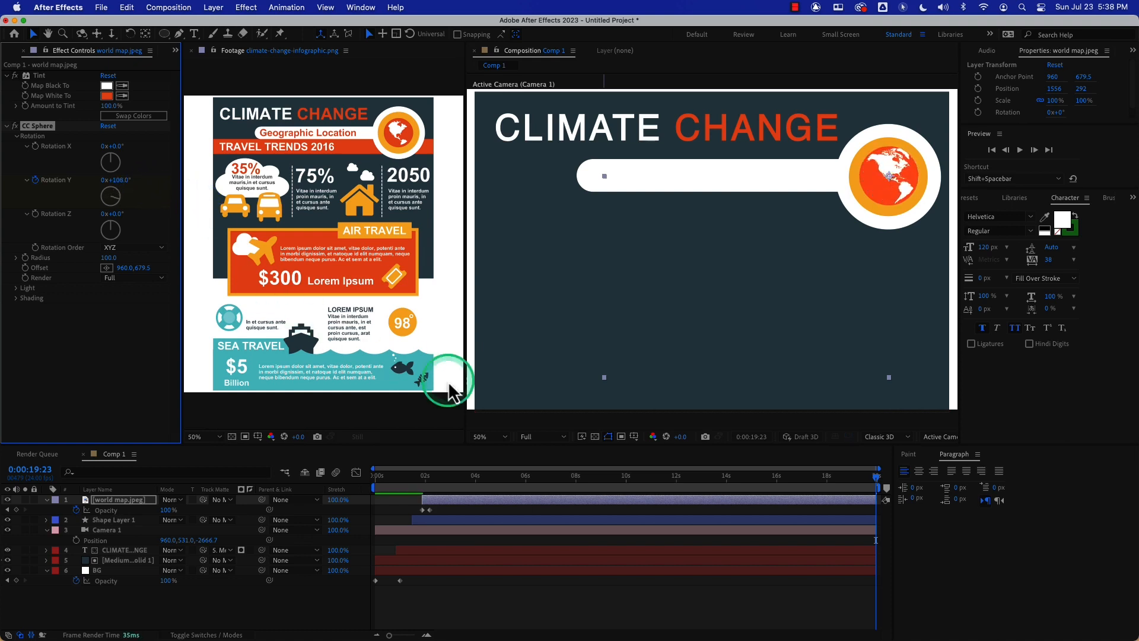
Preview the globe's entrance and lengthen its fade-in by moving the second Opacity keyframe slightly later
left_click(401, 476)
left_click_drag(401, 476, 399, 476)
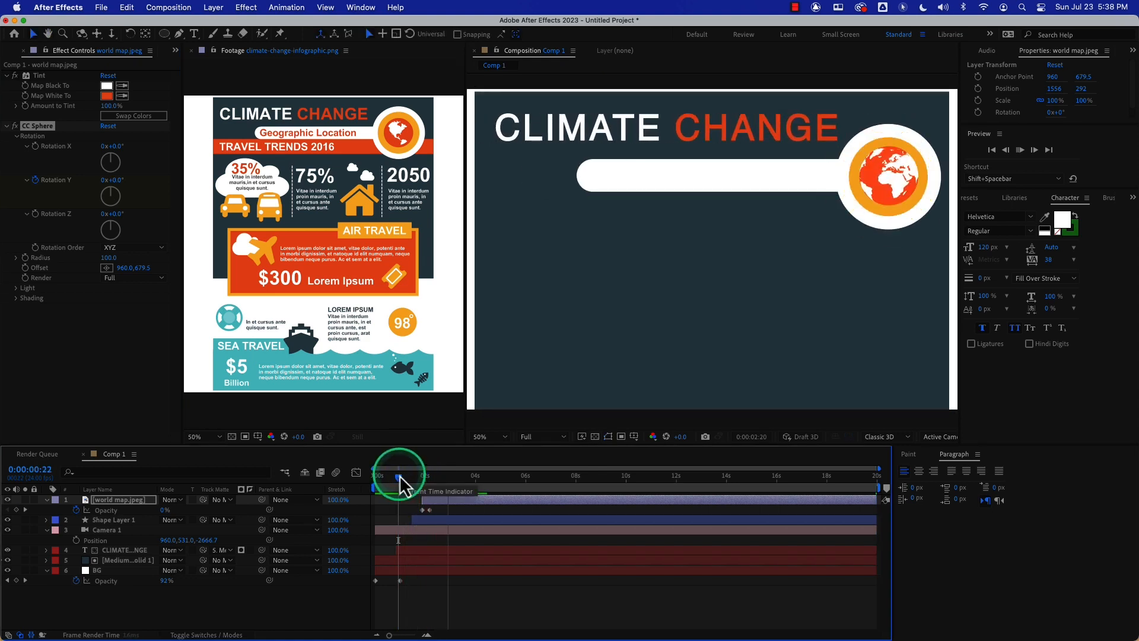
key("space")
left_click_drag(429, 510, 408, 476)
Play back the composition from the start to check the globe's fade-in and rotation
key("space")
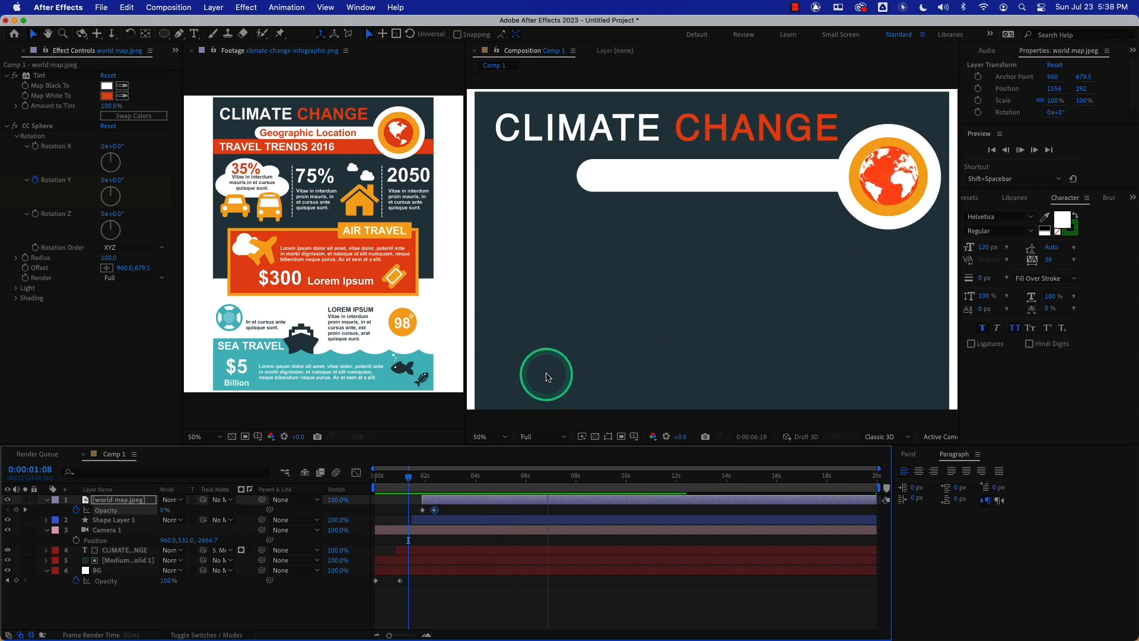
left_click(443, 470)
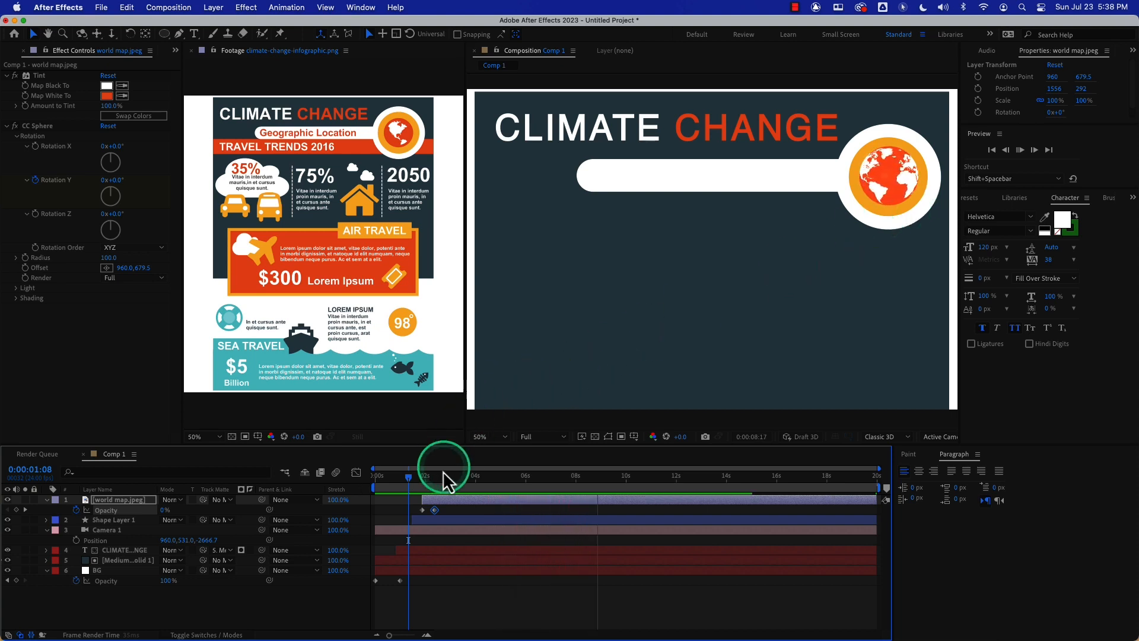
left_click_drag(428, 476, 375, 471)
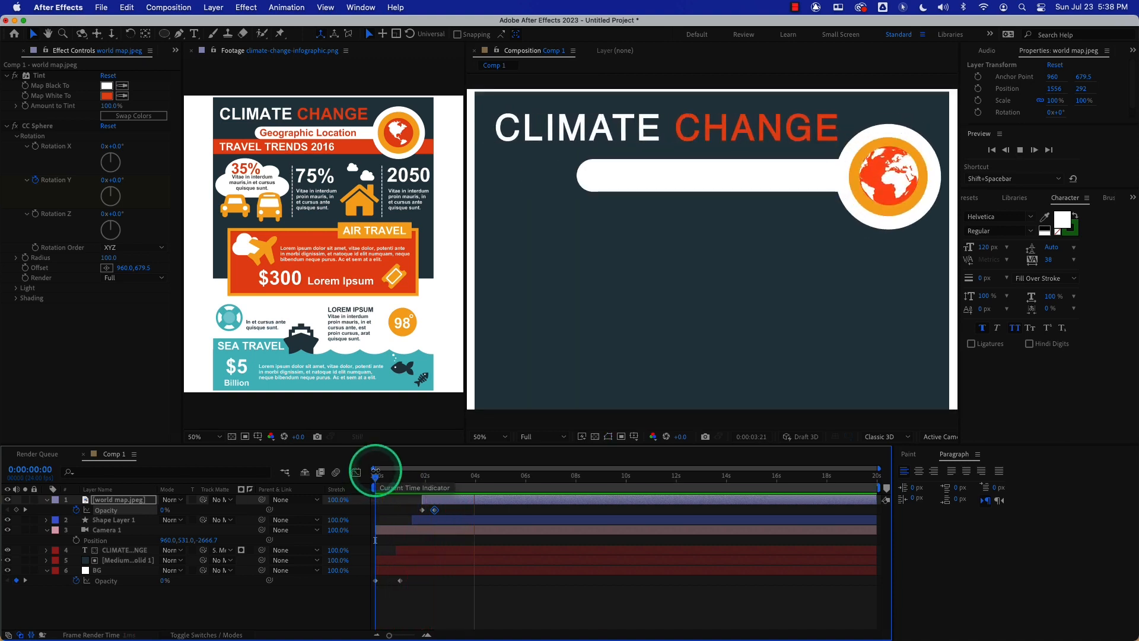
left_click(328, 149)
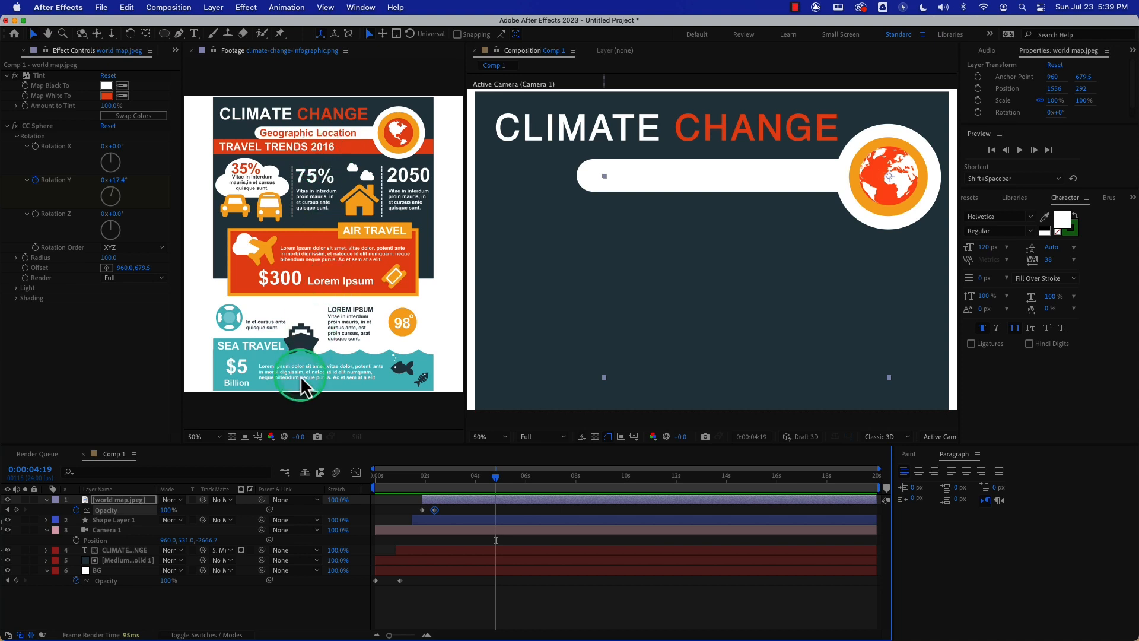
left_click(537, 291)
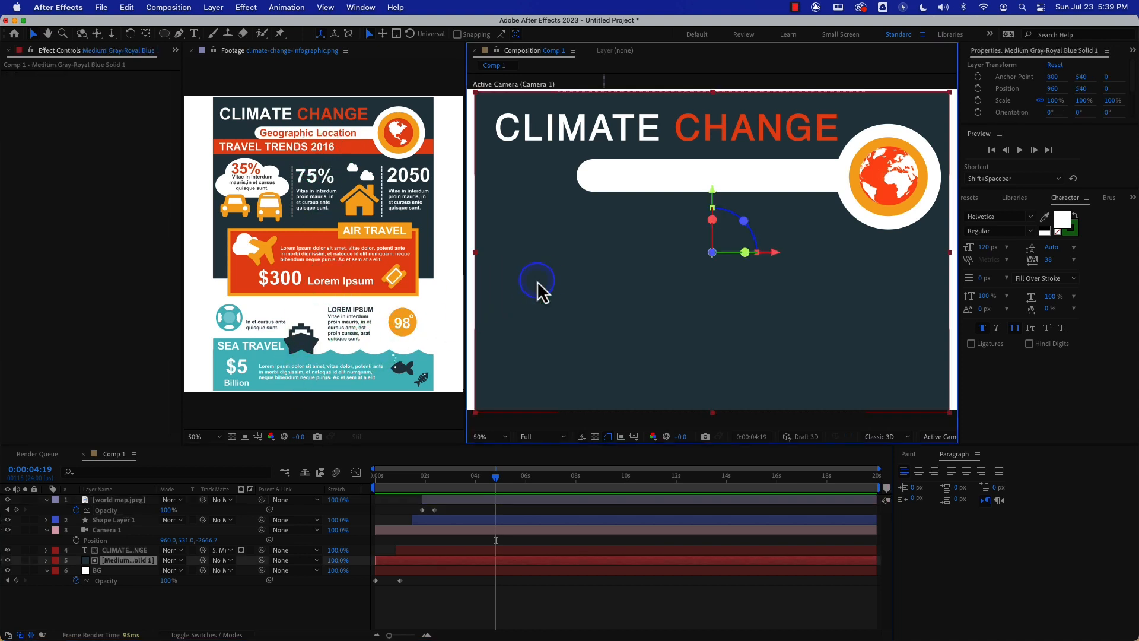
Create a 1600 x 100 px solid using the orange-red sampled from the reference infographic's TRAVEL TRENDS 2016 band
key("super+y")
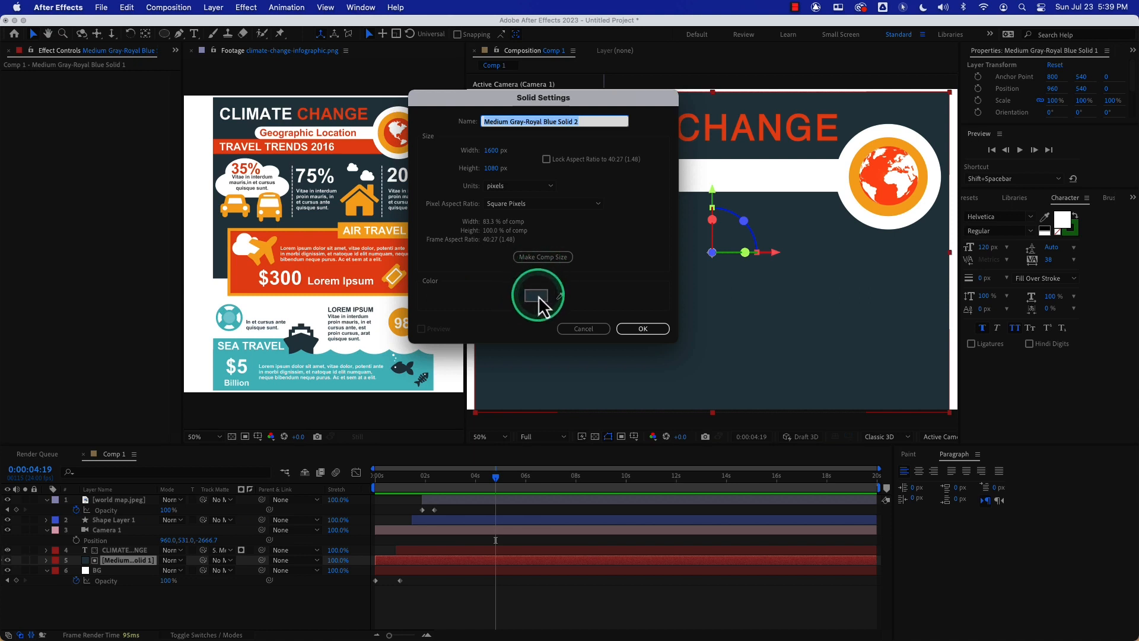
left_click(536, 296)
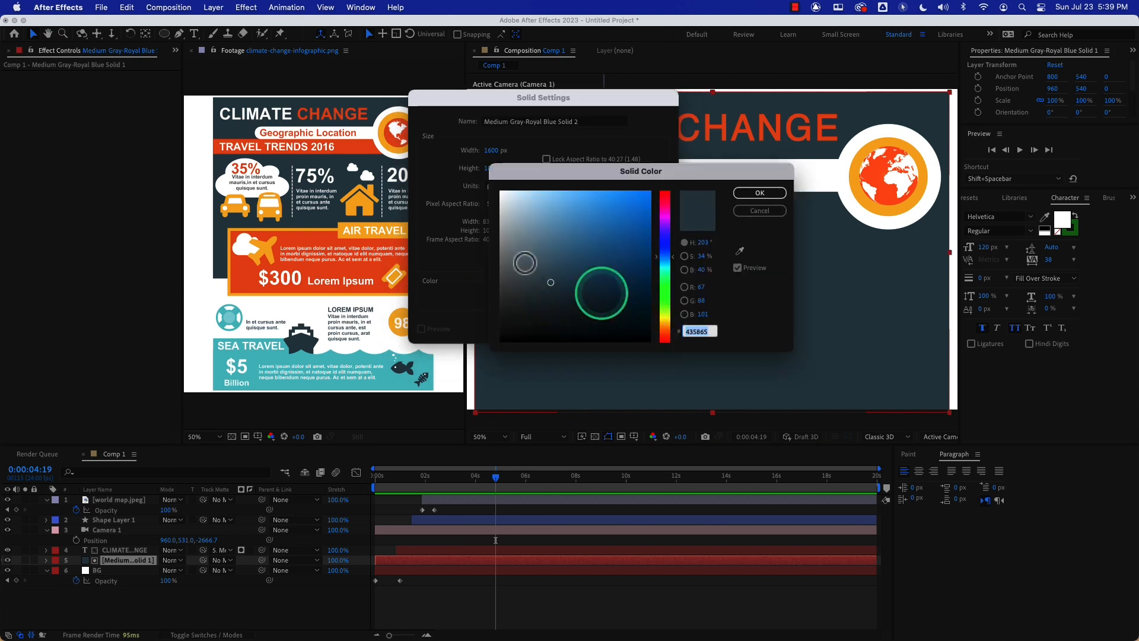
left_click(740, 250)
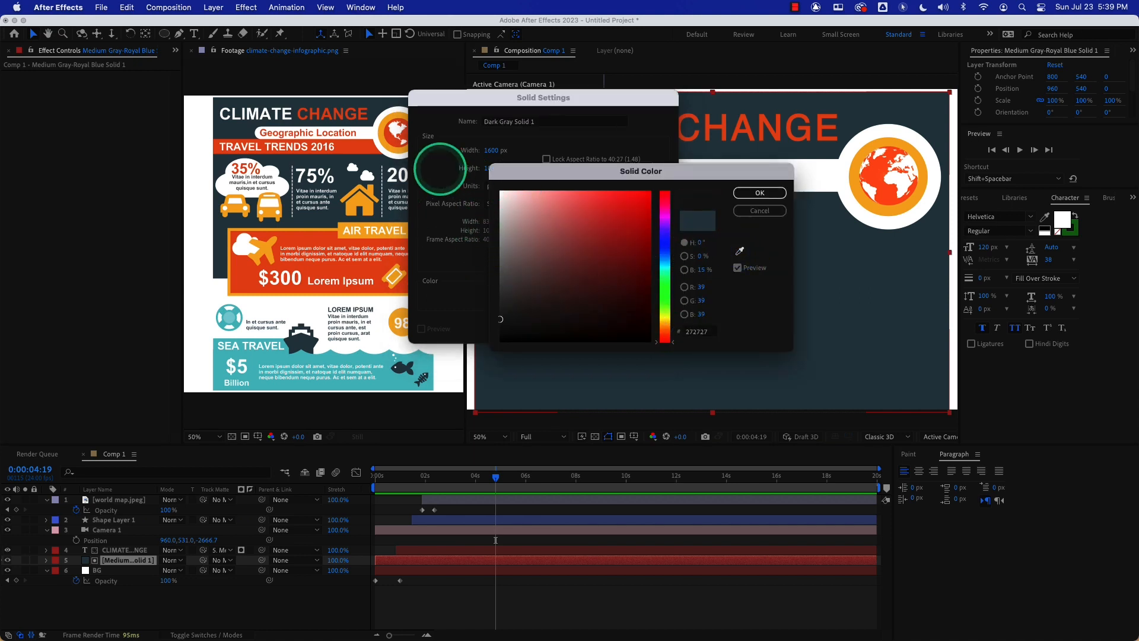
left_click(354, 144)
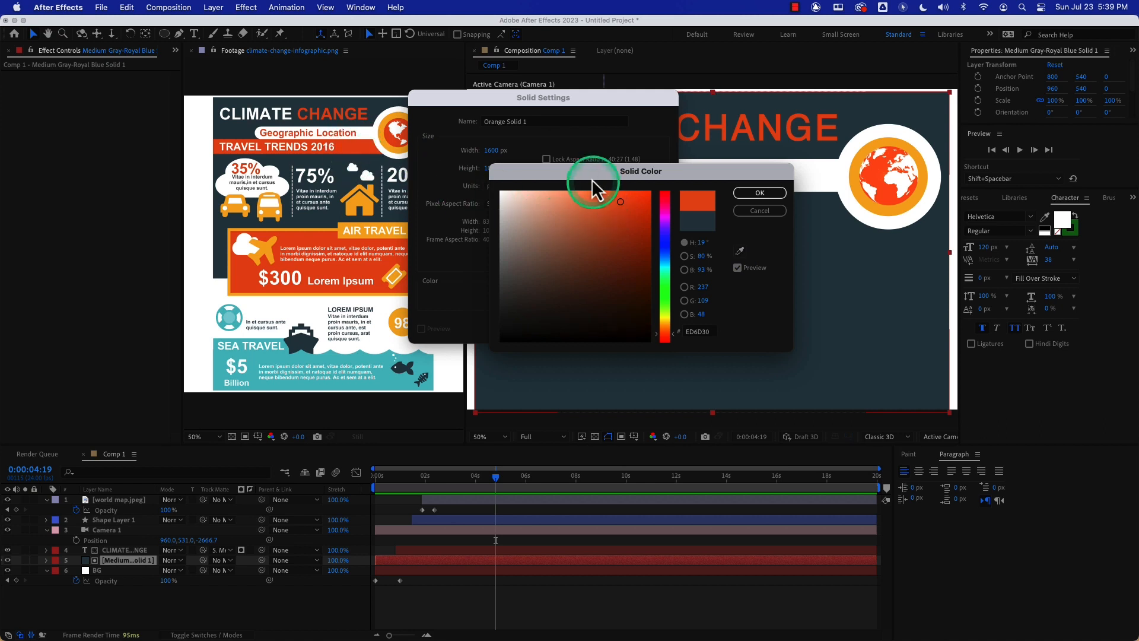
left_click(755, 193)
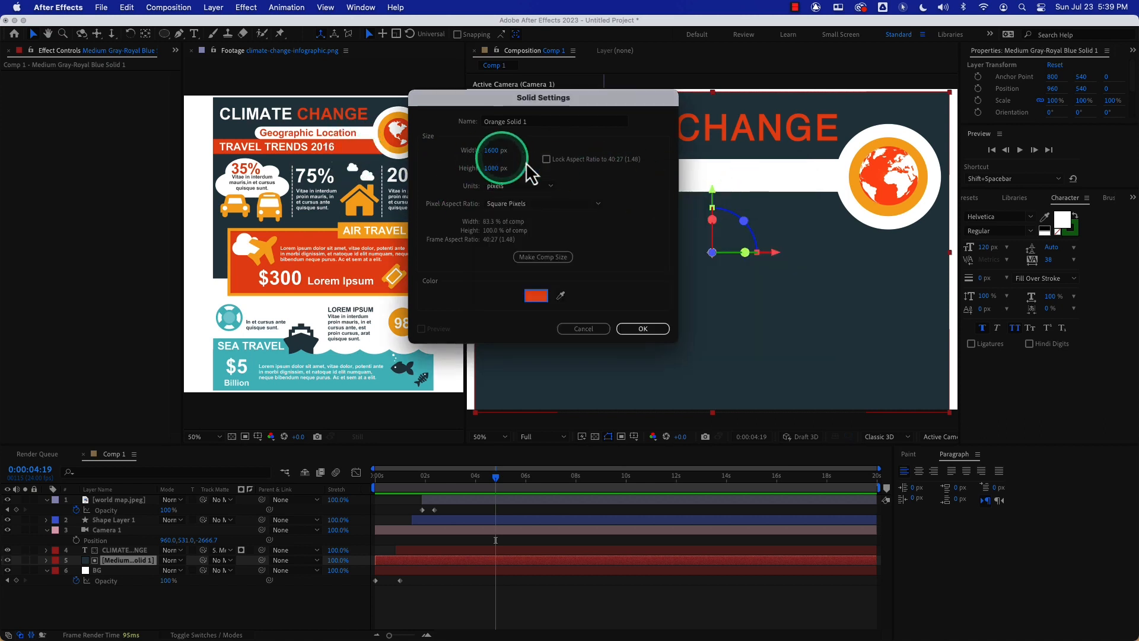
left_click(500, 170)
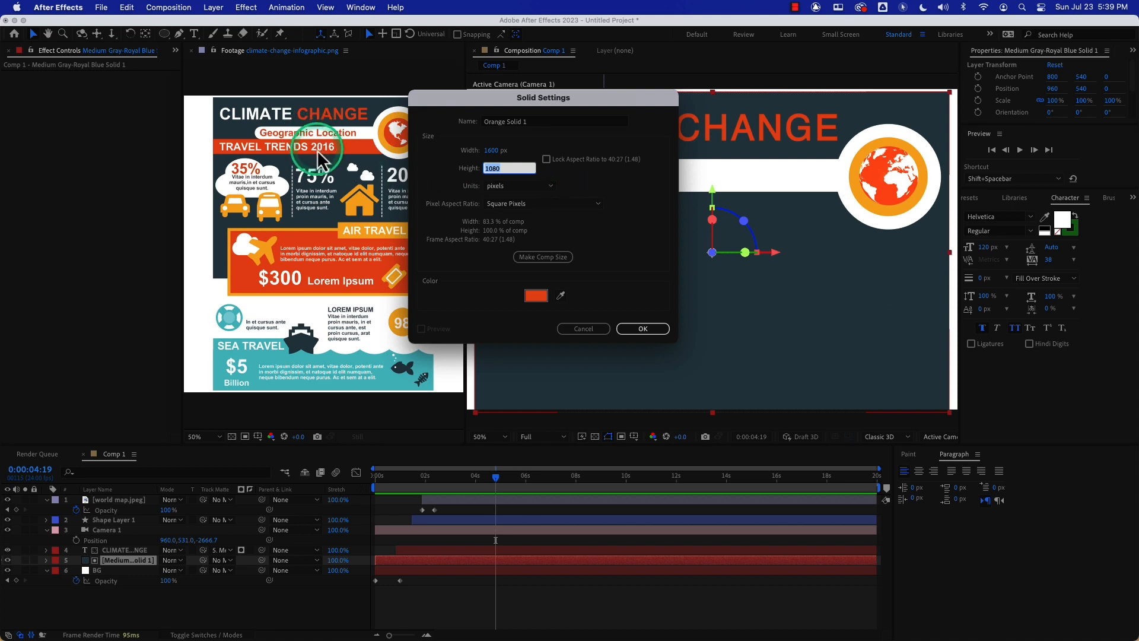
type("100")
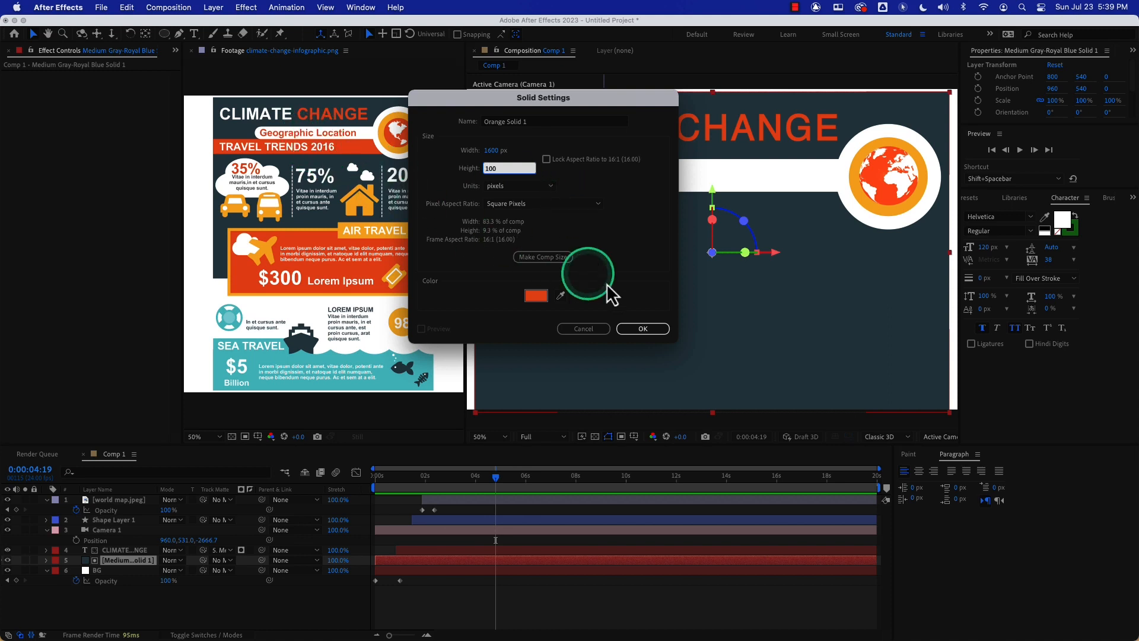
left_click(653, 330)
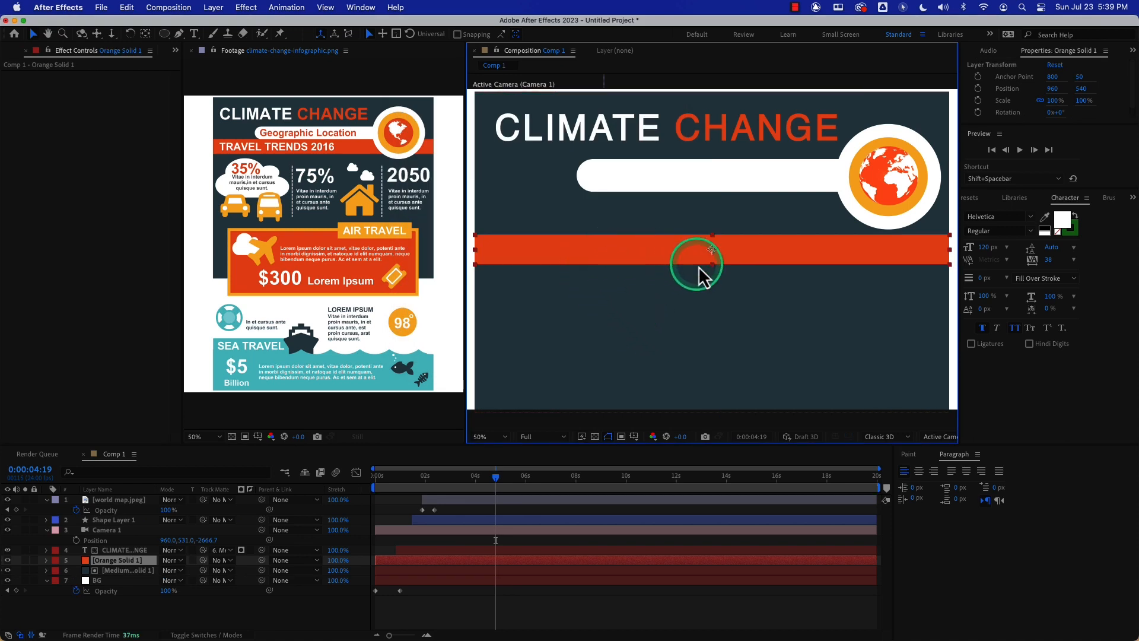
Move the orange solid up to position 960, 396, directly beneath the white rounded bar
left_click_drag(714, 265, 711, 265)
key("super+z")
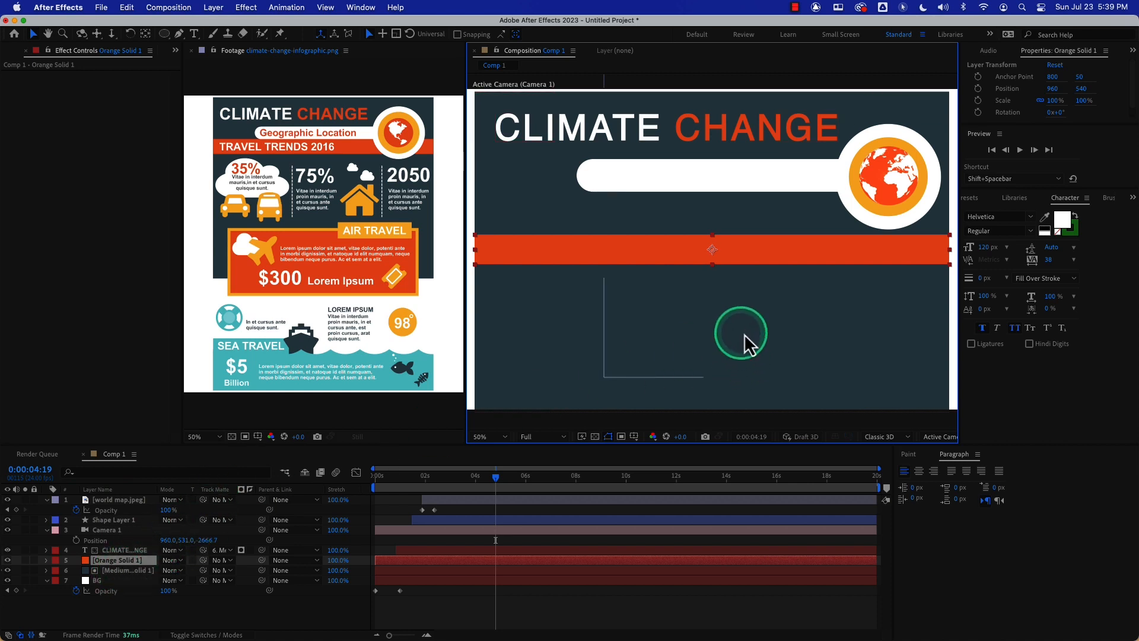
left_click_drag(704, 266, 703, 256)
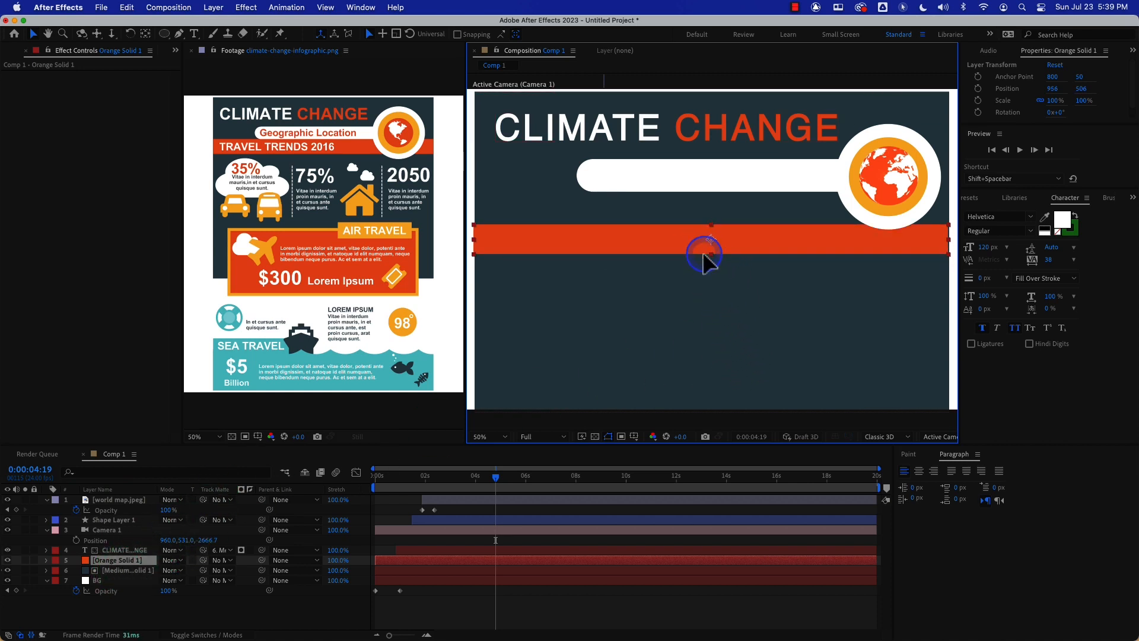
left_click_drag(704, 254, 705, 224)
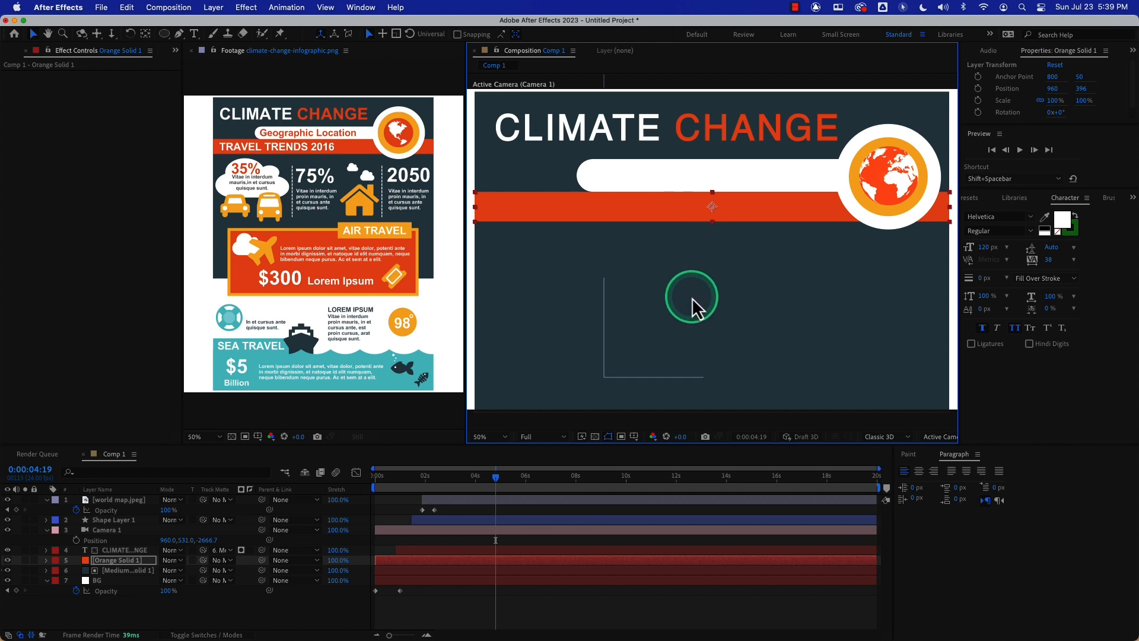
Keyframe the orange solid's Position at 960, 396 at 0:00:02:20, and at 2740, 396 slightly earlier so it slides in from off-screen
scroll(692, 297, "up", 2)
scroll(677, 299, "down", 4)
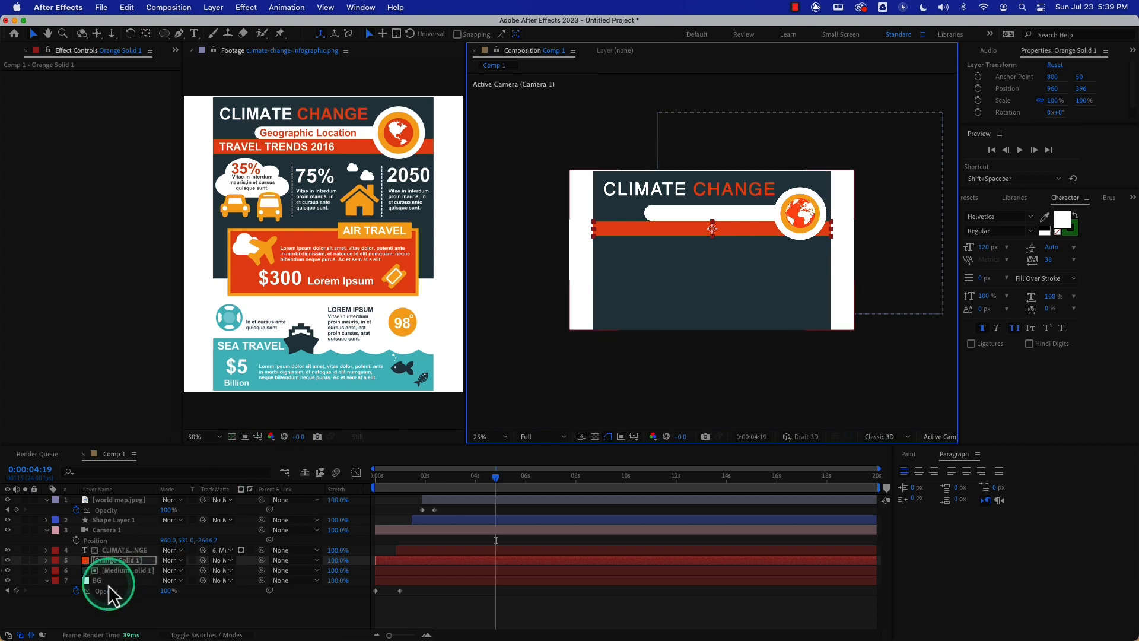
left_click(117, 562)
key("p")
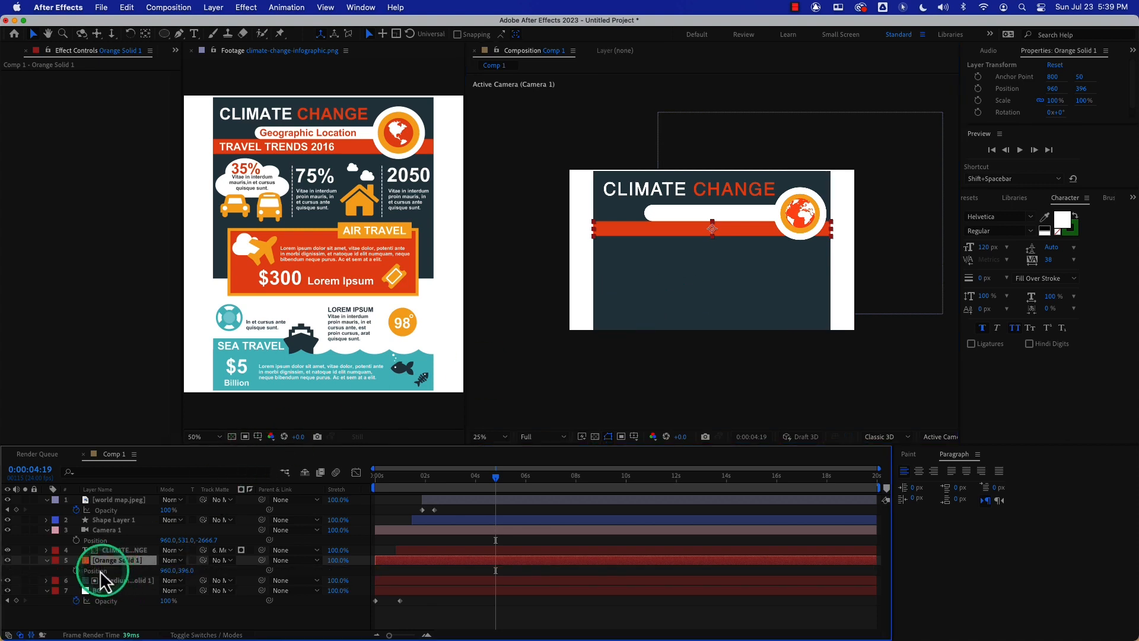
left_click_drag(489, 475, 446, 486)
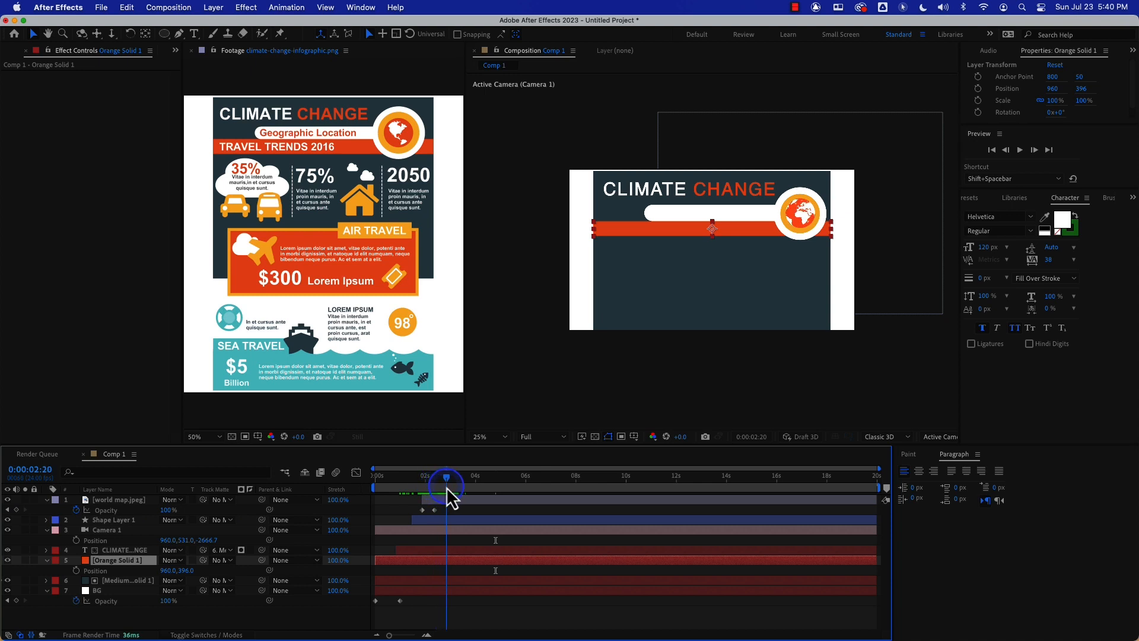
left_click(76, 571)
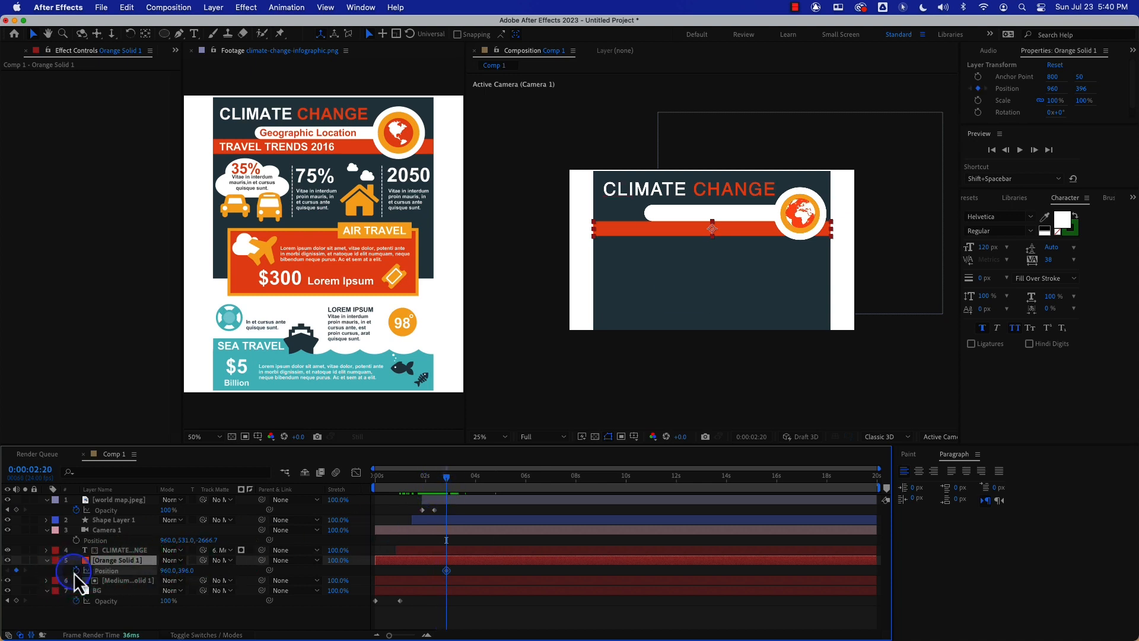
left_click_drag(436, 479, 432, 479)
left_click_drag(171, 570, 258, 564)
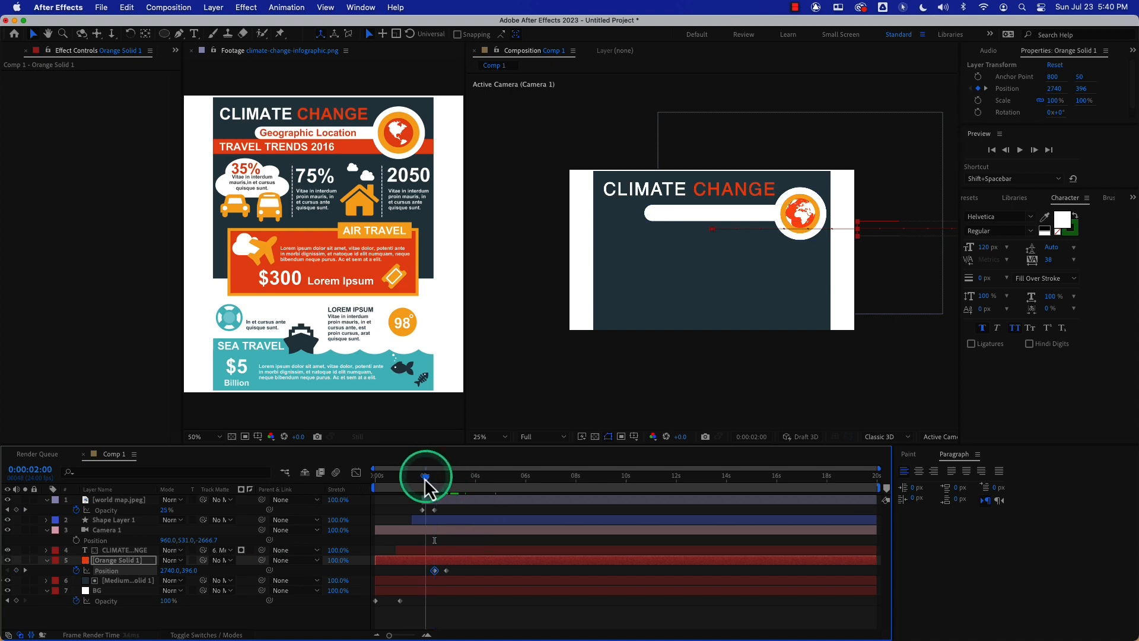
Preview the orange bar's slide-in from 0:00:00:22
left_click_drag(425, 474, 398, 479)
key("space")
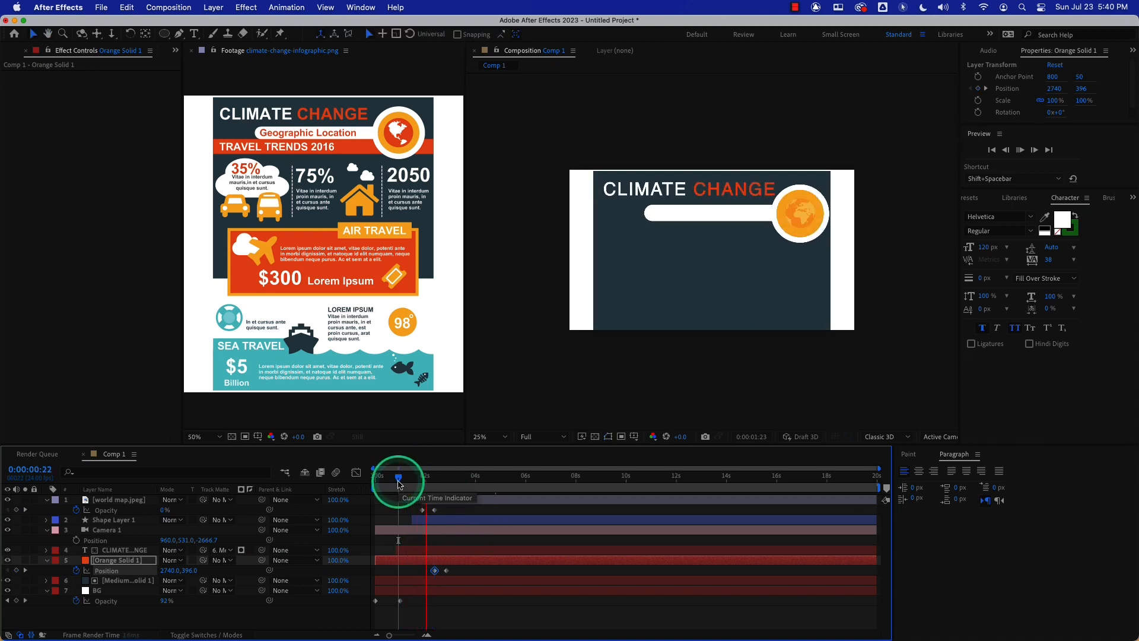
key("space")
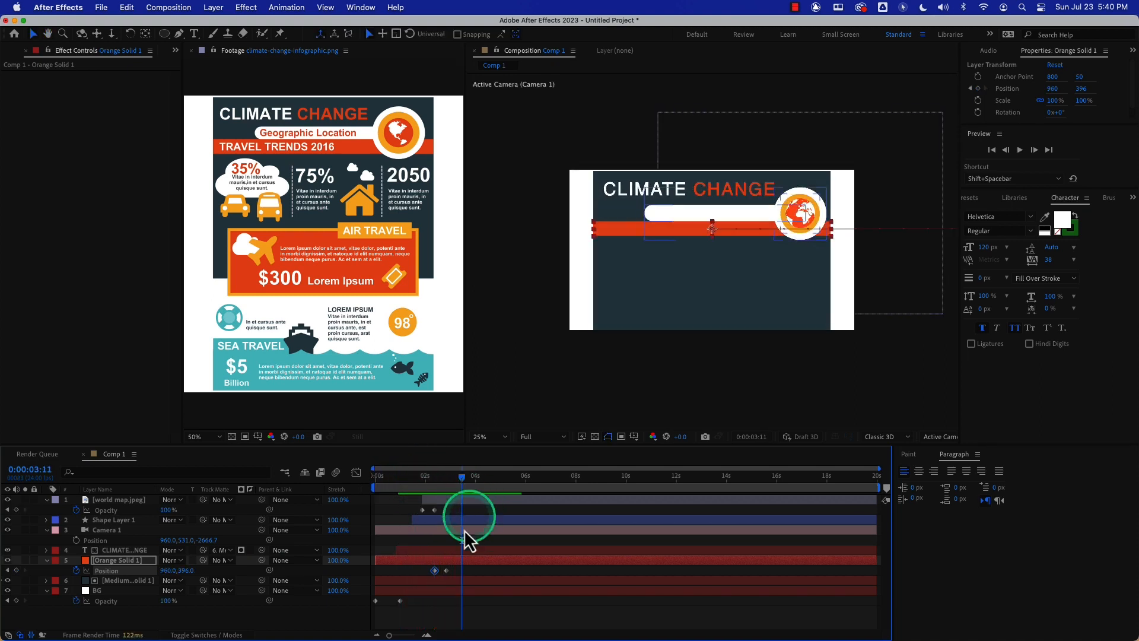
Apply Easy Ease to both Position keyframes of the orange solid
left_click_drag(455, 567, 434, 573)
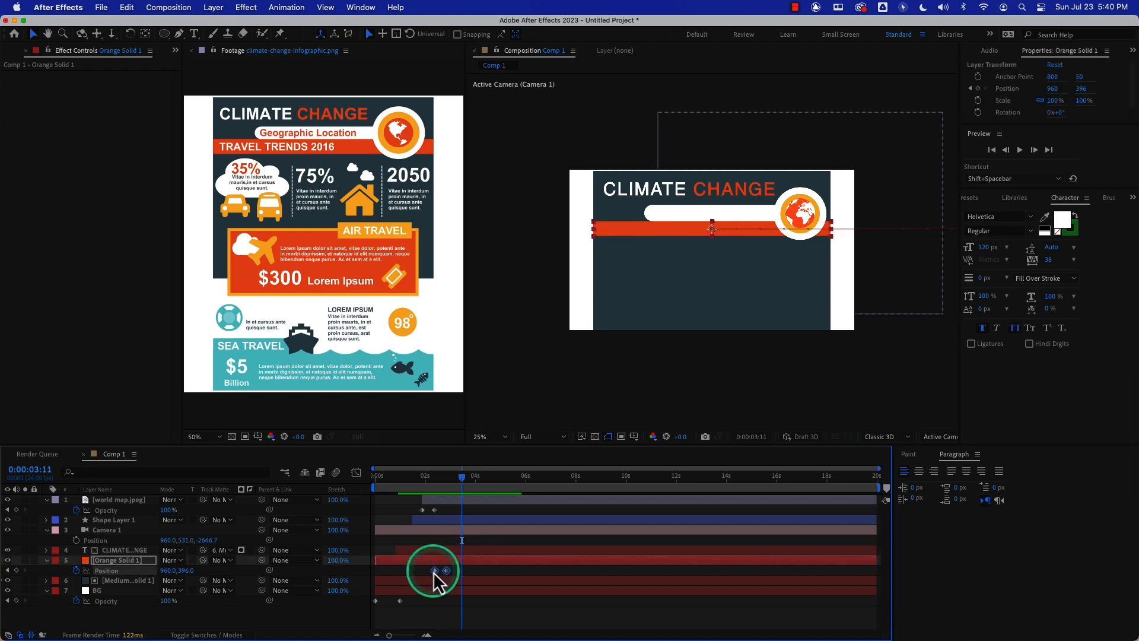
left_click_drag(388, 635, 406, 635)
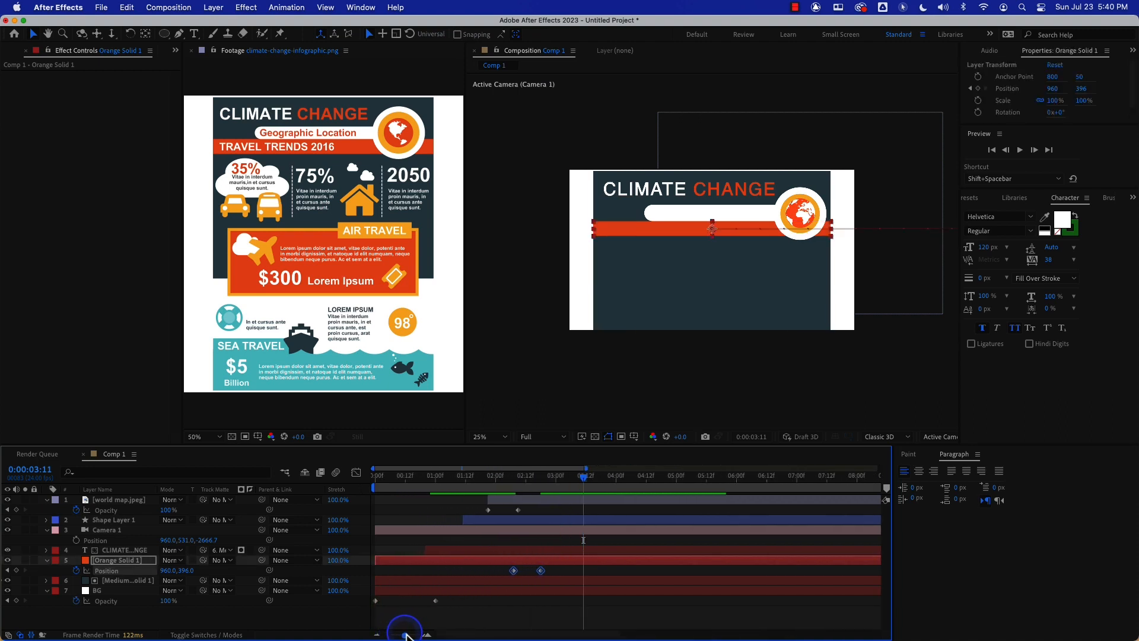
left_click(501, 483)
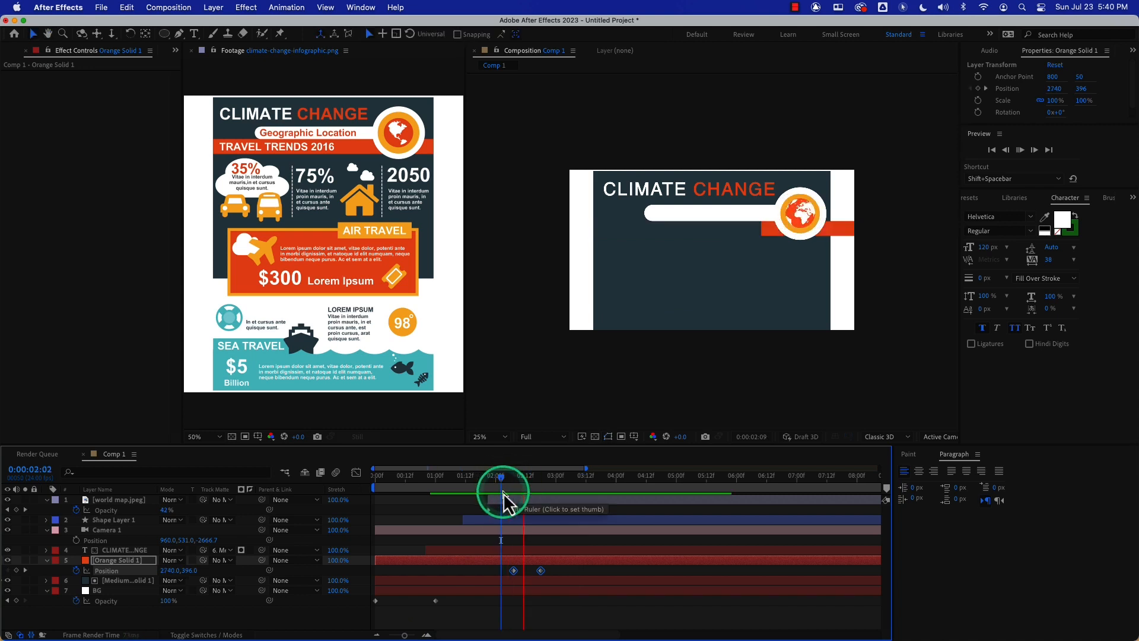
key("space")
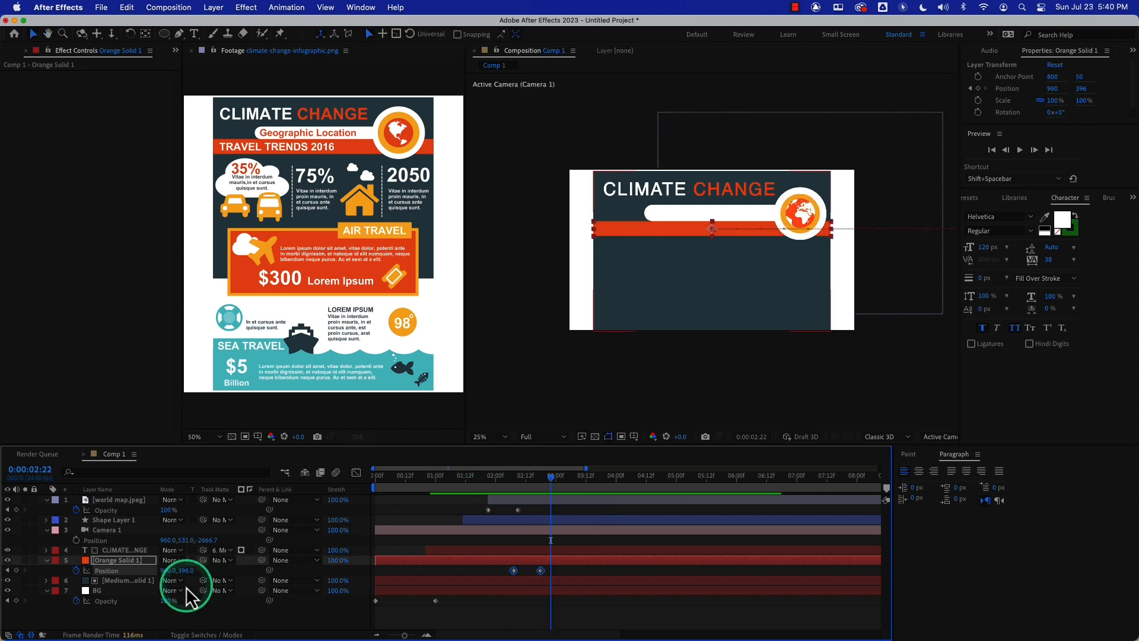
left_click(286, 115)
left_click(287, 7)
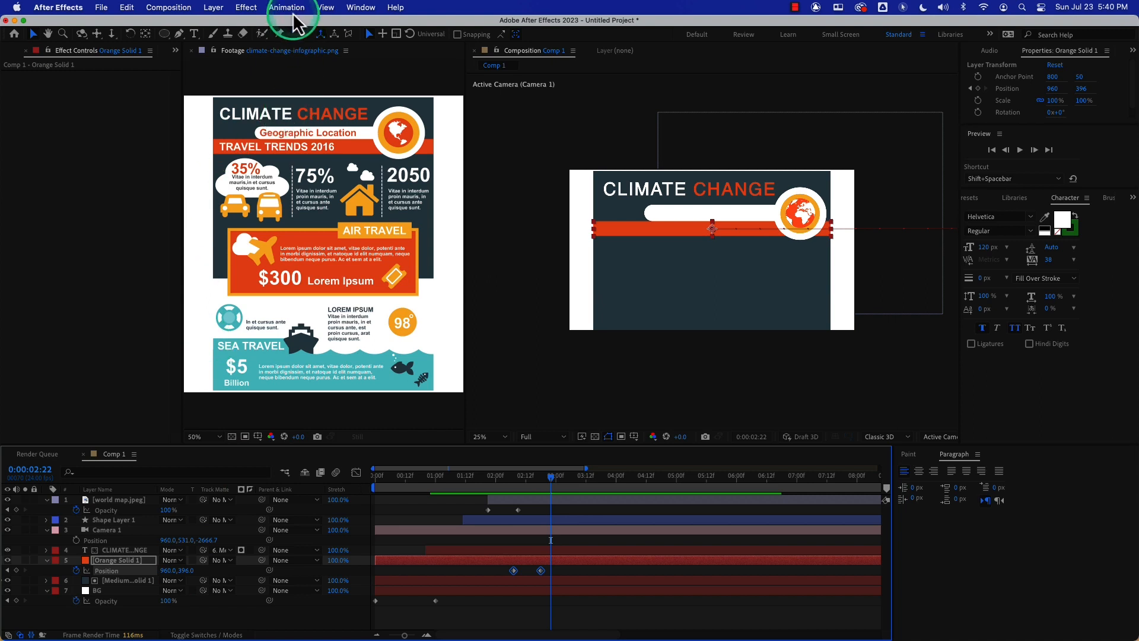
mouse_move(331, 140)
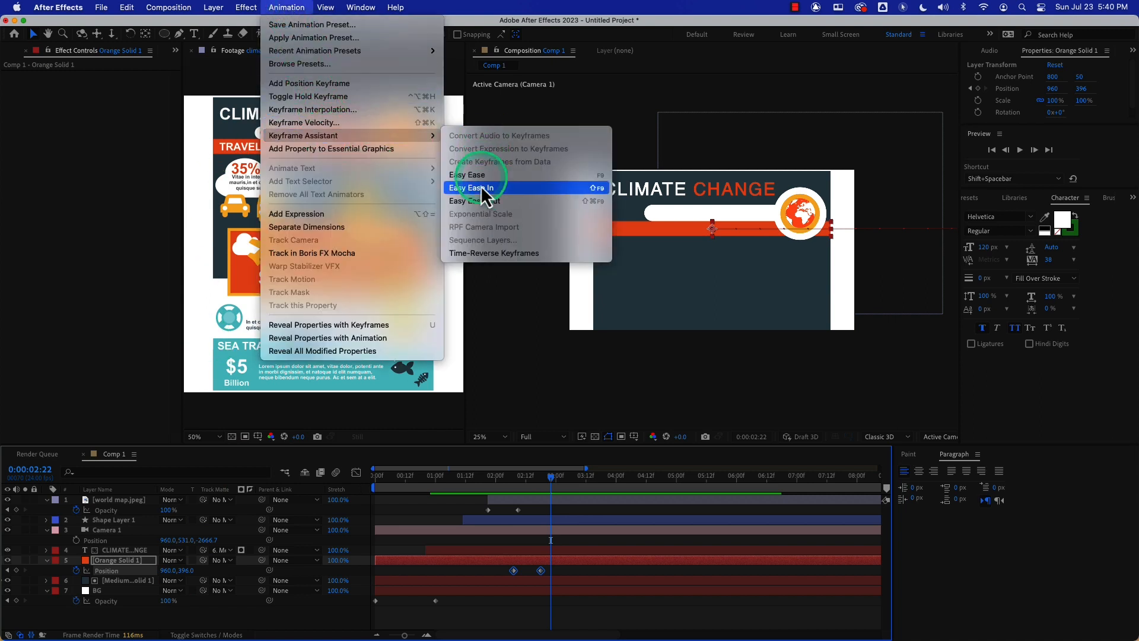
left_click(474, 176)
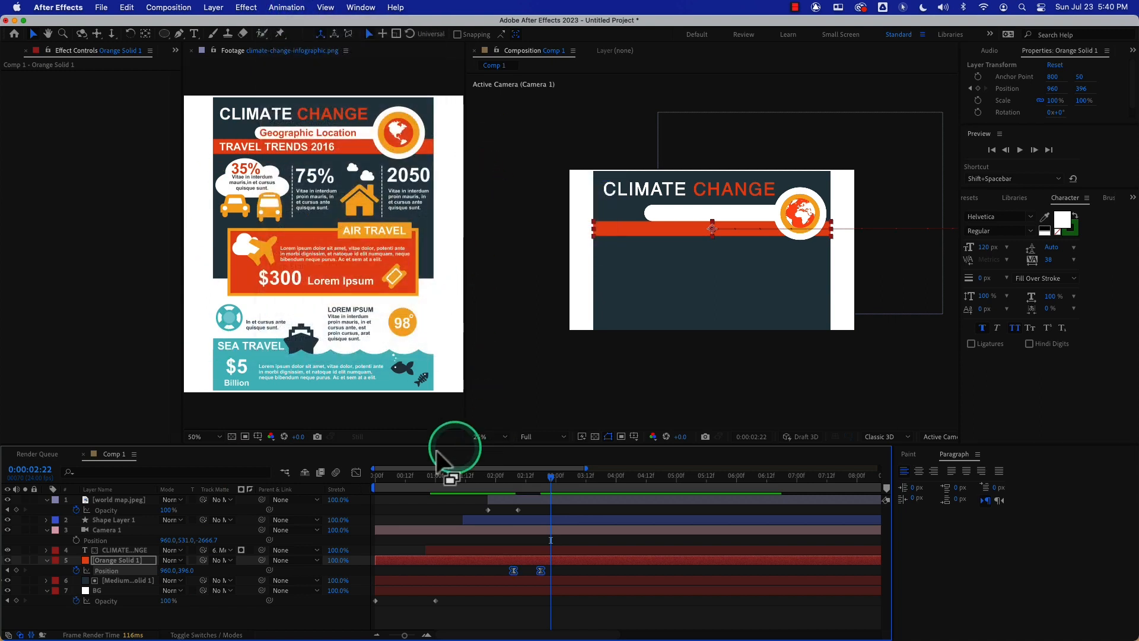
In the speed graph of the orange solid's Position, pull the end keyframe's influence toward the start for an early speed peak
left_click(356, 472)
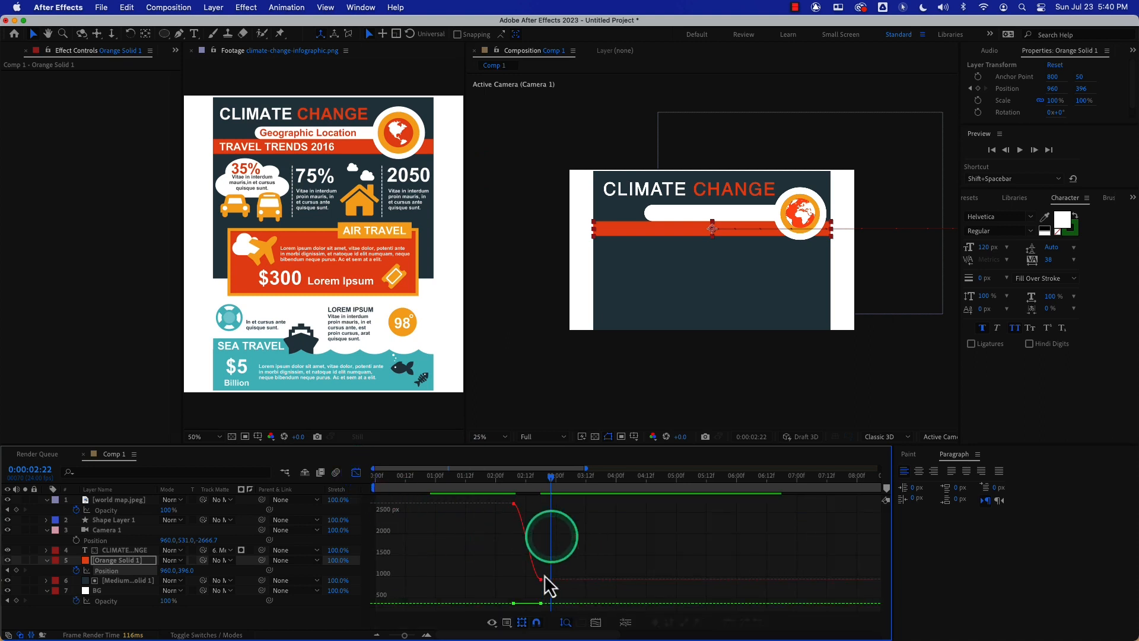
right_click(505, 549)
left_click(529, 532)
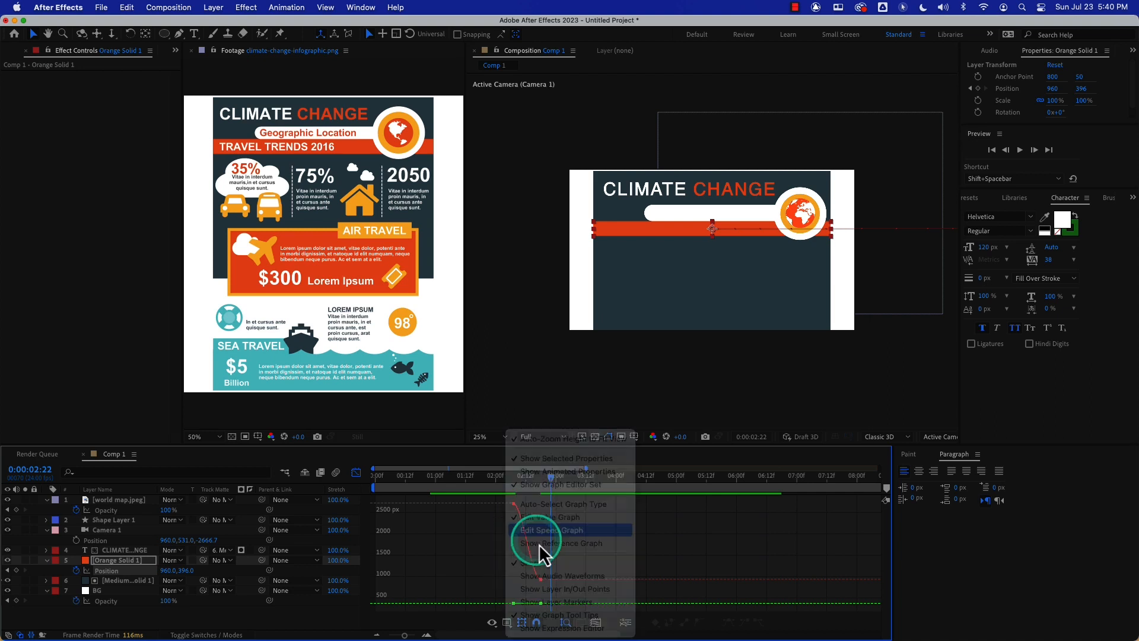
left_click(513, 603)
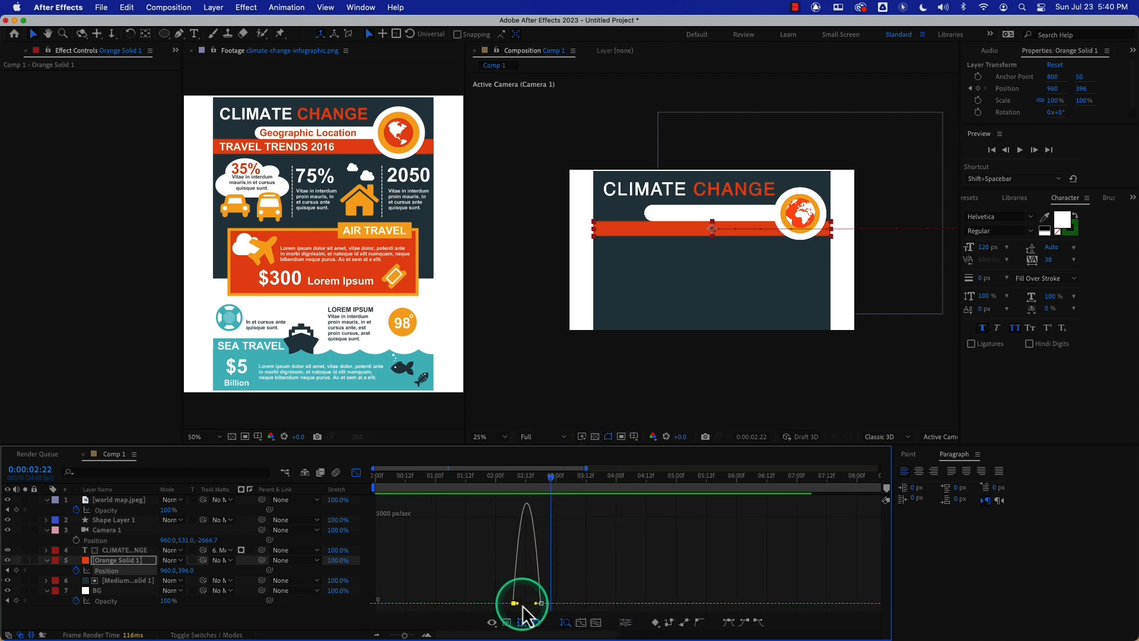
left_click_drag(534, 604, 518, 606)
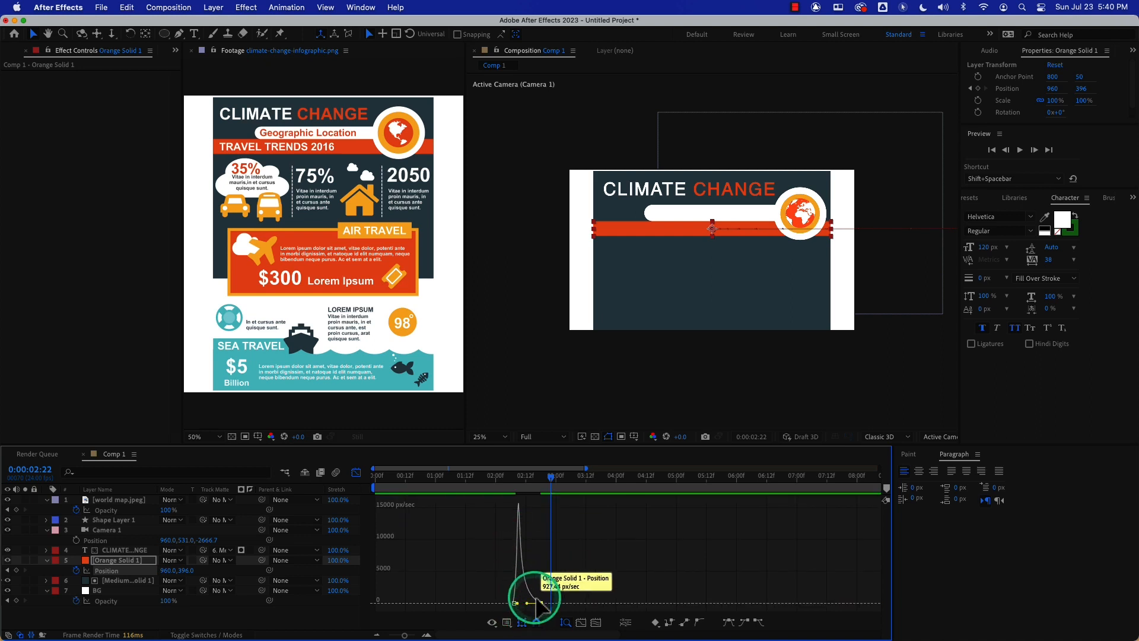
Return to the layer bars and replay the orange bar's eased slide-in from just before its first keyframe
left_click_drag(519, 480, 500, 478)
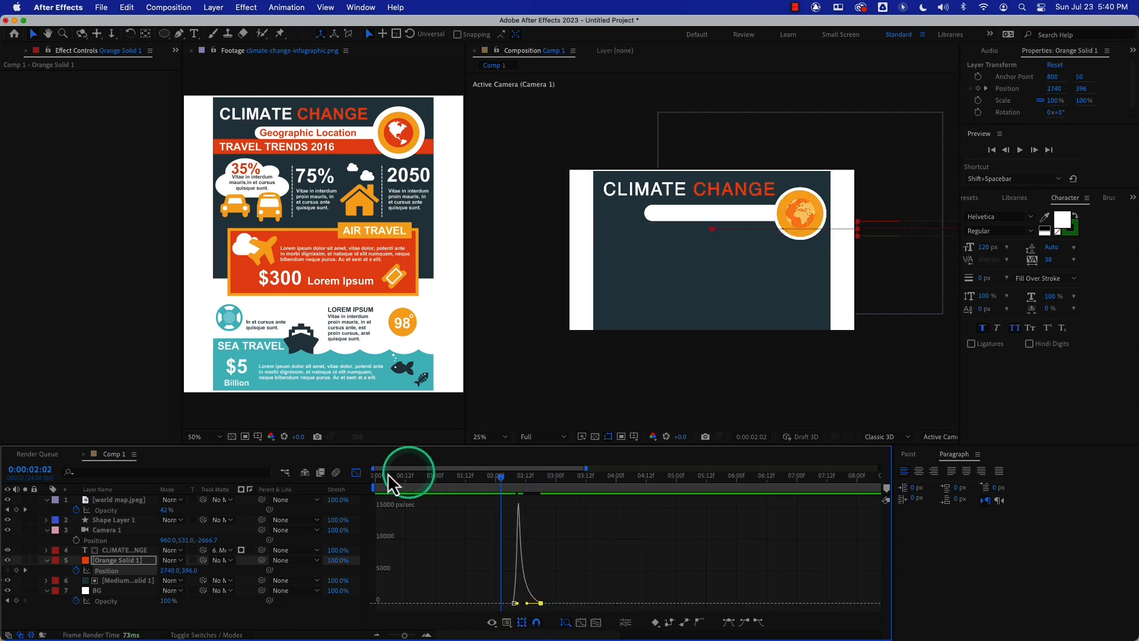
left_click(356, 472)
key("space")
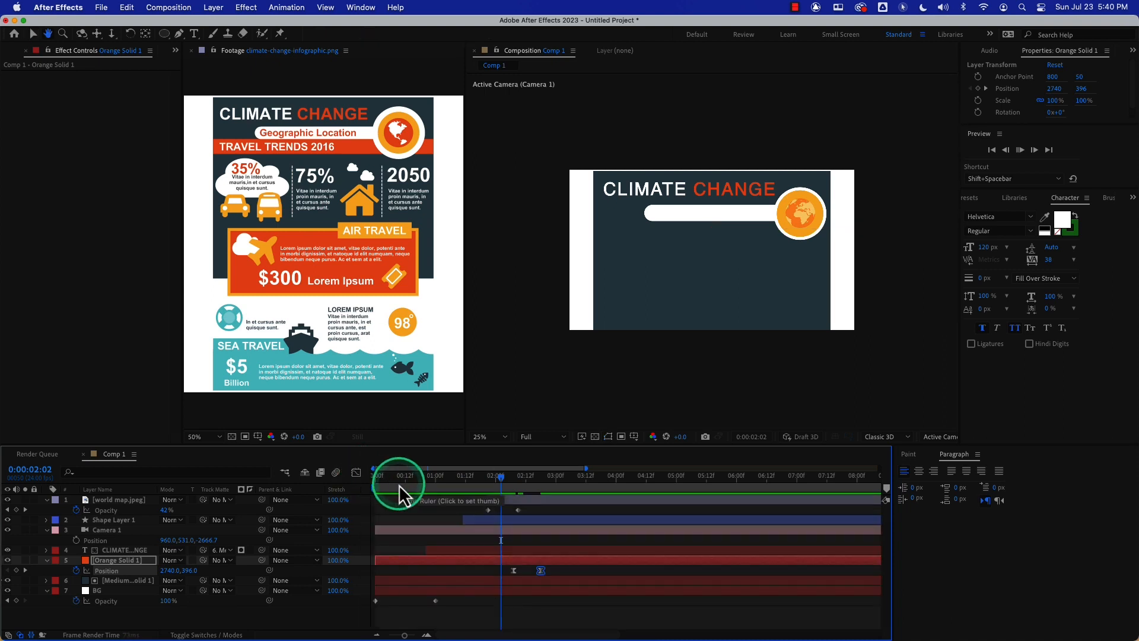
mouse_move(486, 477)
left_mouse_down()
mouse_move(521, 482)
mouse_move(493, 477)
left_mouse_up()
key("space")
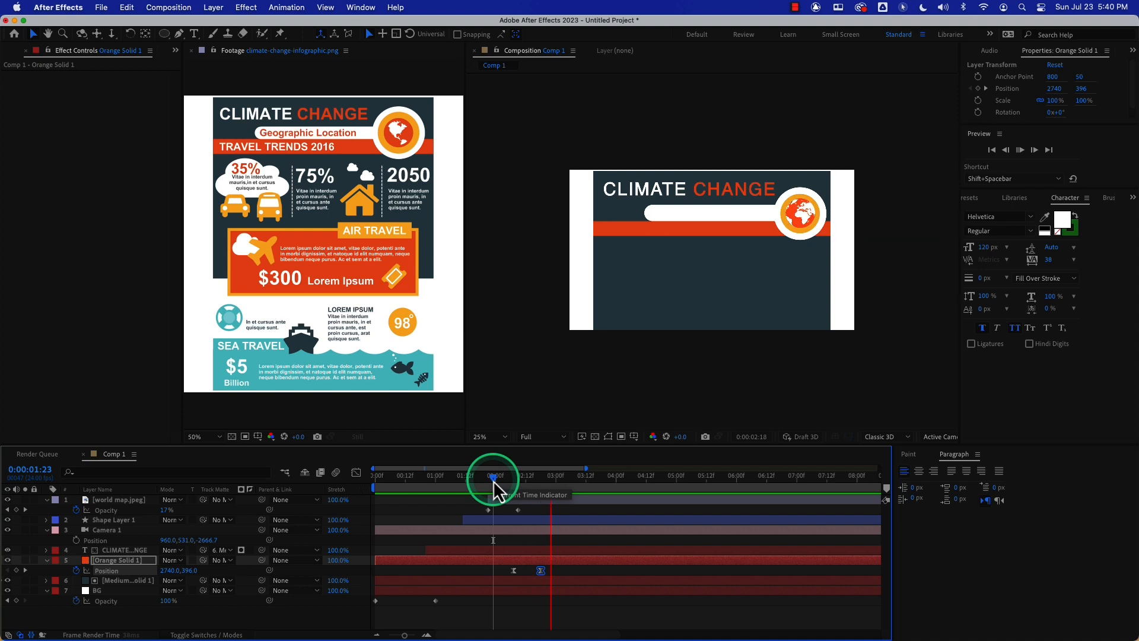
key("space")
left_click(486, 476)
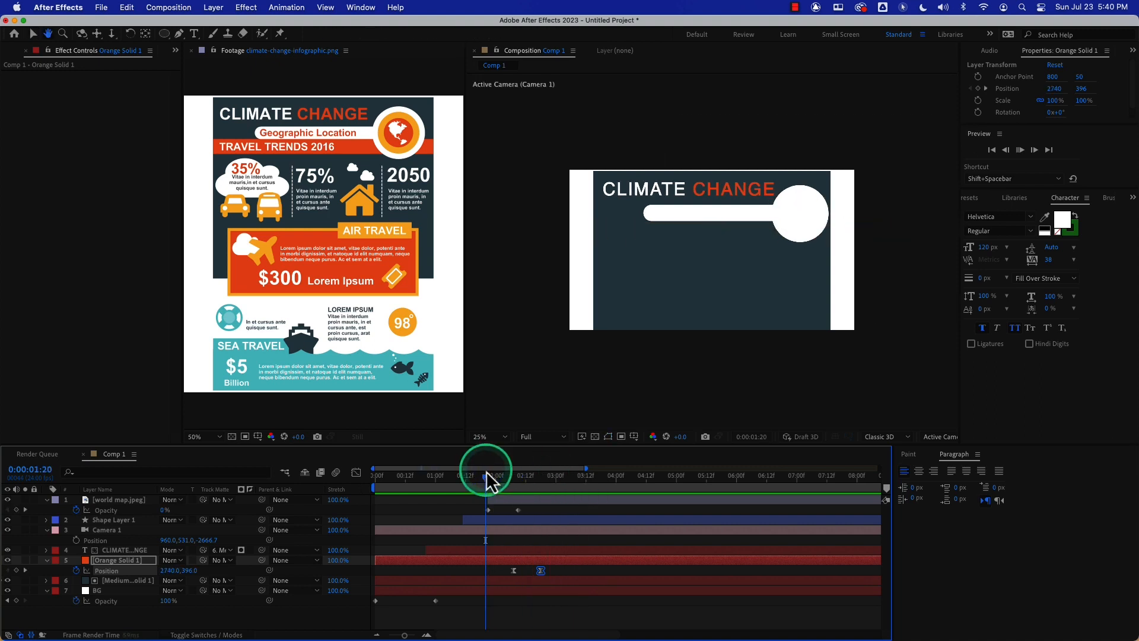
key("space")
Trim the start of the orange solid layer to its first Position keyframe at 0:00:02:07
left_click_drag(488, 477, 539, 479)
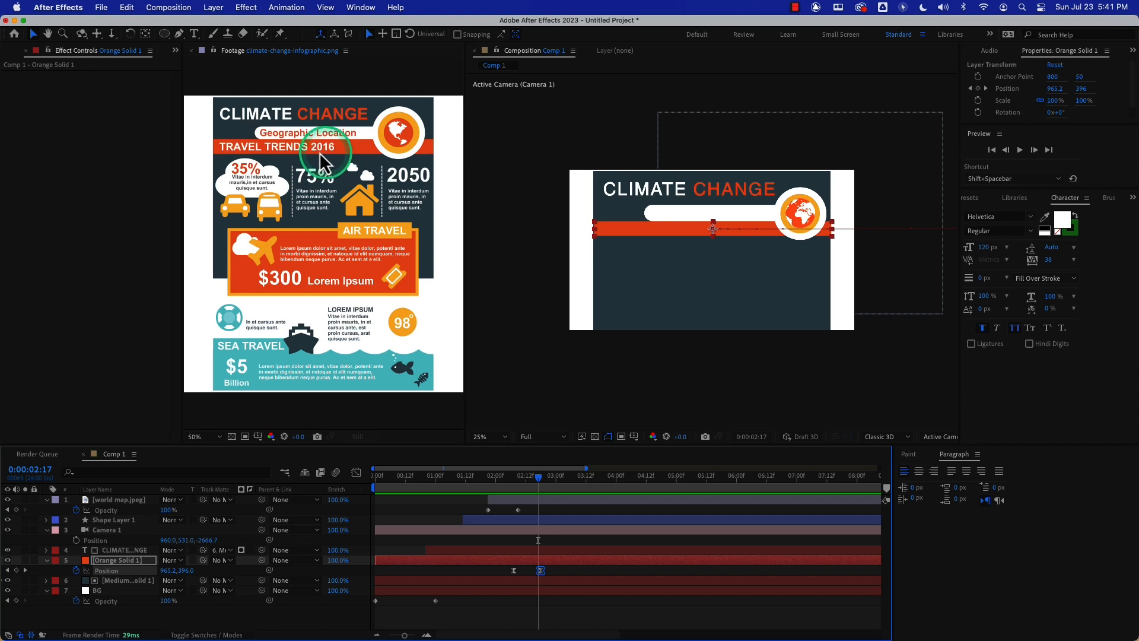
mouse_move(519, 477)
left_mouse_down()
mouse_move(471, 476)
mouse_move(524, 477)
left_mouse_up()
left_click_drag(530, 477, 535, 477)
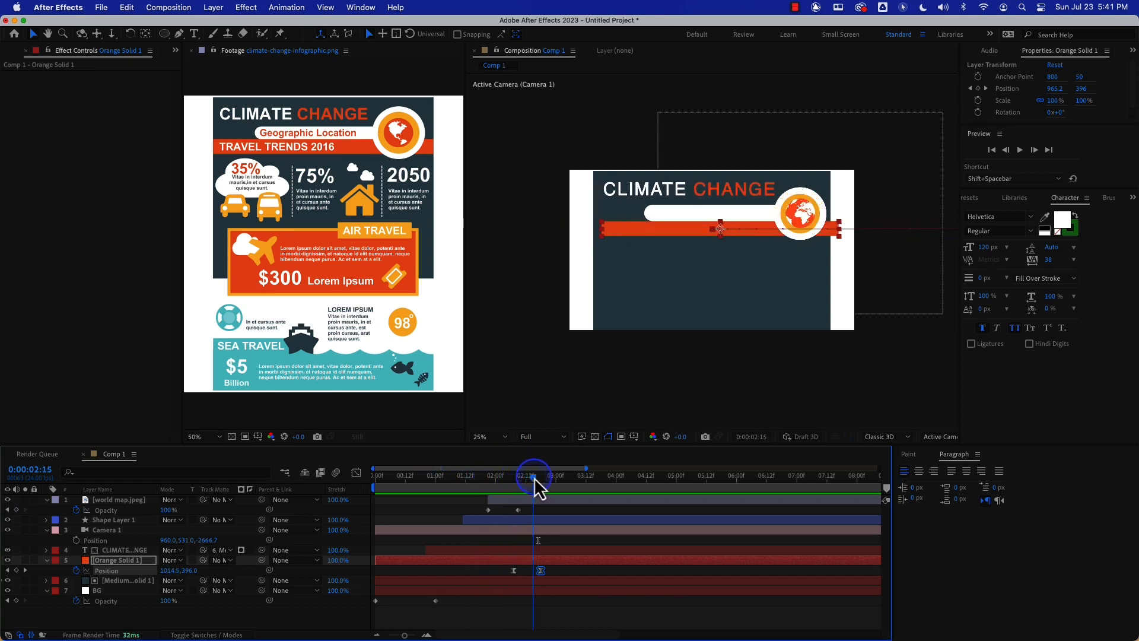
left_click(195, 35)
mouse_move(526, 475)
left_mouse_down()
mouse_move(536, 475)
mouse_move(514, 475)
left_mouse_up()
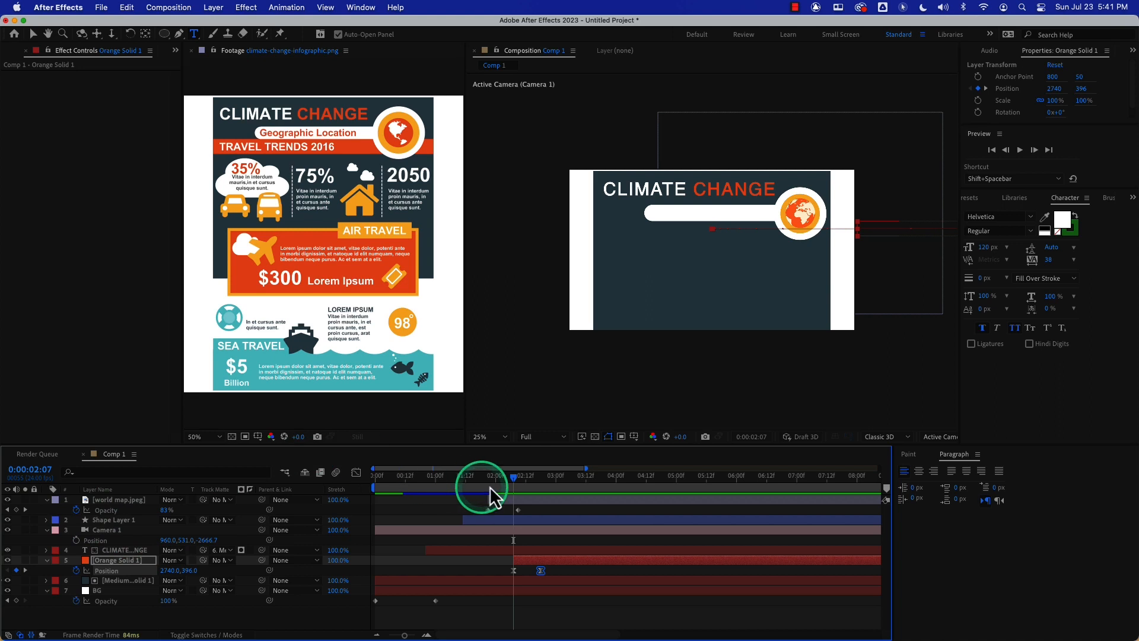
At 0:00:02:18, add a text layer near the orange bar reading "TRAVEL TRENDS @)!^" and set its font size to 80 px
left_click_drag(514, 478, 540, 485)
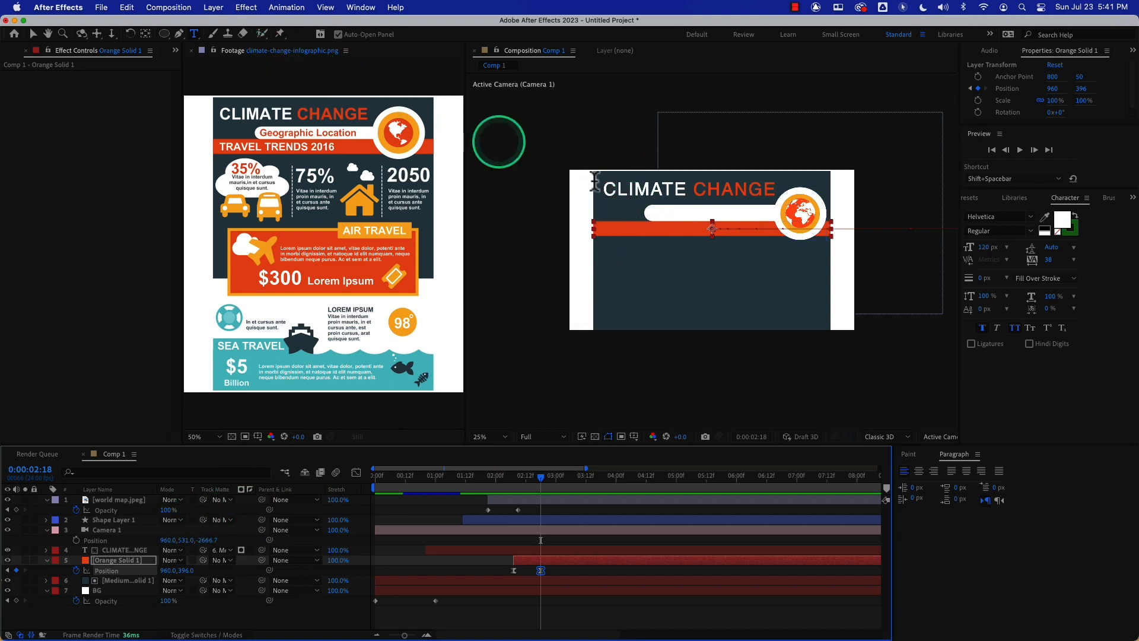
left_click(608, 225)
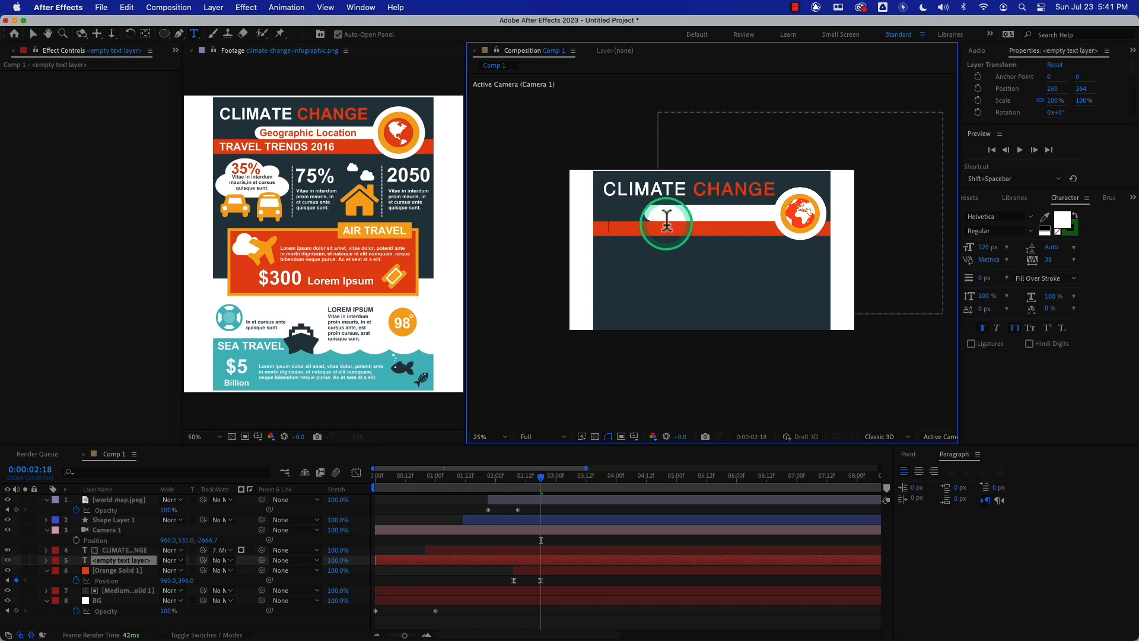
type("TRAVEL TRENDS @)!^")
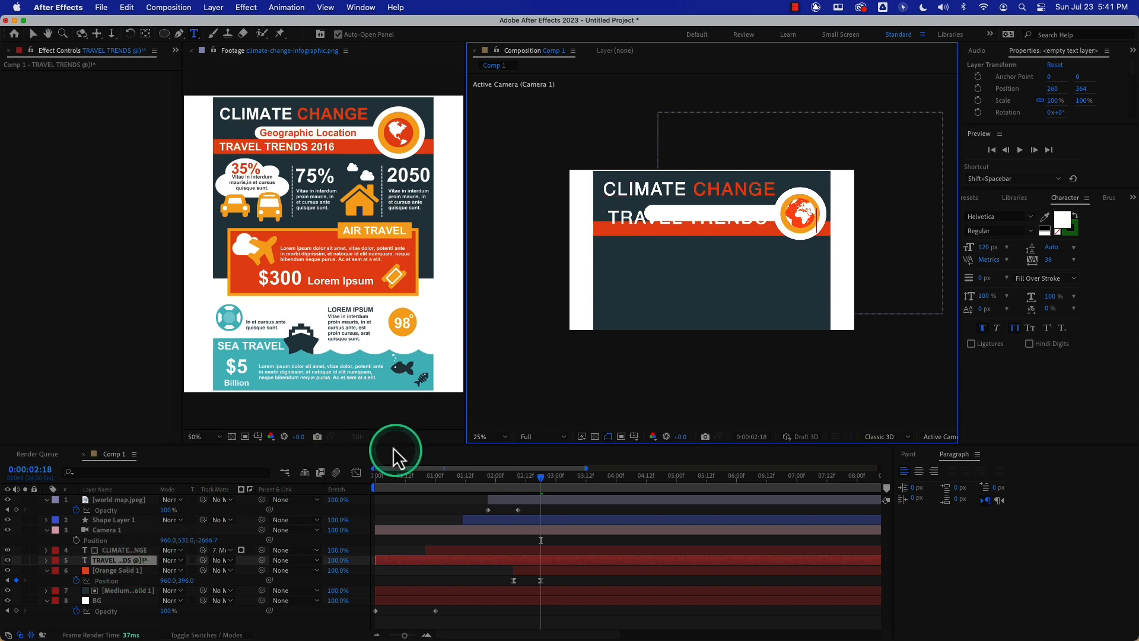
left_click(33, 34)
left_click(983, 248)
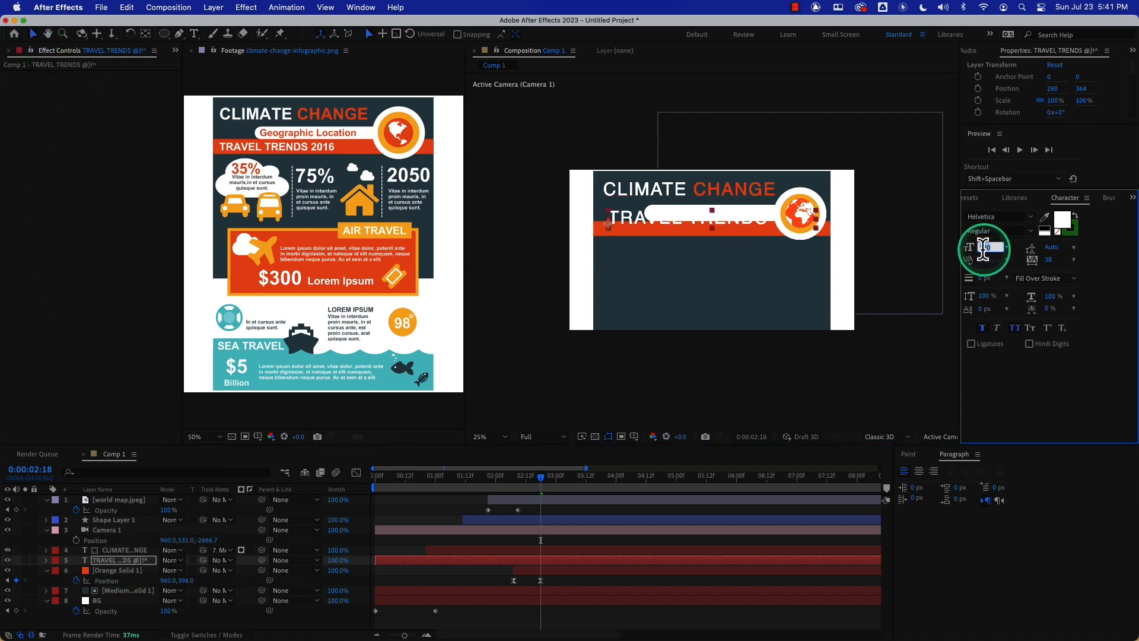
type("80")
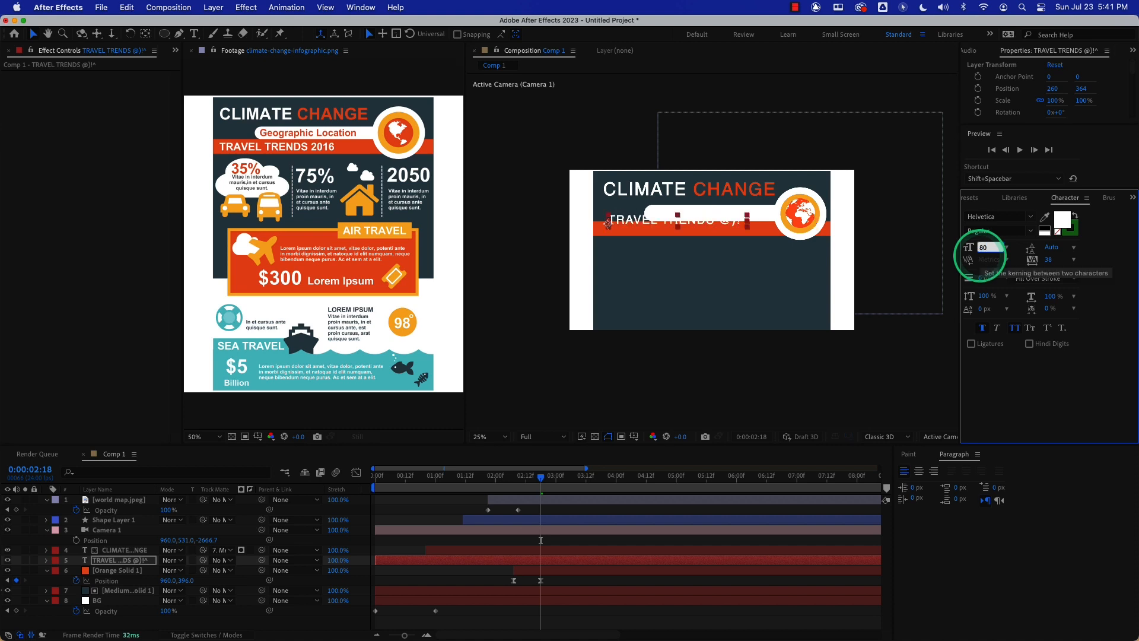
Move the TRAVEL TRENDS text down onto the orange bar and replace its trailing symbols with 2016
left_click(629, 220)
left_click_drag(629, 220, 628, 230)
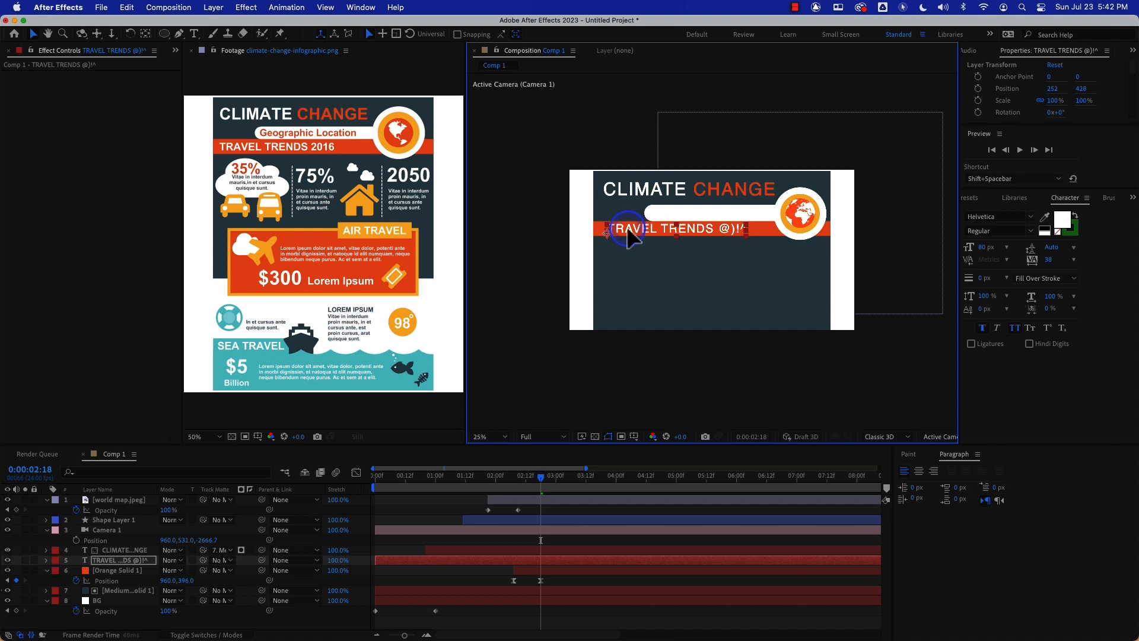
left_click(743, 230)
double_click(743, 229)
left_click(740, 229)
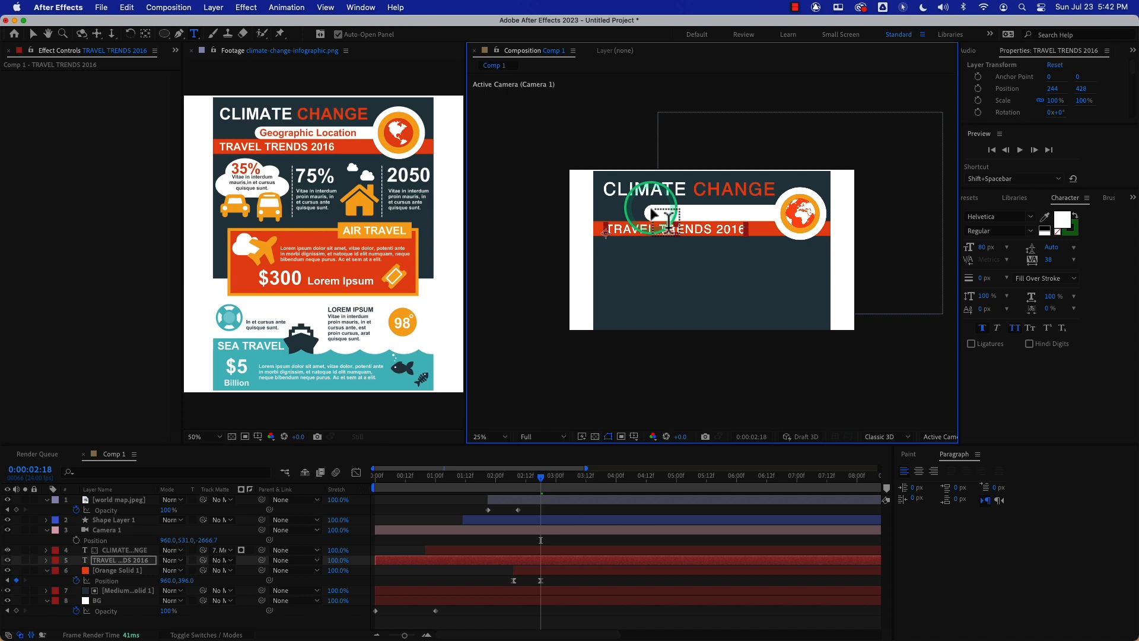
Add a text layer reading "Geographic Location" near the white bar and turn off its All Caps style
left_click(653, 211)
type("G")
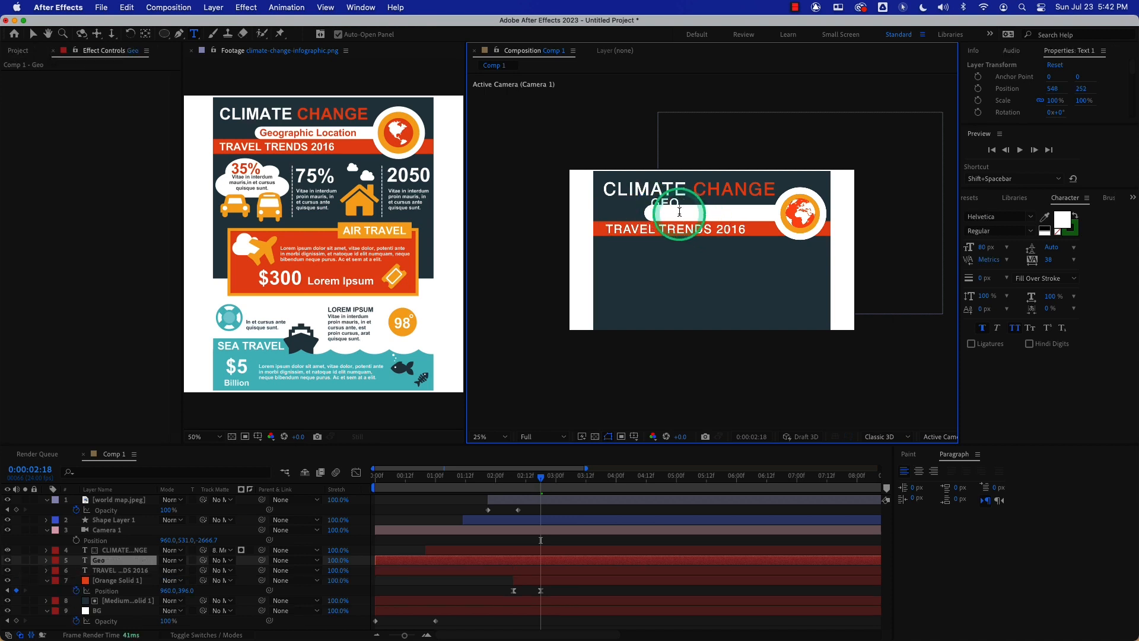
key("BackSpace")
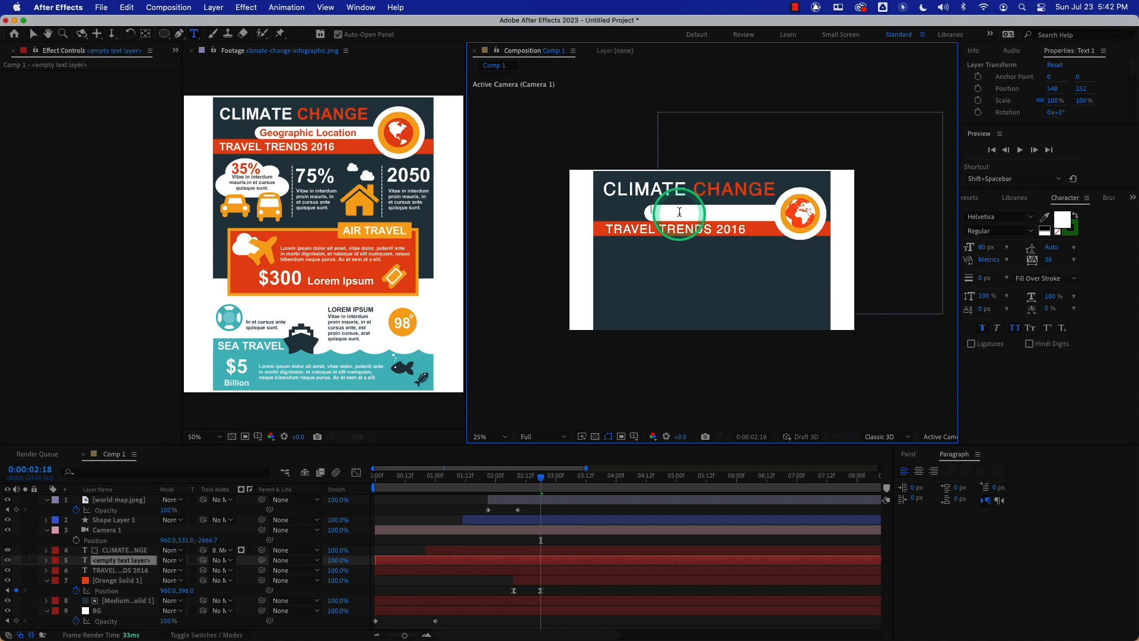
type("g")
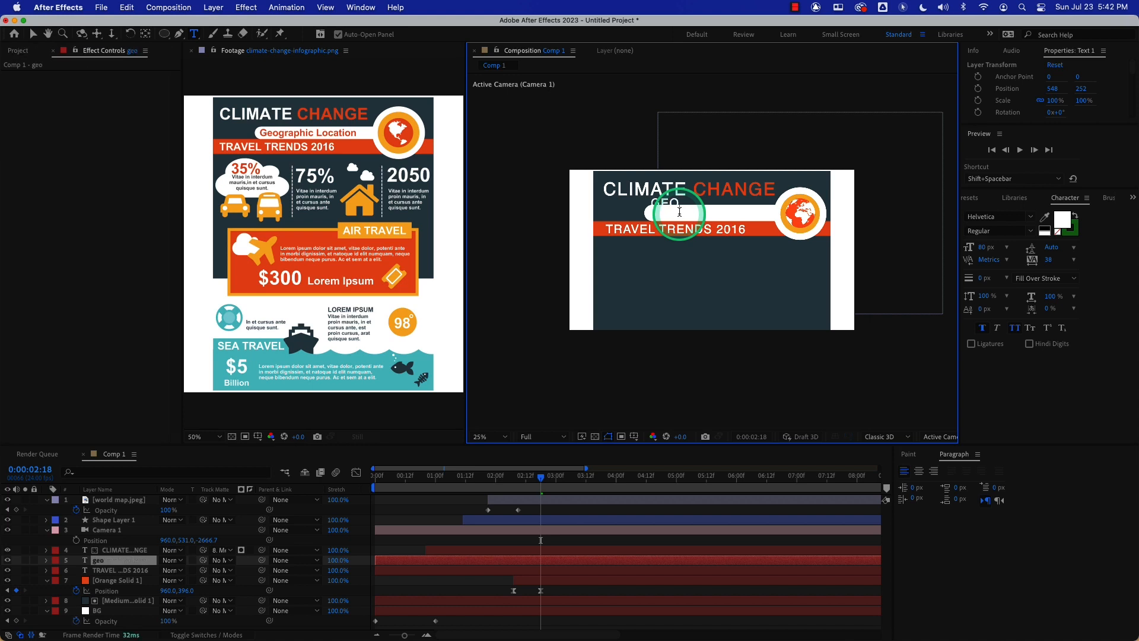
type("eo")
key("BackSpace")
key("BackSpace")
key("BackSpace")
type("Geographic Location")
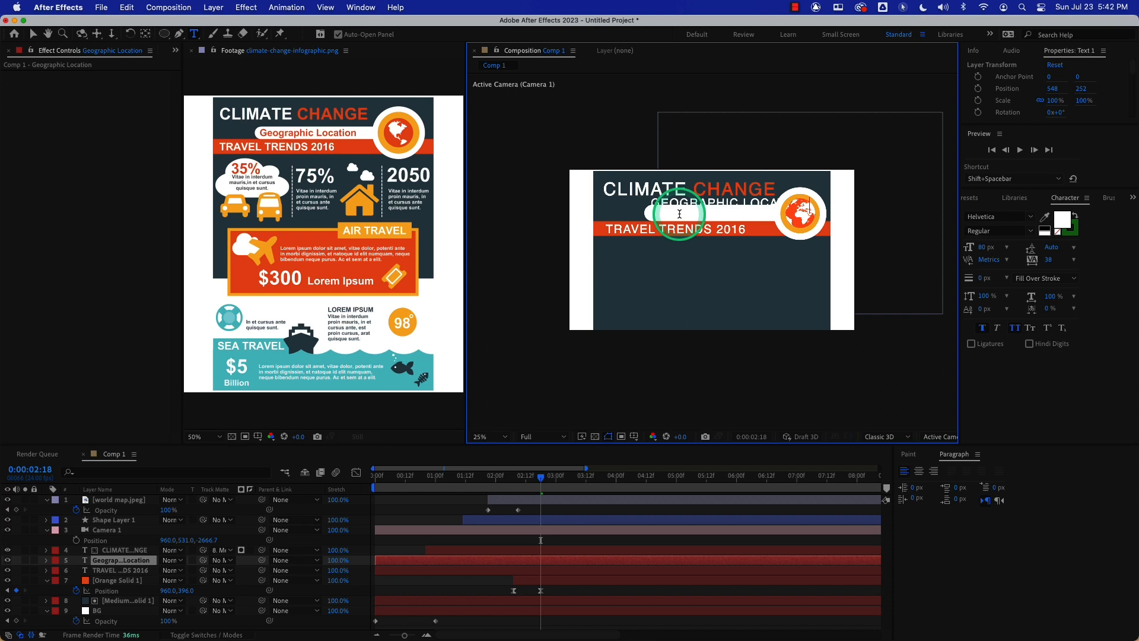
left_click(33, 34)
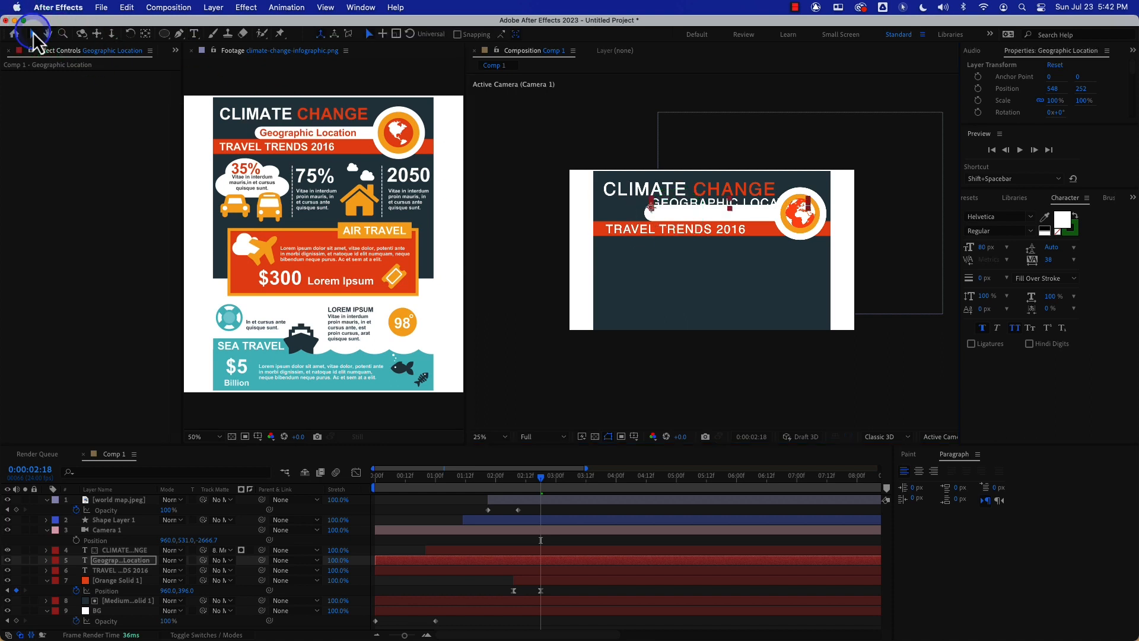
left_click(1016, 338)
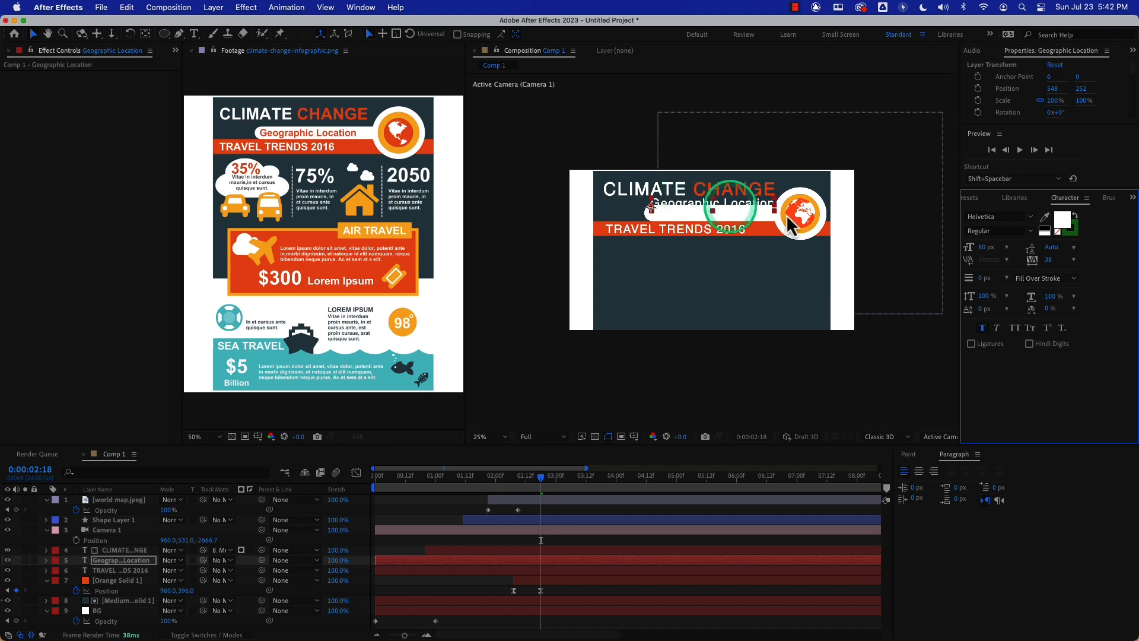
Color the Geographic Location text with the orange-red sampled from the reference's AIR TRAVEL box, and move it down onto the white bar
left_click(1062, 219)
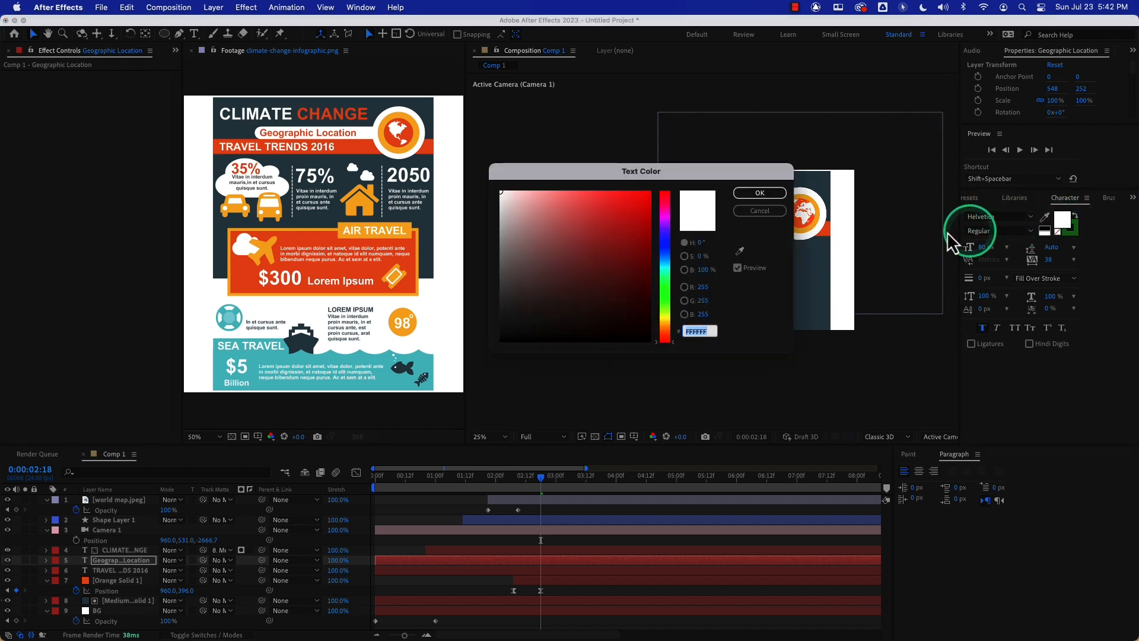
left_click(741, 252)
left_click(359, 273)
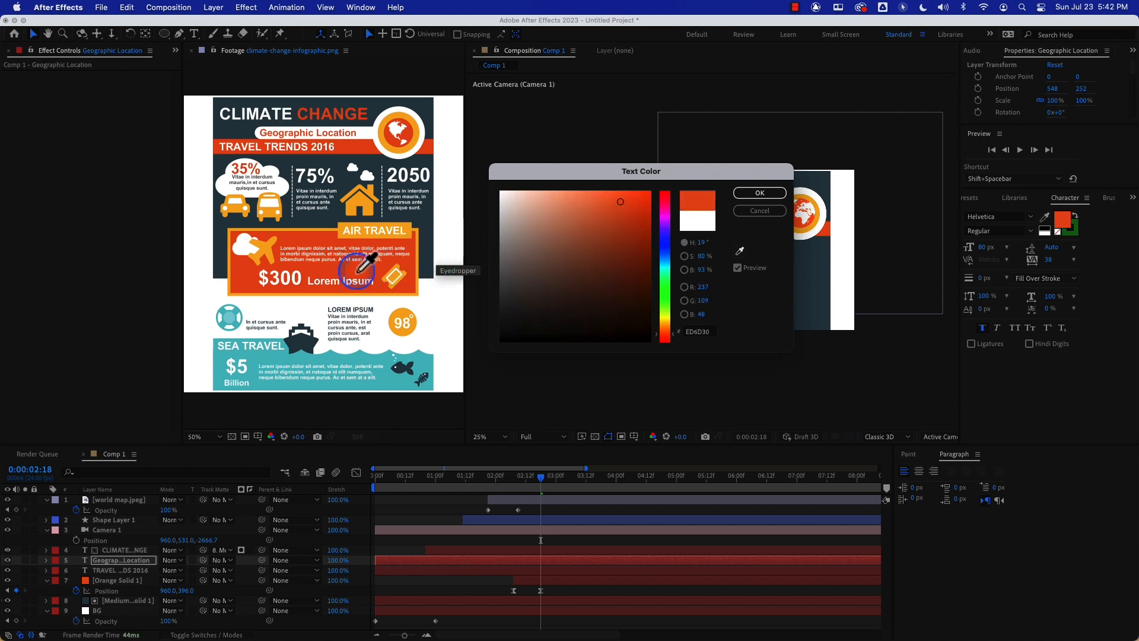
left_click(759, 193)
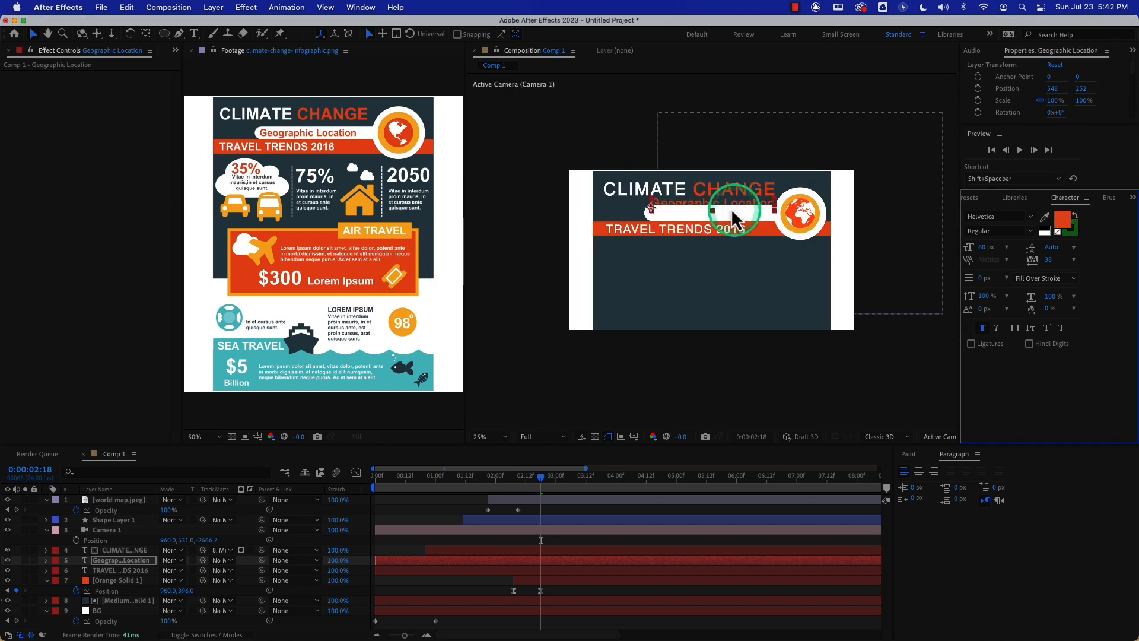
left_click_drag(733, 212, 720, 215)
Place the Geographic Location layer above Shape Layer 1, and fit its text inside the white bar at a 70 px font size
left_click_drag(138, 560, 126, 517)
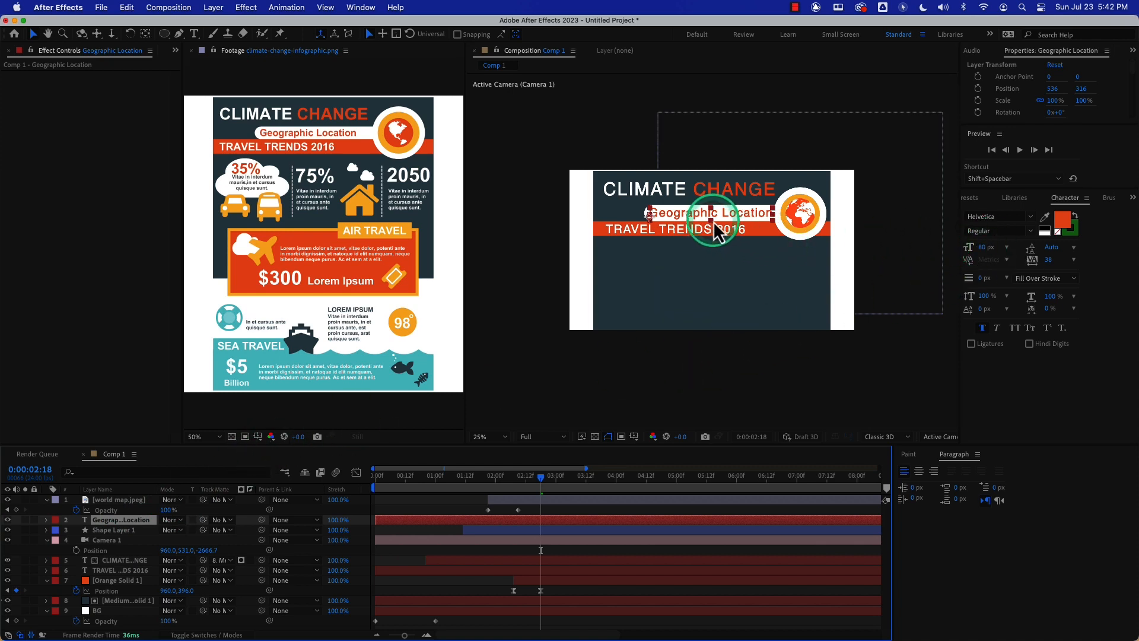
left_click(982, 247)
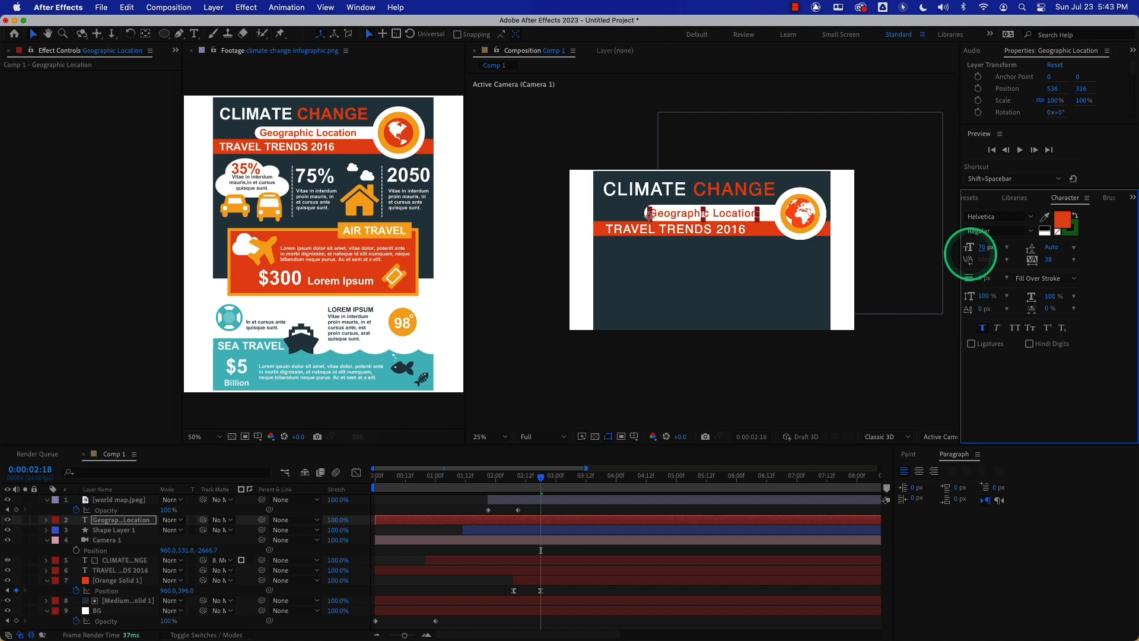
left_click_drag(688, 215, 692, 217)
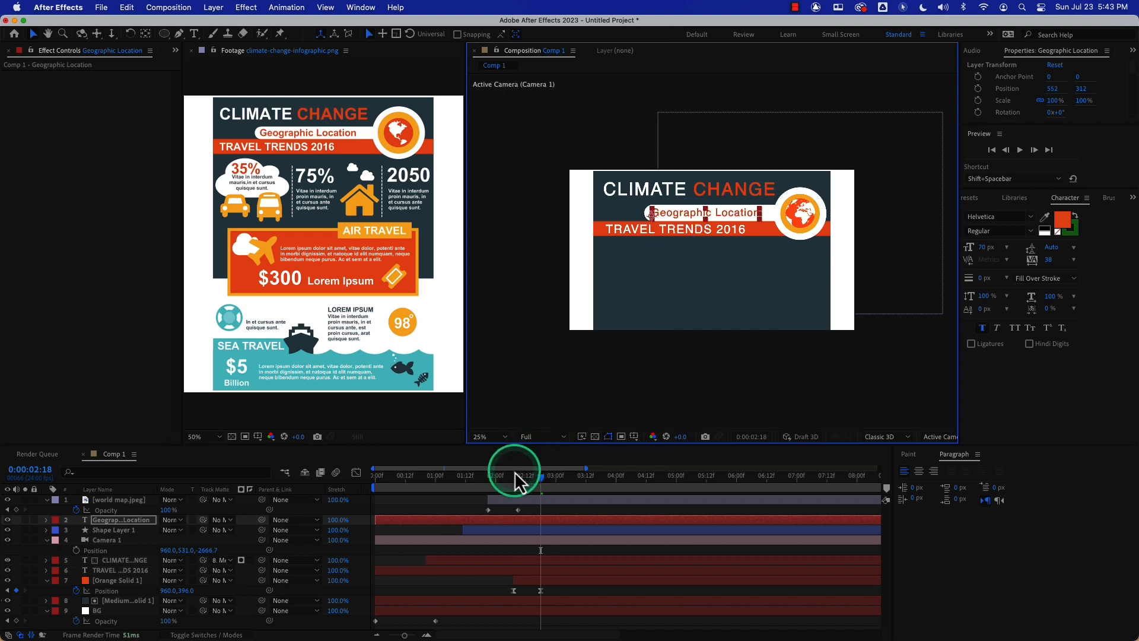
Set Shape Layer 1 as the track matte of the Geographic Location layer and turn the shape layer's visibility back on
mouse_move(511, 475)
left_mouse_down()
mouse_move(460, 477)
mouse_move(507, 481)
mouse_move(496, 482)
left_mouse_up()
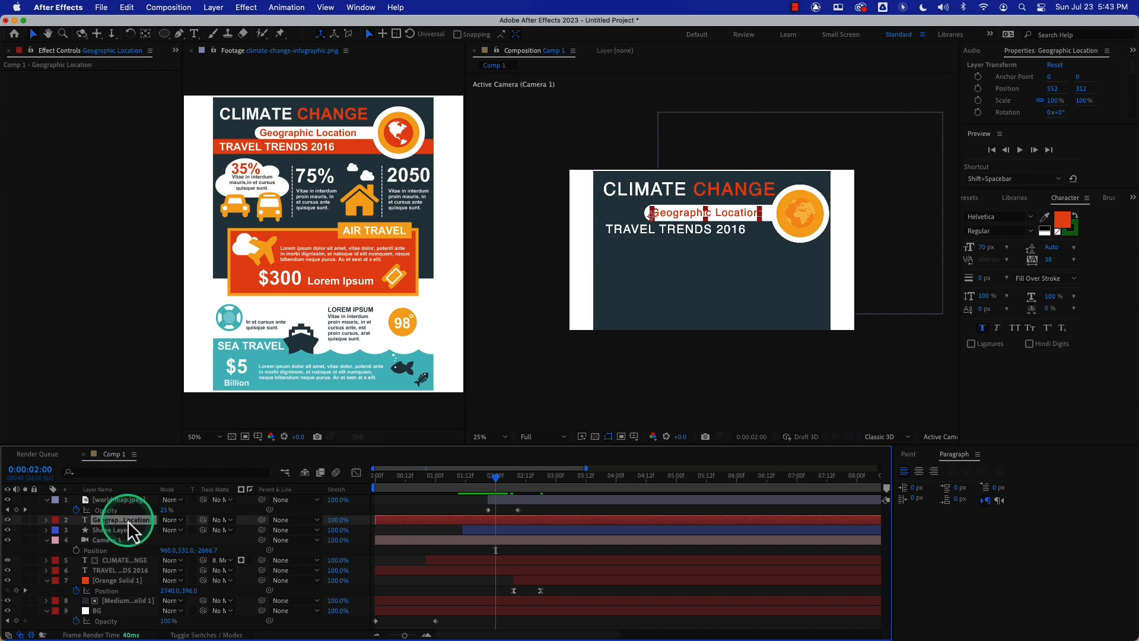
left_click(224, 520)
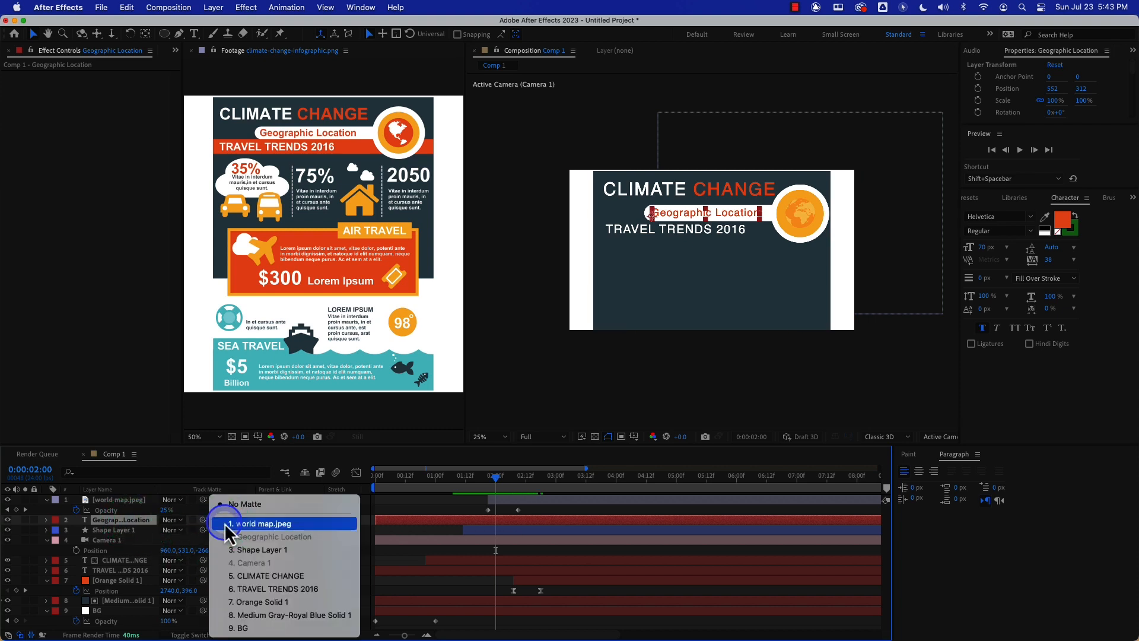
left_click(263, 550)
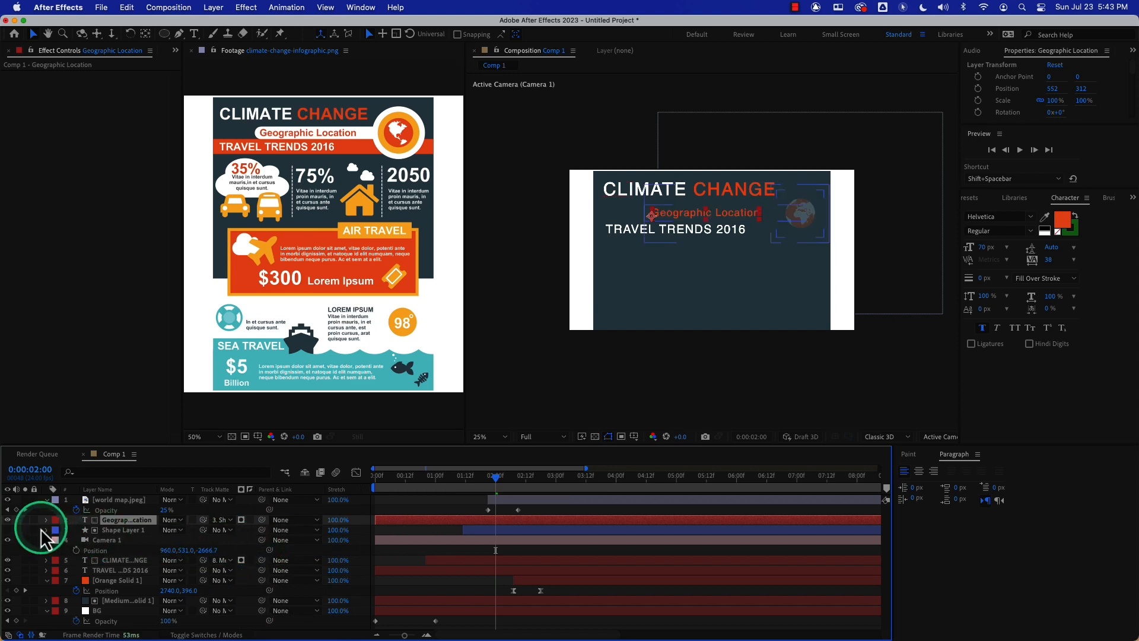
left_click(8, 530)
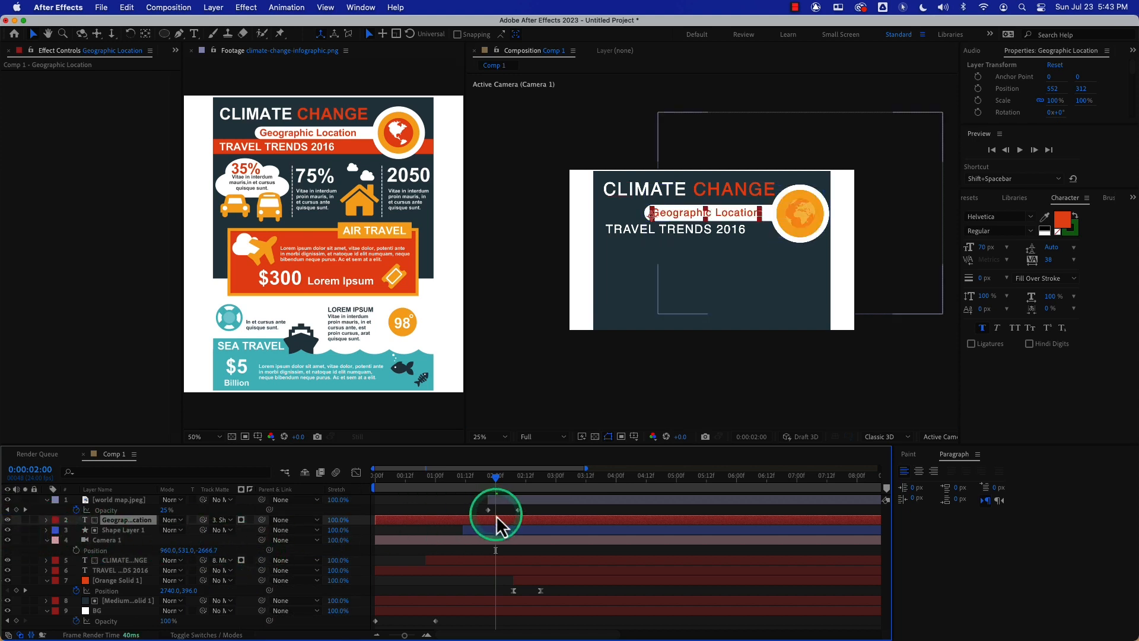
Keyframe the Geographic Location text's Position from 1889, 312 at 0:00:02:00 to 552, 312 at 0:00:02:11, and preview the slide-in
left_click_drag(496, 477, 488, 478)
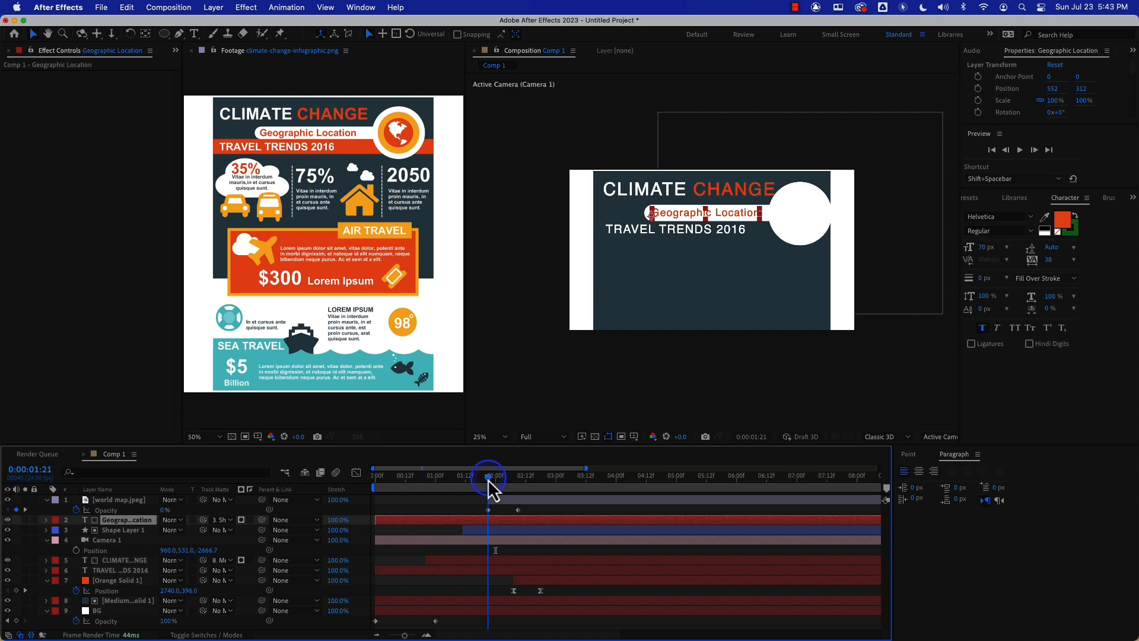
left_click_drag(489, 480, 517, 479)
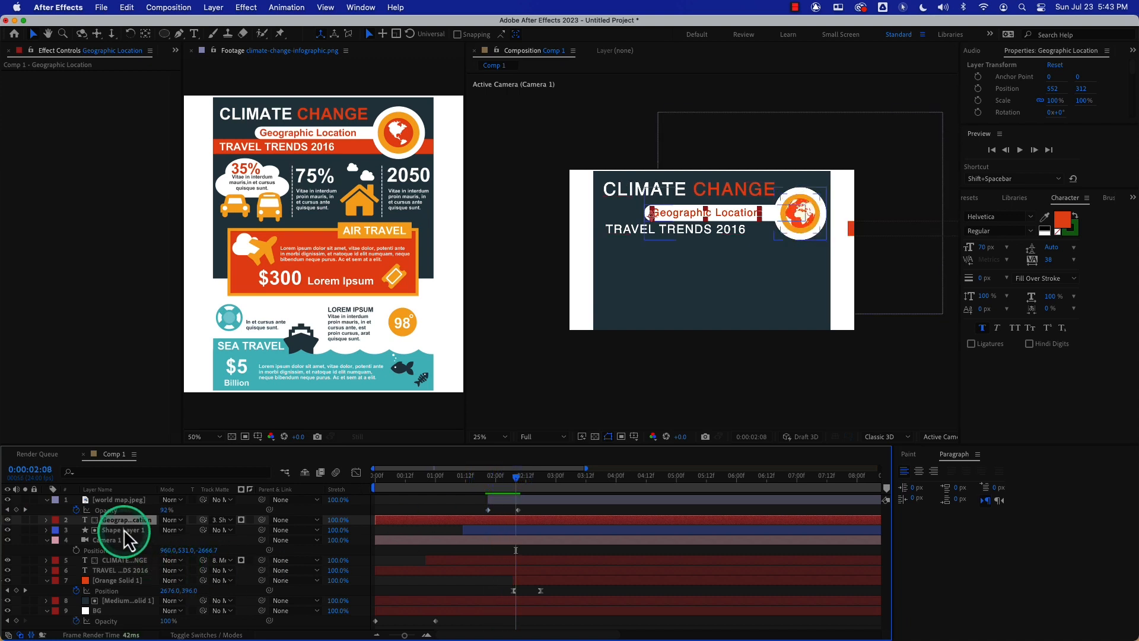
key("p")
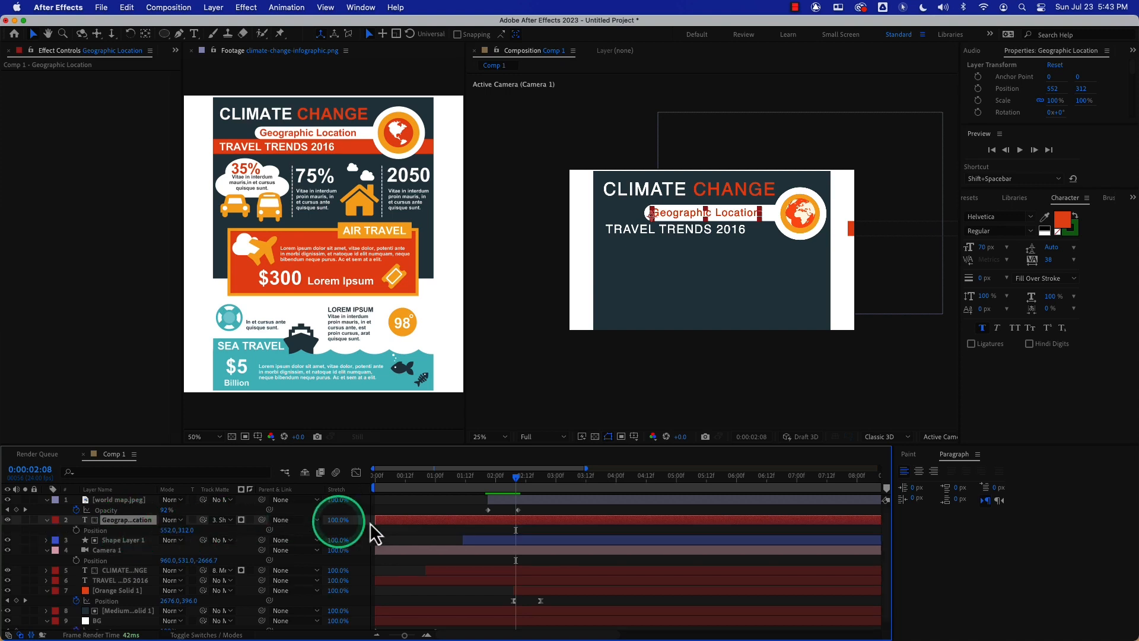
left_click(525, 475)
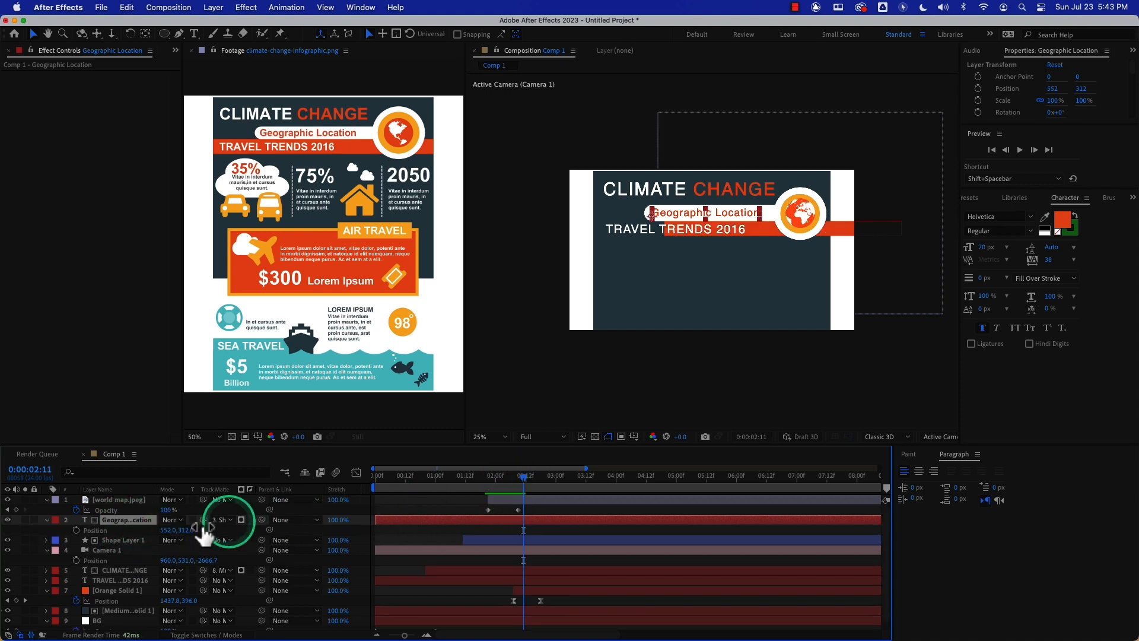
left_click(76, 530)
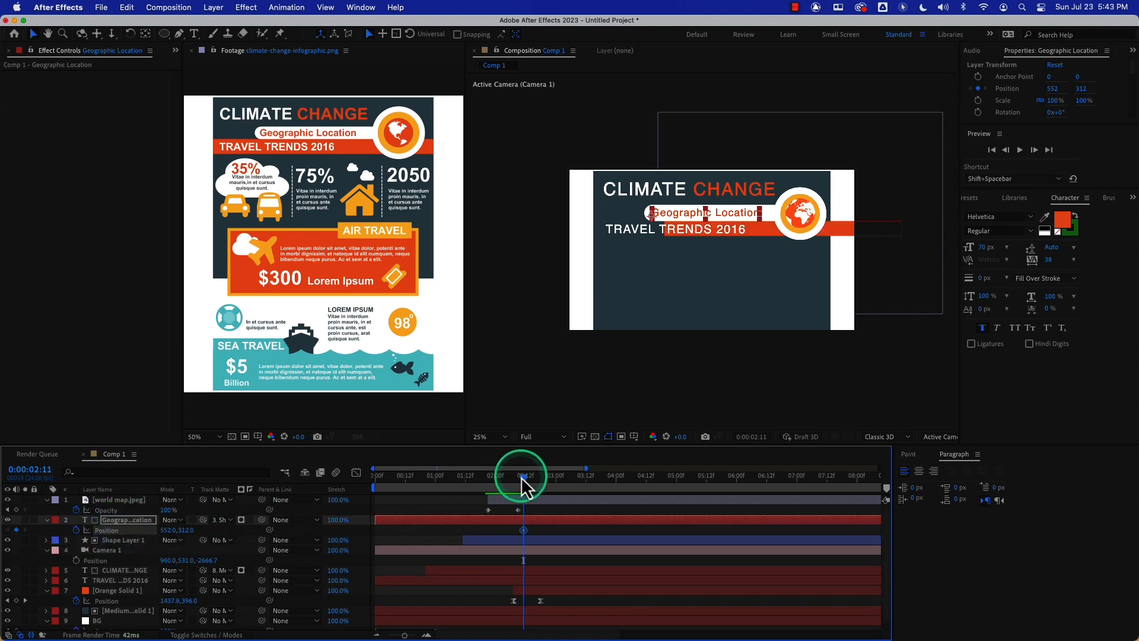
left_click_drag(521, 479, 496, 479)
left_click_drag(166, 530, 241, 533)
key("space")
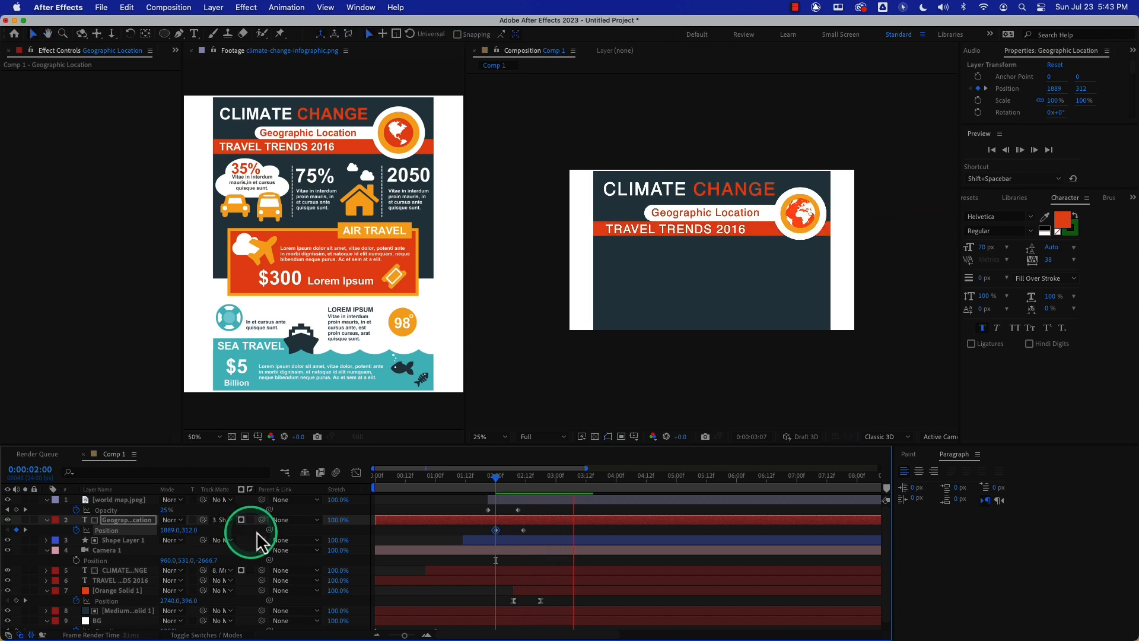
Apply Easy Ease to both Position keyframes of the Geographic Location text and replay the animation from 0:00:01:14
left_click_drag(496, 479, 473, 541)
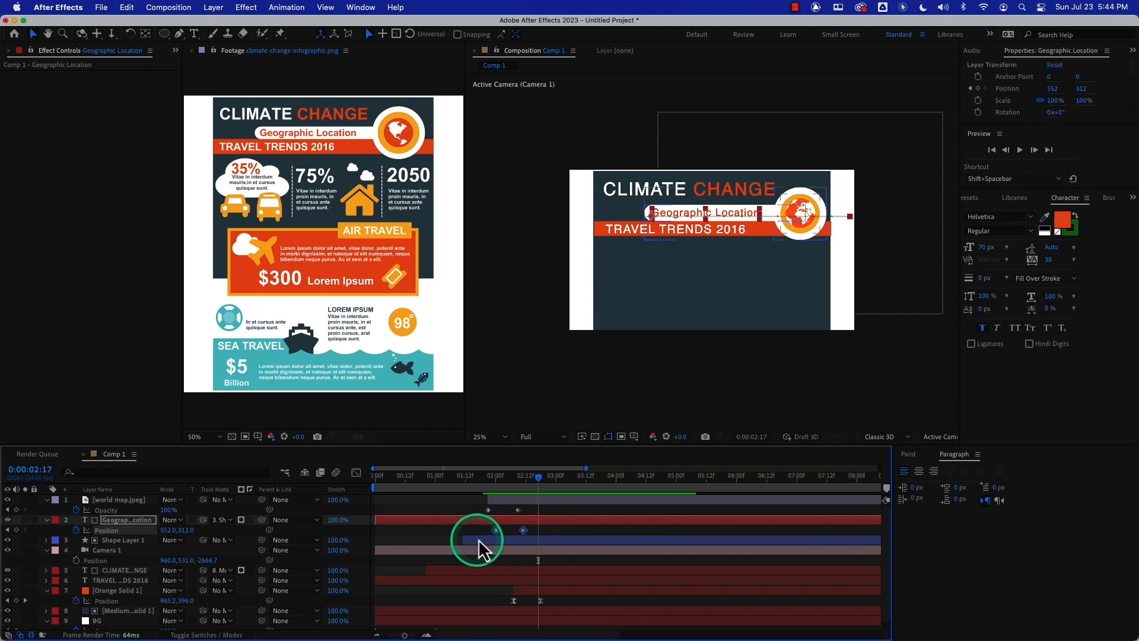
key("F9")
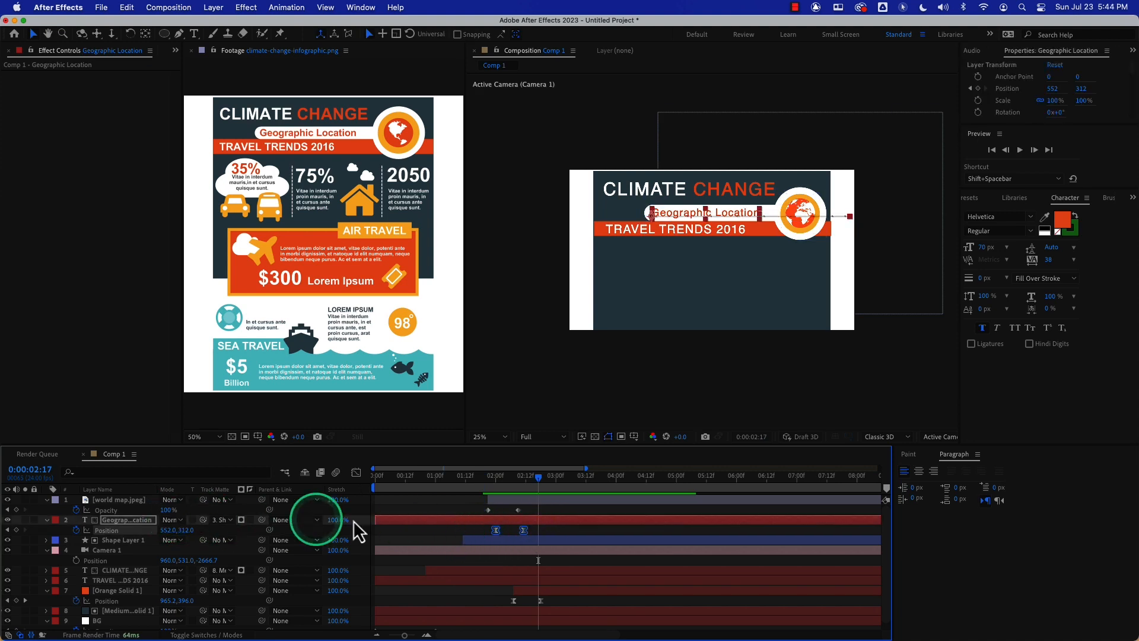
left_click_drag(482, 481, 471, 482)
key("space")
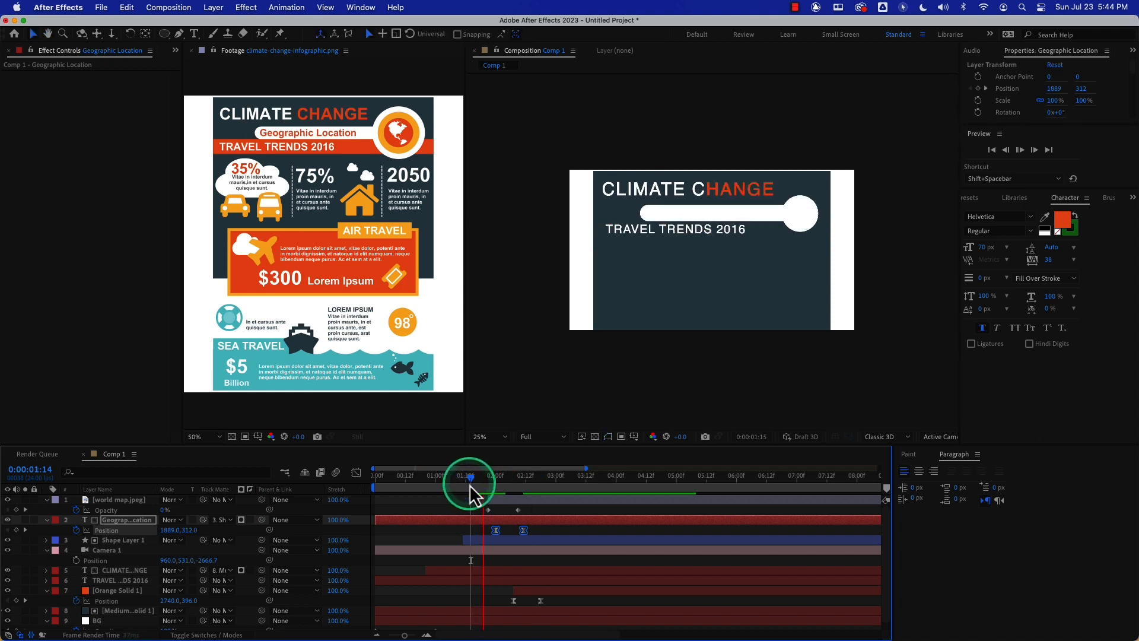
Replay the animation several times from 0:00:00:00 to review the timing of the header elements and text slide-ins
key("space")
left_click_drag(511, 481, 328, 476)
key("space")
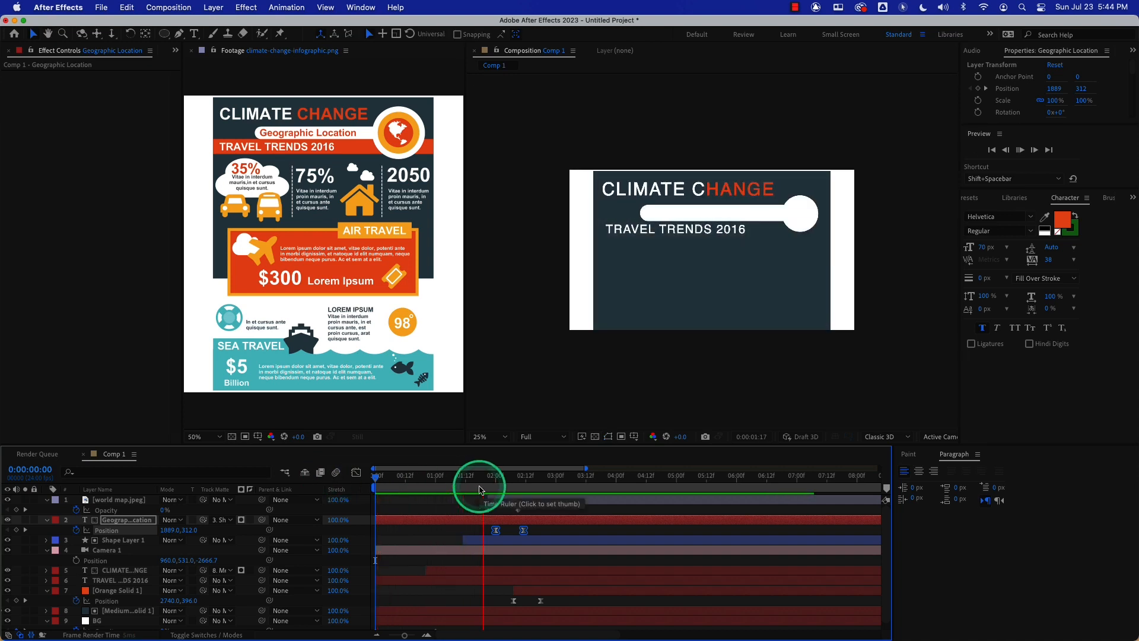
left_click_drag(491, 477, 326, 480)
key("space")
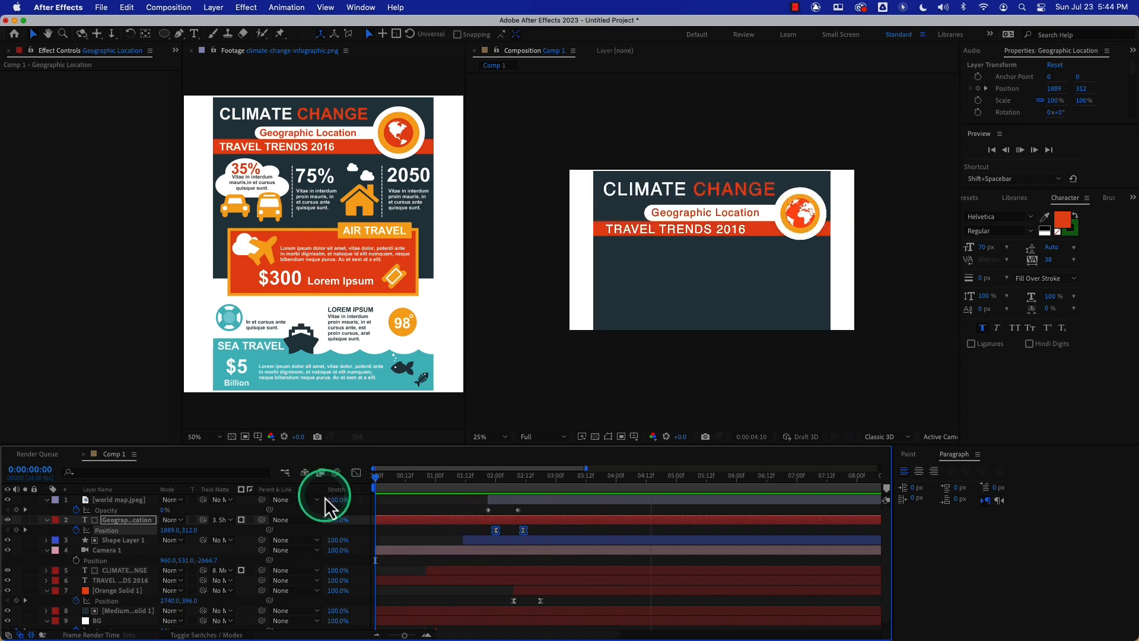
key("space")
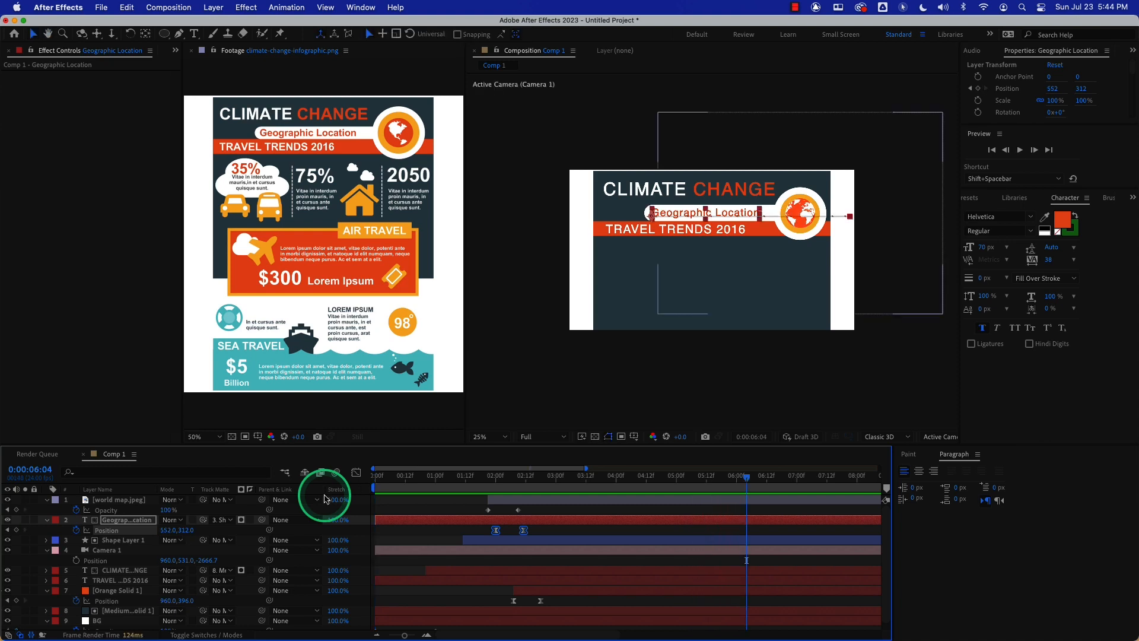
key("Home")
key("space")
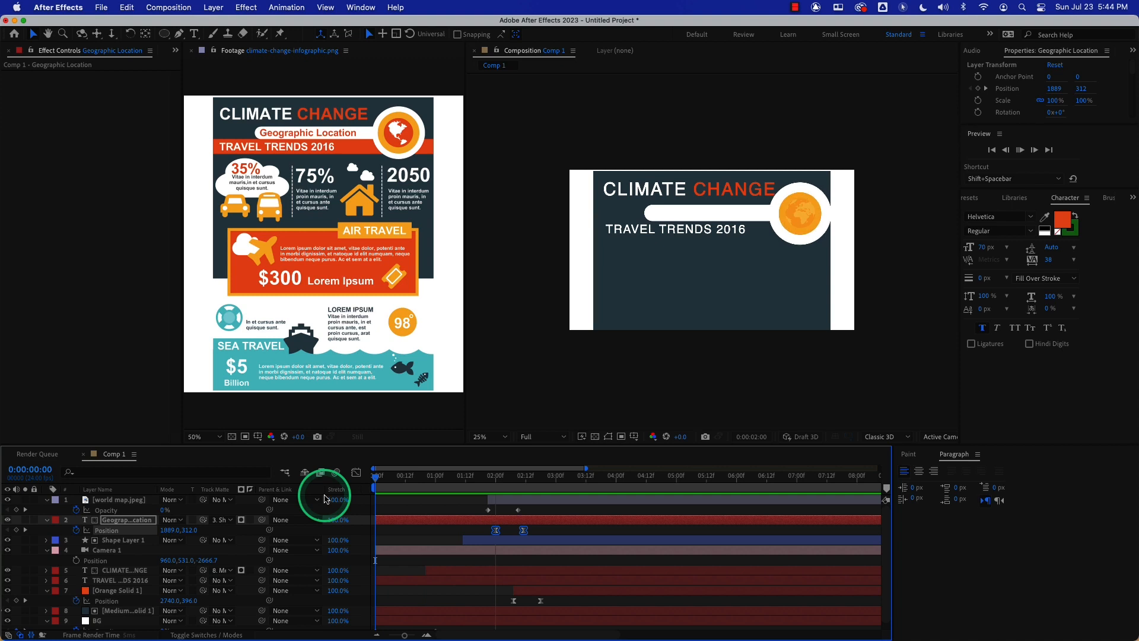
key("space")
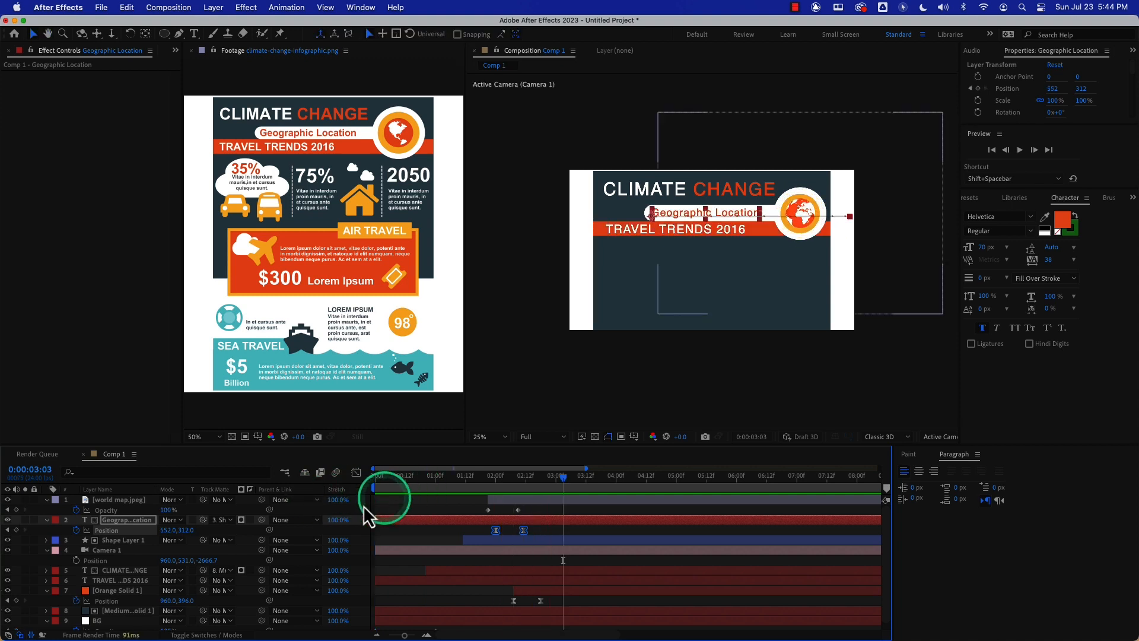
Trim the start of the Geographic Location layer to 0:00:02:00 and the start of the TRAVEL TRENDS 2016 layer to 0:00:02:17
left_click_drag(373, 520, 489, 516)
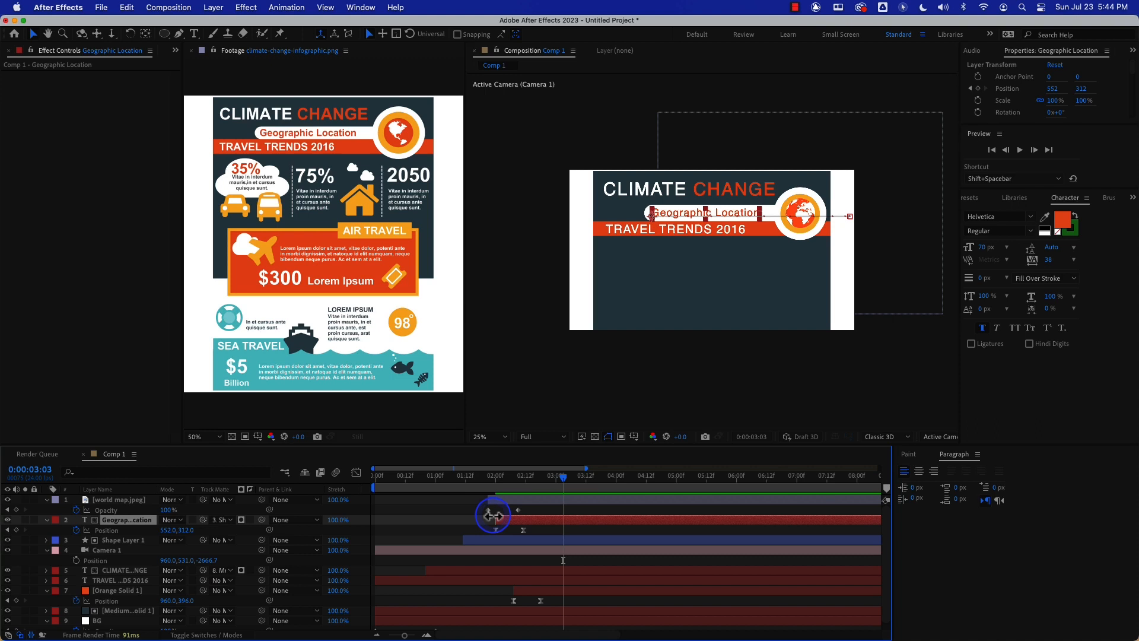
mouse_move(508, 479)
left_mouse_down()
mouse_move(466, 479)
mouse_move(527, 479)
left_mouse_up()
left_click_drag(534, 479, 540, 479)
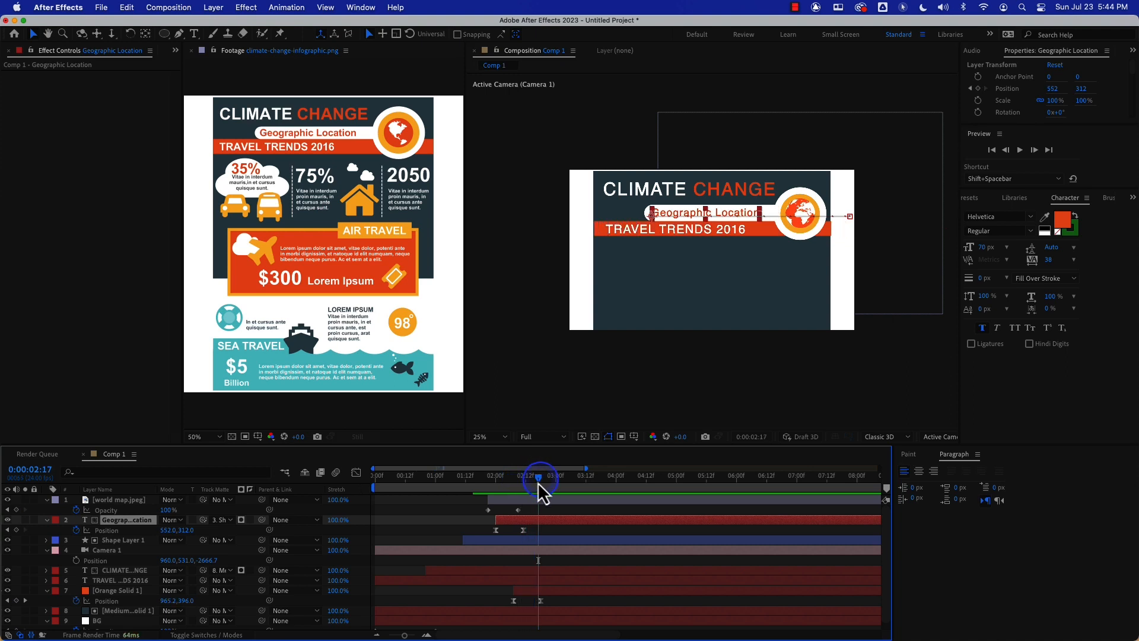
left_click_drag(129, 582, 544, 522)
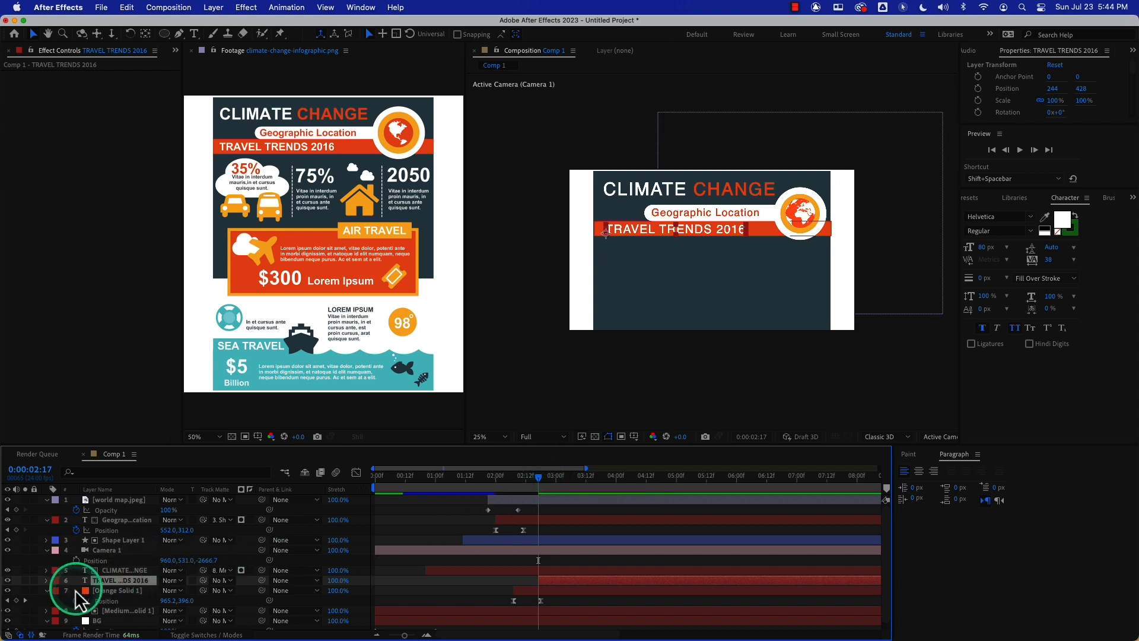
Add an Opacity animator set to 0% to the TRAVEL TRENDS 2016 text, and test its range selector's Start, ending at 0%
left_click(46, 580)
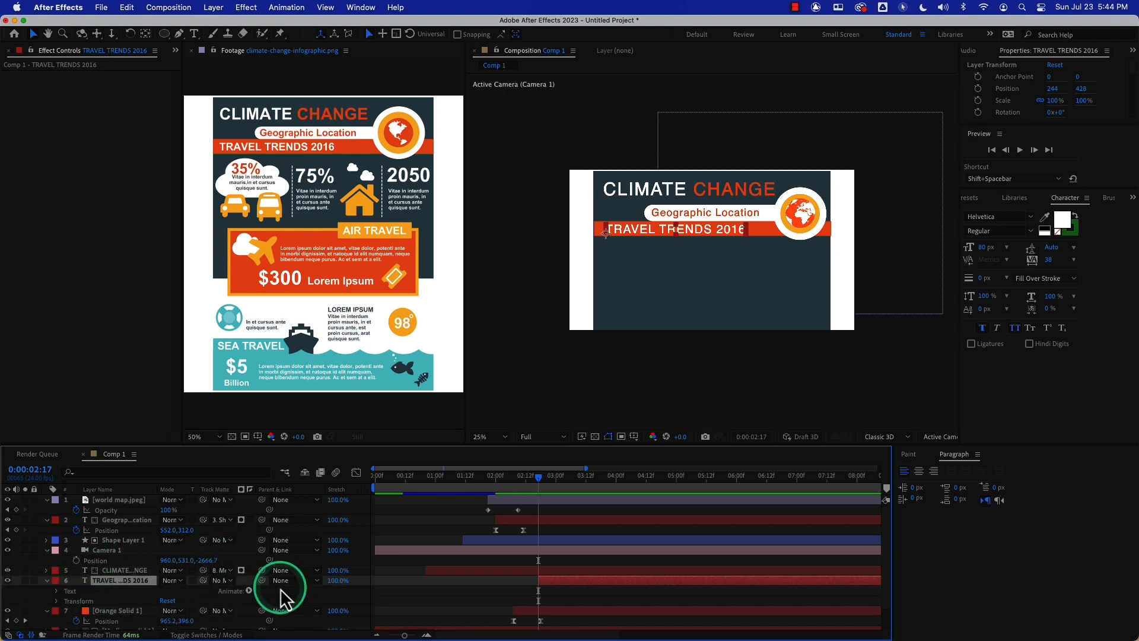
left_click(250, 591)
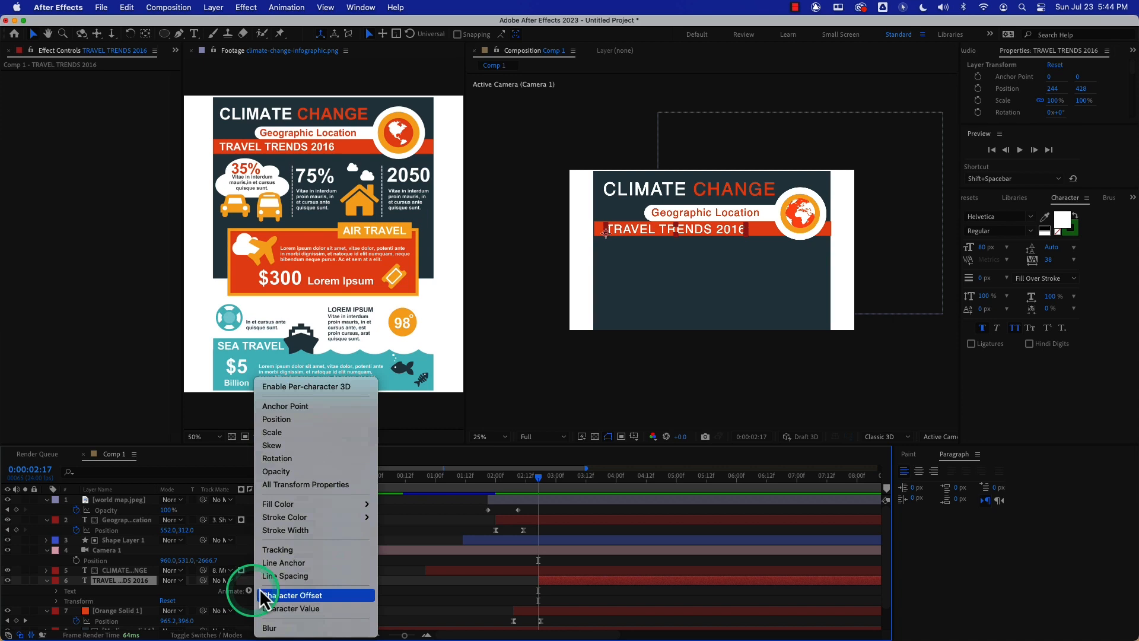
left_click(306, 473)
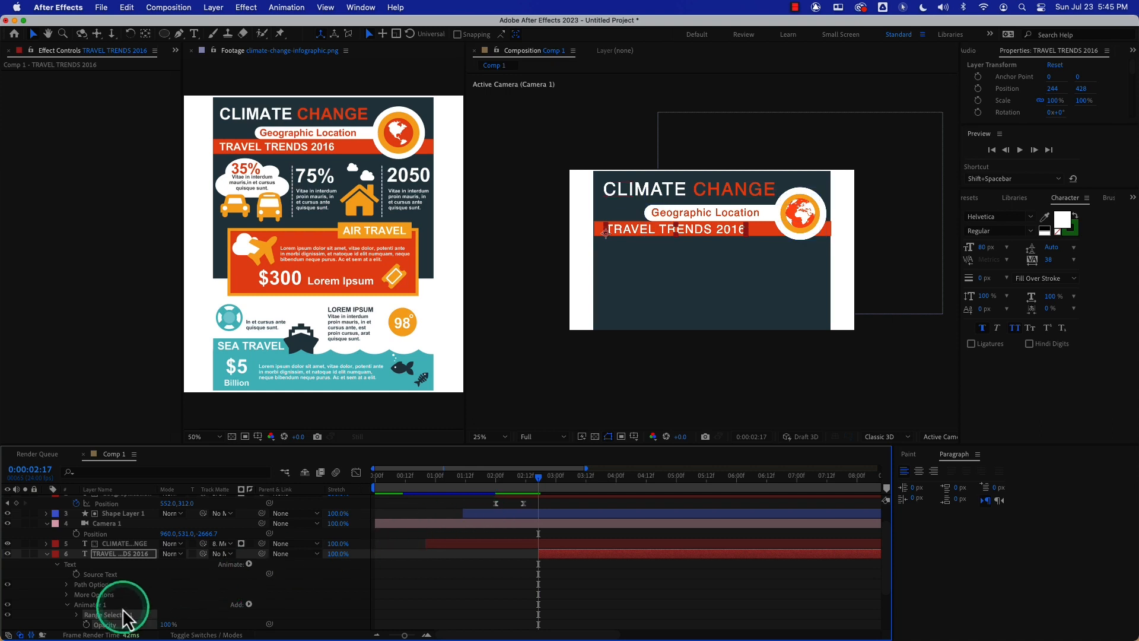
left_click_drag(167, 628, 86, 626)
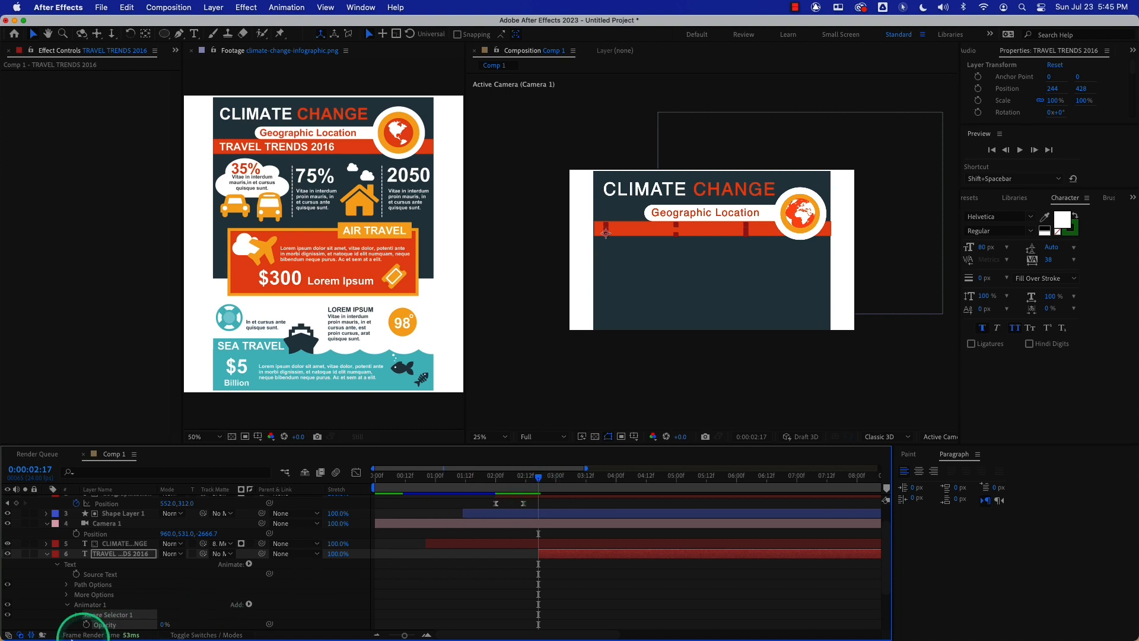
left_click(77, 615)
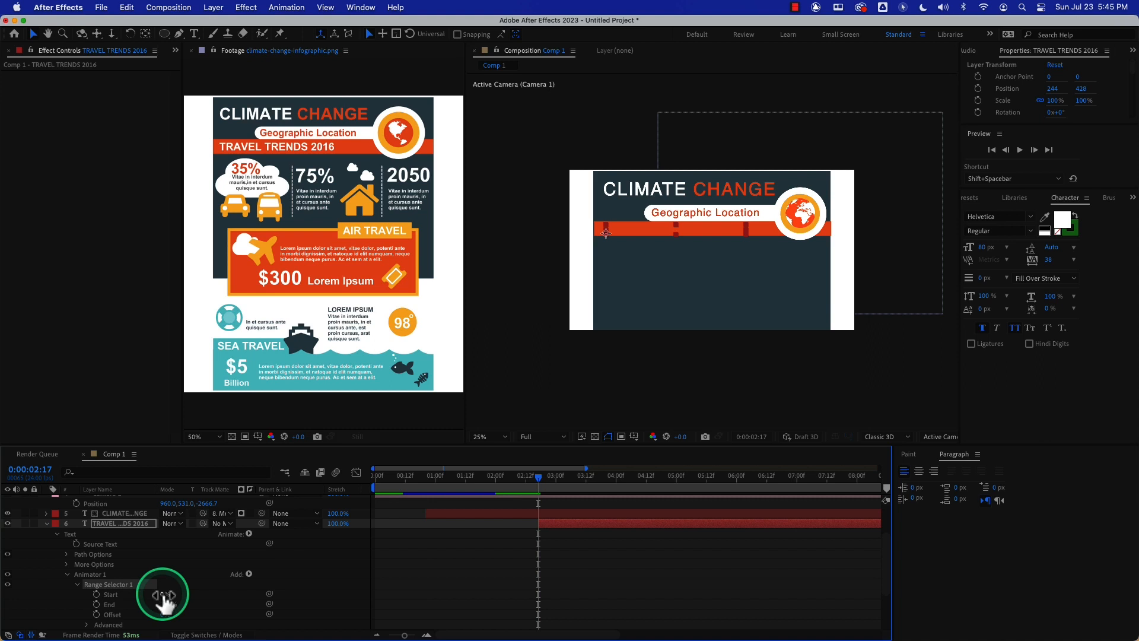
mouse_move(162, 595)
left_mouse_down()
mouse_move(256, 597)
mouse_move(142, 597)
left_mouse_up()
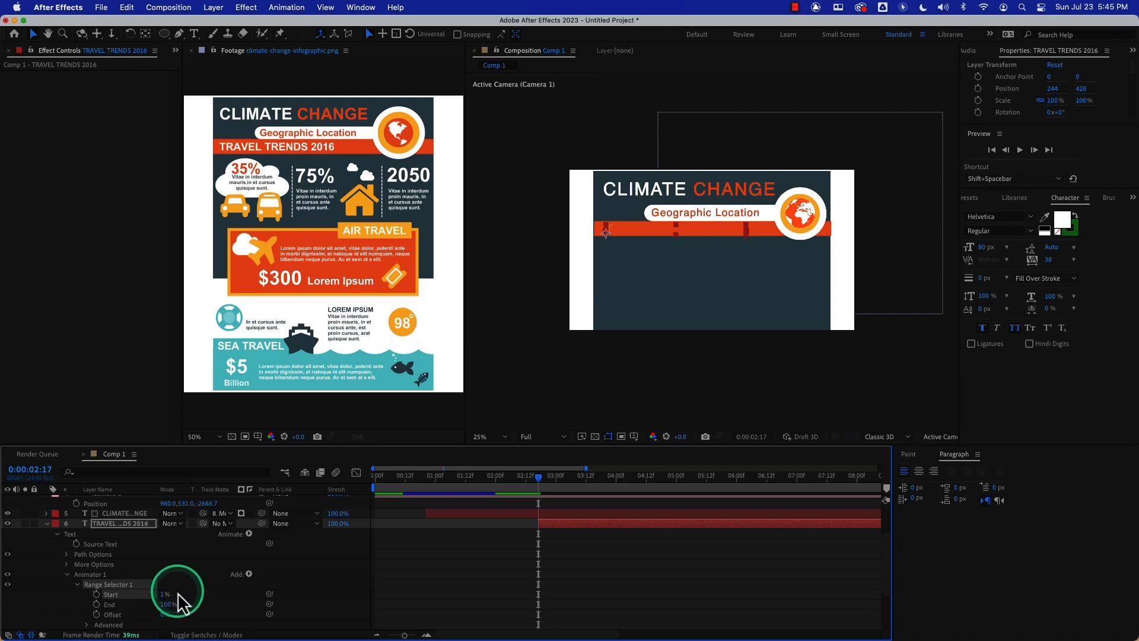
left_click_drag(162, 595, 144, 594)
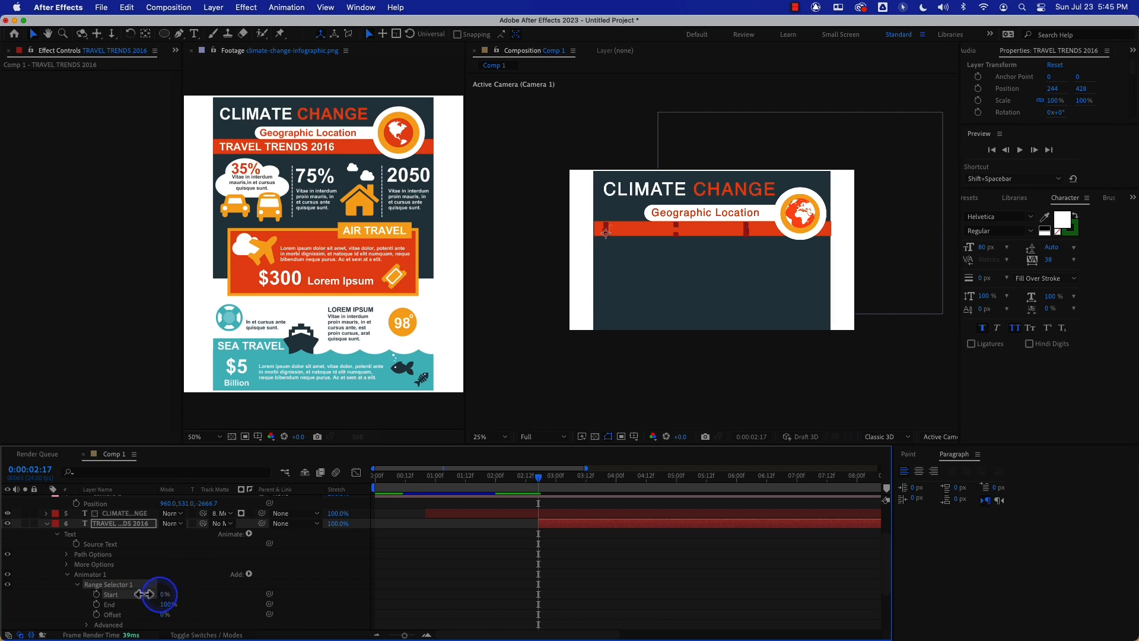
Add a Blur property to Animator 1, set it to 34, and test the letter-by-letter reveal with the range selector's Start
left_click(88, 576)
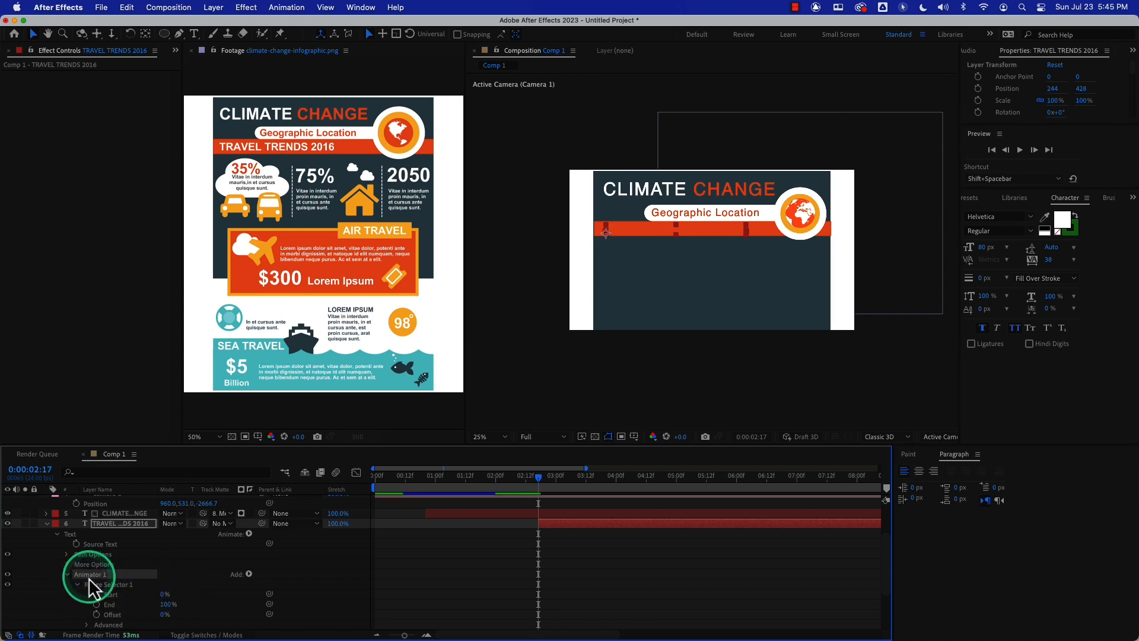
left_click(249, 576)
mouse_move(270, 575)
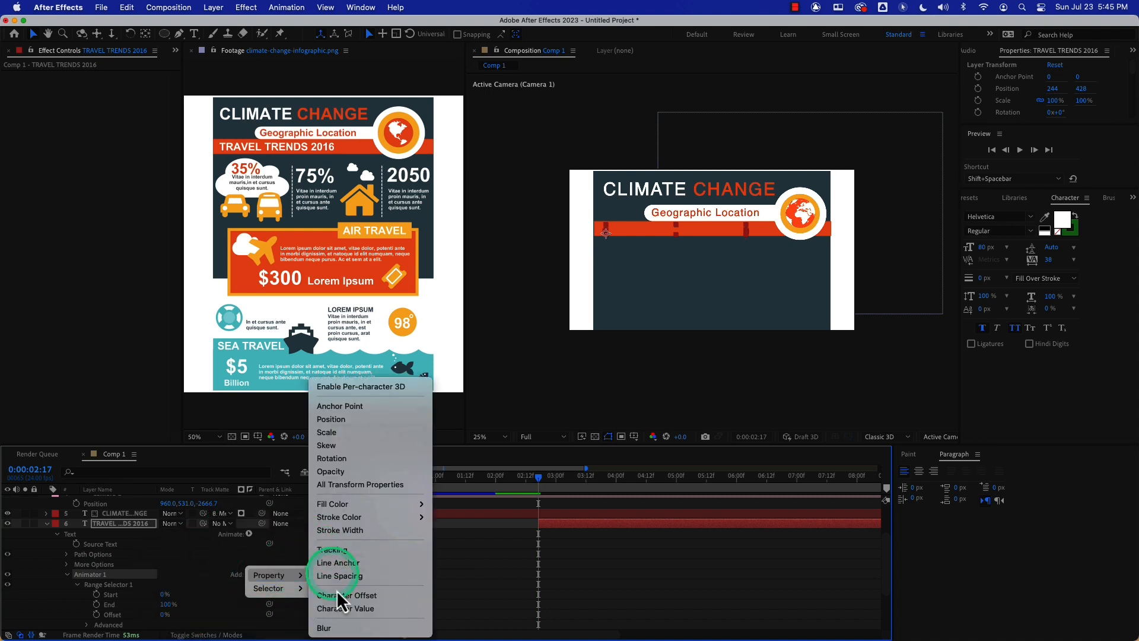
left_click(347, 629)
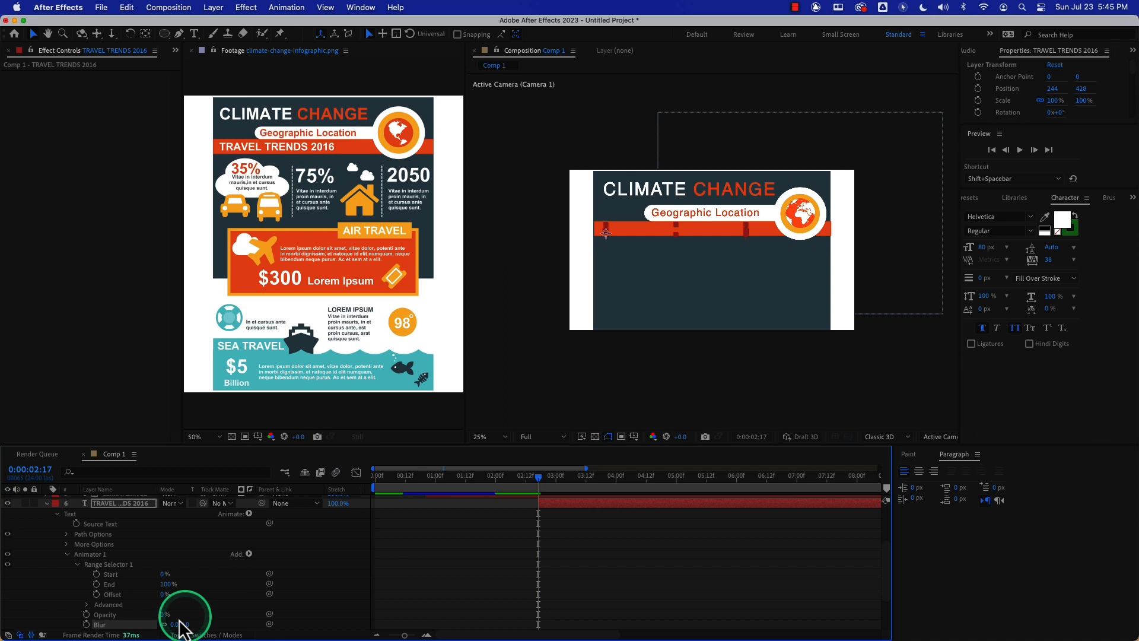
left_click_drag(172, 624, 182, 623)
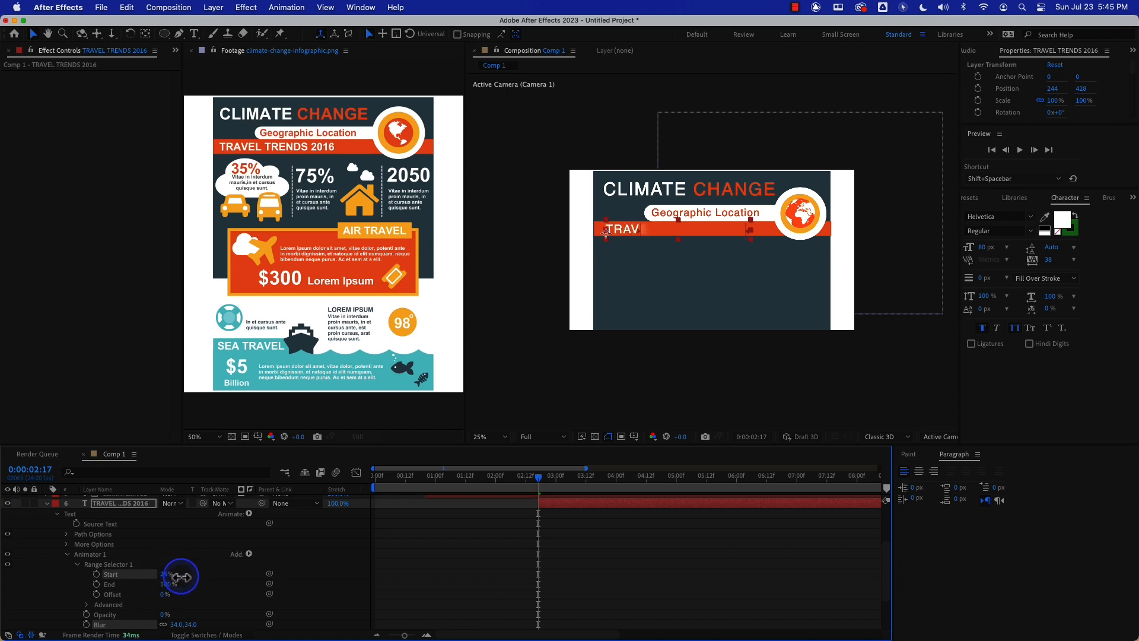
left_click_drag(186, 576, 190, 577)
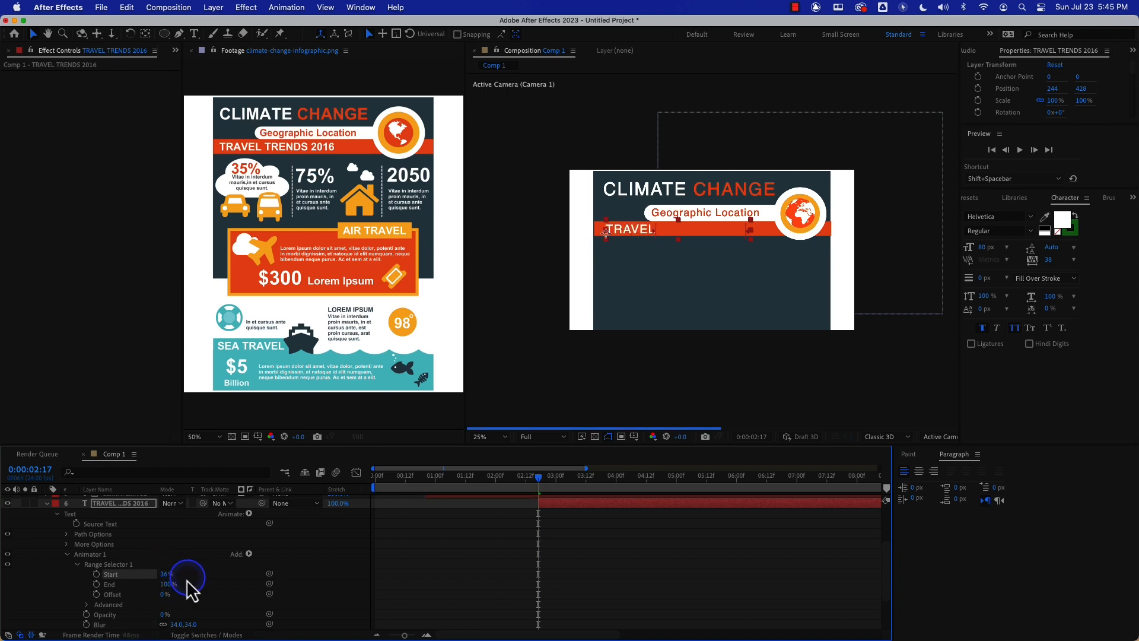
Try a Blur of 114 while adjusting the range selector's Start to 39%, and set the Blur to 35
left_click_drag(173, 623, 228, 624)
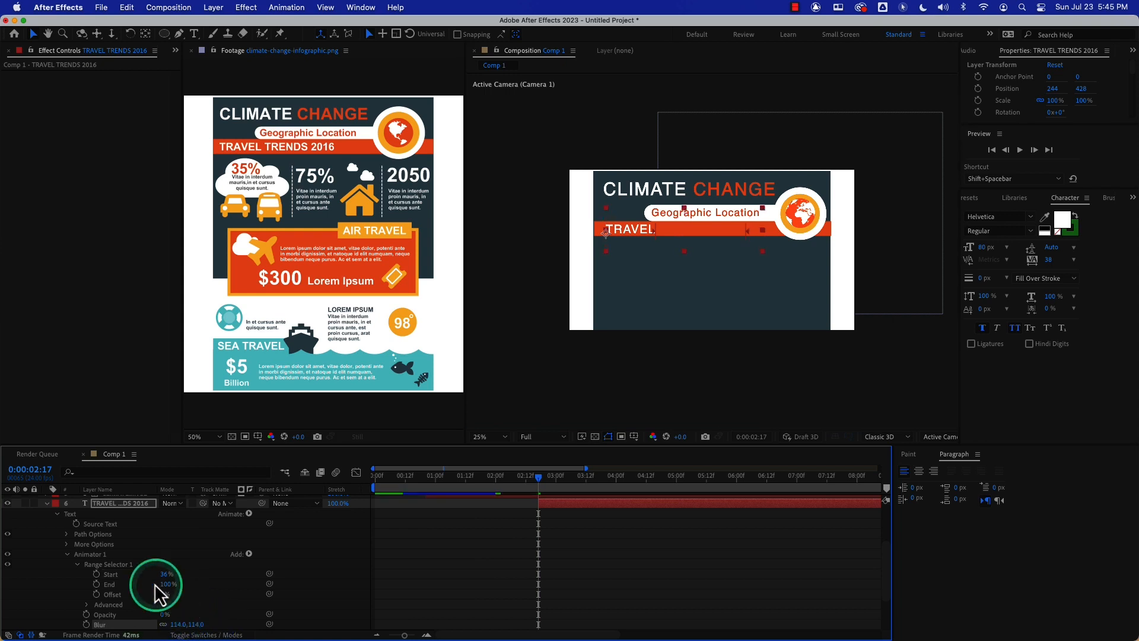
left_click_drag(166, 575, 152, 578)
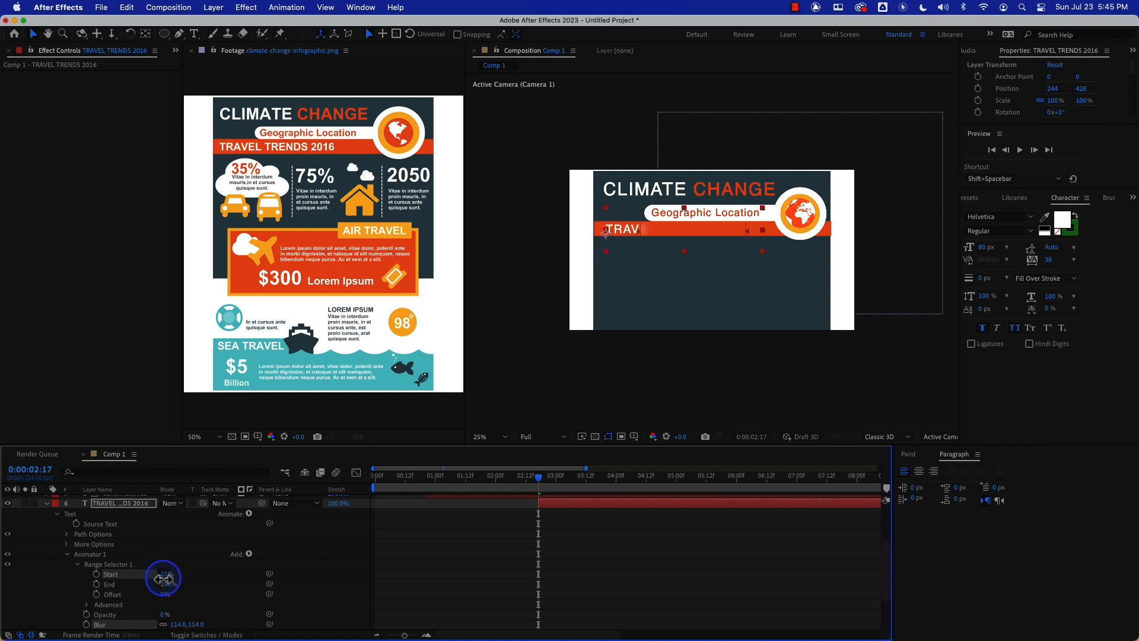
left_click_drag(170, 579, 173, 579)
left_click(177, 624)
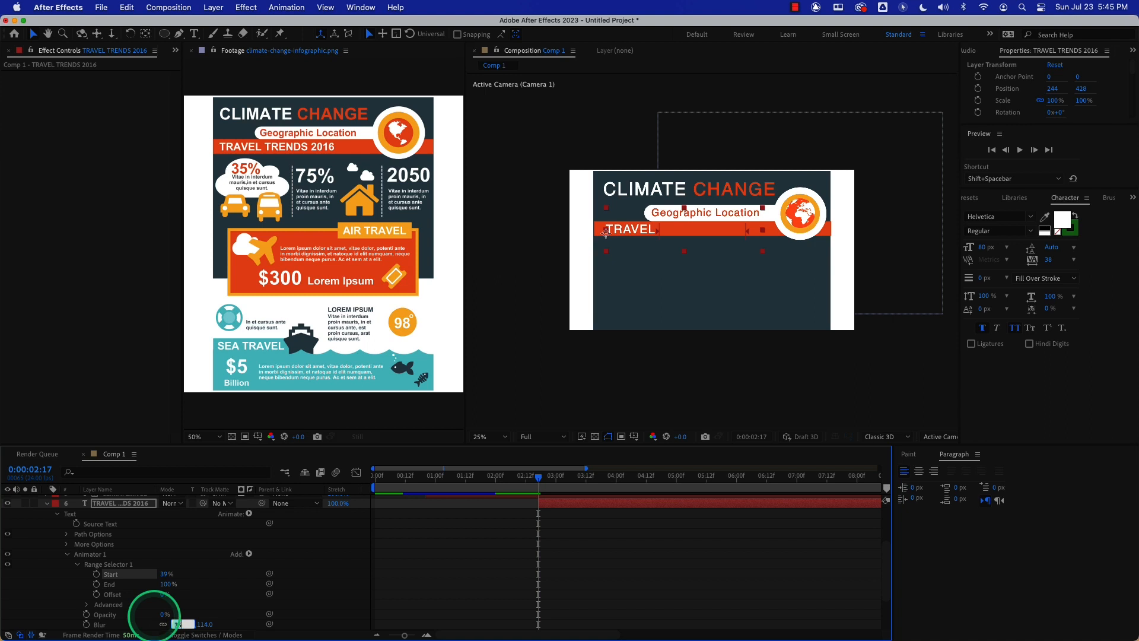
type("35")
key("Return")
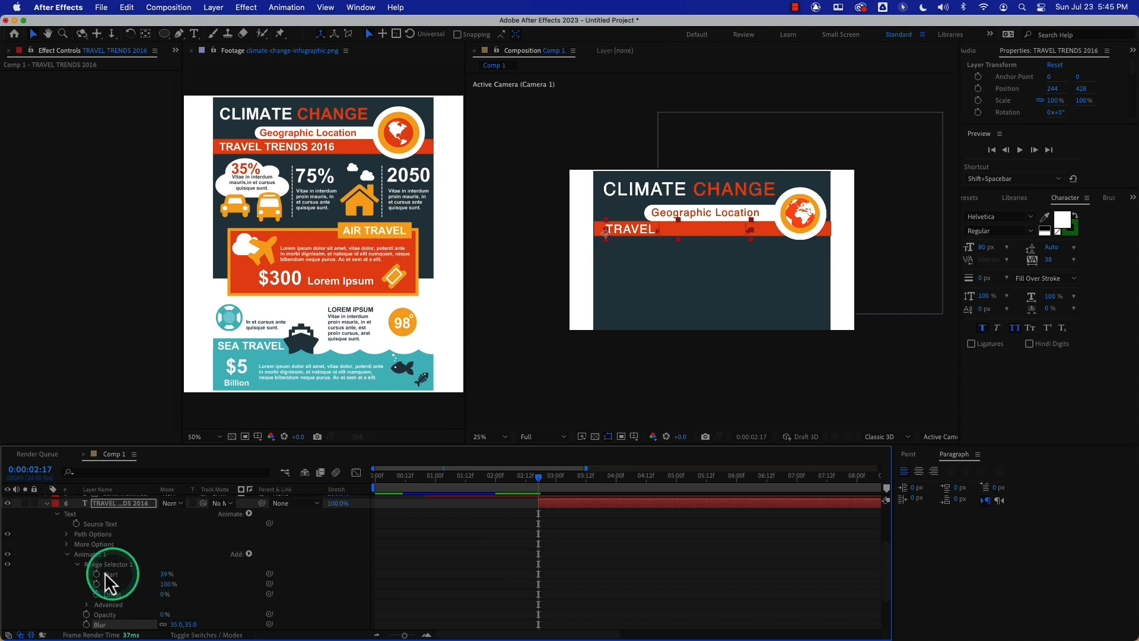
Return Range Selector 1's Start to 0% and test the text reveal with its Offset
left_click_drag(164, 574, 136, 574)
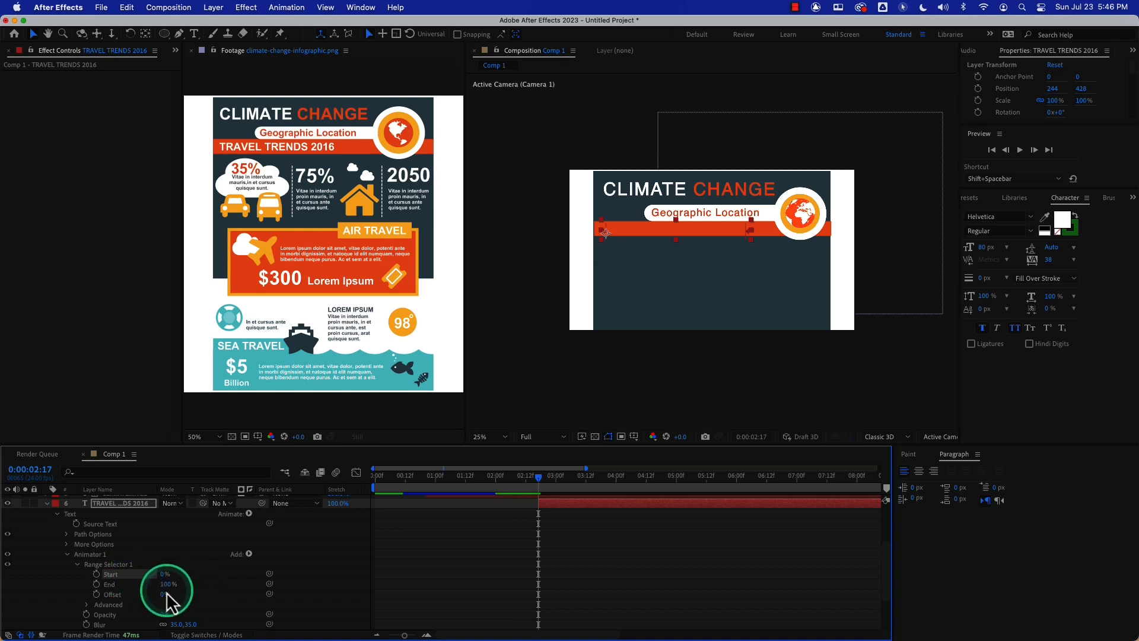
left_click_drag(162, 593, 89, 591)
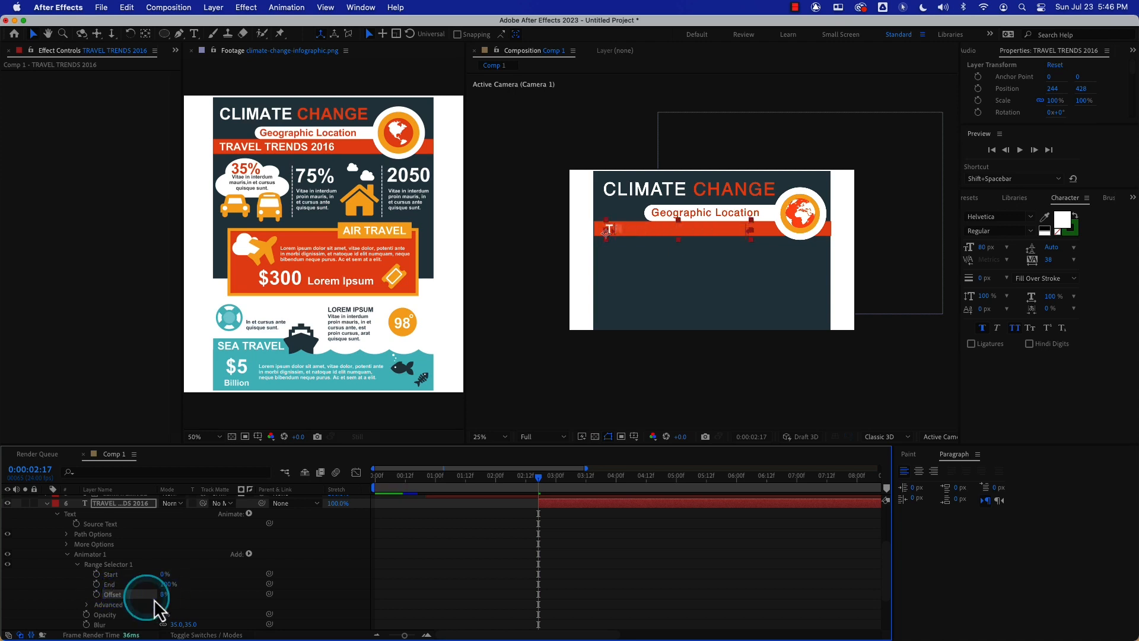
left_click(166, 594)
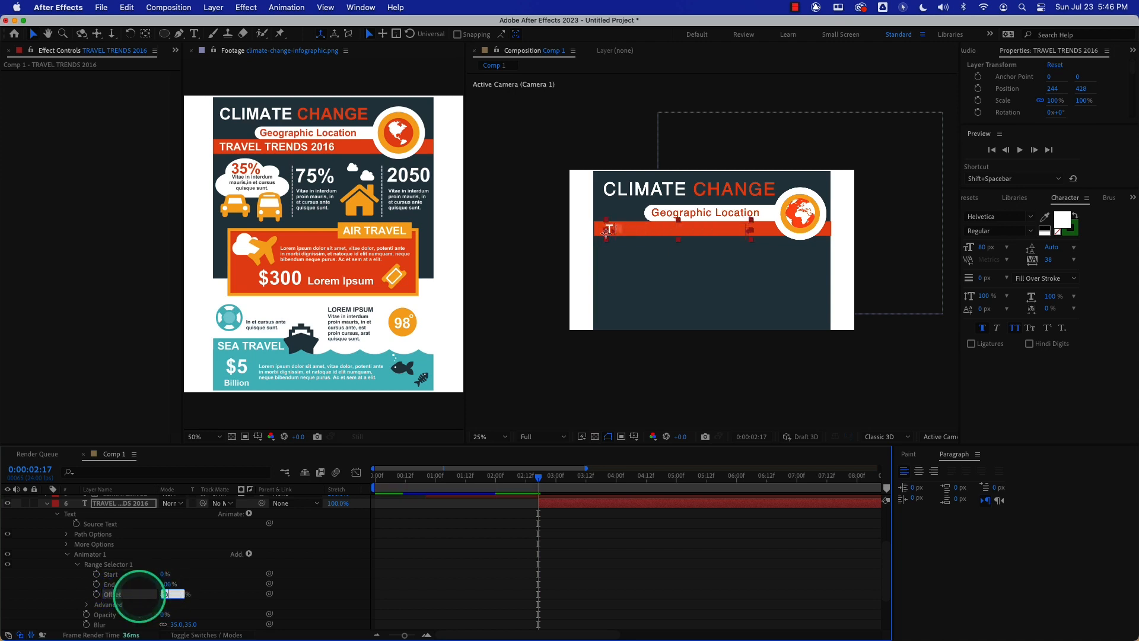
Look through Range Selector 1's Advanced options and delete Animator 1 from the TRAVEL TRENDS 2016 text
left_click(88, 604)
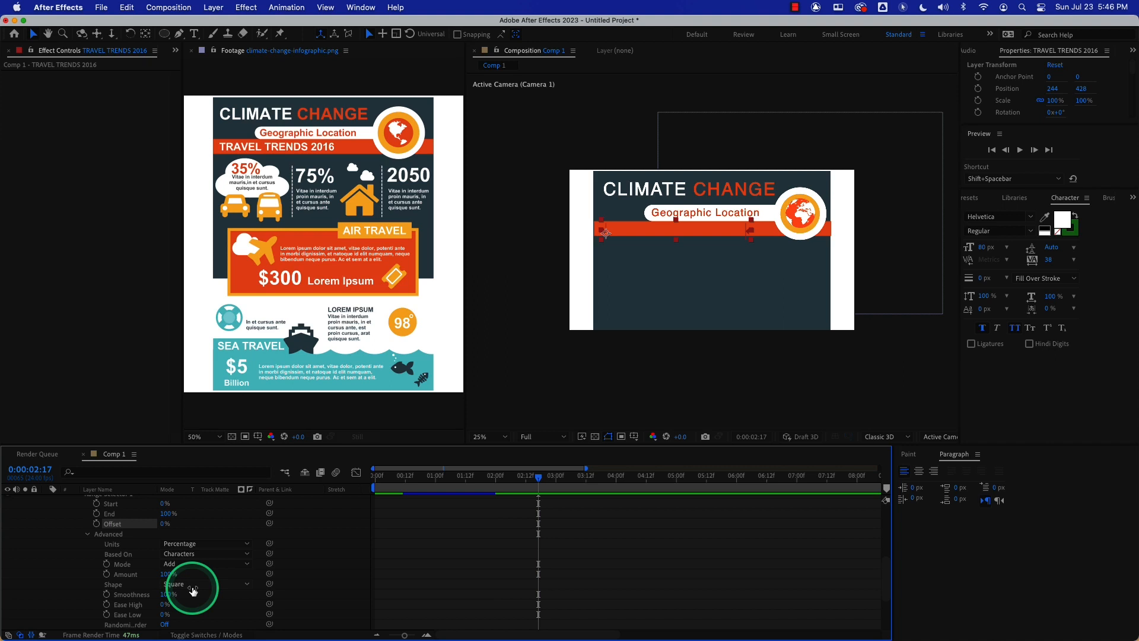
scroll(108, 552, "up", 5)
scroll(108, 562, "down", 5)
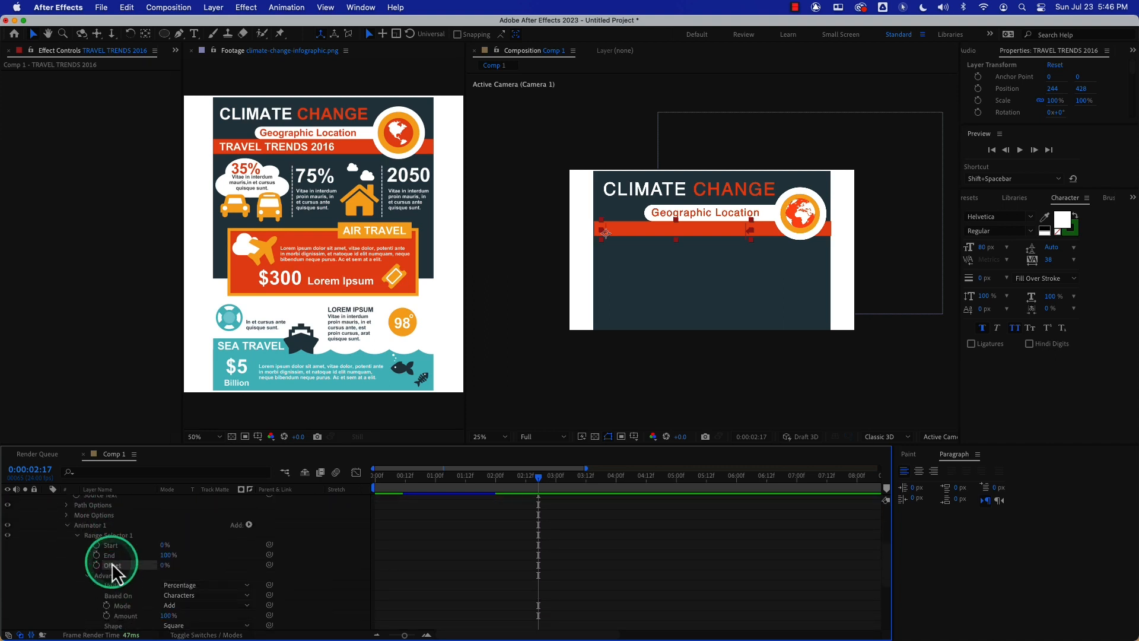
left_click(86, 525)
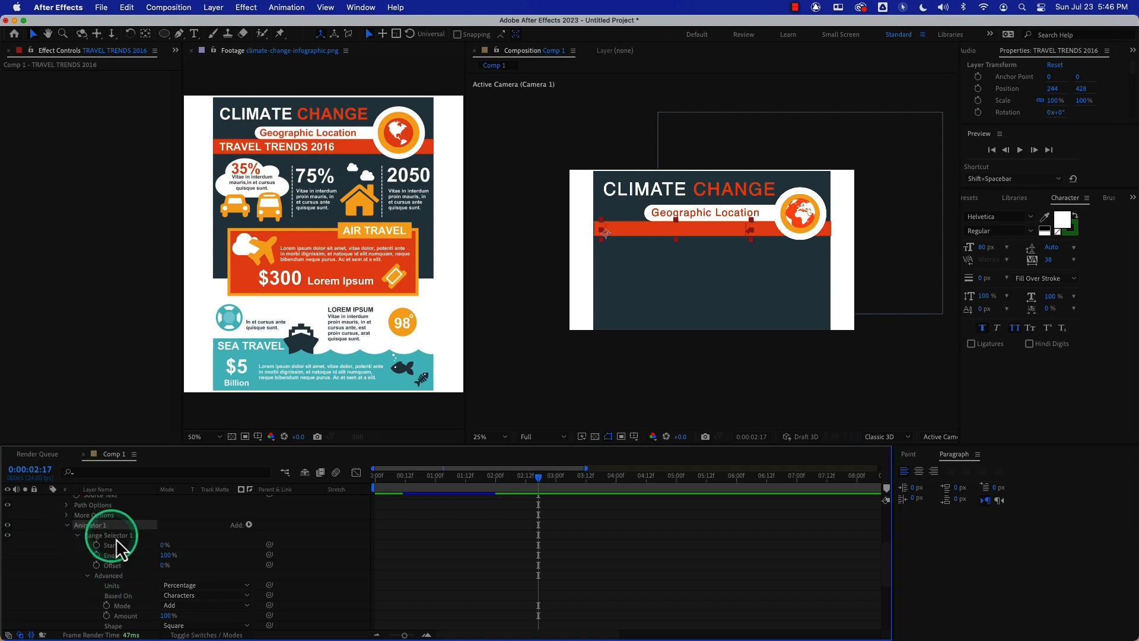
key("Delete")
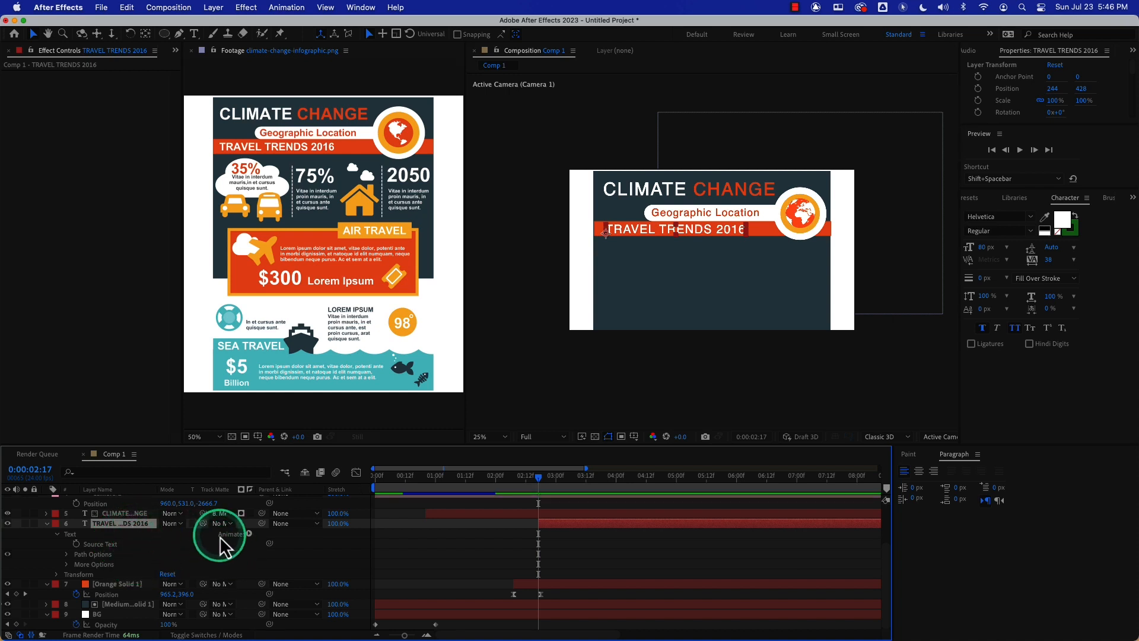
Add a Position animator to the TRAVEL TRENDS 2016 text, offset the text upward above the orange bar, and expand Range Selector 1
left_click(249, 534)
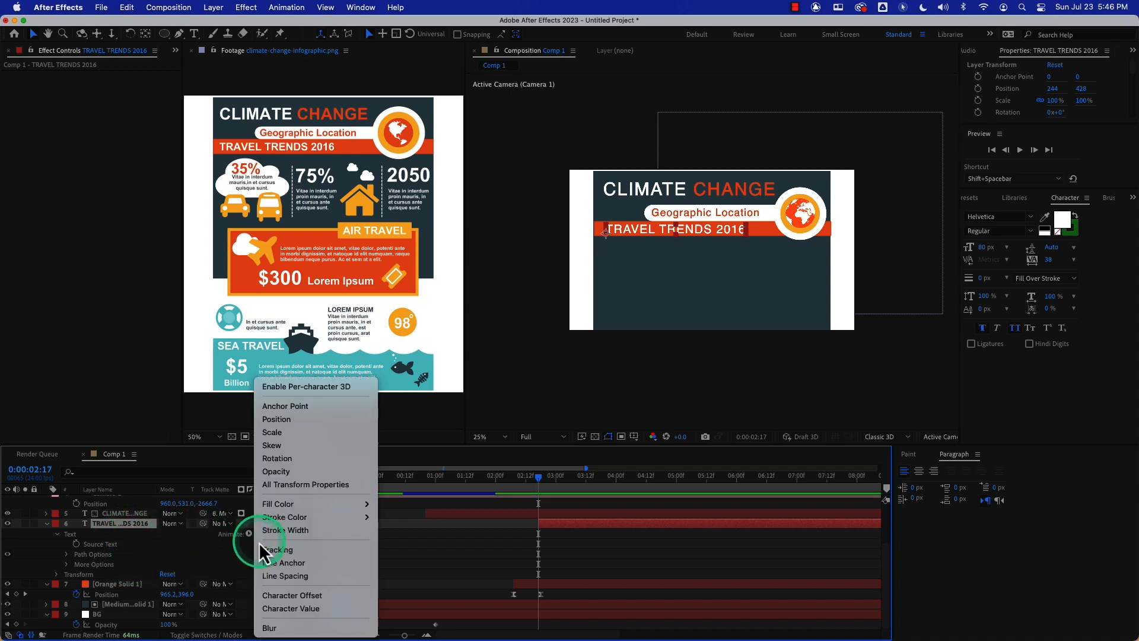
left_click(283, 422)
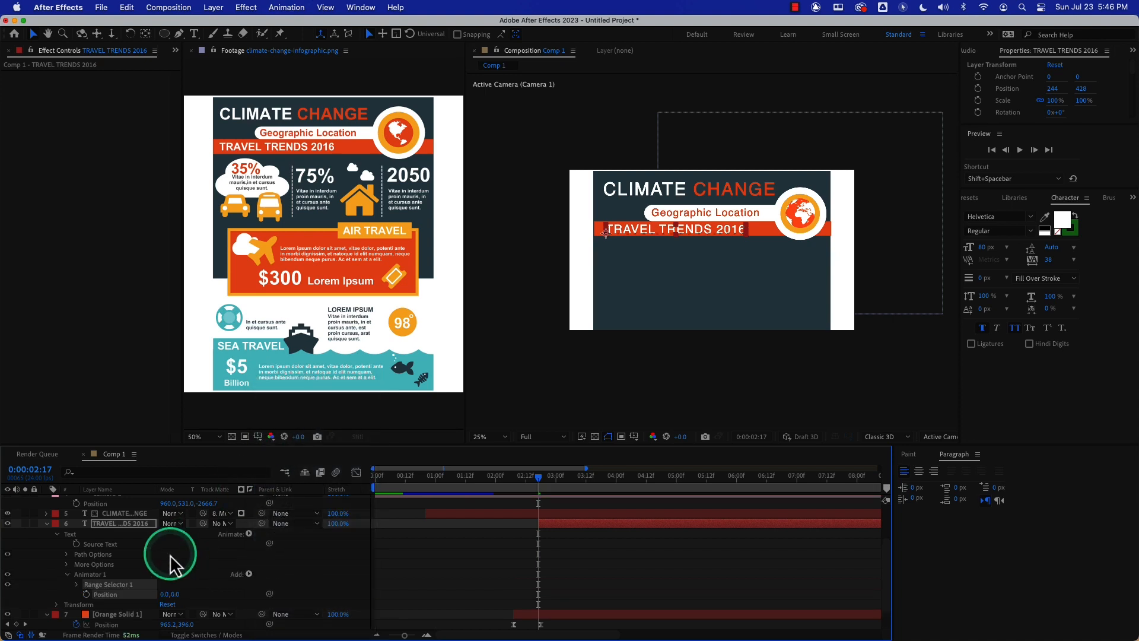
left_click_drag(172, 595, 128, 598)
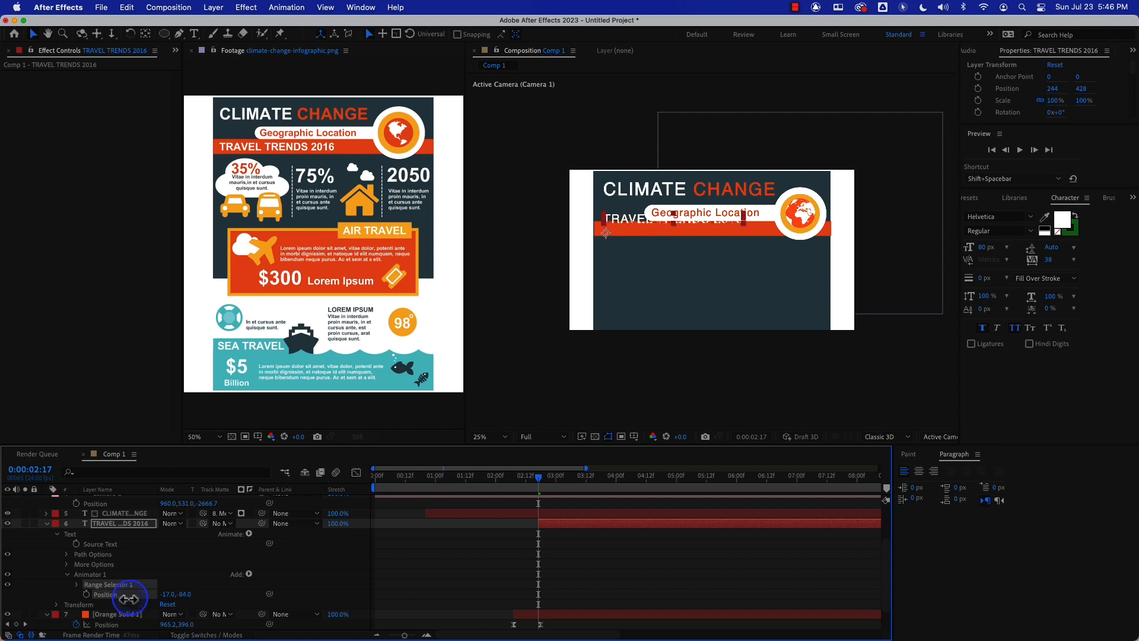
left_click(79, 590)
left_click(78, 586)
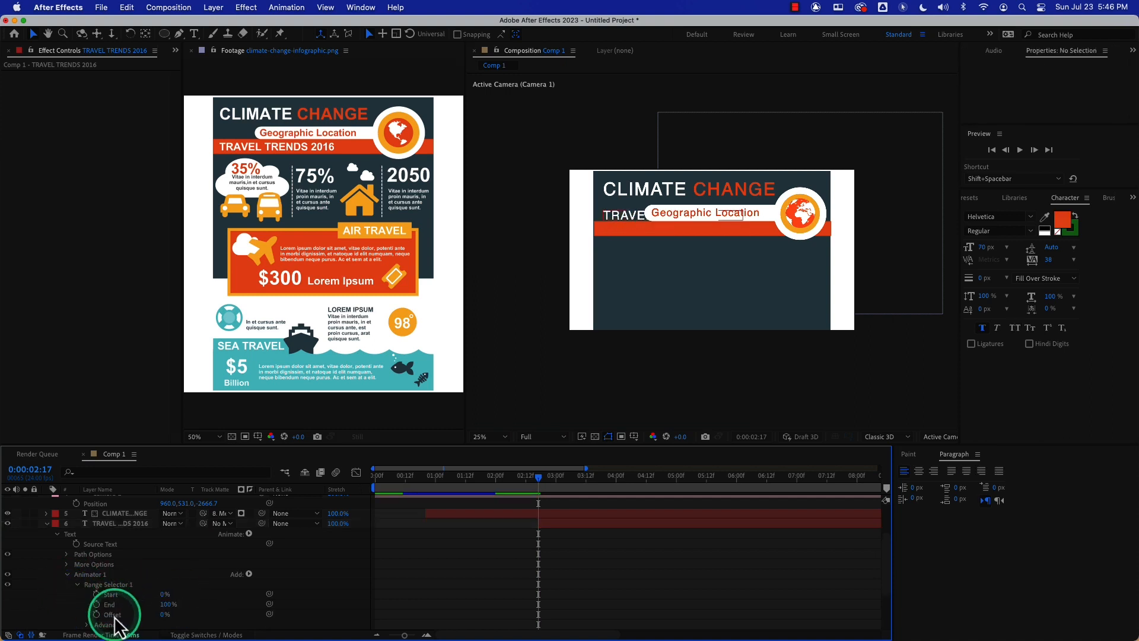
Try the Ramp Up and Ramp Down shapes in the Advanced options of the Position animator's Range Selector 1
left_click(87, 626)
scroll(84, 618, "down", 3)
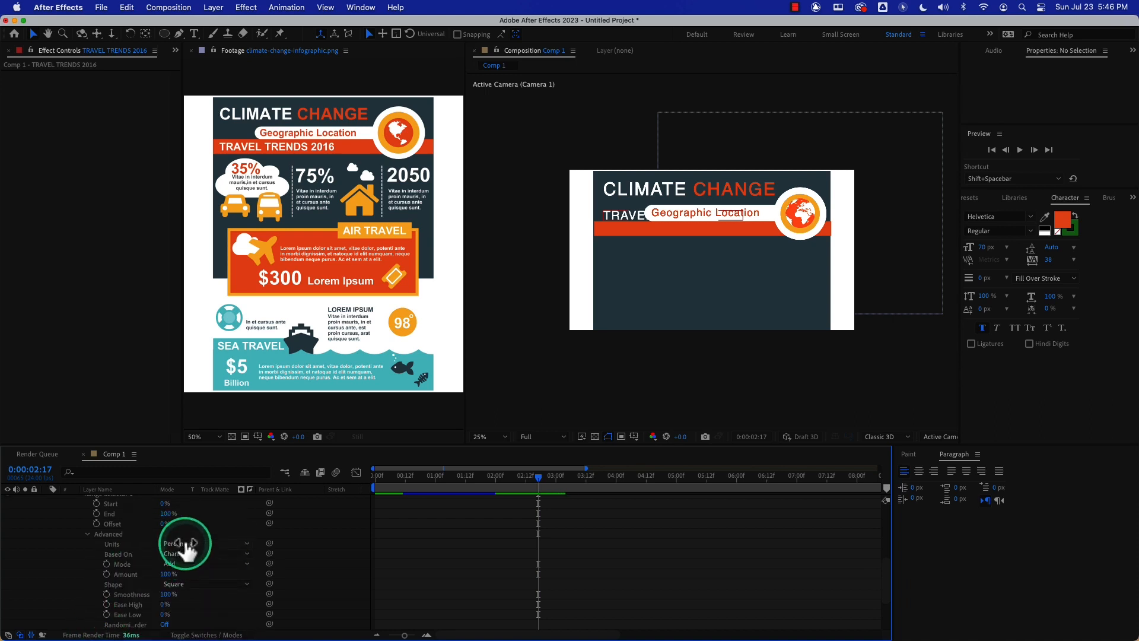
mouse_move(164, 506)
left_mouse_down()
mouse_move(183, 508)
mouse_move(161, 509)
left_mouse_up()
left_click(183, 584)
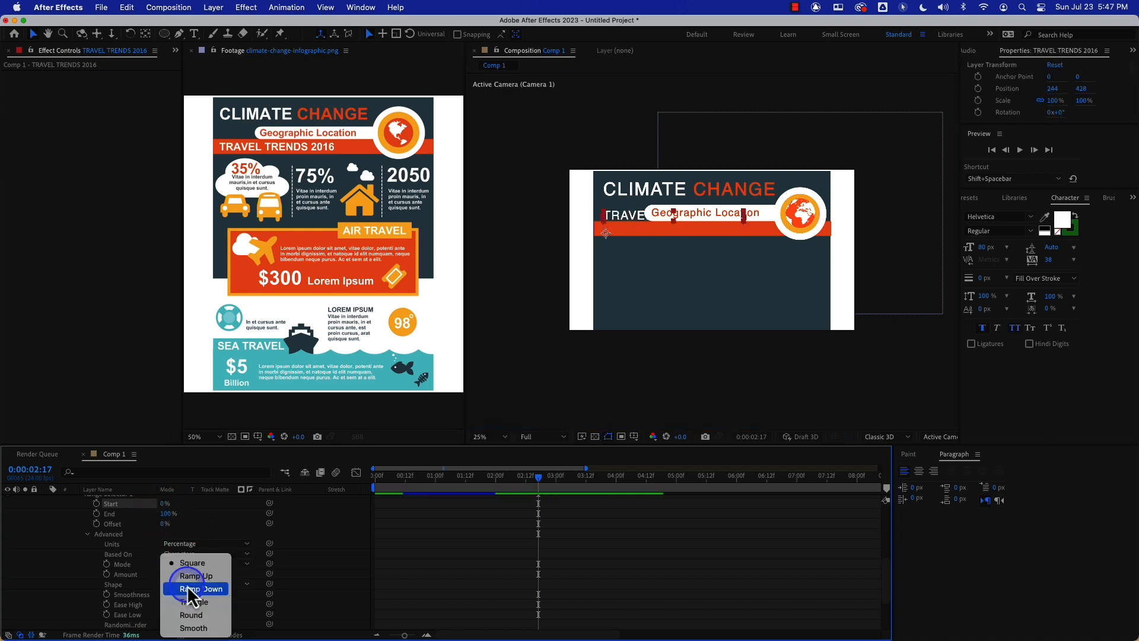
left_click(195, 576)
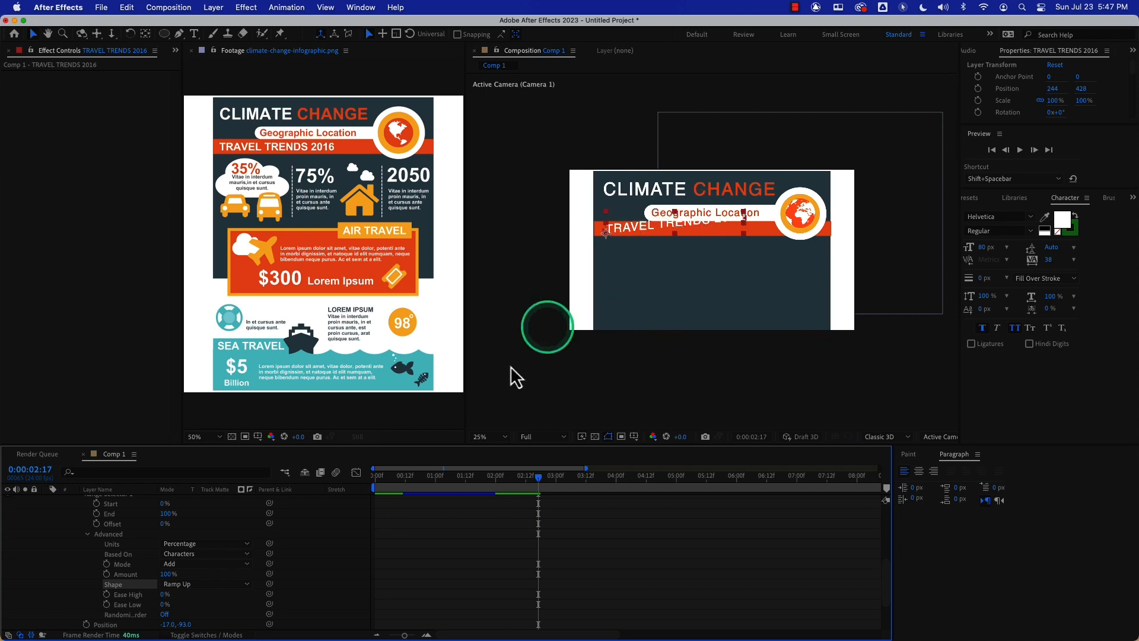
left_click(190, 588)
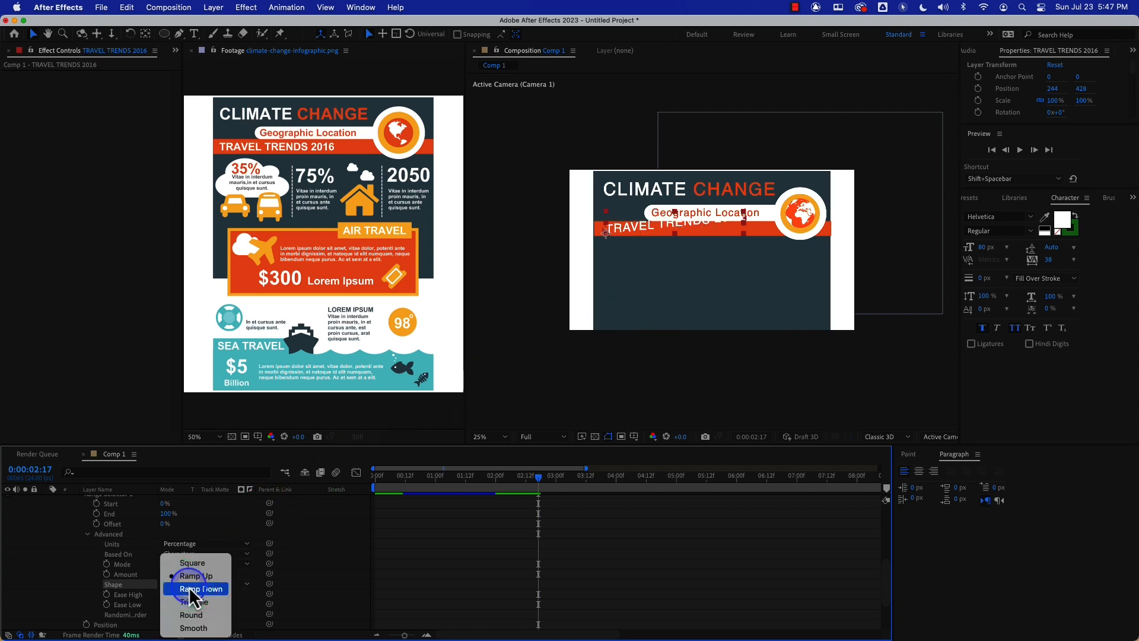
left_click(199, 596)
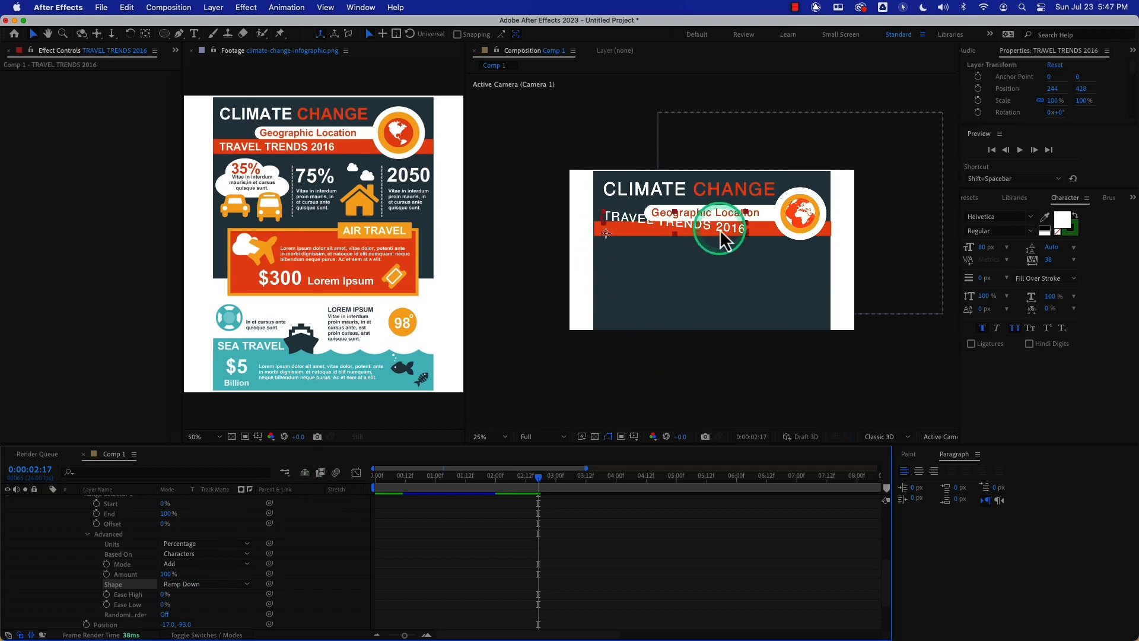
Test the Position animator's Offset on the TRAVEL TRENDS 2016 text and return it to 0%
left_click_drag(164, 524, 141, 532)
left_click(164, 524)
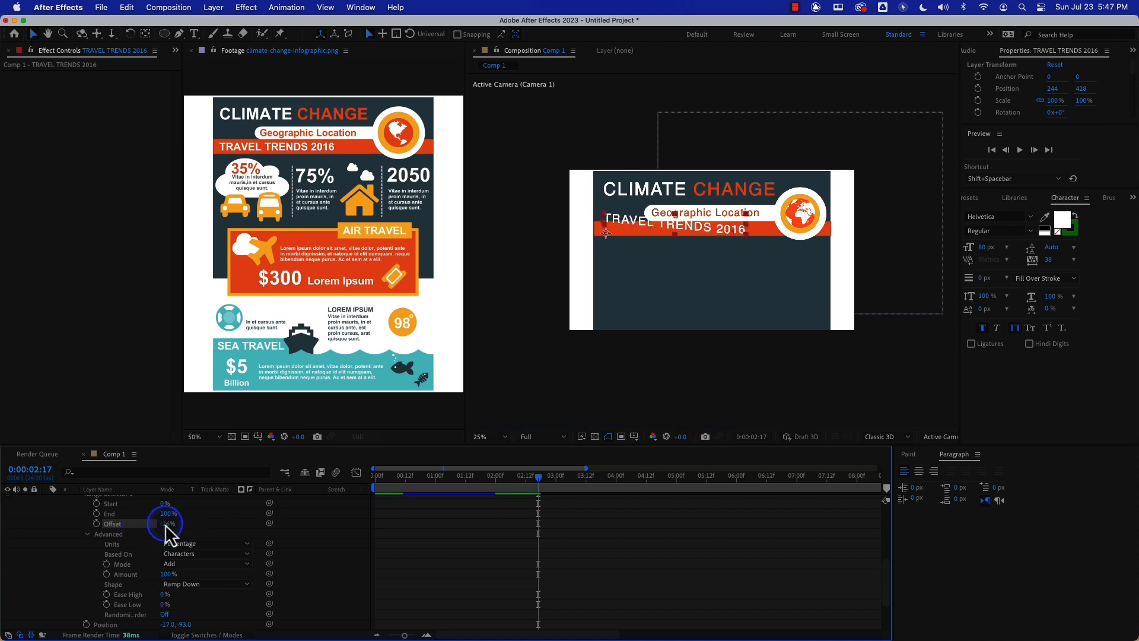
key("Return")
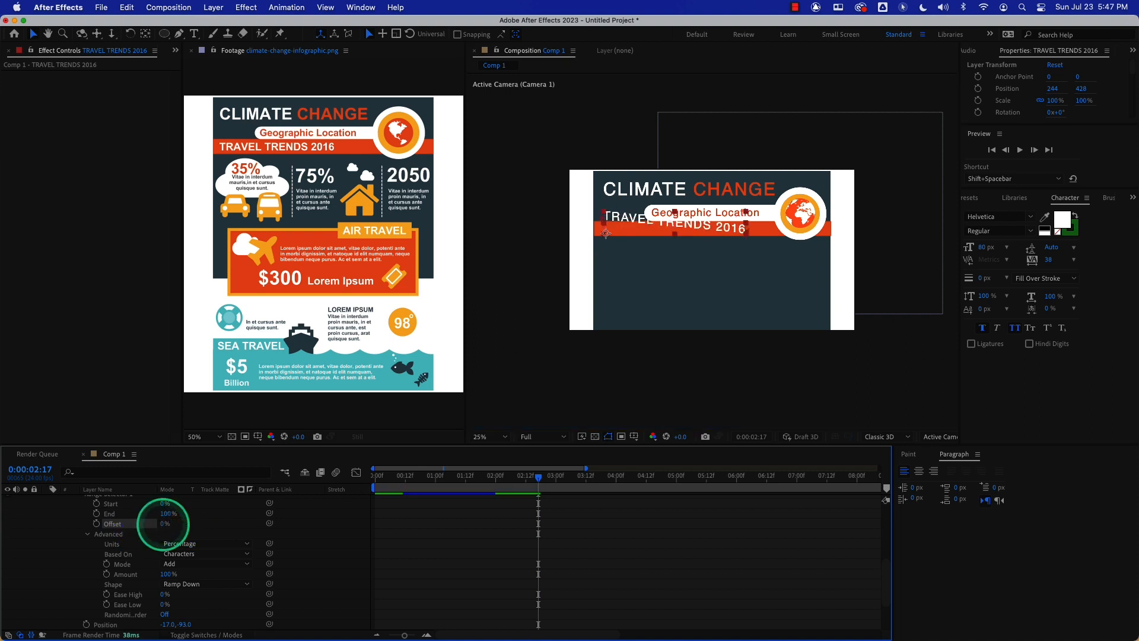
Undo the Position animator and its changes, and restore the deleted Animator 1 with Opacity and Blur on the TRAVEL TRENDS 2016 text
scroll(141, 543, "down", 1)
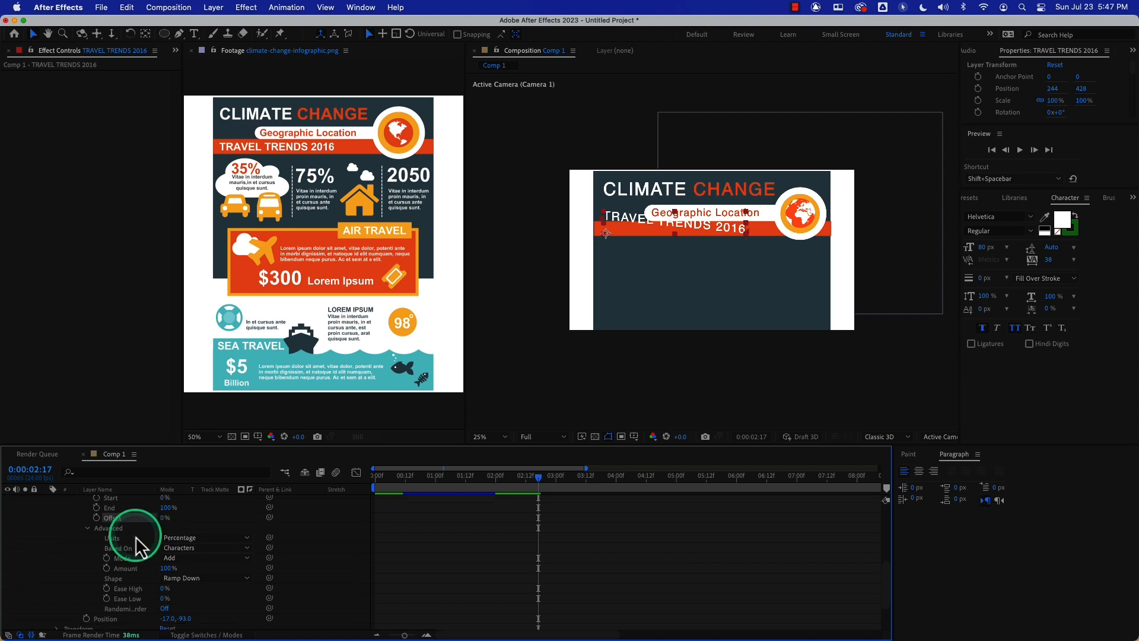
key("super+z")
key("super+z")
key("super+z")
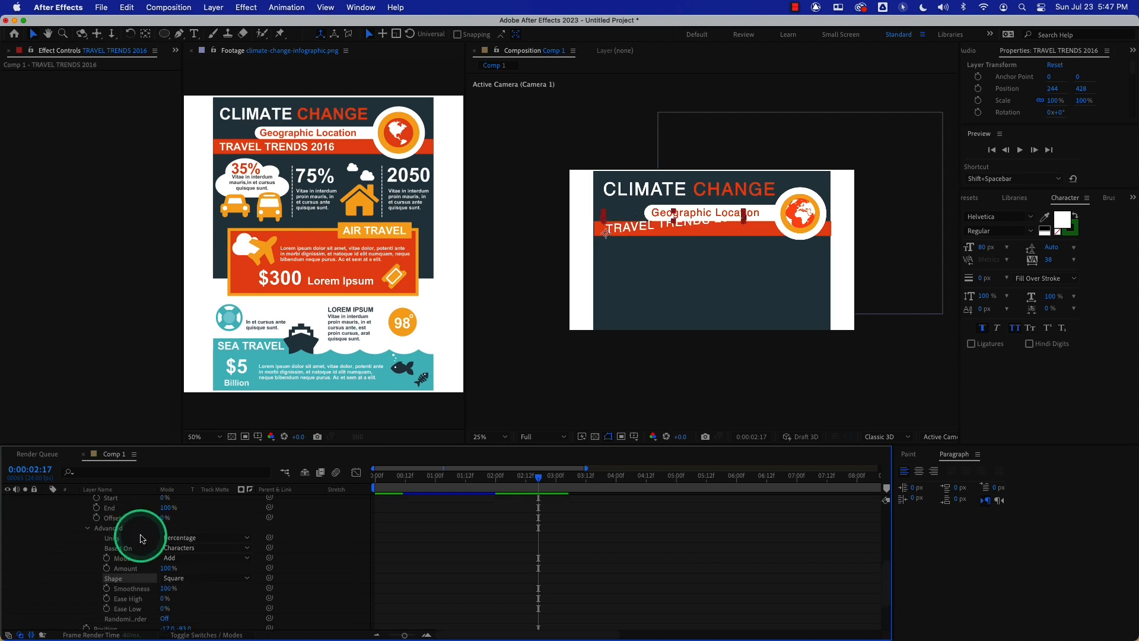
key("super+z")
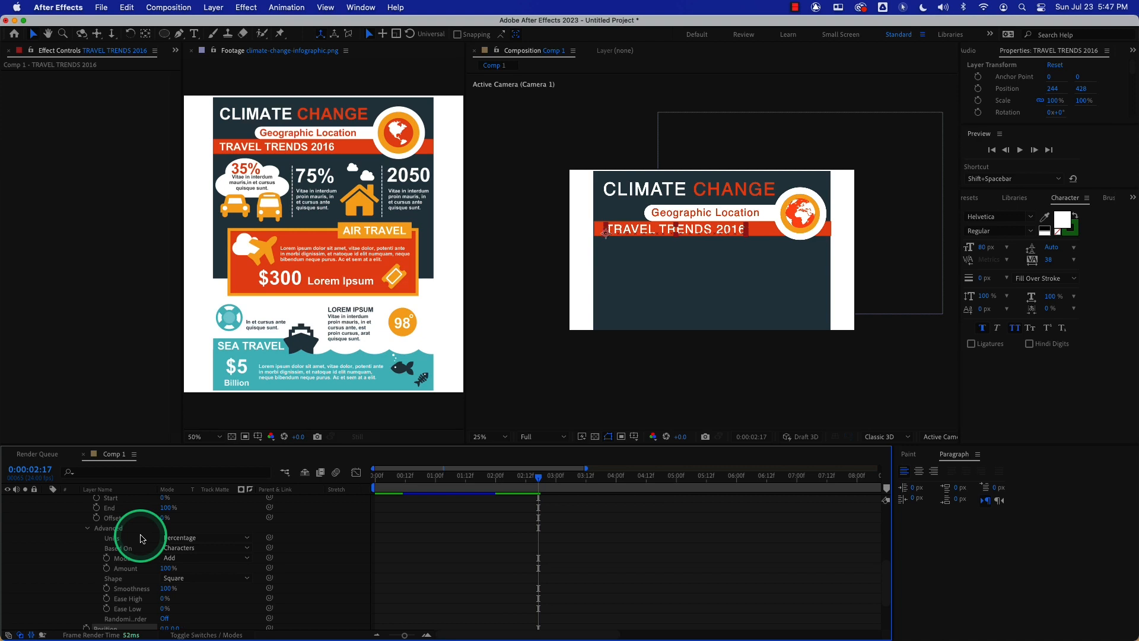
scroll(172, 561, "down", 5)
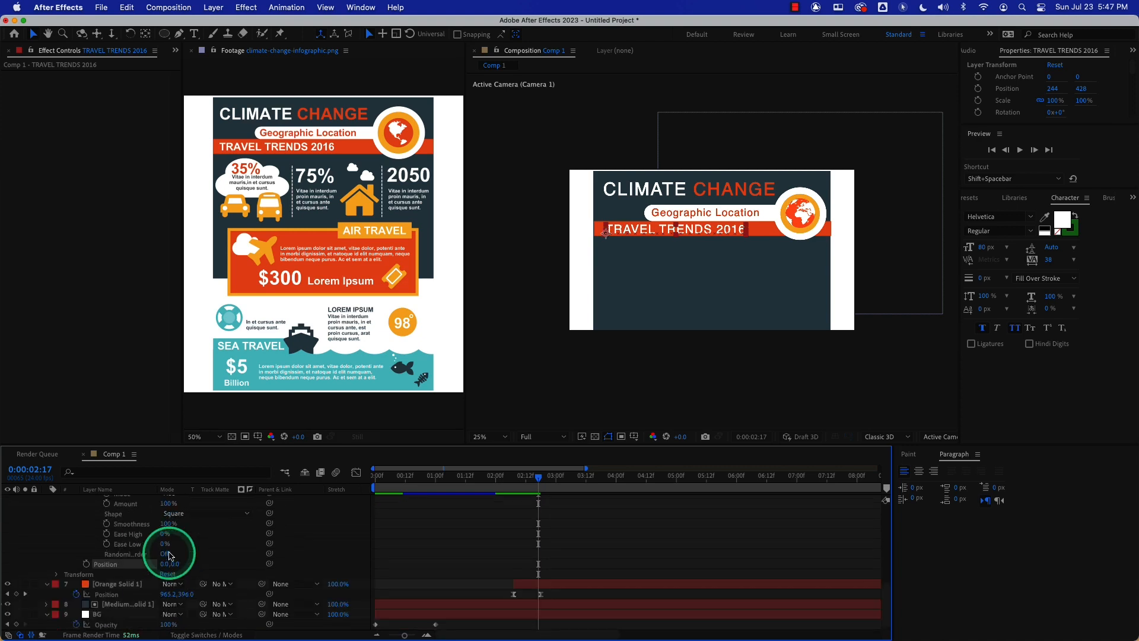
key("super+z")
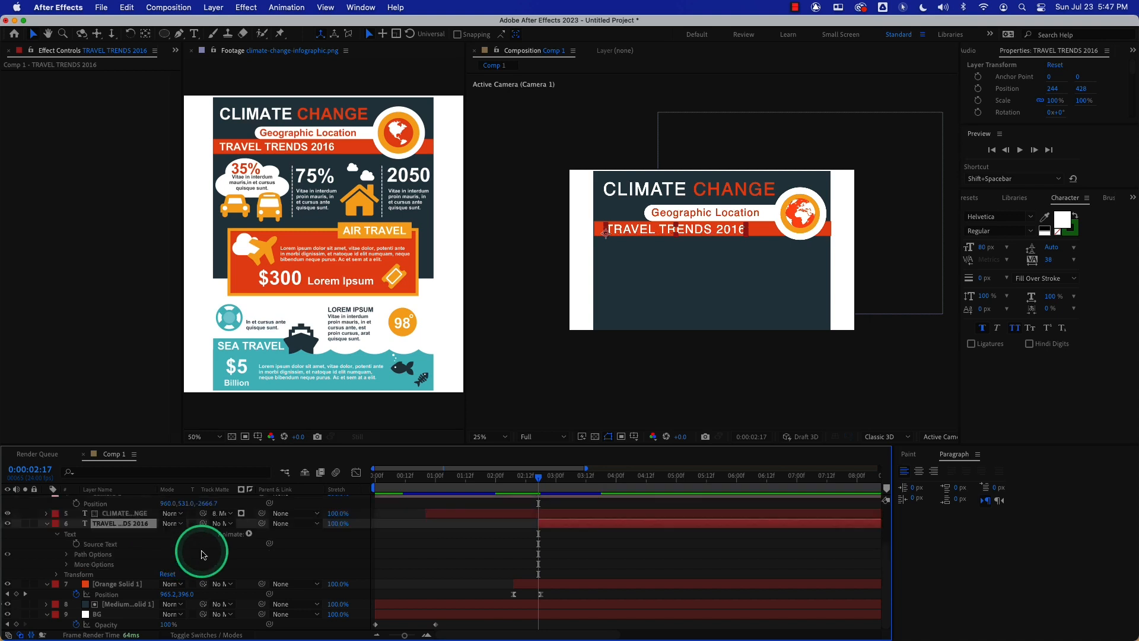
key("super+shift+z")
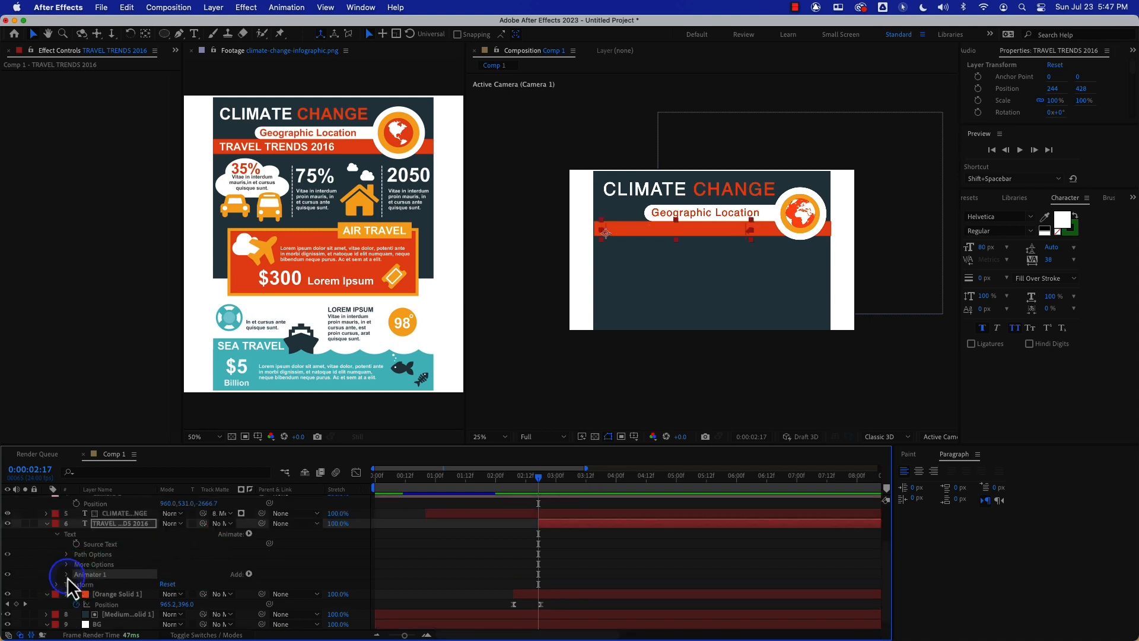
Try the Ramp Down shape in Animator 1's Range Selector 1 Advanced options, and set the Shape to Ramp Up
left_click(66, 575)
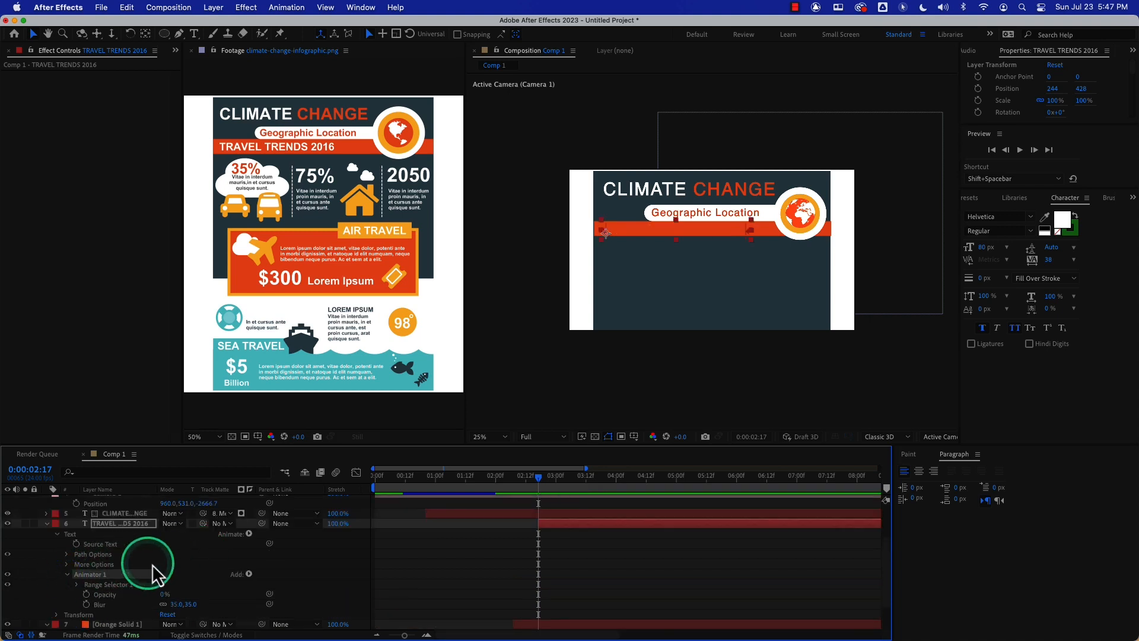
left_click(78, 585)
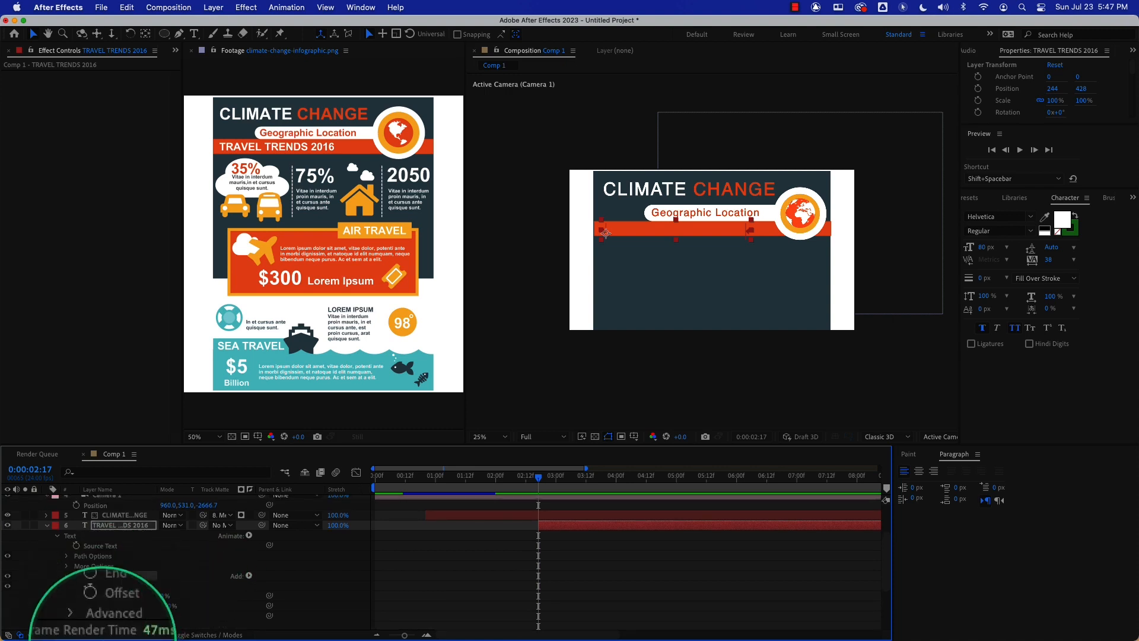
left_click(89, 627)
scroll(158, 585, "down", 3)
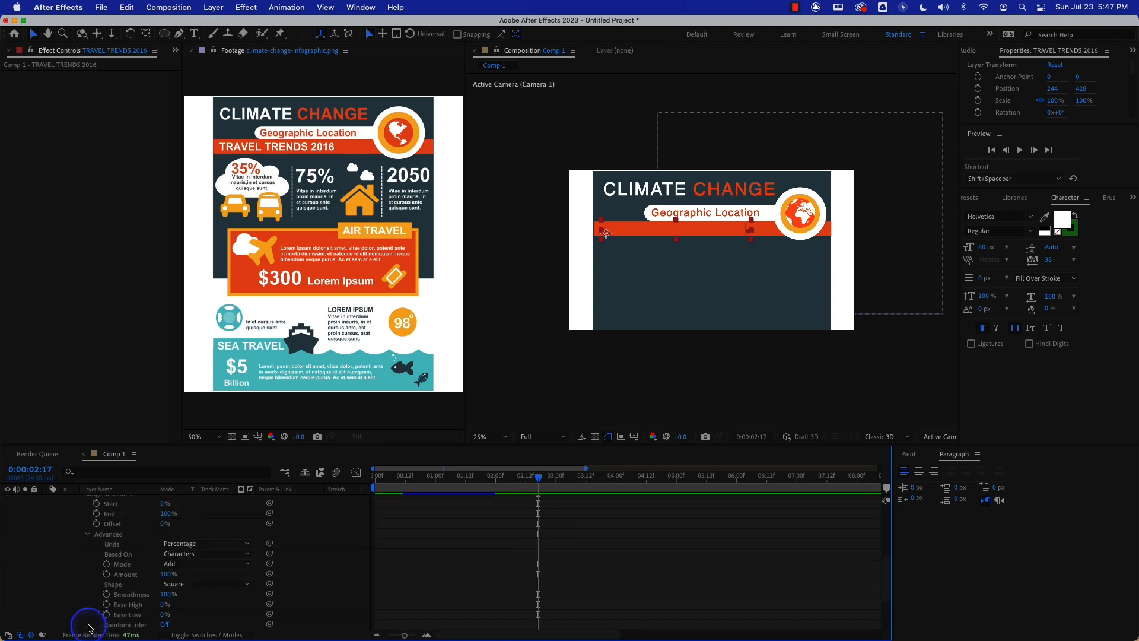
left_click(190, 585)
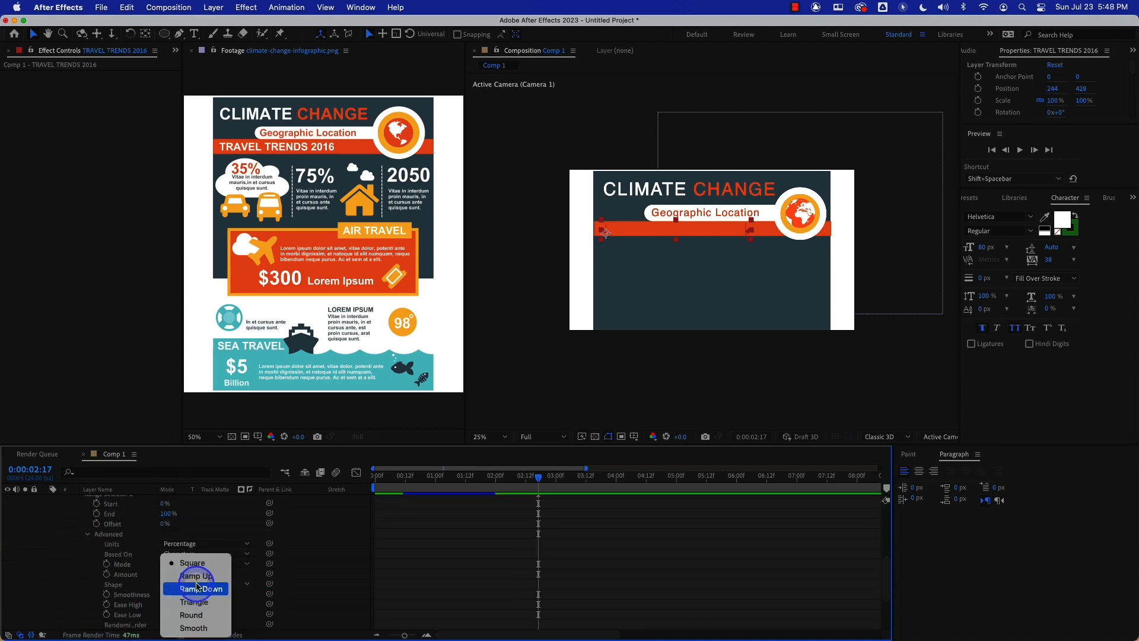
left_click(197, 589)
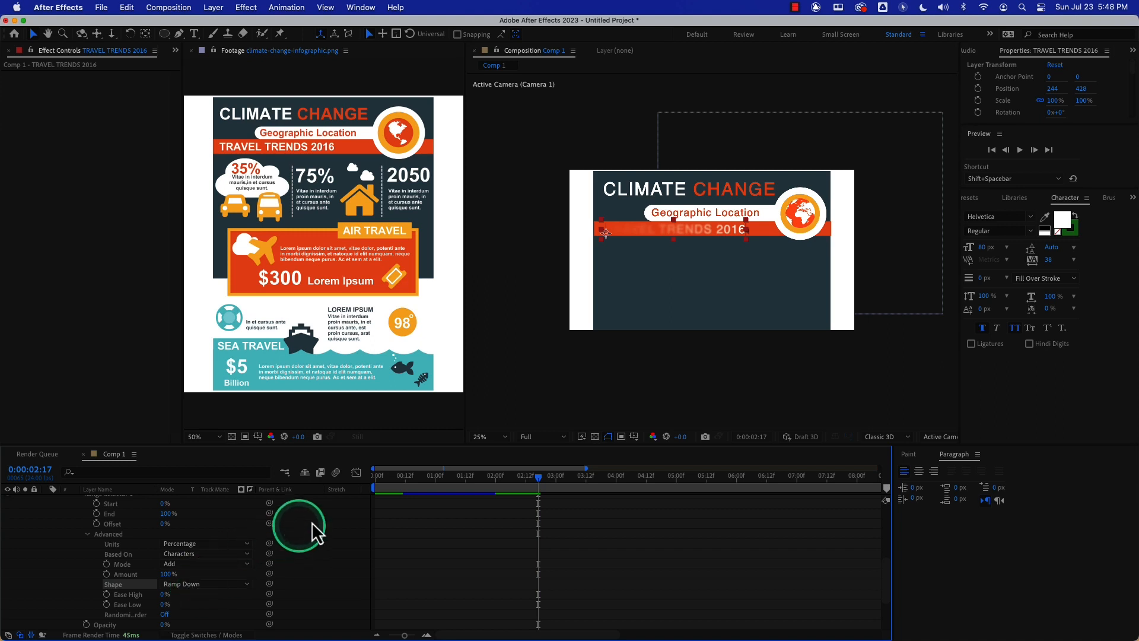
left_click(196, 584)
left_click(196, 576)
Add an Offset keyframe of -100% for Range Selector 1 at 0:00:02:17, where the TRAVEL TRENDS 2016 layer starts
left_click_drag(424, 475, 543, 476)
scroll(196, 540, "down", 1)
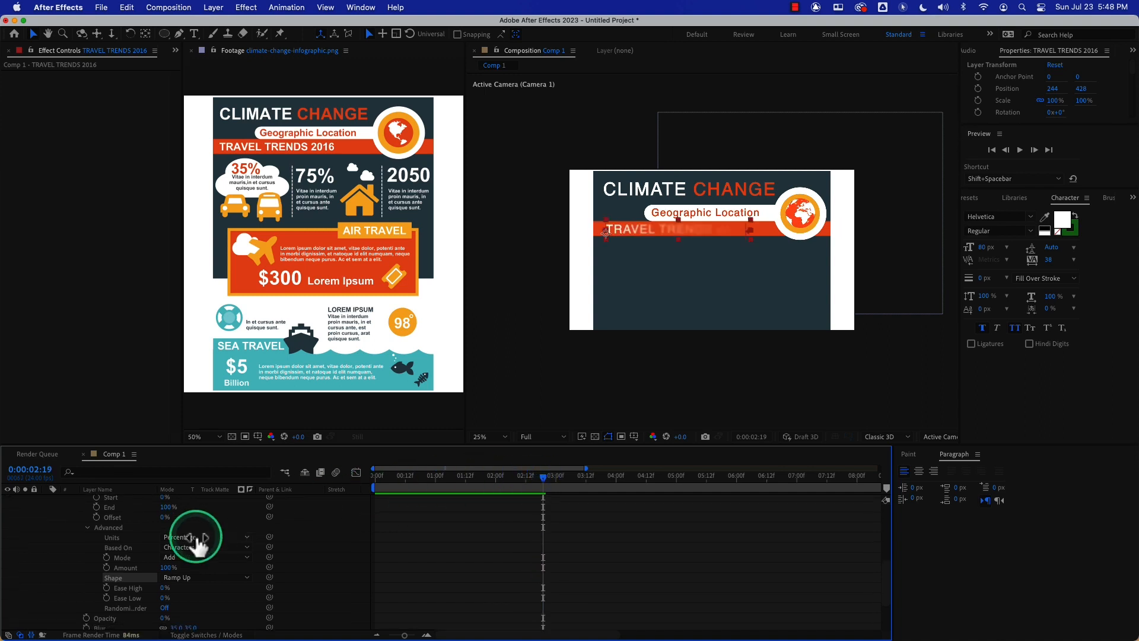
scroll(198, 546, "up", 5)
scroll(194, 539, "down", 1)
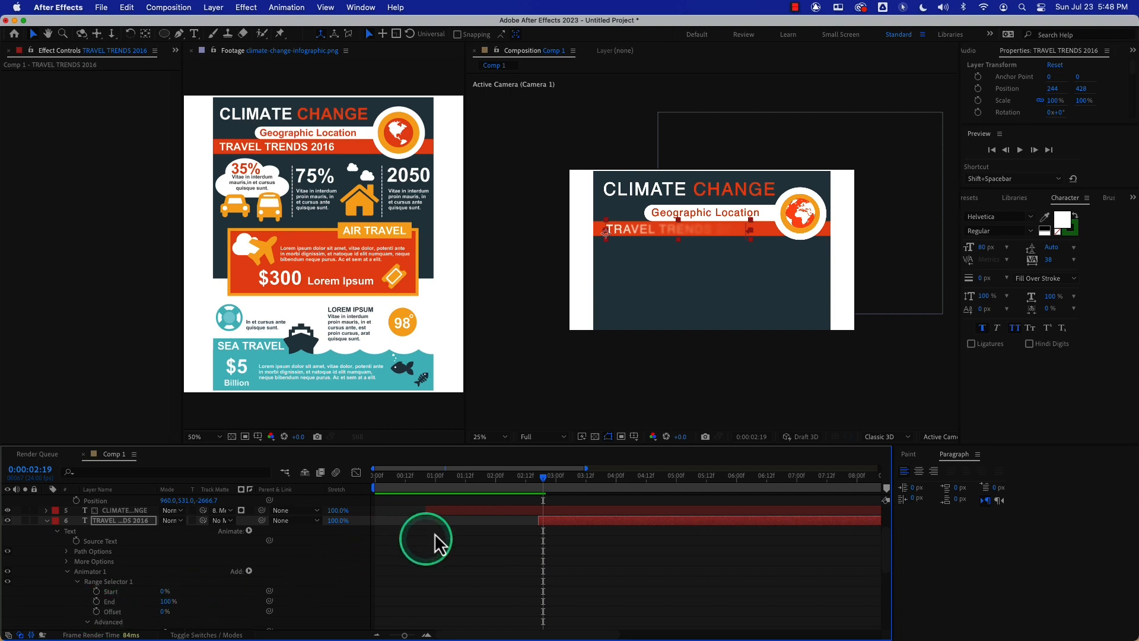
left_click_drag(543, 481, 538, 482)
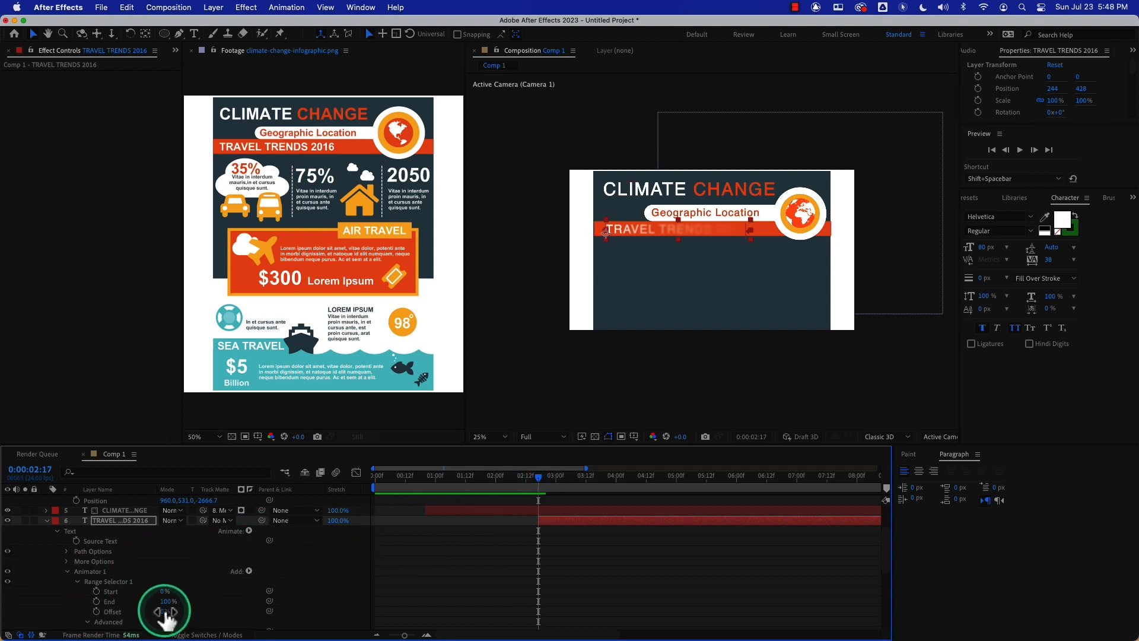
left_click_drag(164, 612, 110, 612)
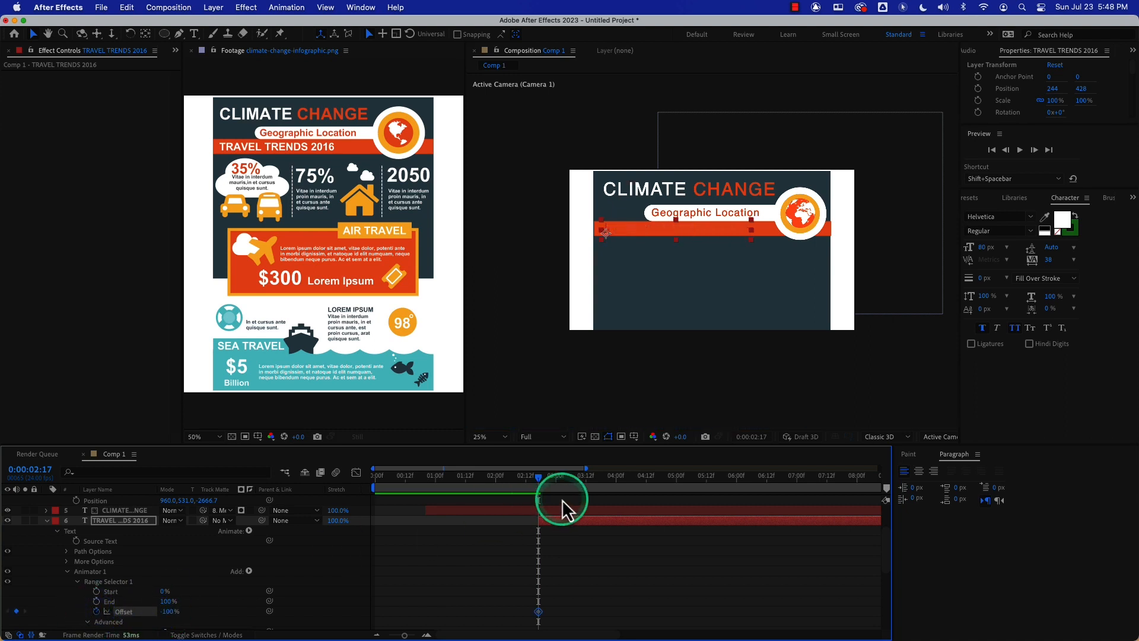
Keyframe Range Selector 1's Offset at 100% at 0:00:03:03 and preview the text reveal
left_click(561, 477)
left_click_drag(561, 480, 564, 480)
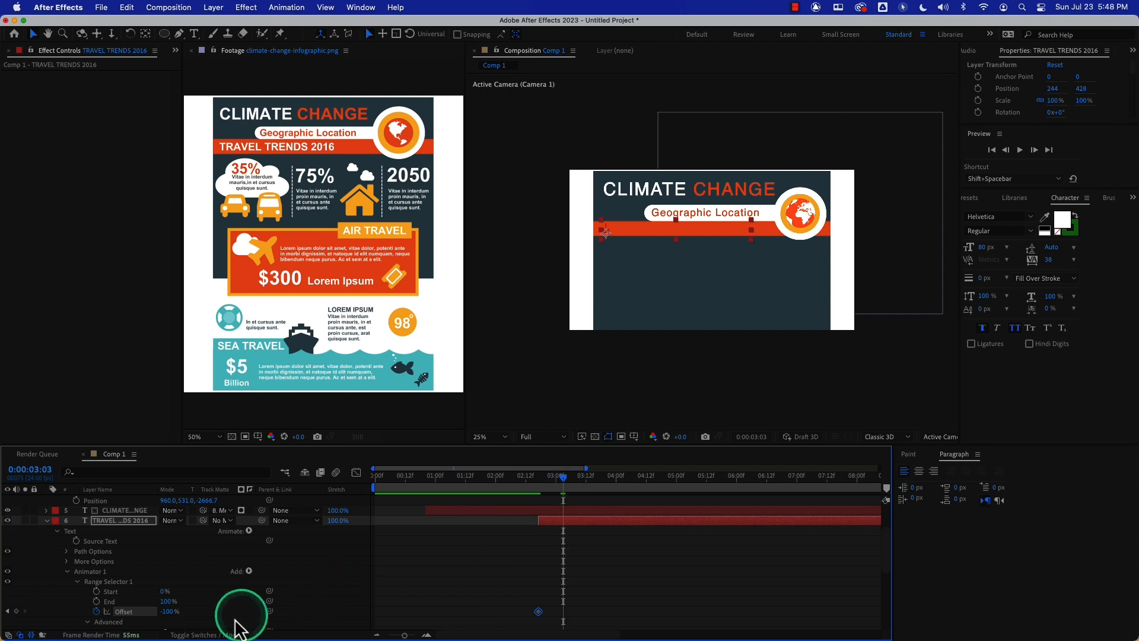
left_click_drag(163, 612, 256, 613)
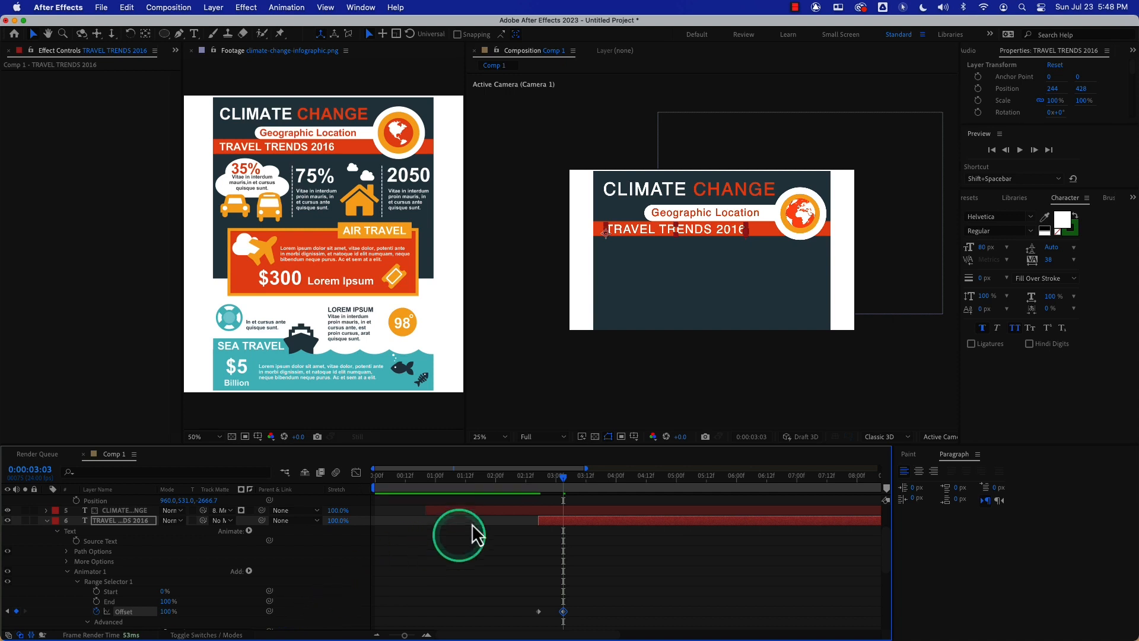
left_click_drag(563, 477, 494, 479)
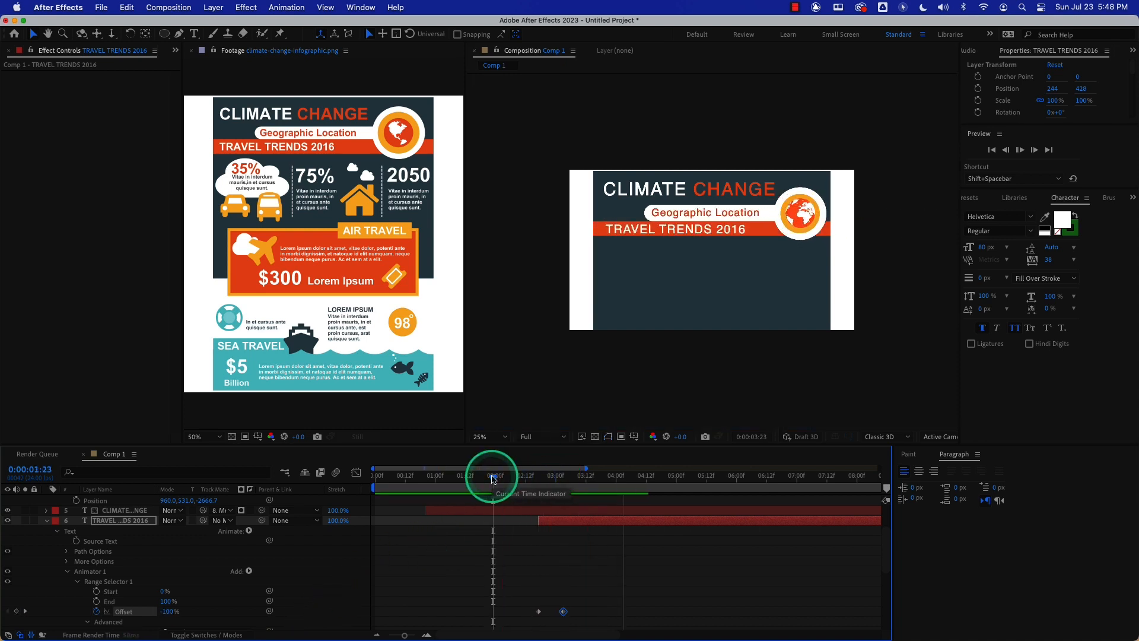
key("space")
Move the second Offset keyframe slightly later in time to slow the reveal, and preview it again
left_click_drag(567, 615, 577, 617)
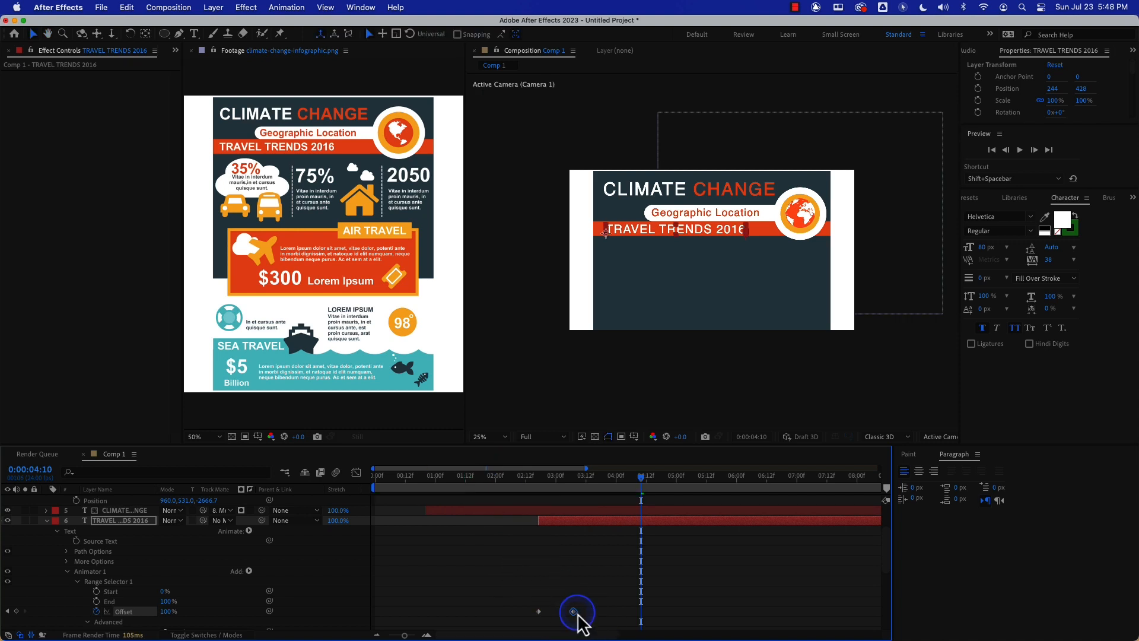
left_click_drag(565, 482, 515, 484)
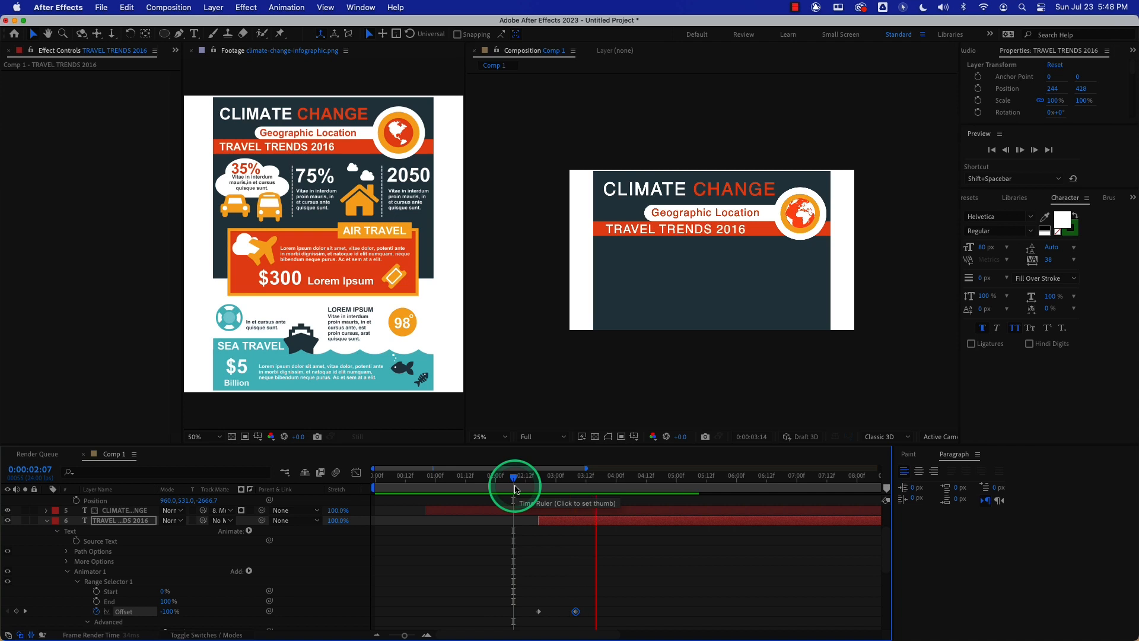
key("space")
Preview the composition's animation from the start and replay it from around 0:00:01:16
left_click_drag(500, 475, 351, 475)
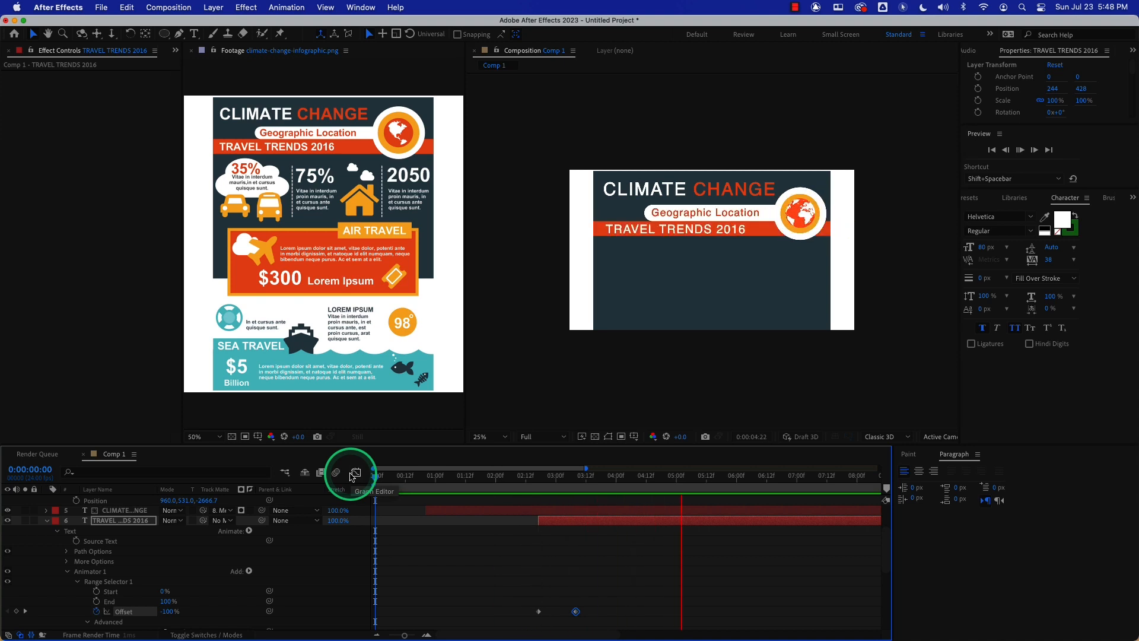
left_click_drag(375, 476, 475, 475)
key("space")
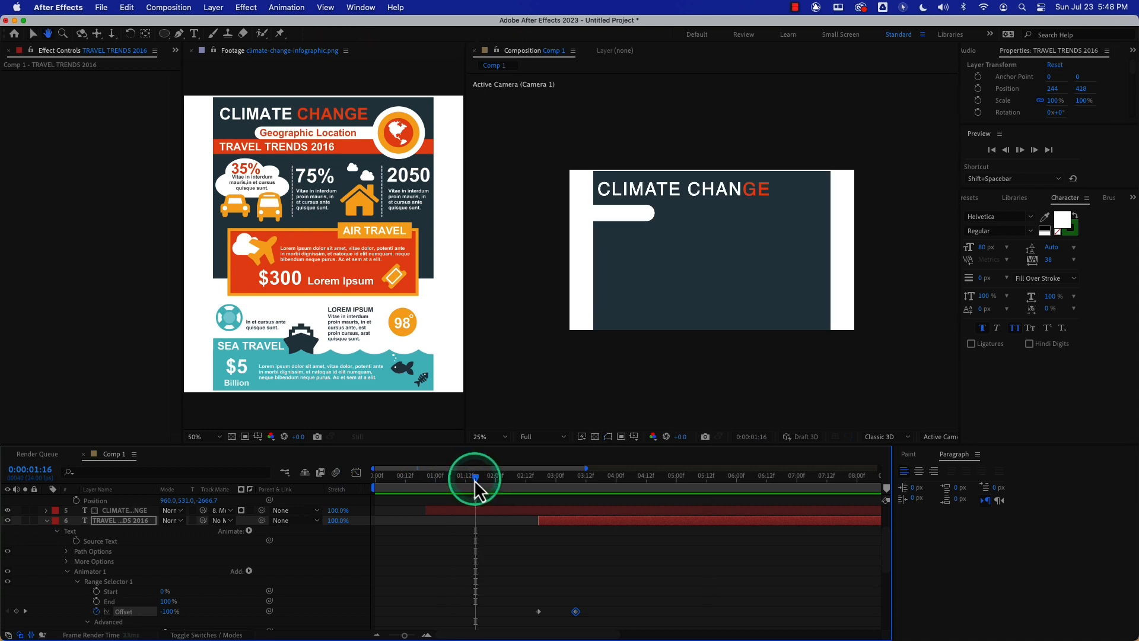
key("space")
Save the project as Climate Change in the L15 Shapes folder, and play the composition from the start
key("super+s")
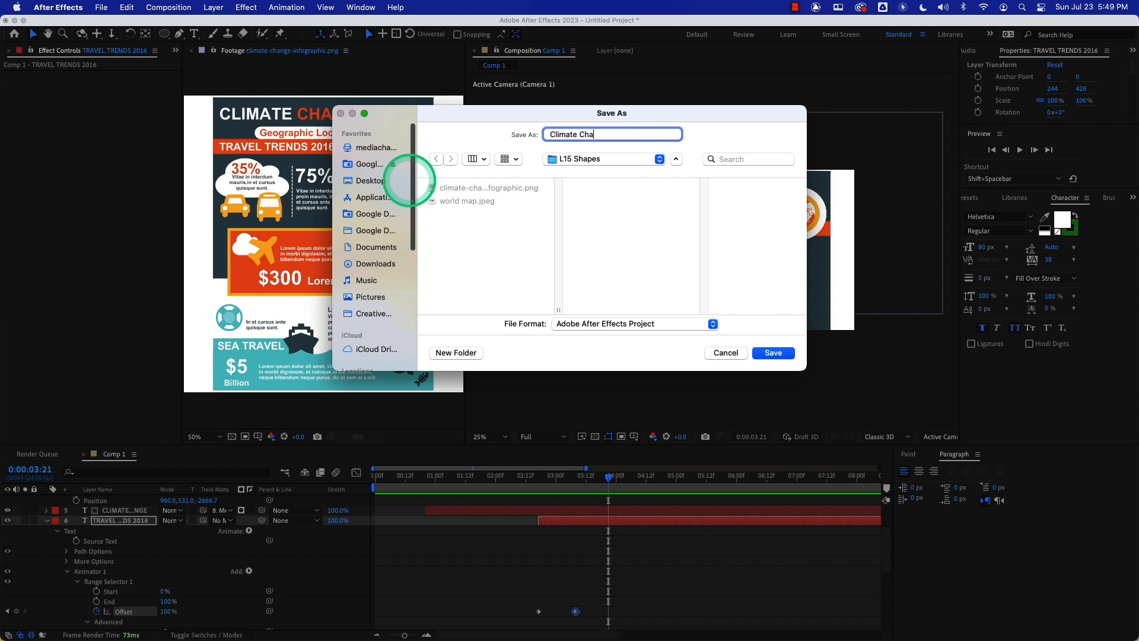
key("Return")
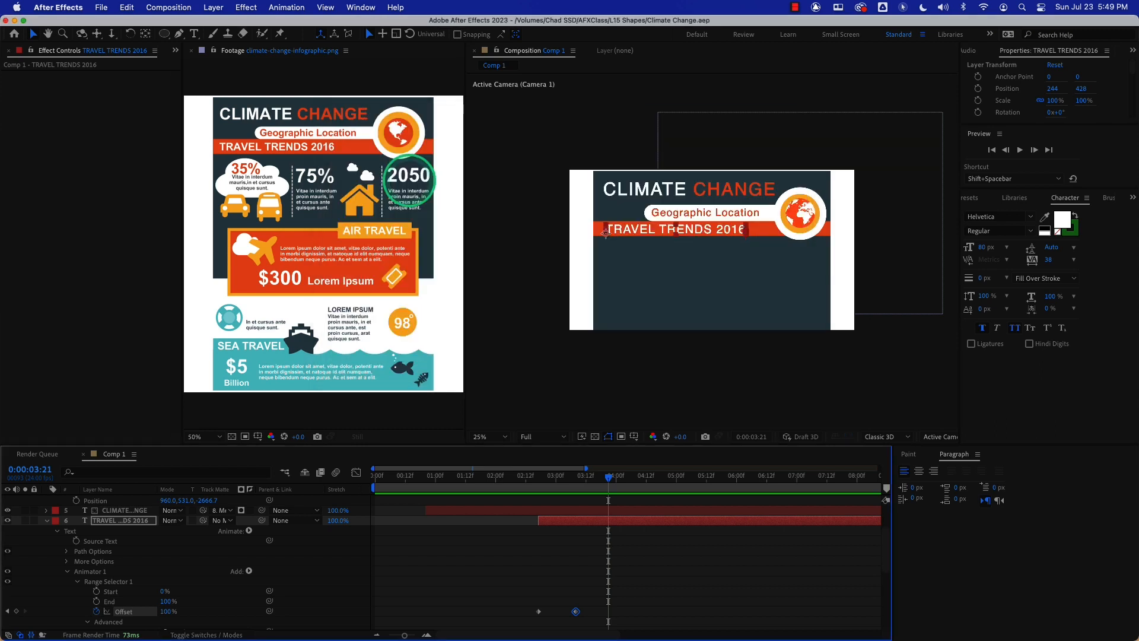
left_click_drag(560, 476, 366, 476)
key("space")
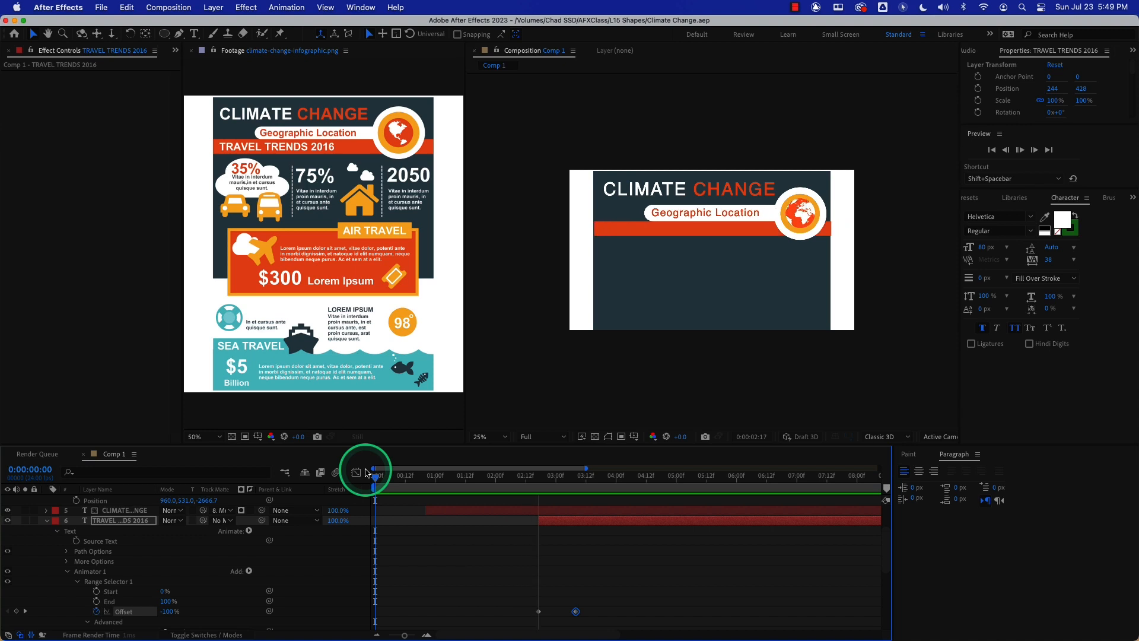
left_click(366, 473)
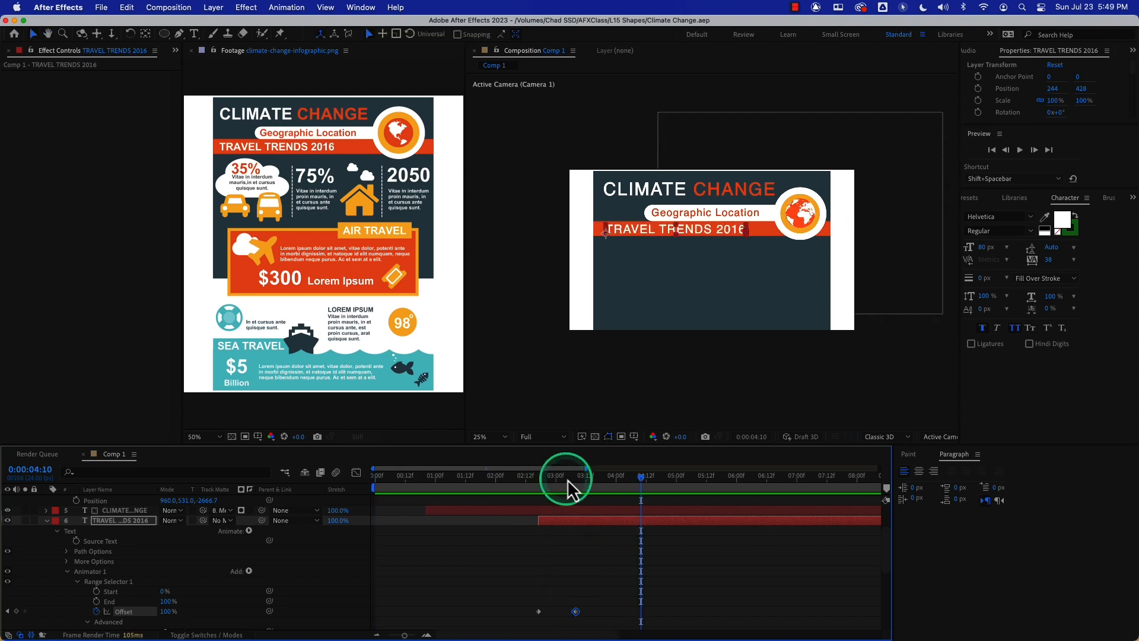
Set the current time to 0:00:03:07 and collapse the TRAVEL TRENDS 2016 layer's properties
left_click_drag(568, 479, 574, 478)
left_click(48, 520)
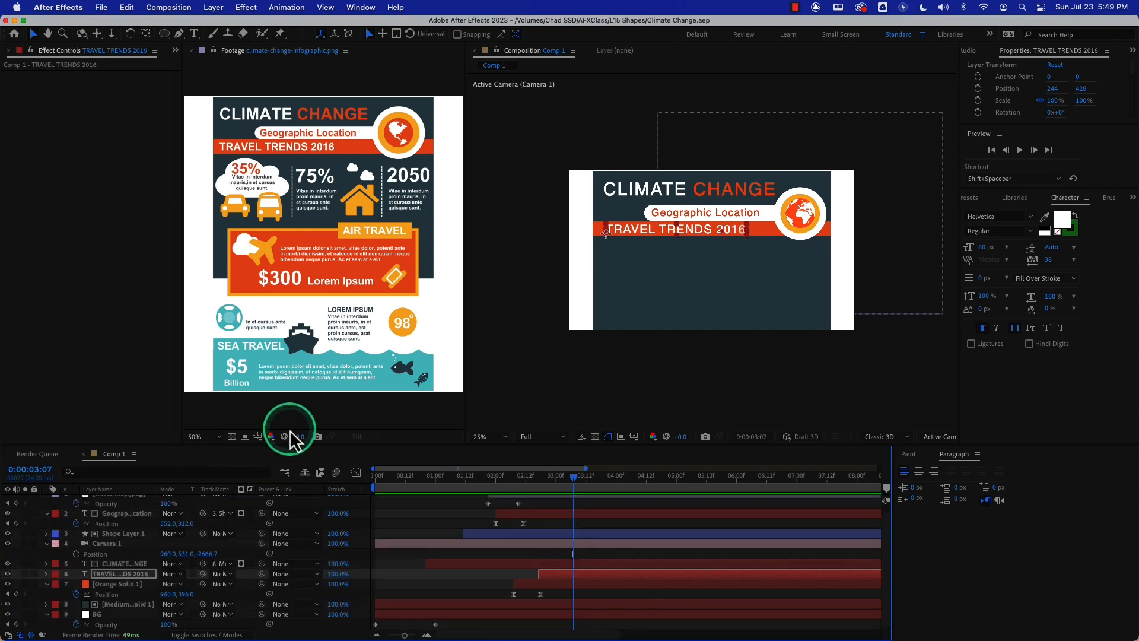
scroll(138, 533, "up", 1)
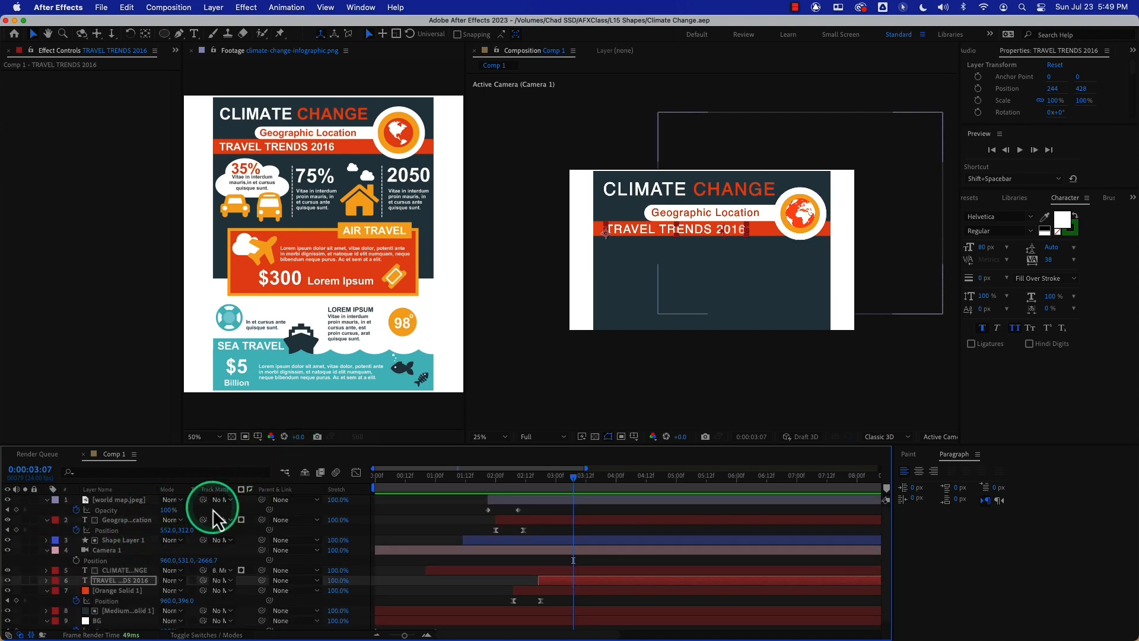
Show the layer switches, make the world map and Geographic Location layers 3D, and collapse their properties
left_click(241, 635)
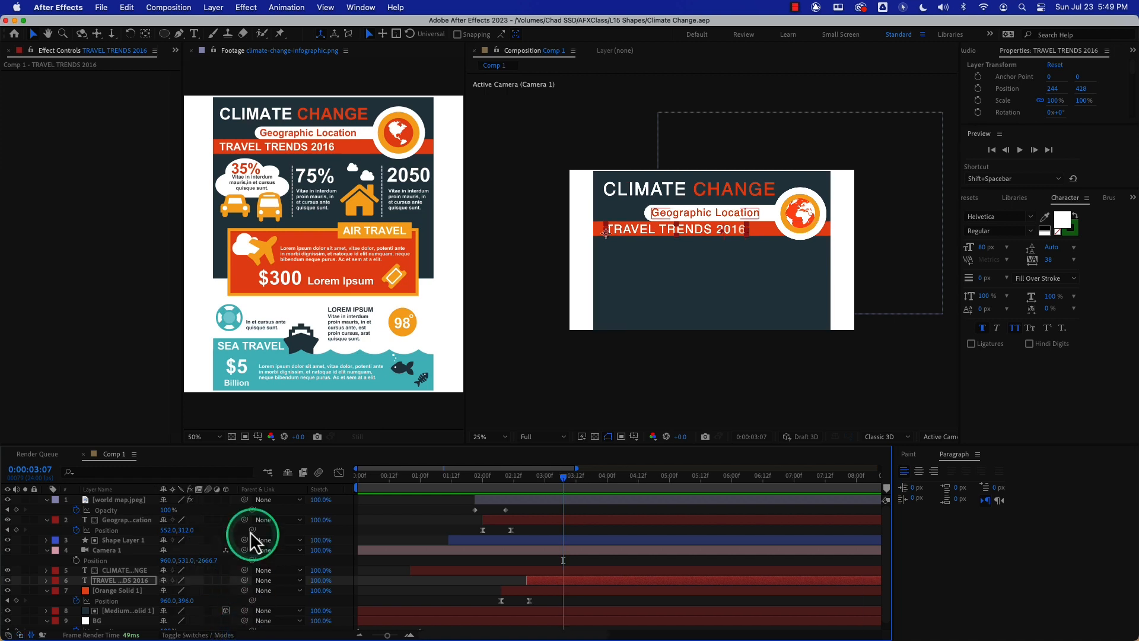
left_click(226, 500)
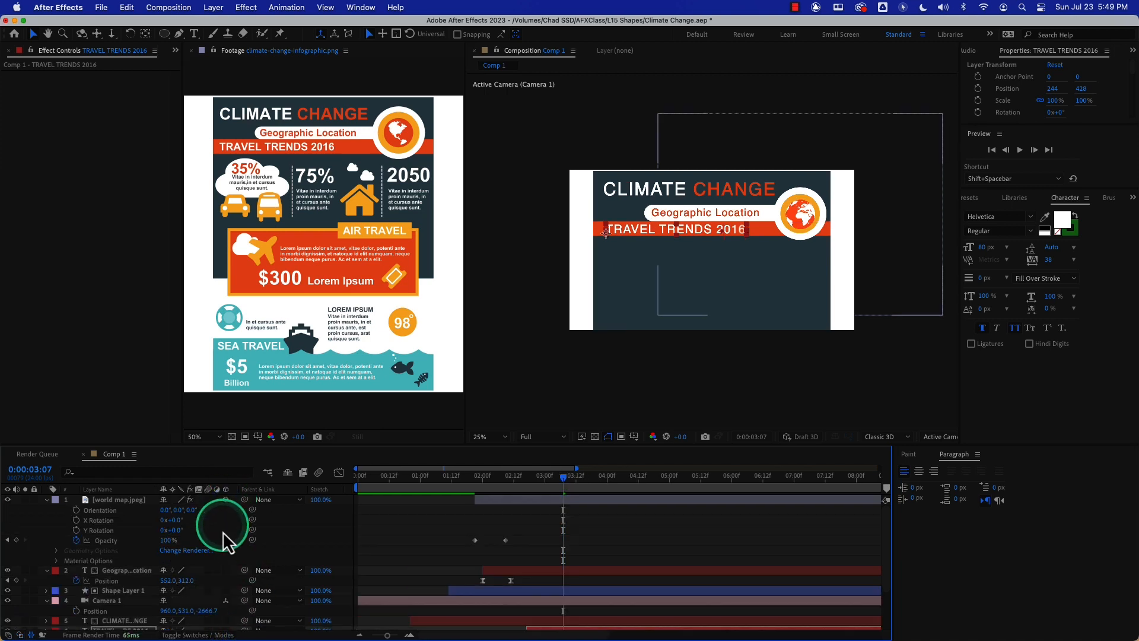
left_click(226, 571)
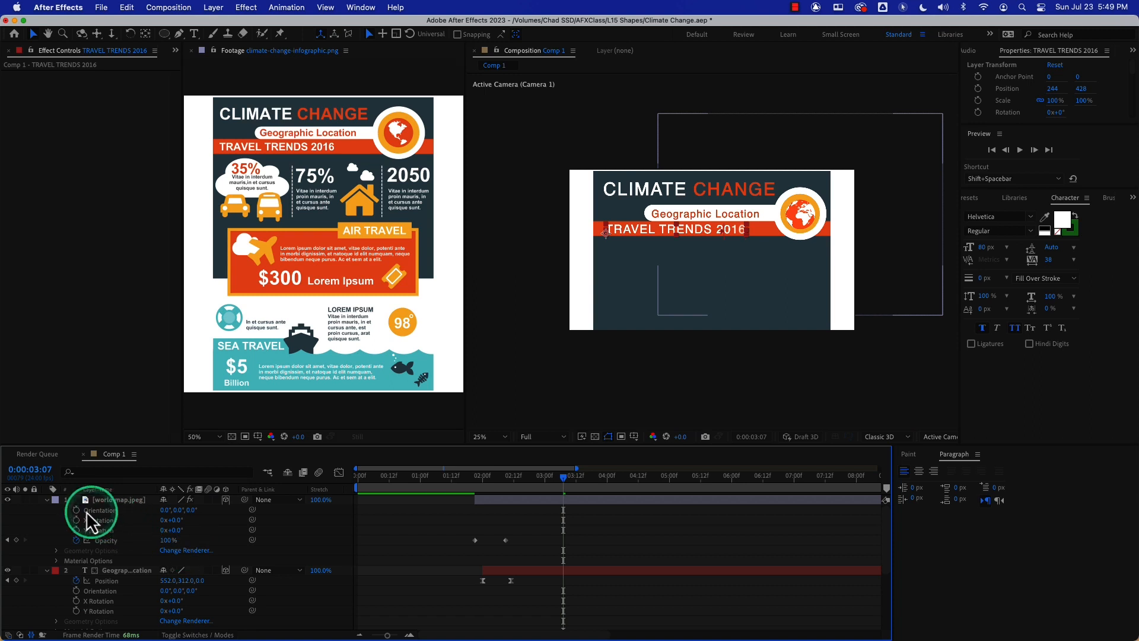
left_click(47, 500)
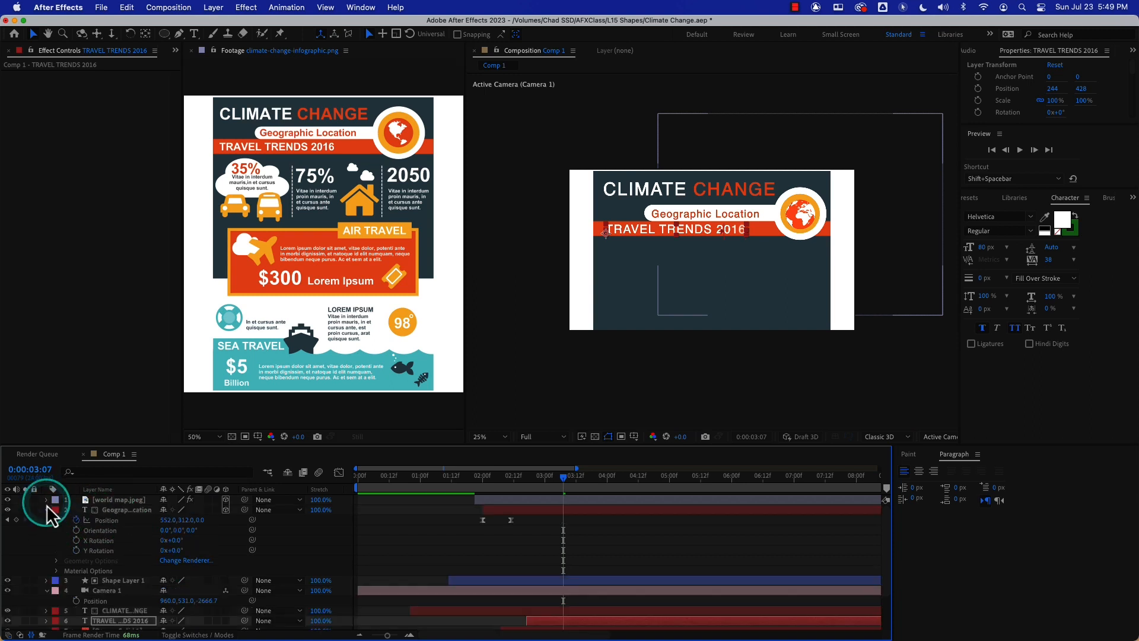
left_click(47, 510)
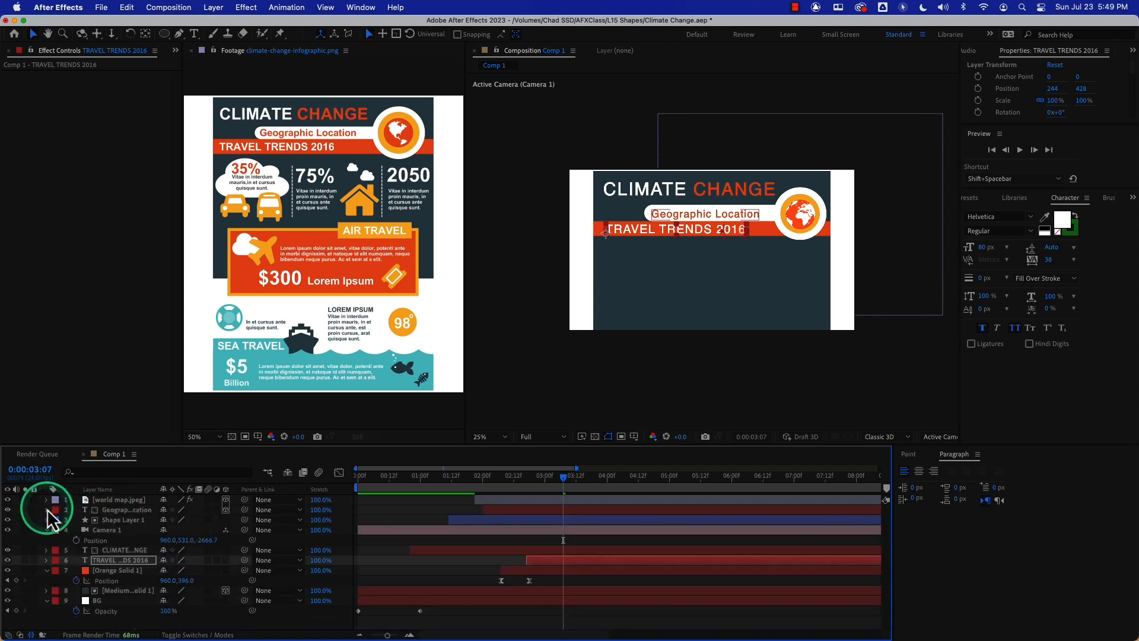
Make Shape Layer 1, CLIMATE CHANGE, TRAVEL TRENDS 2016 and Orange Solid 1 3D layers
left_click(226, 520)
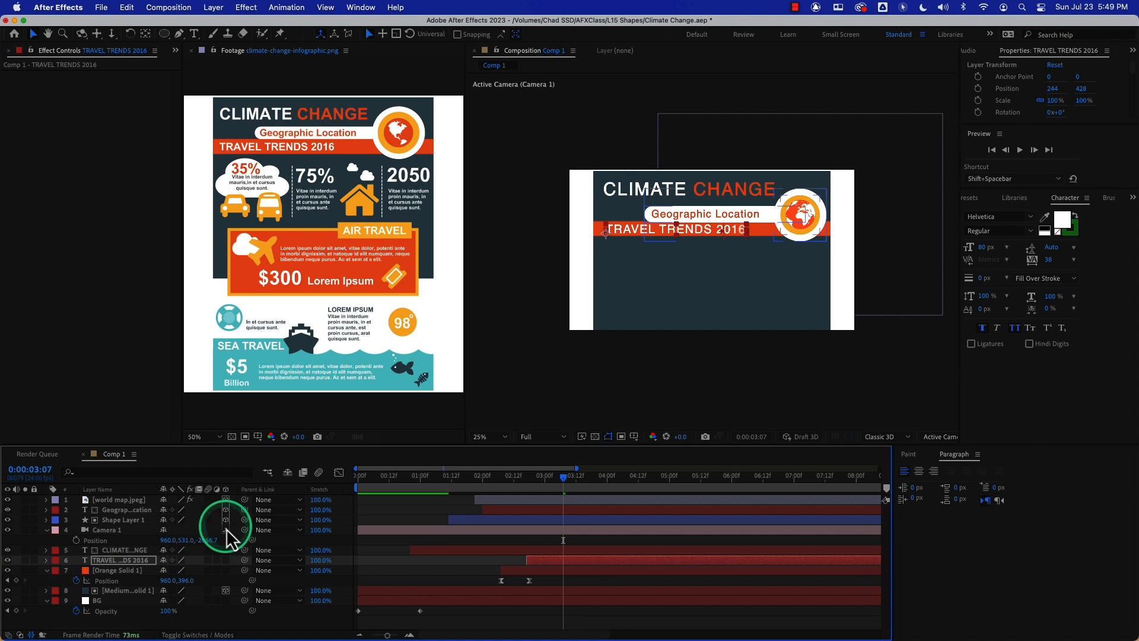
left_click(229, 561)
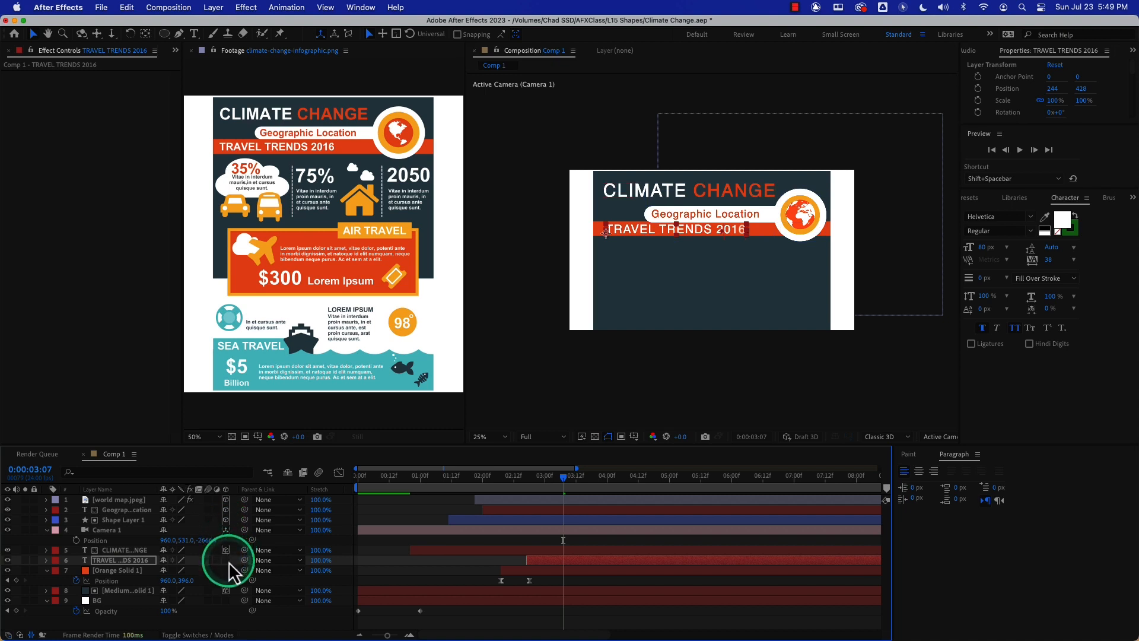
left_click(225, 570)
left_click(429, 491)
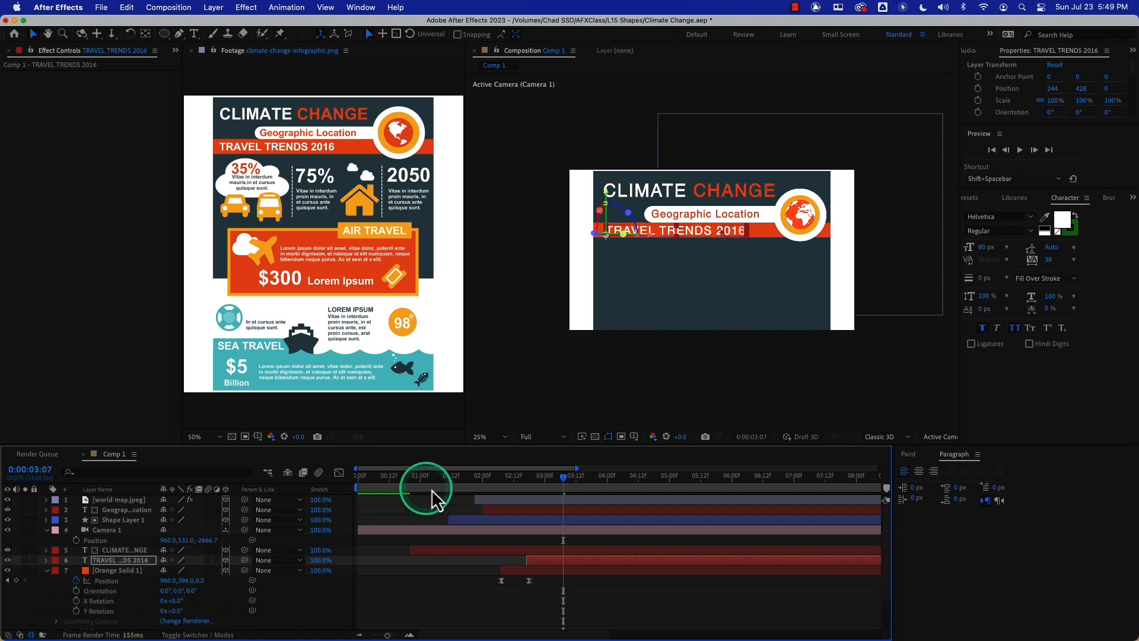
Keyframe Camera 1's Position at 0:00:03:08, and set its Y position to 857 at 0:00:04:06
mouse_move(550, 481)
left_mouse_down()
mouse_move(389, 466)
mouse_move(564, 472)
left_mouse_up()
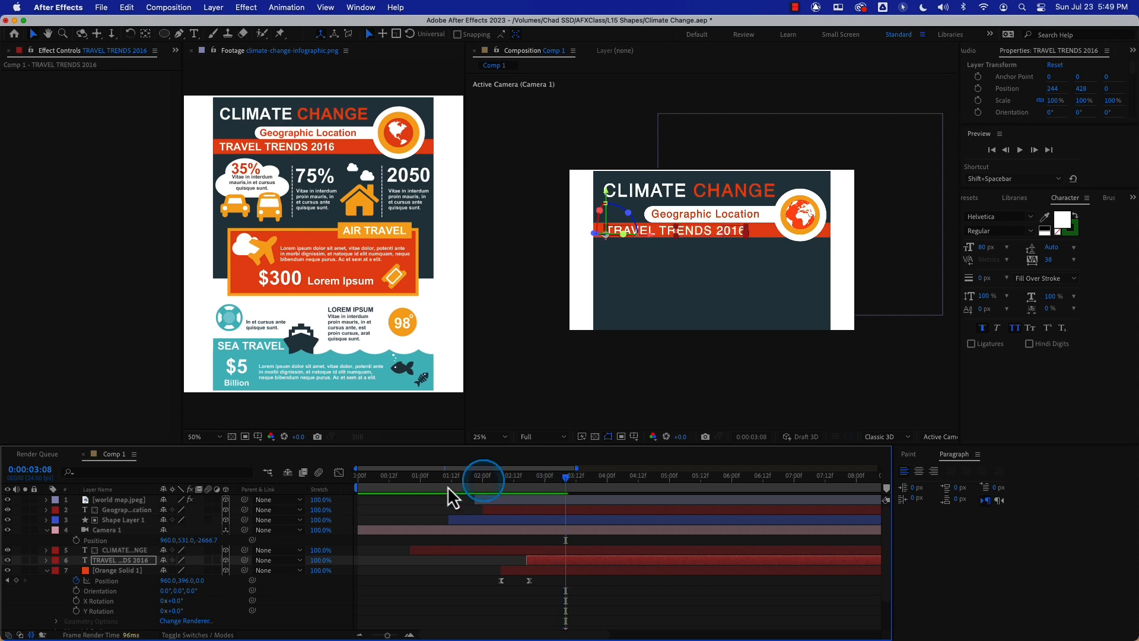
left_click(118, 532)
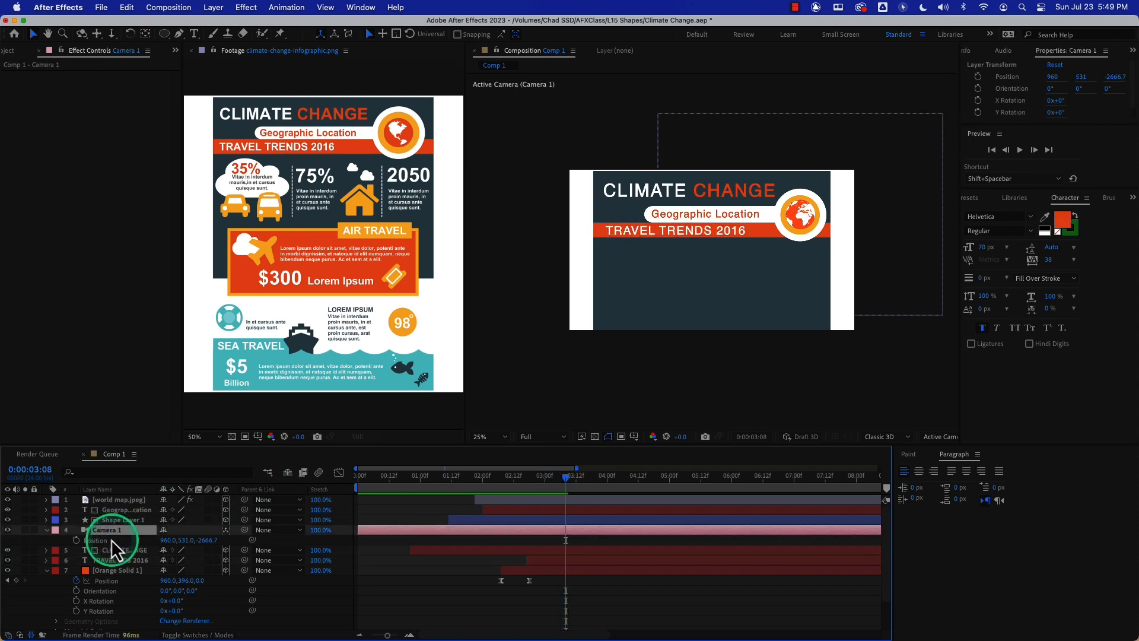
left_click(76, 541)
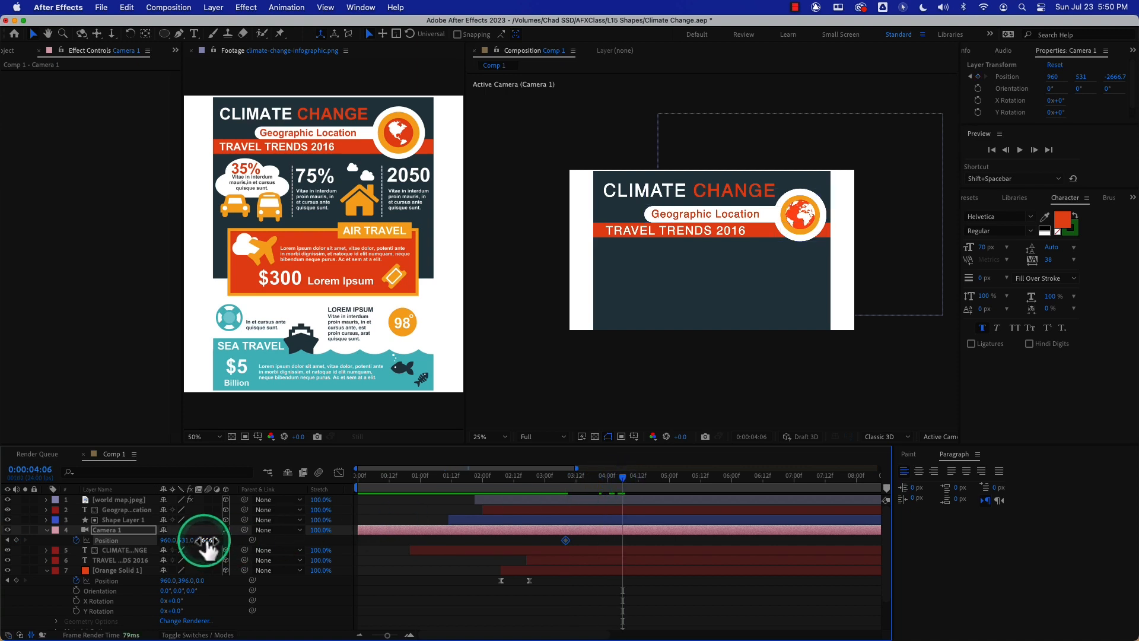
left_click_drag(205, 540, 241, 540)
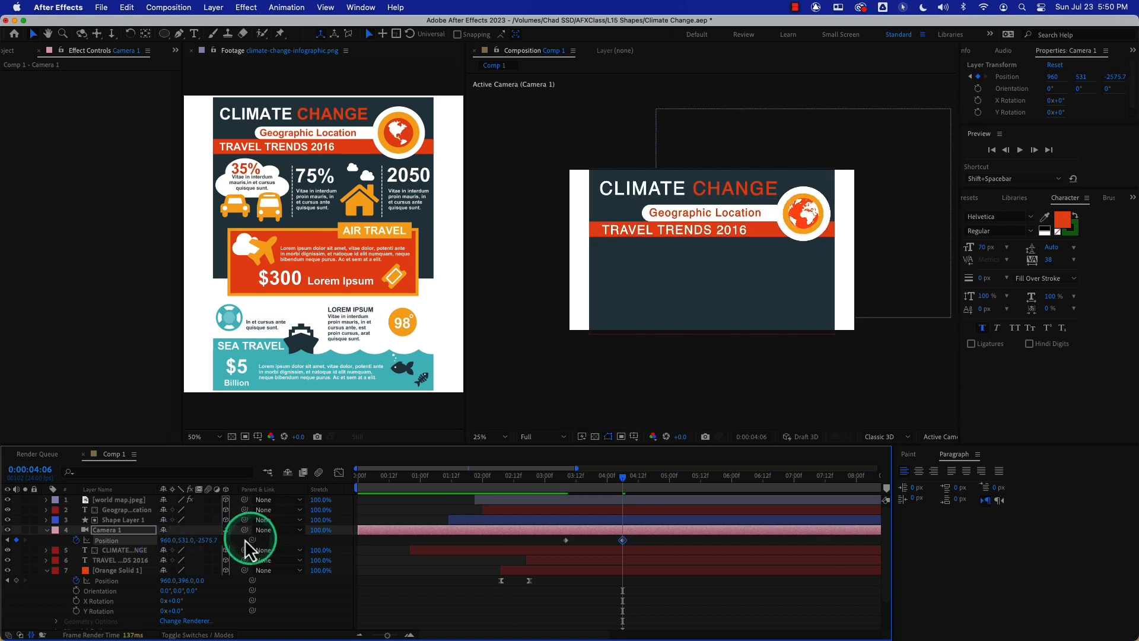
key("super+z")
left_click_drag(187, 541, 383, 537)
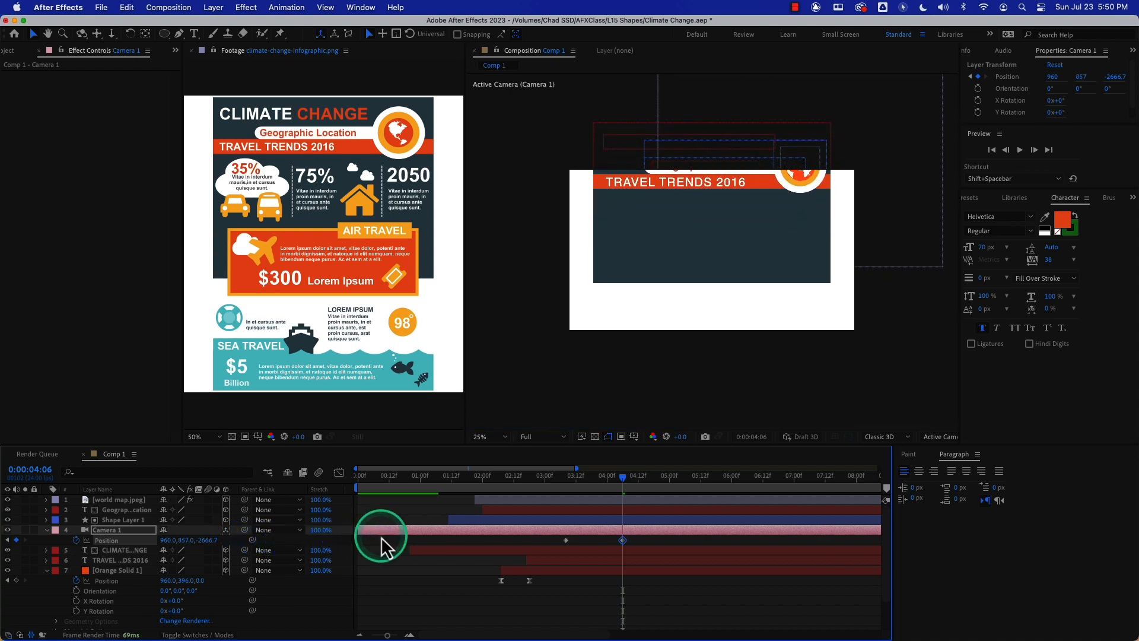
Move the camera's second Position keyframe earlier to about 0:00:04:00, and preview from 0:00:01:13
left_click_drag(622, 540, 609, 542)
left_click_drag(582, 483, 454, 482)
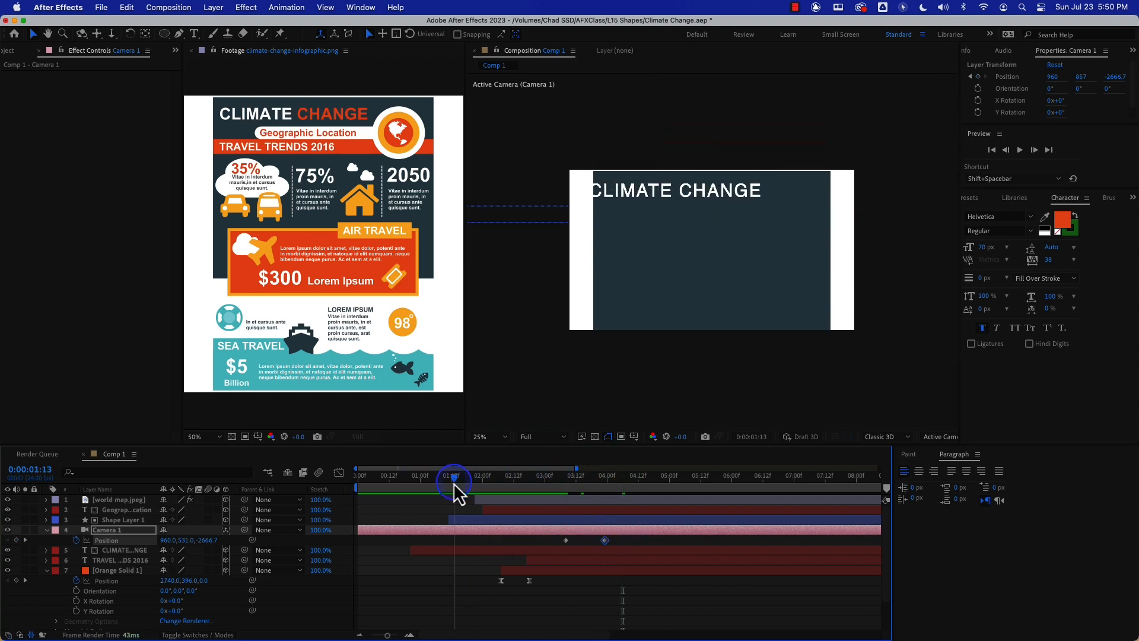
key("space")
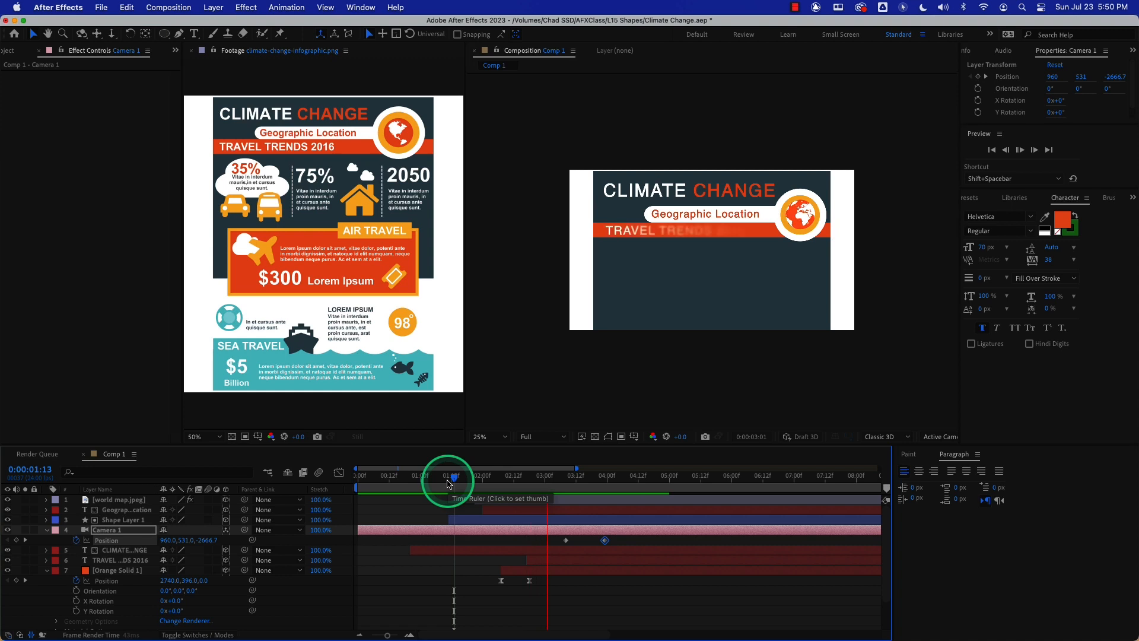
key("space")
Apply Easy Ease to both of Camera 1's Position keyframes and preview from 0:00:02:12
left_click_drag(549, 534, 632, 553)
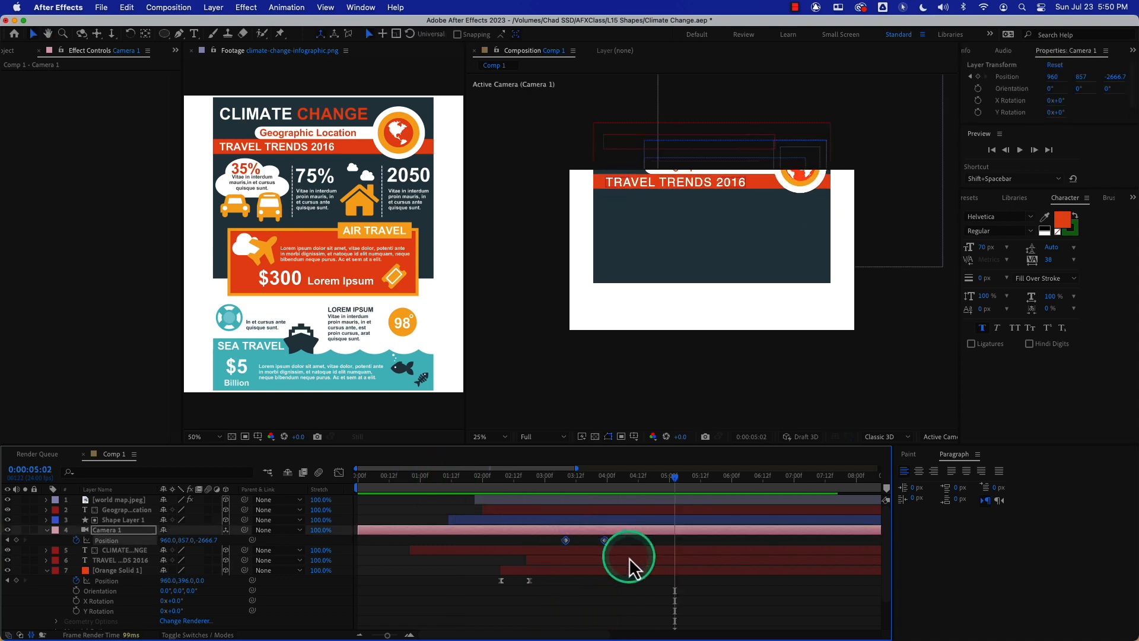
left_click_drag(569, 475, 513, 479)
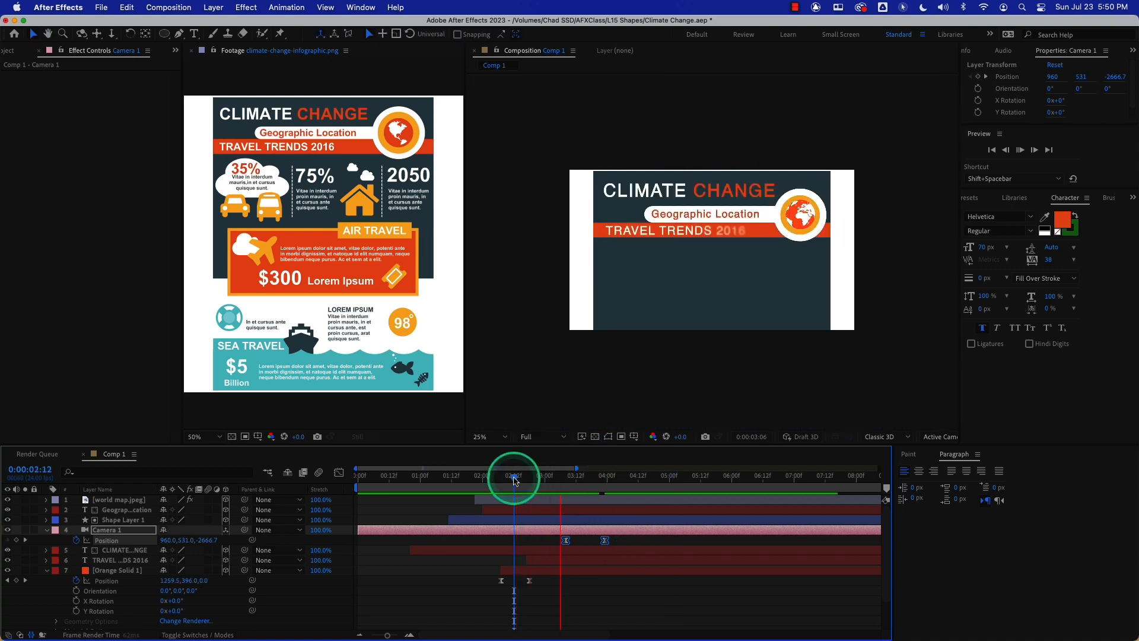
key("space")
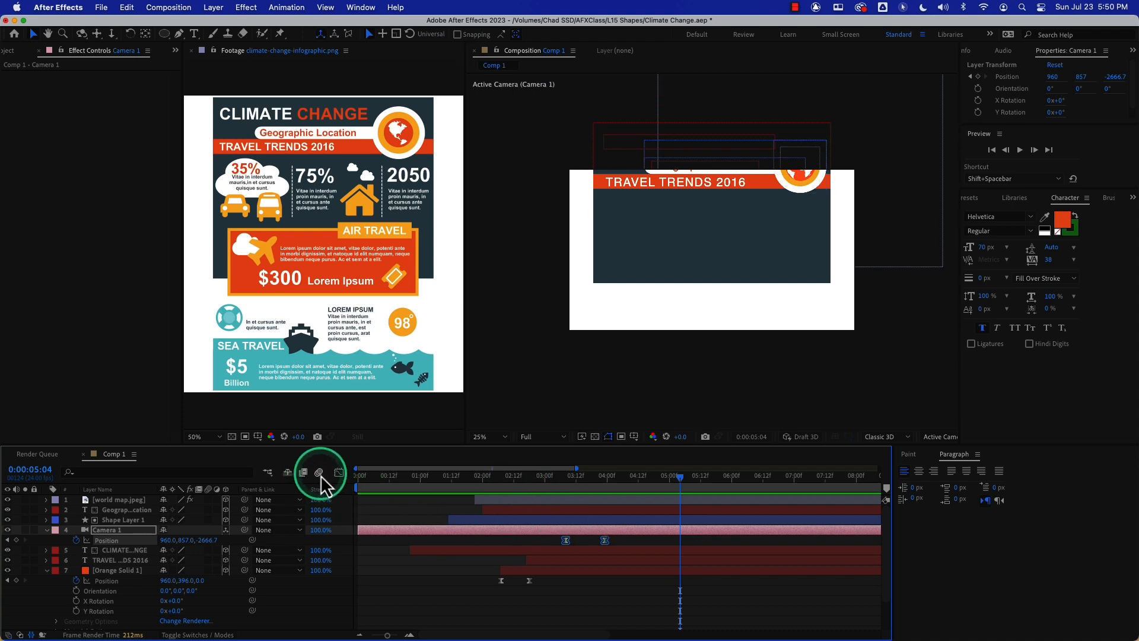
Try a longer ease into the camera's second Position keyframe in the speed graph, and preview the move several times
left_click(339, 473)
left_click_drag(606, 604, 585, 603)
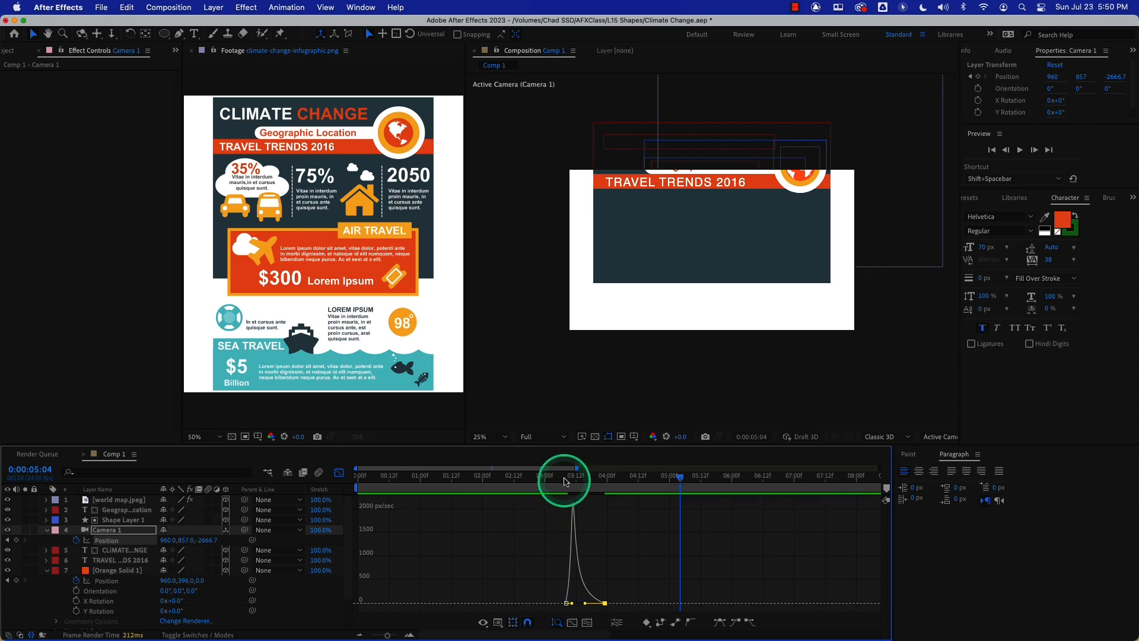
left_click_drag(565, 477, 536, 478)
key("space")
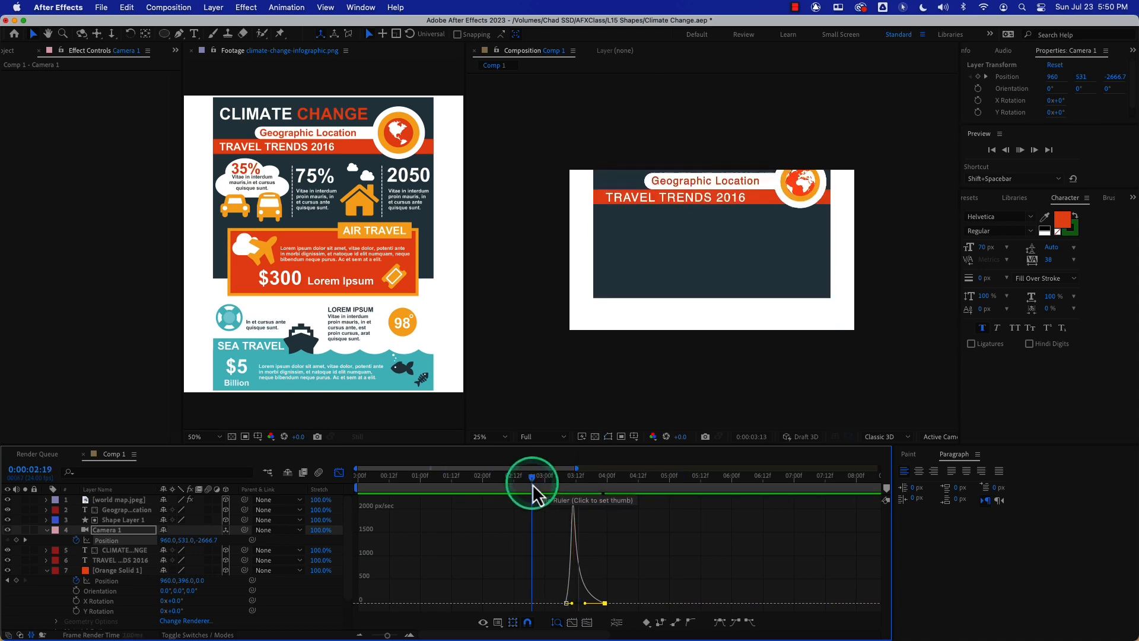
left_click_drag(579, 475, 500, 476)
key("space")
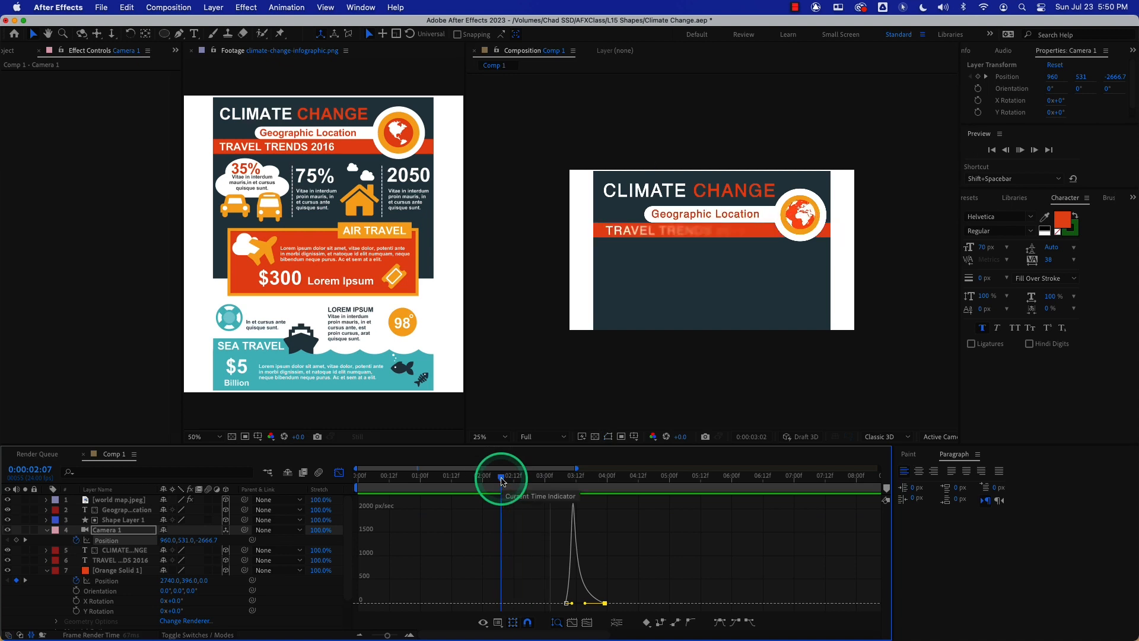
key("space")
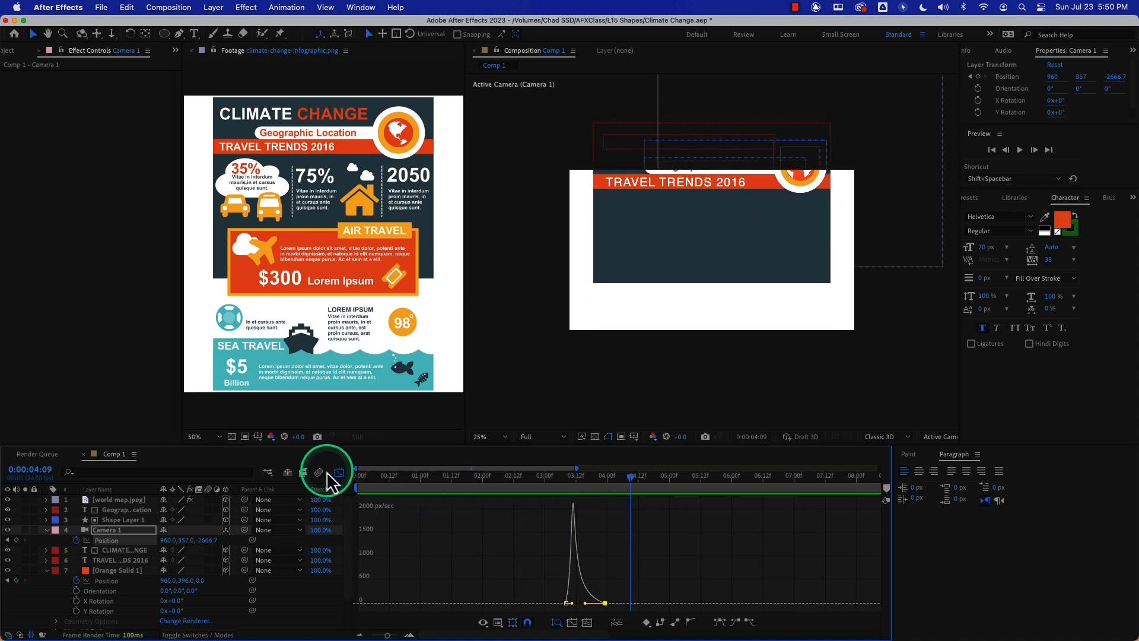
left_click(339, 473)
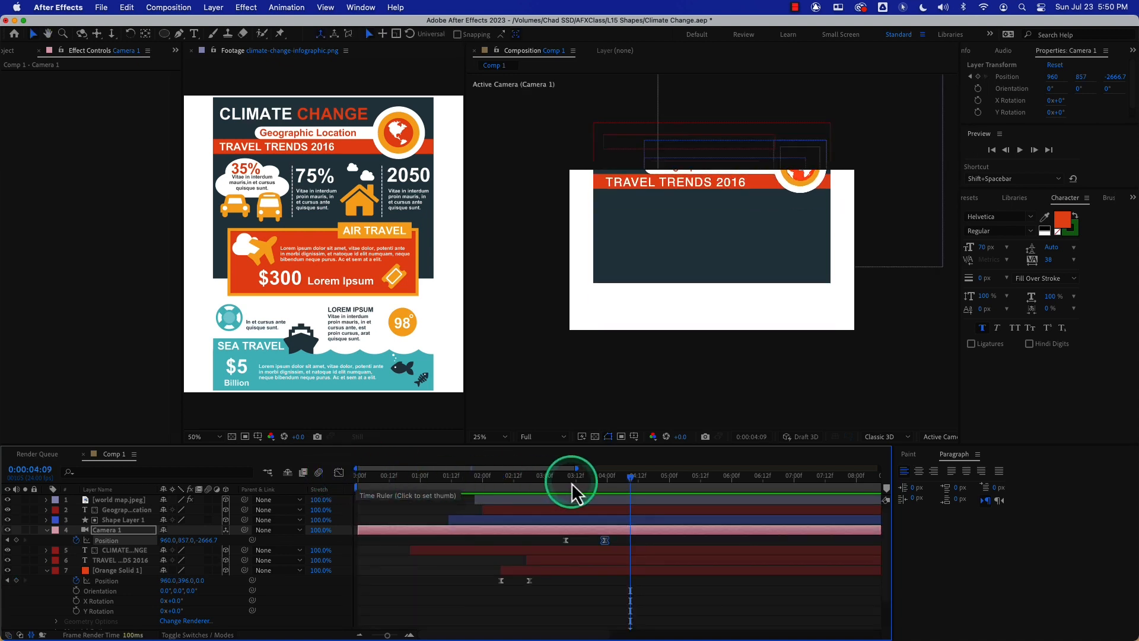
left_click(572, 483)
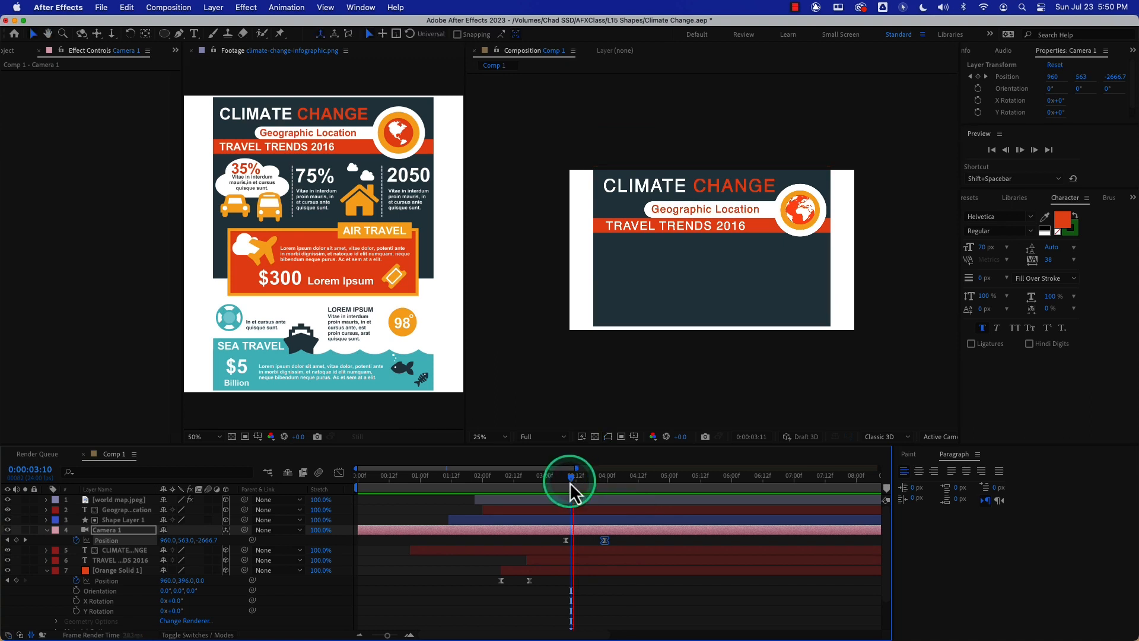
key("space")
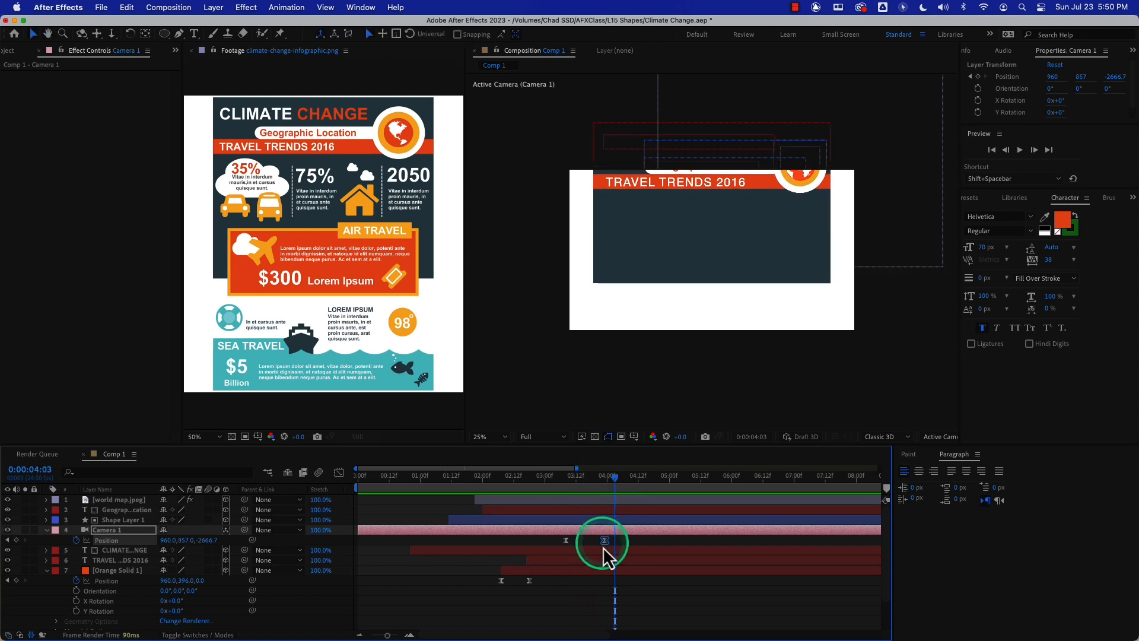
Try a longer ease out of the camera's first Position keyframe in the speed graph, and check the move
left_click(339, 473)
mouse_move(582, 604)
left_mouse_down()
mouse_move(607, 603)
mouse_move(572, 605)
mouse_move(589, 602)
left_mouse_up()
left_click(341, 474)
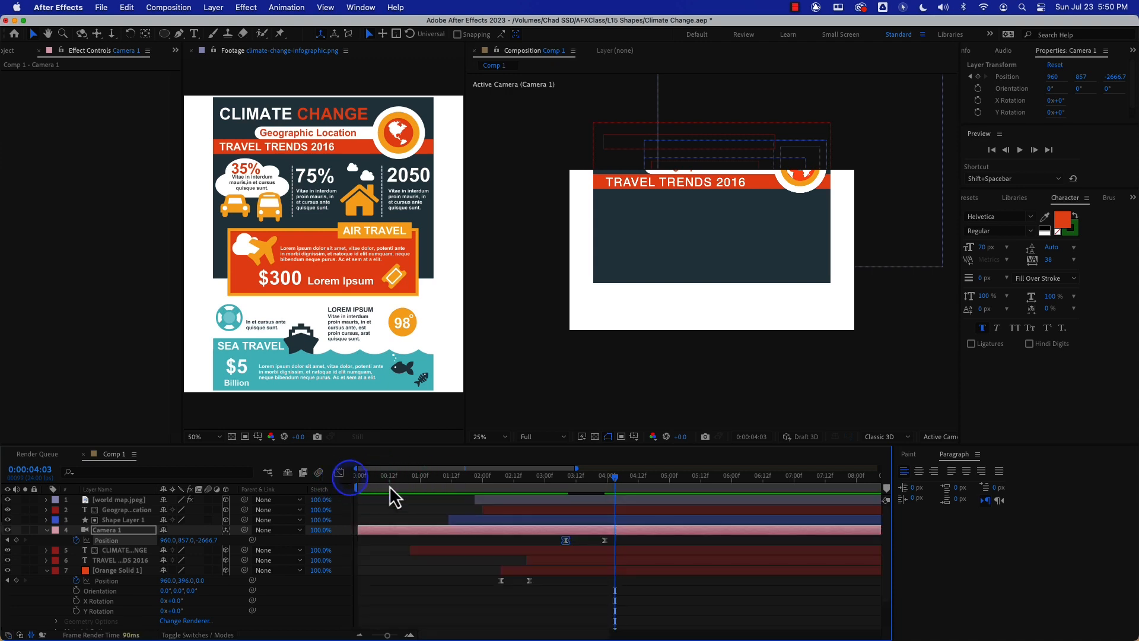
mouse_move(574, 483)
left_mouse_down()
mouse_move(539, 479)
mouse_move(595, 479)
mouse_move(586, 477)
left_mouse_up()
key("space")
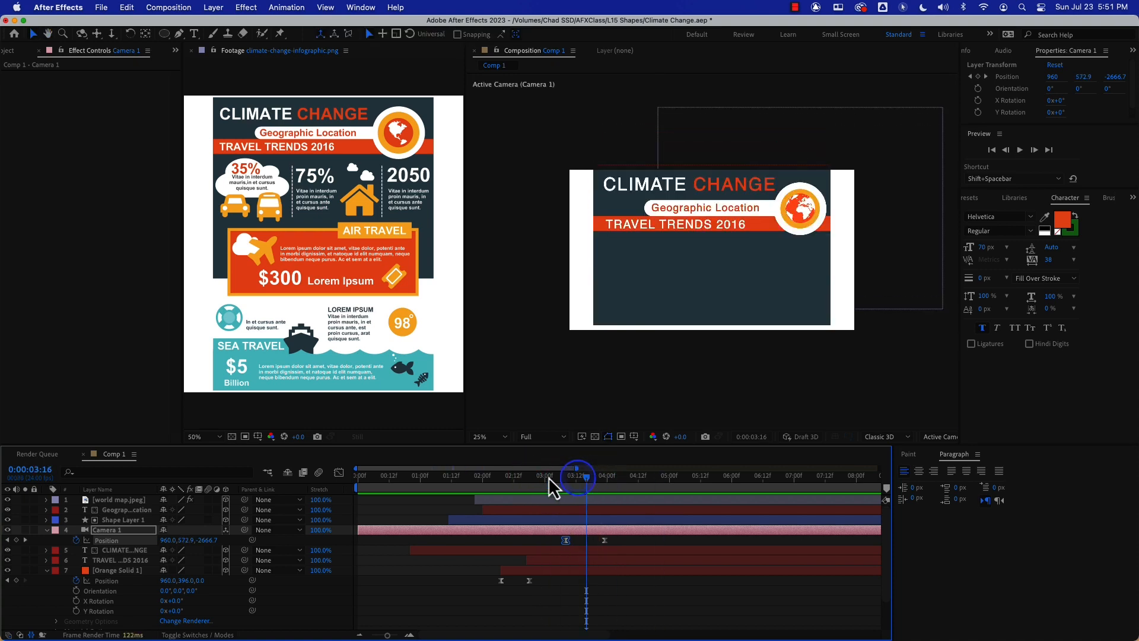
Try readjusting the second camera Position keyframe's easing in the speed graph, and replay the move
left_click(340, 474)
left_click_drag(604, 602, 589, 537)
left_click(339, 472)
left_click_drag(574, 479, 555, 476)
key("space")
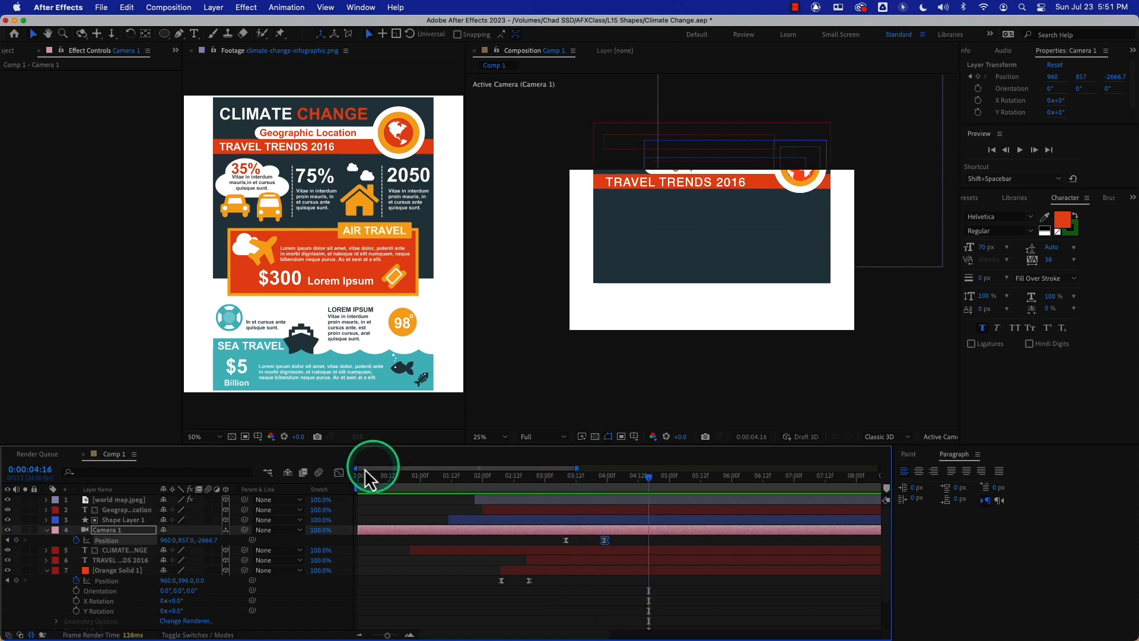
Undo the speed graph adjustments to the camera's Position keyframes, back to the plain Easy Ease curve
left_click(339, 473)
key("super+z")
key("super+z")
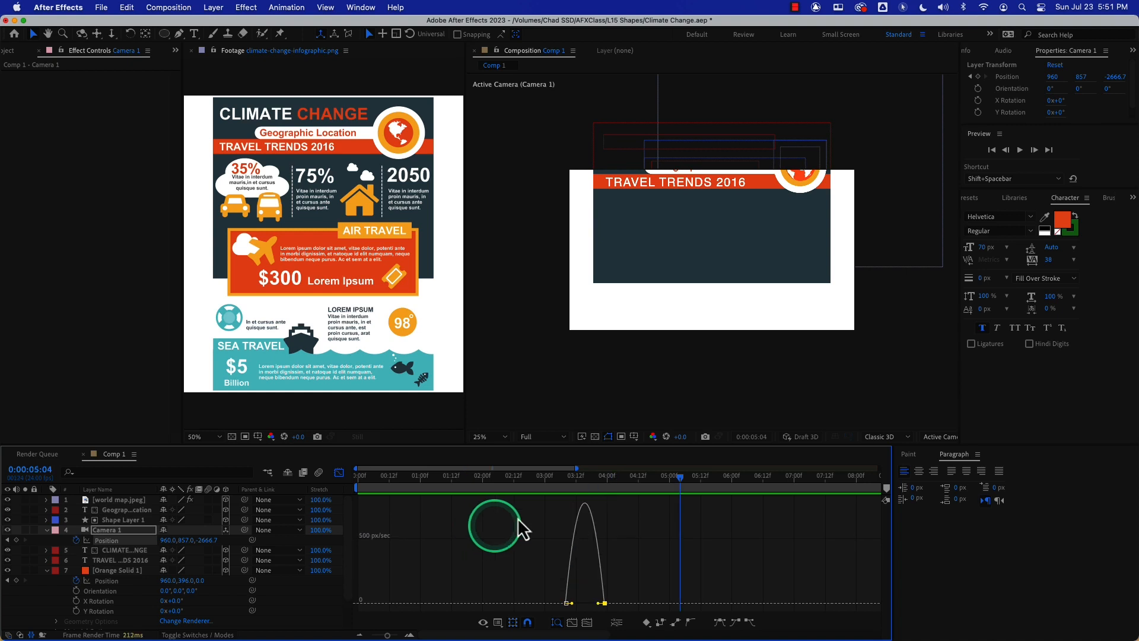
Preview the eased camera move from about 0:00:03:03, close the graph editor and play it again
left_click_drag(579, 475, 552, 476)
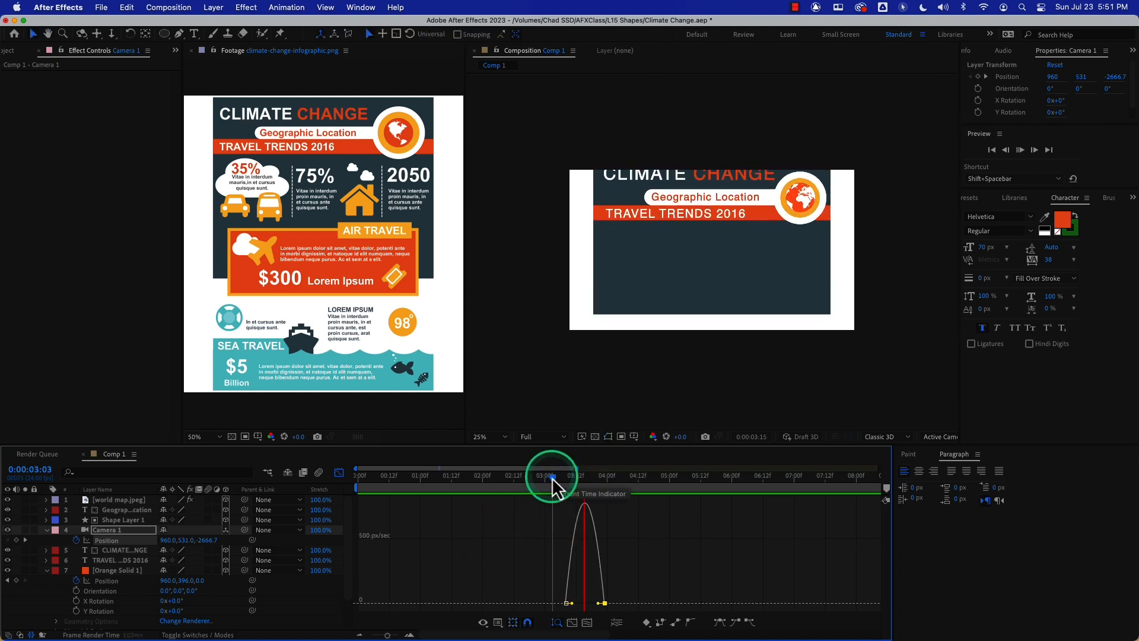
left_click(567, 475)
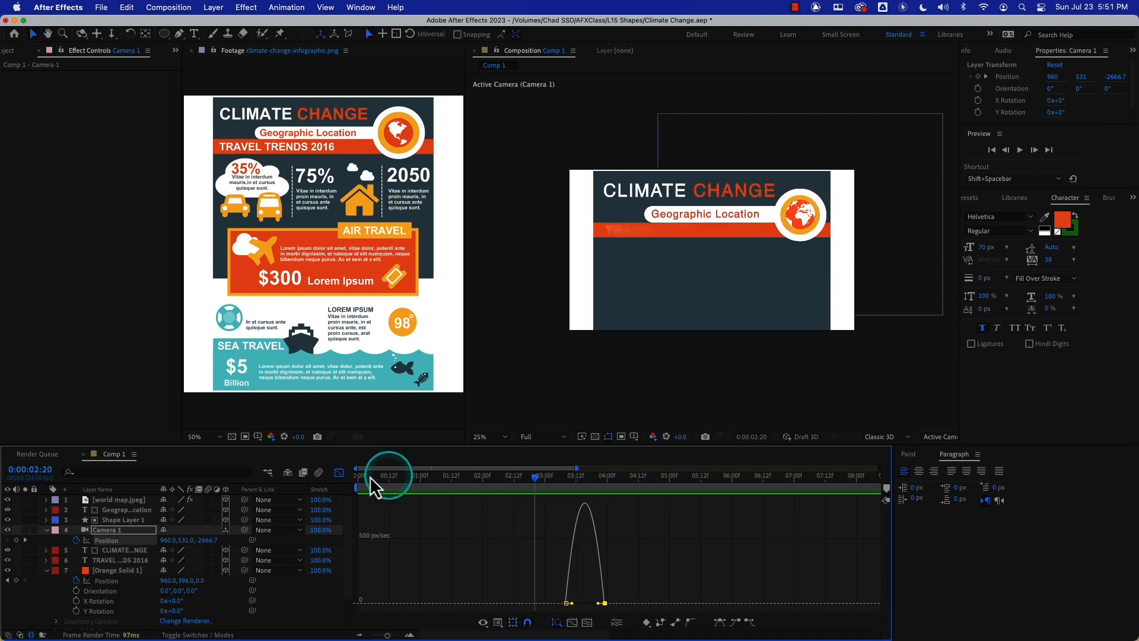
left_click(338, 474)
left_click(539, 476)
key("space")
Set the current time to 0:00:03:14 and move Camera 1 to the top of the layer stack, collapsing its and Orange Solid 1's properties
left_click(554, 476)
left_click_drag(553, 477, 581, 478)
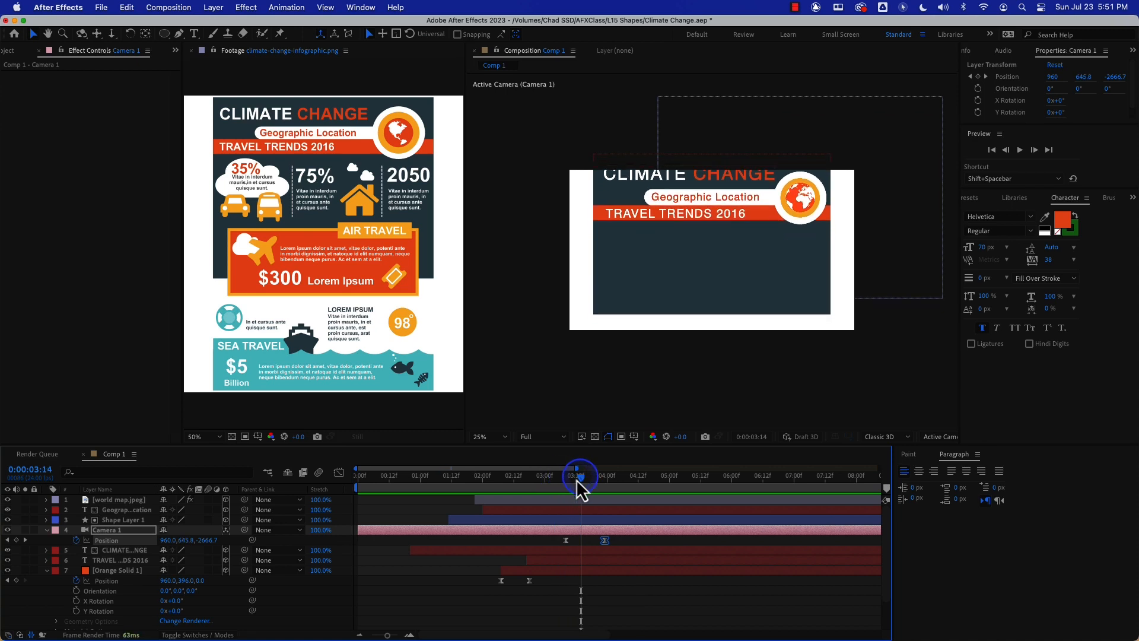
left_click(47, 530)
left_click_drag(104, 532, 119, 498)
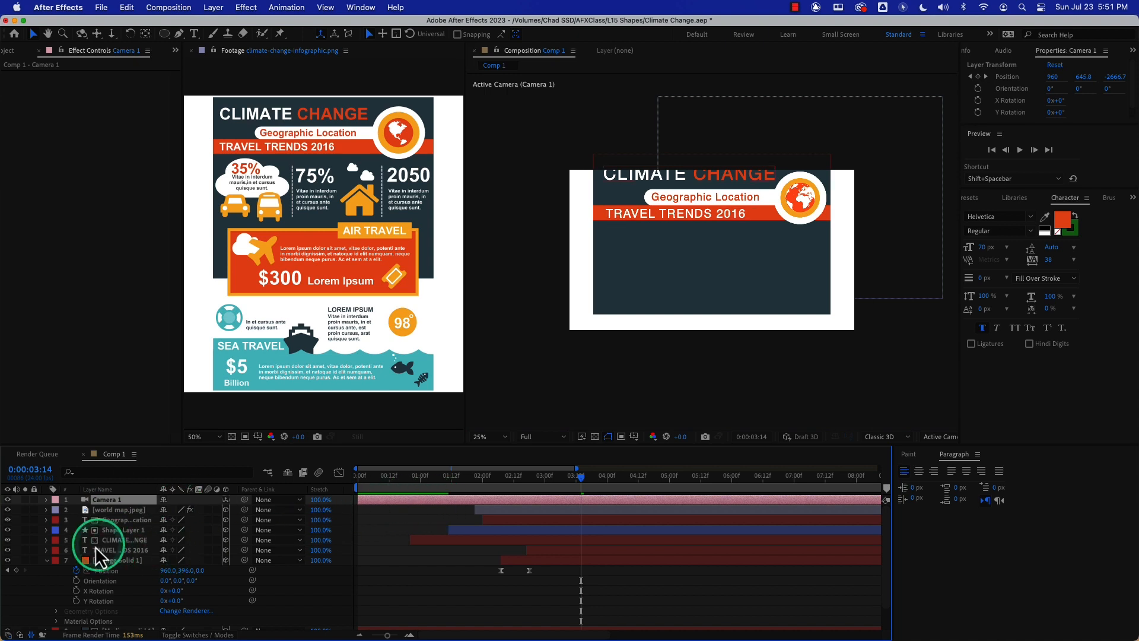
left_click(47, 561)
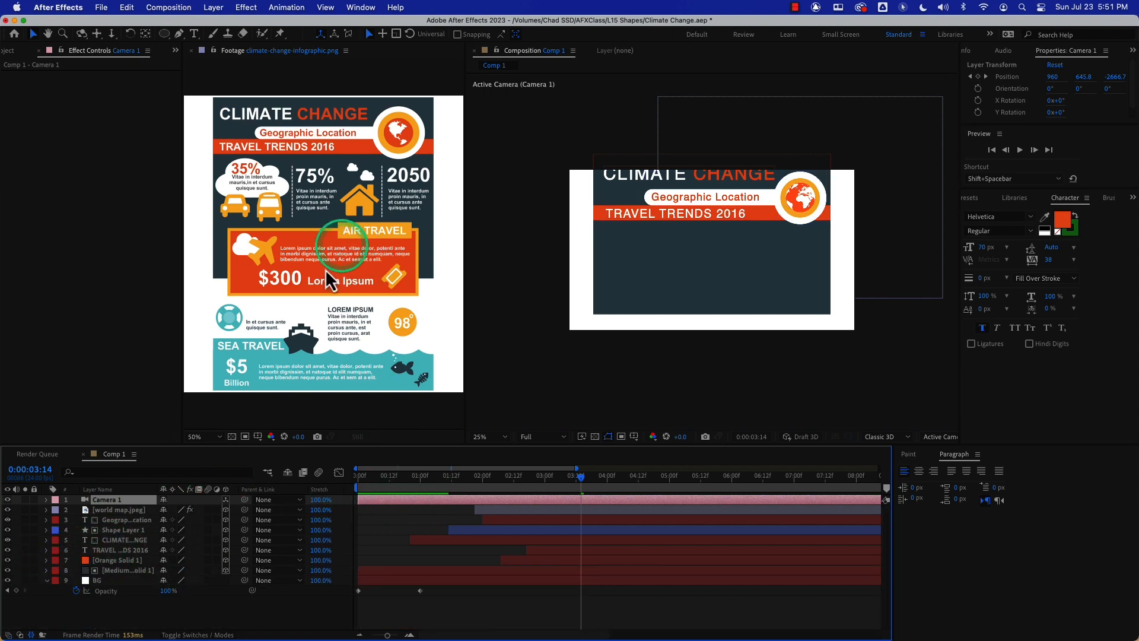
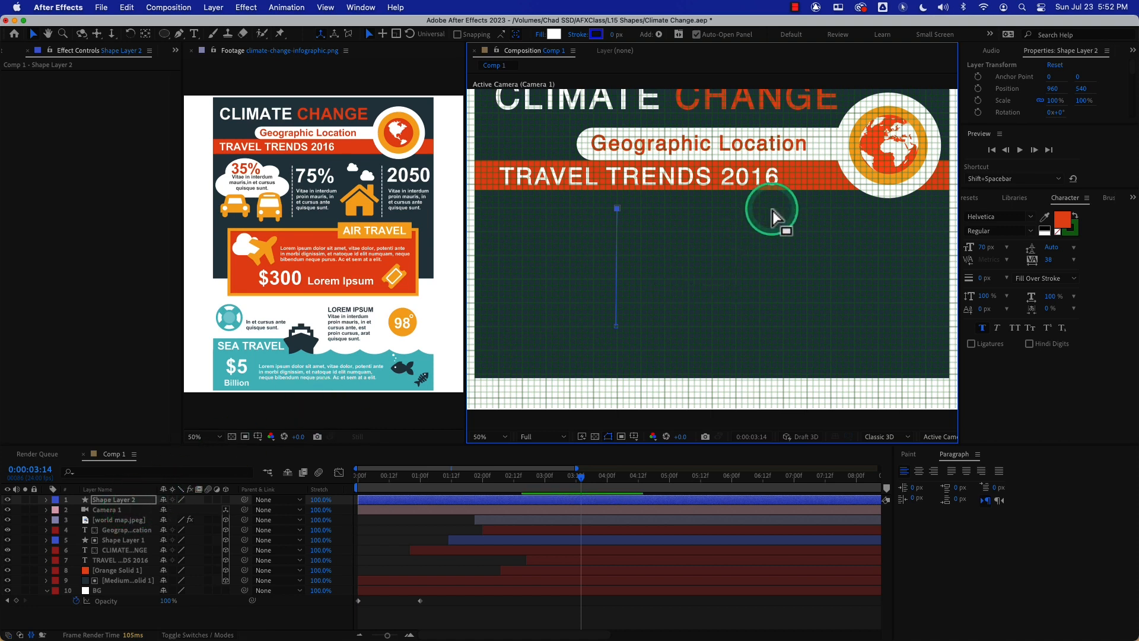
key("g")
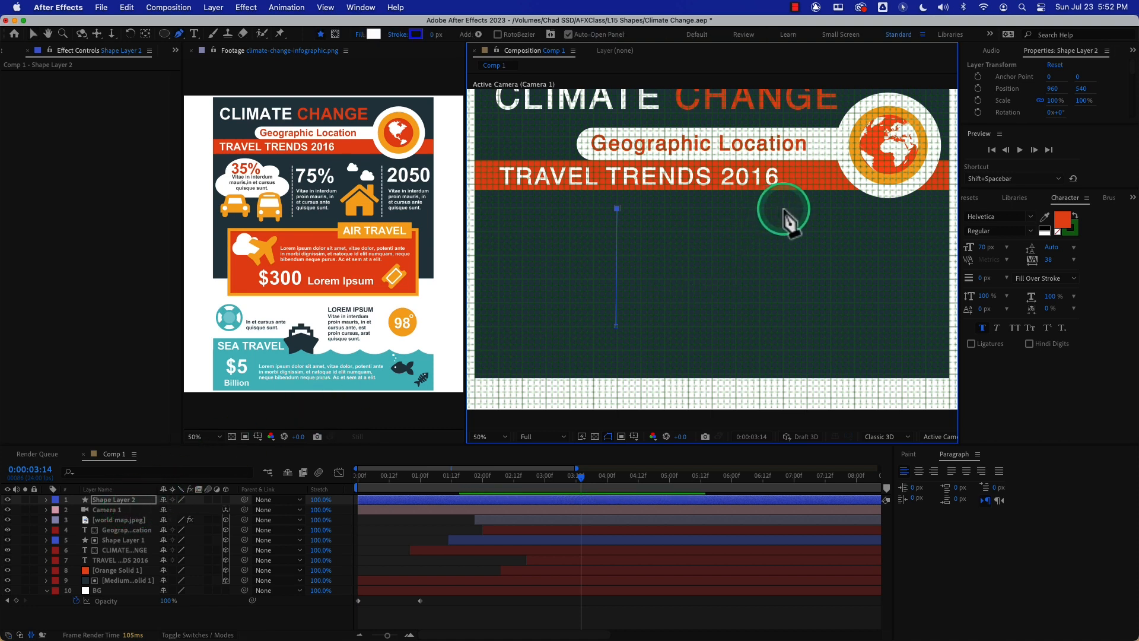
left_click(779, 330)
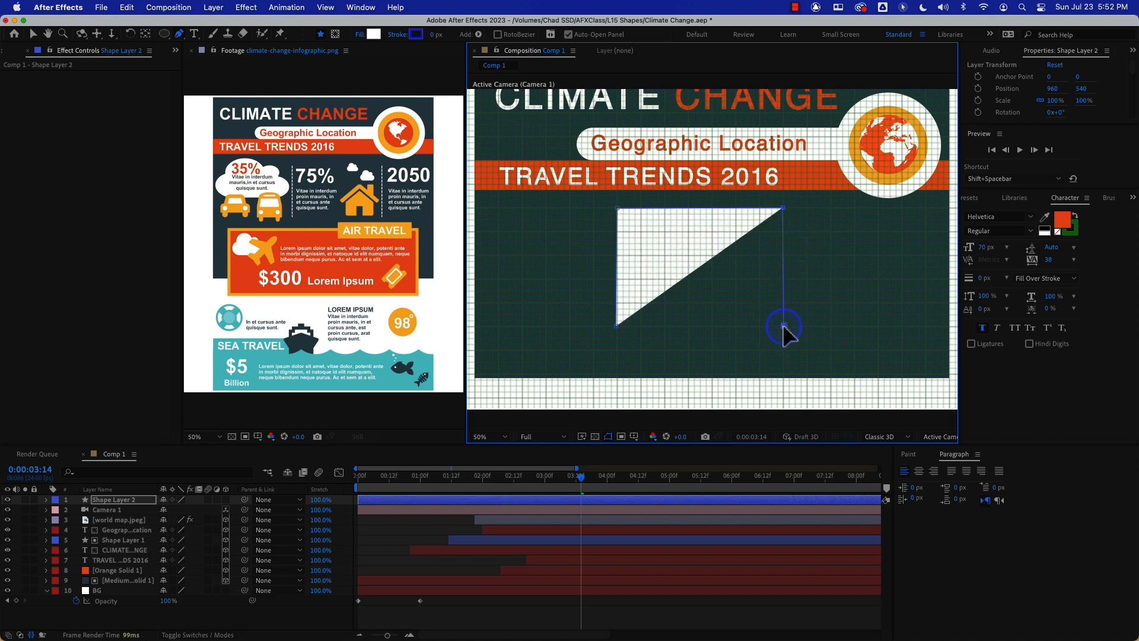
key("super+z")
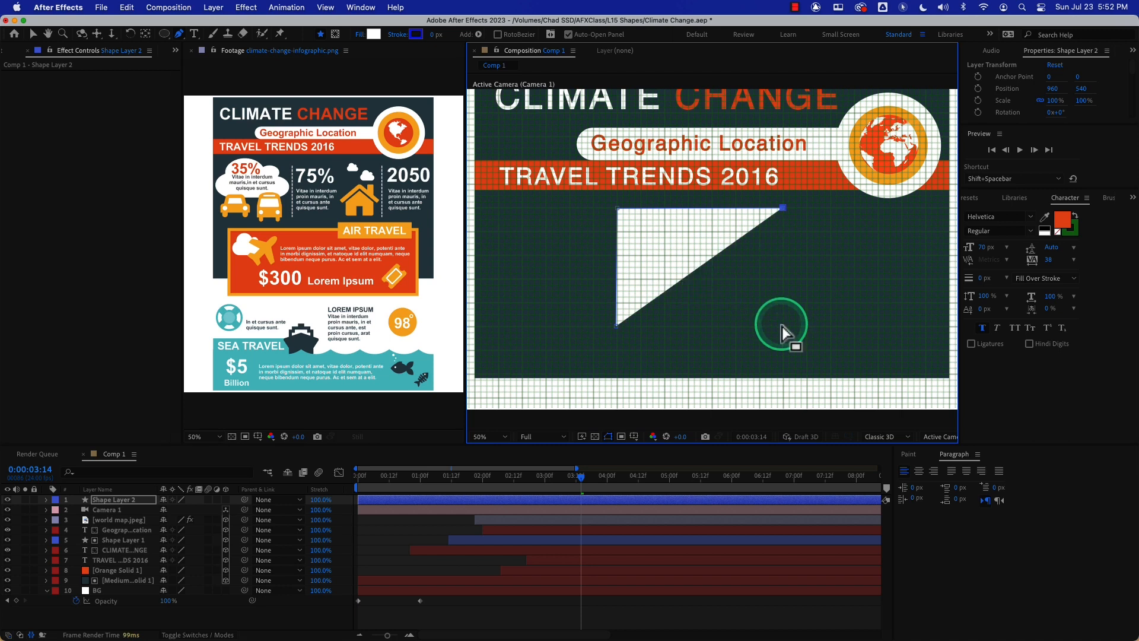
key("super+z")
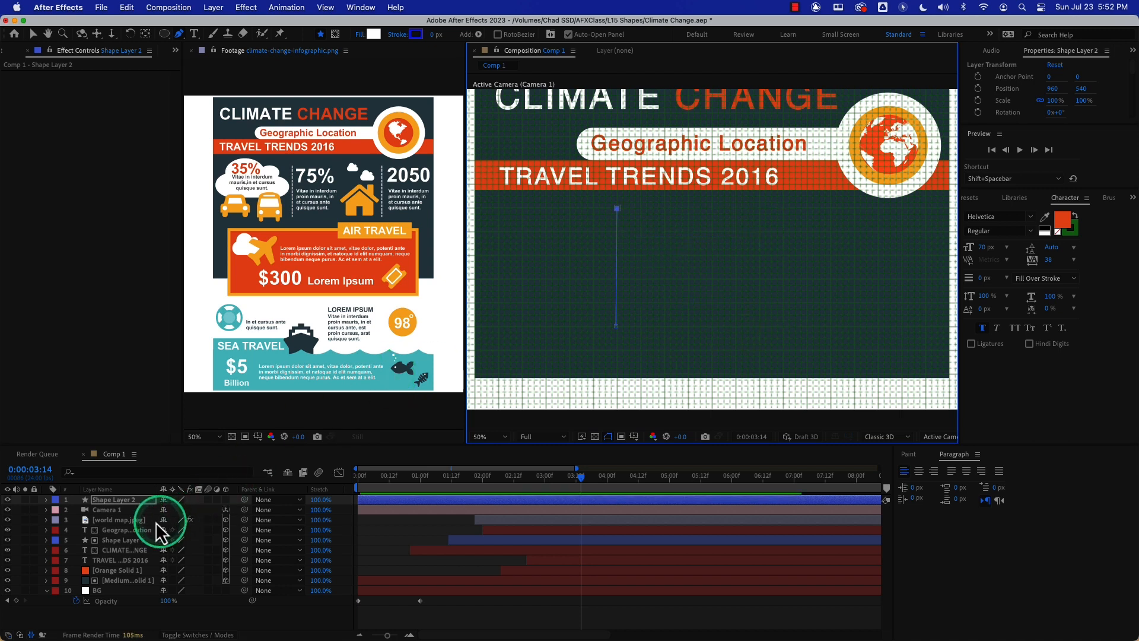
Draw a second vertical line of matching height beside the first, as a separate shape within Shape Layer 2
left_click(46, 500)
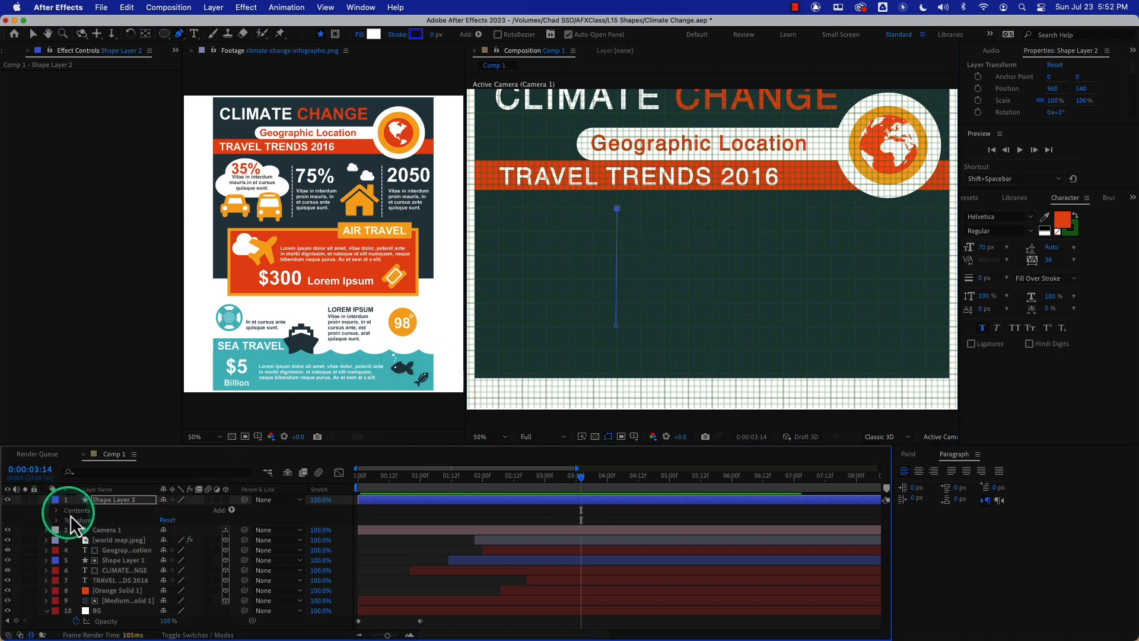
left_click(58, 511)
left_click(82, 521)
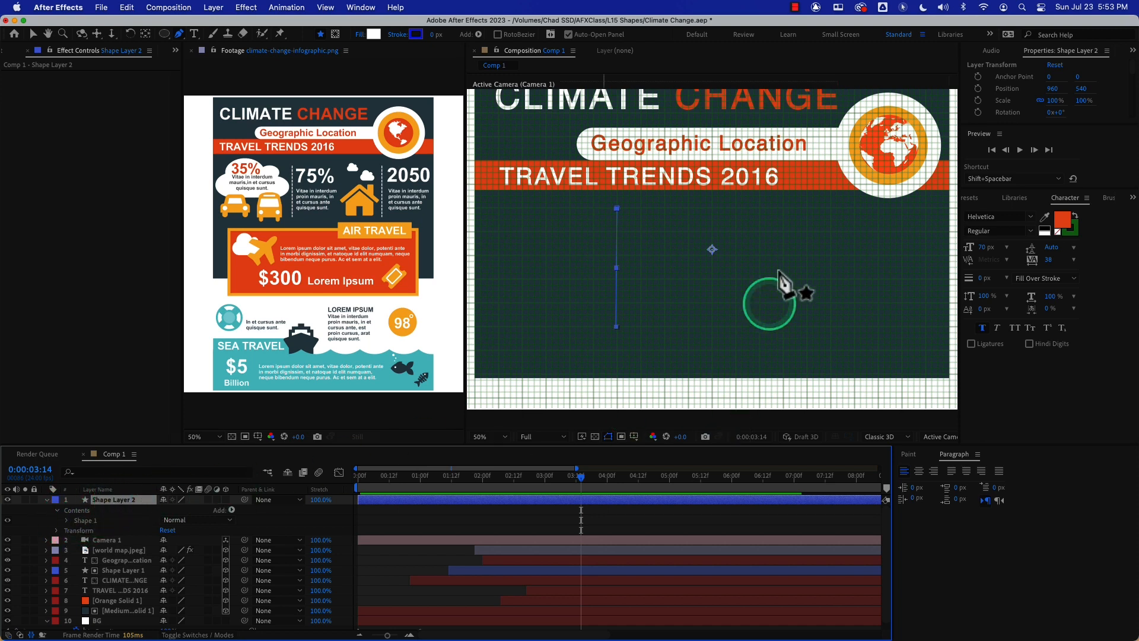
left_click(783, 209)
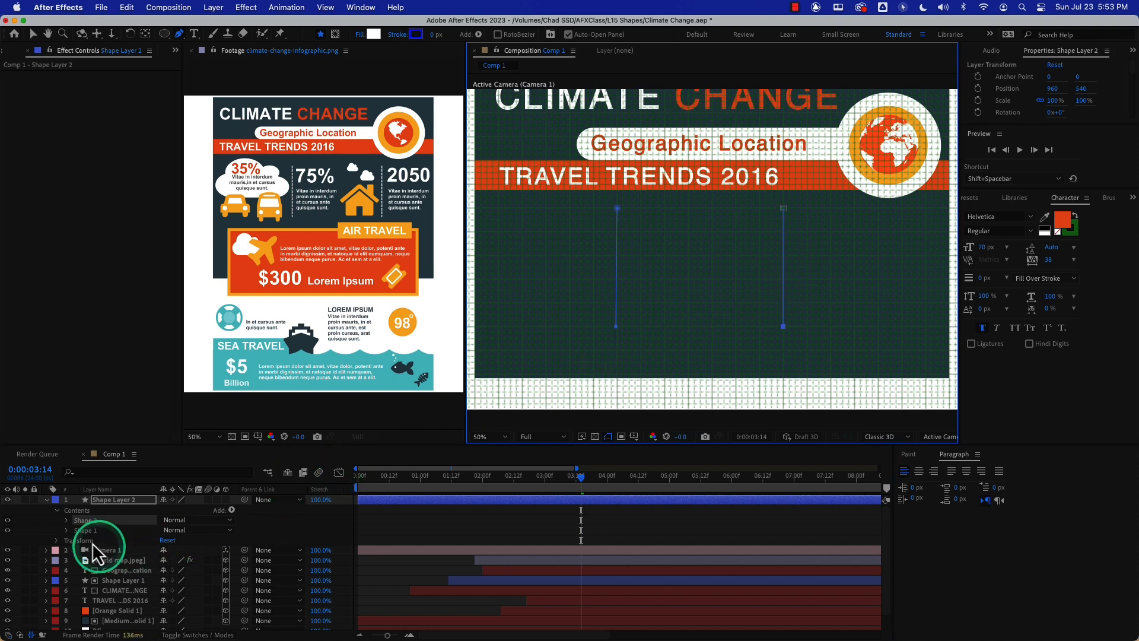
Delete the fill from Shape 1 in Shape Layer 2 and set its stroke color to white
left_click(66, 530)
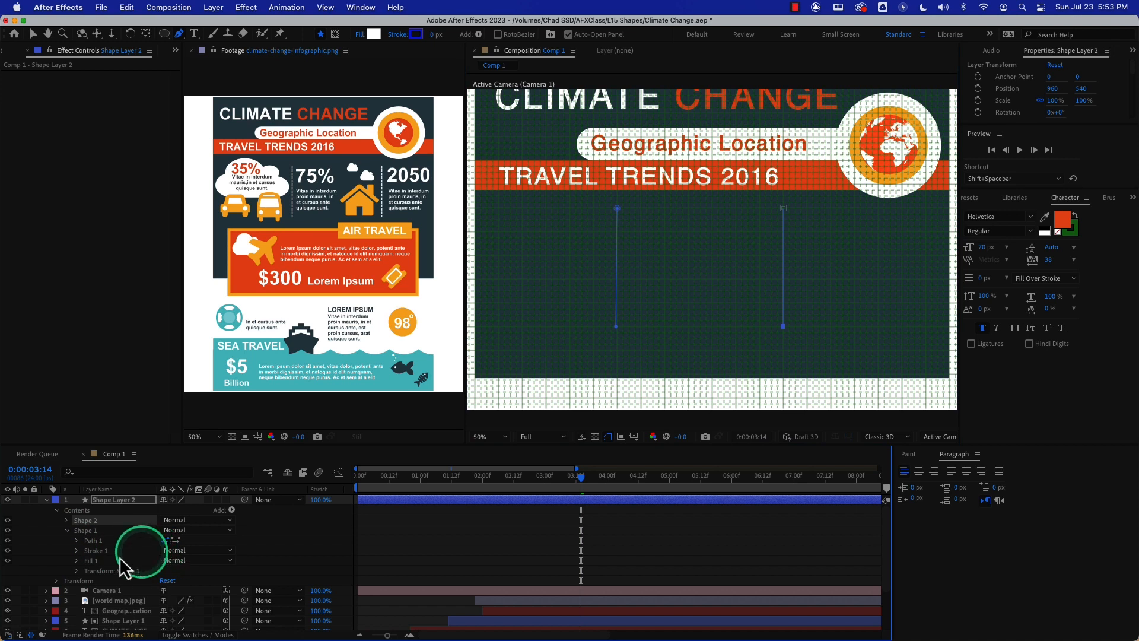
left_click(90, 562)
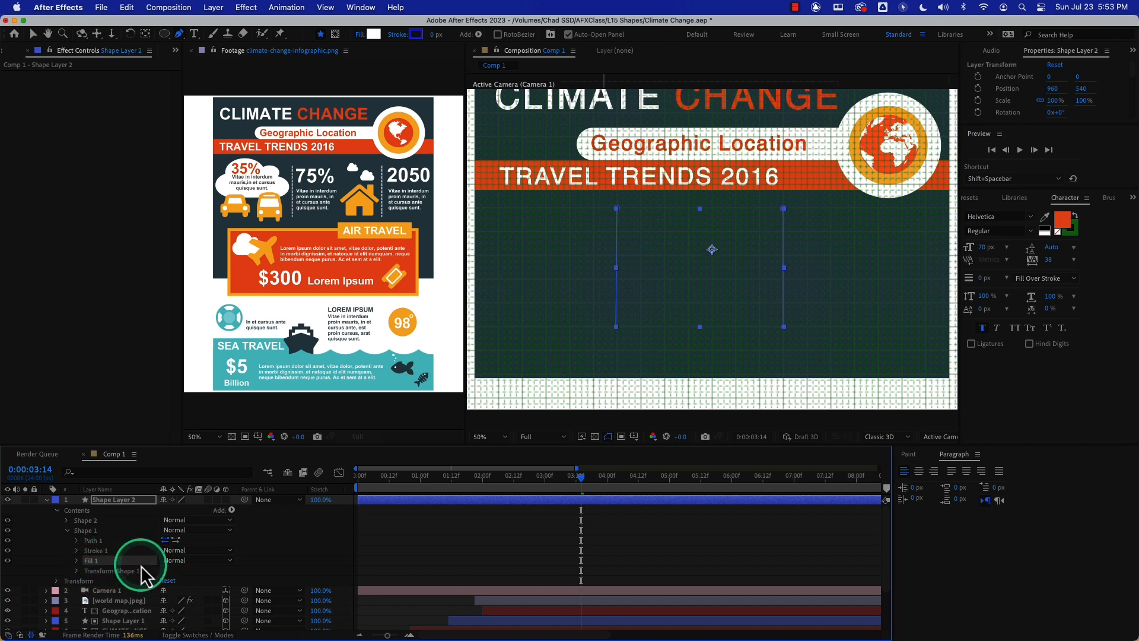
key("Delete")
left_click(76, 551)
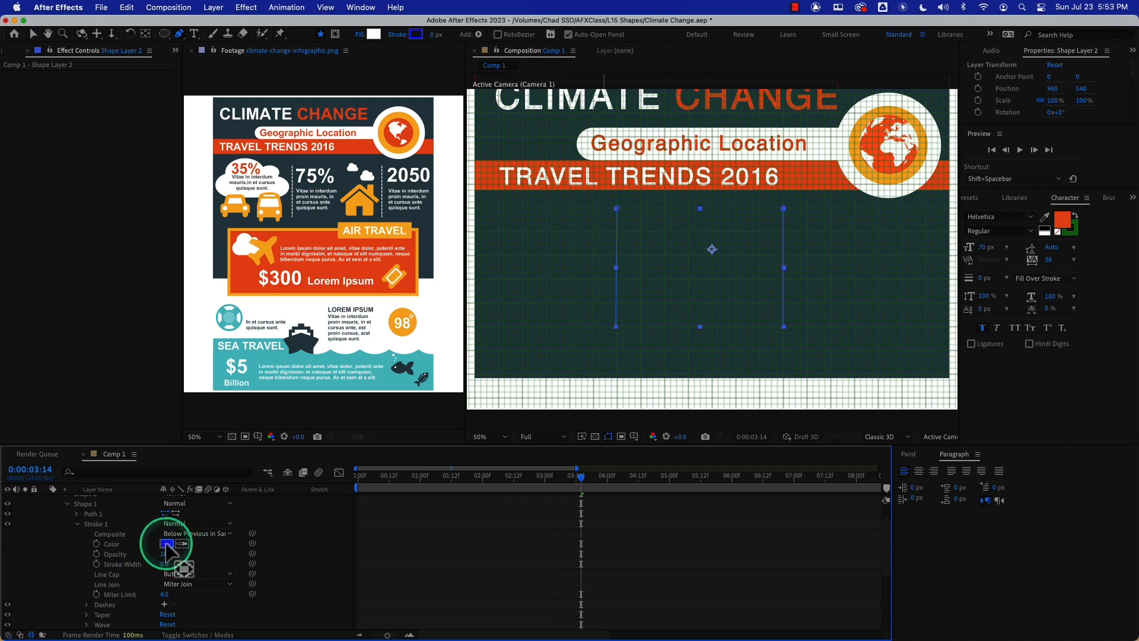
left_click(167, 544)
left_click(502, 193)
left_click(766, 195)
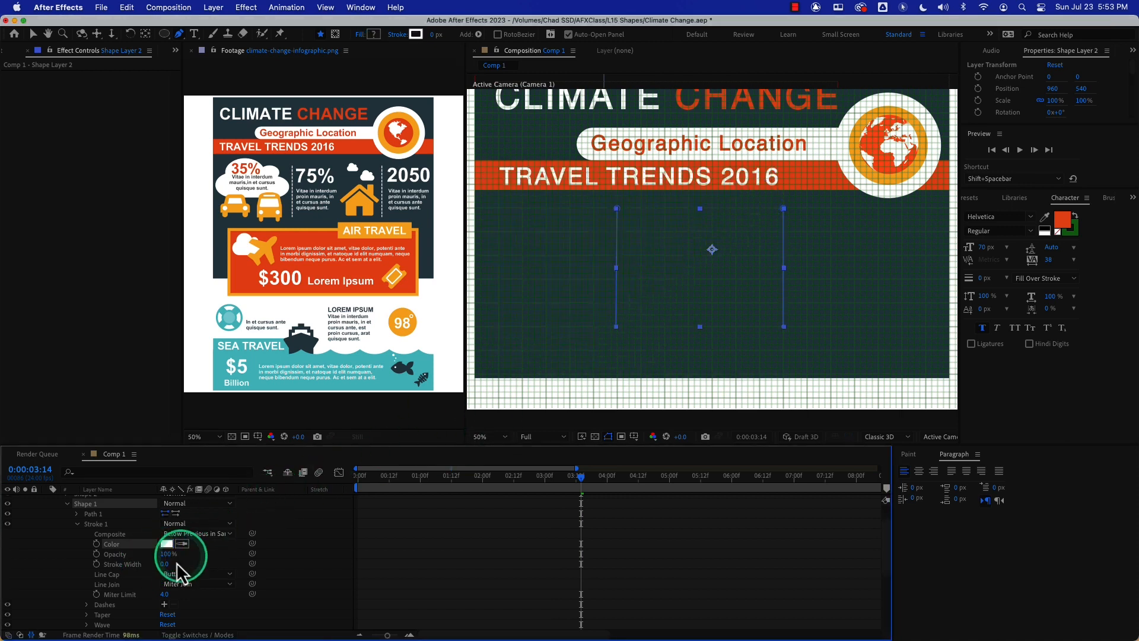
Add dashes to Shape 1's stroke with a Dash value of 20 and set the stroke width to 10
left_click_drag(168, 565, 178, 566)
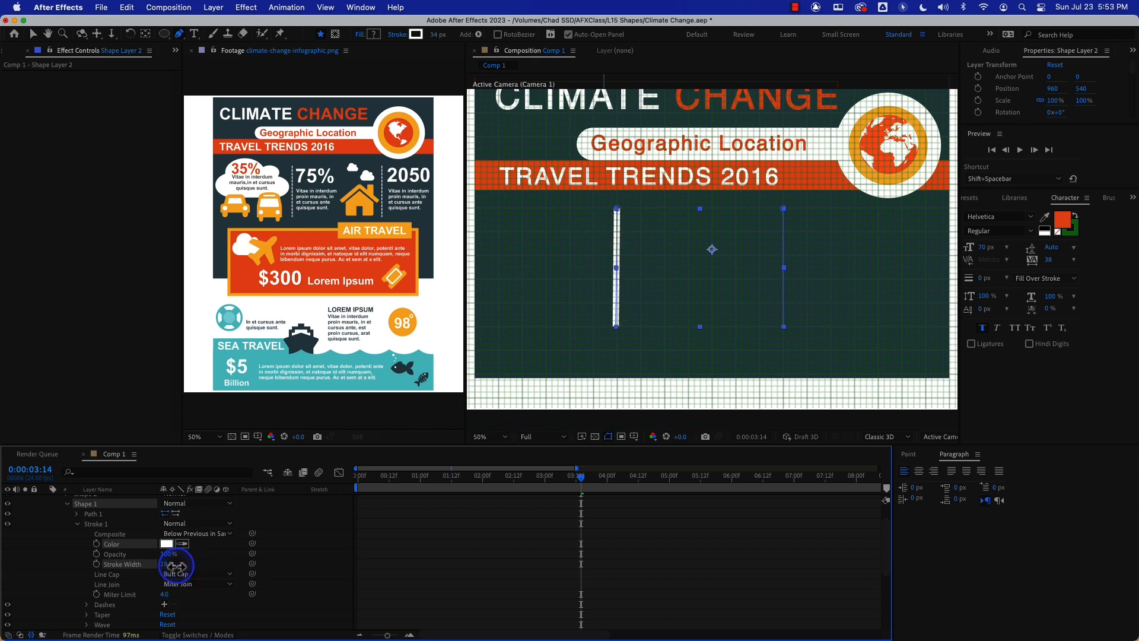
left_click(165, 604)
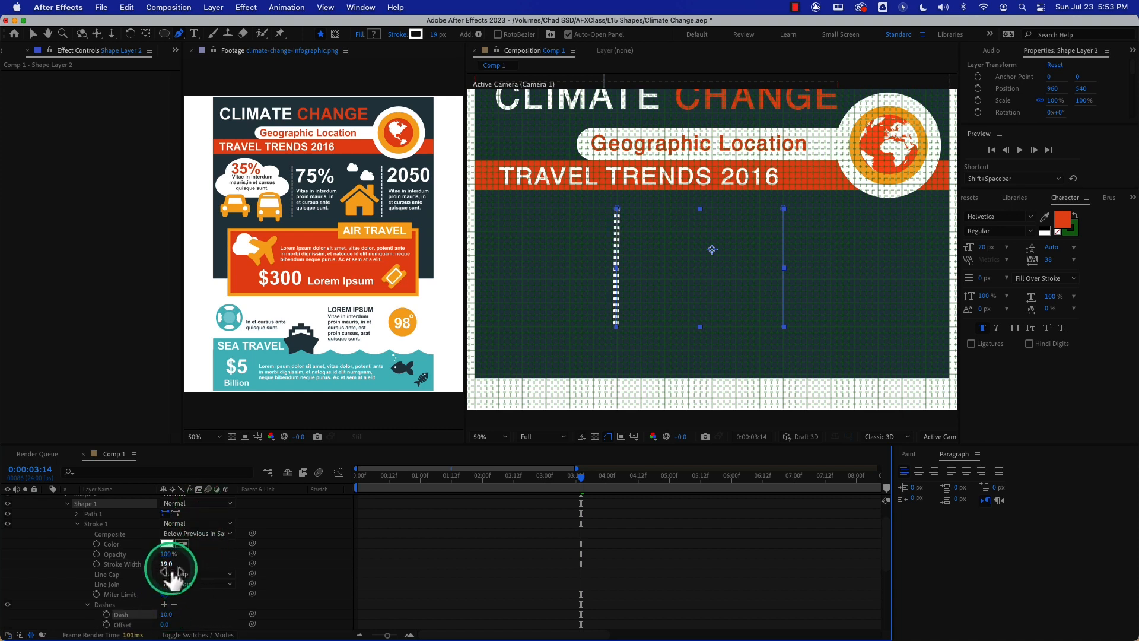
left_click(167, 615)
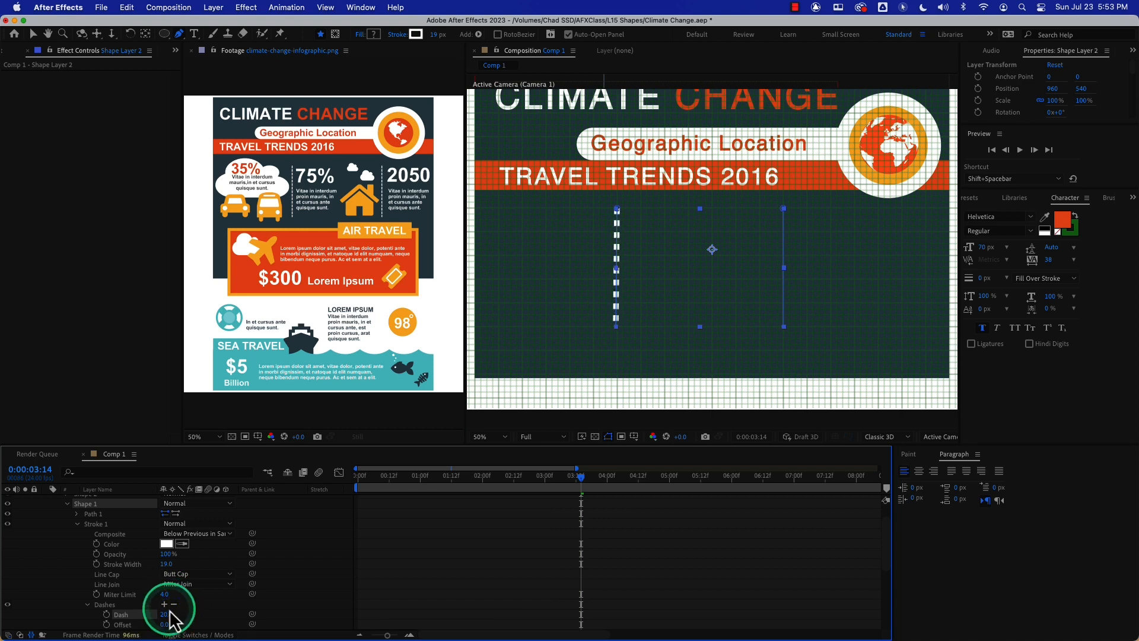
left_click(166, 564)
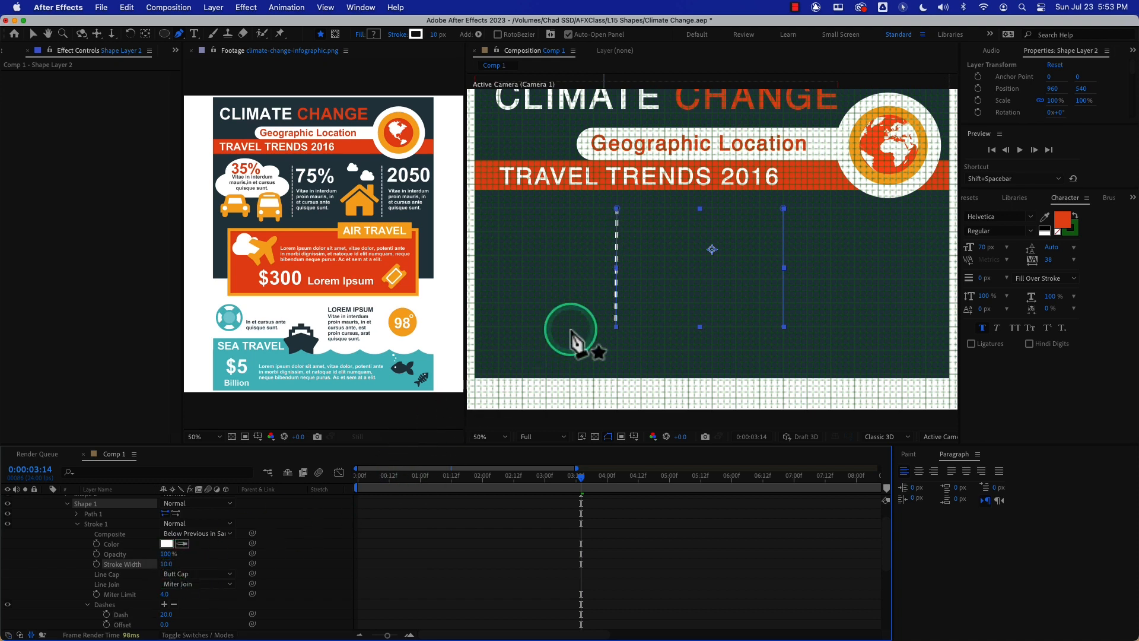
Compare the dashed line with the enlarged reference infographic and set Shape 1's stroke width to 7
key("v")
left_click(565, 340)
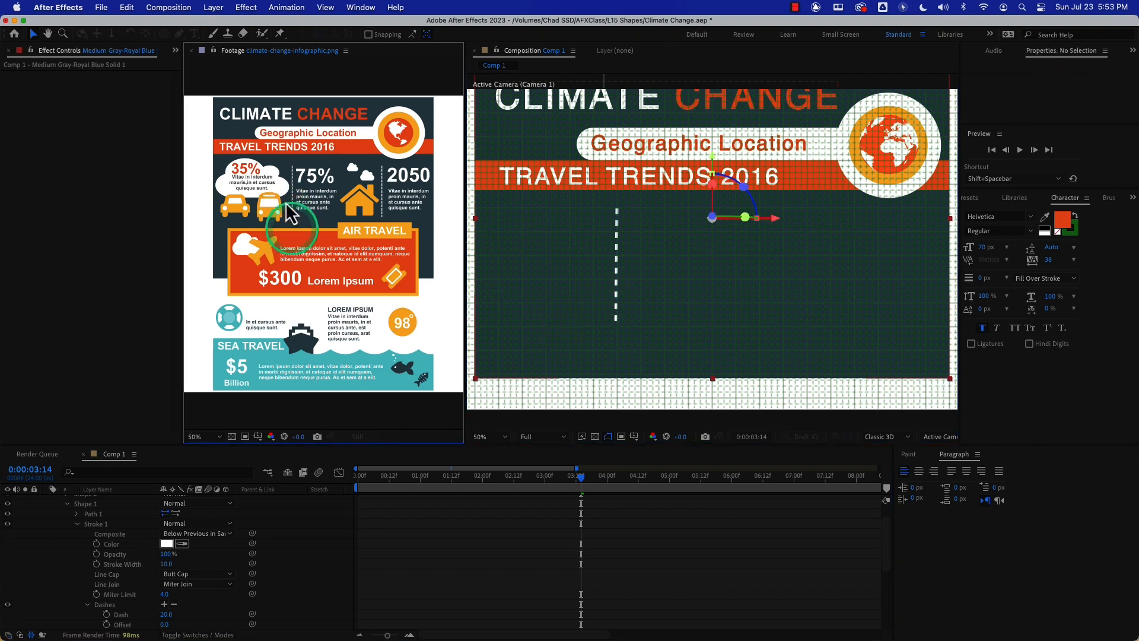
left_click(316, 216)
scroll(316, 215, "up", 2)
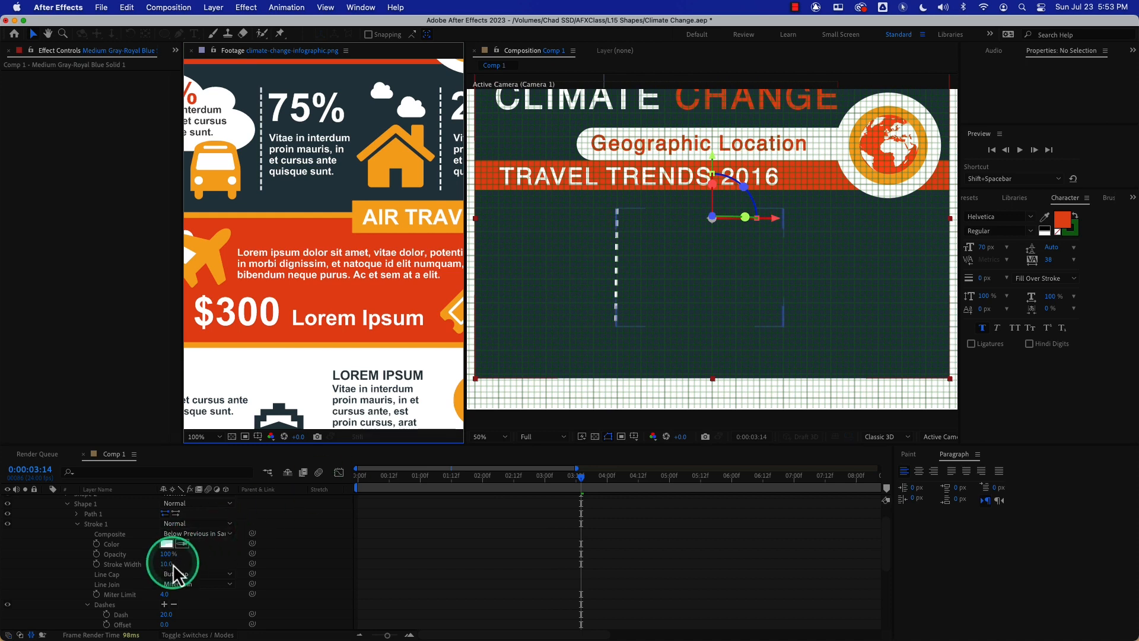
left_click(172, 564)
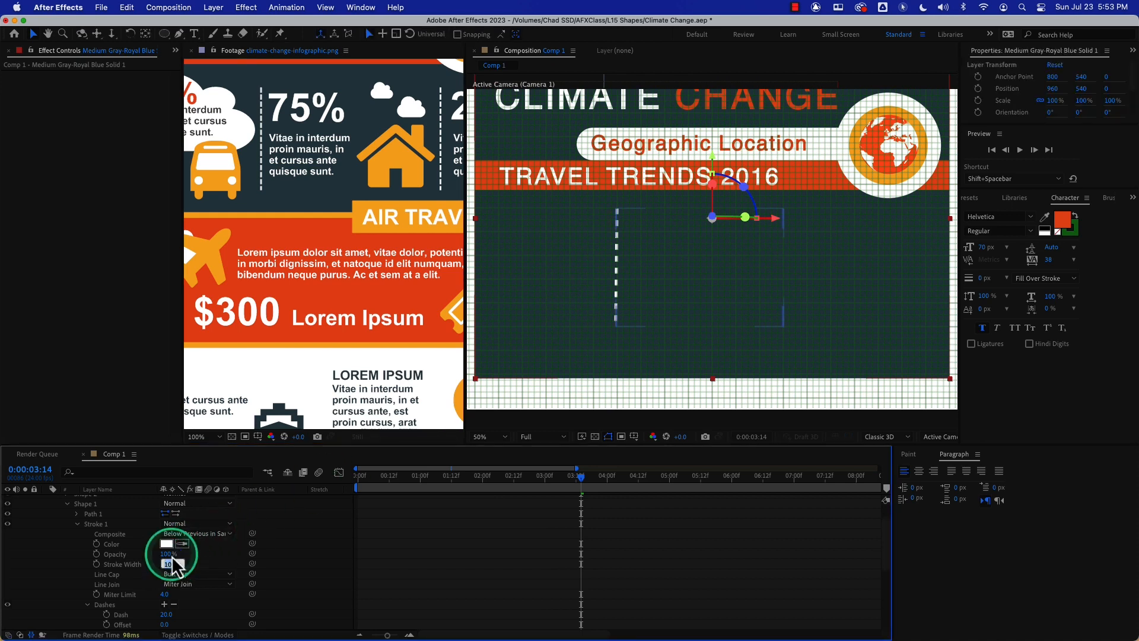
type("7")
key("Return")
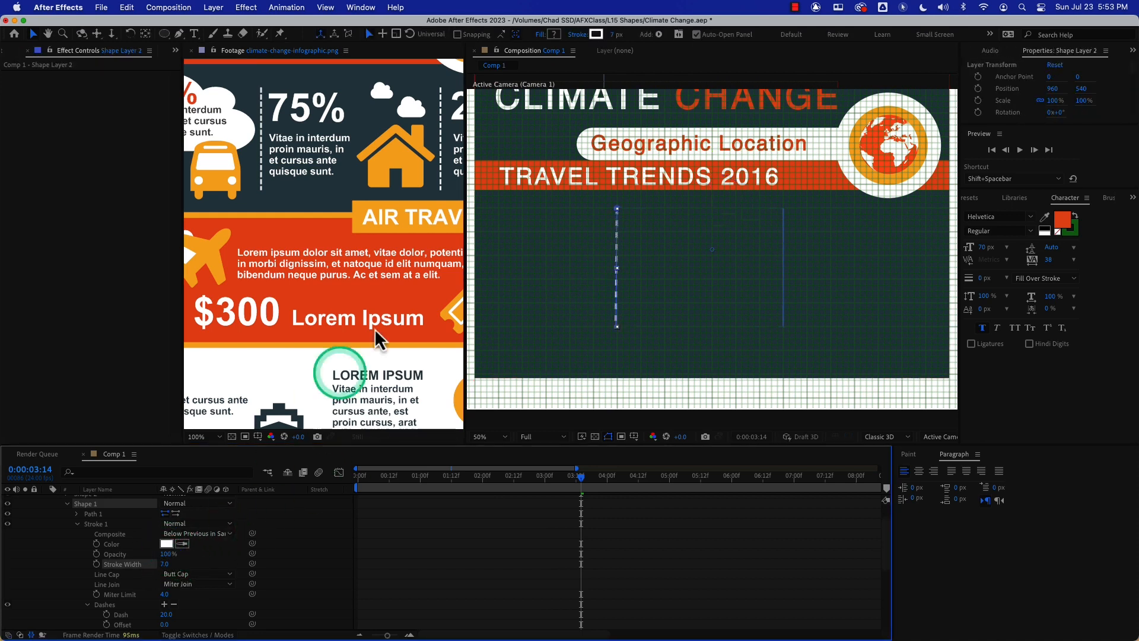
left_click(585, 333)
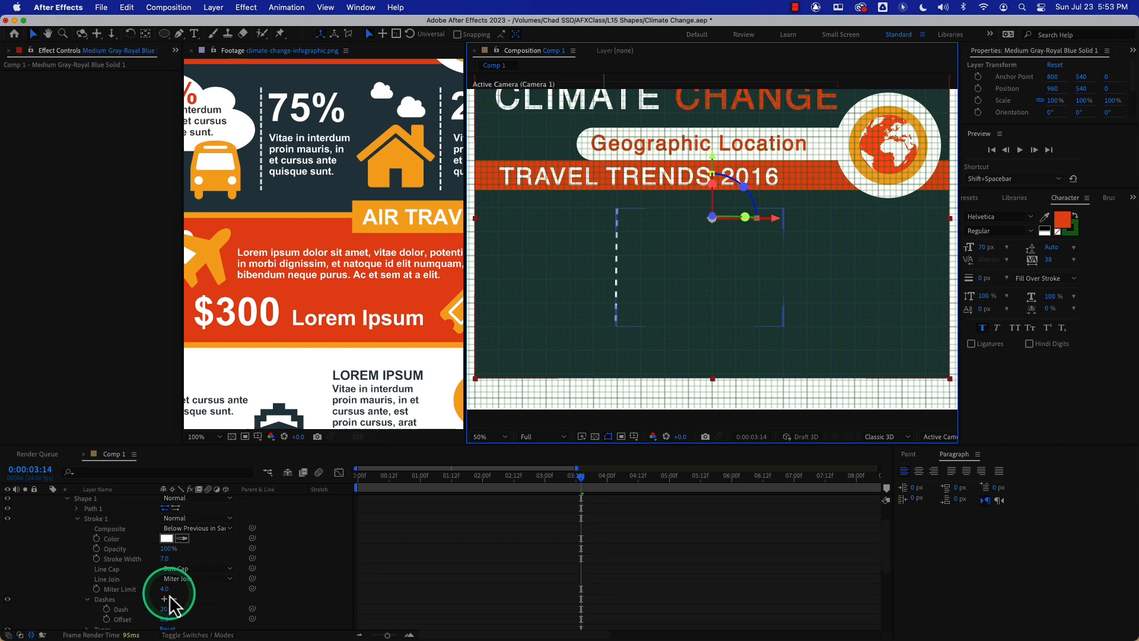
Set the current time to 0:00:03:15 and trim the start of Shape Layer 2 to it
mouse_move(592, 481)
left_mouse_down()
mouse_move(532, 490)
mouse_move(586, 490)
left_mouse_up()
scroll(143, 555, "down", 3)
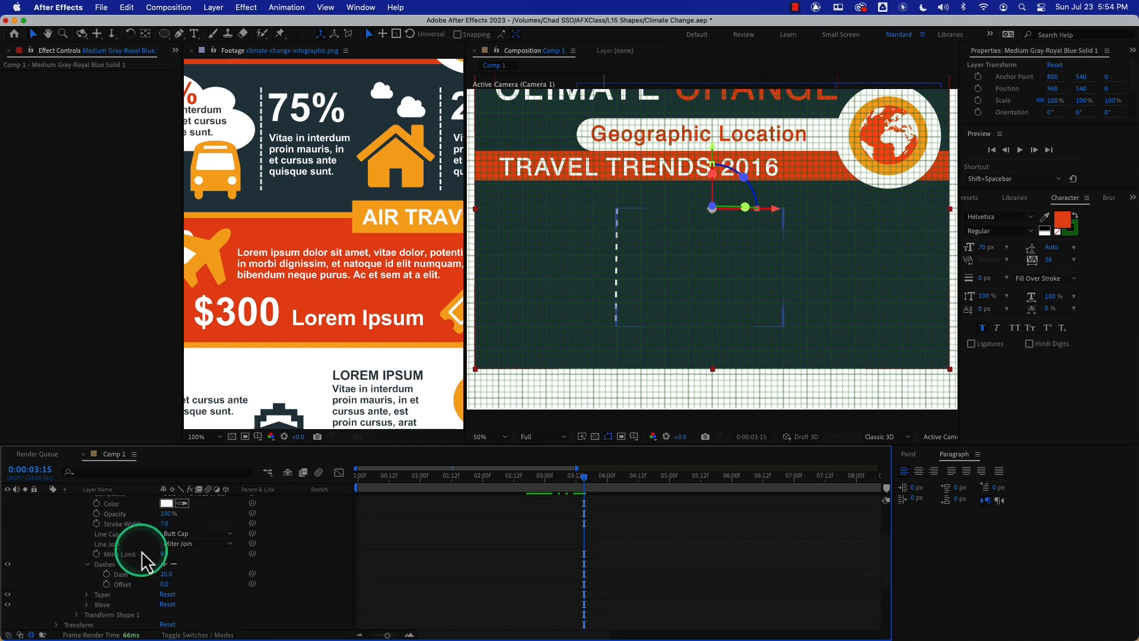
scroll(142, 555, "up", 5)
left_click(137, 501)
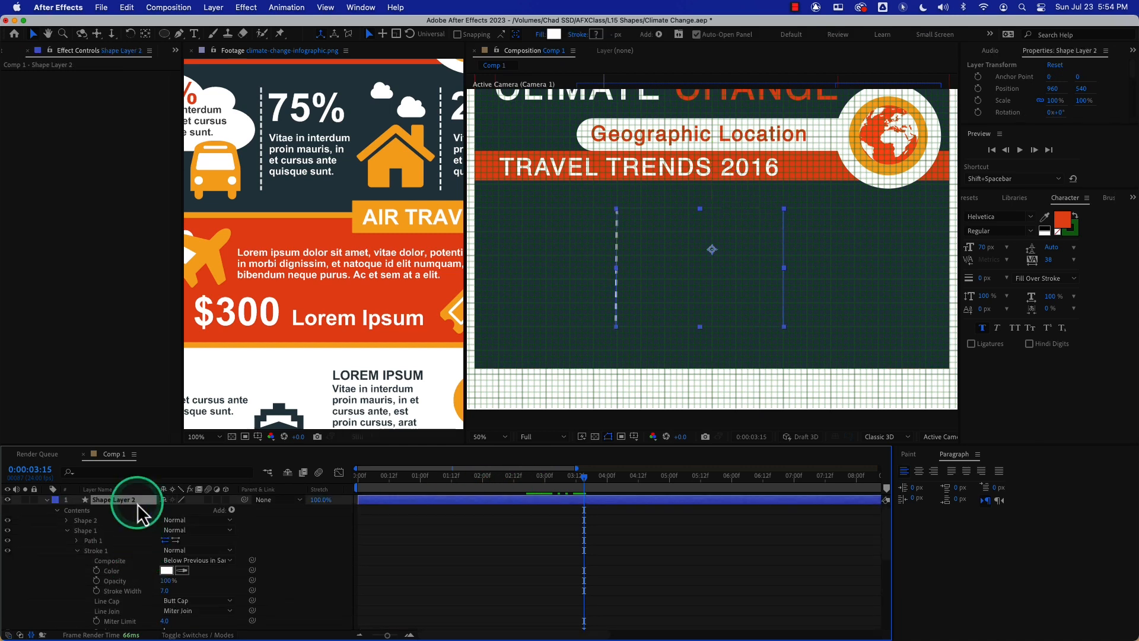
key("alt+bracketleft")
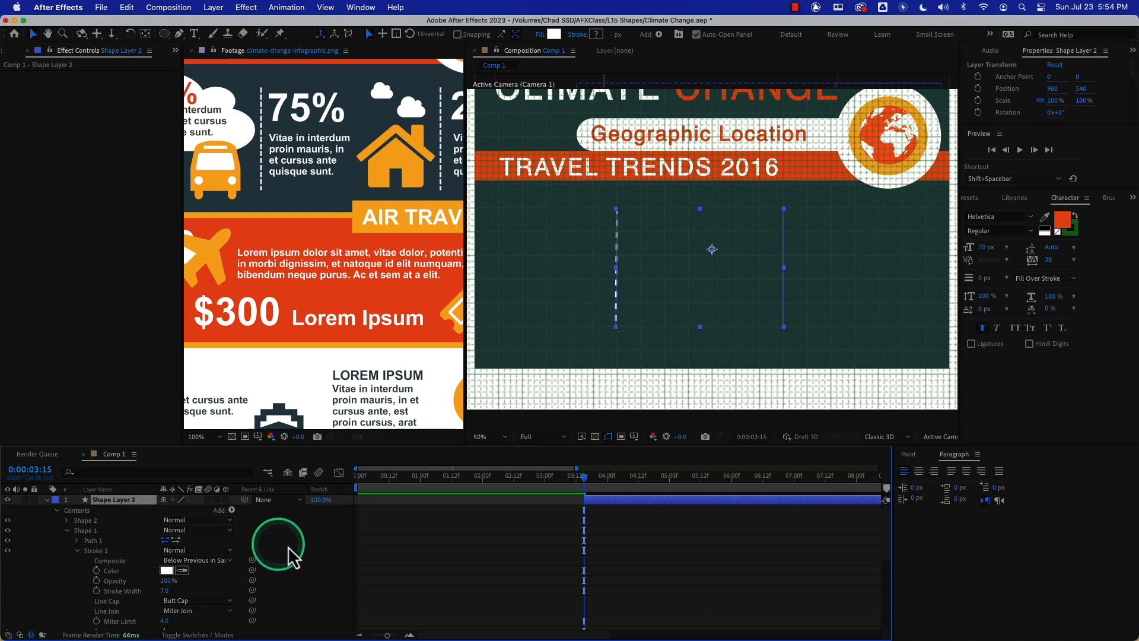
Animate Shape 1's dash Offset from 0 at 0:00:03:15 to 188 at the composition's end, and collapse Shape 1
scroll(181, 590, "down", 3)
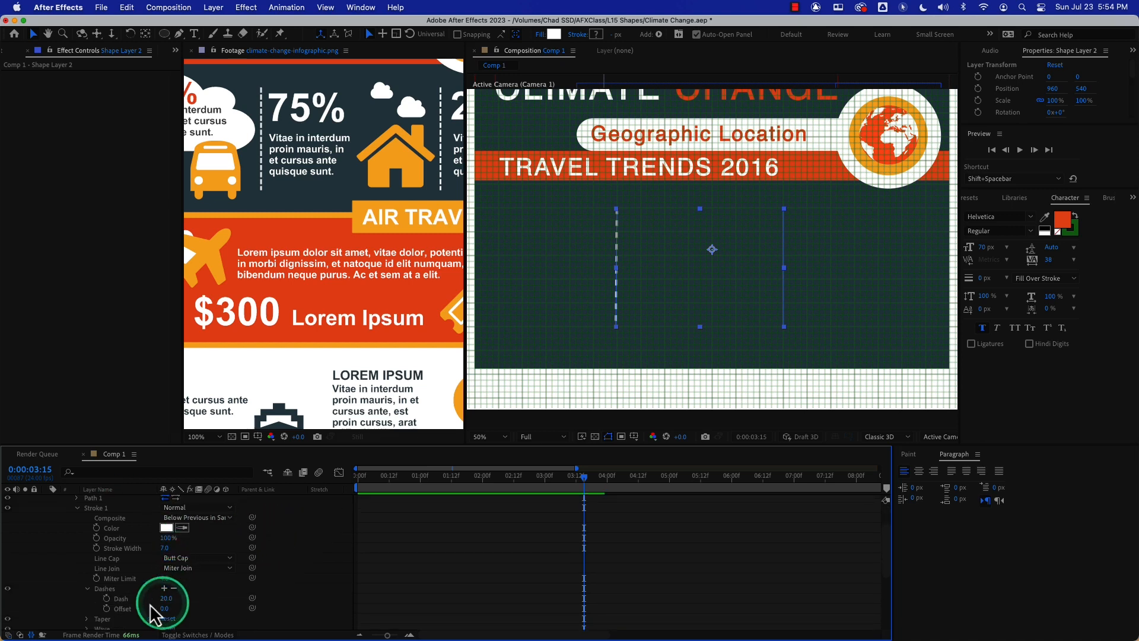
left_click(106, 608)
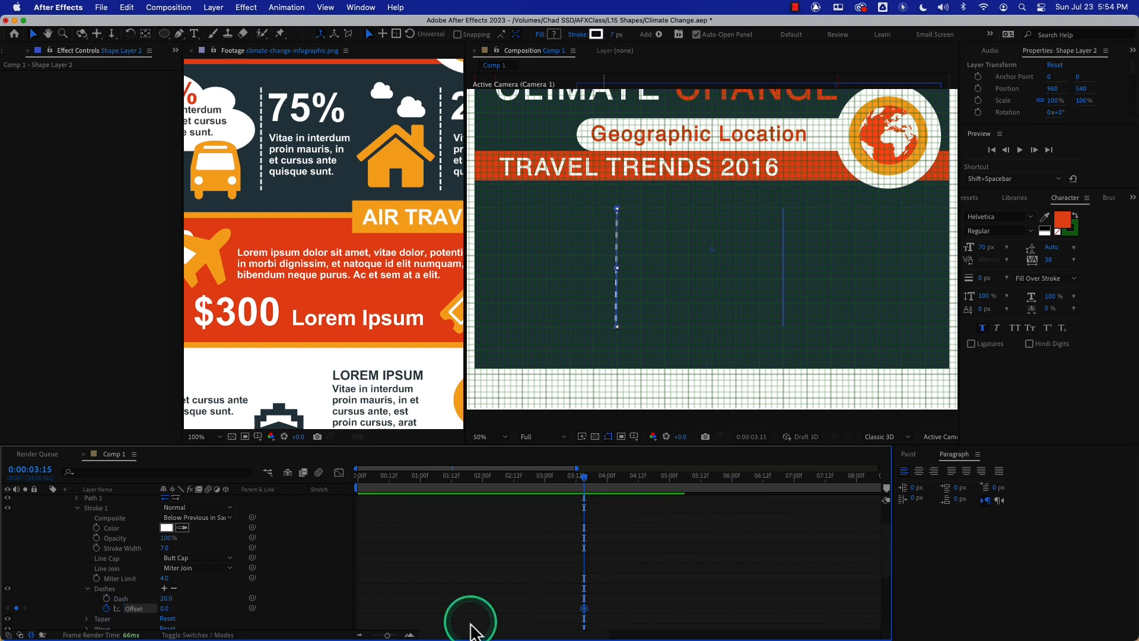
key("End")
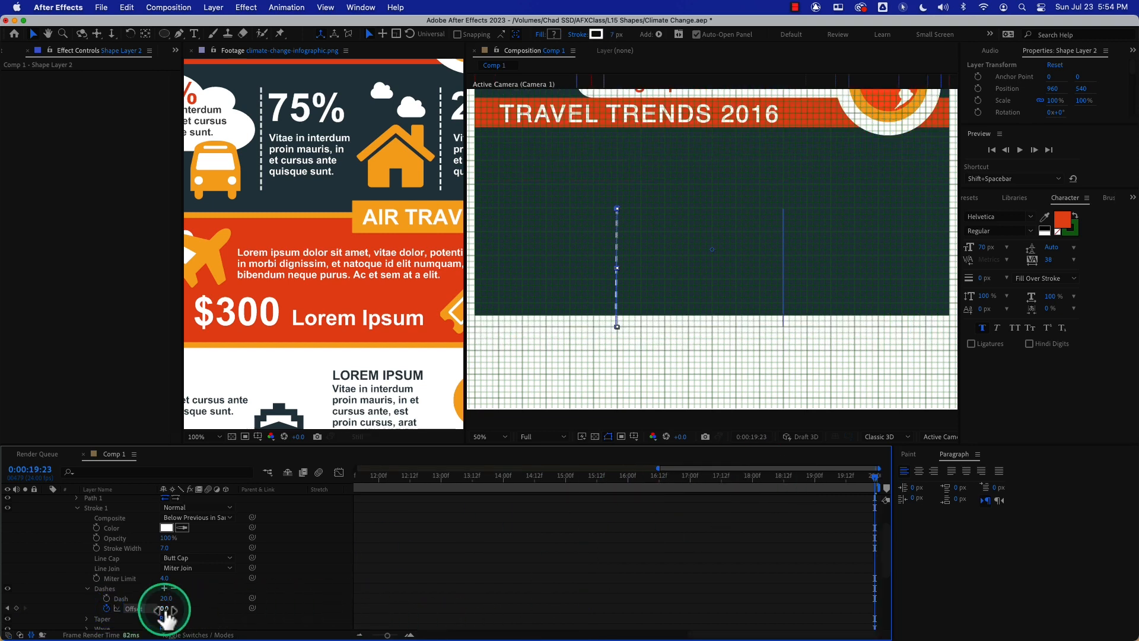
left_click_drag(171, 610, 184, 609)
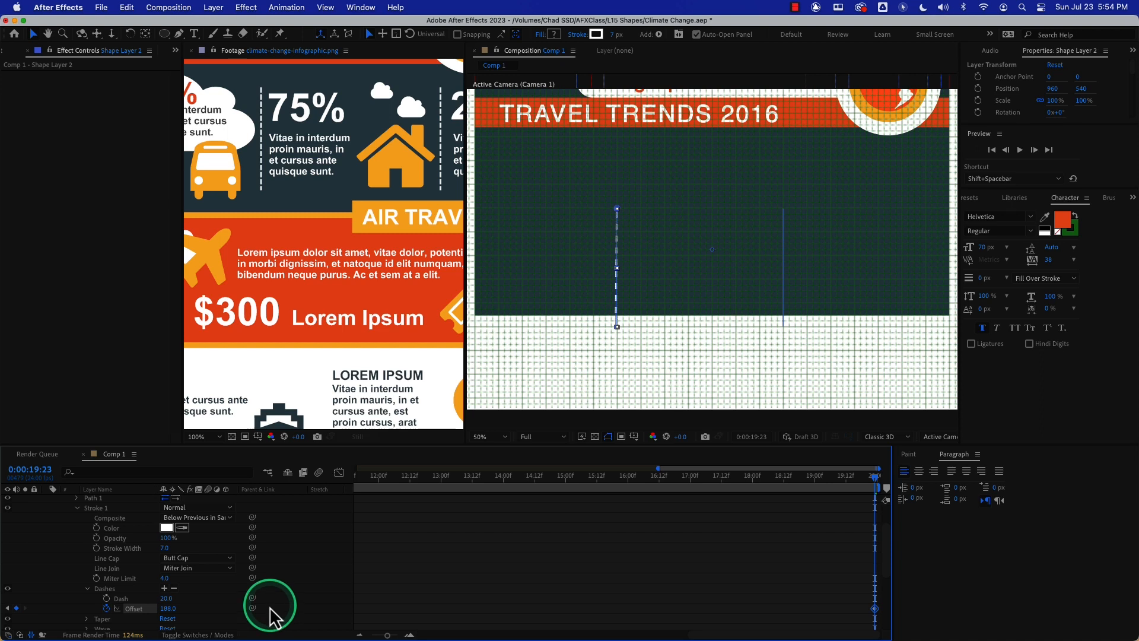
scroll(122, 580, "up", 3)
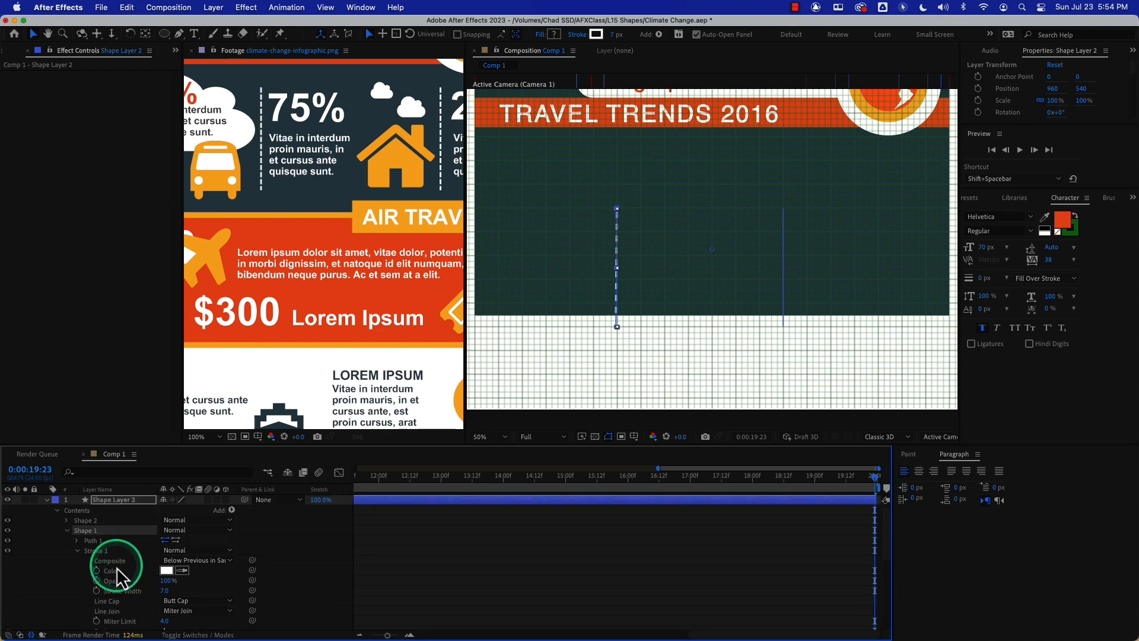
left_click(67, 531)
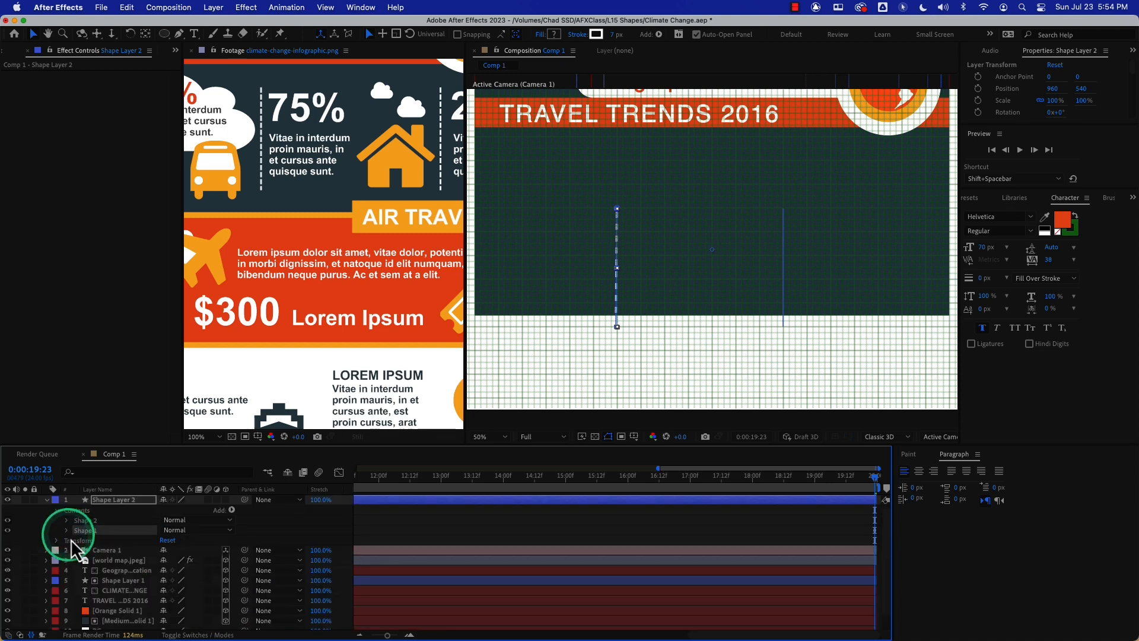
At 0:00:14:22, make Shape Layer 2 a 3D layer and set its Position to 960, 696, 0
left_click(501, 476)
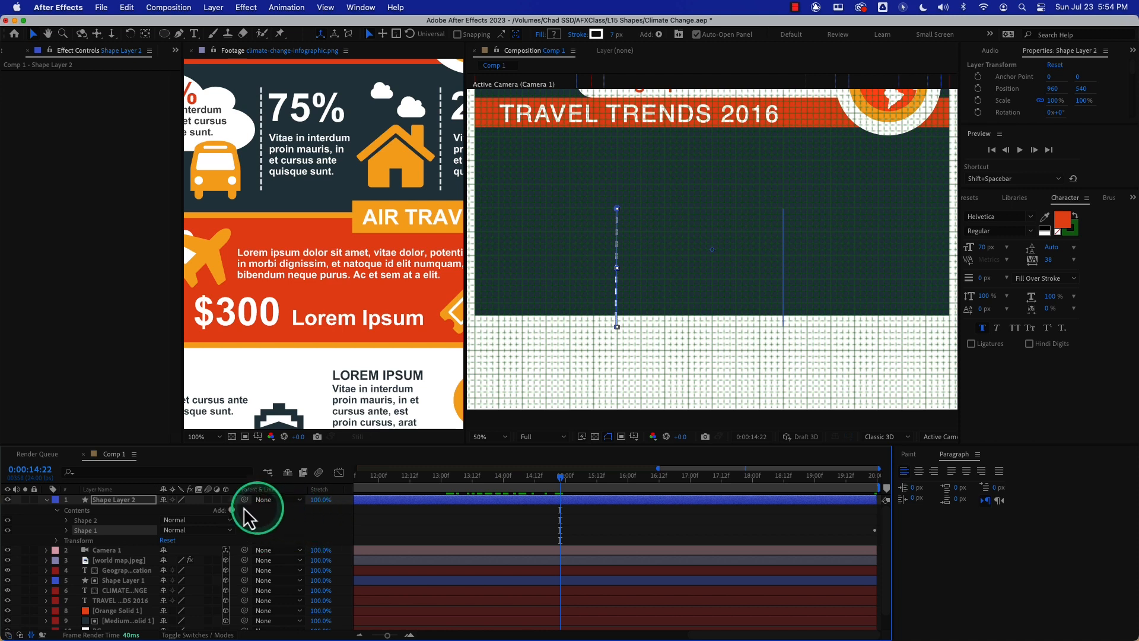
left_click(226, 500)
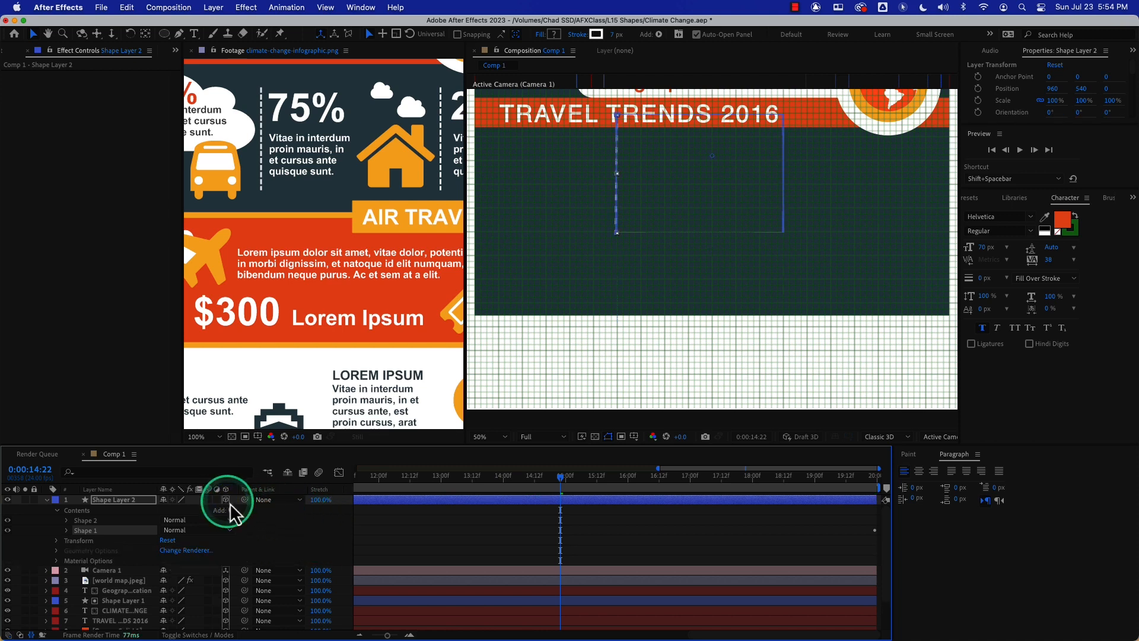
left_click(137, 503)
key("p")
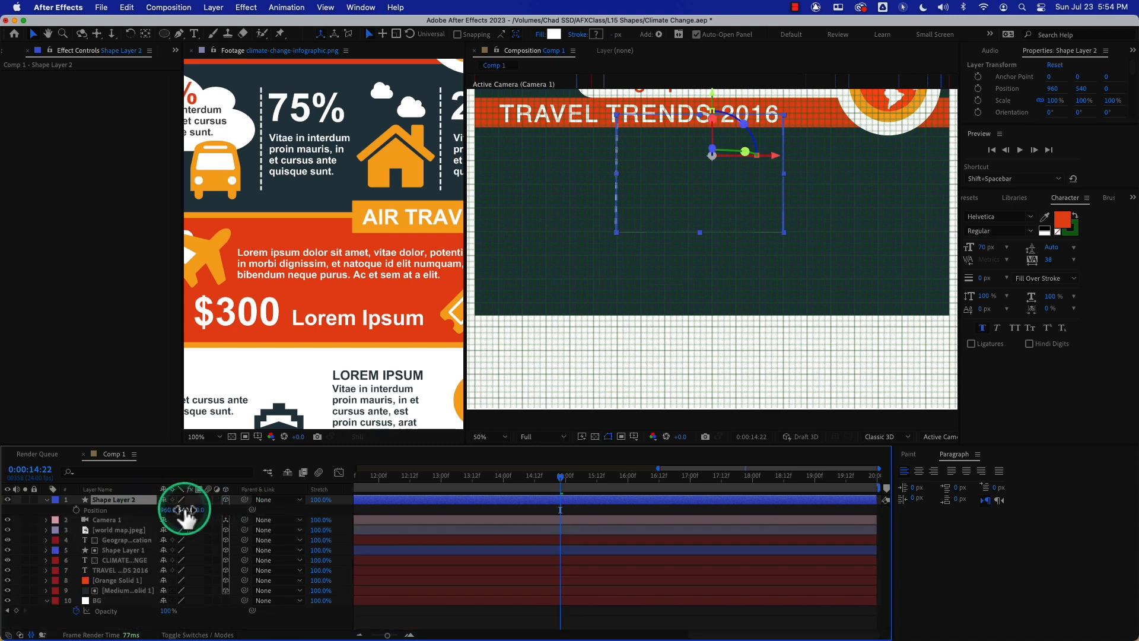
left_click_drag(183, 509, 250, 507)
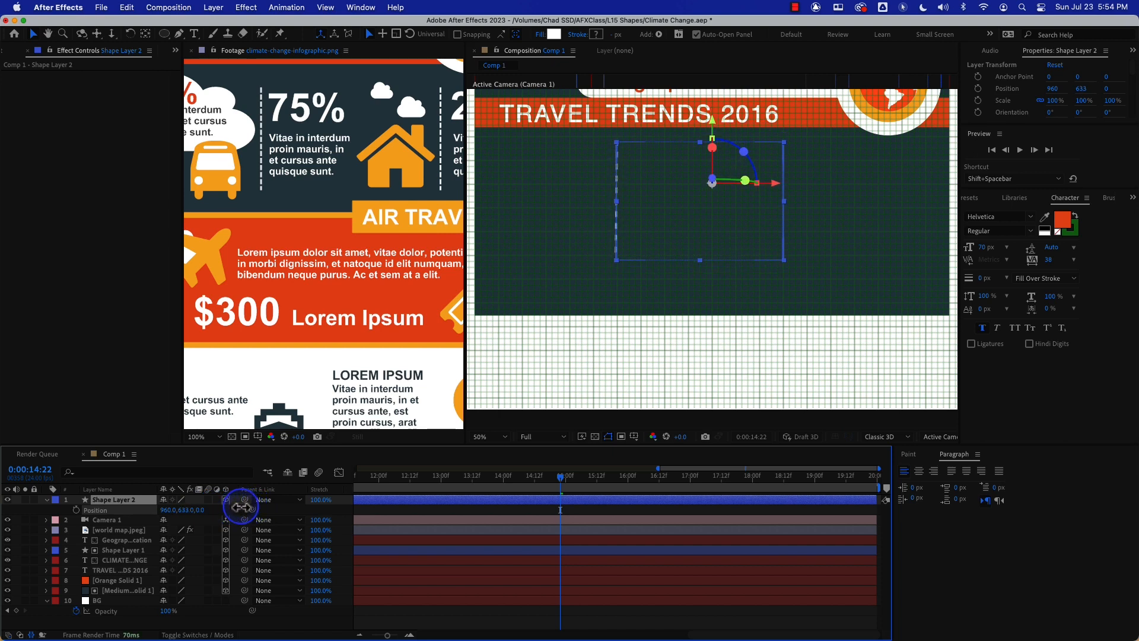
left_click_drag(244, 506, 278, 512)
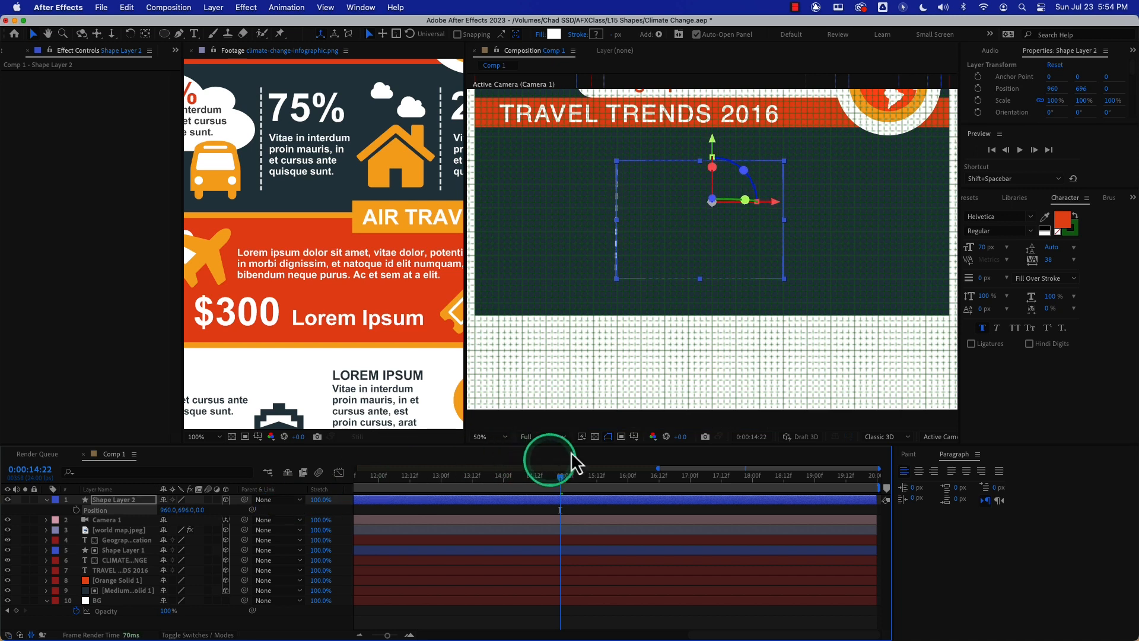
Hide the composition grid and preview the dashed line's animation from 0:00:14:12
left_click(634, 437)
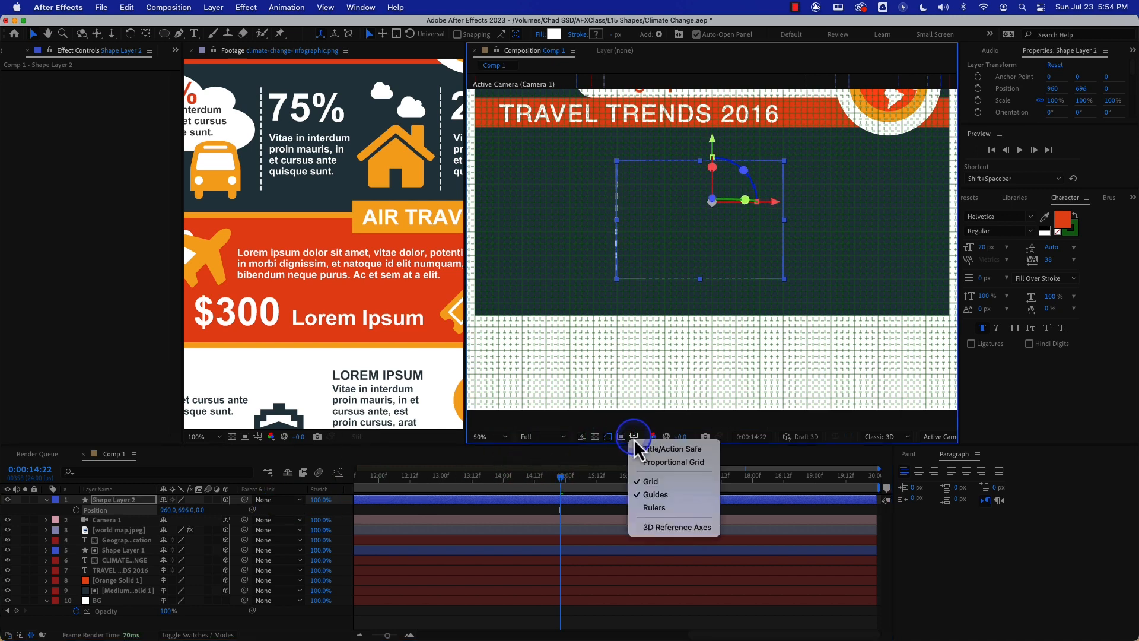
left_click(660, 482)
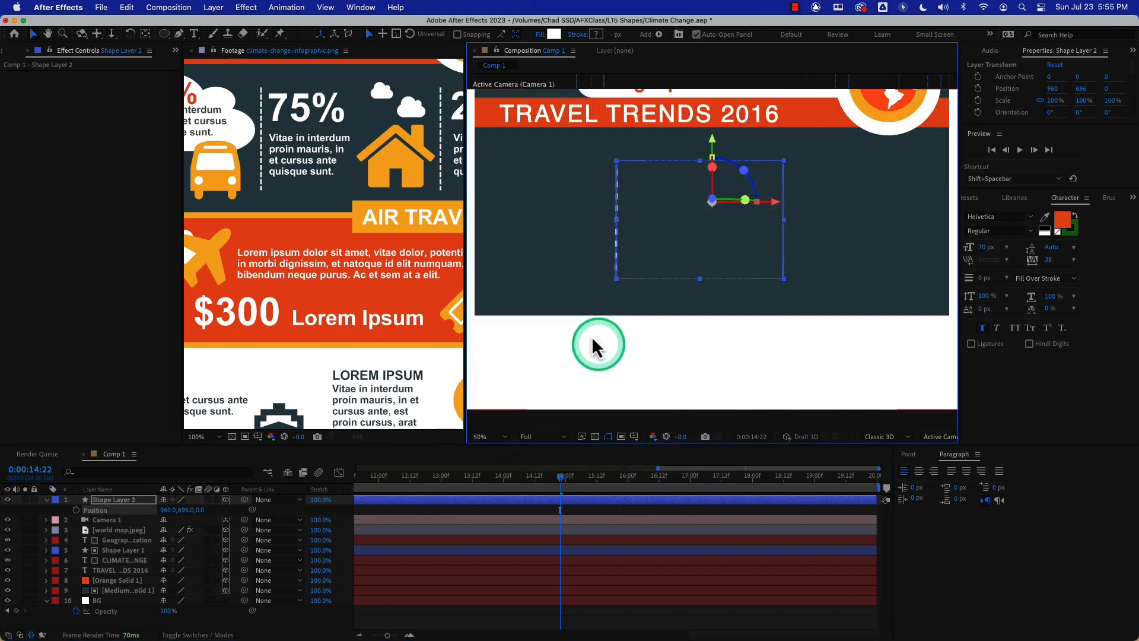
left_click(552, 312)
left_click_drag(550, 477, 543, 480)
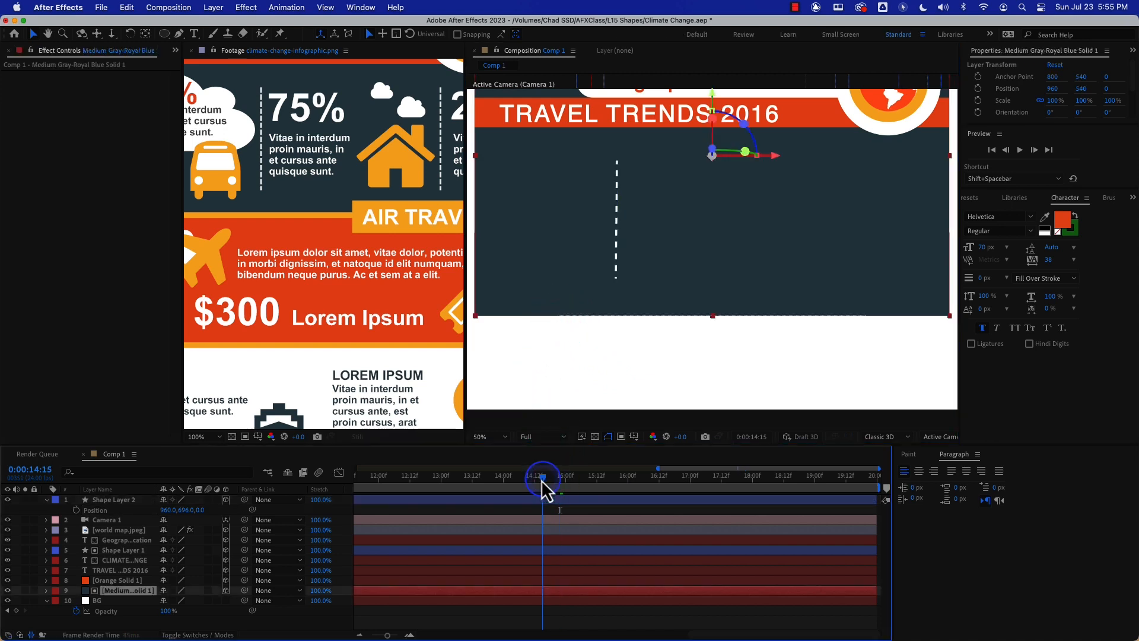
key("space")
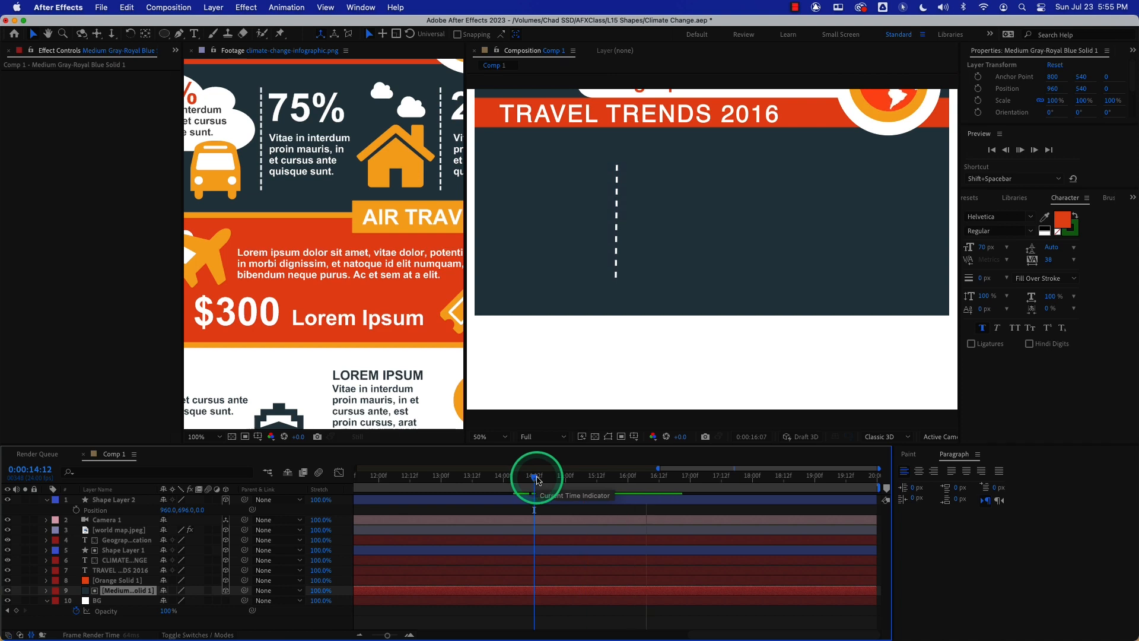
key("space")
Expand the contents of Shape Layer 2 and delete its Shape 2 group
left_click(113, 500)
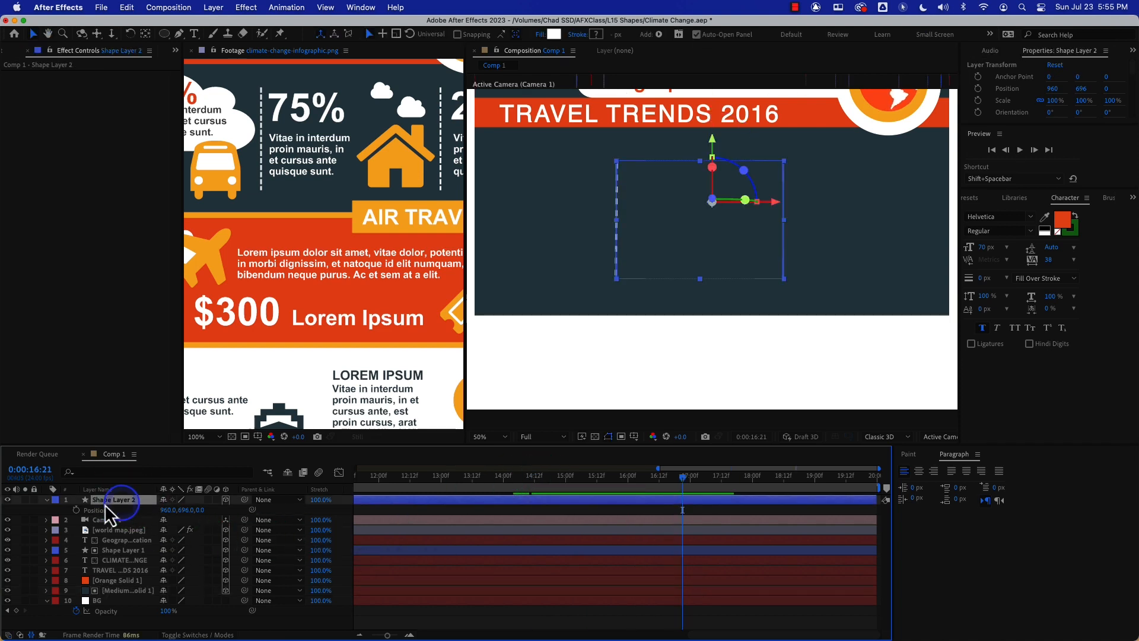
left_click(47, 500)
left_click(46, 500)
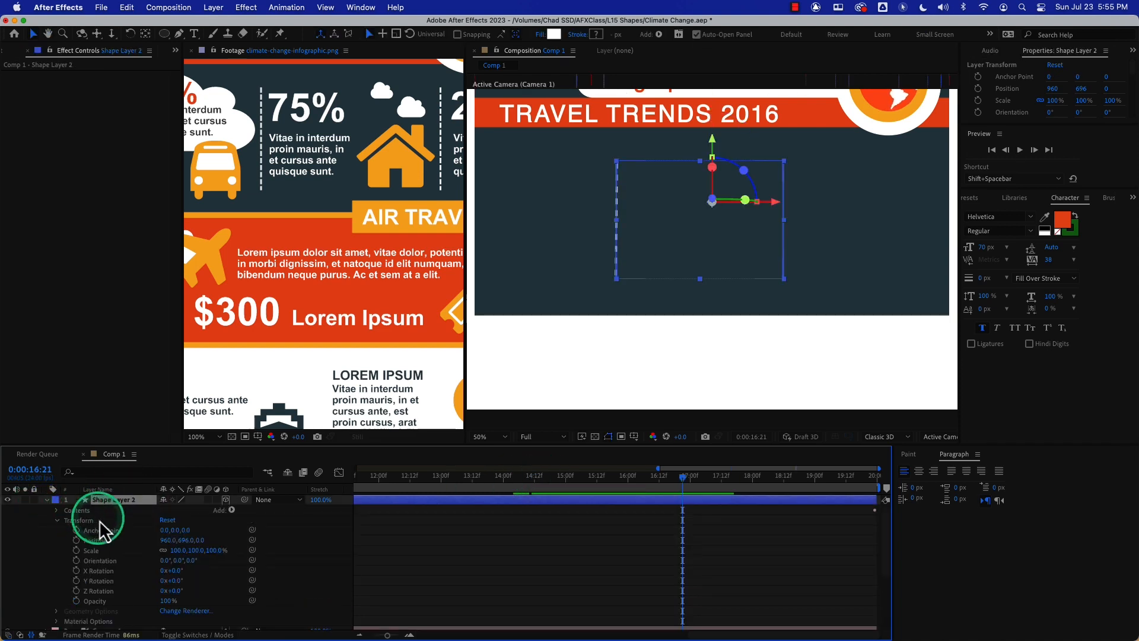
left_click(57, 520)
left_click(56, 510)
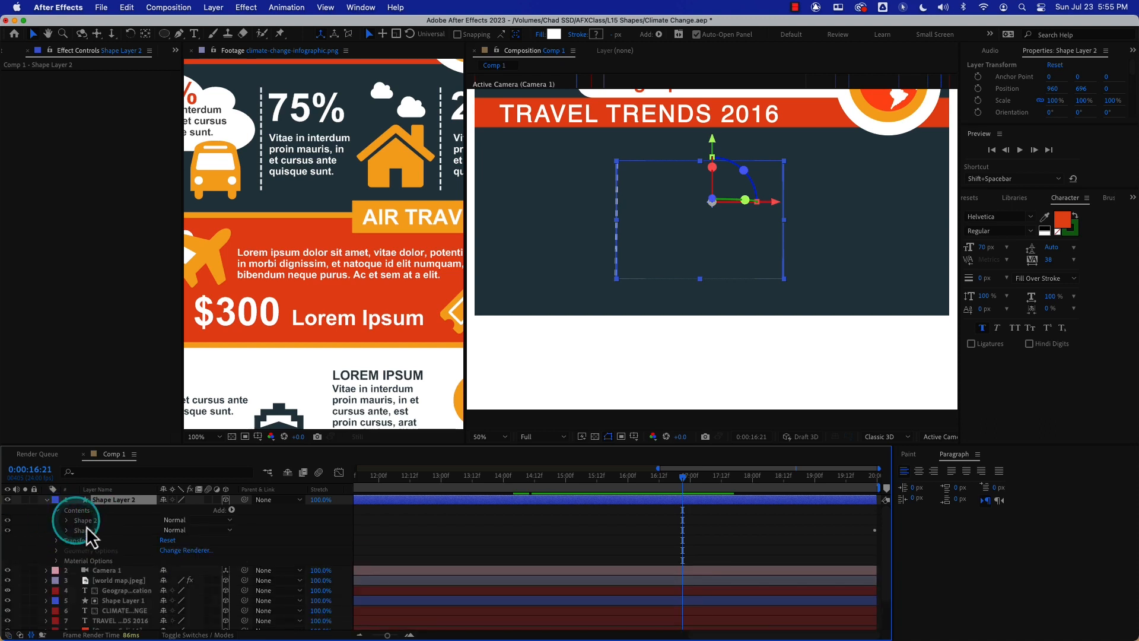
left_click(86, 521)
key("Delete")
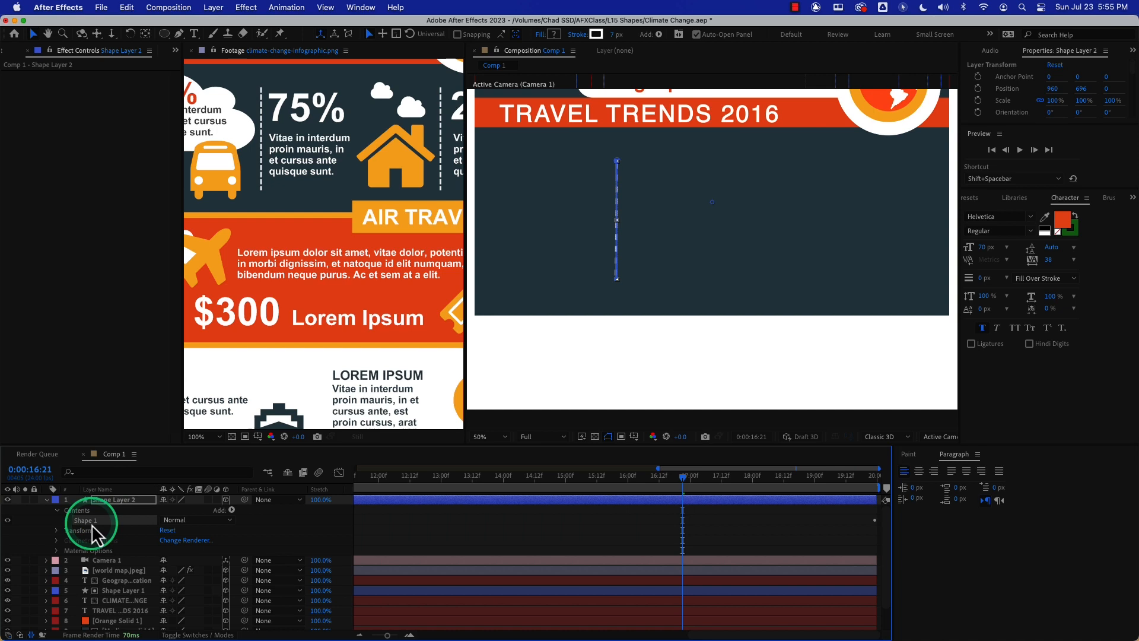
Duplicate Shape 1 within Shape Layer 2 and move the copy horizontally to the right as a second vertical dashed divider
key("super+d")
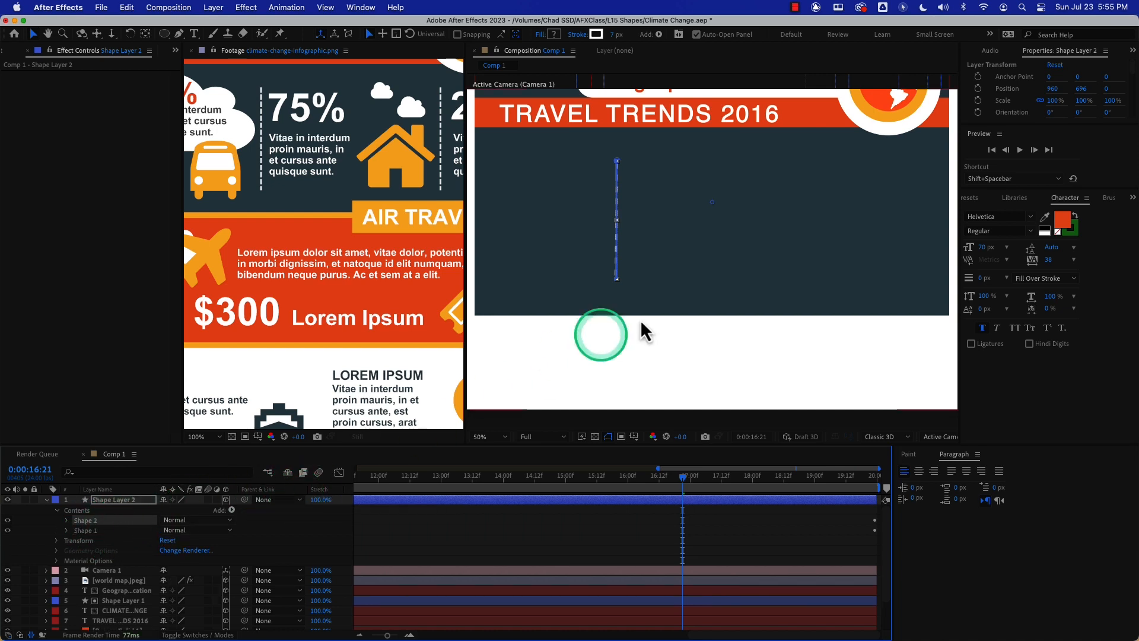
left_click(617, 221)
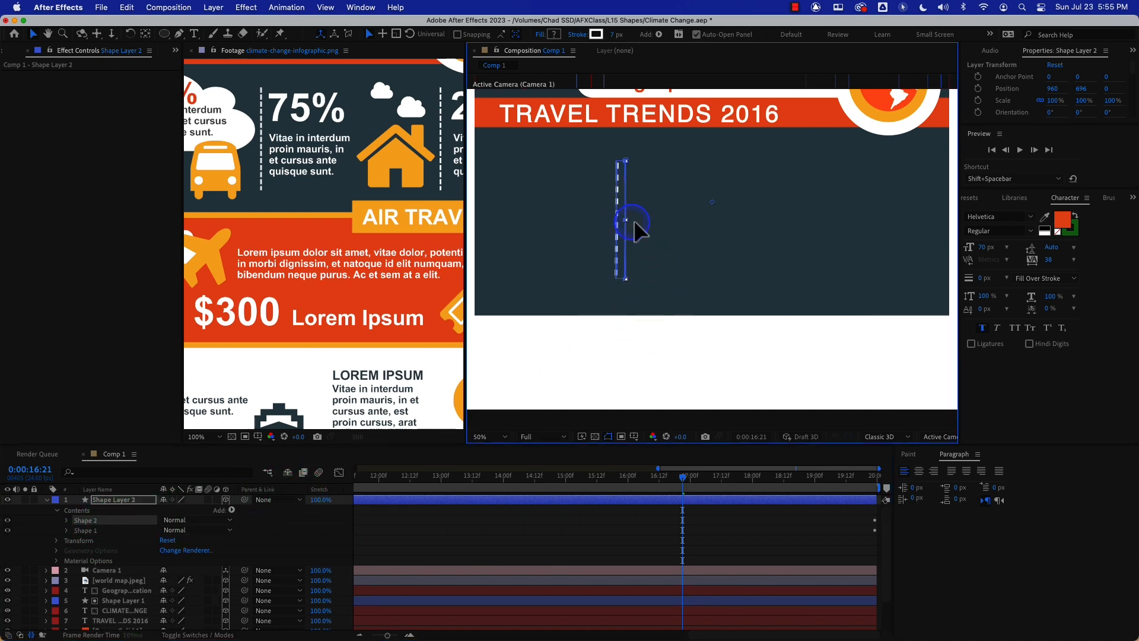
left_click_drag(687, 227, 773, 227)
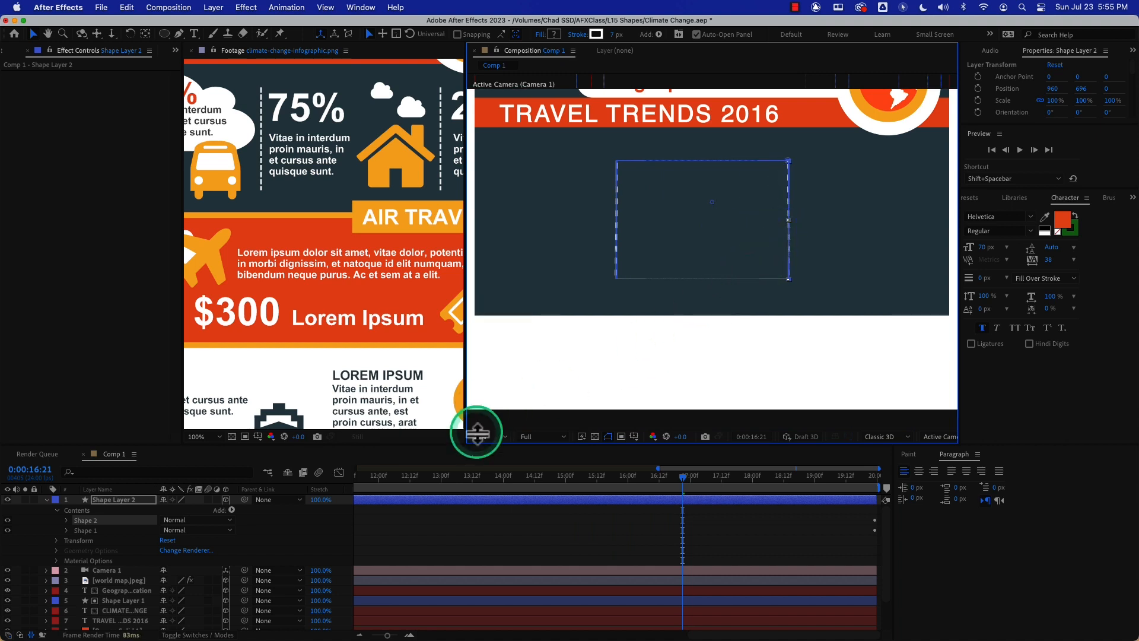
Reveal Shape Layer 2's keyframes, set Shape 2's dash Offset to -188 at the composition's end, and preview both lines from 0:00:03:04
left_click(470, 478)
left_click_drag(484, 478, 560, 479)
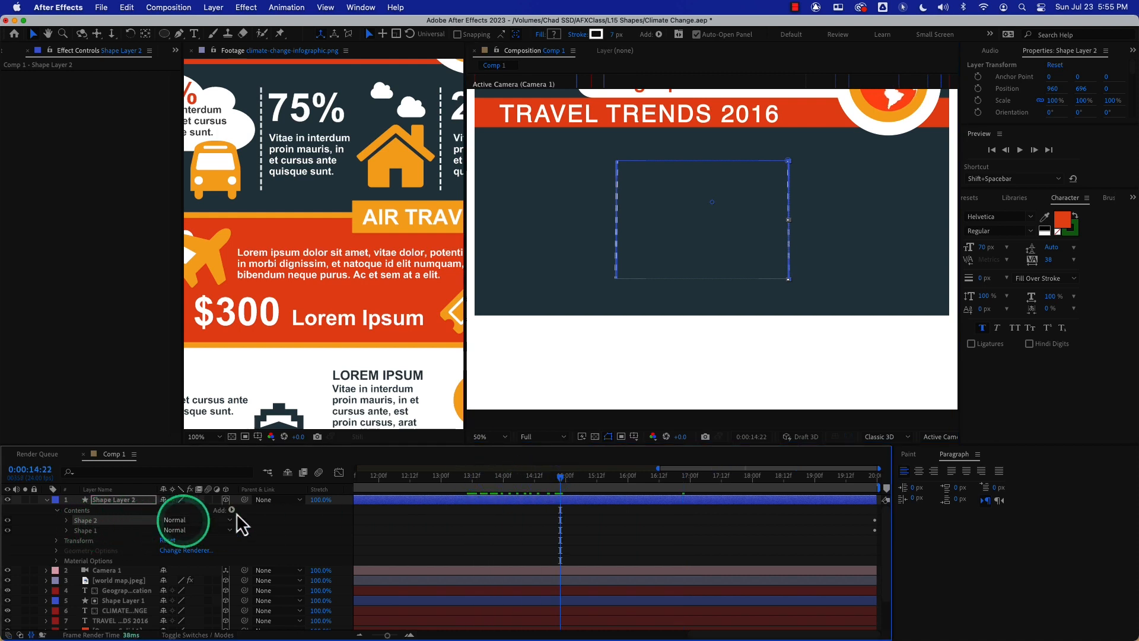
key("u")
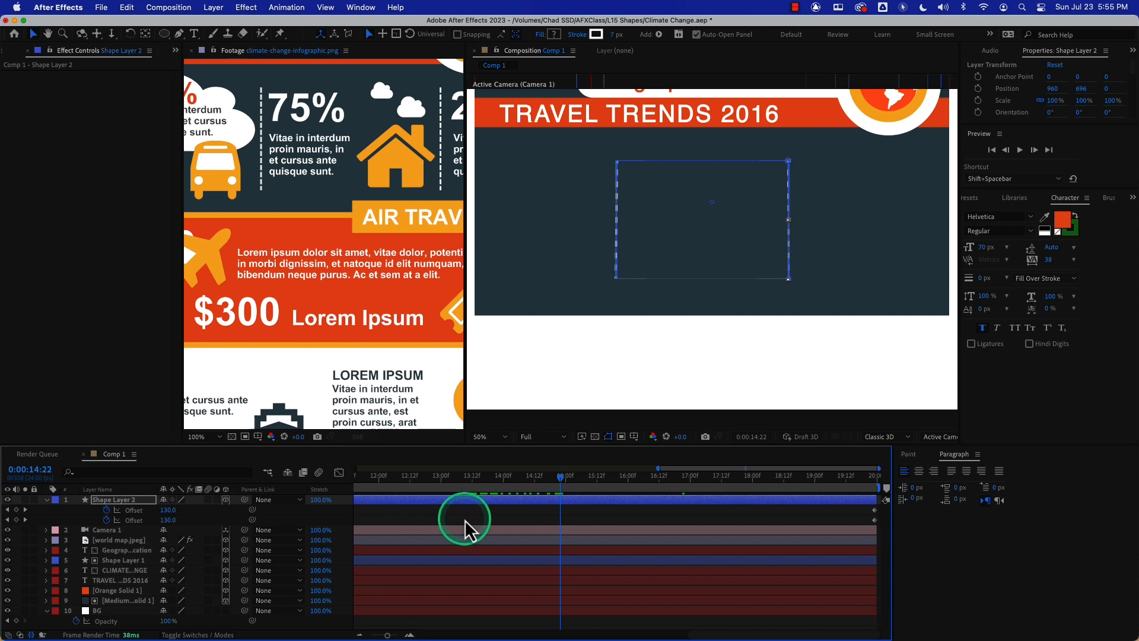
left_click_drag(388, 636, 372, 635)
left_click_drag(453, 485, 876, 523)
left_click(167, 510)
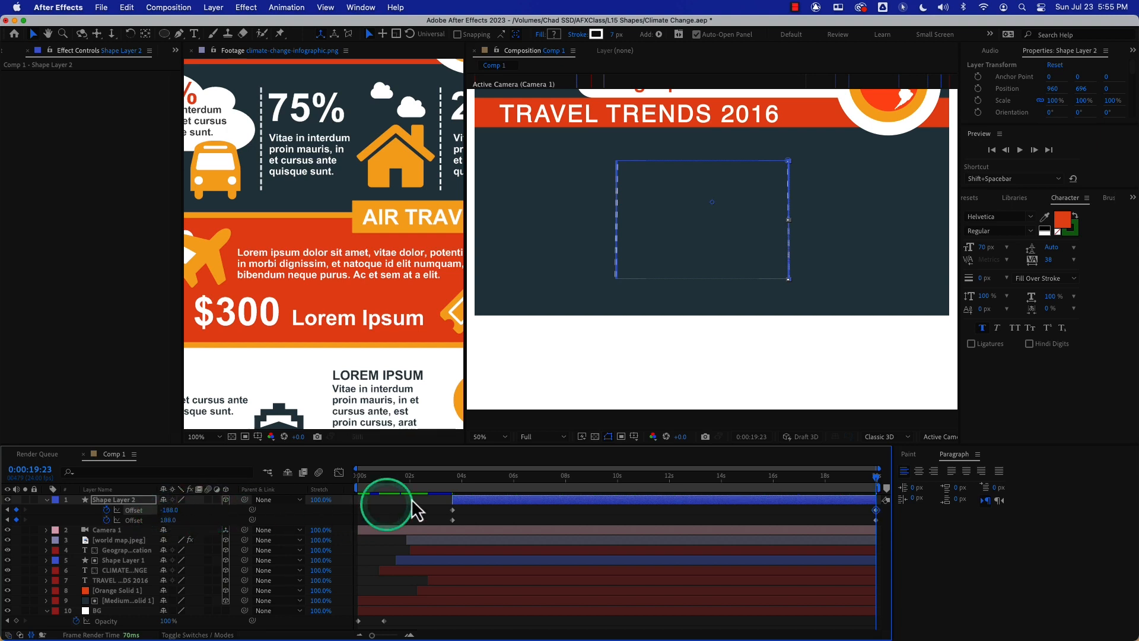
left_click(440, 477)
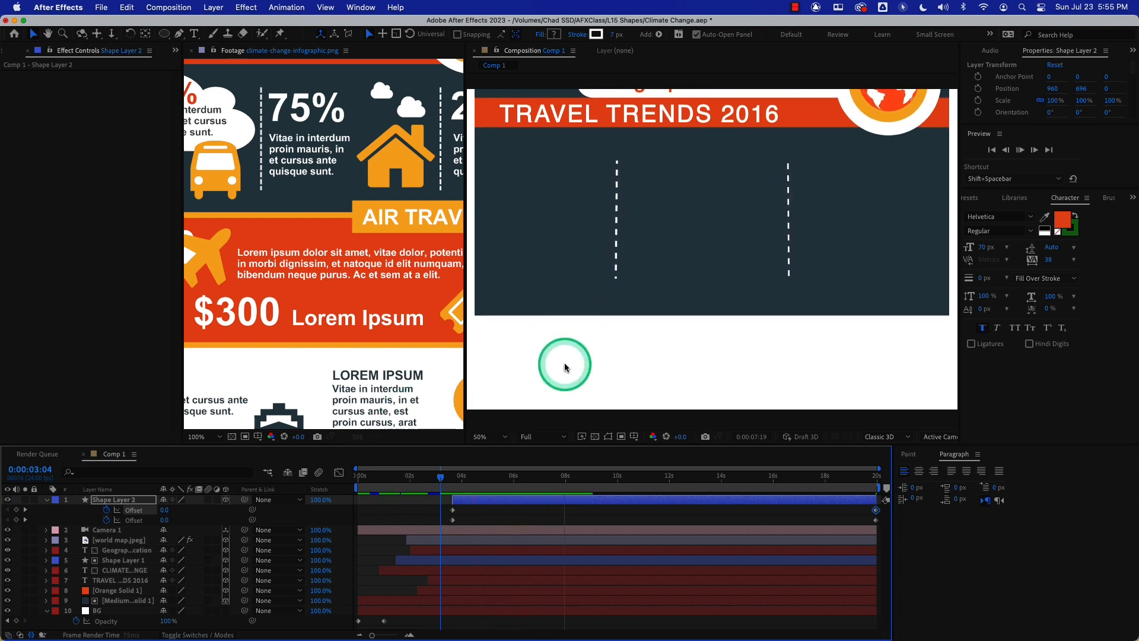
key("space")
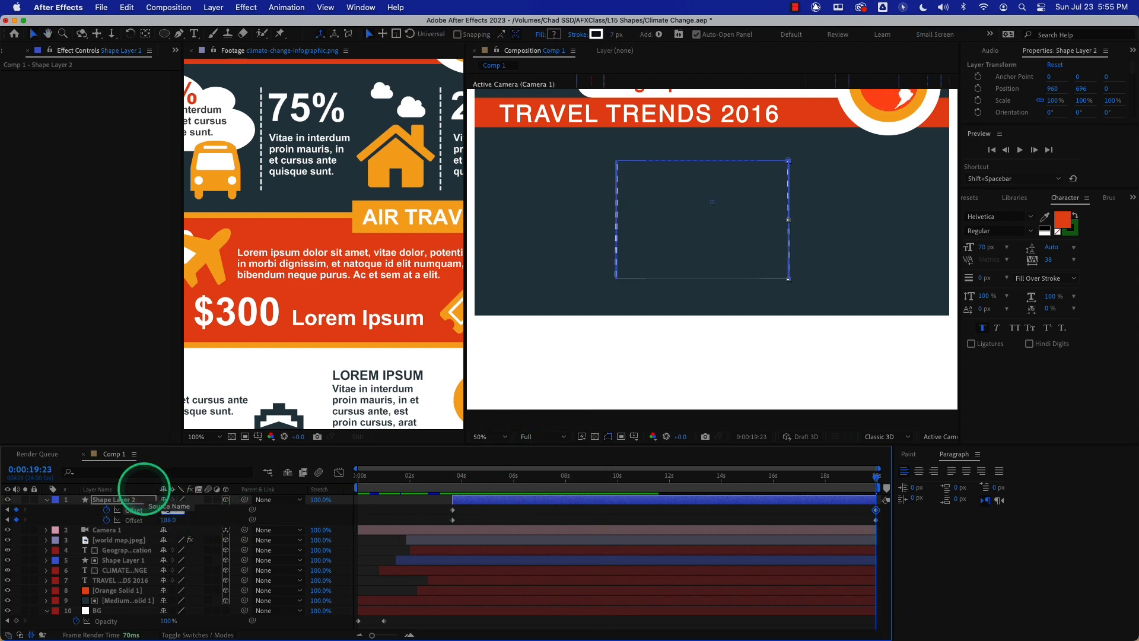
At the composition's end, set the dash Offset of Shape 2 to -250 and Shape 1 to 250, and preview from 0:00:03:00
left_click(170, 509)
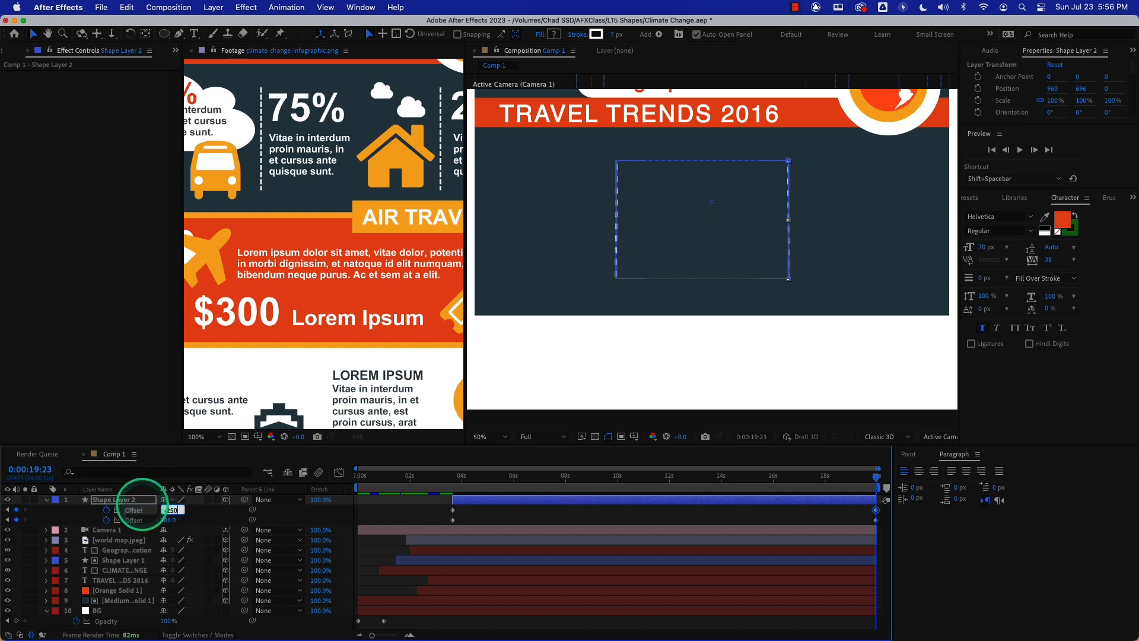
left_click(167, 521)
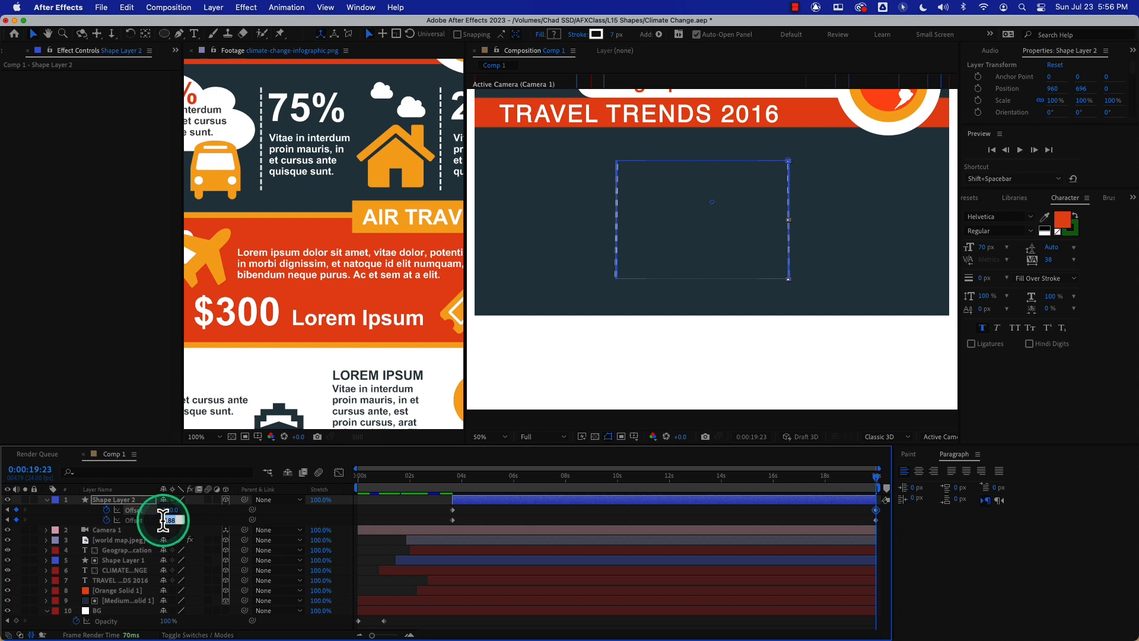
key("Return")
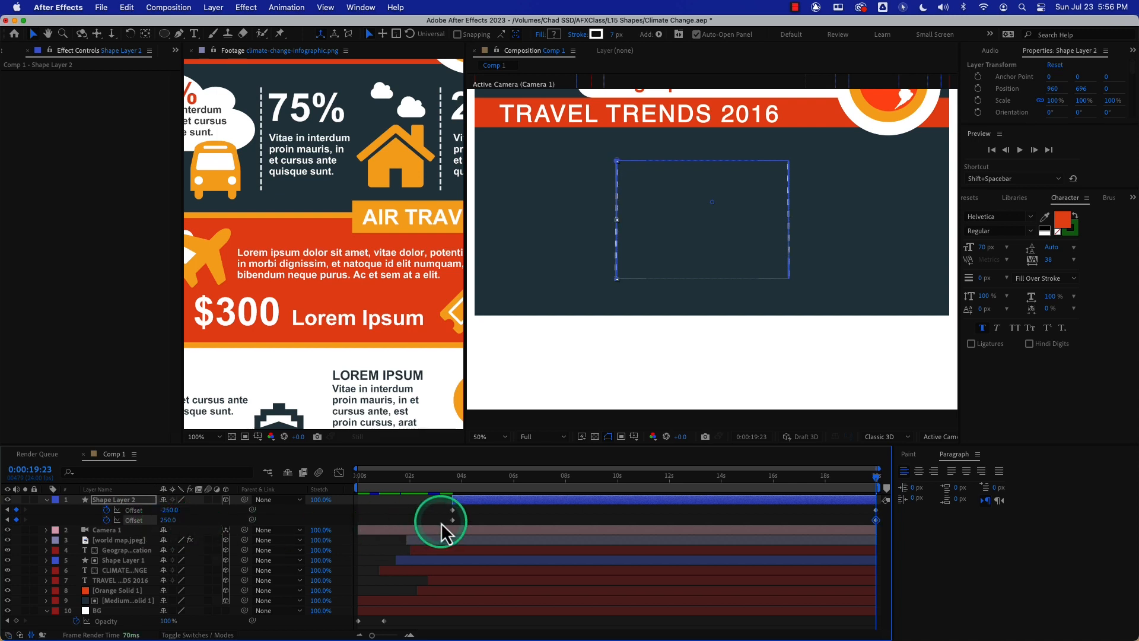
left_click(436, 476)
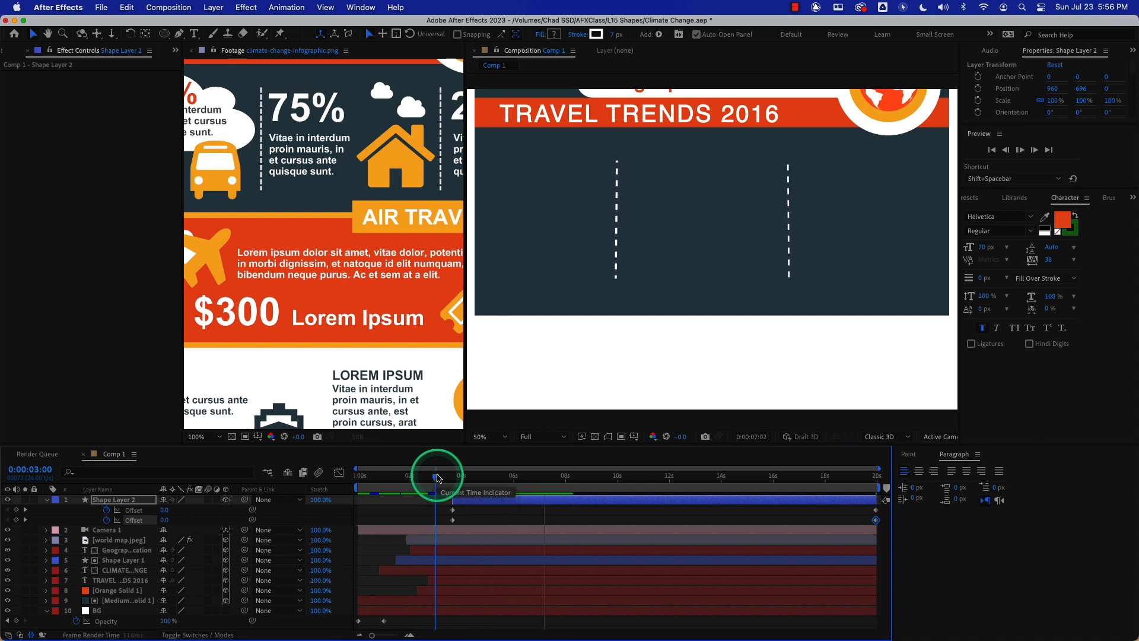
Fade in Shape Layer 2 by keyframing its Opacity from 0% at the layer's start to 100% at 0:00:04:15
left_click(478, 476)
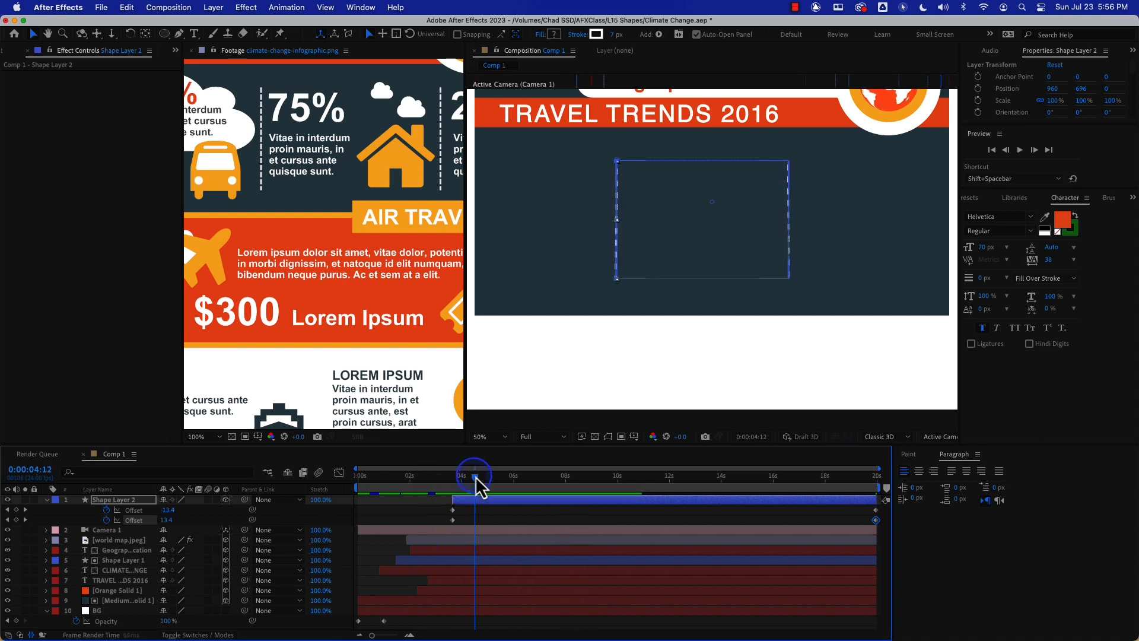
left_click(140, 500)
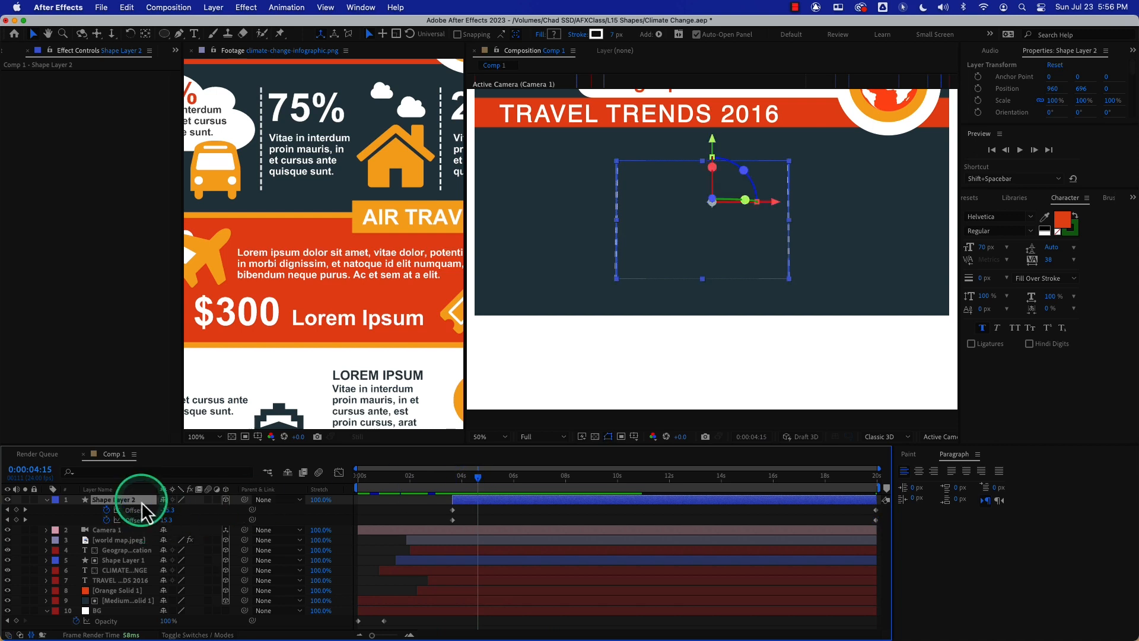
key("t")
left_click(77, 510)
key("i")
left_click_drag(170, 509, 114, 510)
Preview the whole animation from the beginning and move the current time to 0:00:04:16
left_click_drag(470, 476, 397, 480)
key("space")
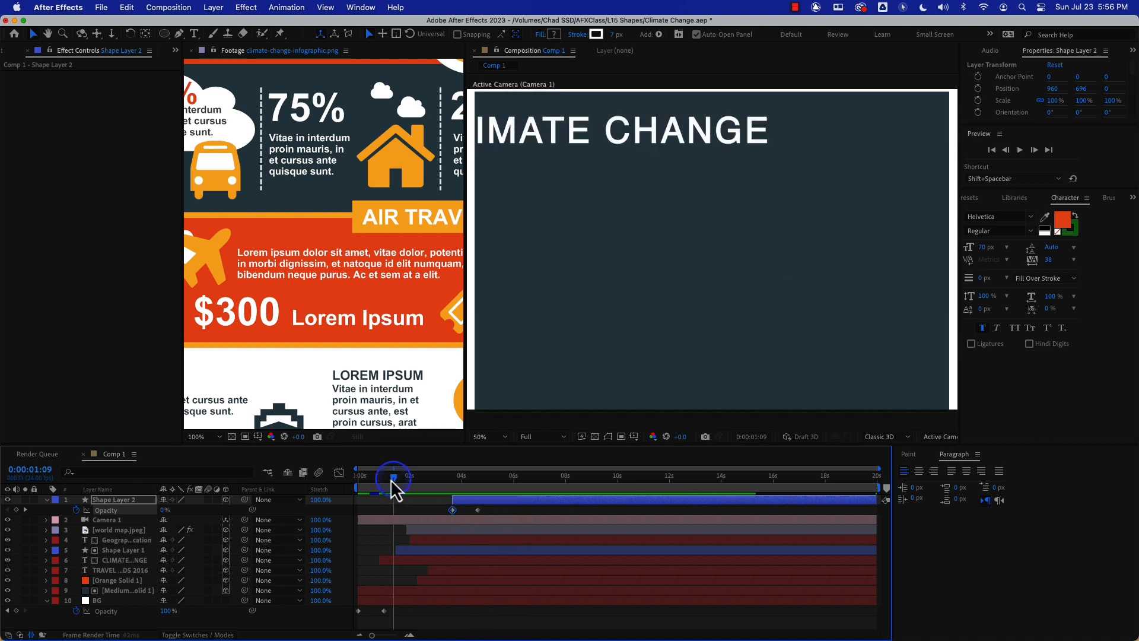
left_click_drag(397, 480, 348, 479)
key("space")
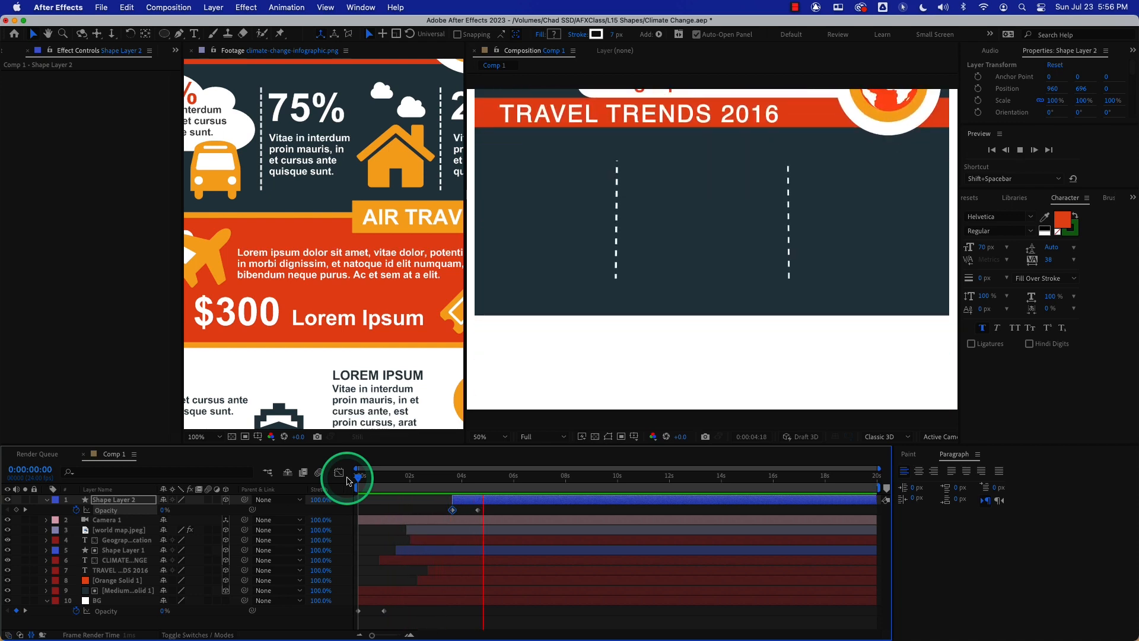
key("space")
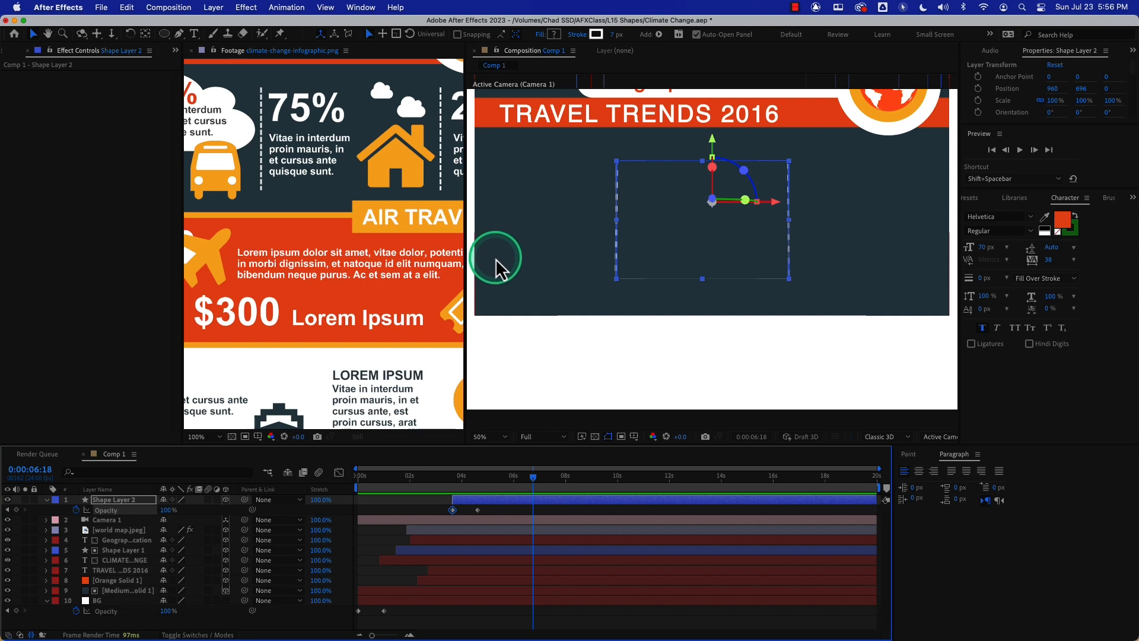
mouse_move(481, 480)
left_mouse_down()
mouse_move(440, 482)
mouse_move(470, 483)
left_mouse_up()
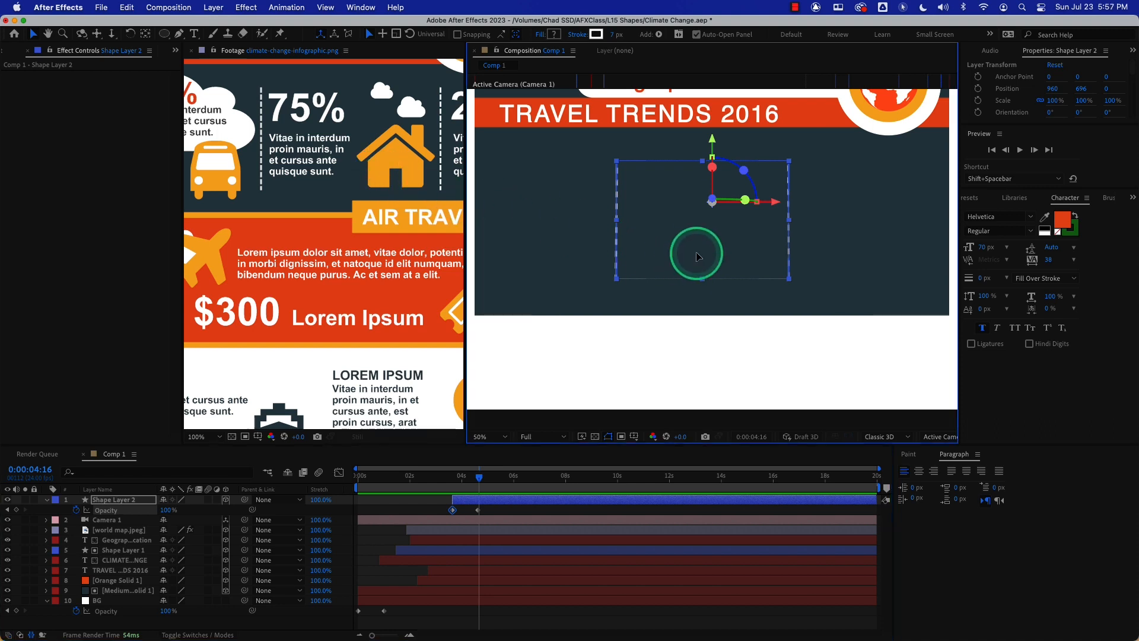
left_click(674, 324)
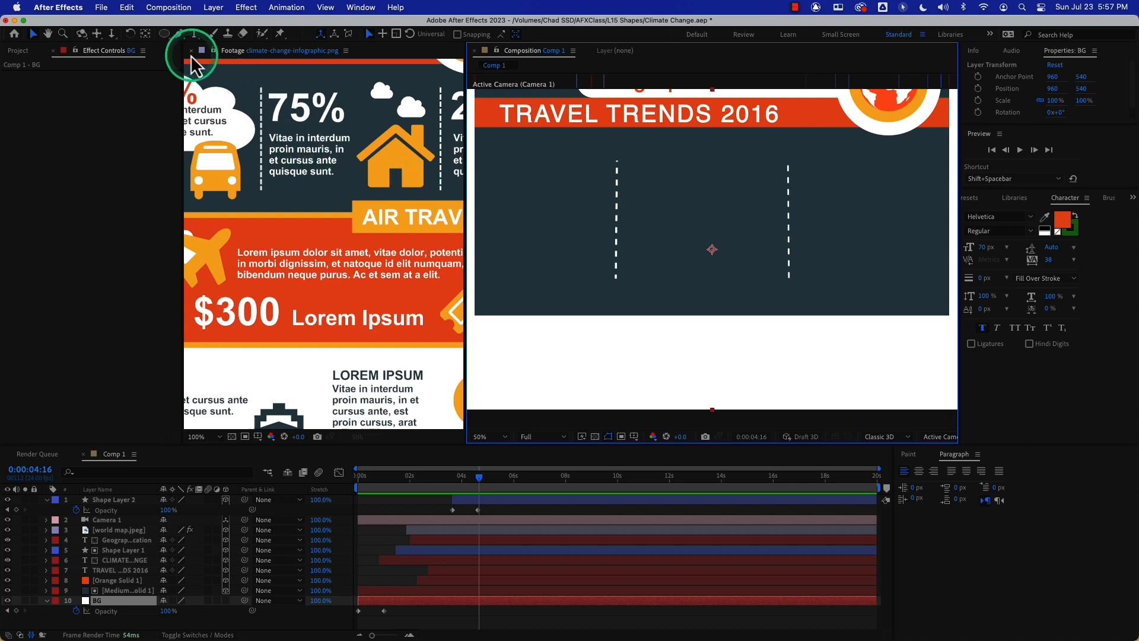
left_click(165, 35)
left_click_drag(166, 38, 218, 77)
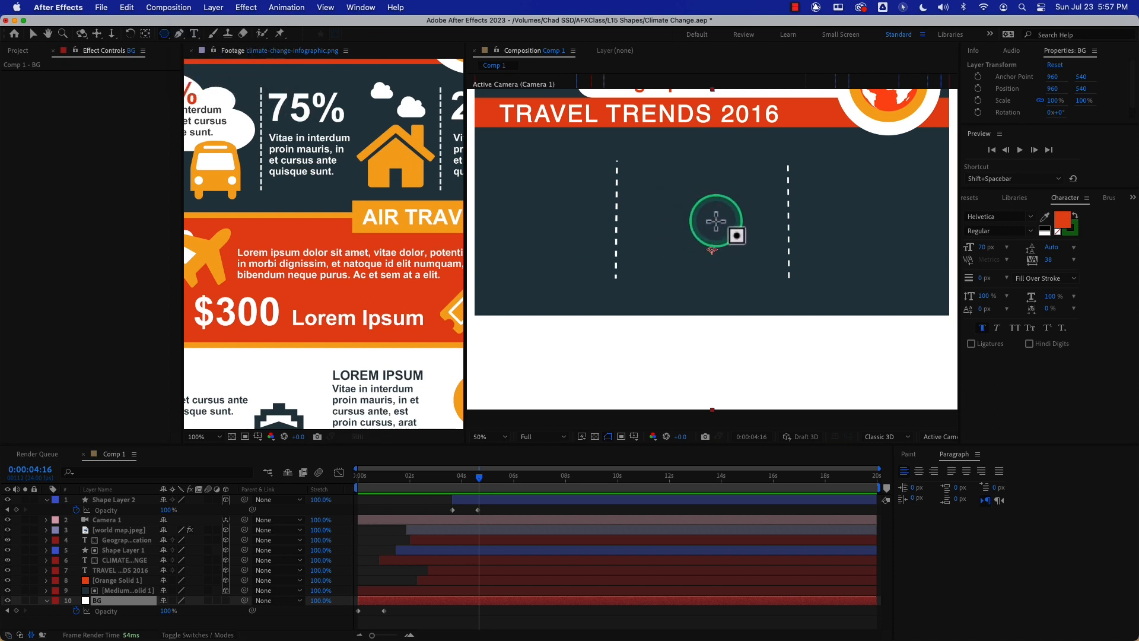
left_click_drag(705, 213, 727, 254)
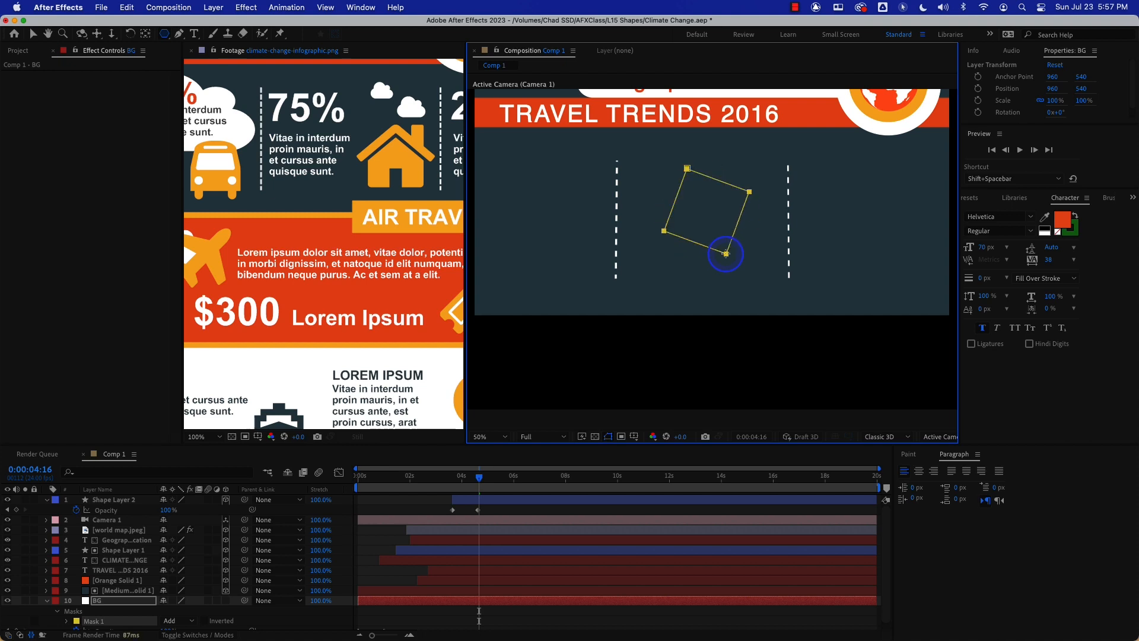
left_click_drag(714, 264, 711, 259)
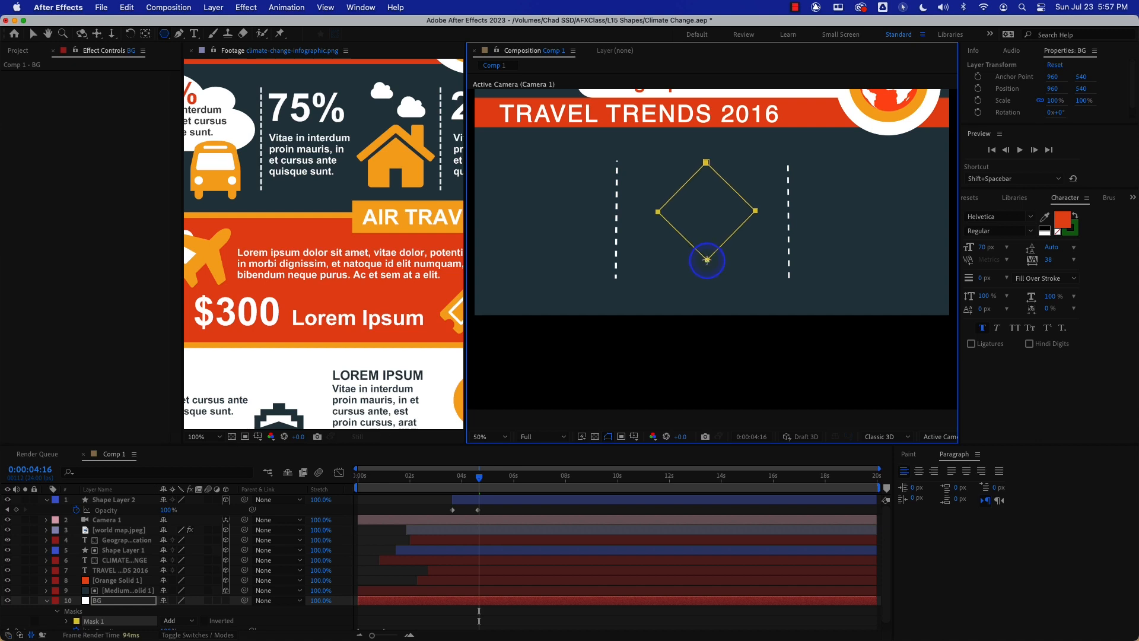
left_click_drag(707, 260, 707, 260)
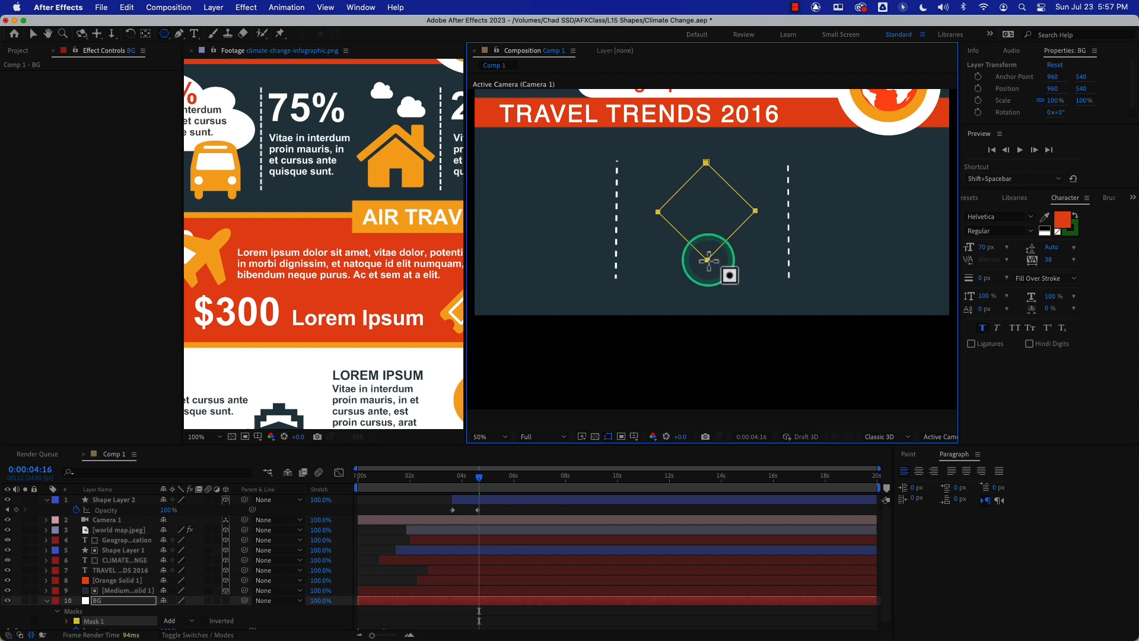
key("v")
left_click(707, 237)
left_click_drag(705, 227, 720, 259)
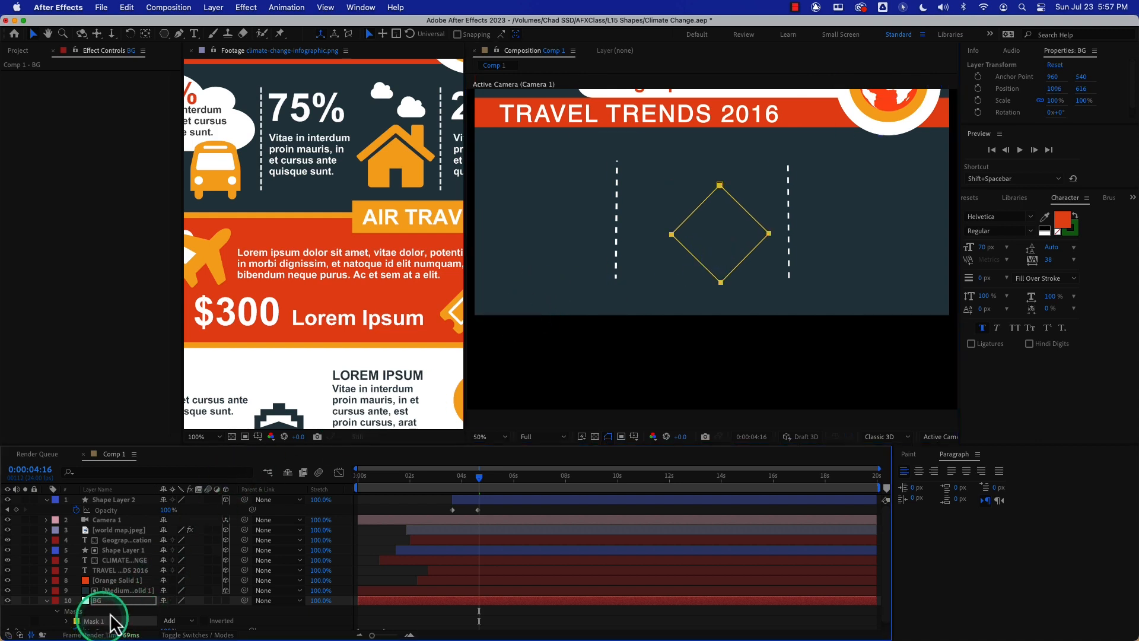
key("t")
left_click(146, 623)
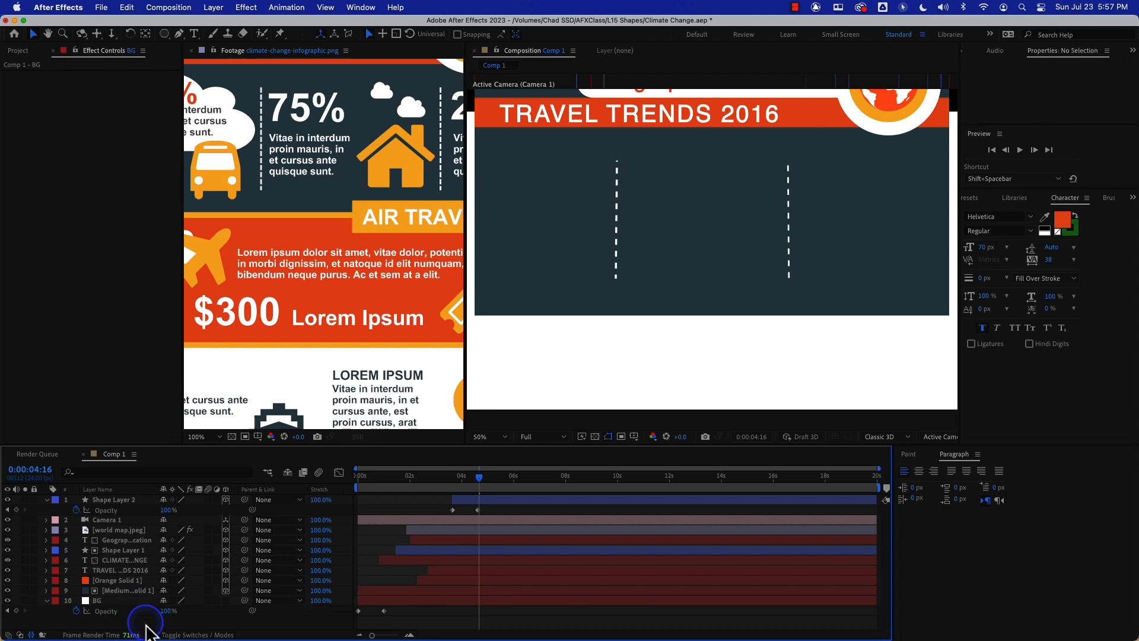
Draw a white four-point polygon with an outer radius of about 160 px between the two dashed dividers, on a new shape layer
left_click(164, 34)
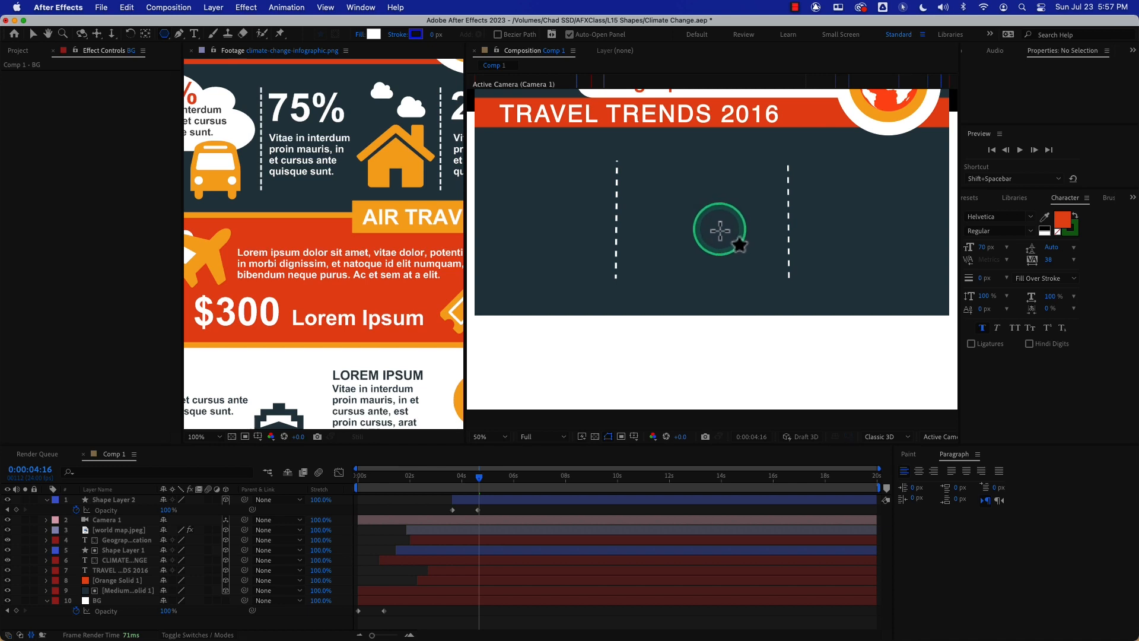
left_click_drag(720, 230, 721, 278)
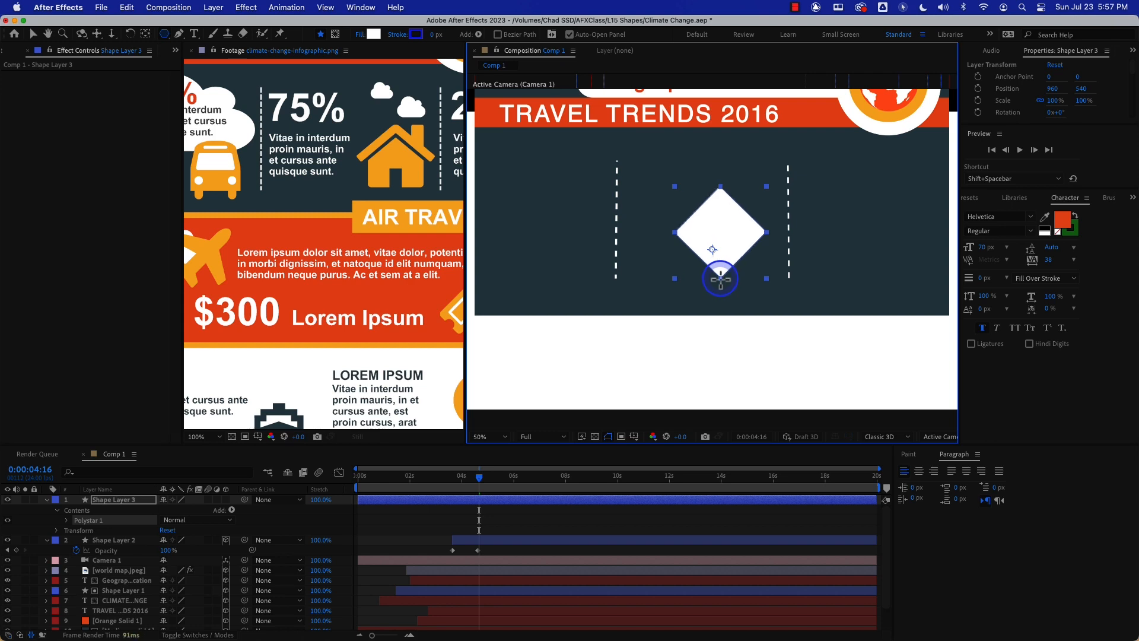
left_click_drag(720, 278, 720, 280)
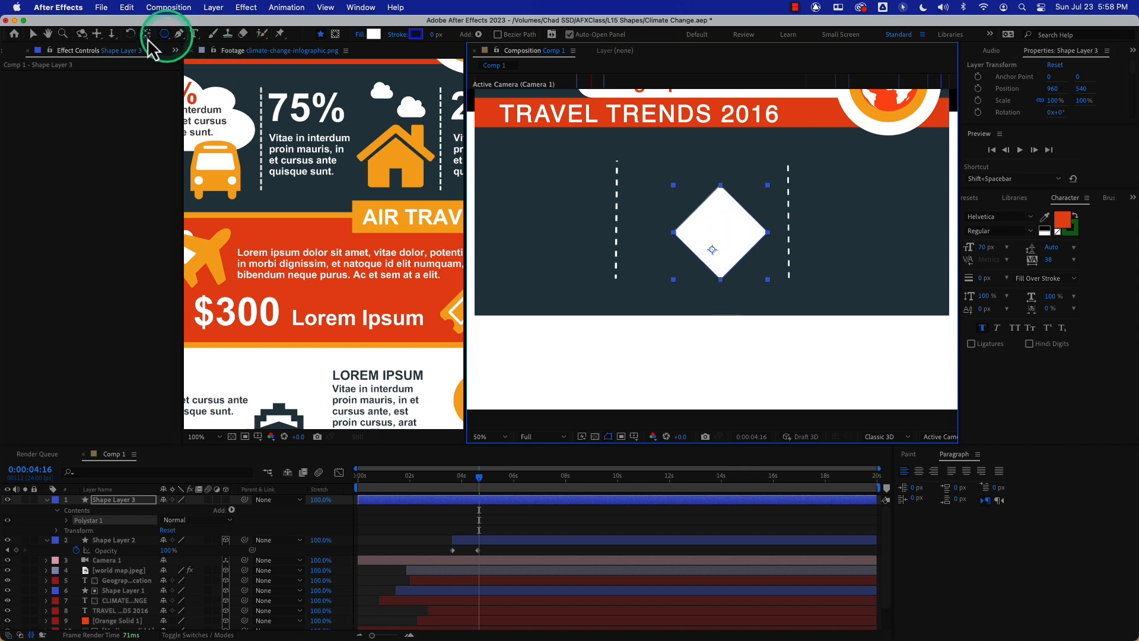
left_click(33, 35)
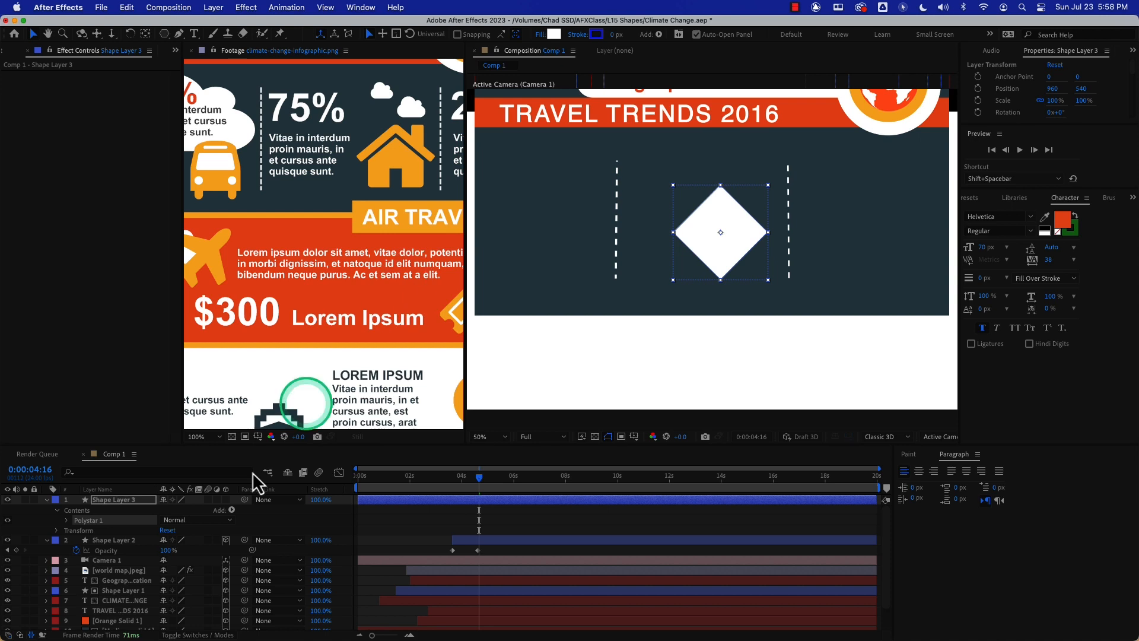
Expand Polystar Path 1 of the diamond, try an Outer Roundness of 97%, and undo it
left_click(67, 520)
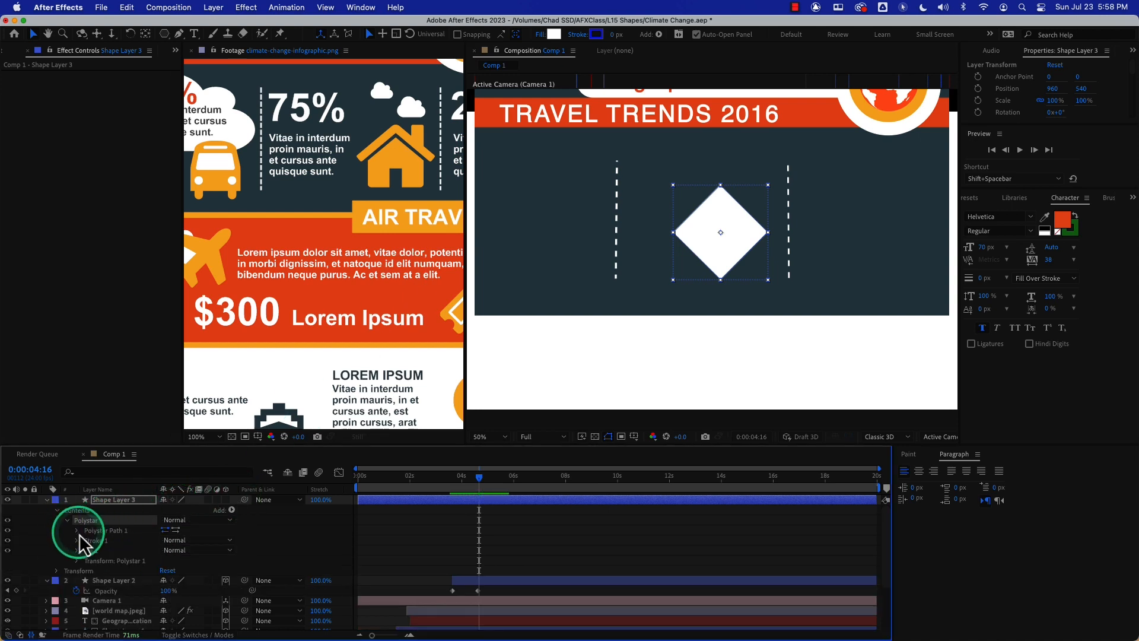
left_click(77, 531)
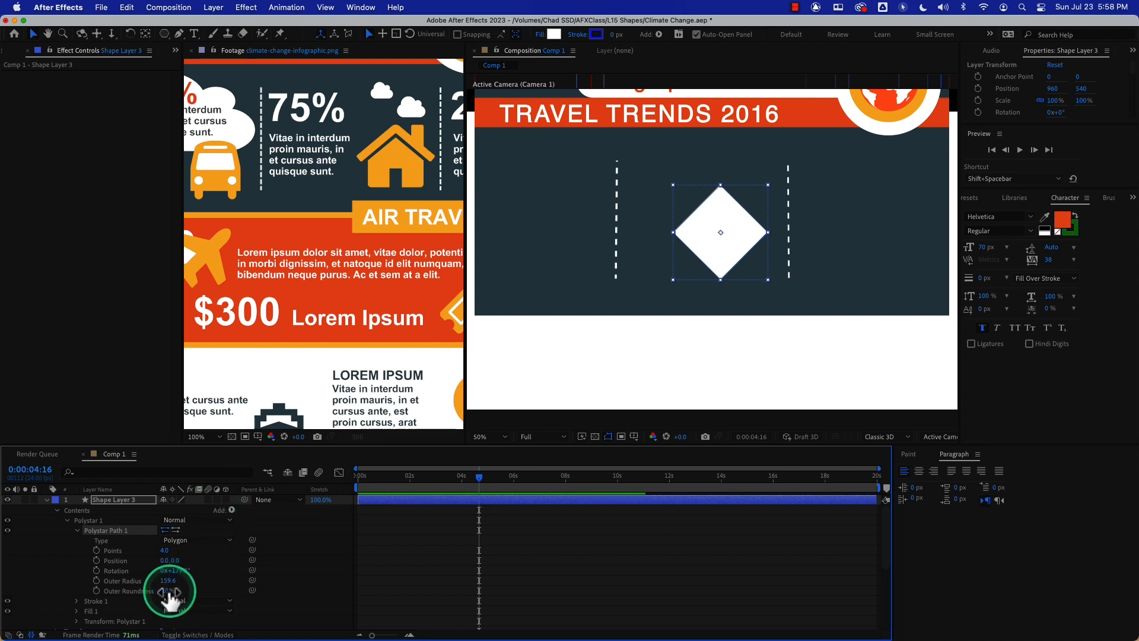
left_click_drag(165, 591, 220, 594)
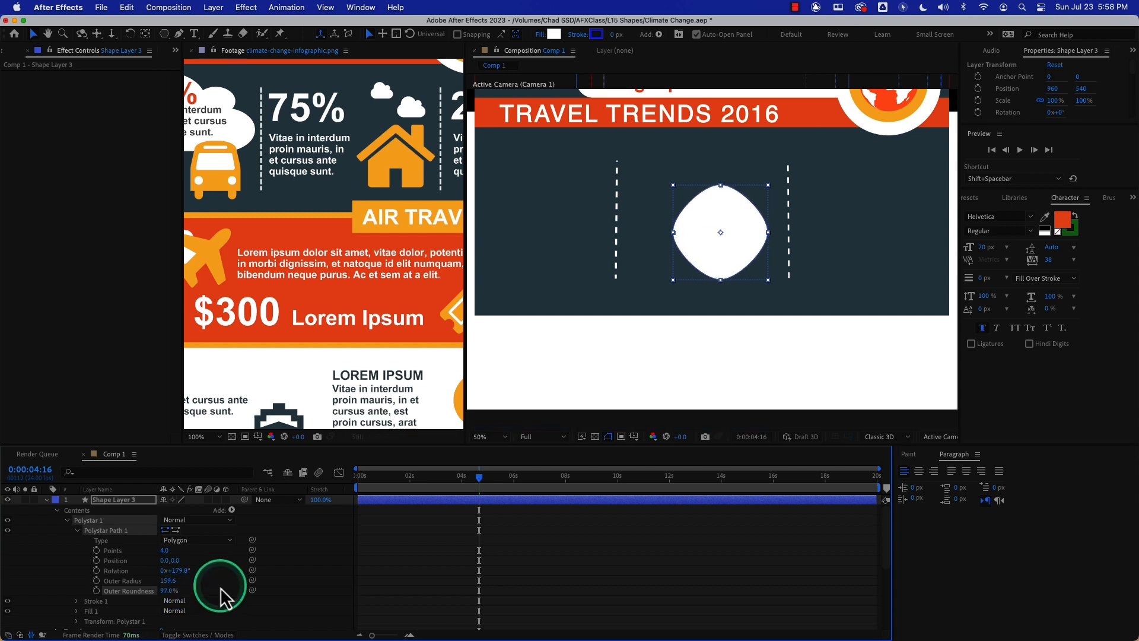
key("super+z")
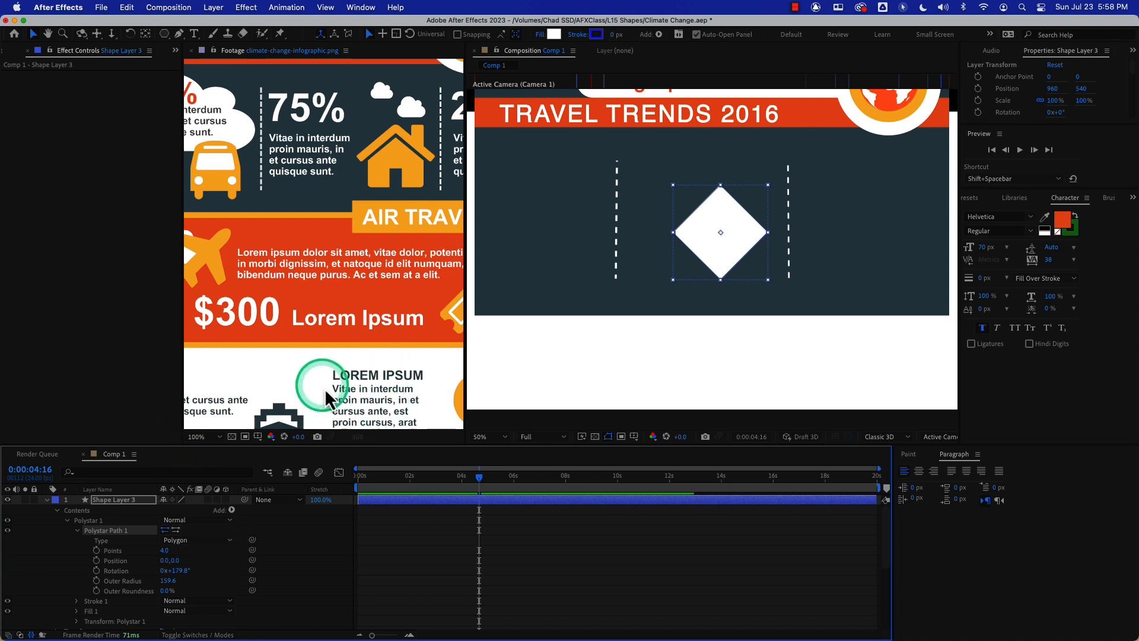
Convert the diamond's Polystar Path 1 to a Bezier path and select its Path property
right_click(112, 532)
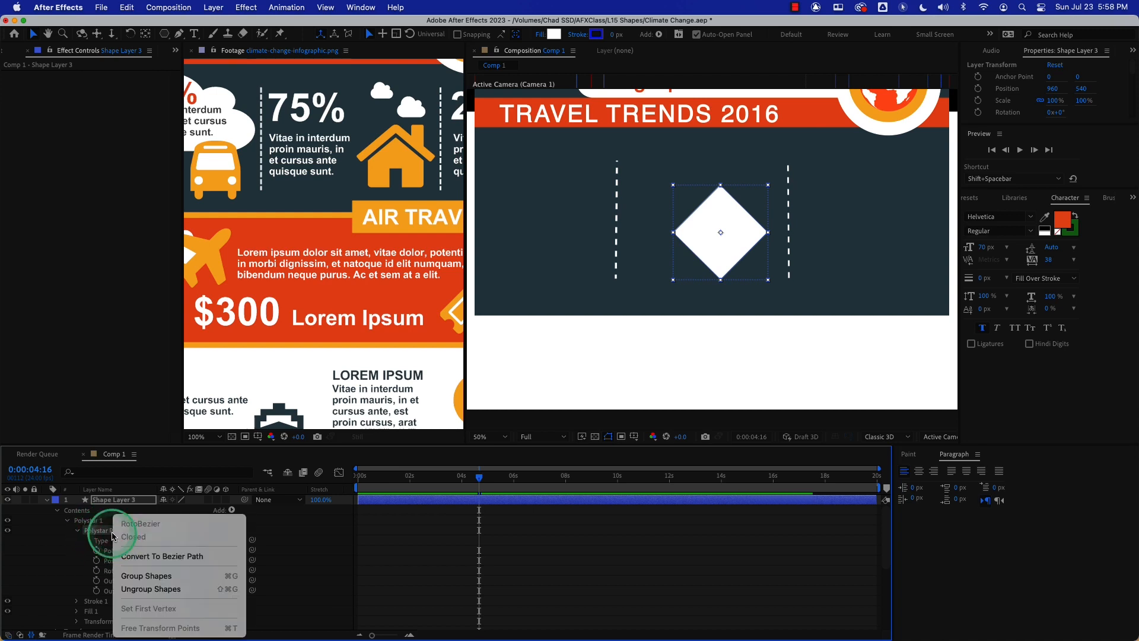
left_click(184, 557)
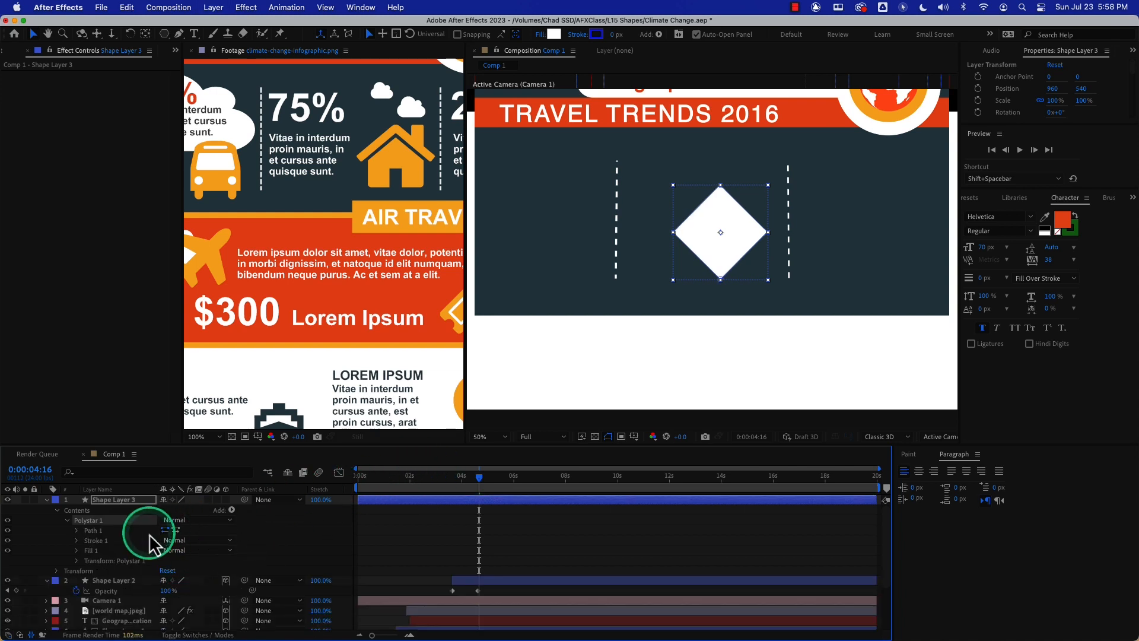
left_click(77, 530)
left_click(110, 540)
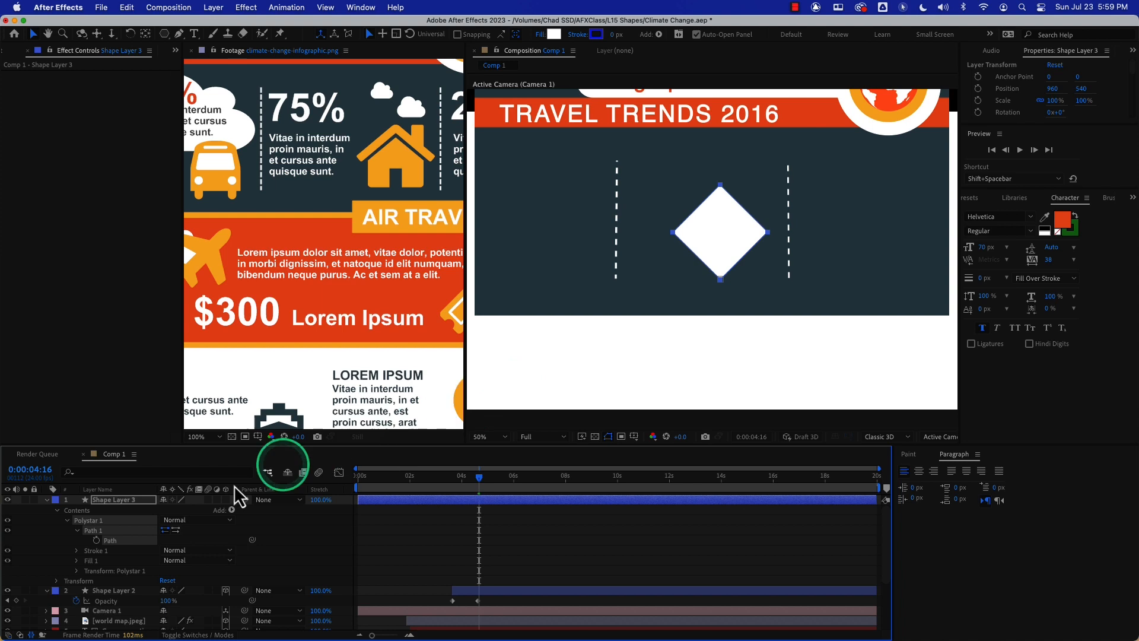
left_click(666, 299)
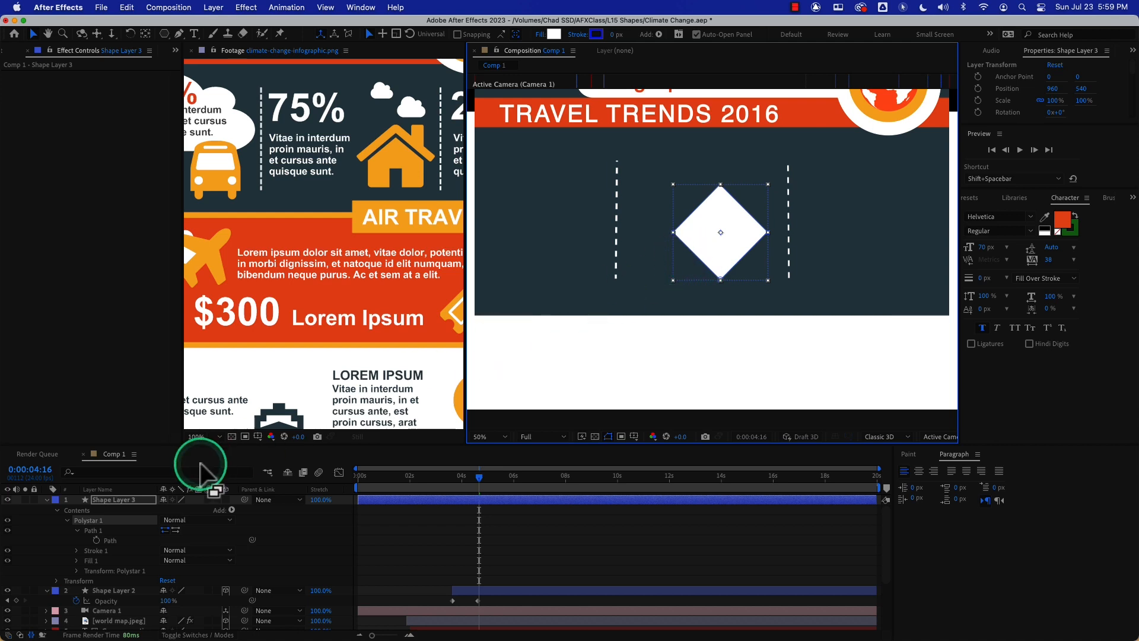
left_click(110, 541)
Move the diamond's bottom vertex straight below its left vertex to form the house's lower-left corner
left_click(720, 279)
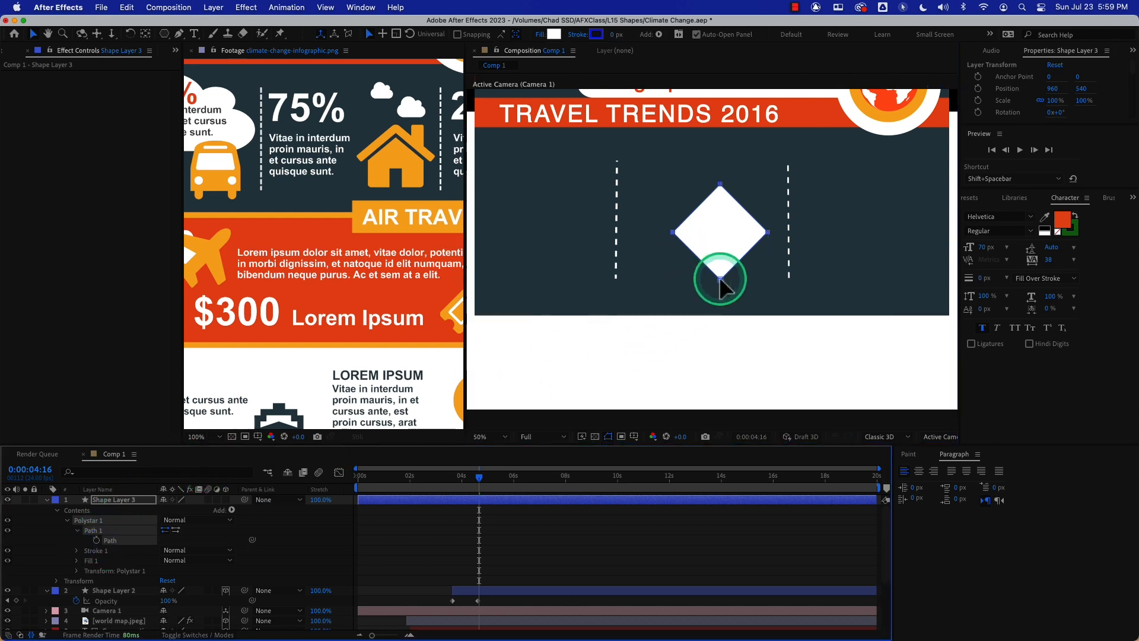
left_click_drag(721, 280, 722, 278)
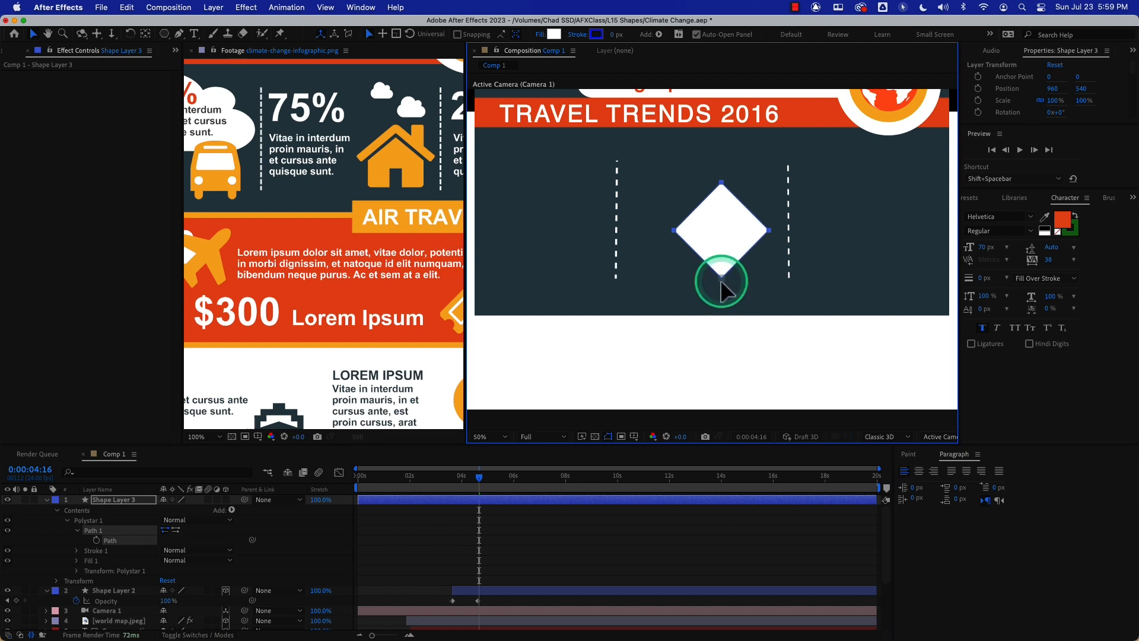
left_click(722, 279)
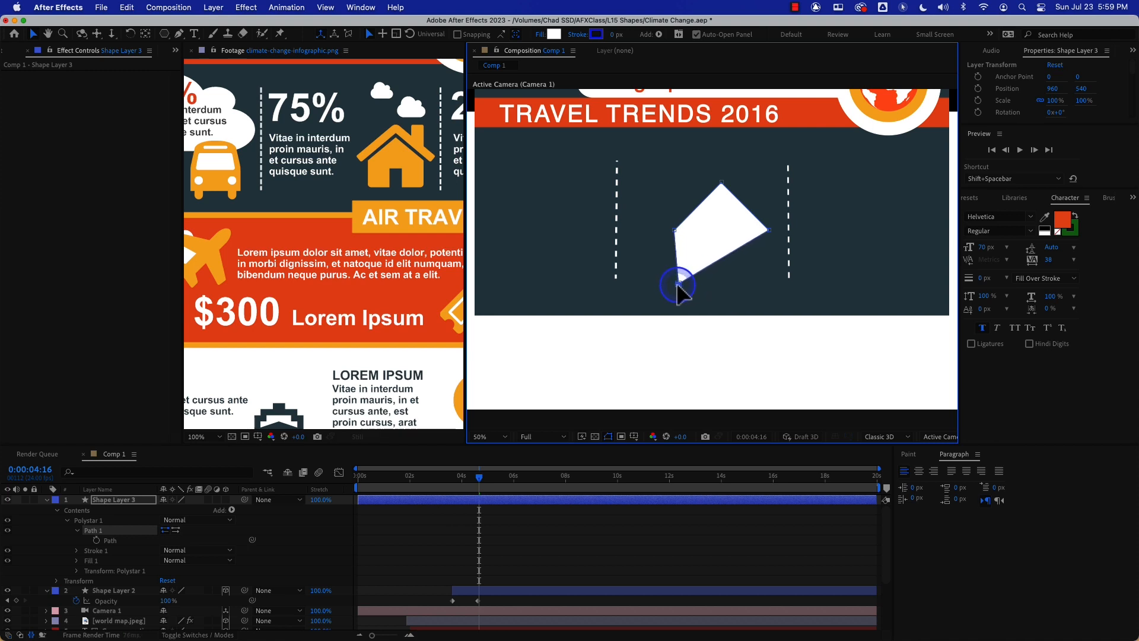
right_click(726, 269)
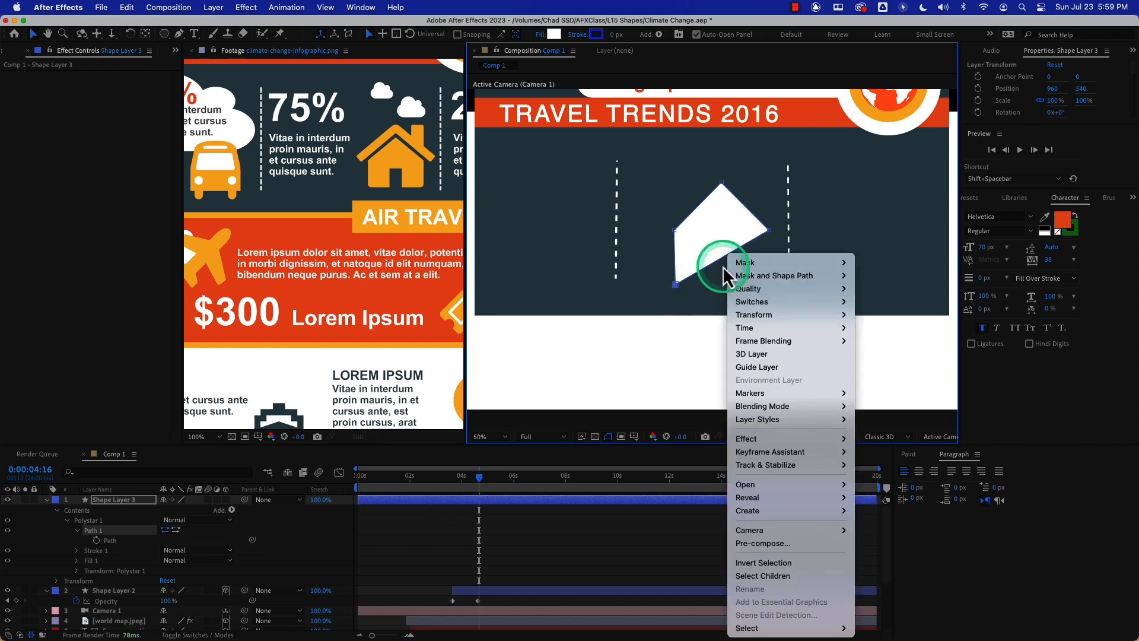
left_click(720, 265)
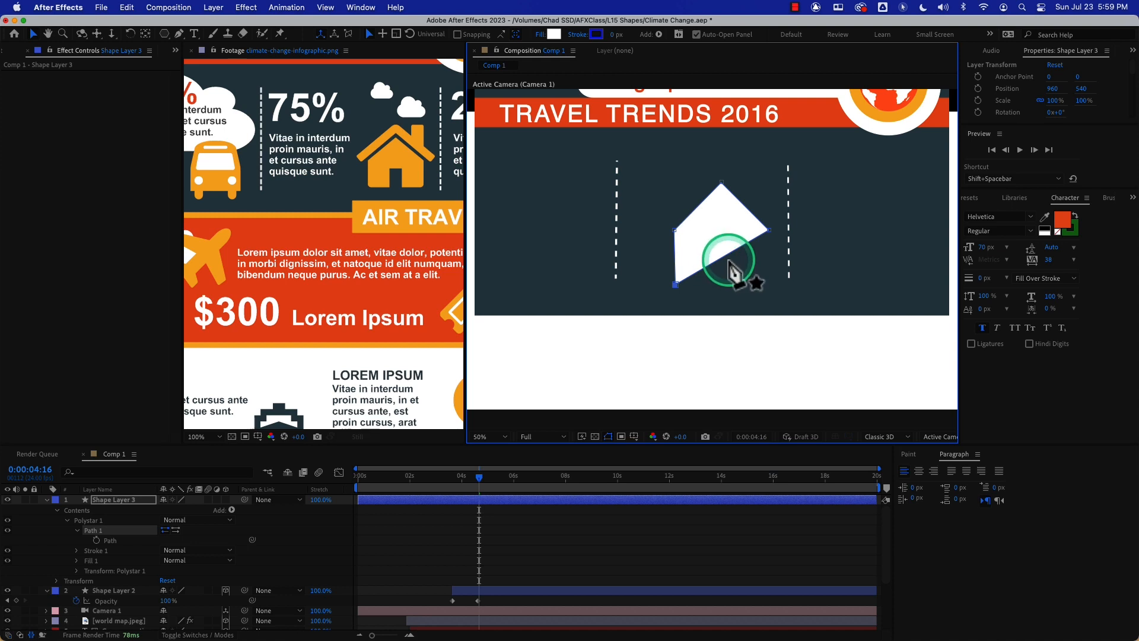
Add a vertex on the slanted lower edge with the Pen tool and move it out to form the house's lower-right corner
key("g")
left_click(728, 254)
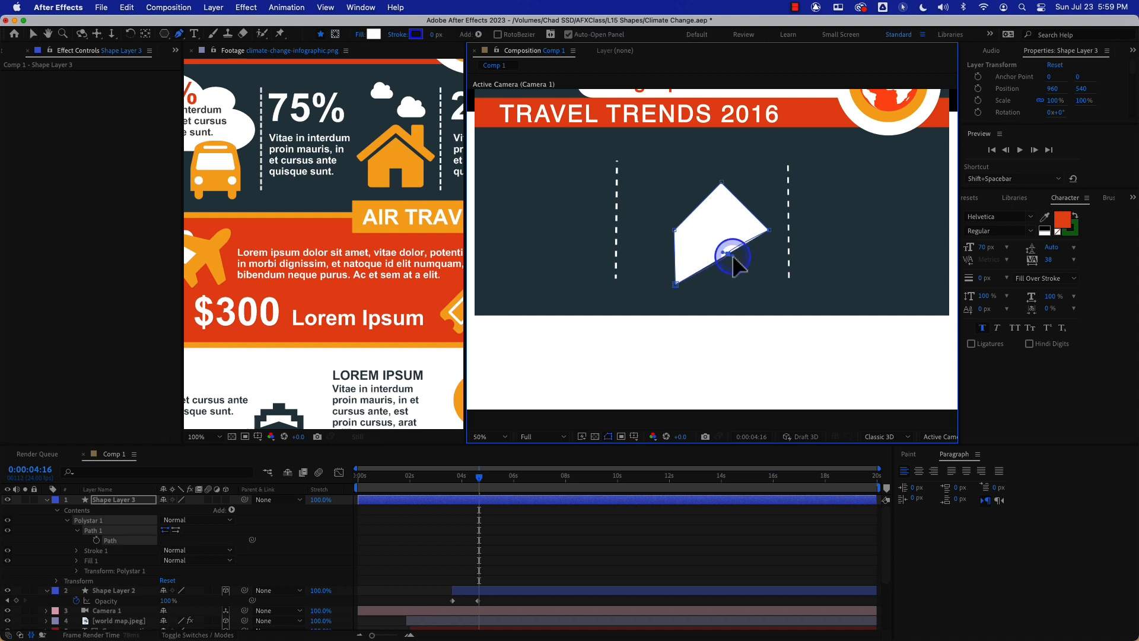
key("super+z")
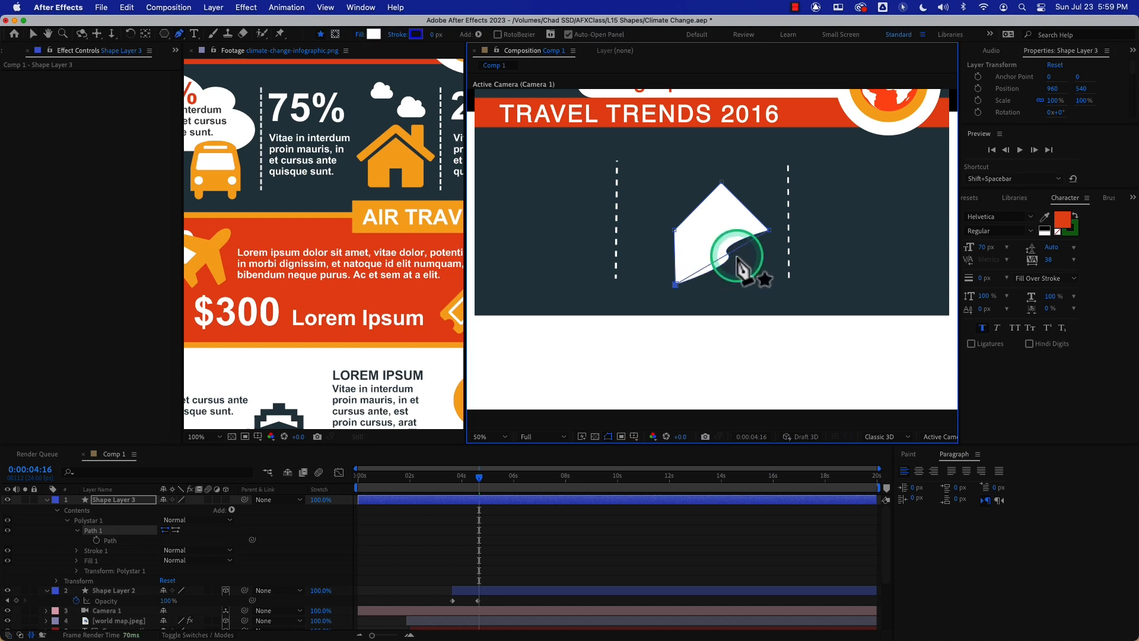
left_click(729, 253)
left_click_drag(729, 254, 739, 261)
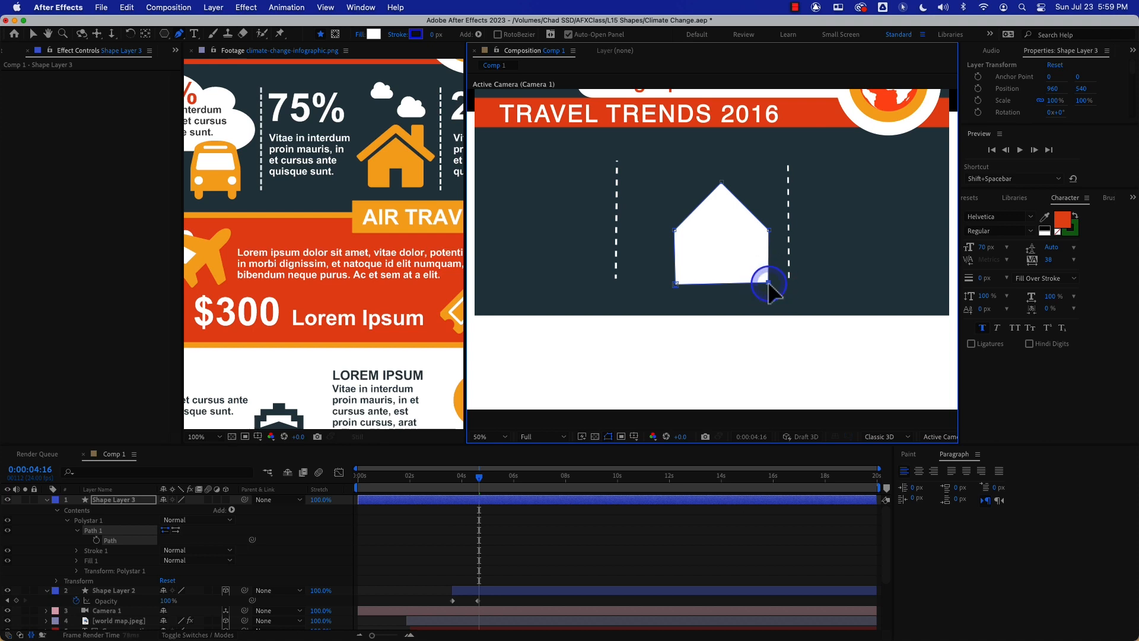
left_click(769, 284)
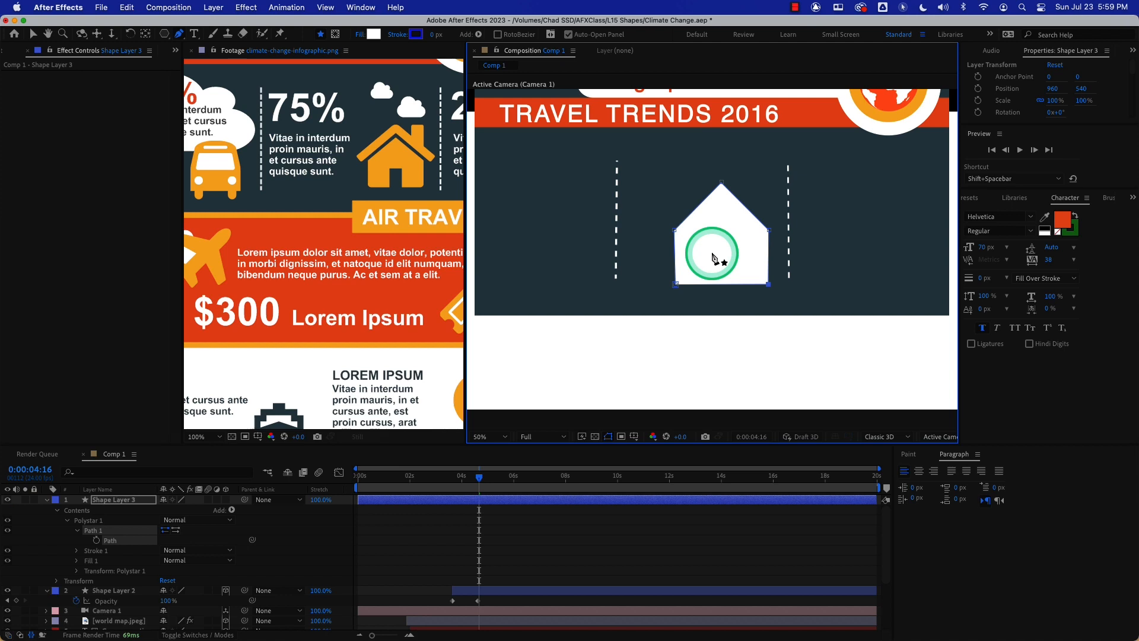
left_click(715, 252)
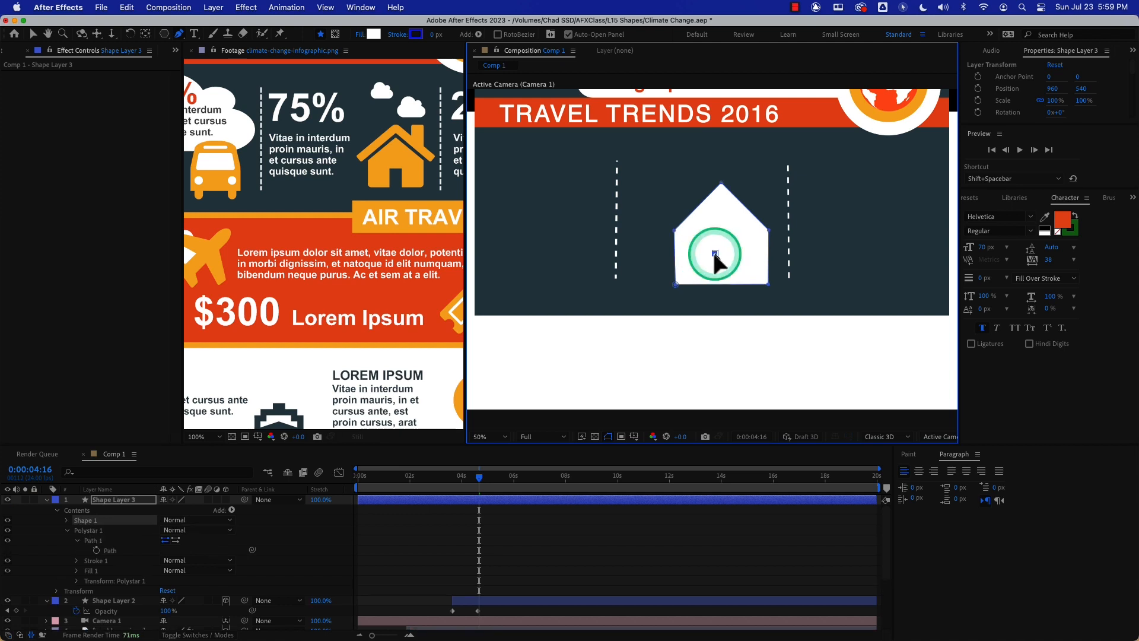
left_click(86, 520)
key("Delete")
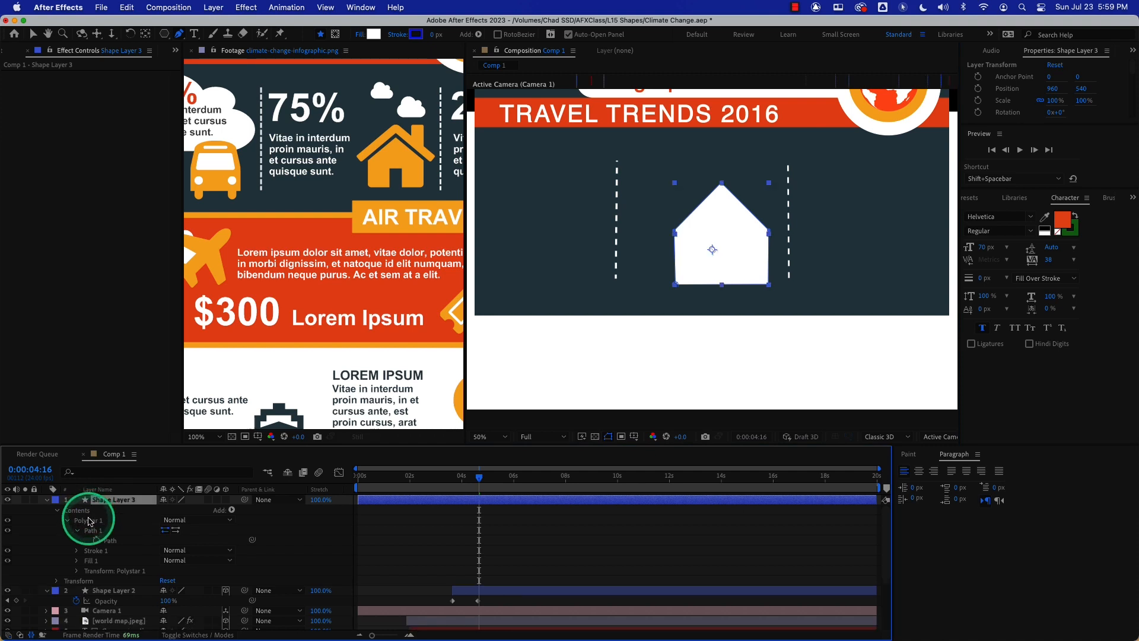
Try replacing the house shape with a three-point polygon higher up between the dividers, and undo the replacement
key("Delete")
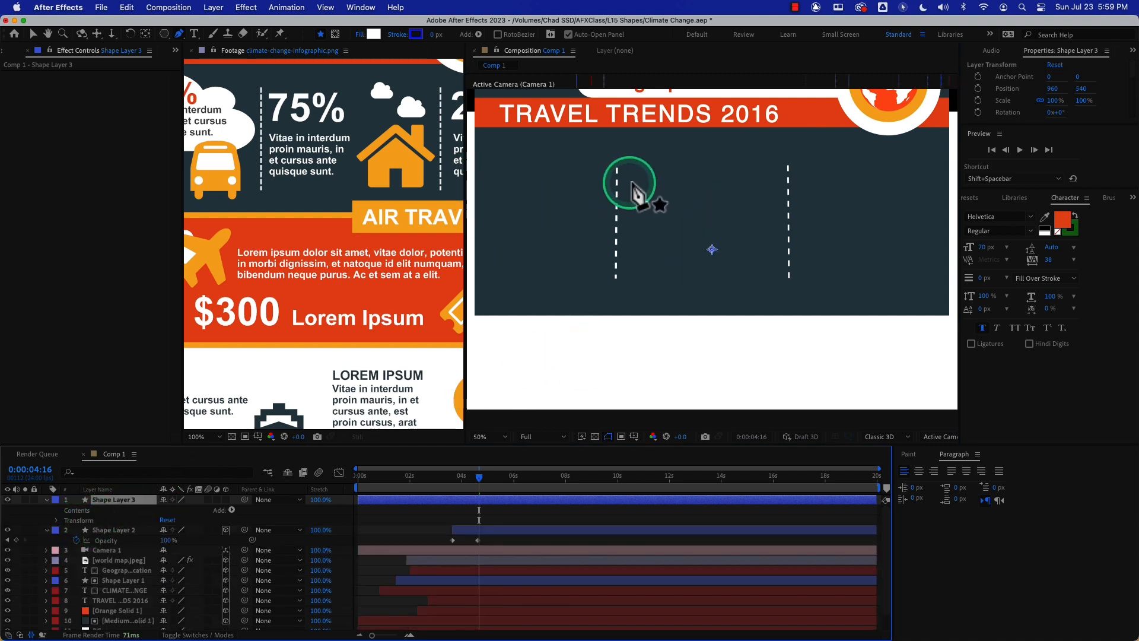
left_click(165, 34)
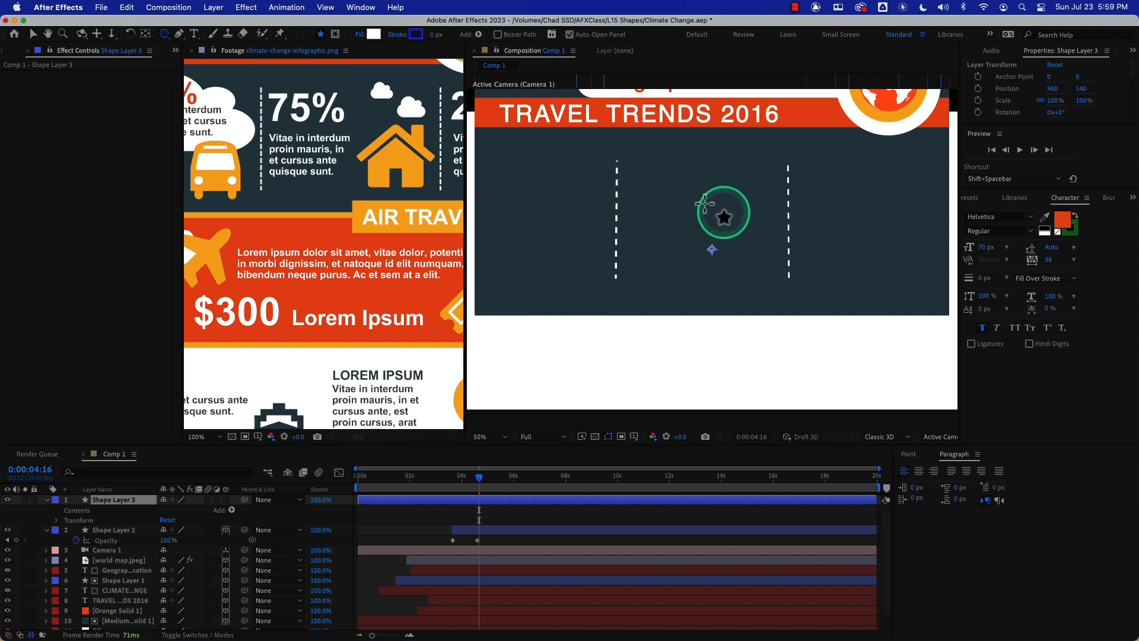
mouse_move(691, 198)
left_mouse_down()
mouse_move(721, 203)
mouse_move(724, 177)
mouse_move(686, 148)
left_mouse_up()
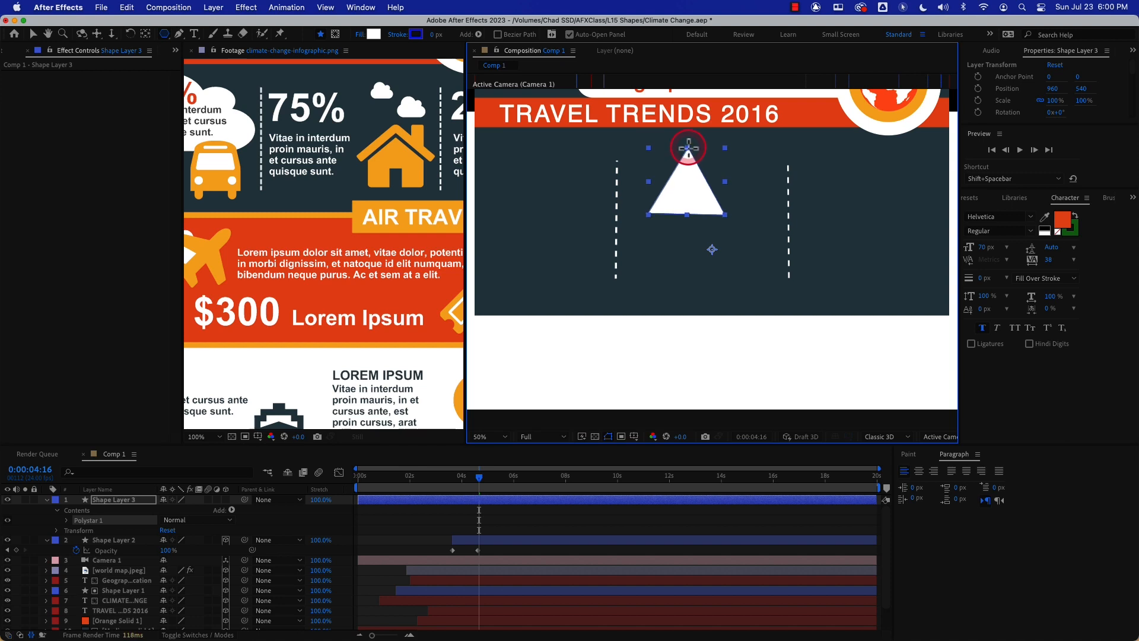
left_click_drag(687, 147, 687, 147)
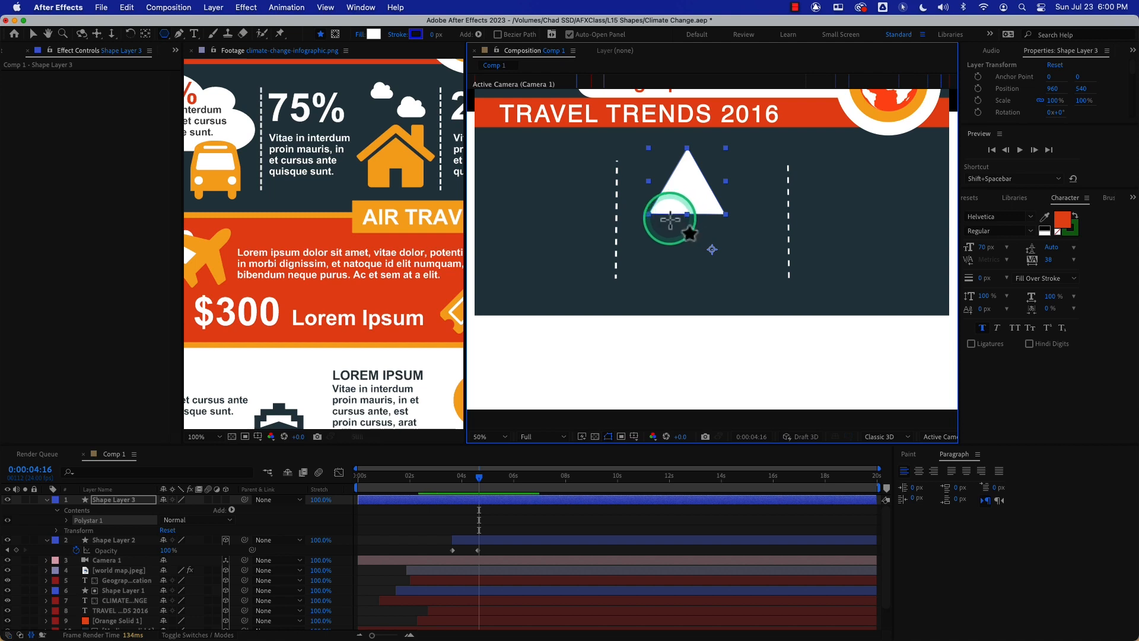
left_click(95, 525)
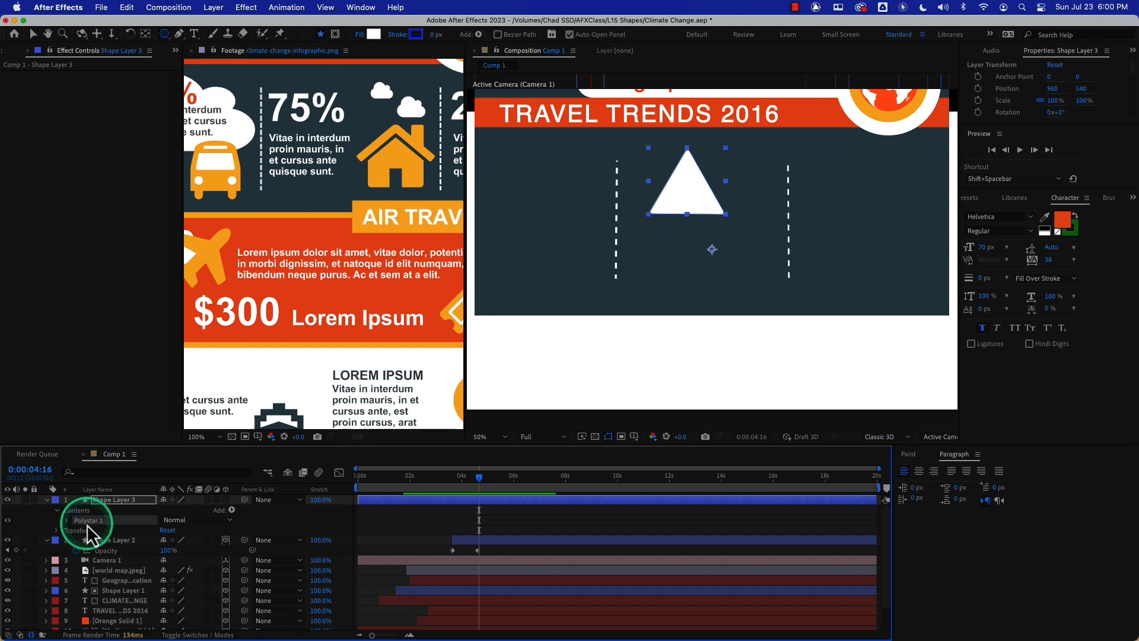
key("super+z")
key("super+z")
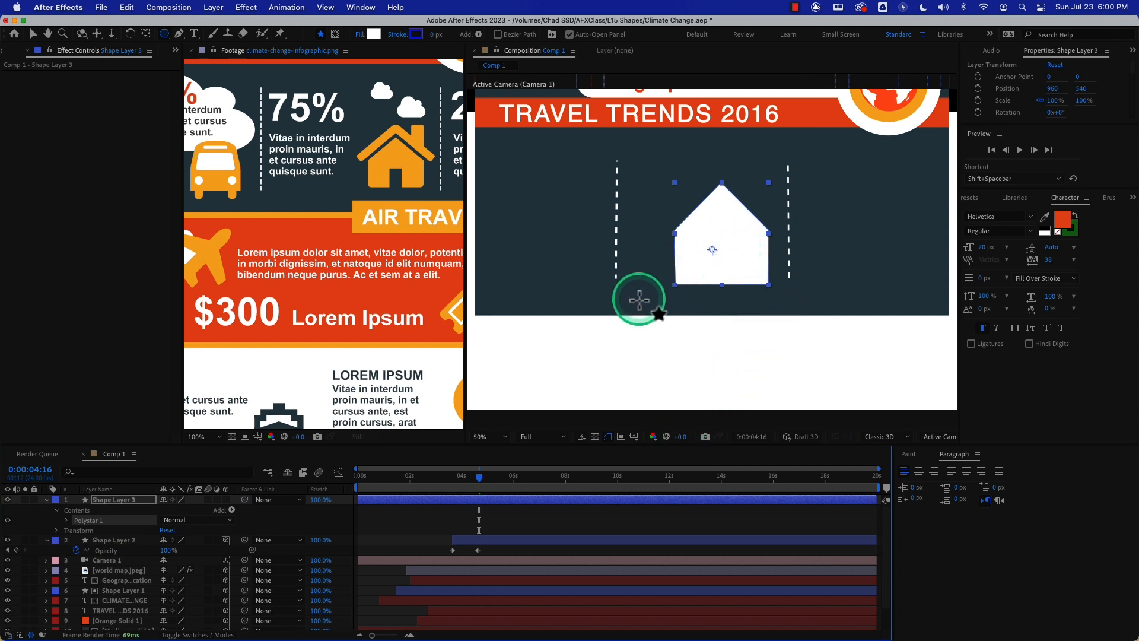
Hide the house shape Polystar 1, draw a second four-point polygon between the dividers in Shape Layer 3, and expand its contents
left_click(7, 520)
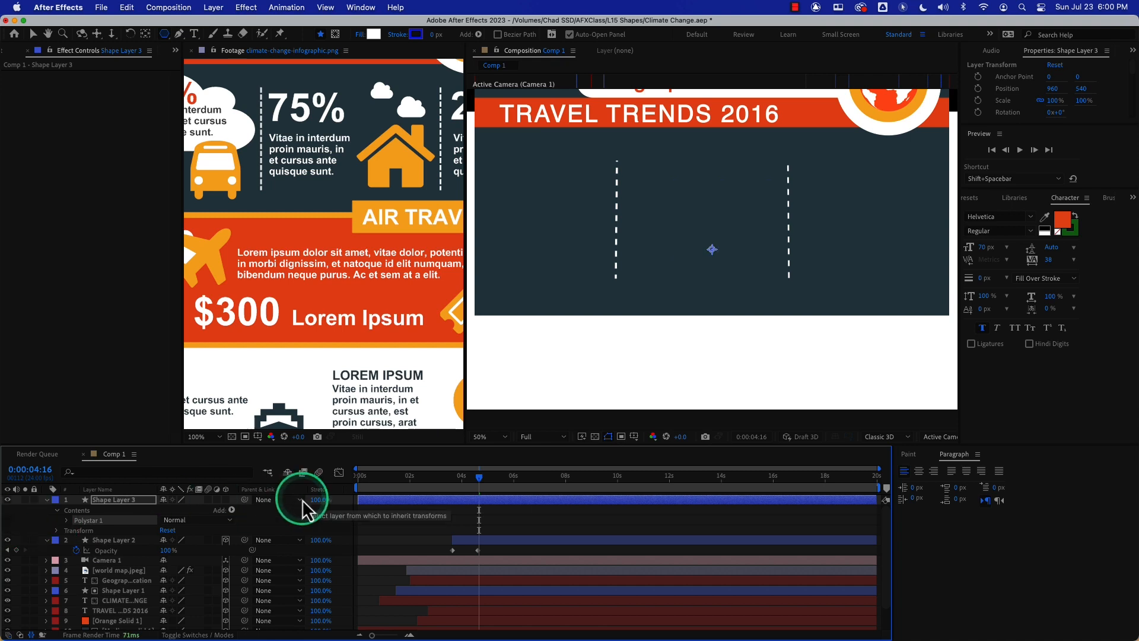
left_click(167, 38)
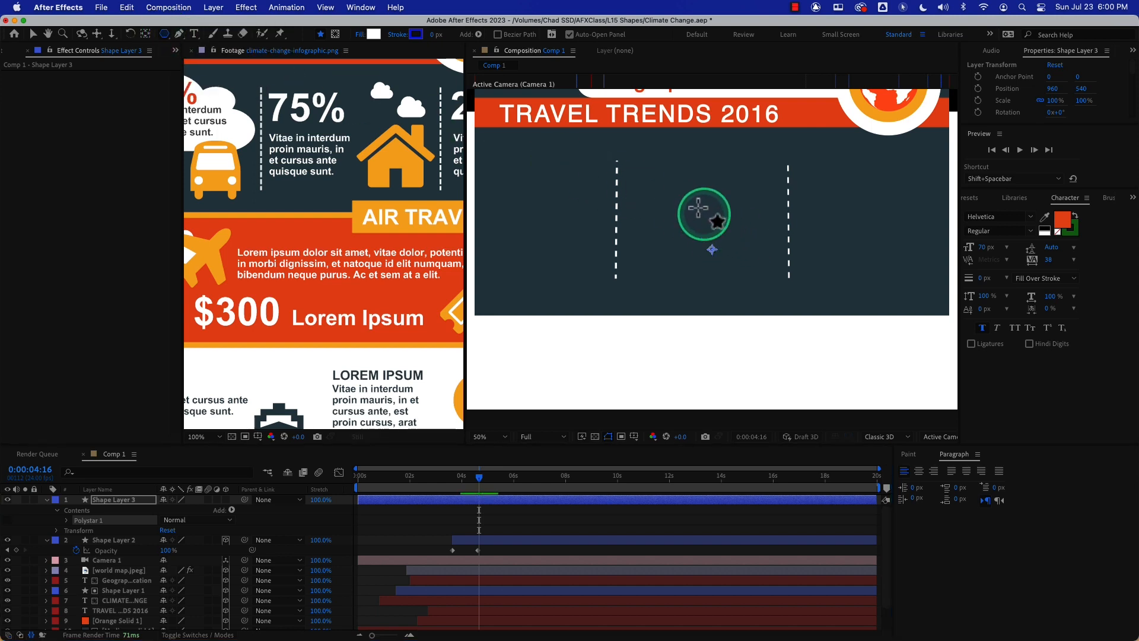
left_click_drag(705, 209, 710, 241)
key("Up")
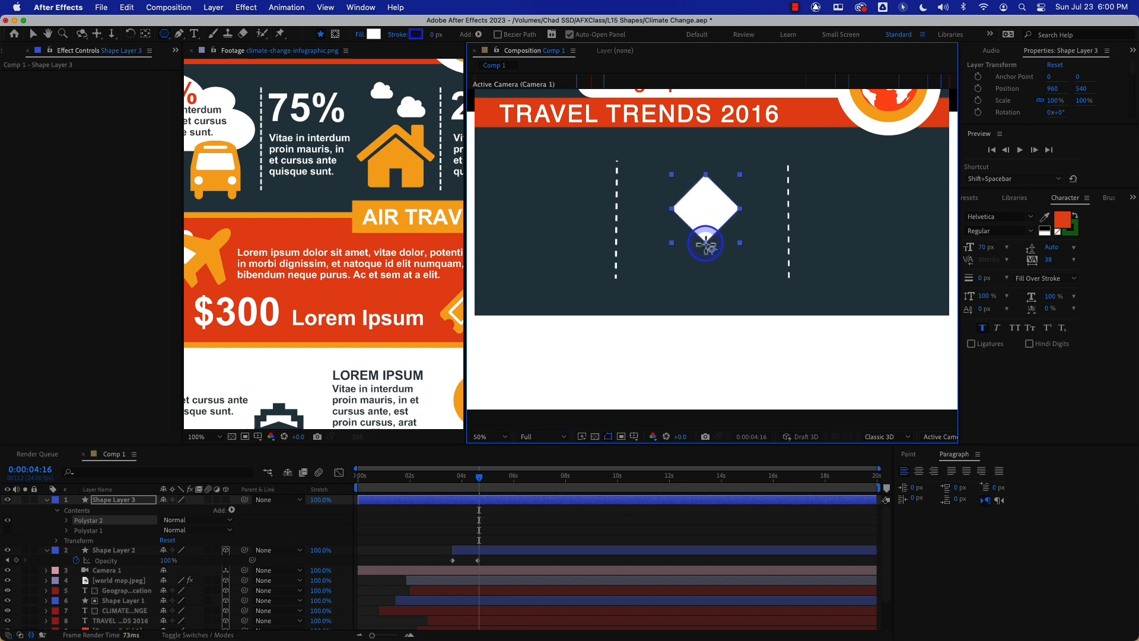
left_click_drag(706, 242, 707, 248)
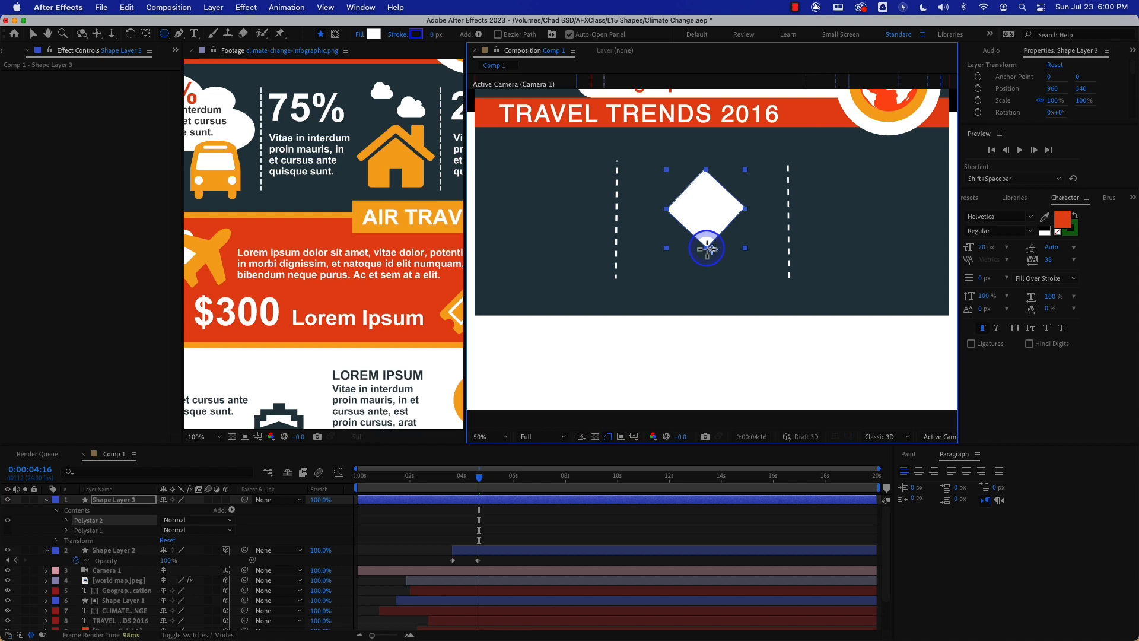
left_click_drag(707, 248, 709, 246)
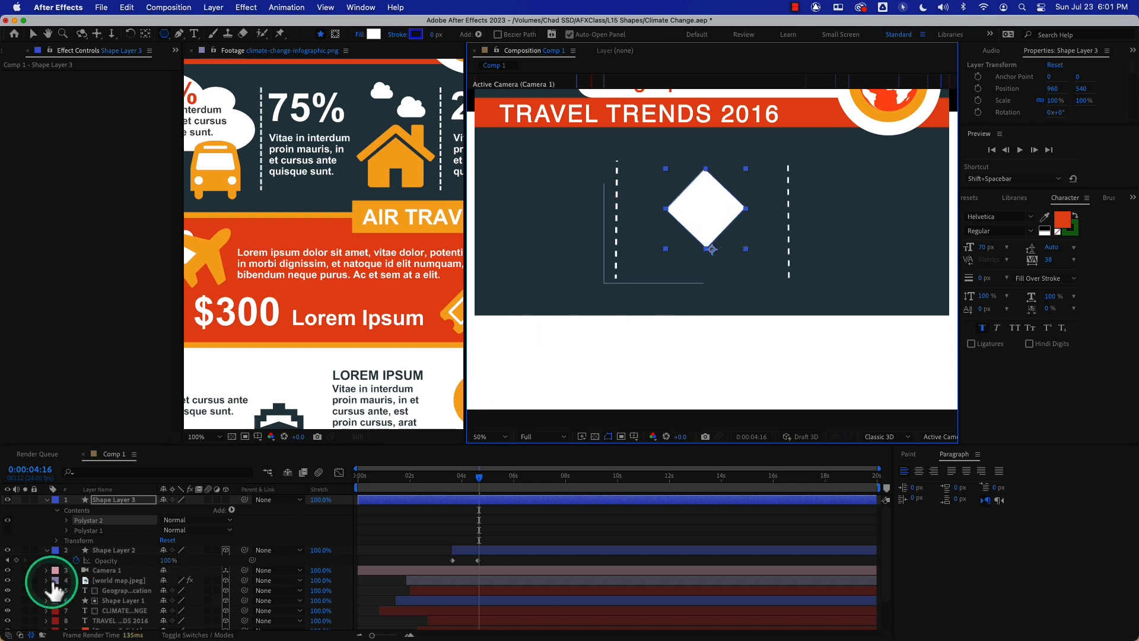
left_click(67, 521)
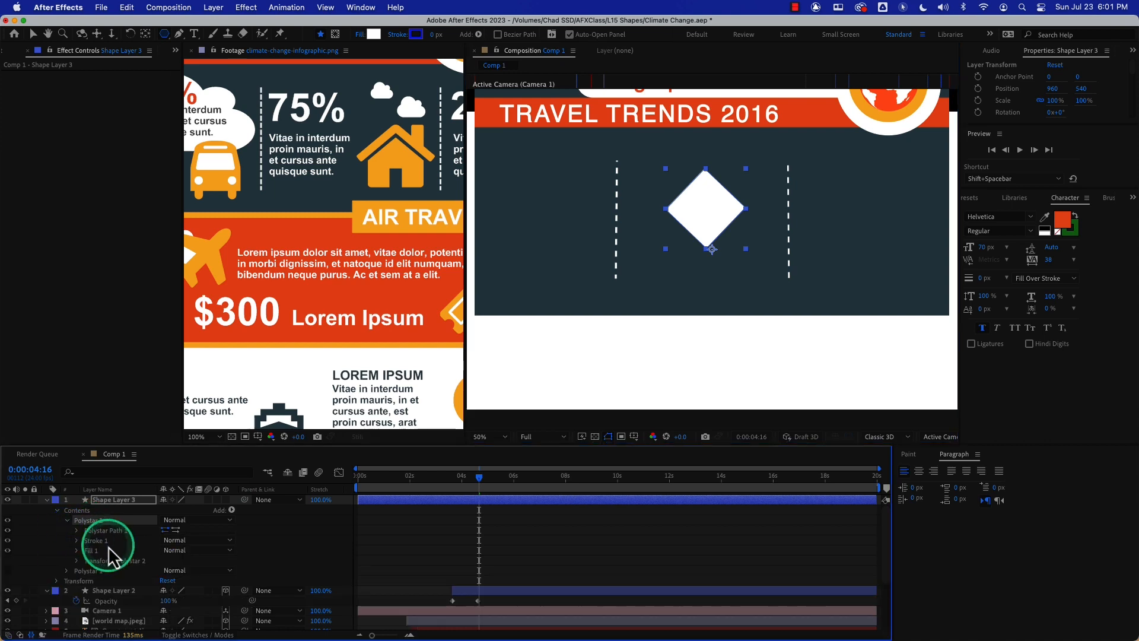
Enlarge the second diamond, Polystar 2, by setting its path's outer radius to 163.6
left_click(77, 531)
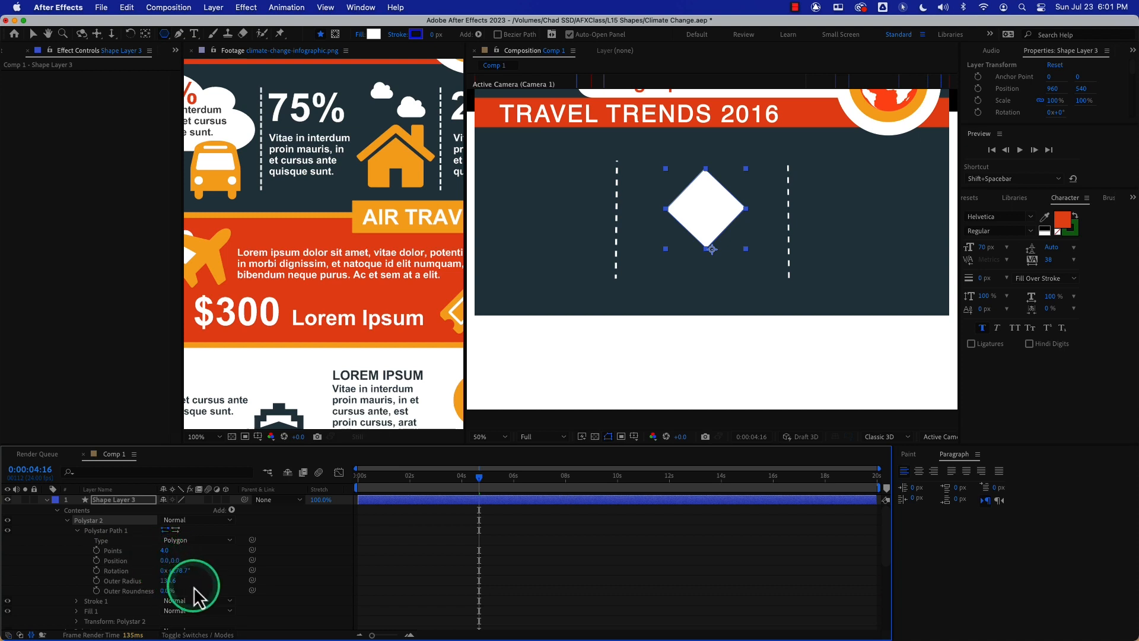
left_click_drag(170, 581, 185, 581)
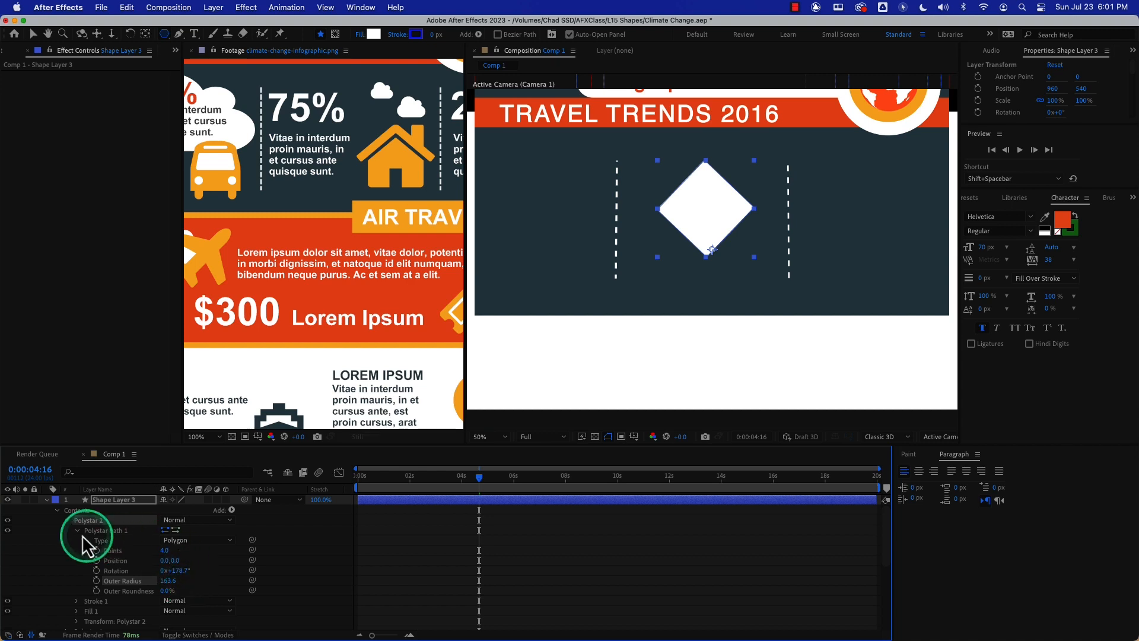
left_click(67, 521)
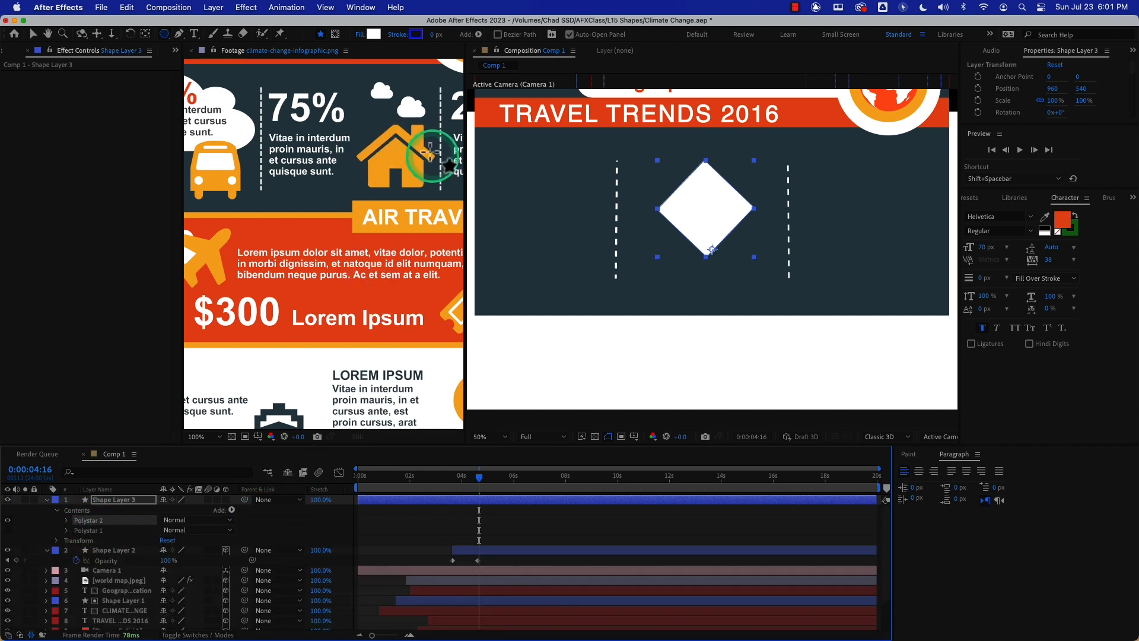
left_click(67, 520)
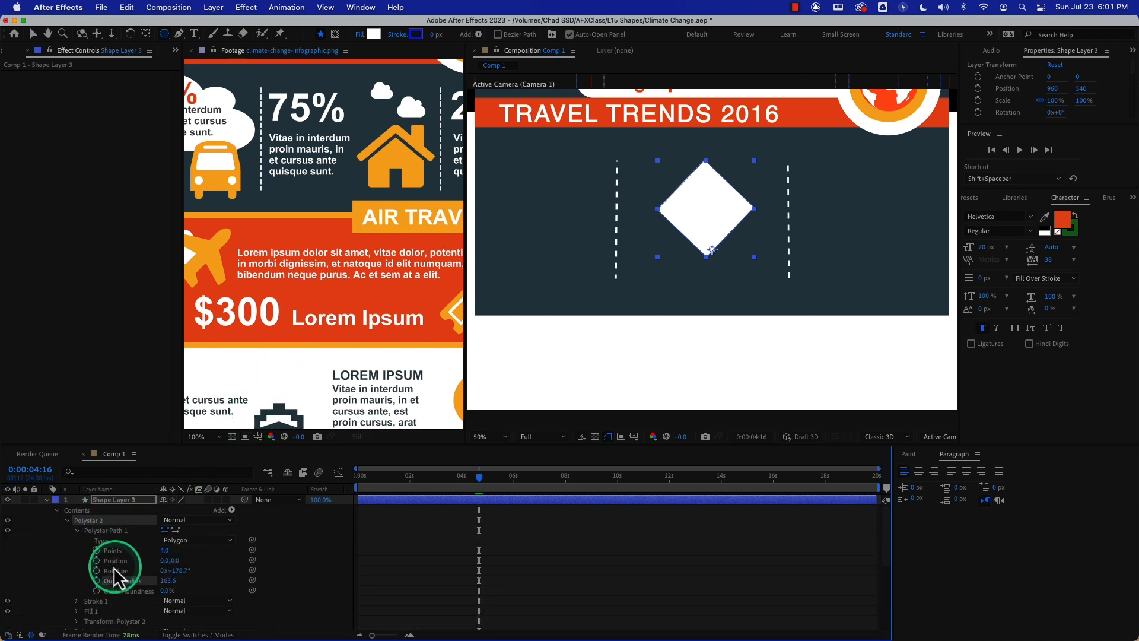
left_click(77, 530)
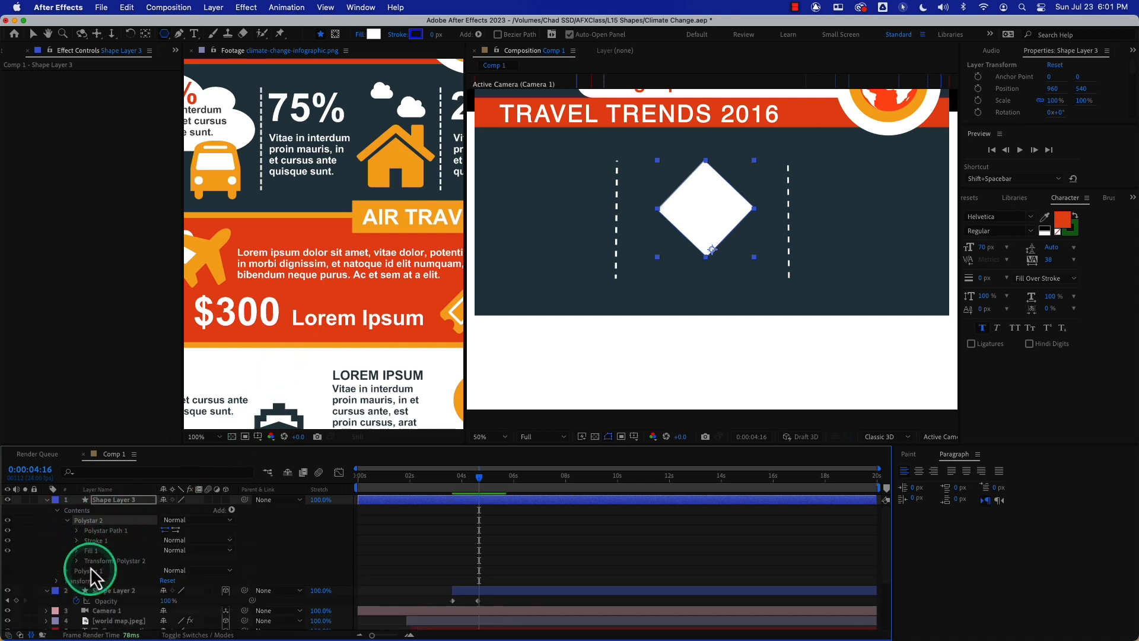
Delete Polystar 2's fill and give its stroke a white colour (FFFFFF) and a width of 24
left_click(91, 550)
key("Delete")
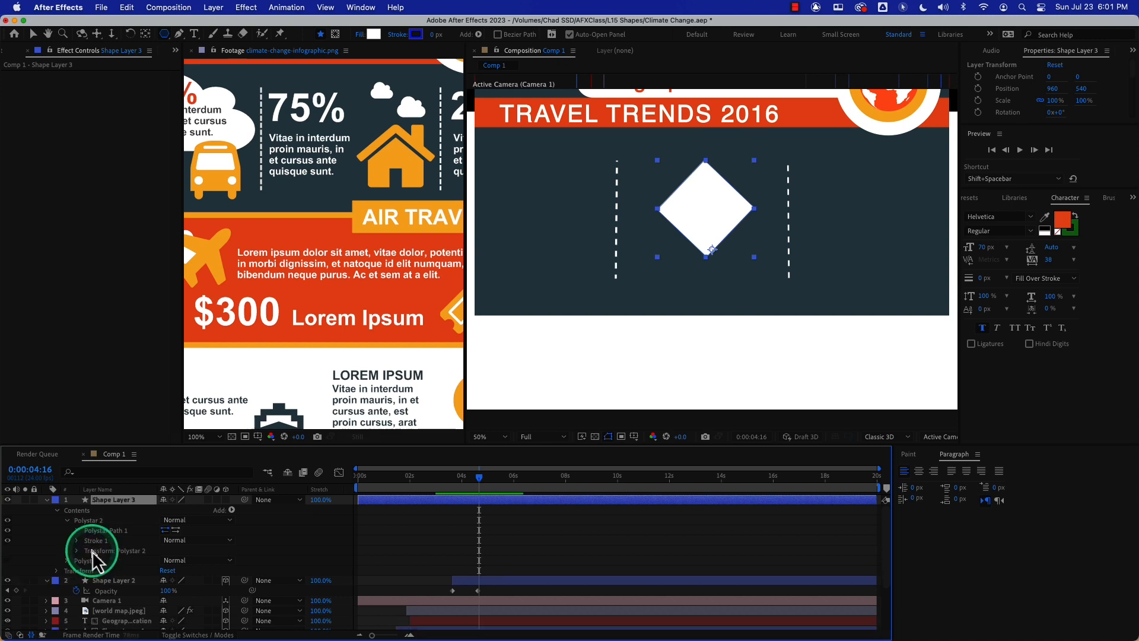
left_click(93, 542)
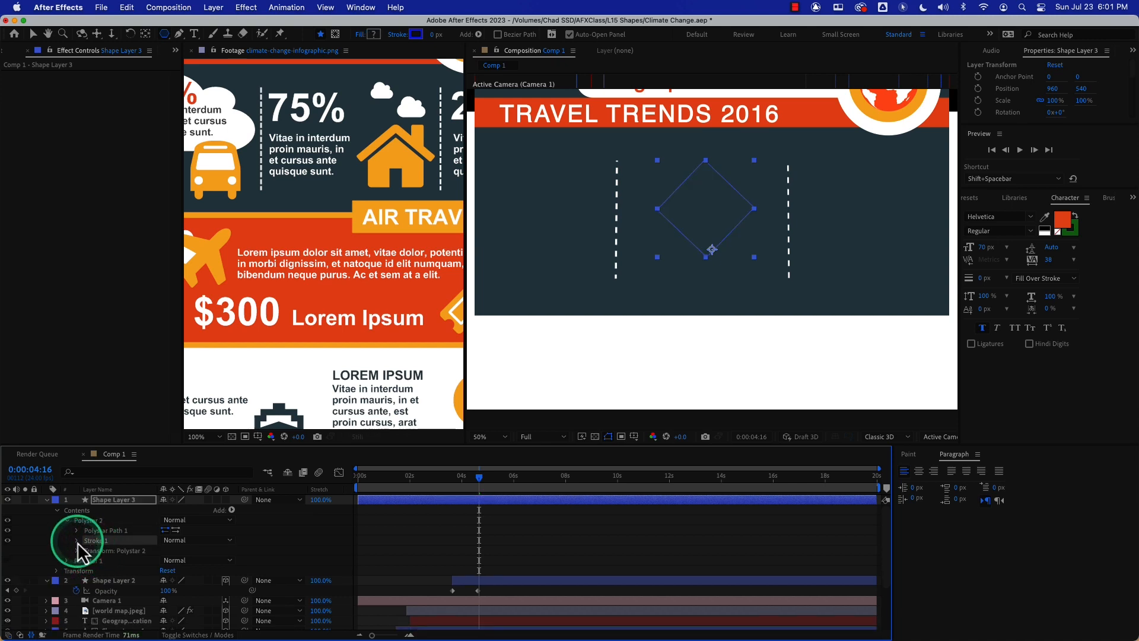
left_click(77, 541)
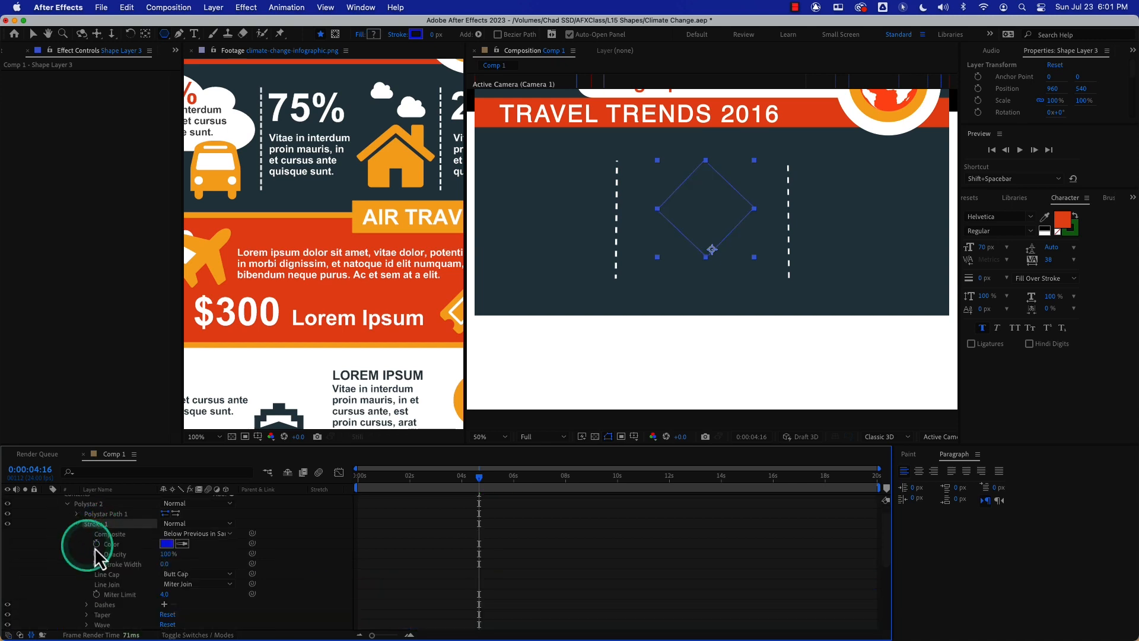
left_click(167, 544)
left_click_drag(534, 286, 483, 190)
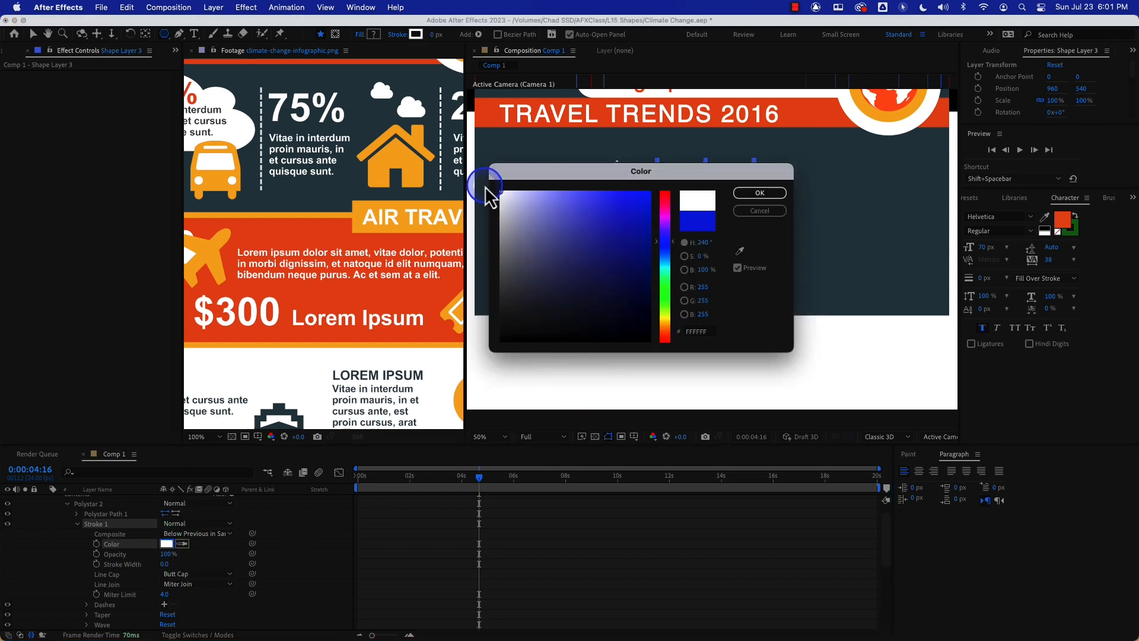
left_click(760, 193)
left_click_drag(162, 564, 177, 566)
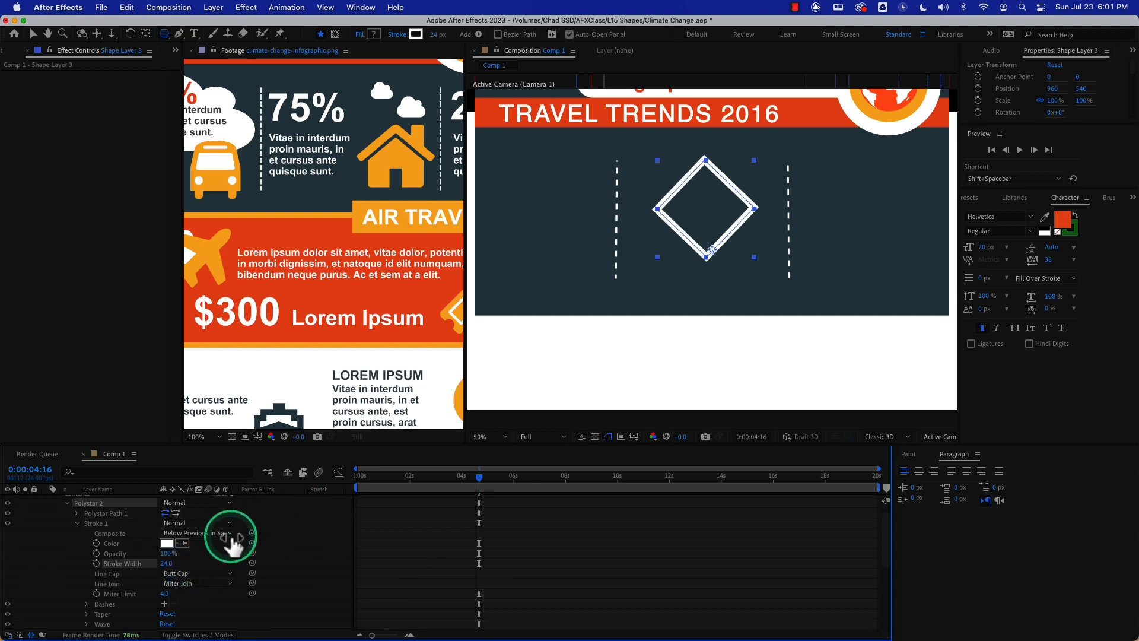
Add Trim Paths to Polystar 2 and reduce its End value to about 49%, leaving half of the diamond outline
scroll(233, 538, "up", 1)
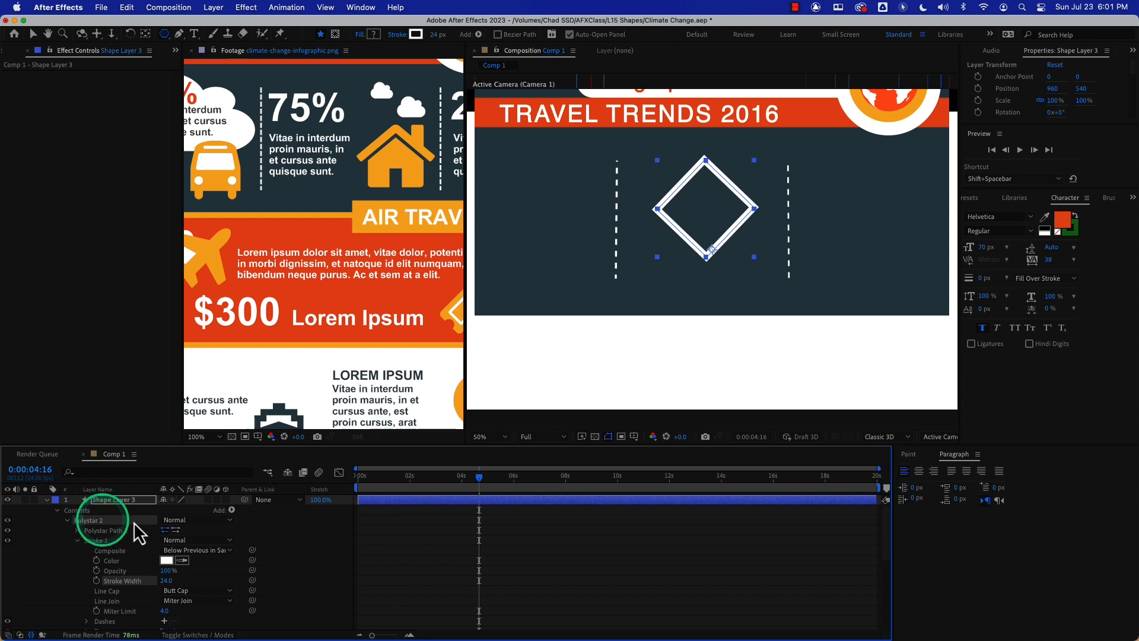
left_click(230, 511)
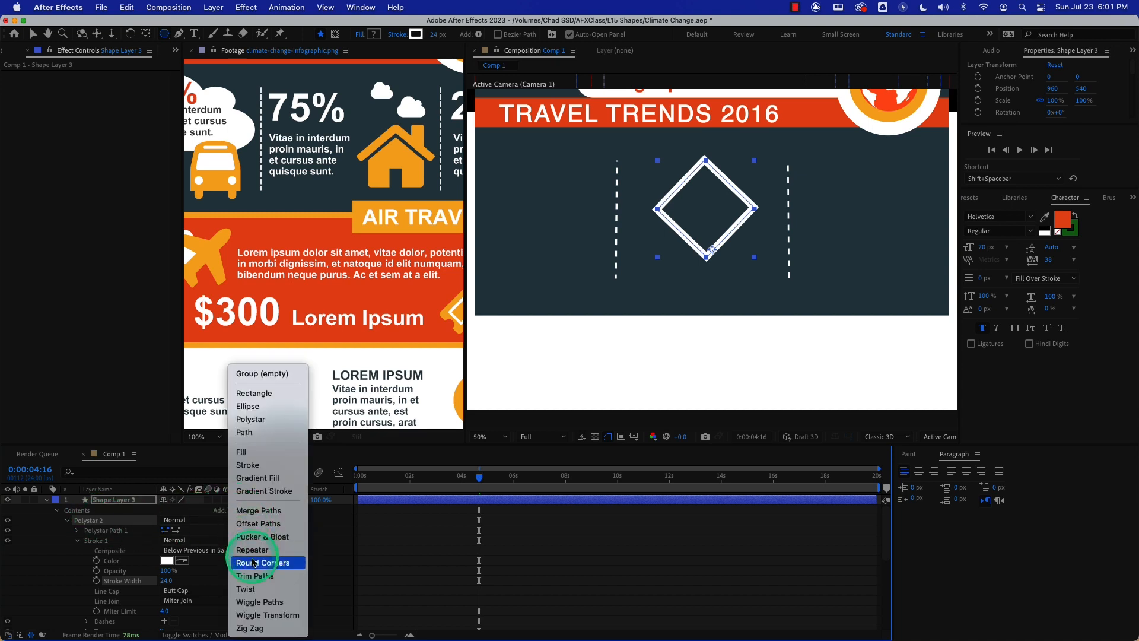
left_click(254, 577)
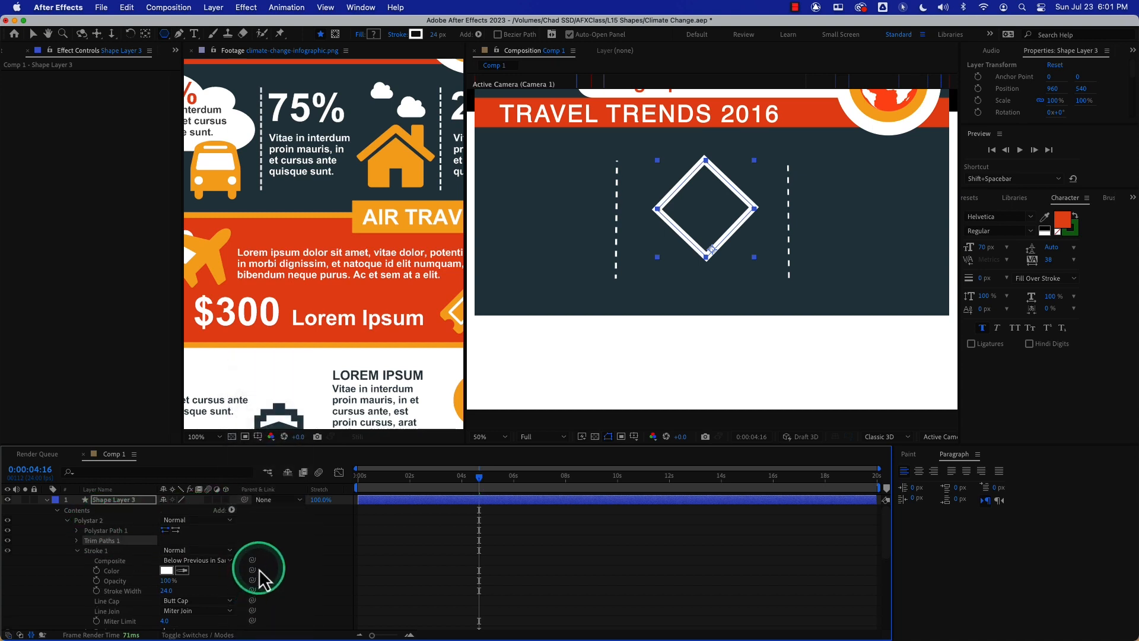
left_click(77, 541)
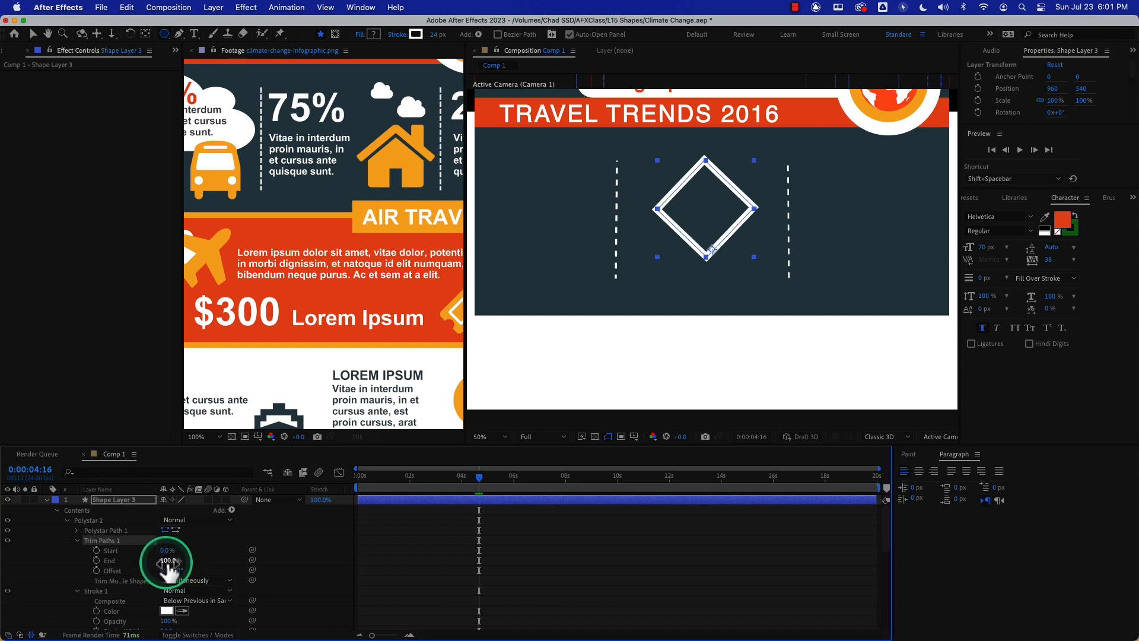
left_click_drag(172, 568, 151, 563)
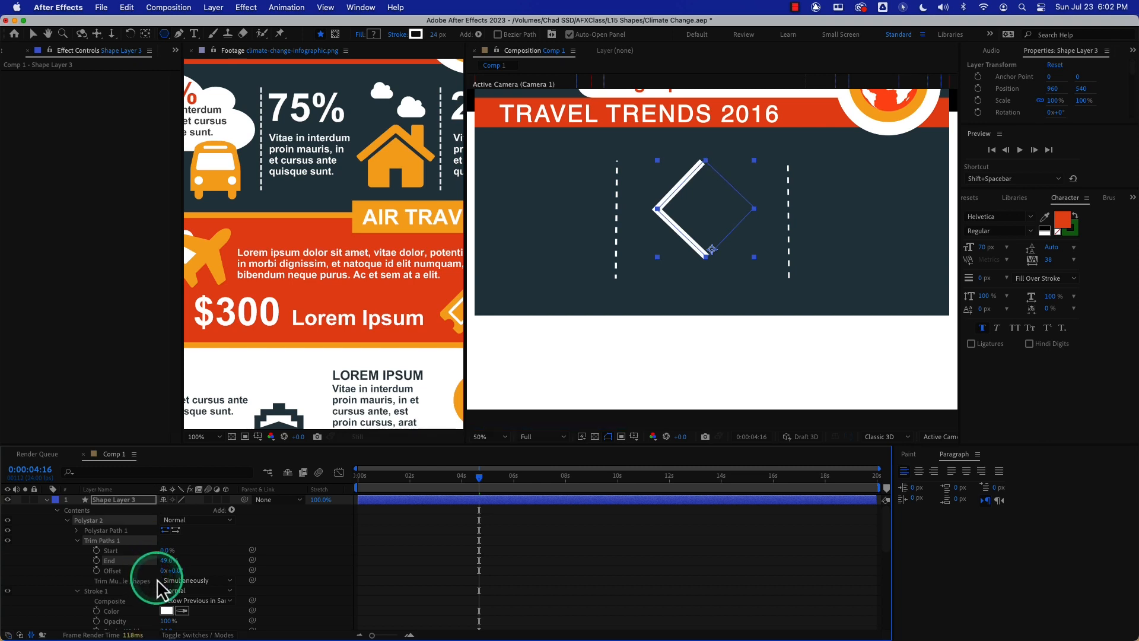
Set the diamond's Trim Paths offset to 90° and its end to 50% to leave an upward-pointing roof outline
left_click_drag(181, 572, 238, 579)
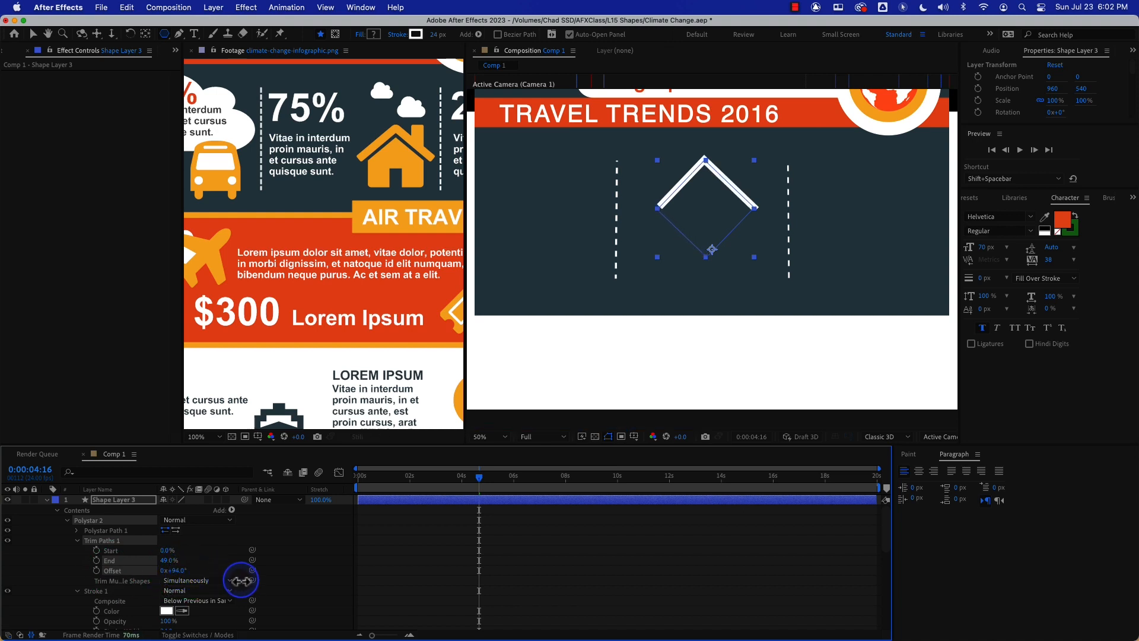
left_click(177, 571)
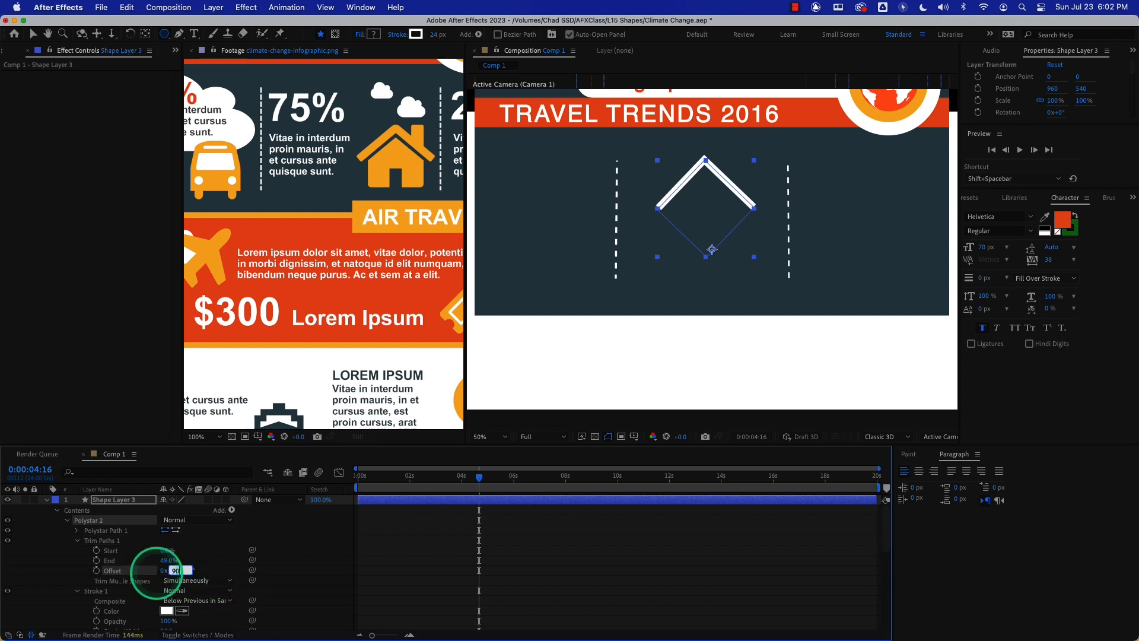
left_click(171, 560)
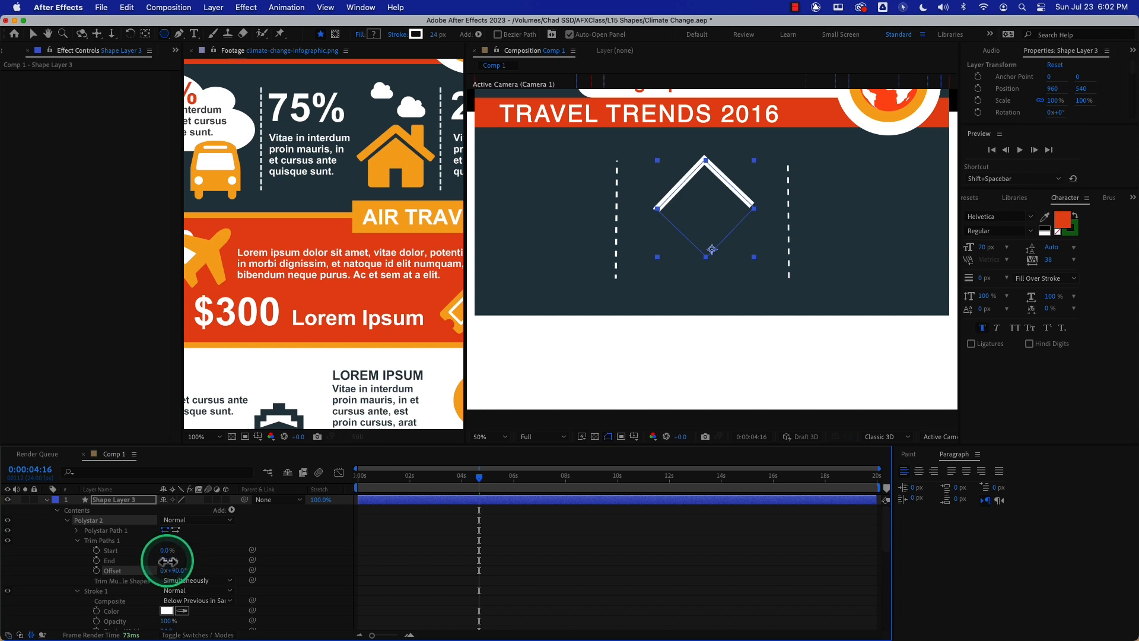
type("50")
key("Return")
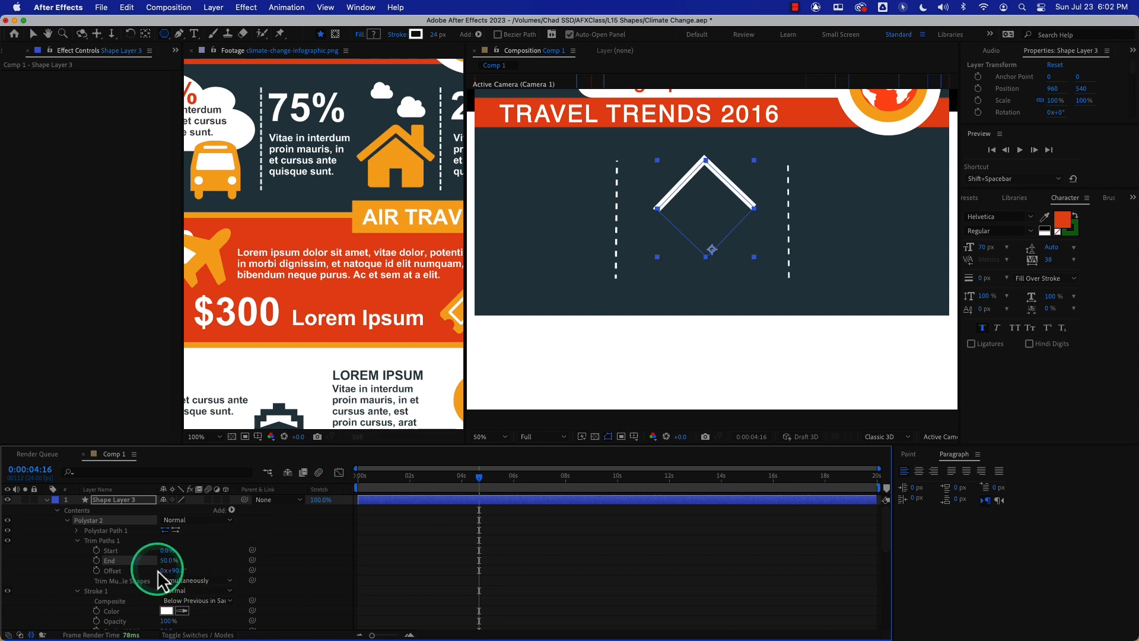
Try a Bevel Join on the roof outline's stroke, and set its line join to Round Join
scroll(157, 578, "down", 5)
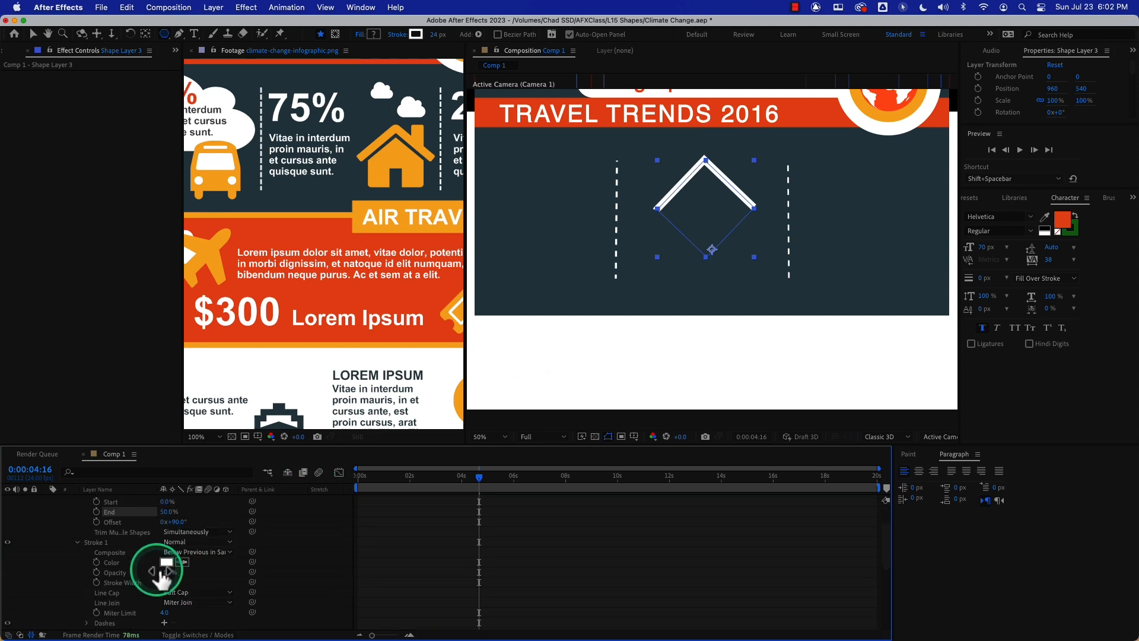
left_click(192, 602)
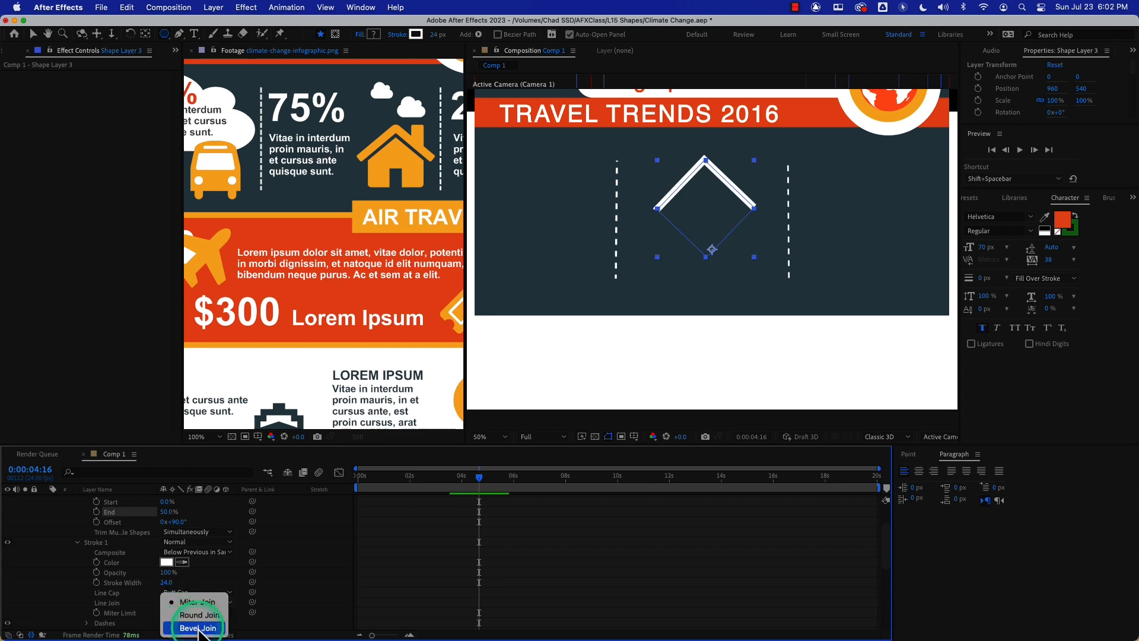
left_click(198, 628)
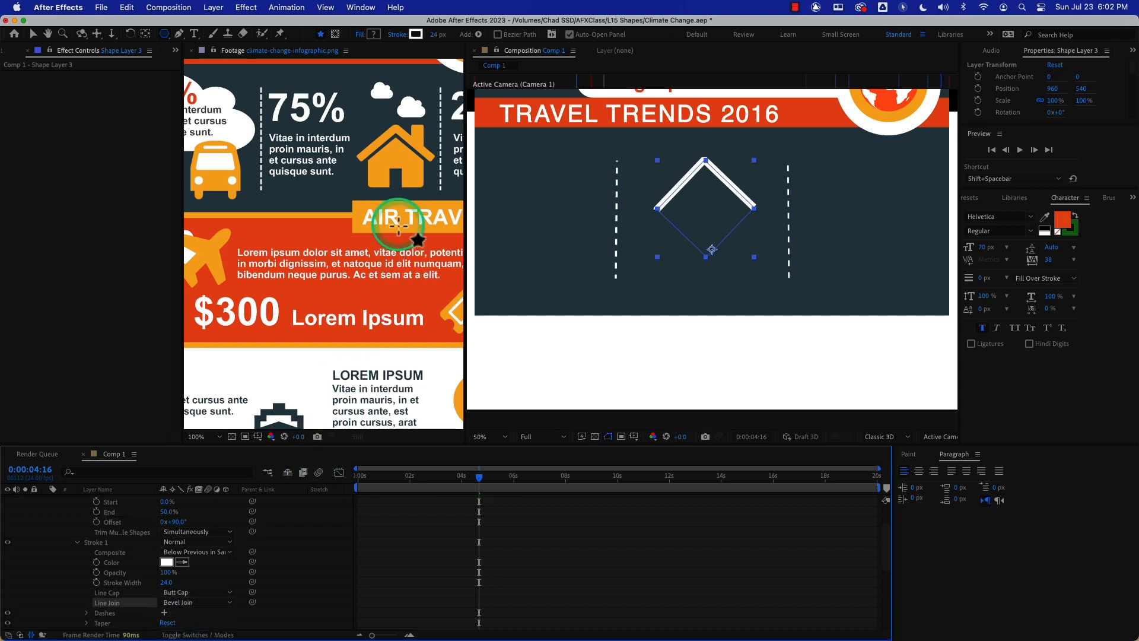
left_click(198, 601)
left_click(200, 615)
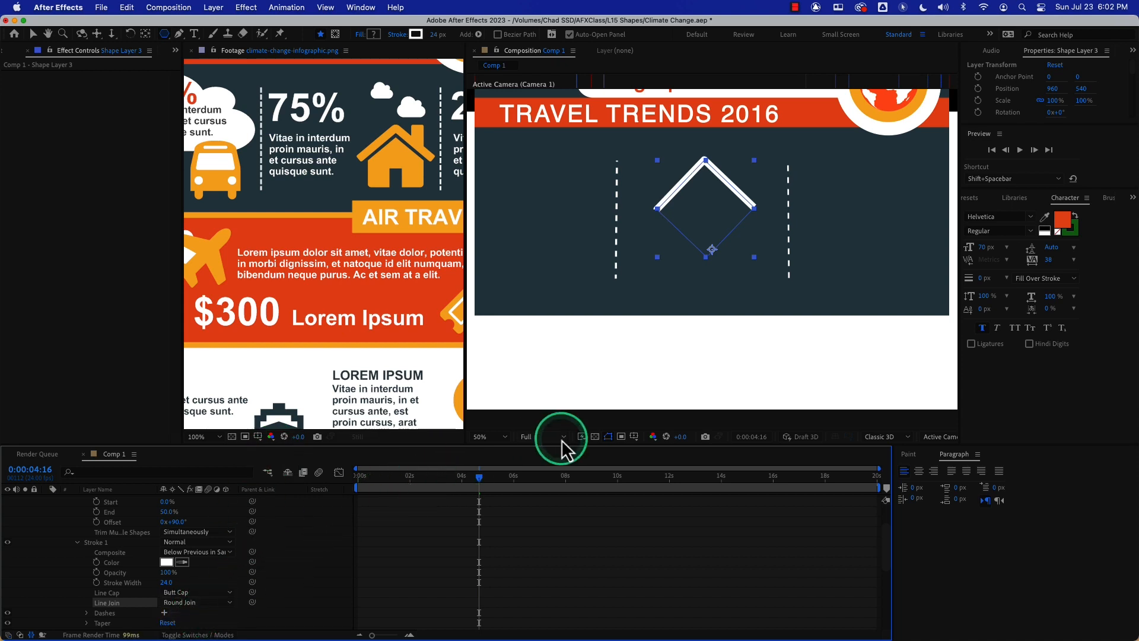
left_click(77, 542)
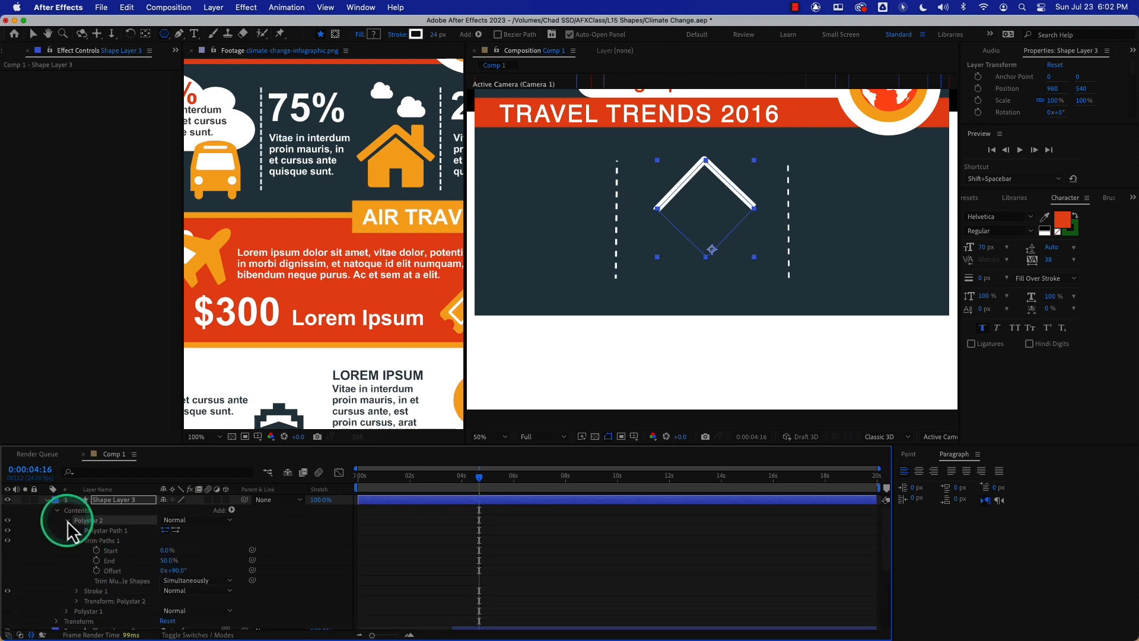
left_click(68, 521)
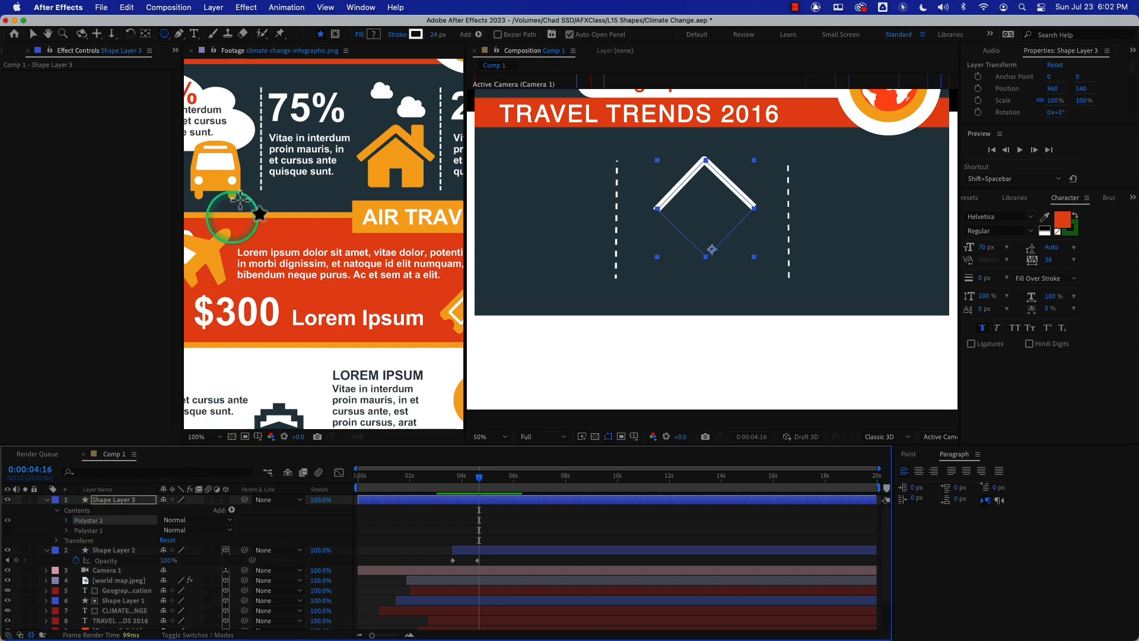
Draw a rectangle about 336 by 326 px over the diamond in Shape Layer 3 with the Rounded Rectangle tool, reducing its corners to square
left_click(165, 34)
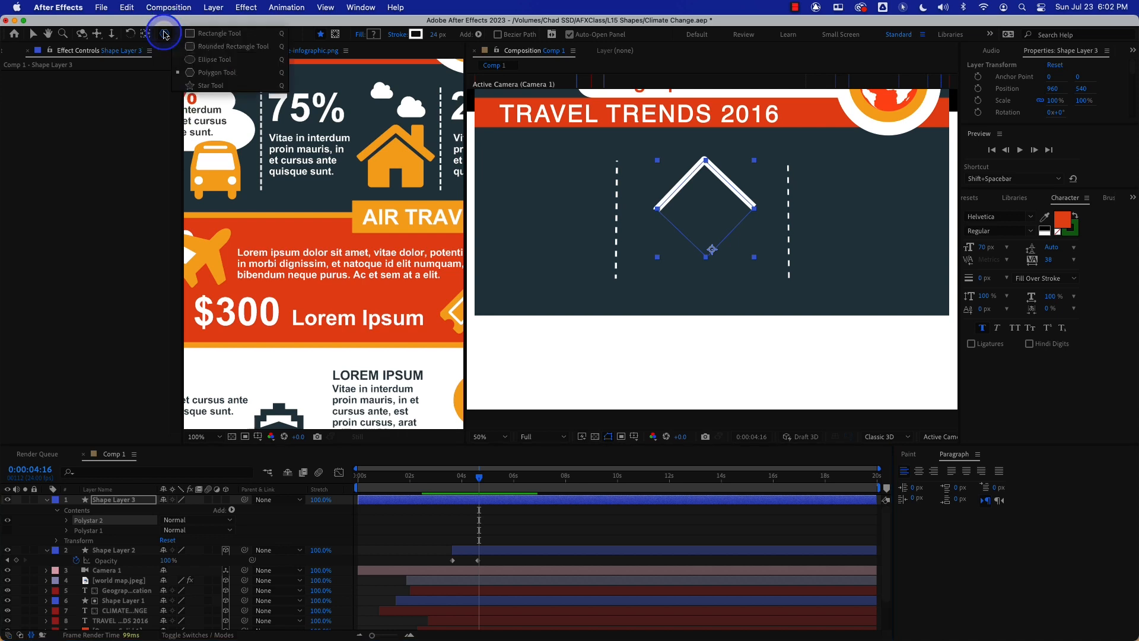
left_click(210, 46)
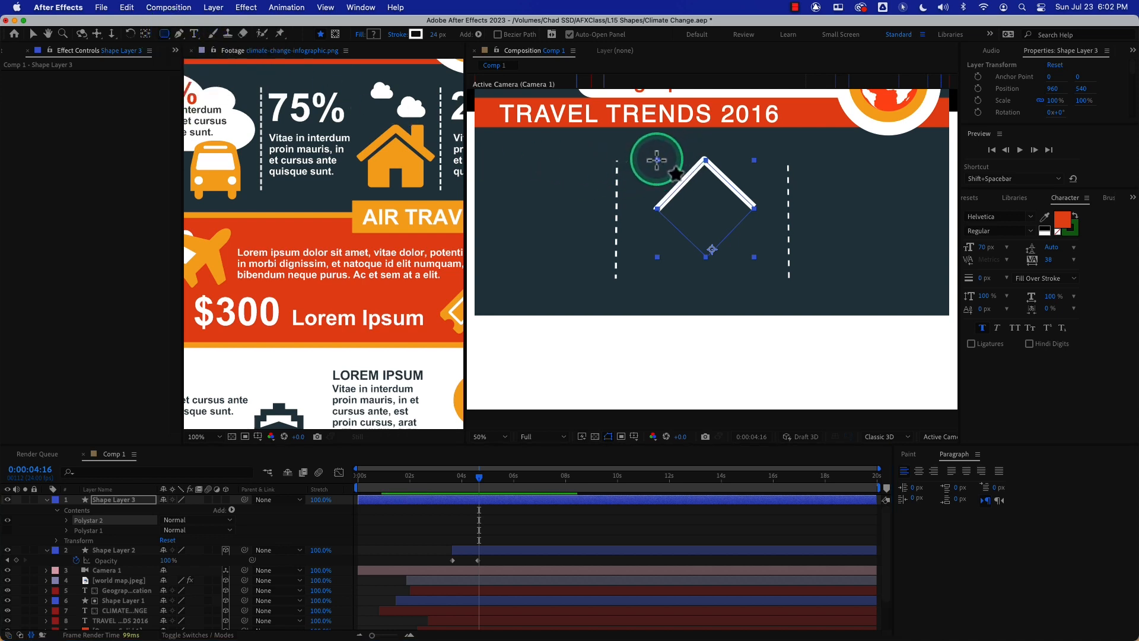
left_click_drag(656, 159, 755, 256)
key("Down")
key("Down")
key("Down")
key("Down")
key("Down")
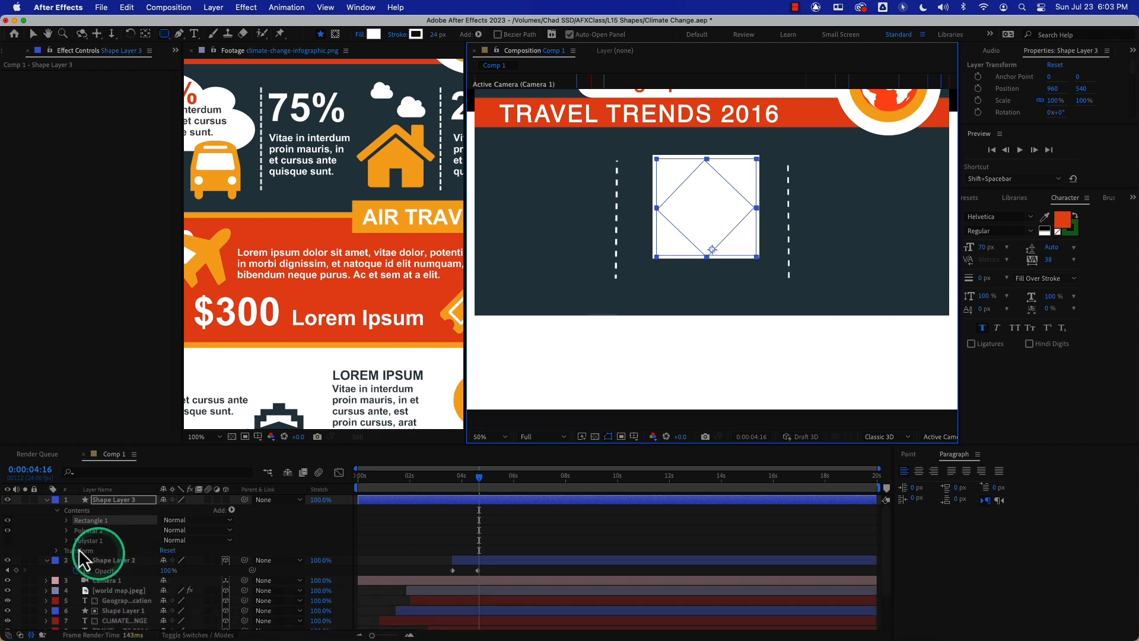
Delete the new rectangle's stroke and set its corner roundness to 24
left_click(68, 520)
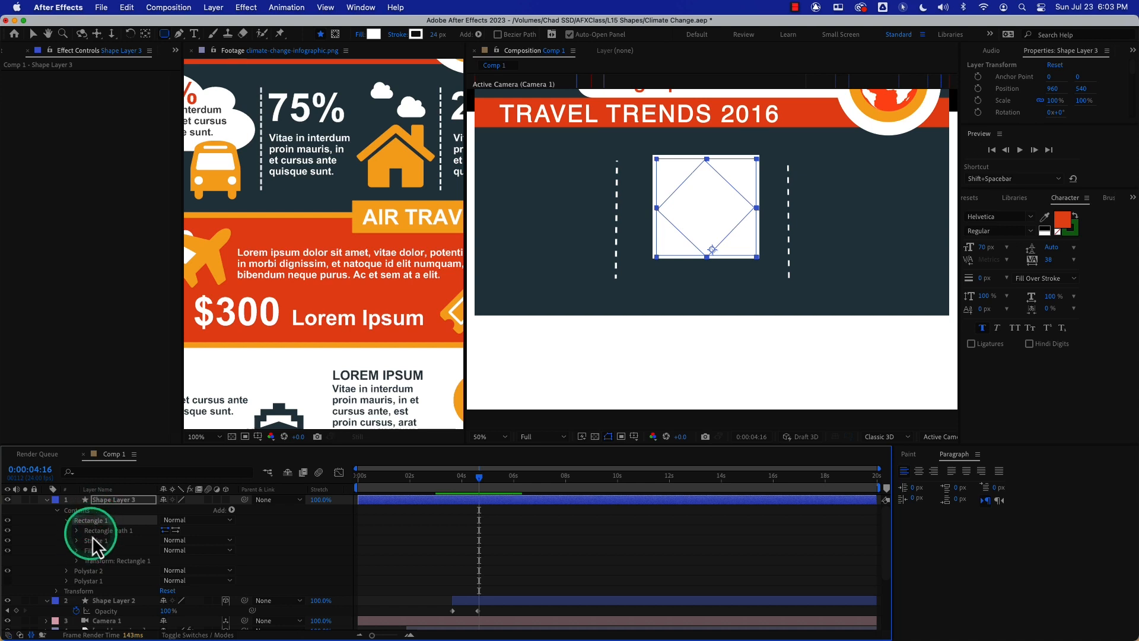
left_click(95, 542)
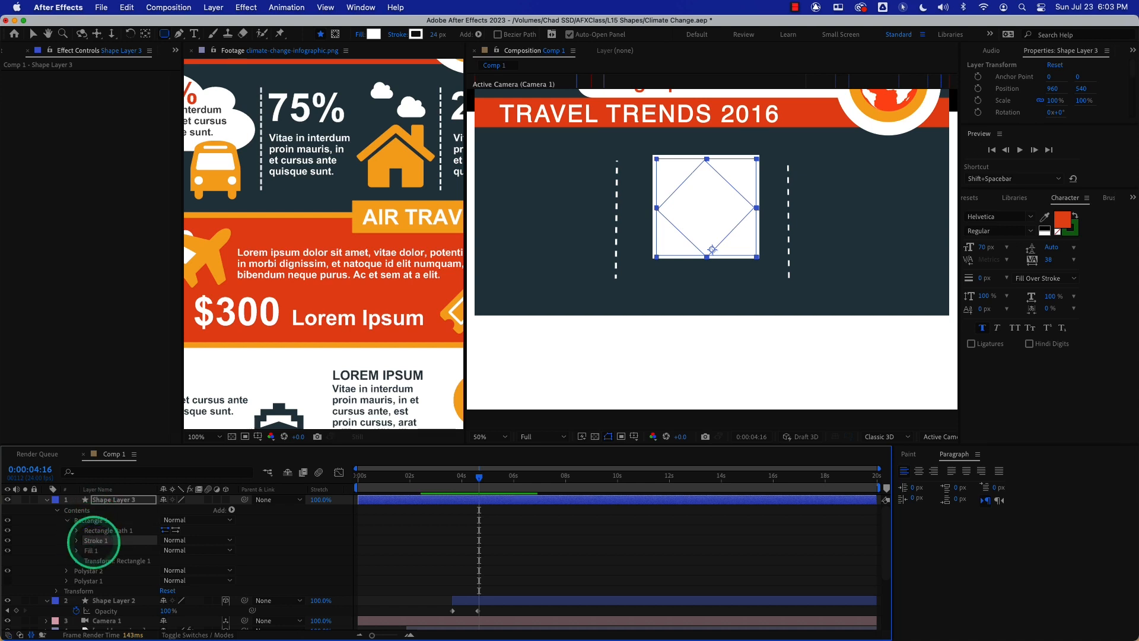
key("Delete")
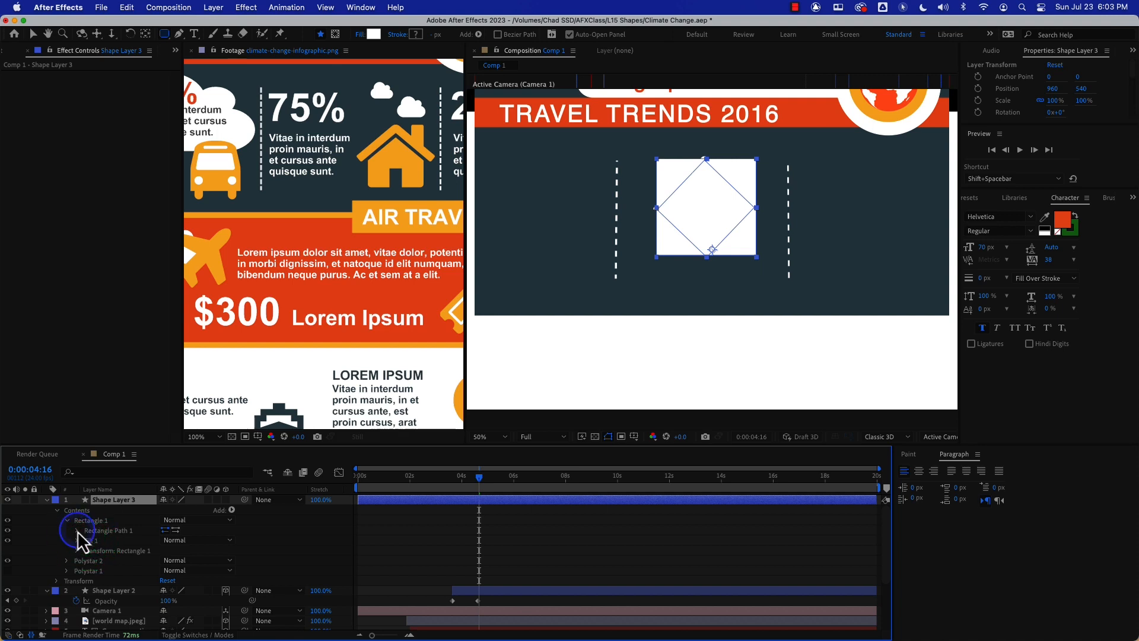
left_click(77, 530)
left_click_drag(166, 563, 175, 560)
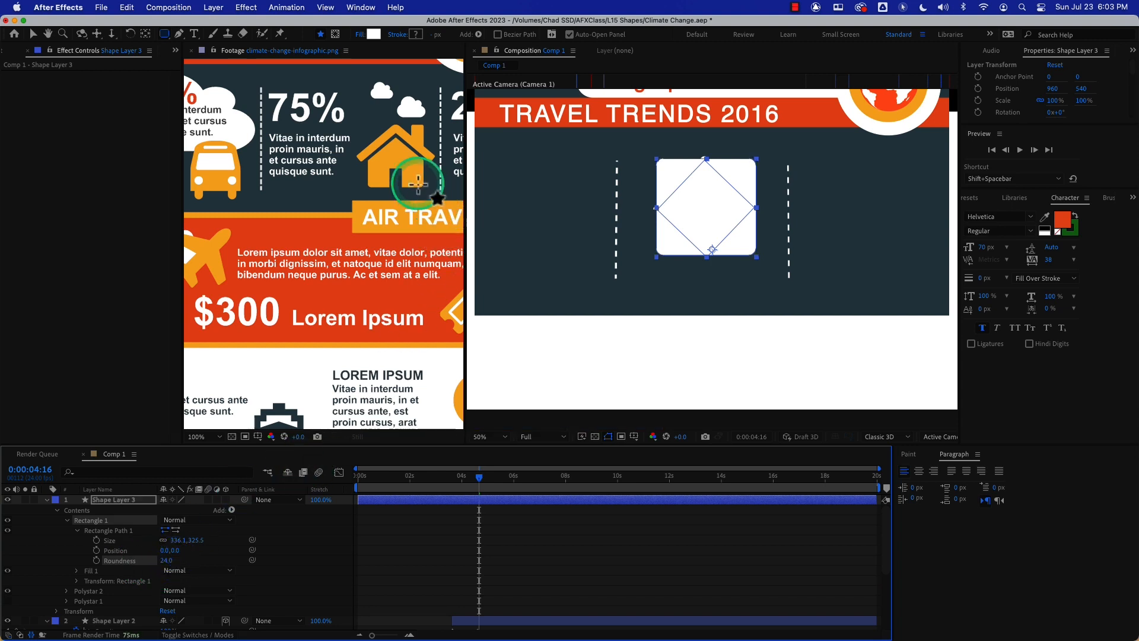
Rename the Polystar 2 shape as Roof and the Rectangle 1 shape as Top Floor
left_click(92, 592)
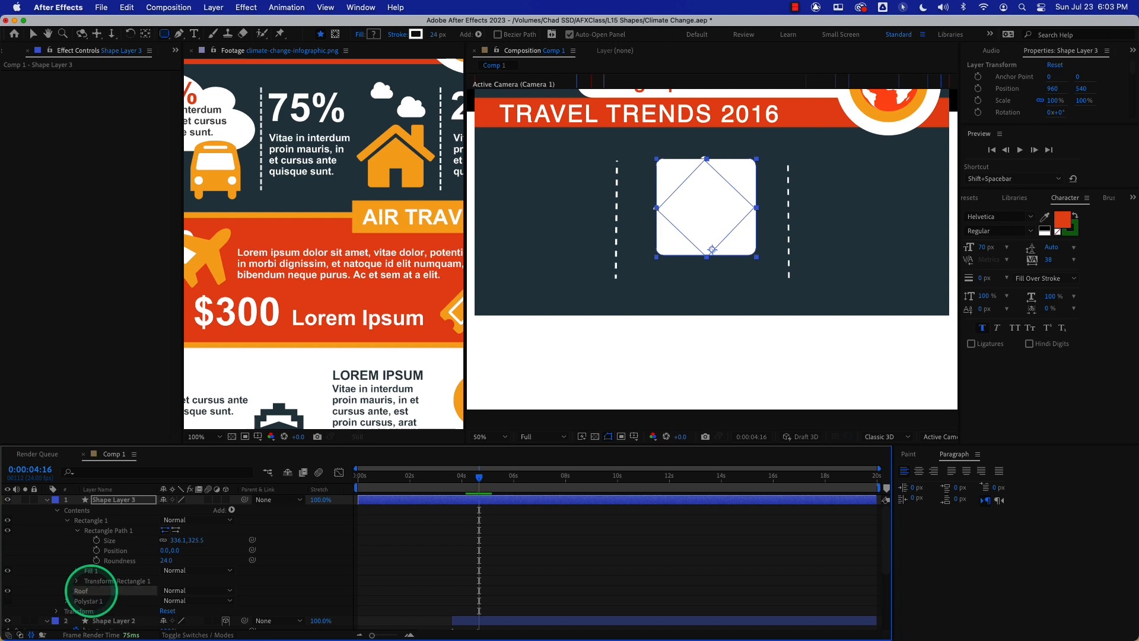
left_click(93, 521)
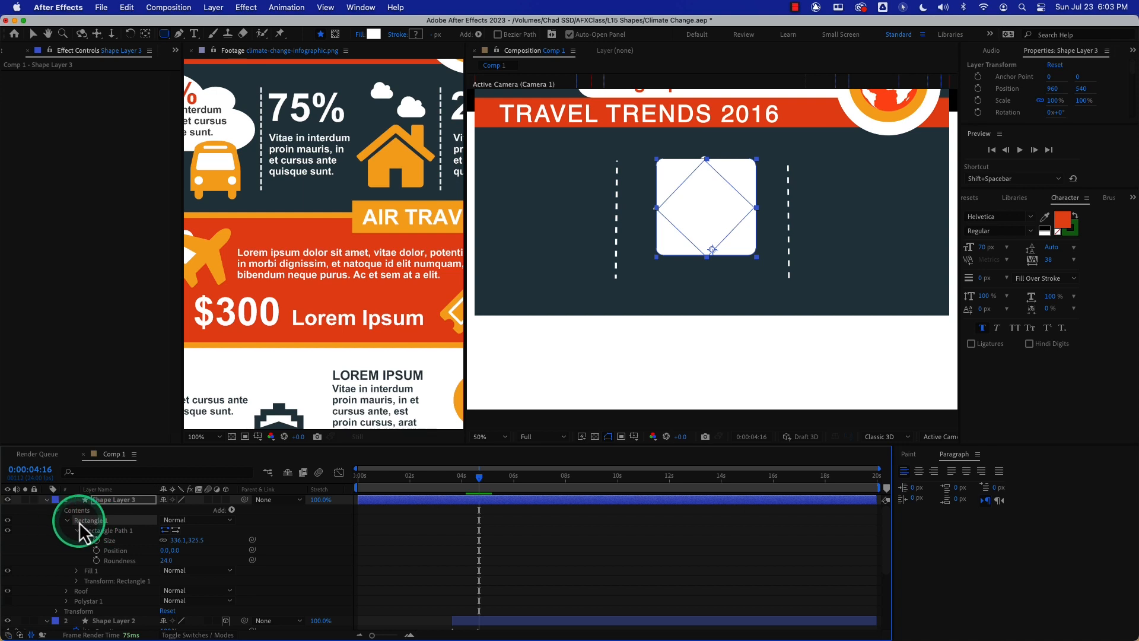
key("Return")
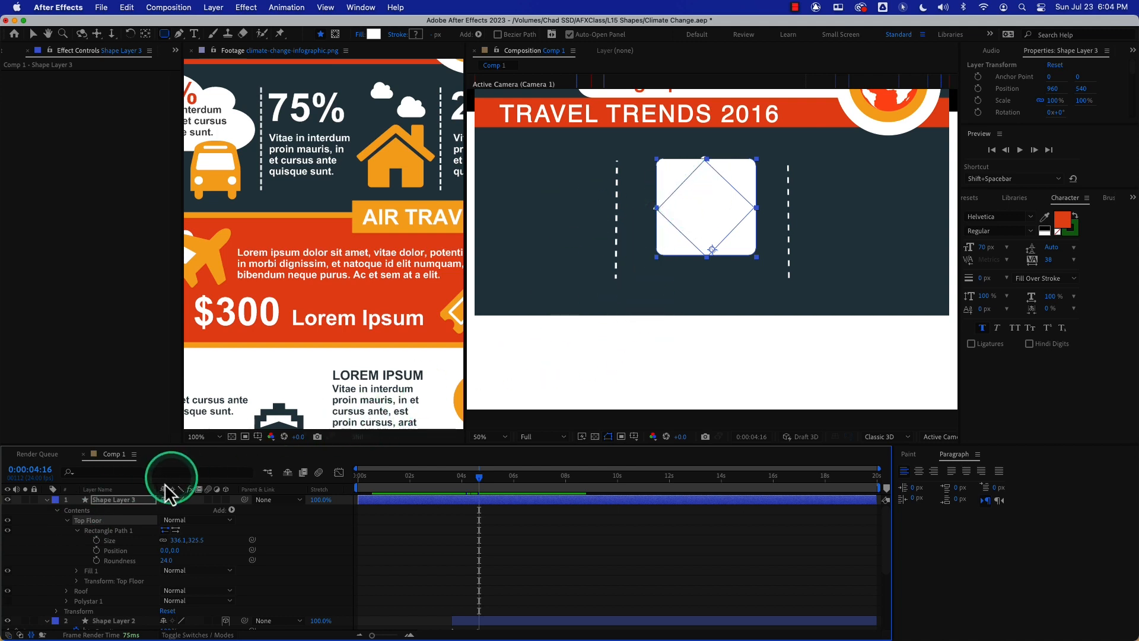
Duplicate the Roof shape and move the copy above Top Floor in the layer's contents
left_click(83, 592)
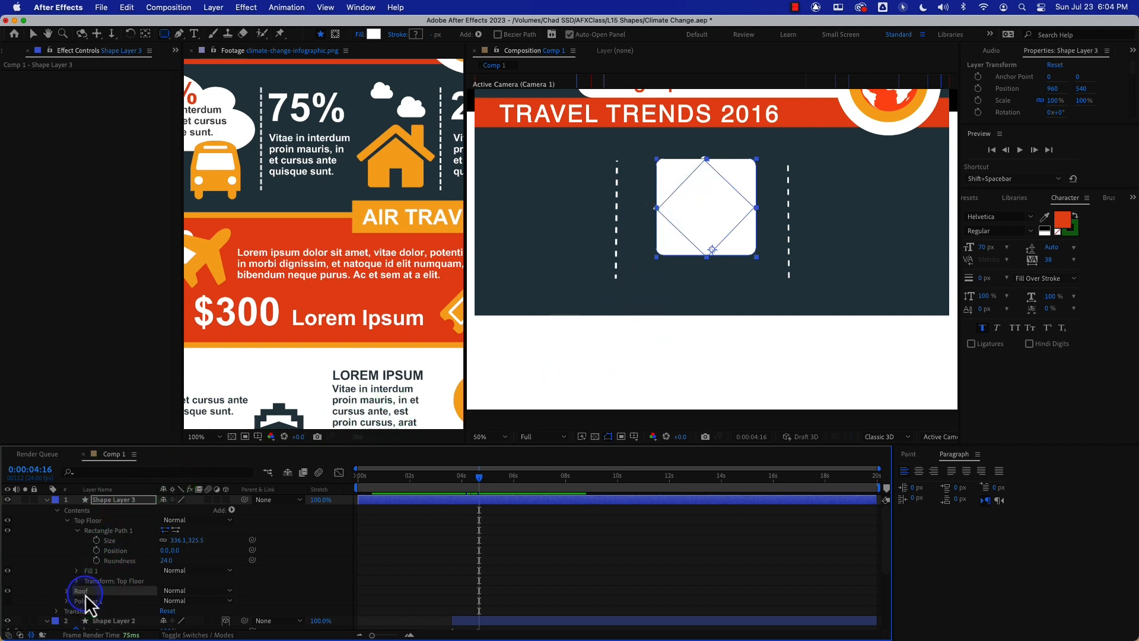
key("super+d")
mouse_move(87, 542)
left_mouse_down()
mouse_move(97, 546)
mouse_move(95, 522)
left_mouse_up()
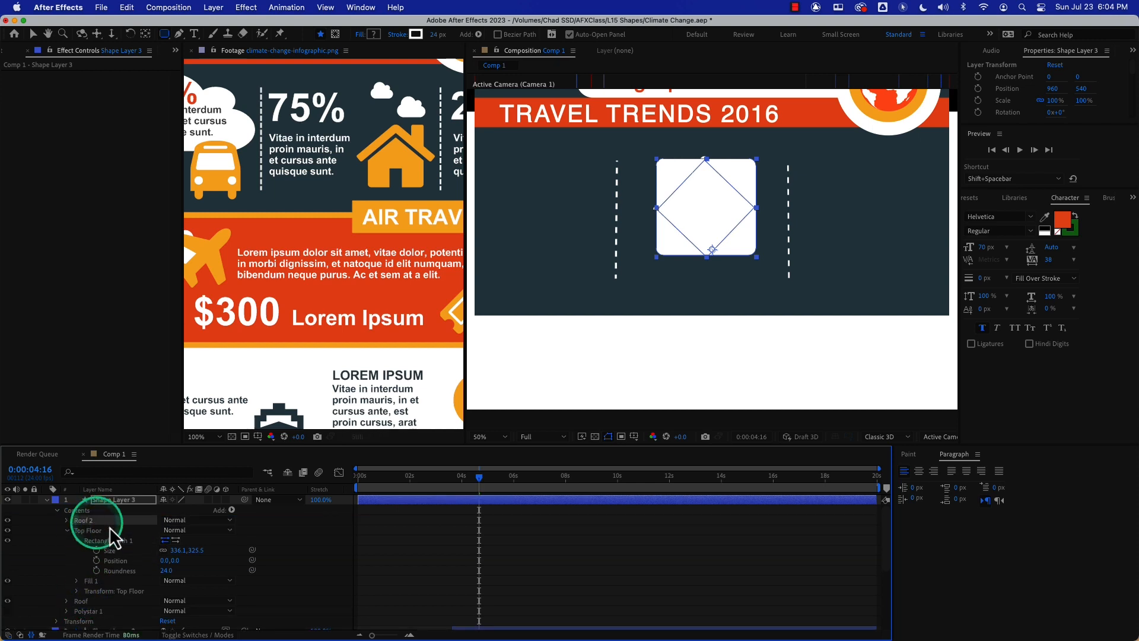
left_click(67, 530)
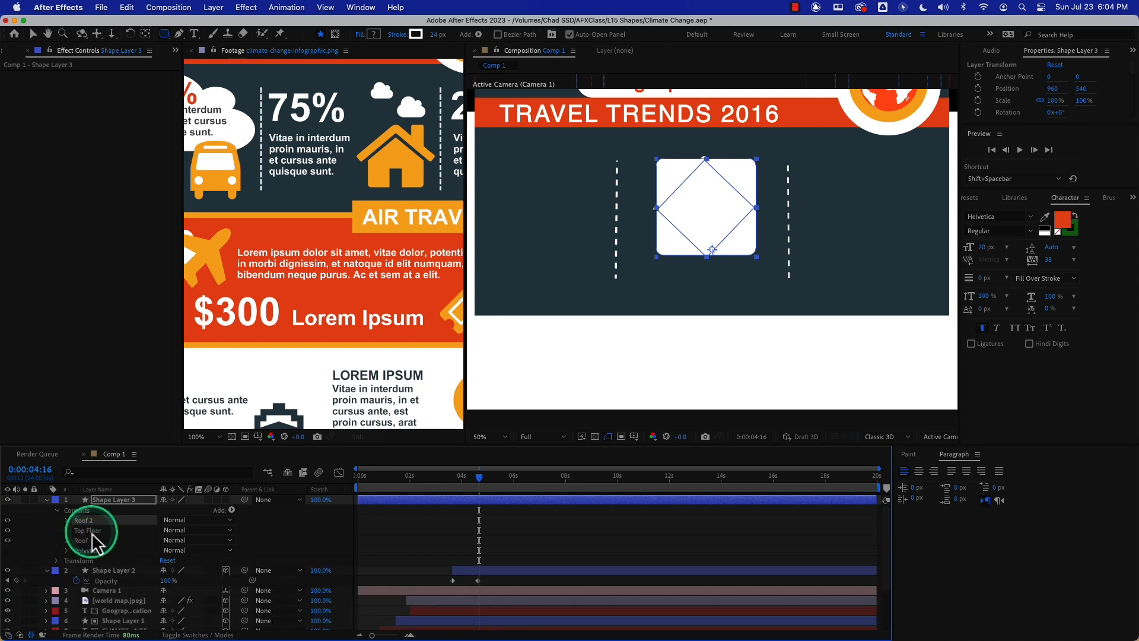
Group the roof copy with Top Floor and add Merge Paths to the group
left_click(92, 532, "shift")
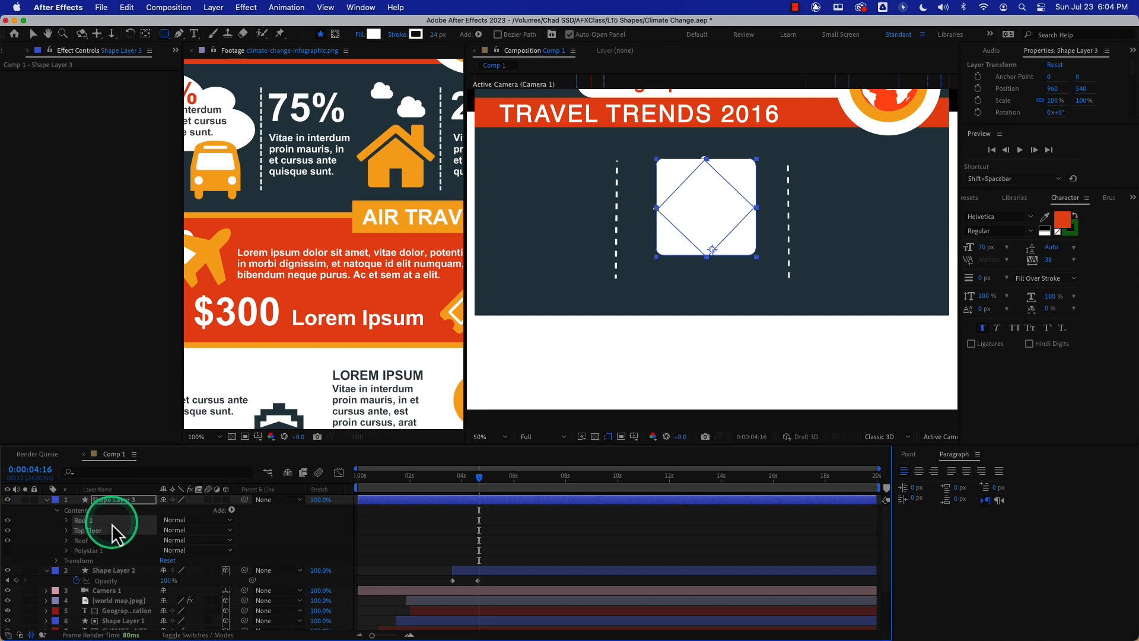
key("super+g")
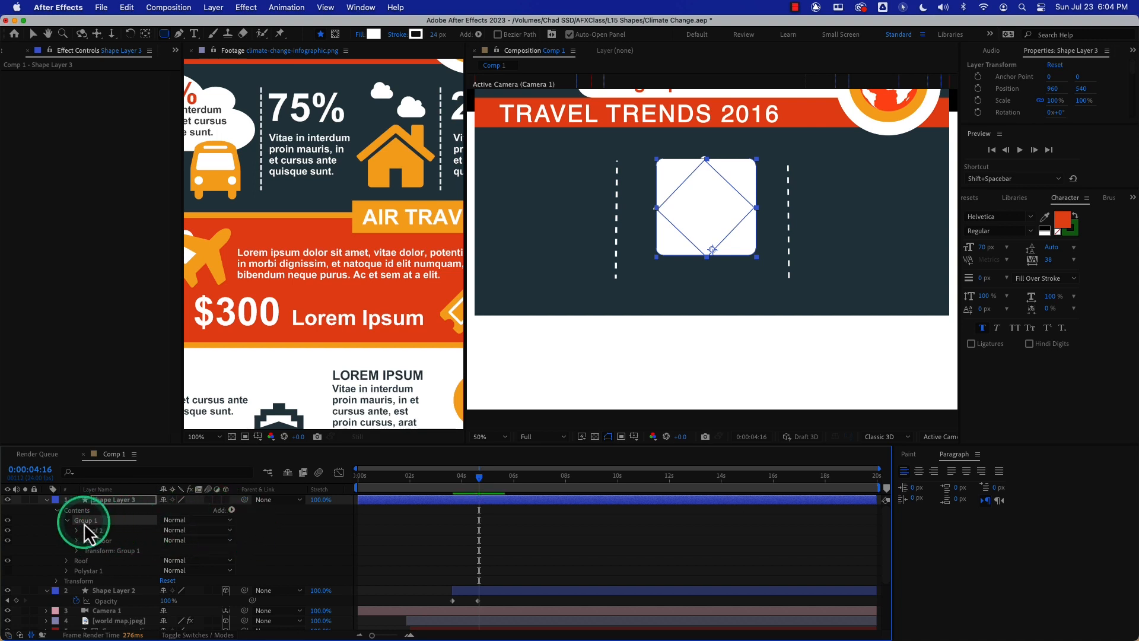
left_click(232, 510)
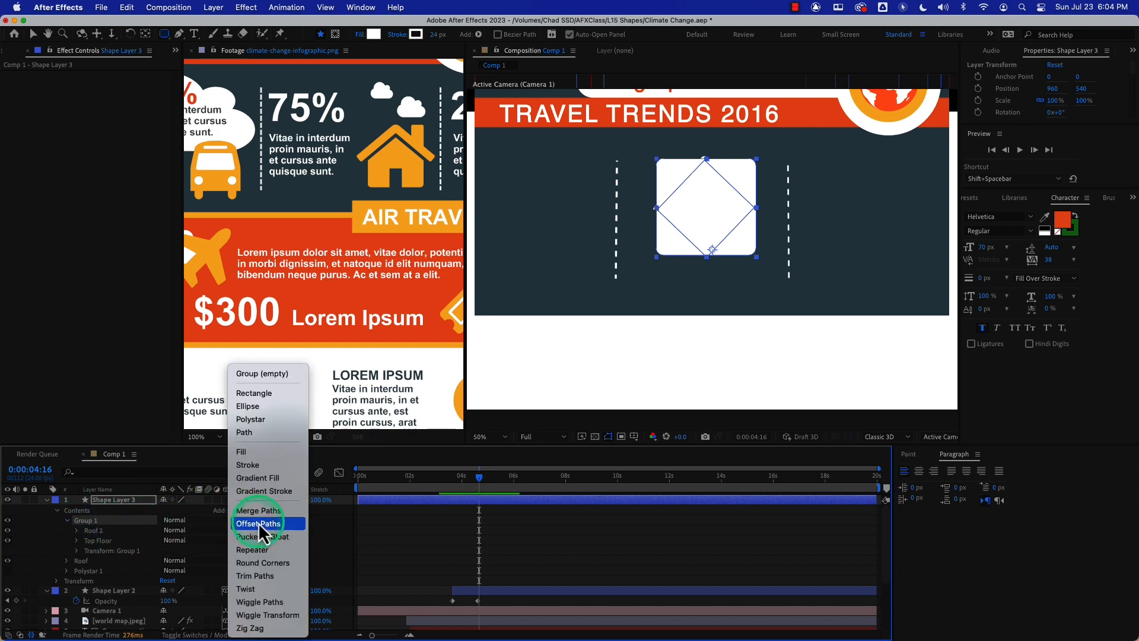
left_click(262, 511)
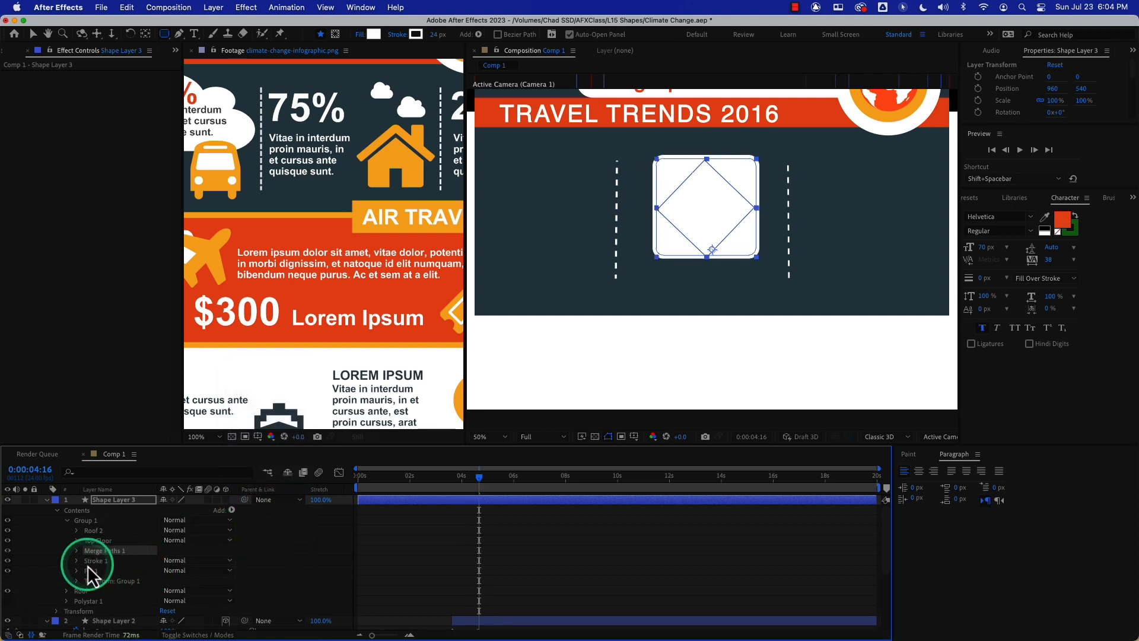
Delete the stroke added to the merged group and set its Merge Paths mode to Intersect
left_click(95, 562)
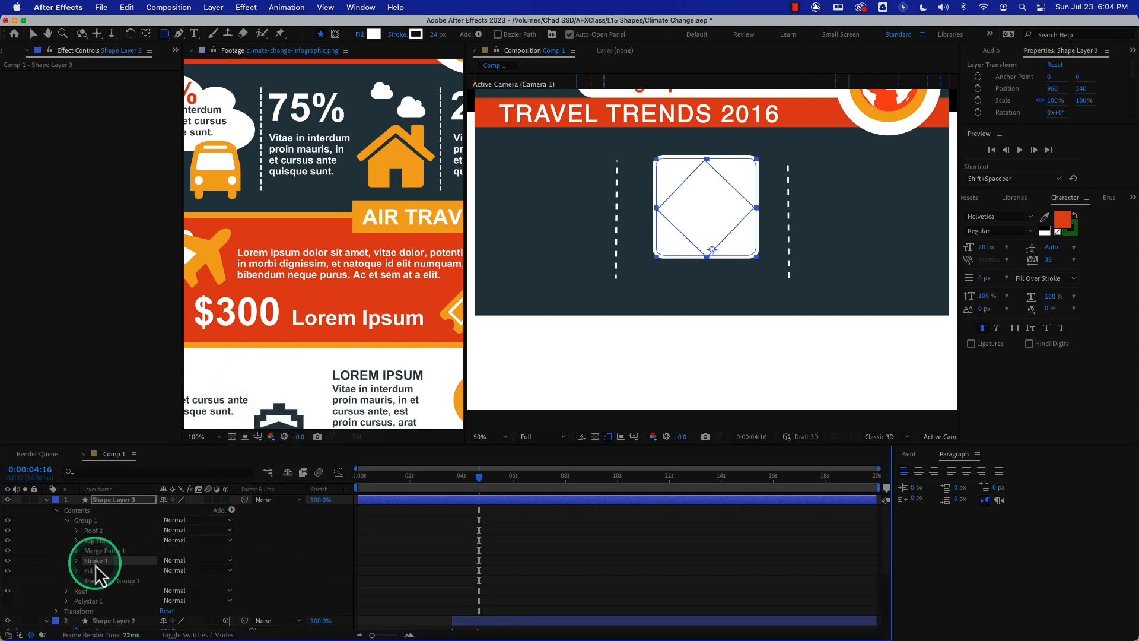
key("Delete")
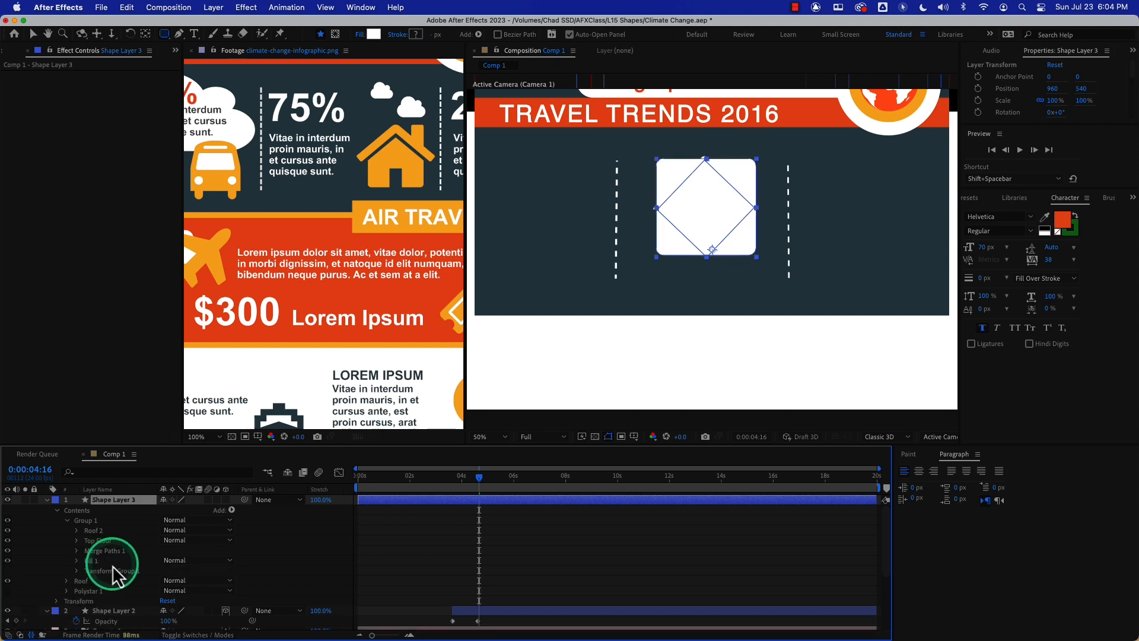
left_click(77, 551)
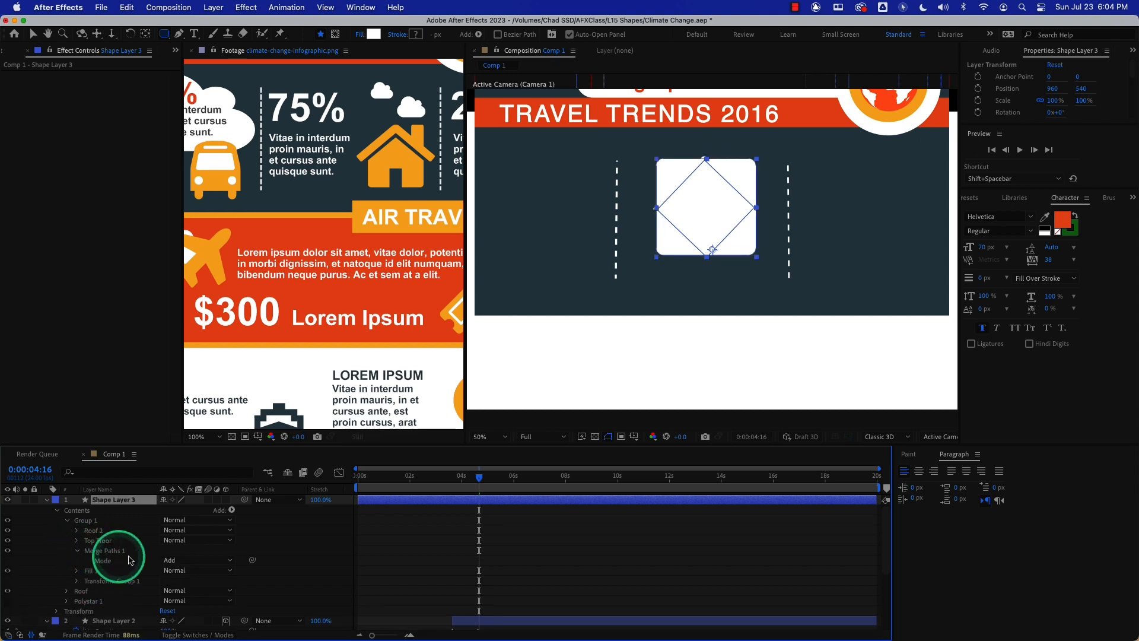
left_click(191, 560)
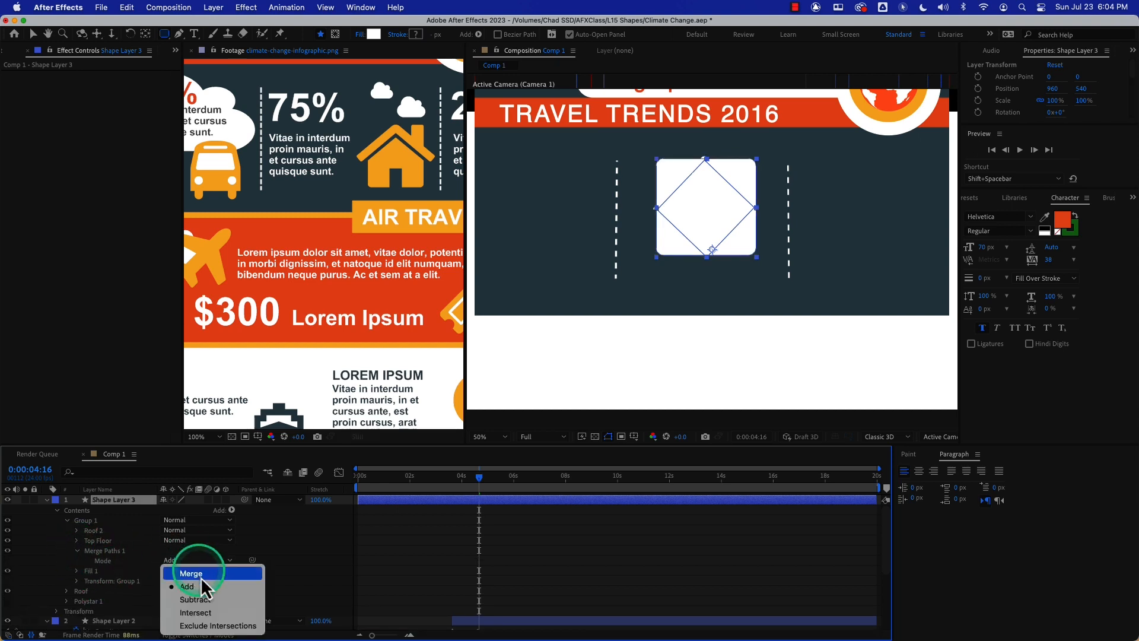
left_click(212, 612)
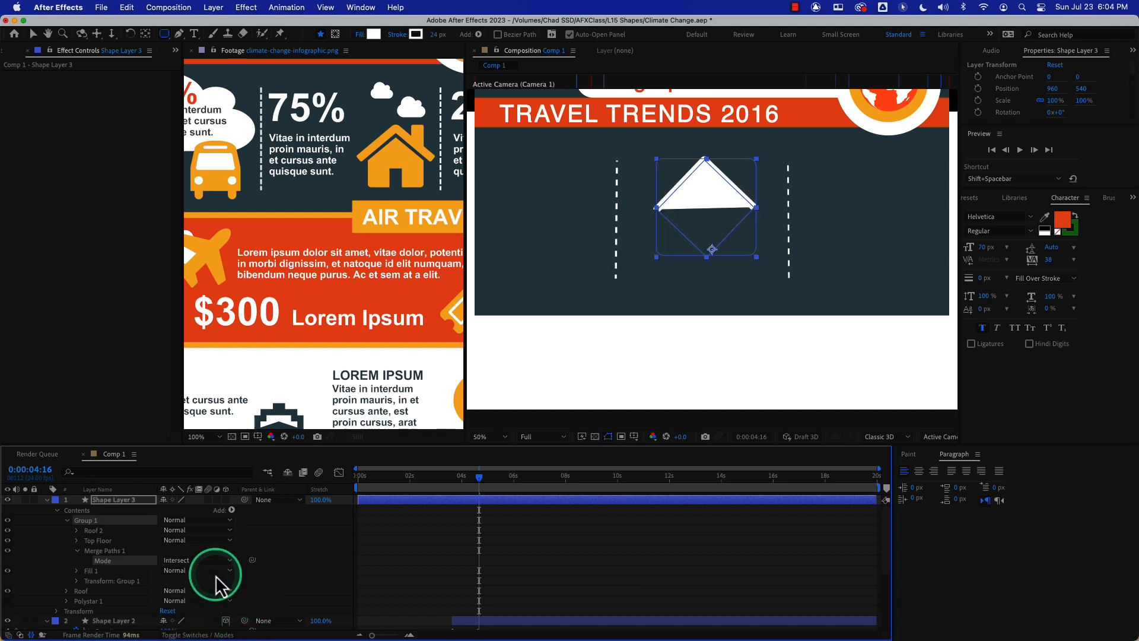
left_click(78, 552)
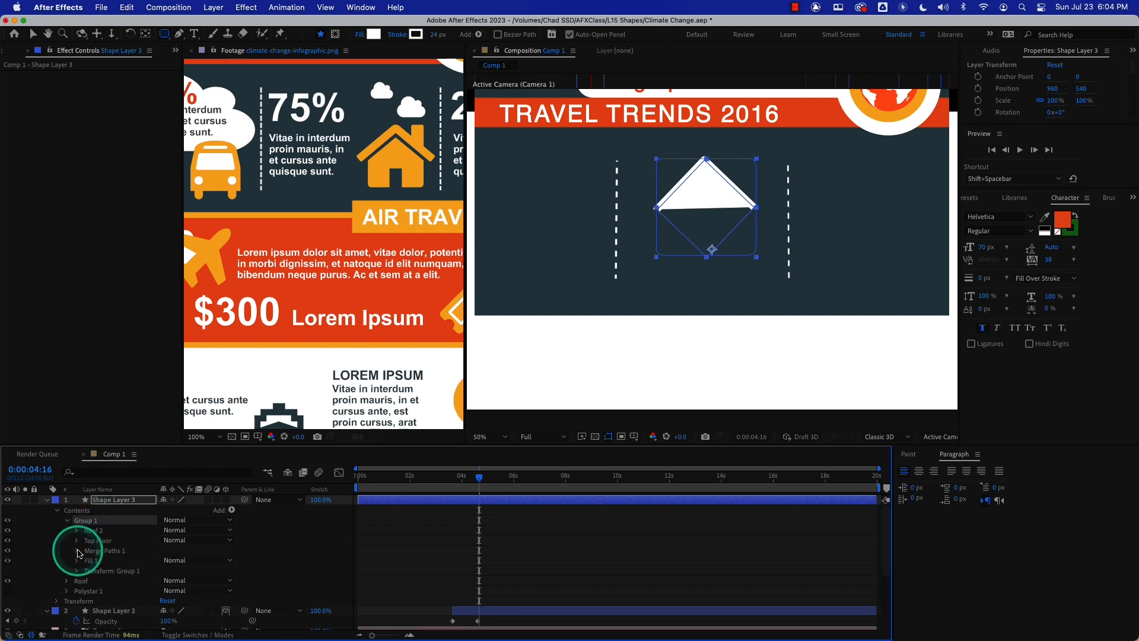
left_click(57, 511)
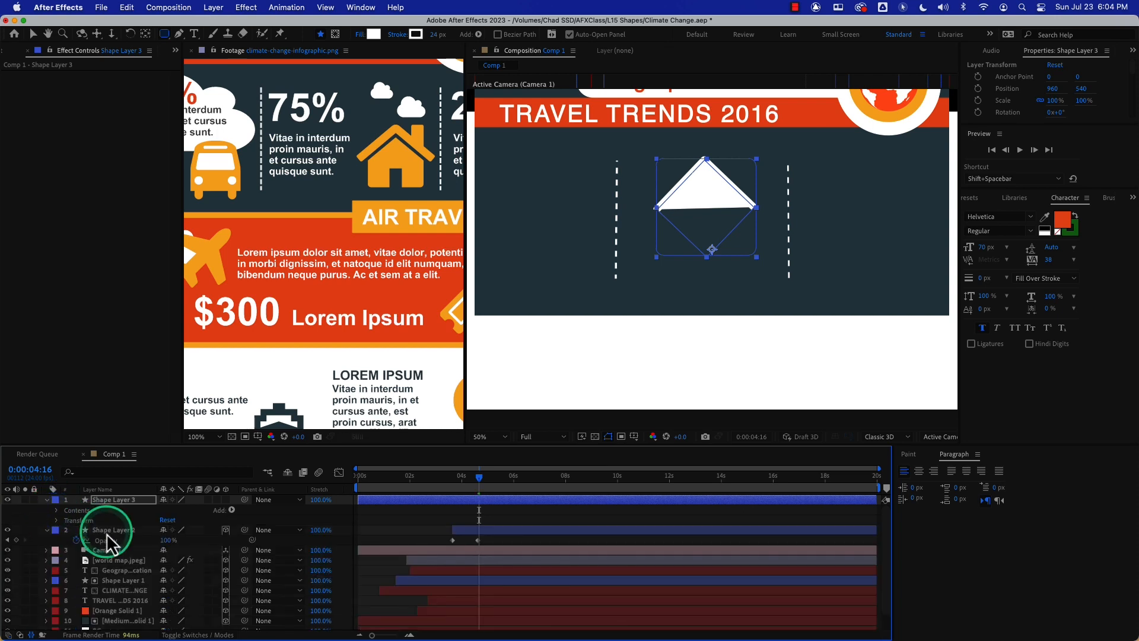
left_click(543, 301)
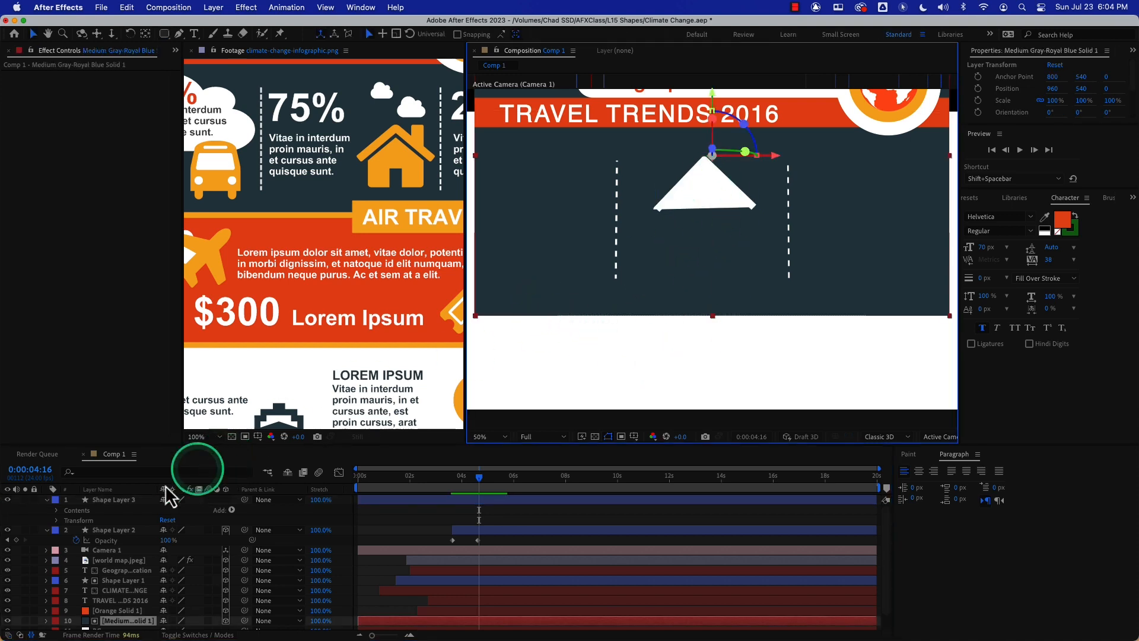
left_click(133, 501)
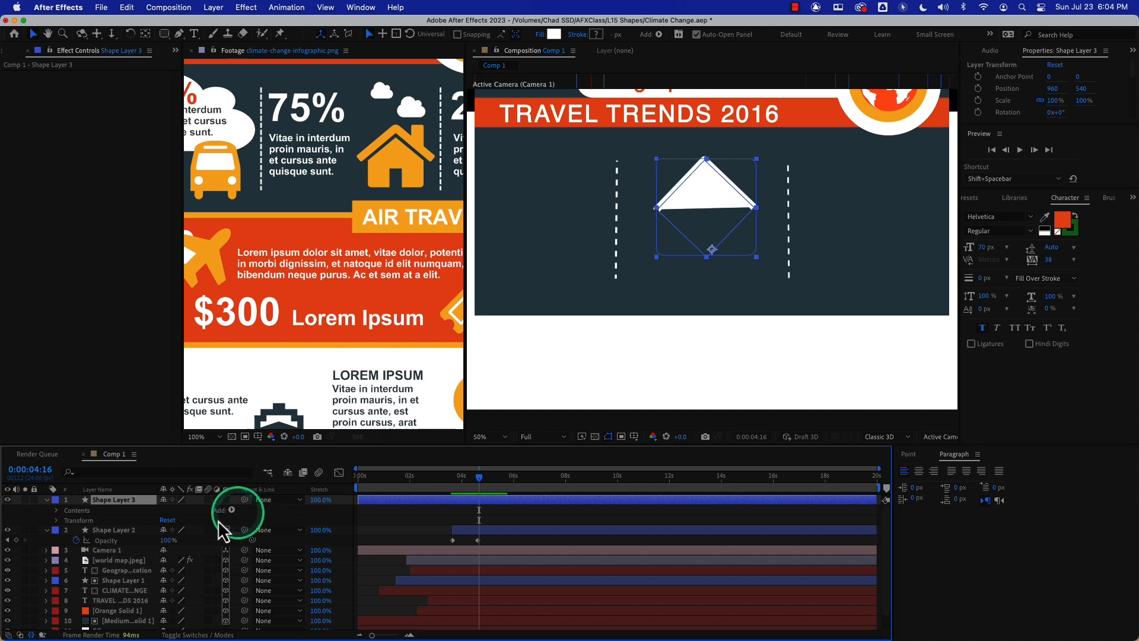
left_click(57, 521)
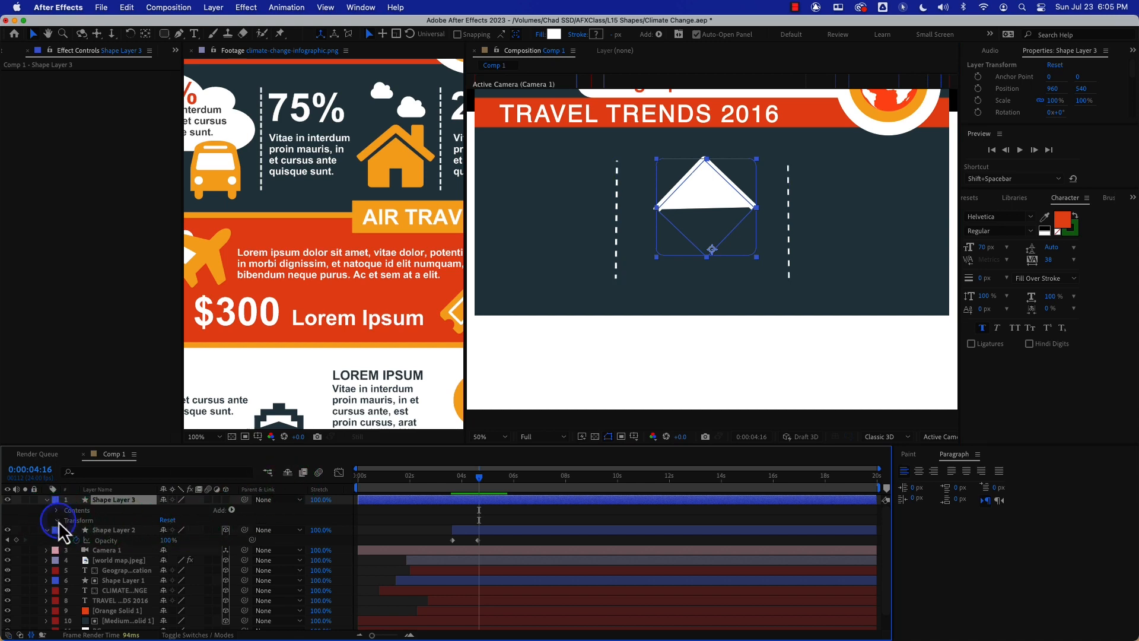
left_click_drag(173, 550, 176, 551)
left_click(175, 550)
type("100")
key("Return")
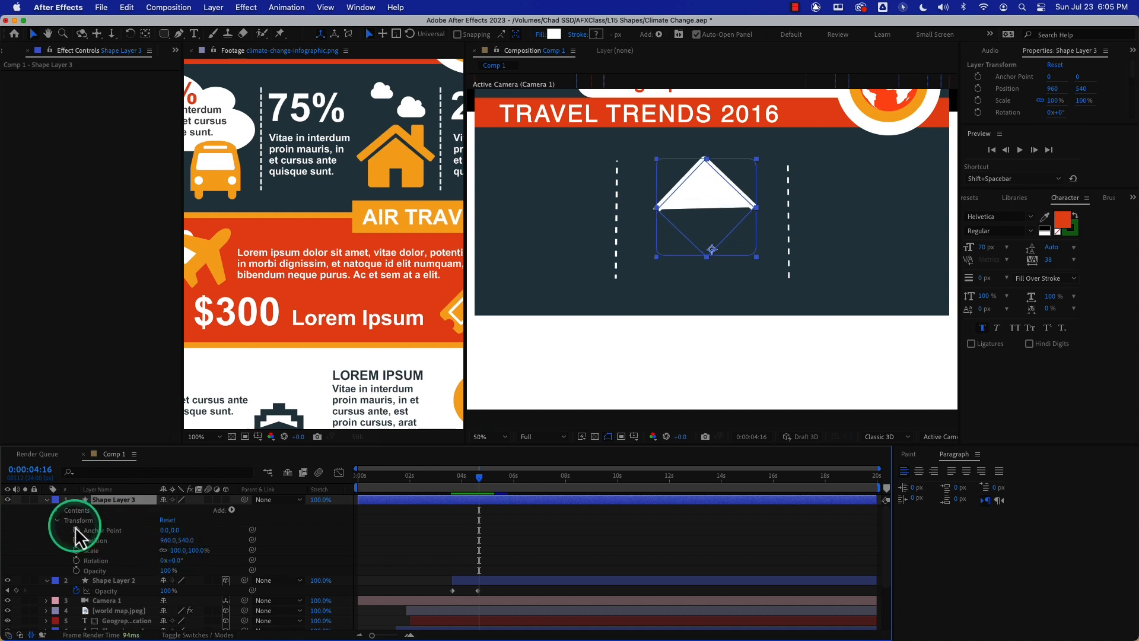
left_click(58, 521)
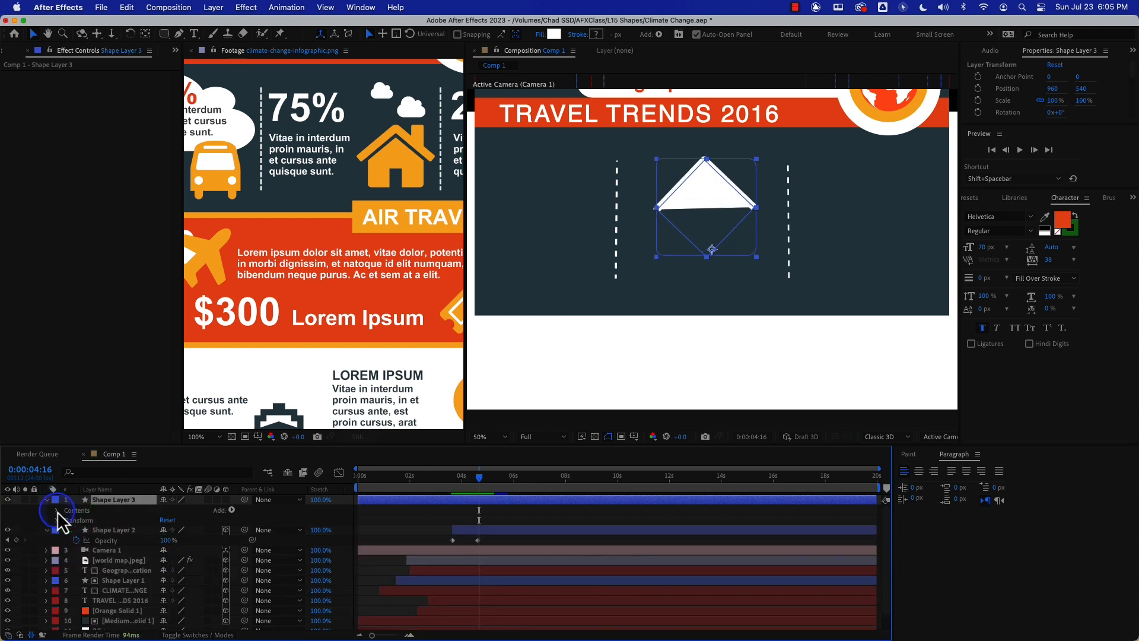
Scale the merged Group 1 in Shape Layer 3 to 78% through its group transform
left_click(56, 510)
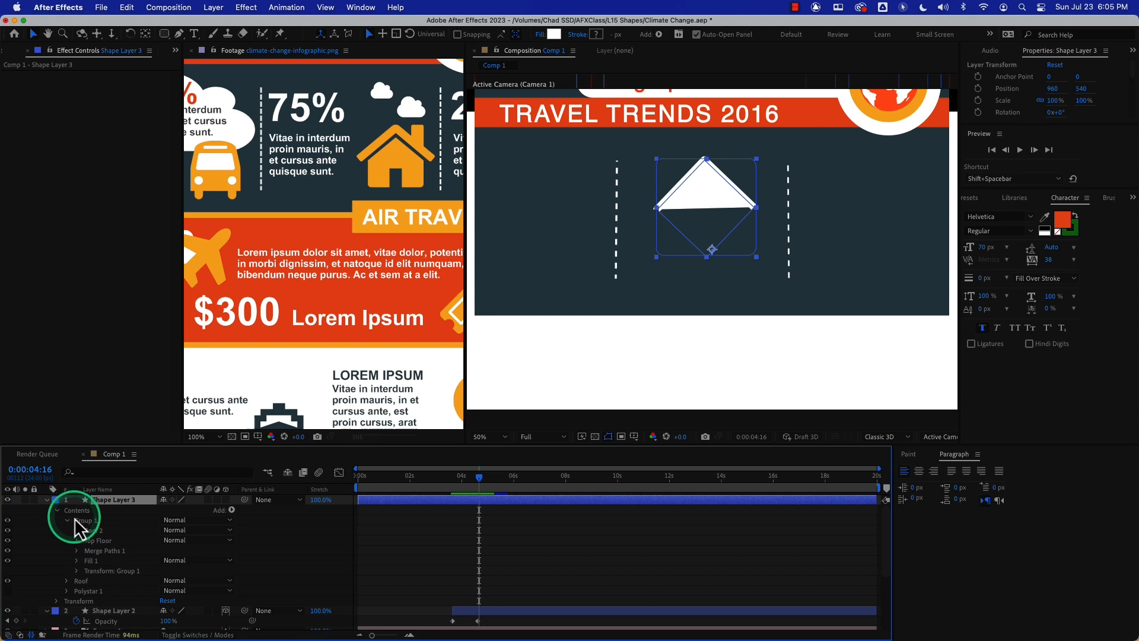
left_click(77, 571)
left_click_drag(178, 588, 158, 582)
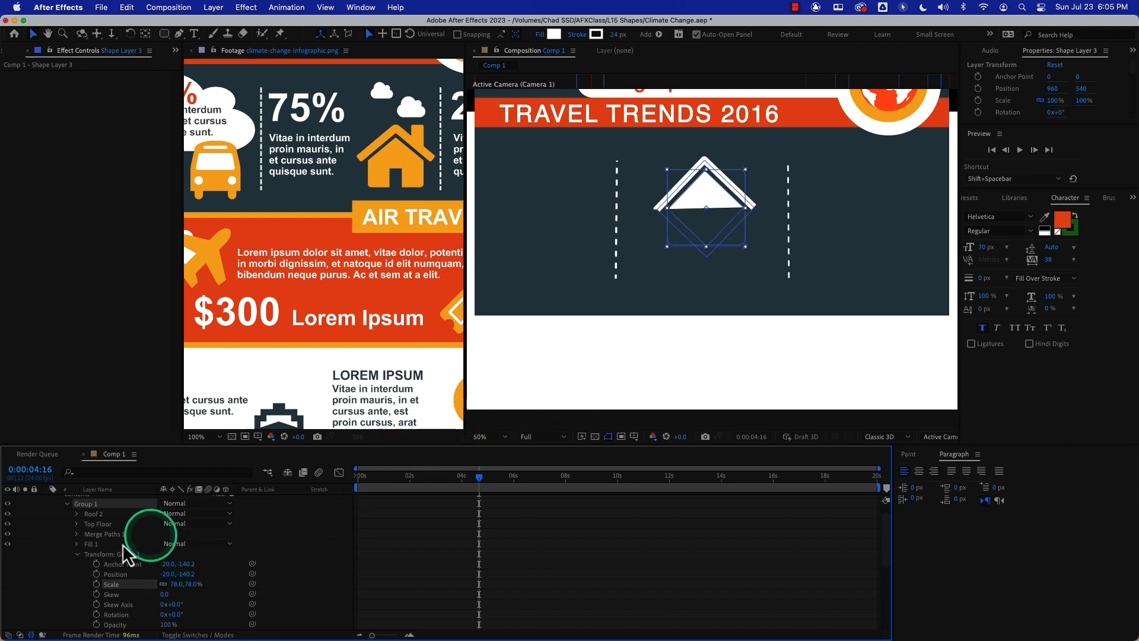
left_click(77, 556)
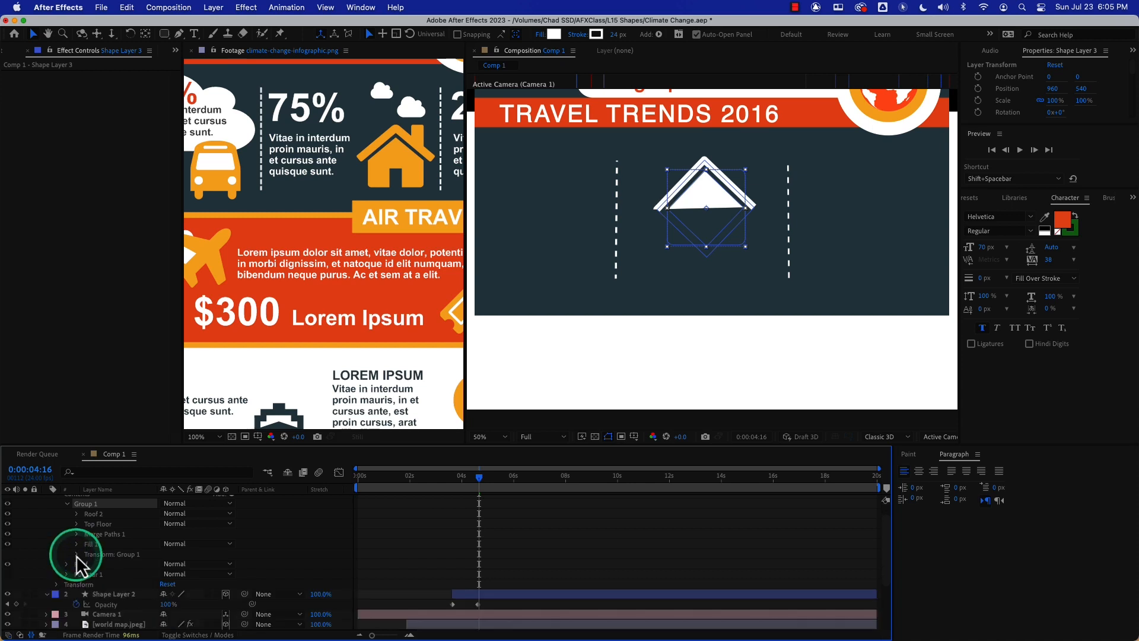
Set the roundness of the Top Floor rectangle path to 0
left_click(102, 525)
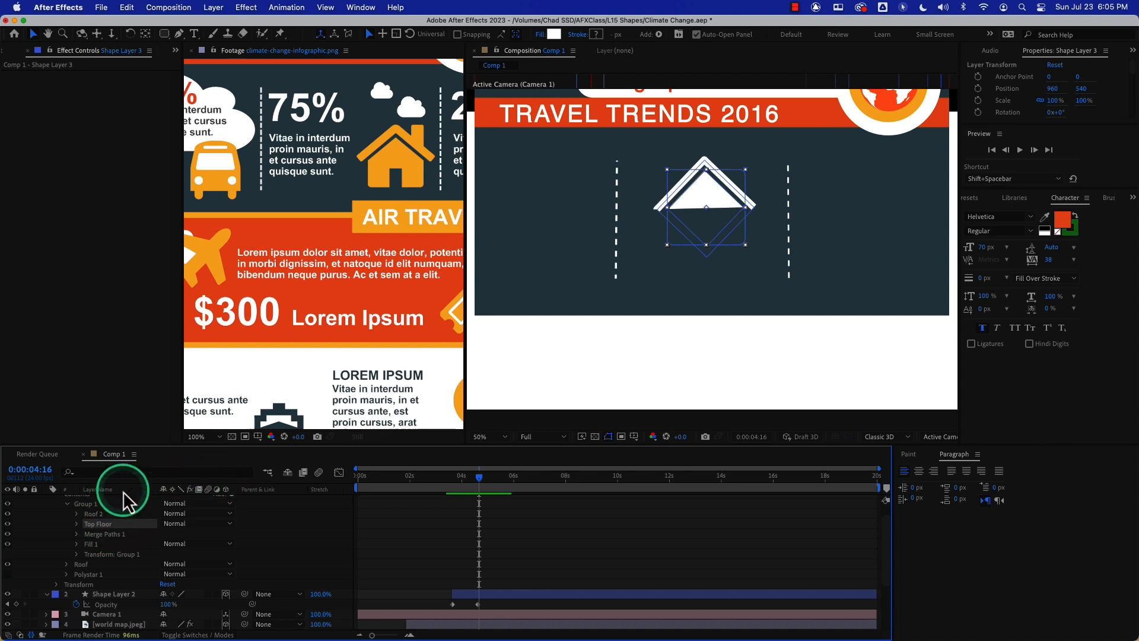
left_click(77, 524)
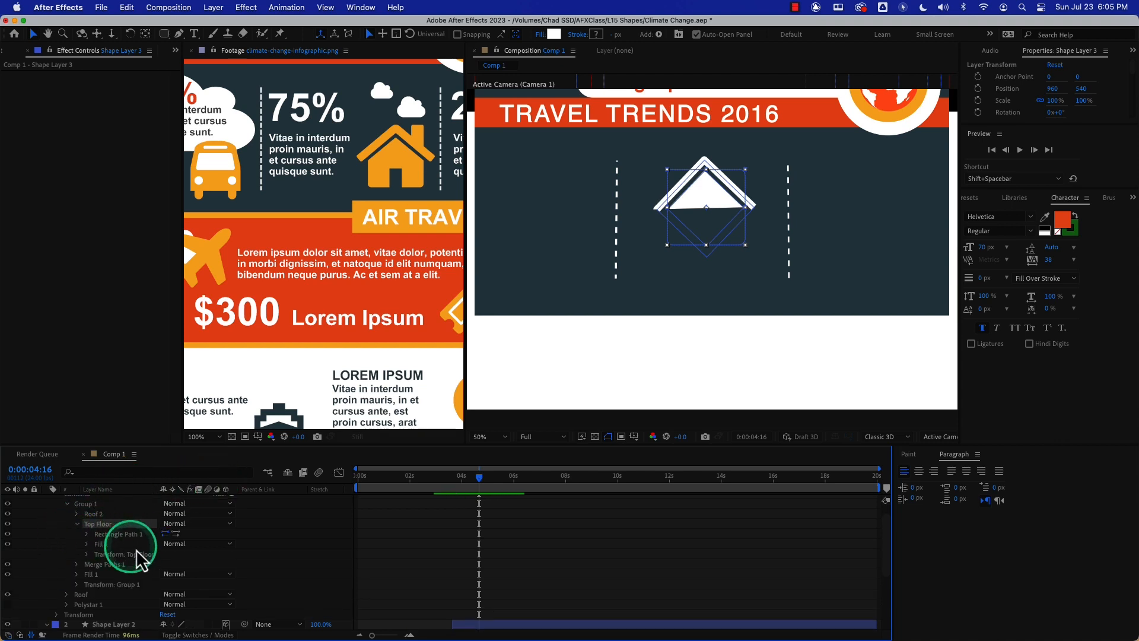
left_click(87, 534)
left_click(166, 564)
type("0")
key("Return")
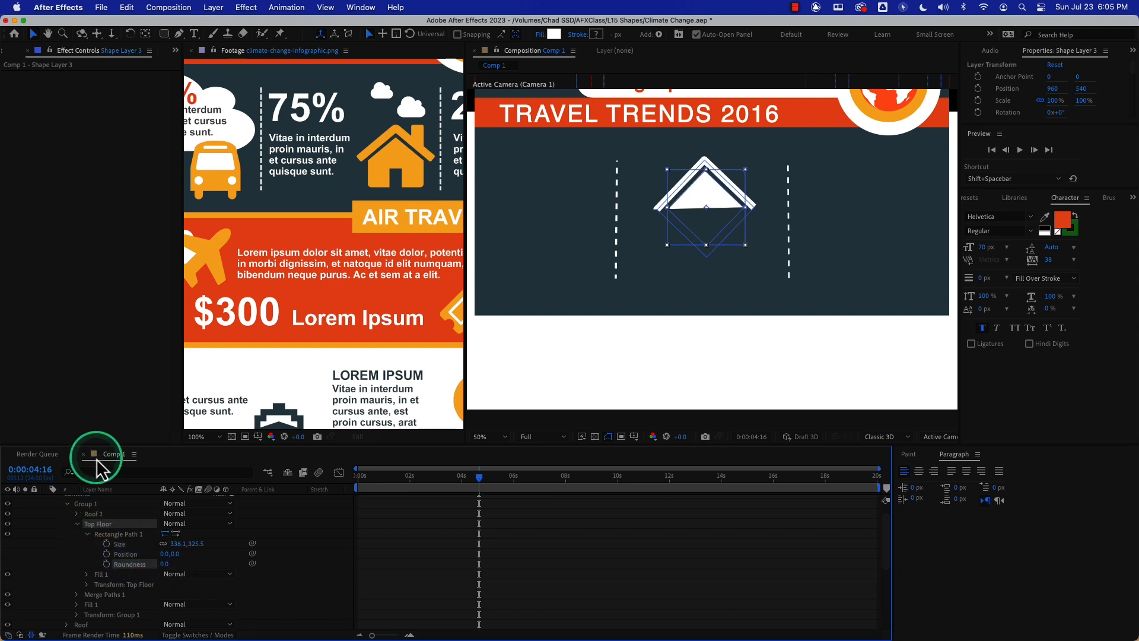
left_click(77, 525)
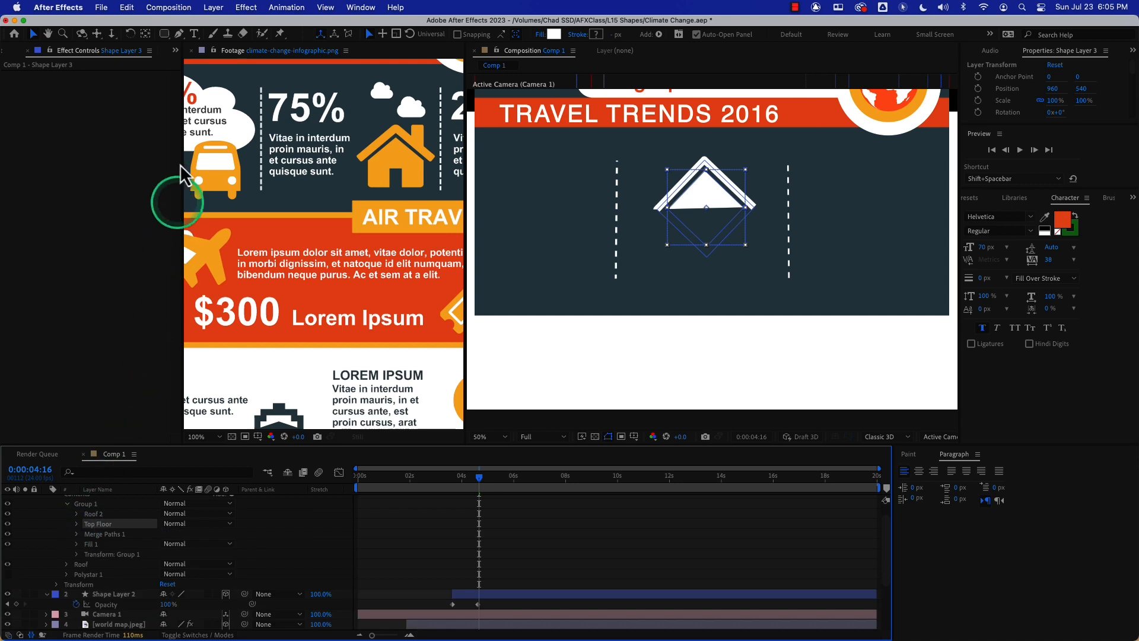
Draw a rectangle of about 255 by 153 px in Shape Layer 3 directly below the house's top floor
left_click(165, 33)
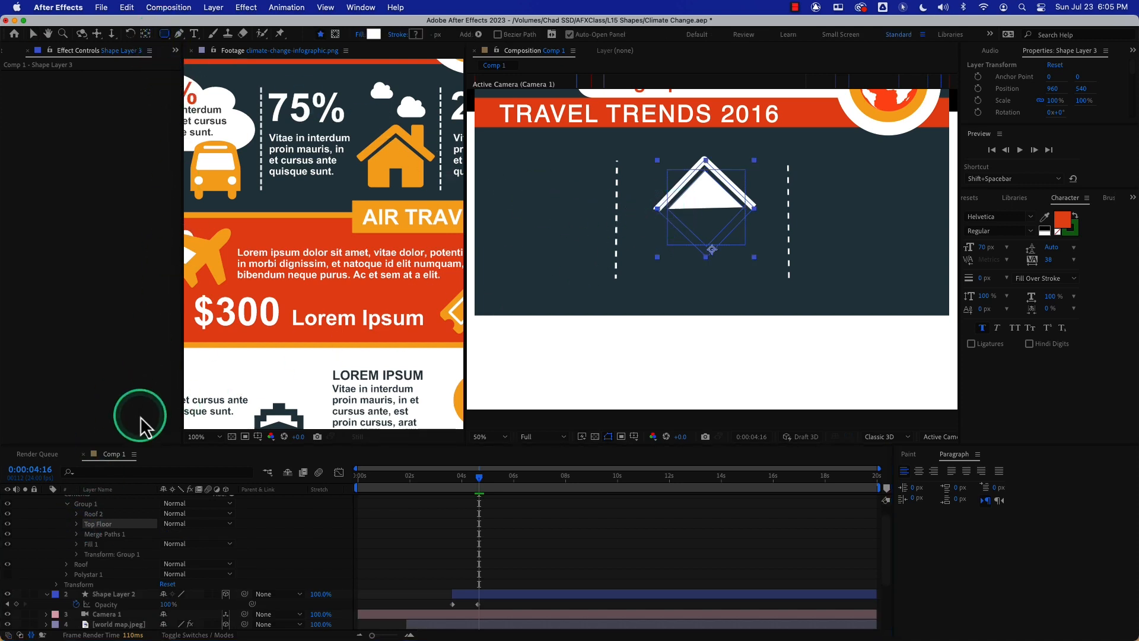
scroll(114, 539, "down", 1)
scroll(114, 537, "up", 3)
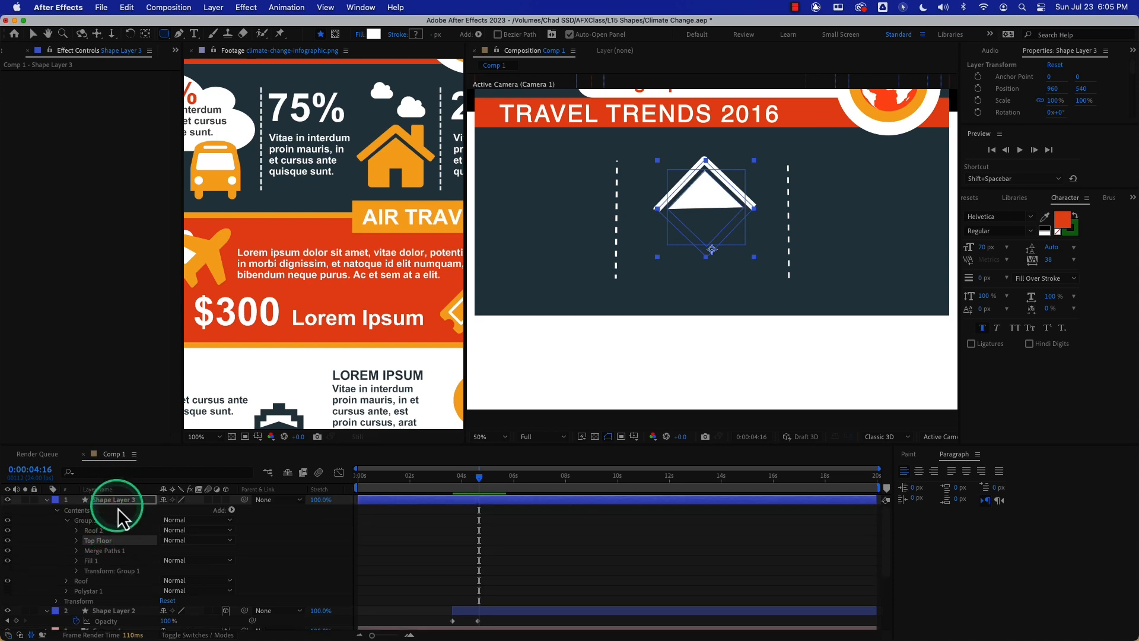
left_click(116, 509)
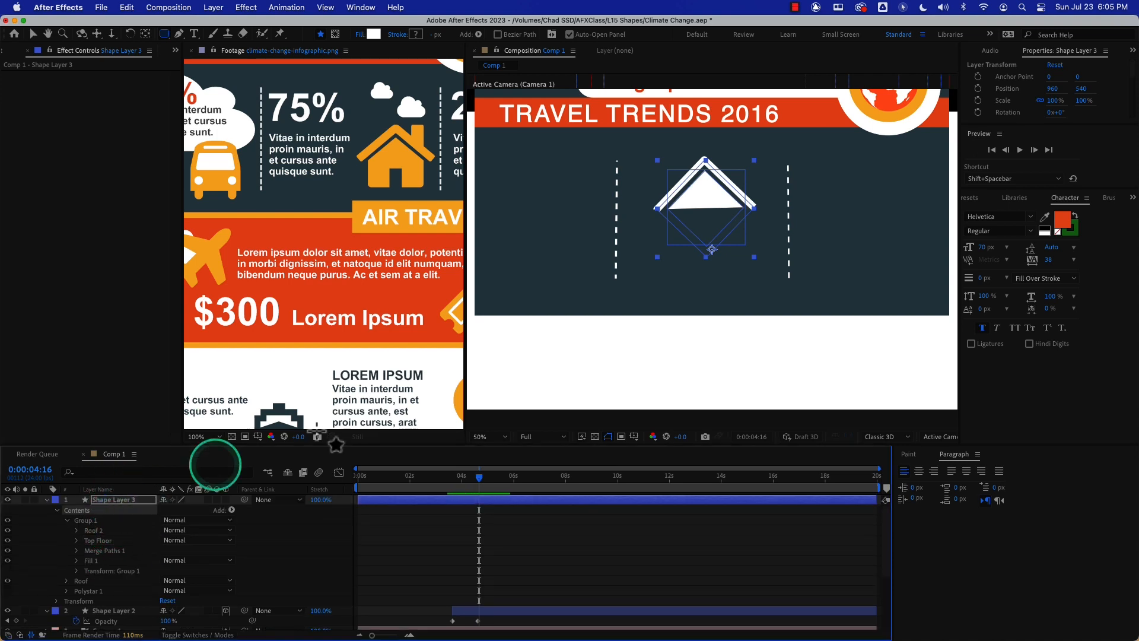
left_click(670, 209)
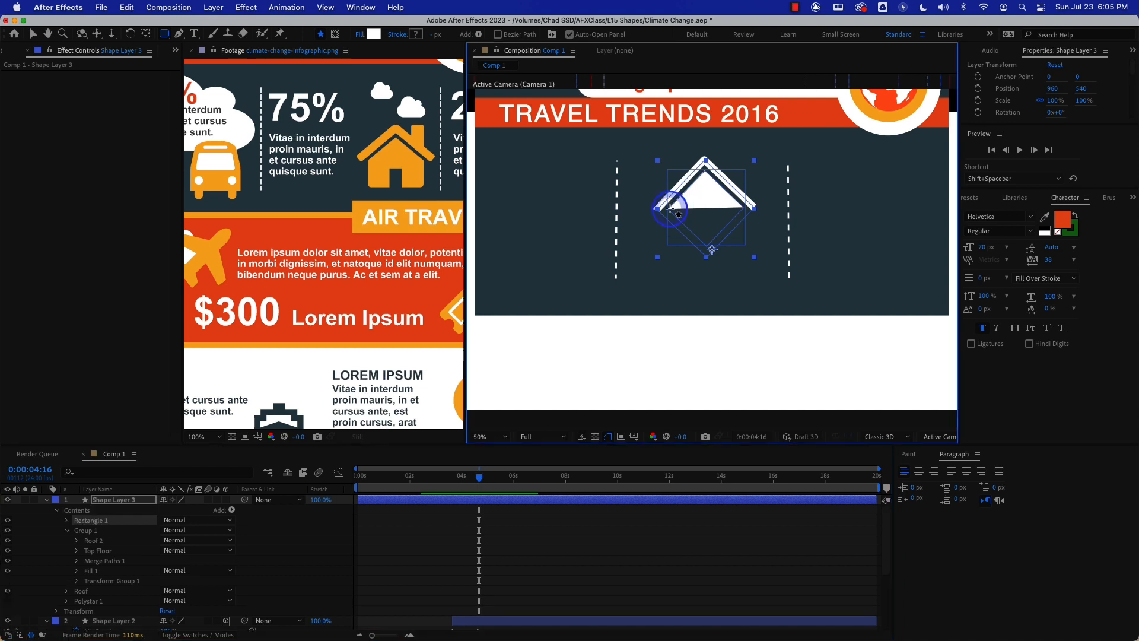
left_click_drag(692, 238, 738, 254)
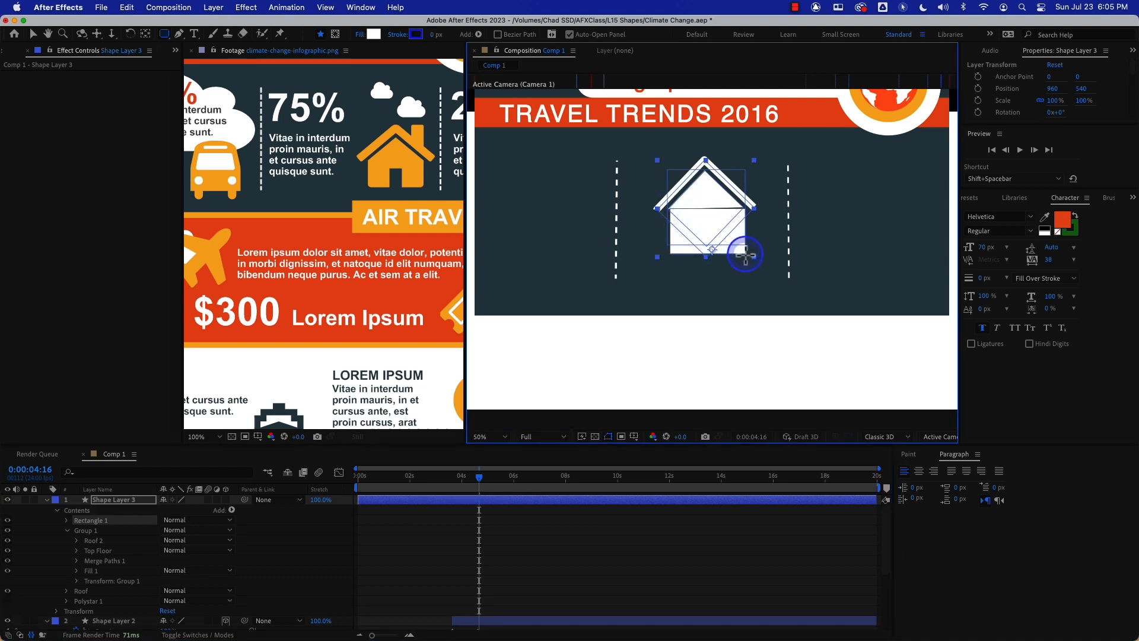
left_click_drag(746, 255, 742, 255)
Move the new rectangle so its sides line up with the top floor, keeping the background solid in place
key("v")
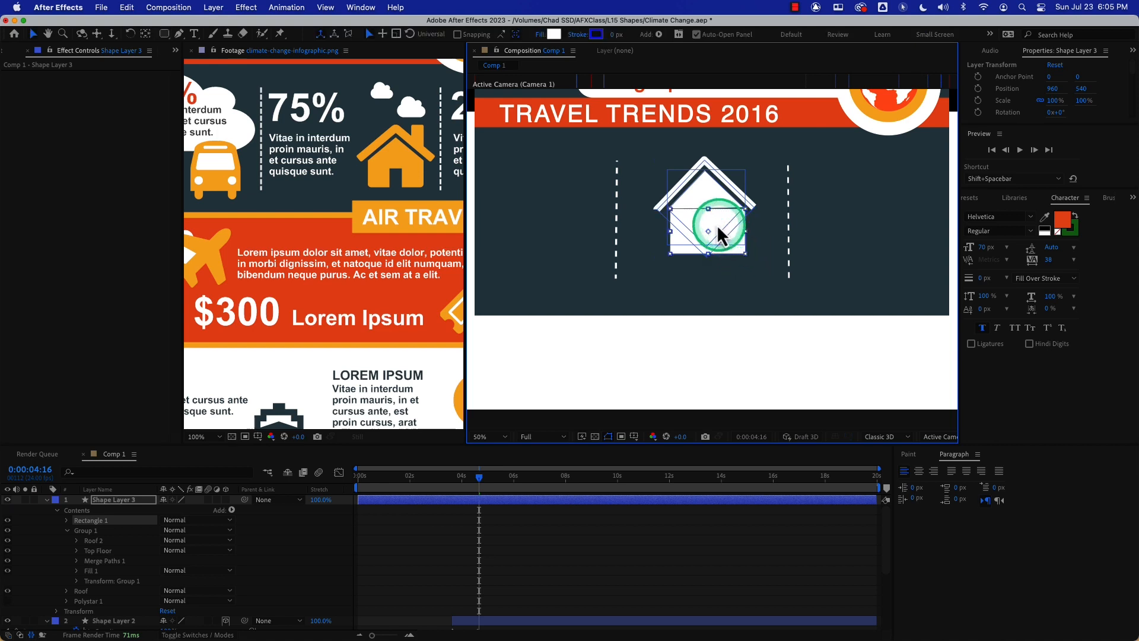
left_click_drag(710, 219, 708, 217)
left_click_drag(709, 221, 710, 221)
left_click(546, 291)
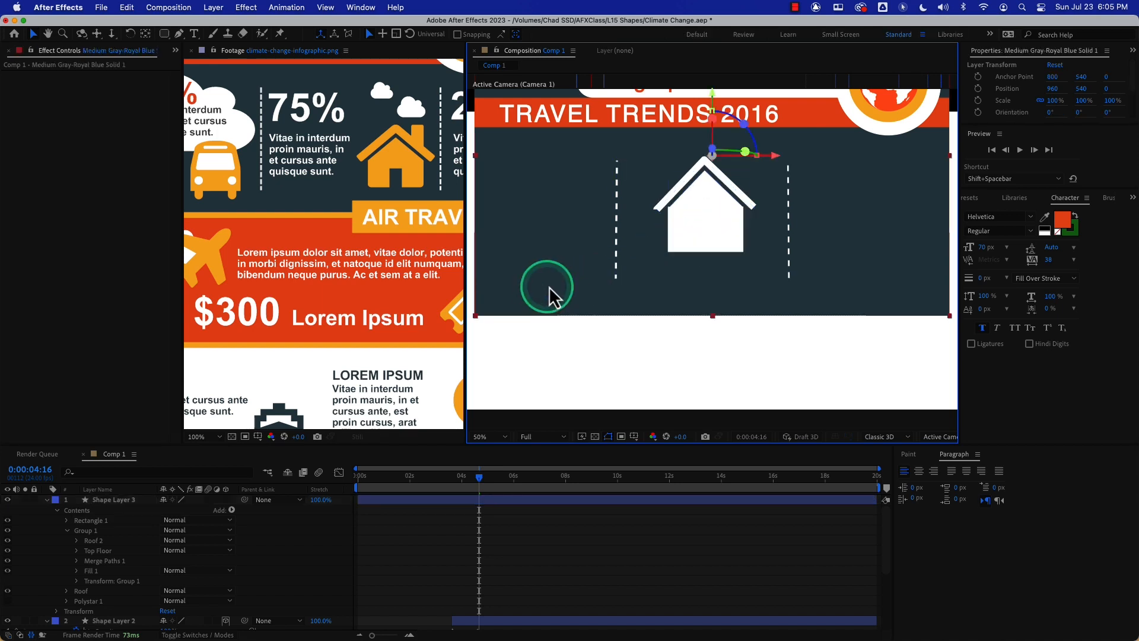
left_click_drag(717, 242, 718, 242)
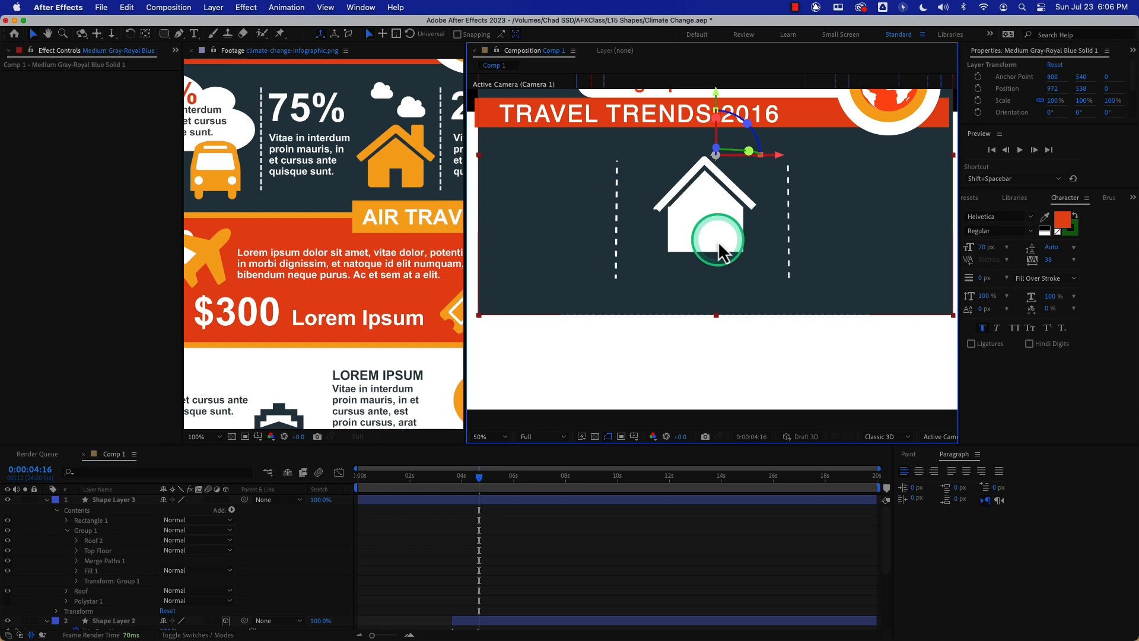
key("super+z")
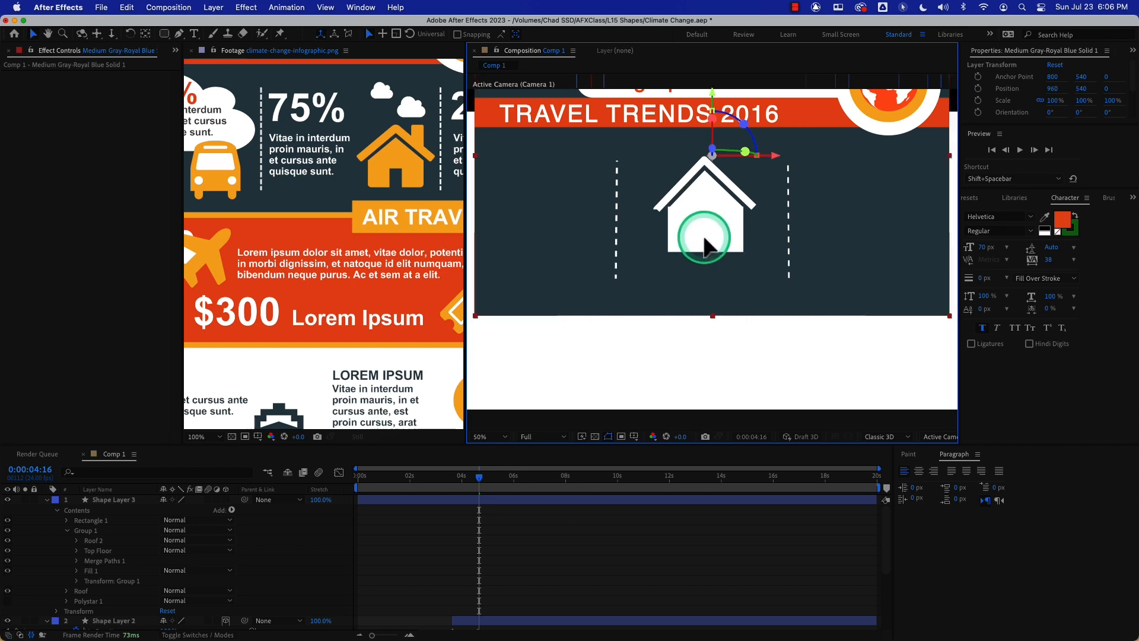
Rename the new rectangle as Bottom Floor and delete its stroke
left_click(86, 521)
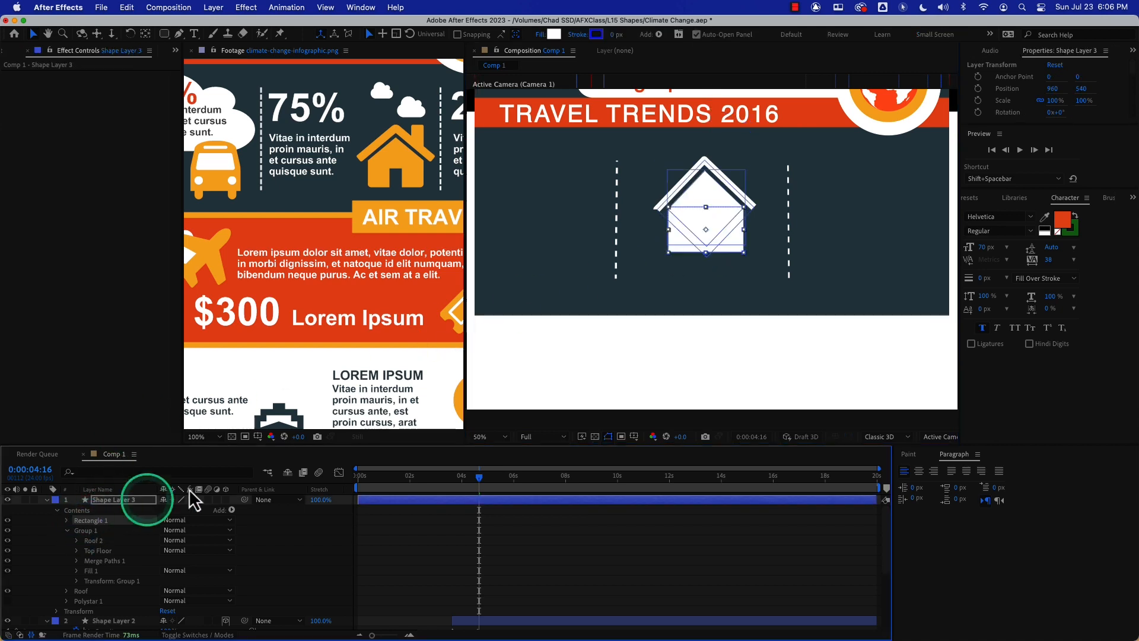
key("Return")
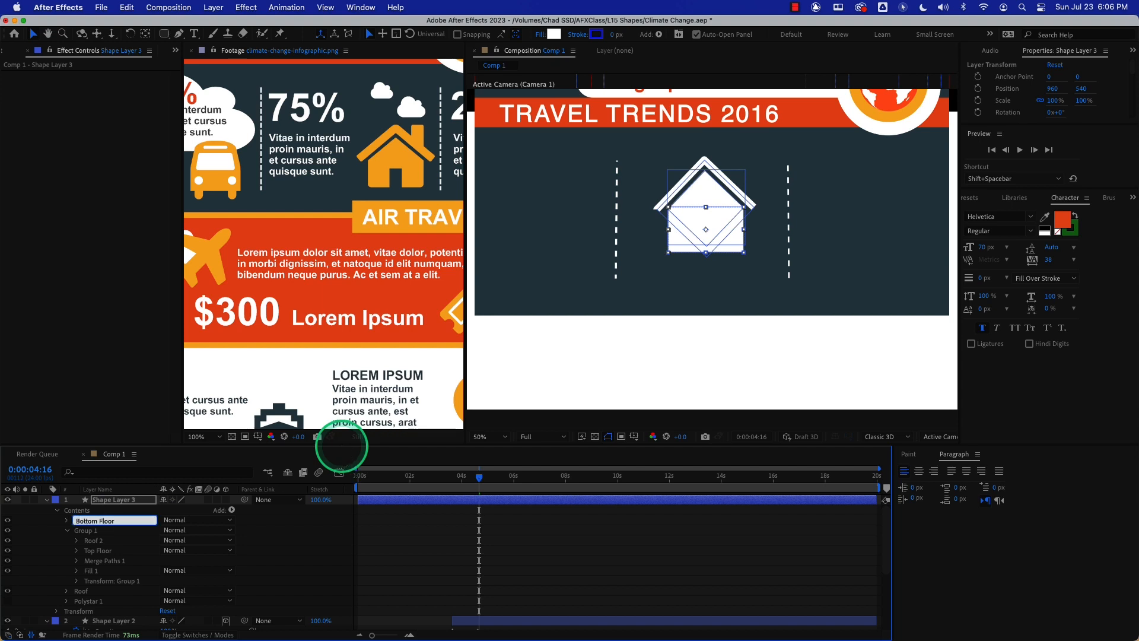
left_click(68, 520)
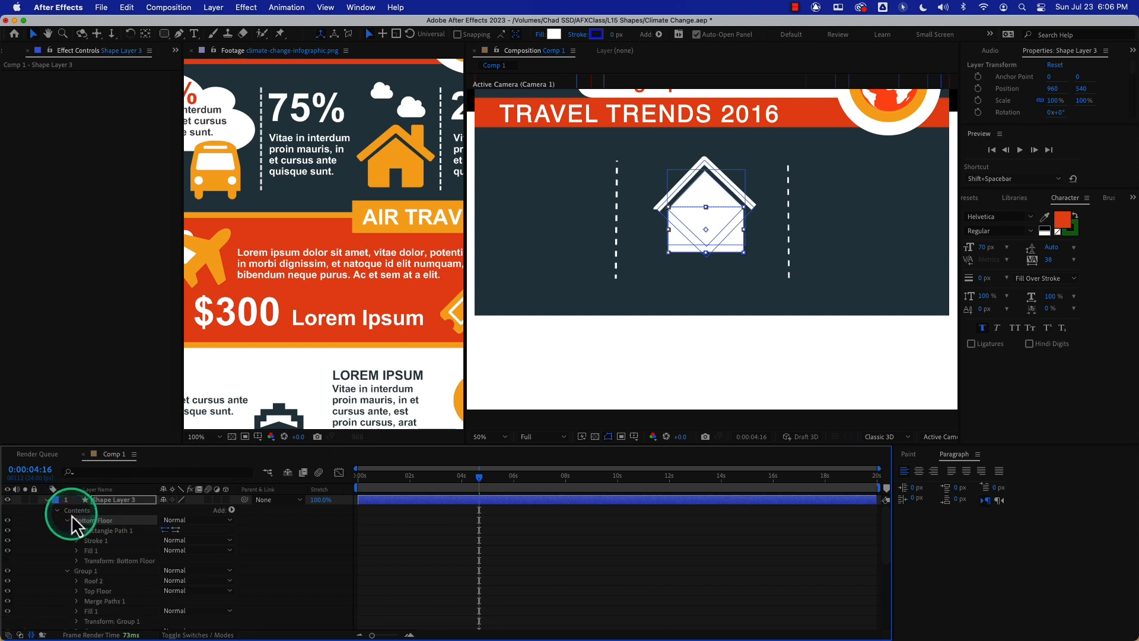
left_click(91, 541)
key("Delete")
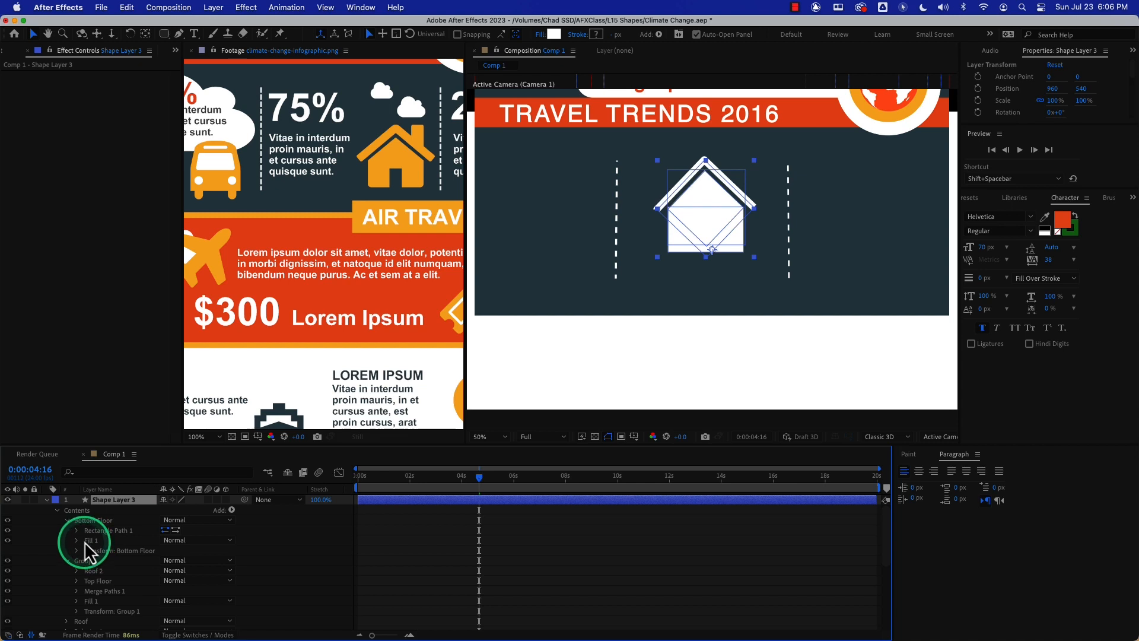
Set the roundness of the Bottom Floor rectangle path to 19
left_click(77, 531)
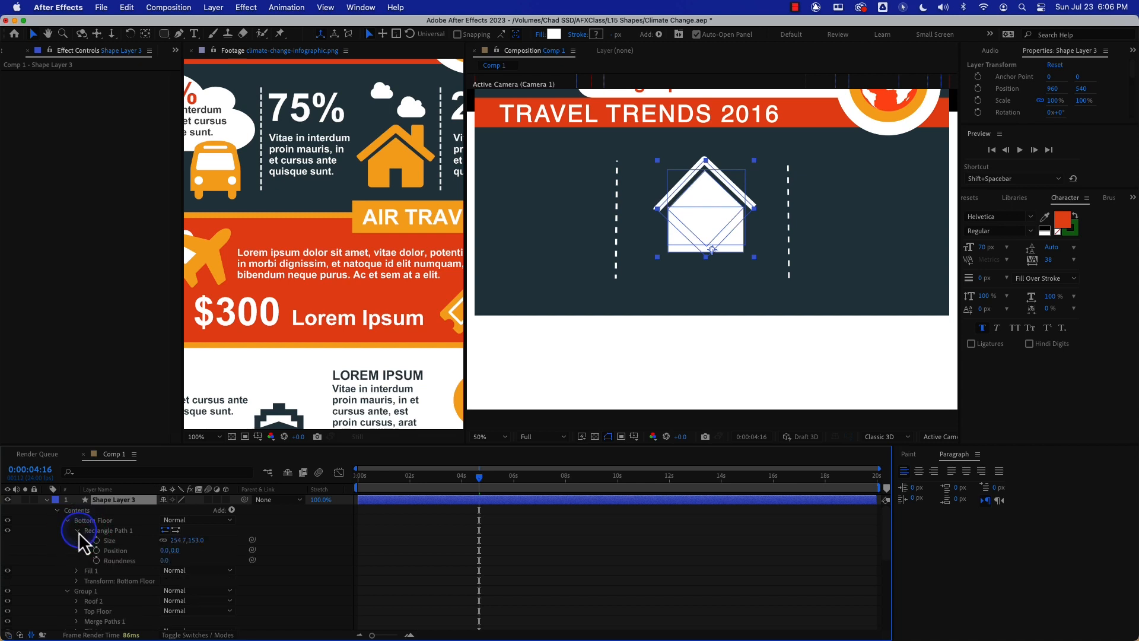
left_click(167, 563)
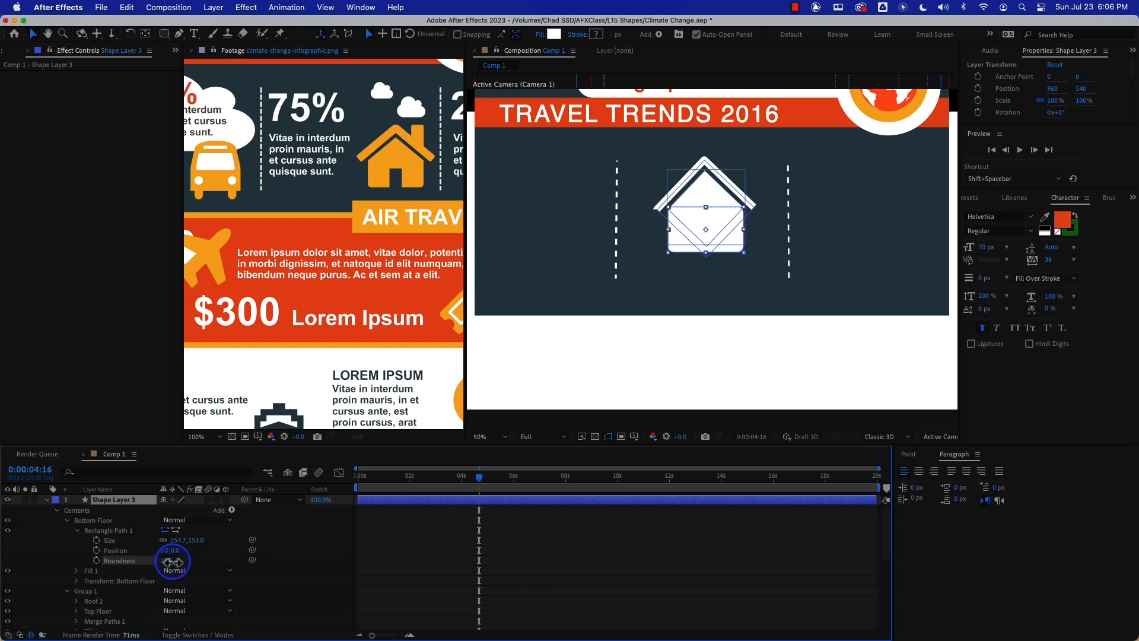
left_click(544, 300)
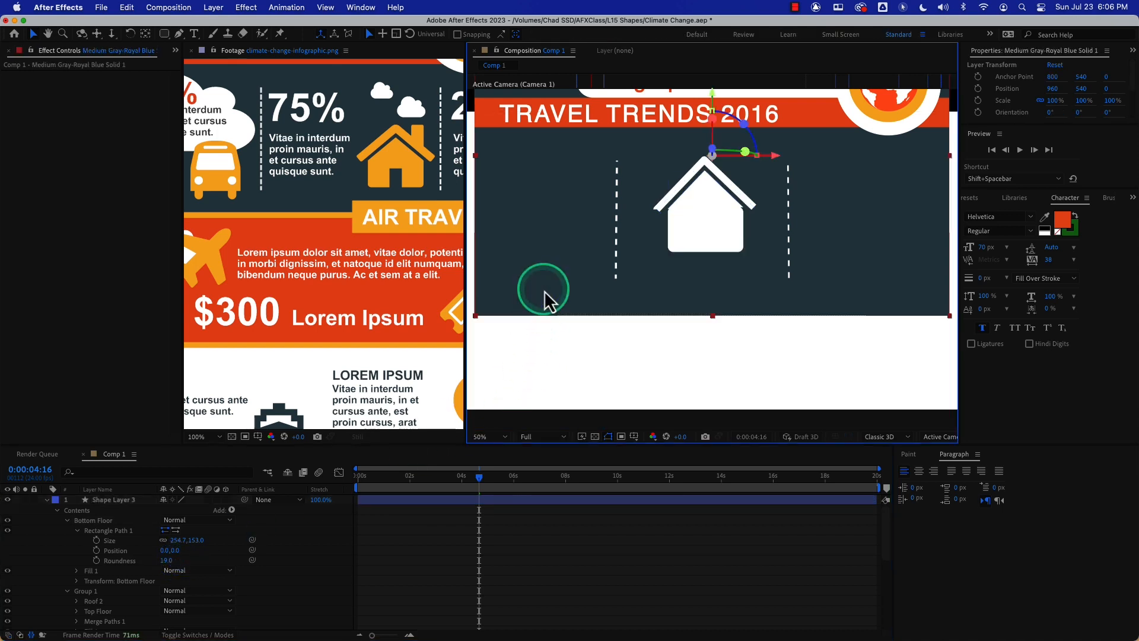
left_click(730, 240)
left_click_drag(731, 240, 730, 235)
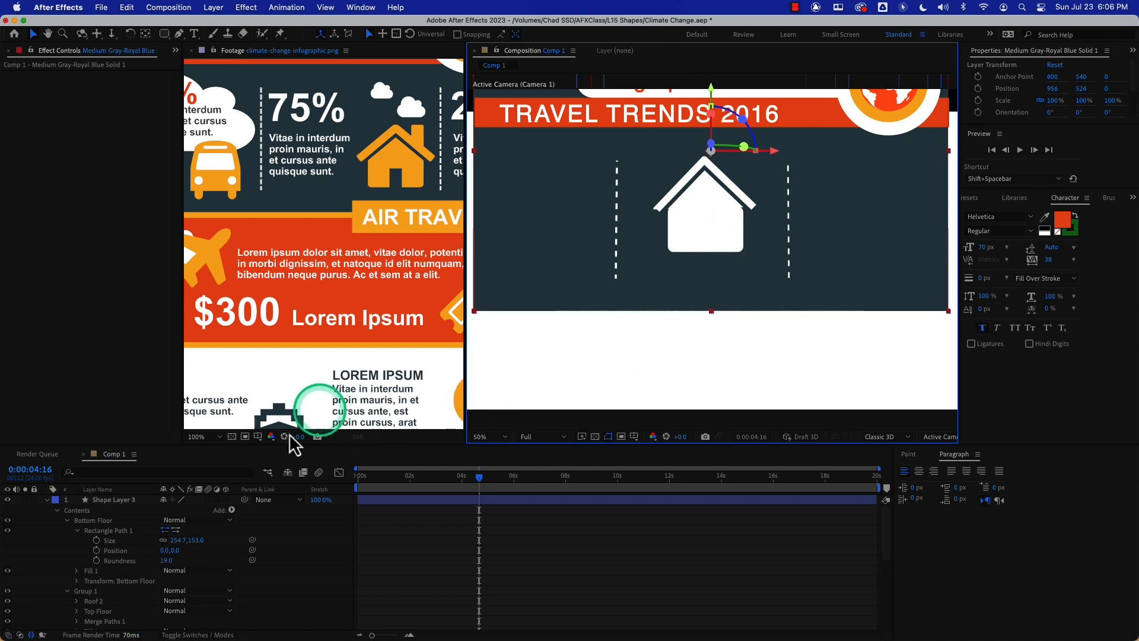
key("super+z")
Hide the mask and shape path outlines and nudge Bottom Floor slightly upward to align it with the top floor
left_click(109, 520)
left_click(707, 225)
left_click(609, 437)
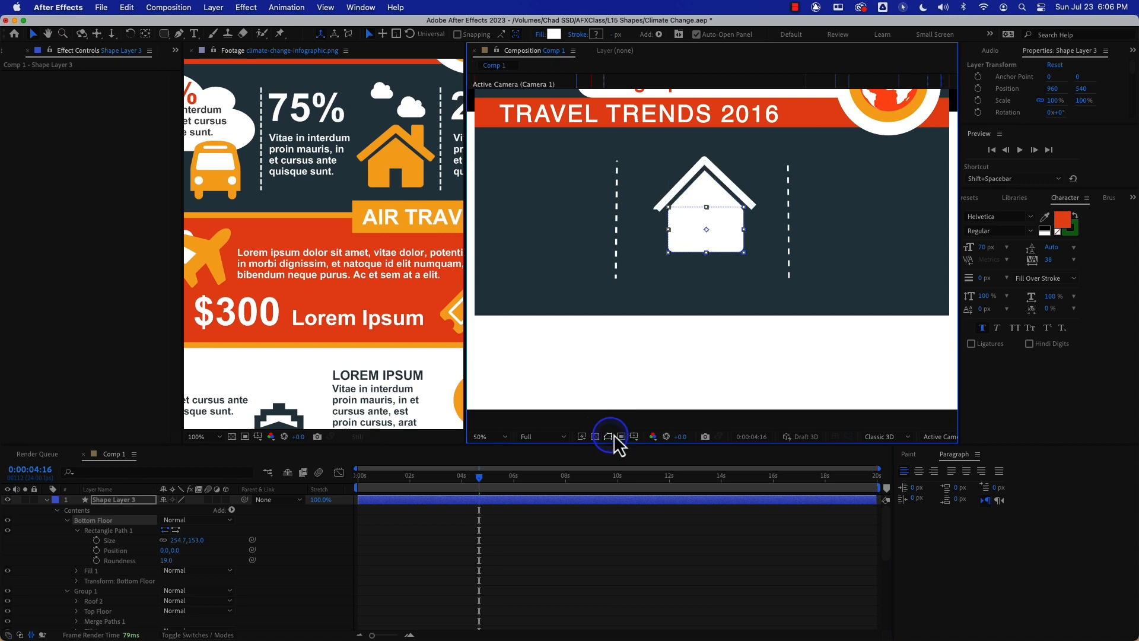
left_click_drag(695, 226, 694, 224)
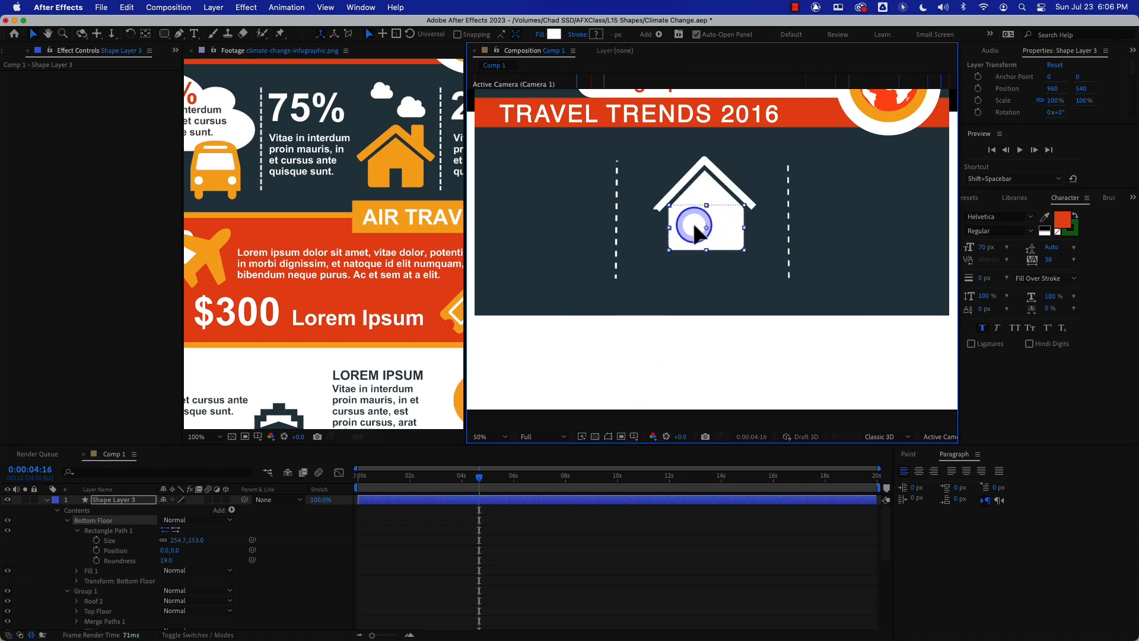
key("Left")
key("Down")
left_click(564, 340)
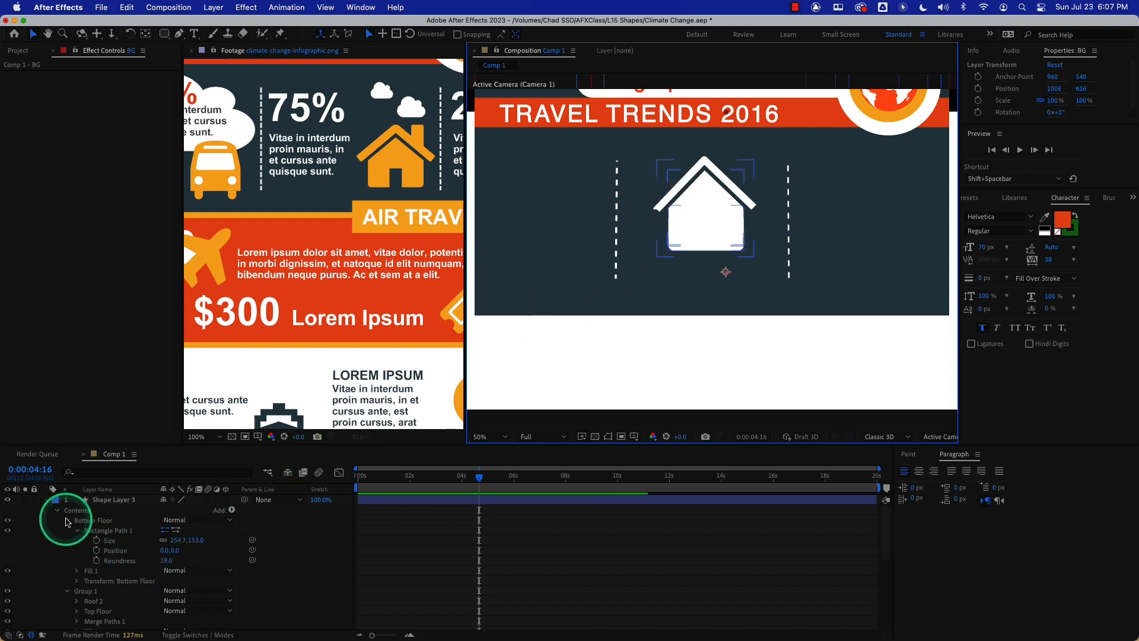
Set the Roof's Trim Paths End to 47% and Offset to 96° to even out the roof's ends
left_click(66, 521)
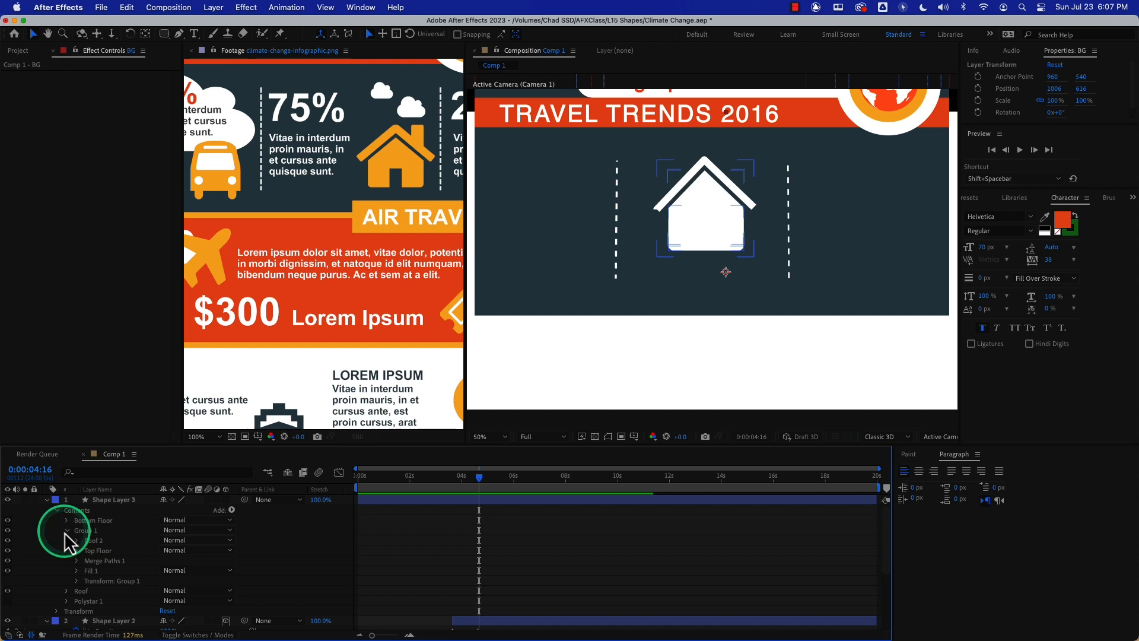
left_click(67, 530)
left_click(67, 540)
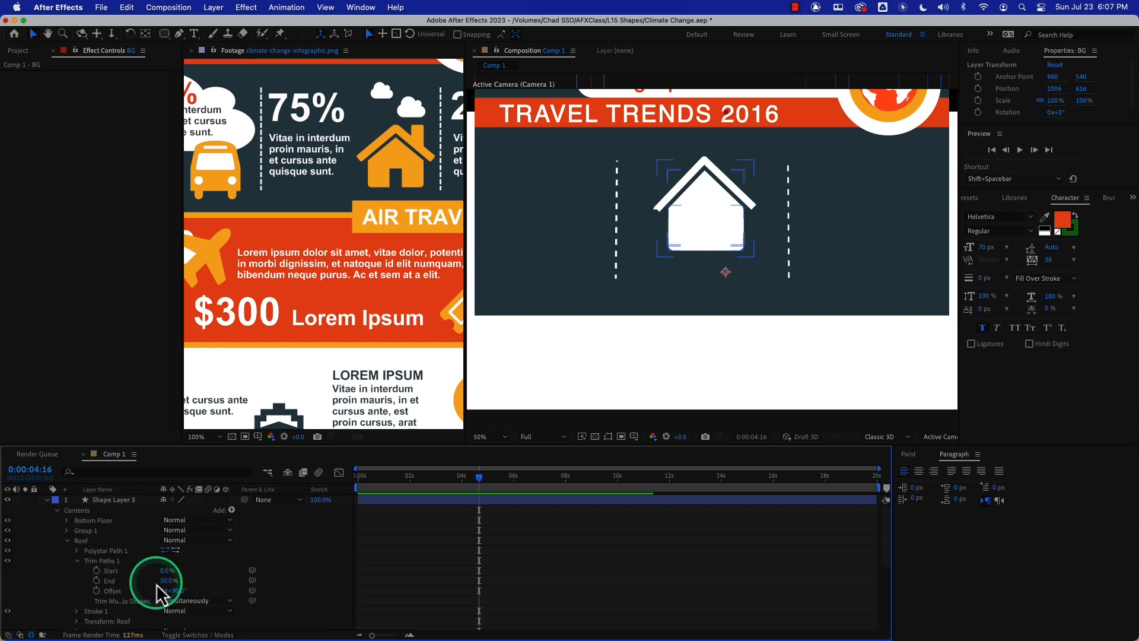
left_click_drag(166, 580, 159, 581)
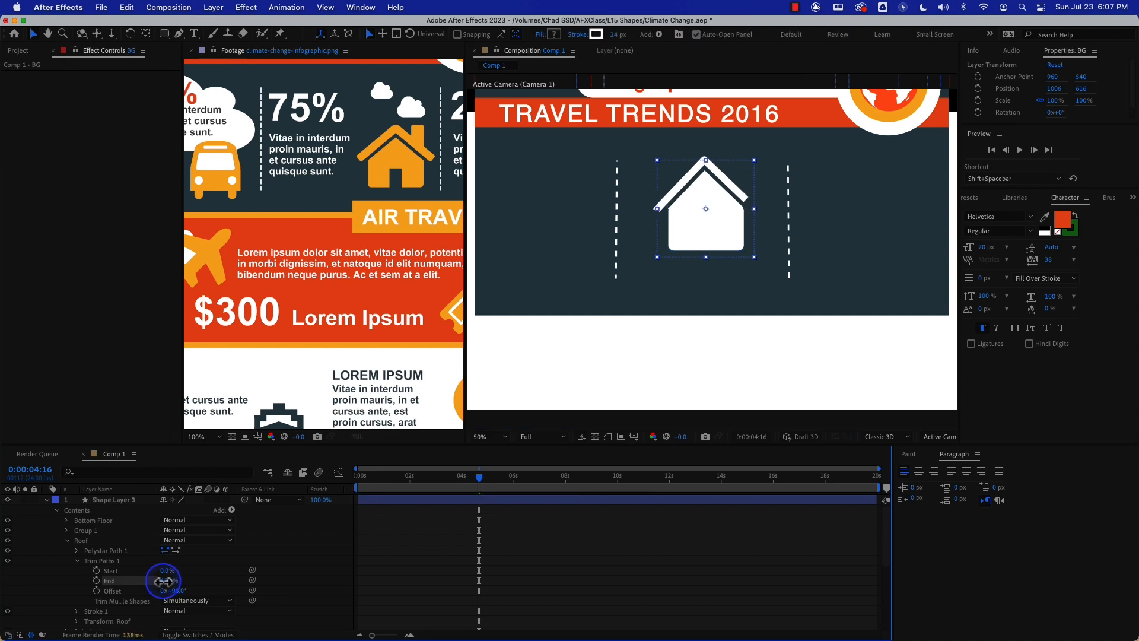
left_click_drag(164, 581, 427, 542)
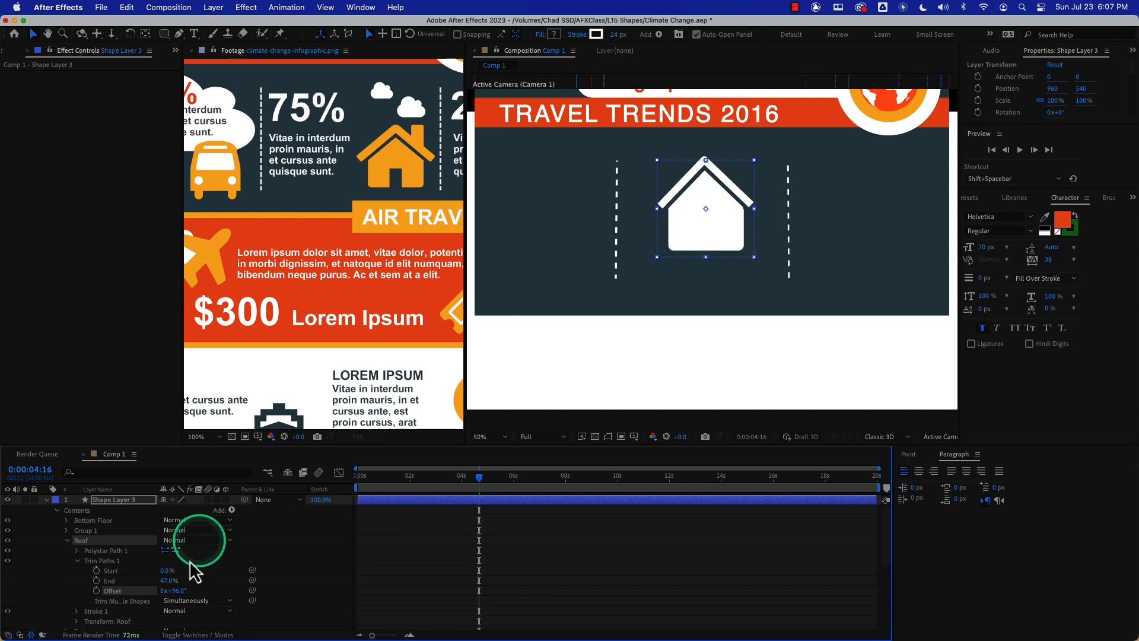
Unlink Shape Layer 3's scale dimensions and set its horizontal scale to 110% to widen the house
left_click(131, 503)
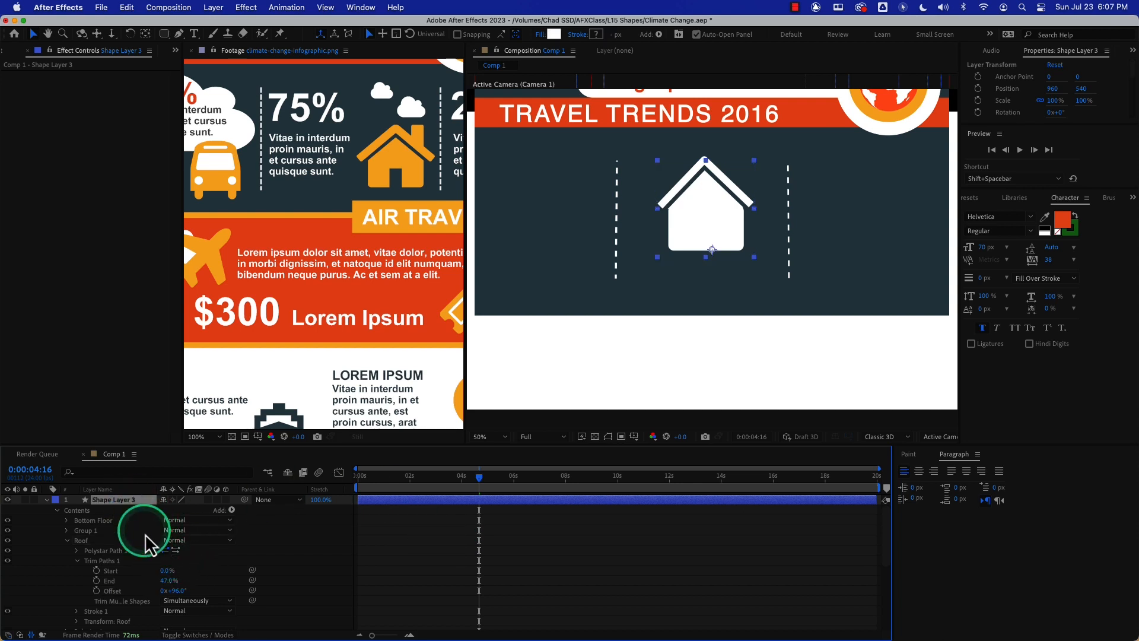
scroll(145, 537, "down", 1)
scroll(141, 554, "down", 2)
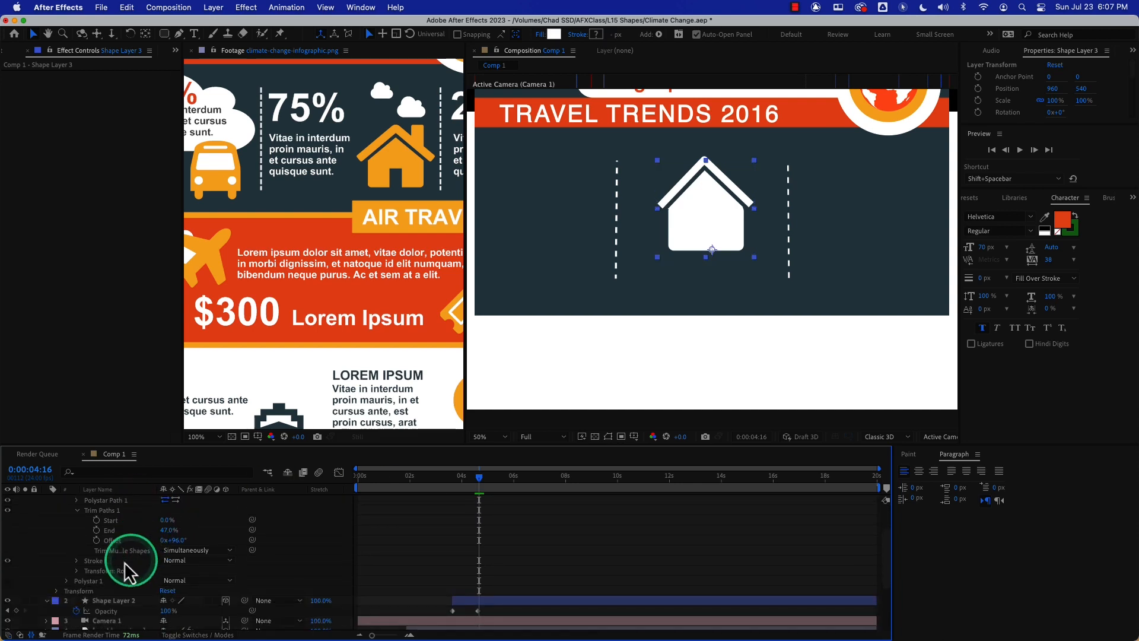
left_click(57, 591)
left_click(163, 604)
left_click_drag(178, 604, 189, 601)
left_click(179, 604)
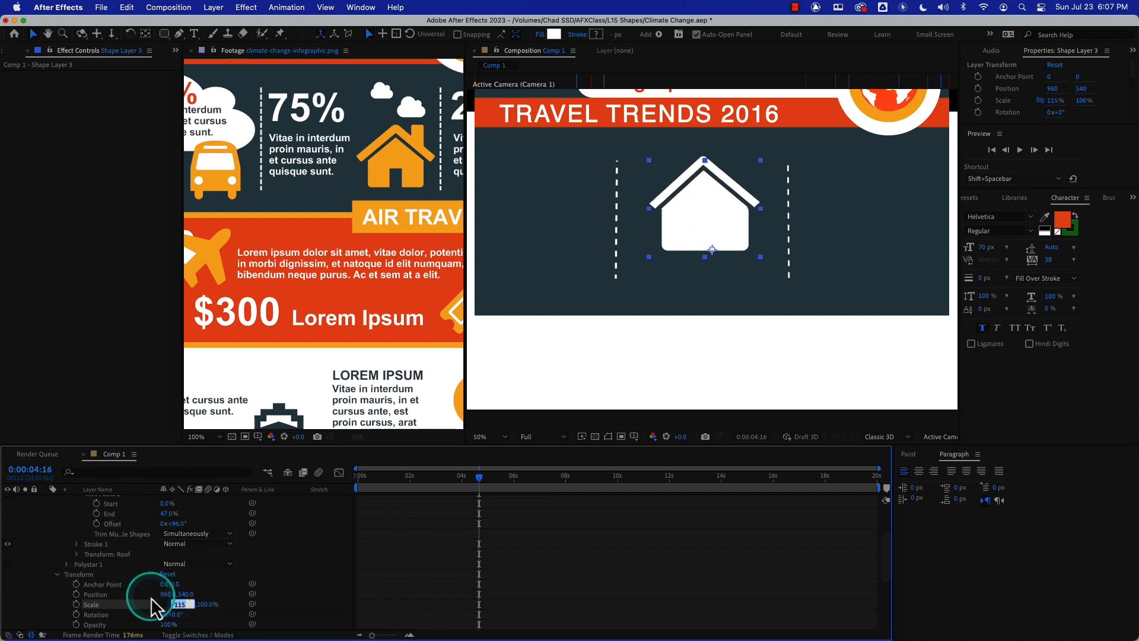
type("110")
key("Return")
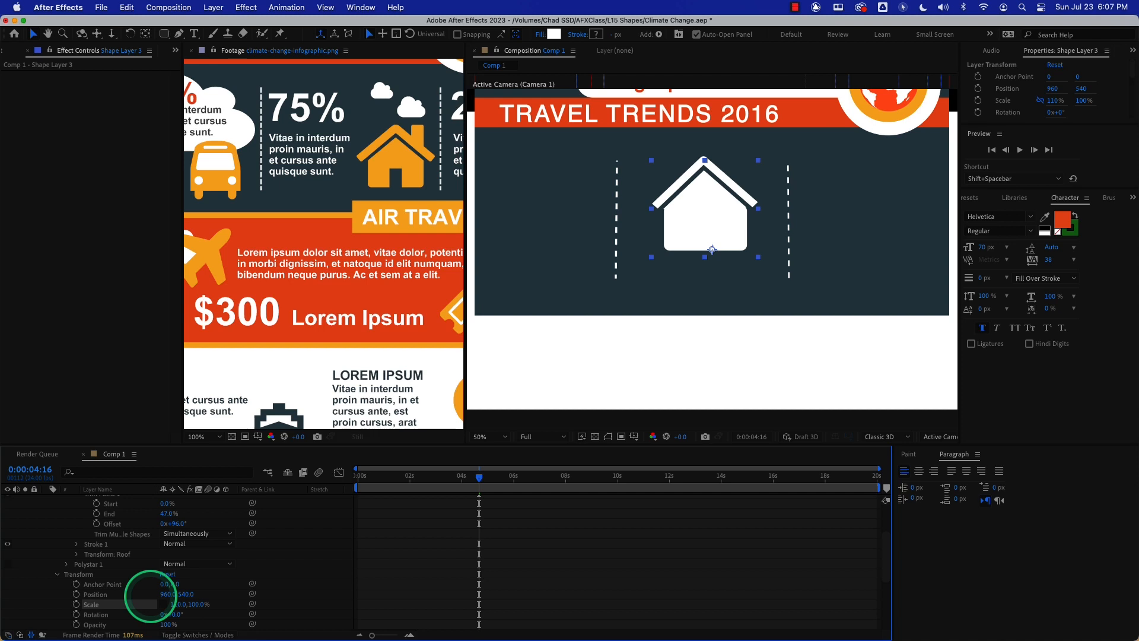
Collapse the Roof, Contents and Transform groups of Shape Layer 3
scroll(158, 579, "up", 4)
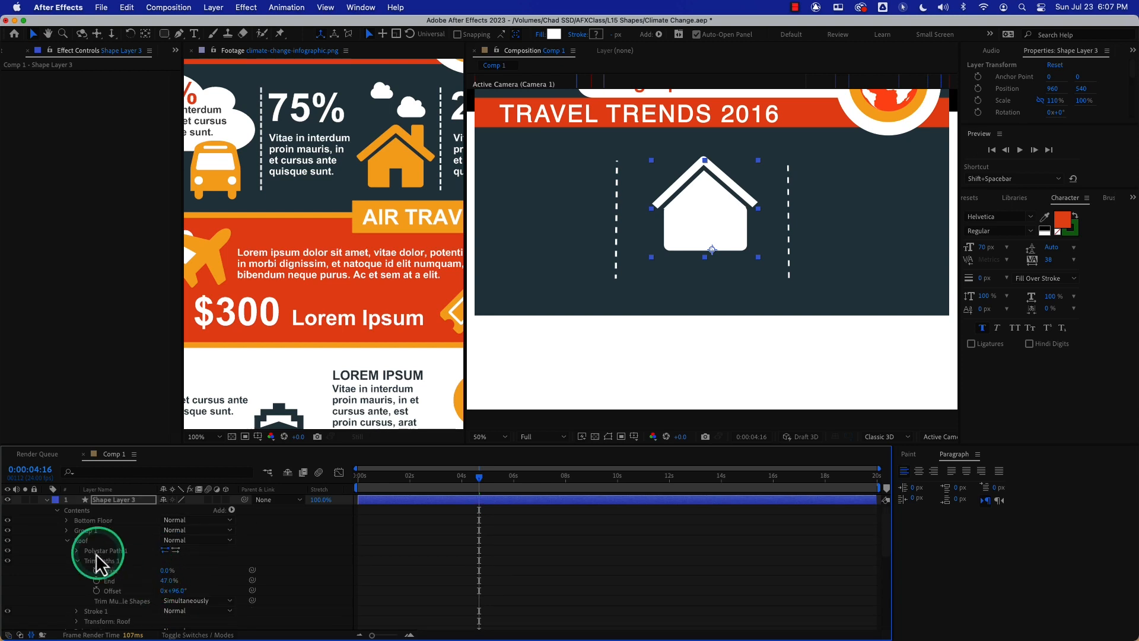
left_click(66, 541)
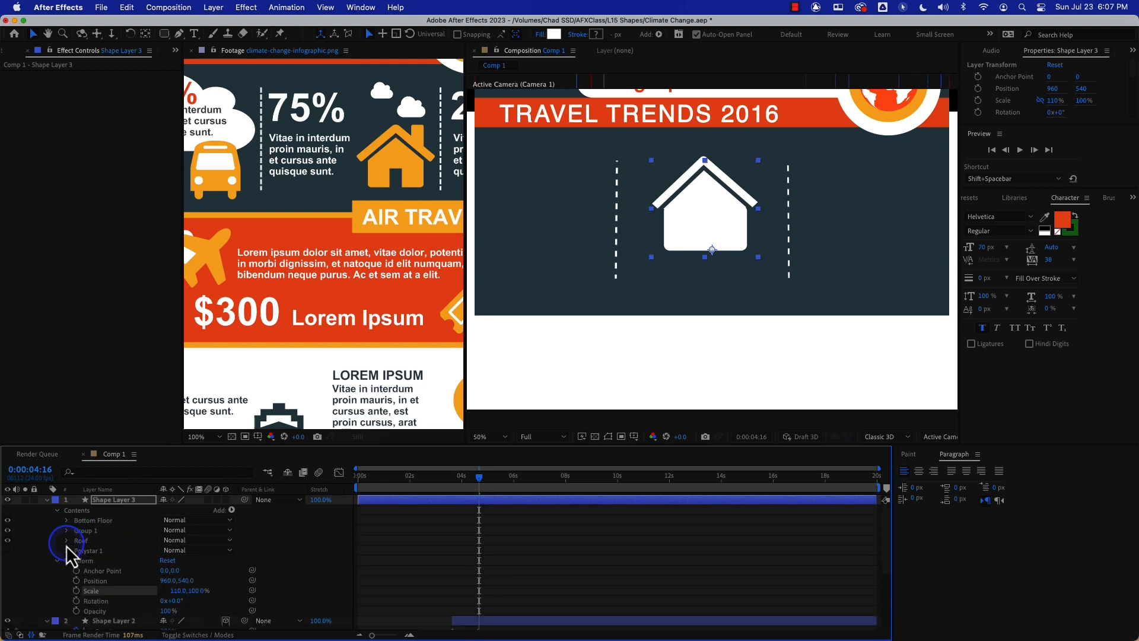
left_click(57, 510)
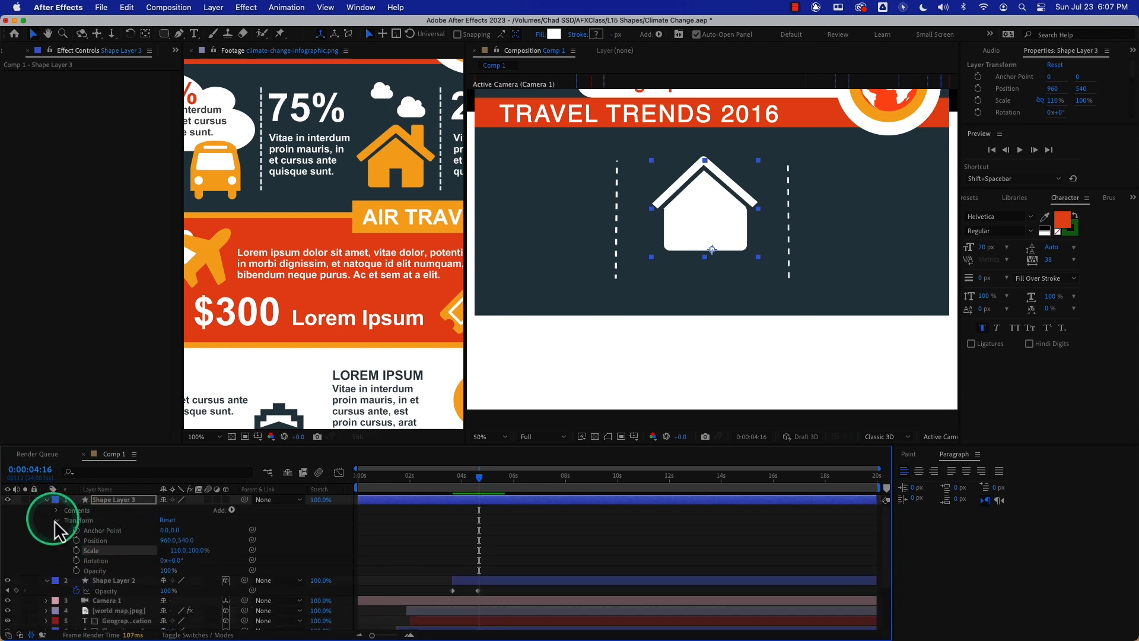
left_click(56, 520)
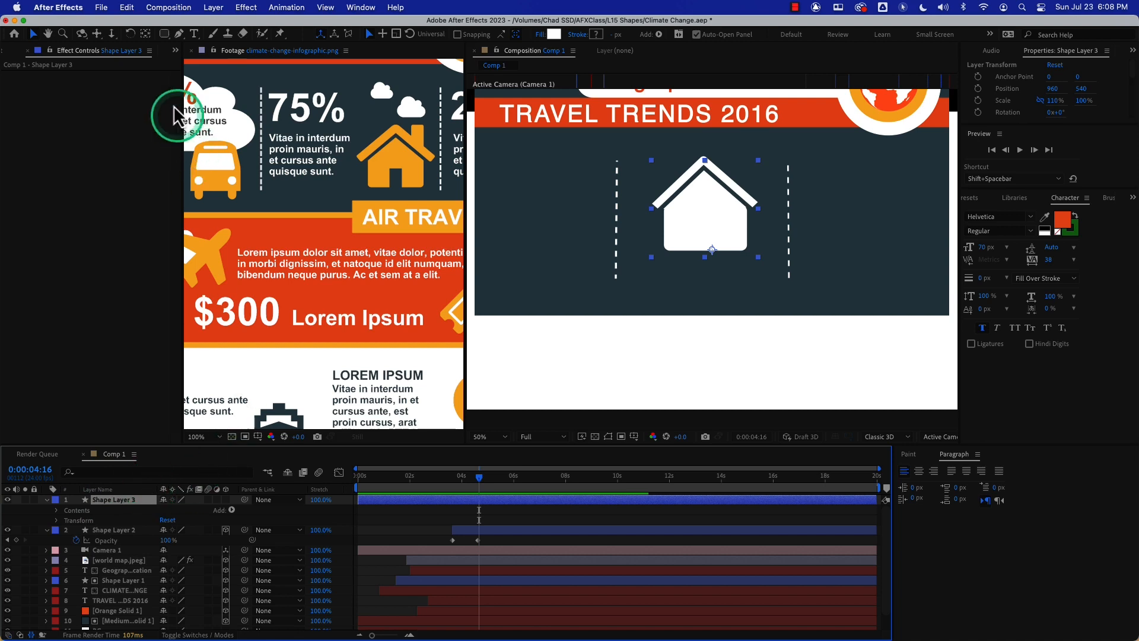
left_click(165, 33)
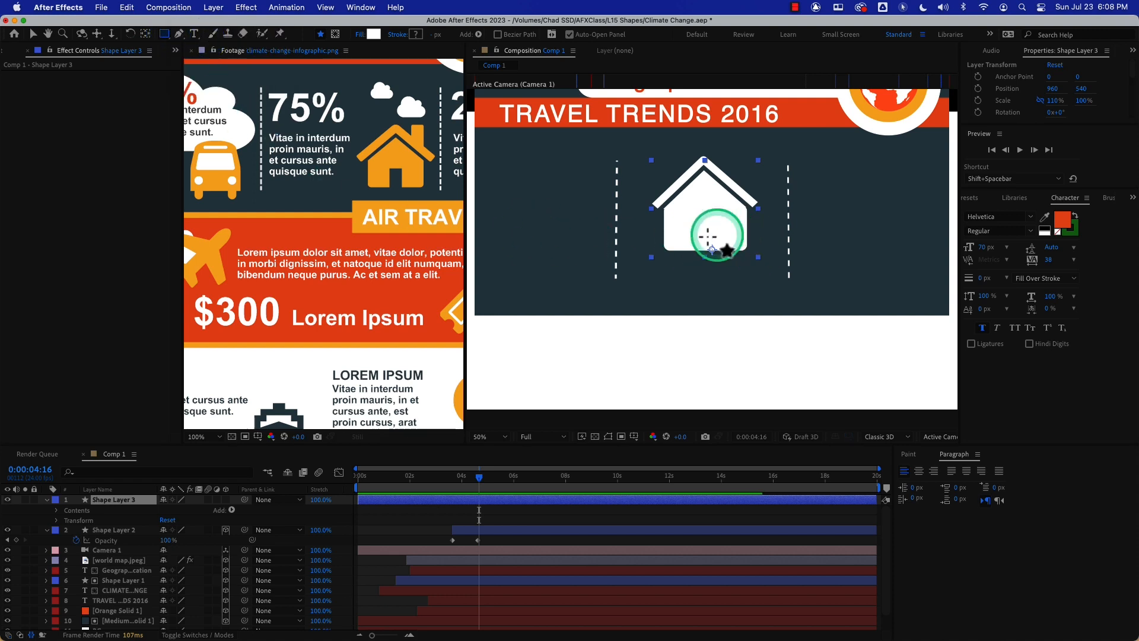
left_click_drag(699, 237, 723, 272)
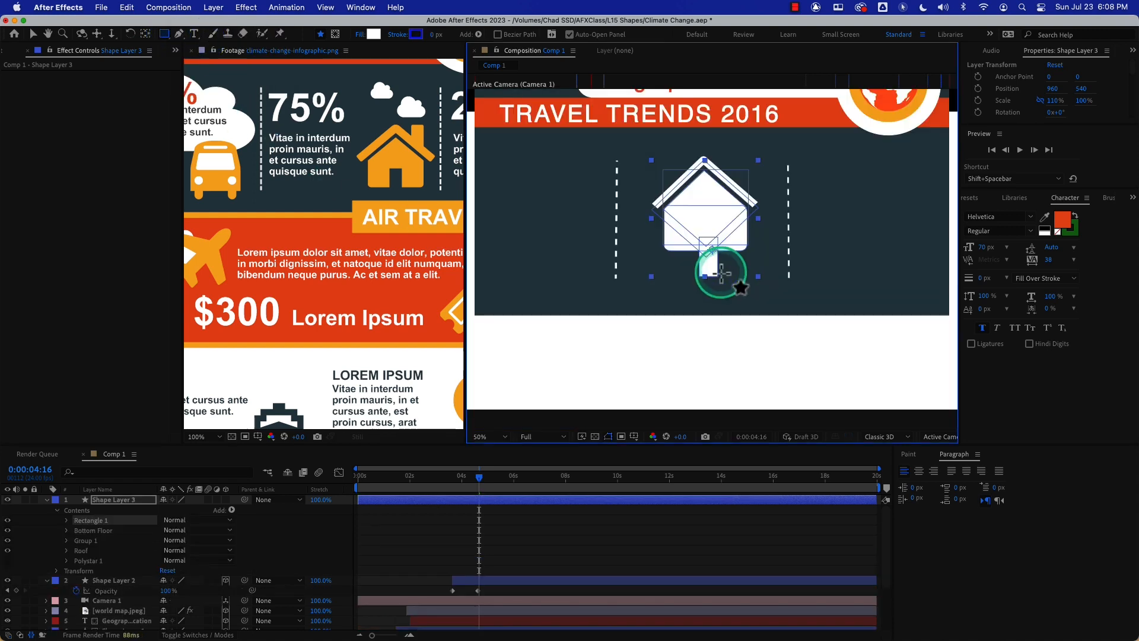
key("super+z")
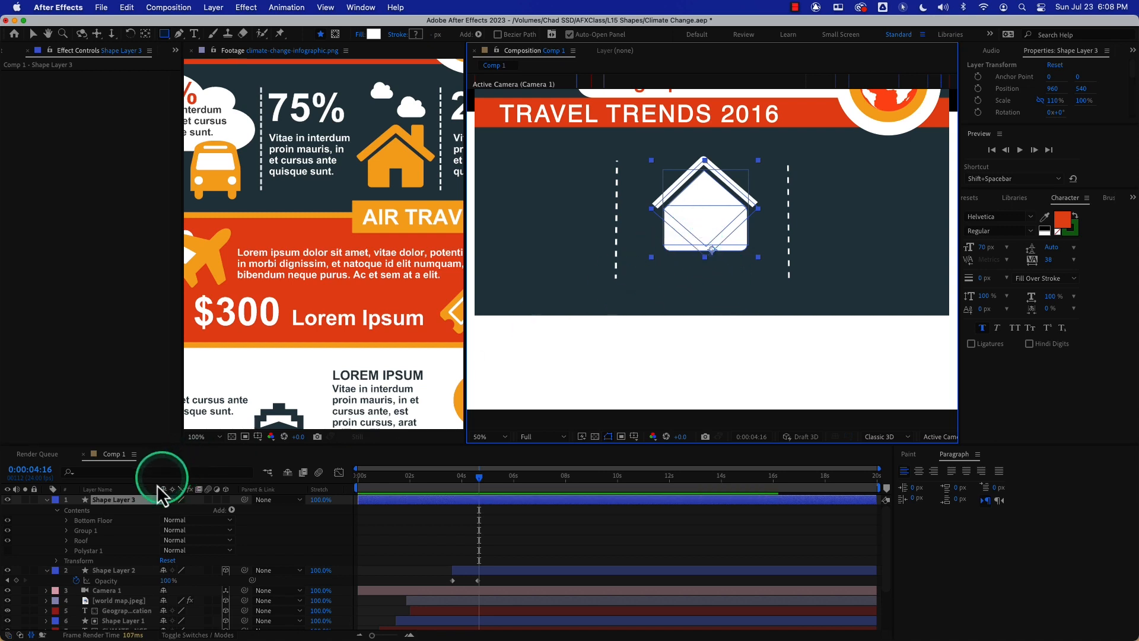
Draw a rectangular mask on Shape Layer 3 at the house's bottom centre and set it to Subtract to cut out the door
left_click(140, 500)
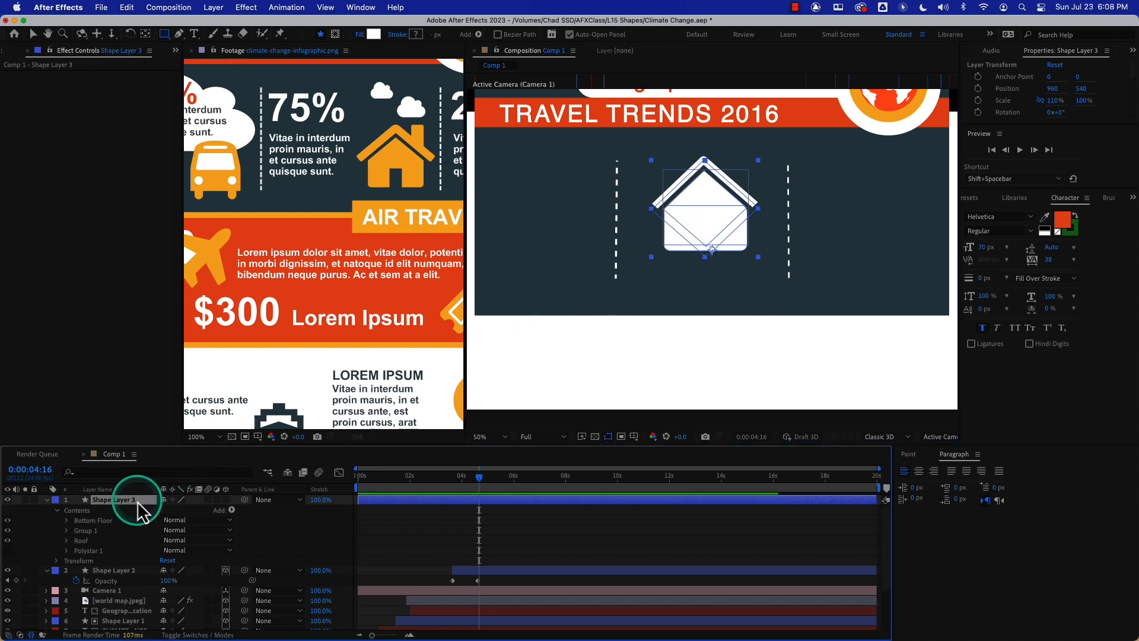
left_click(337, 35)
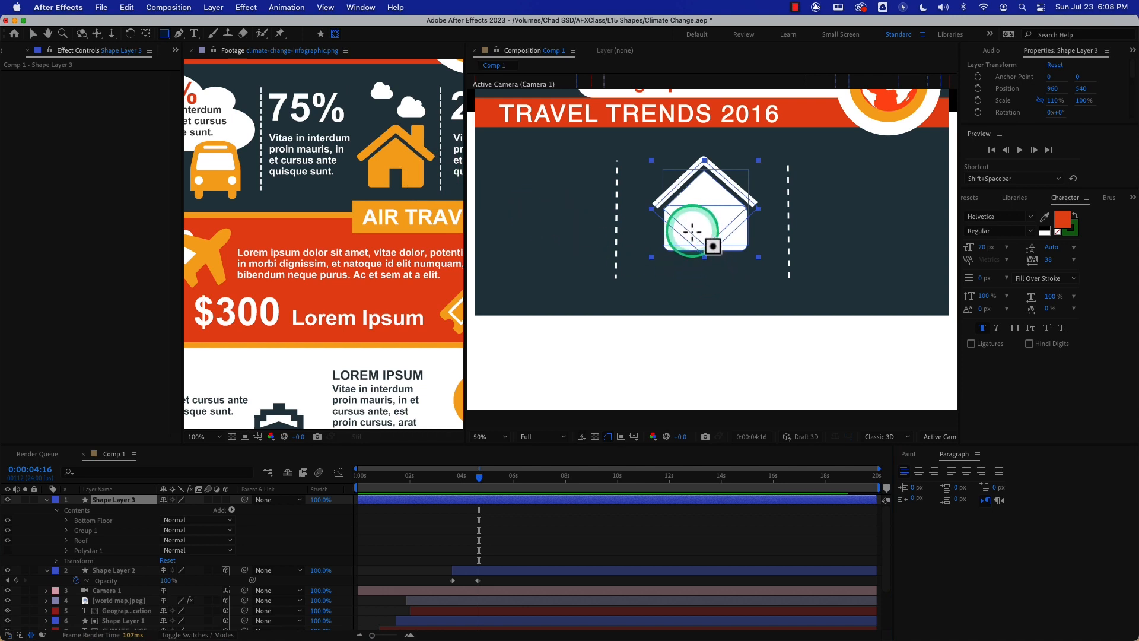
left_click_drag(692, 232, 704, 246)
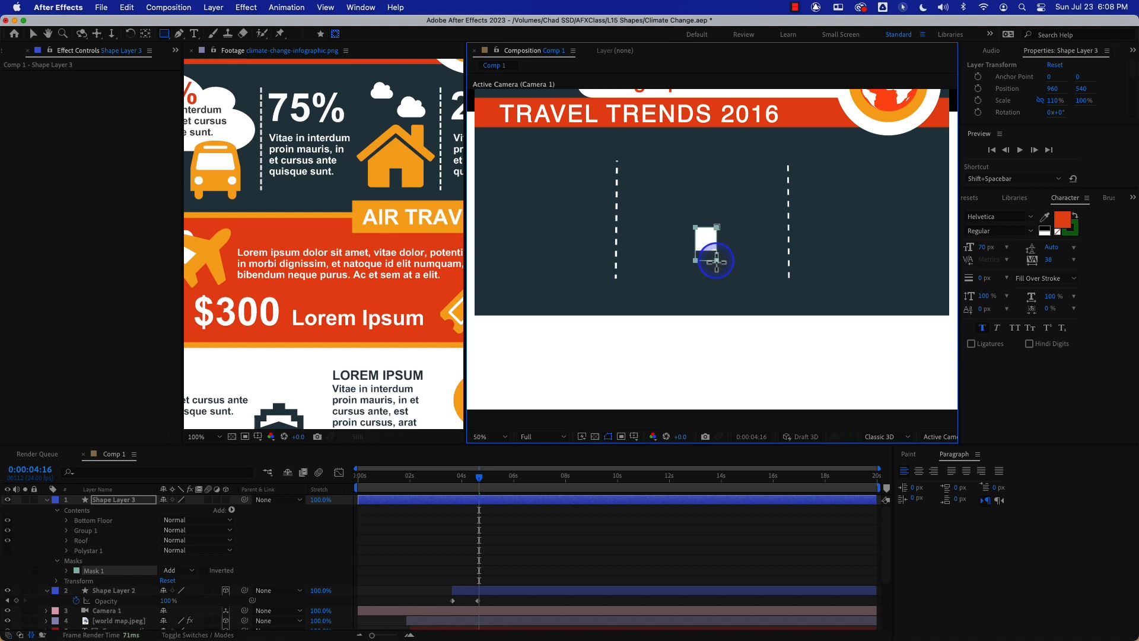
left_click(187, 571)
left_click(195, 577)
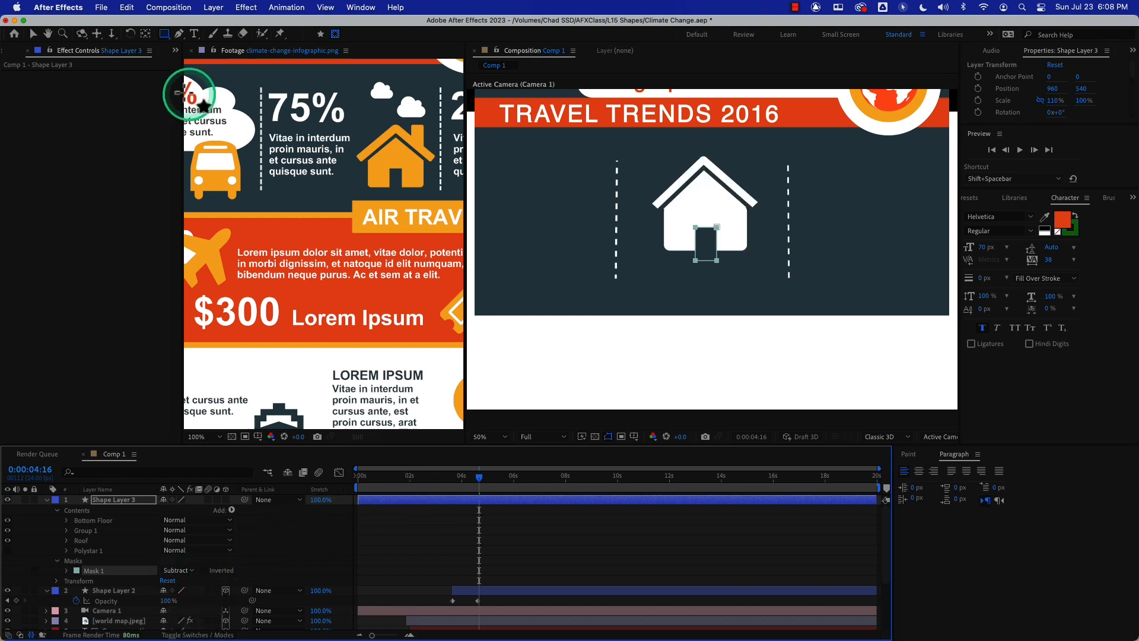
Draw a chimney shape about 42 by 138 px over the right side of the roof with the Rounded Rectangle tool and rename it Chimney
left_click(164, 36)
left_click(220, 47)
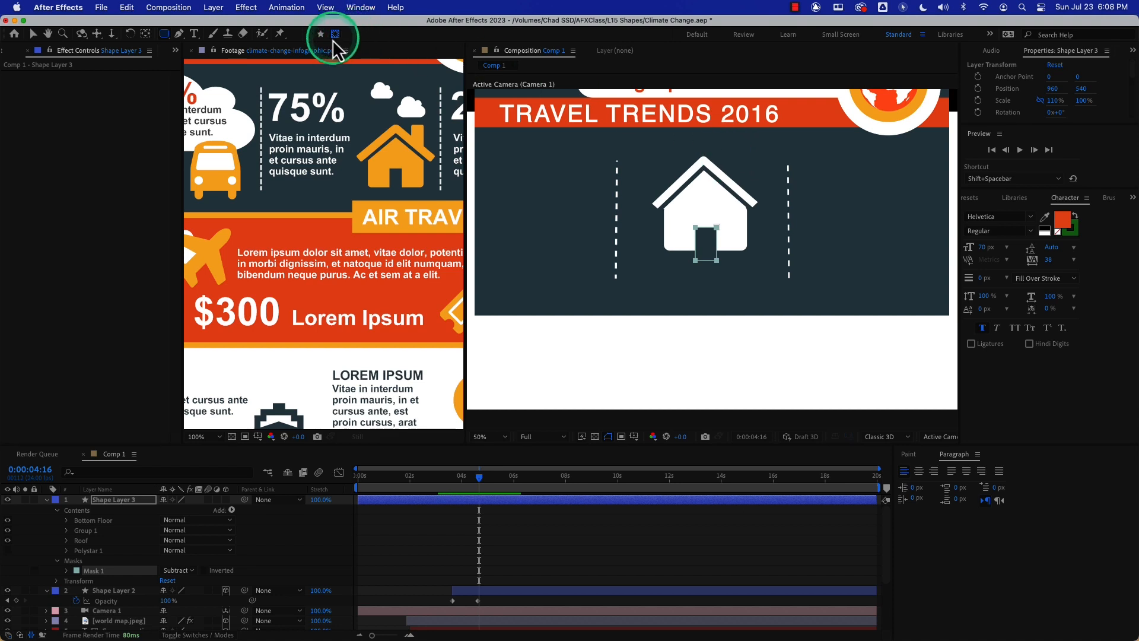
left_click(321, 34)
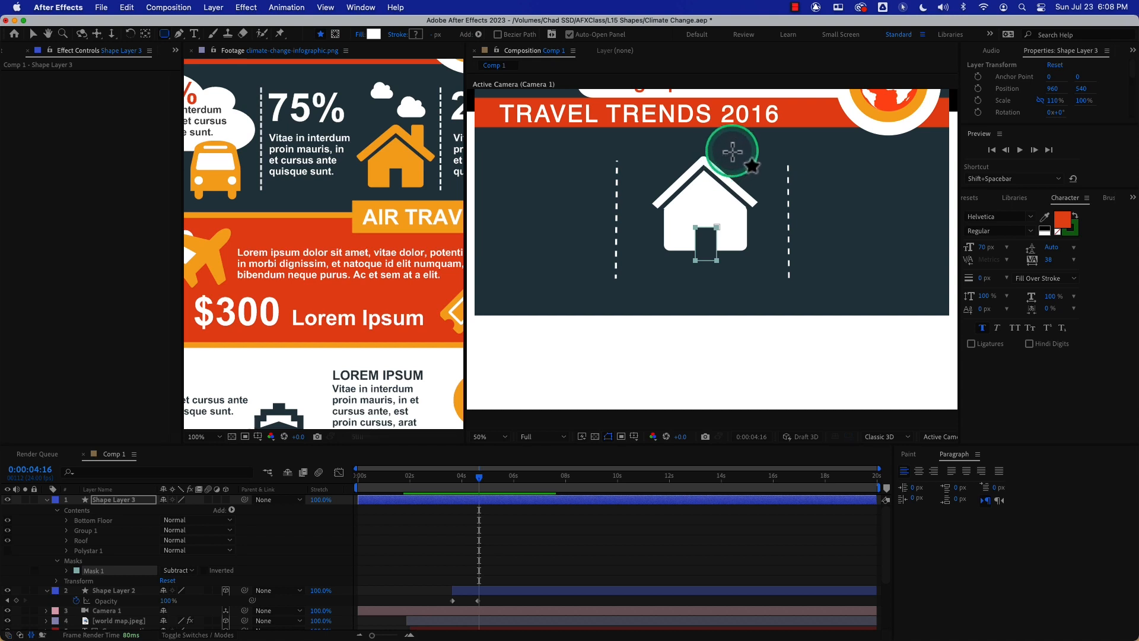
left_click_drag(732, 151, 734, 157)
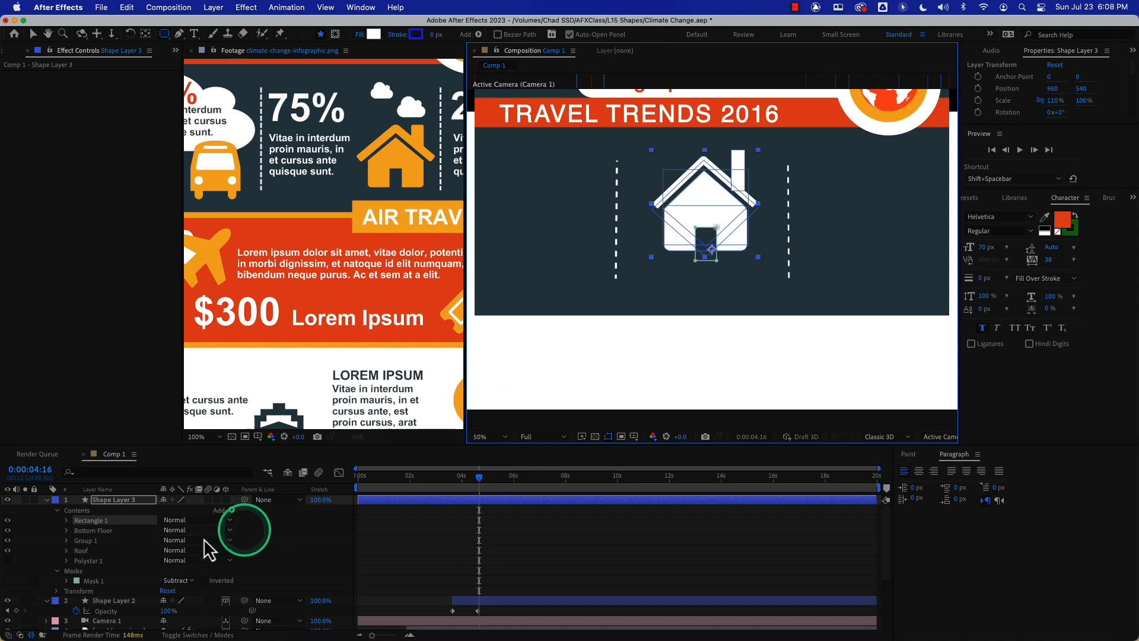
left_click(85, 524)
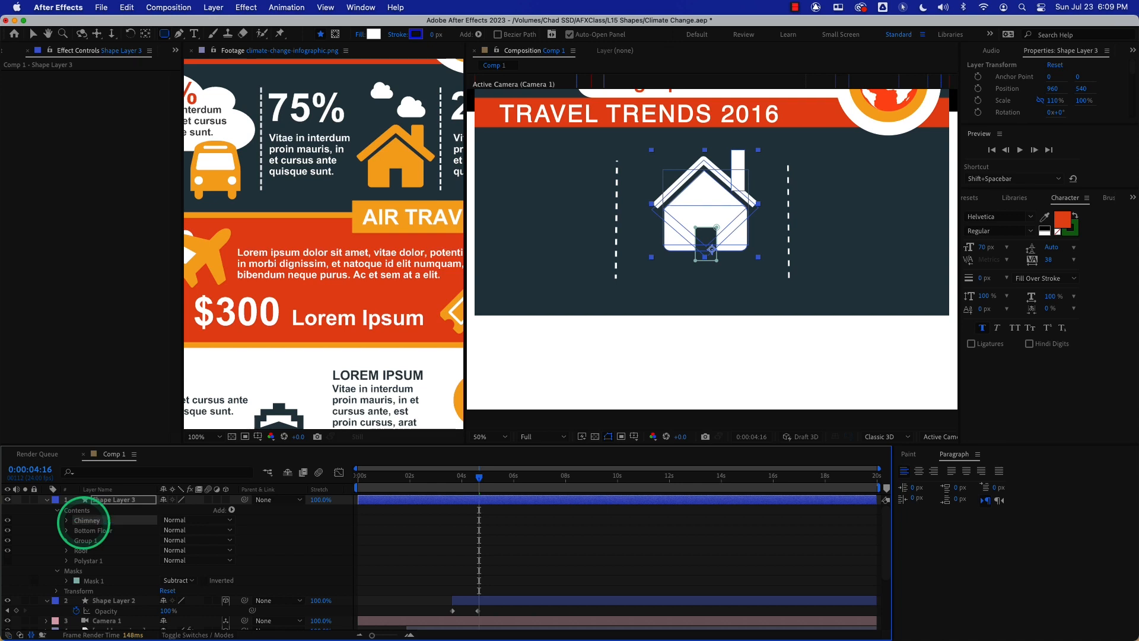
Set the Chimney rectangle path's roundness to 14 and its width to 57.9 with the size dimensions unlinked
left_click(66, 521)
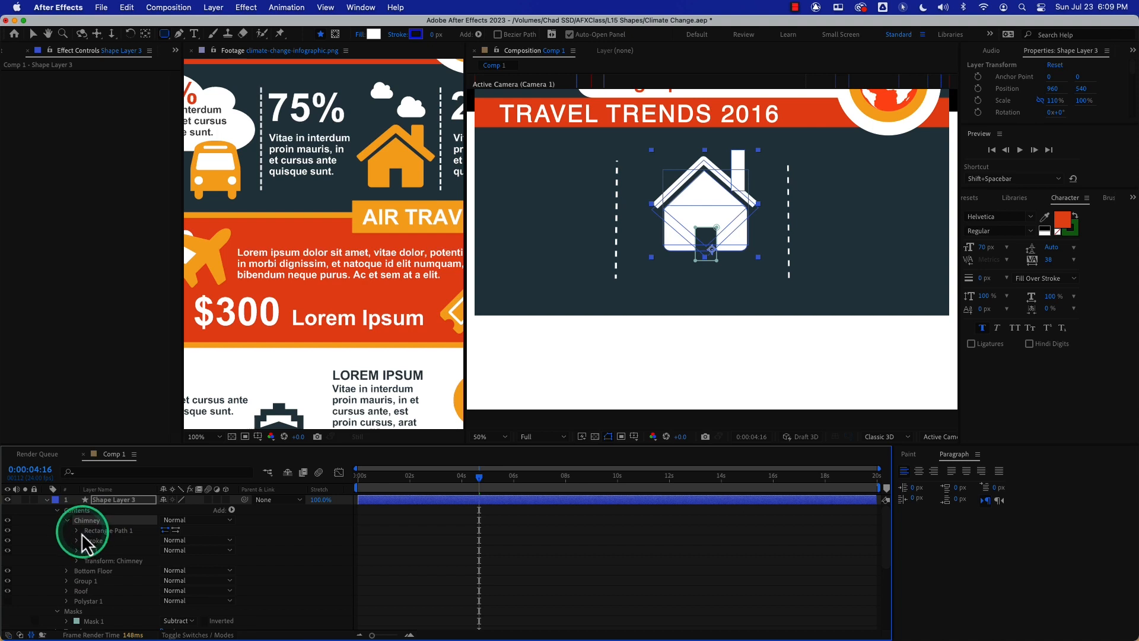
left_click(77, 531)
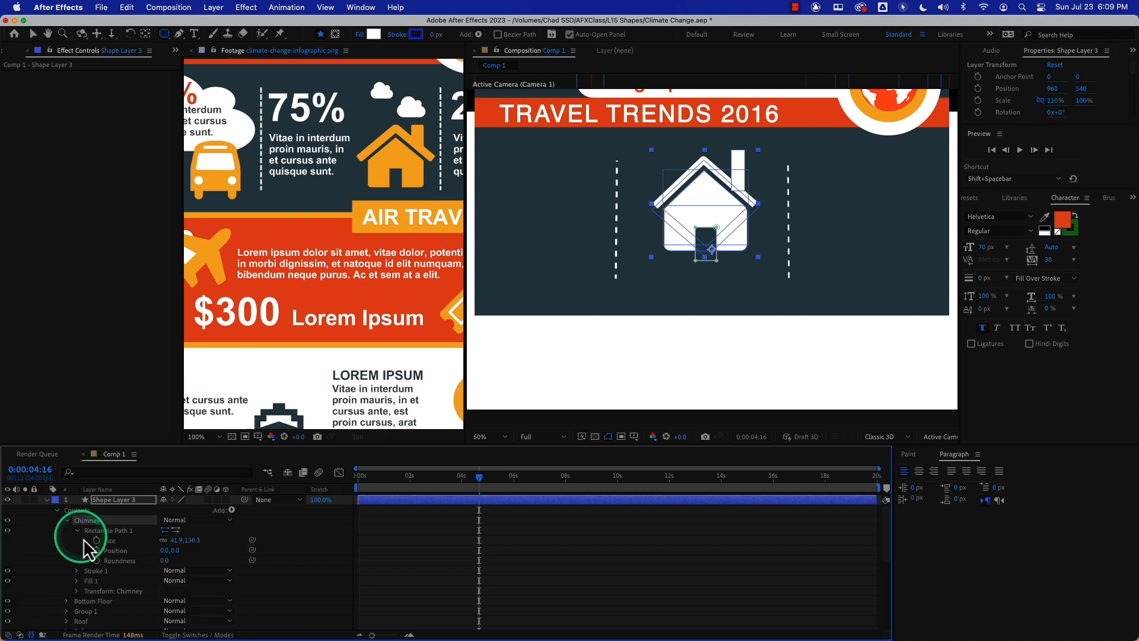
left_click(168, 562)
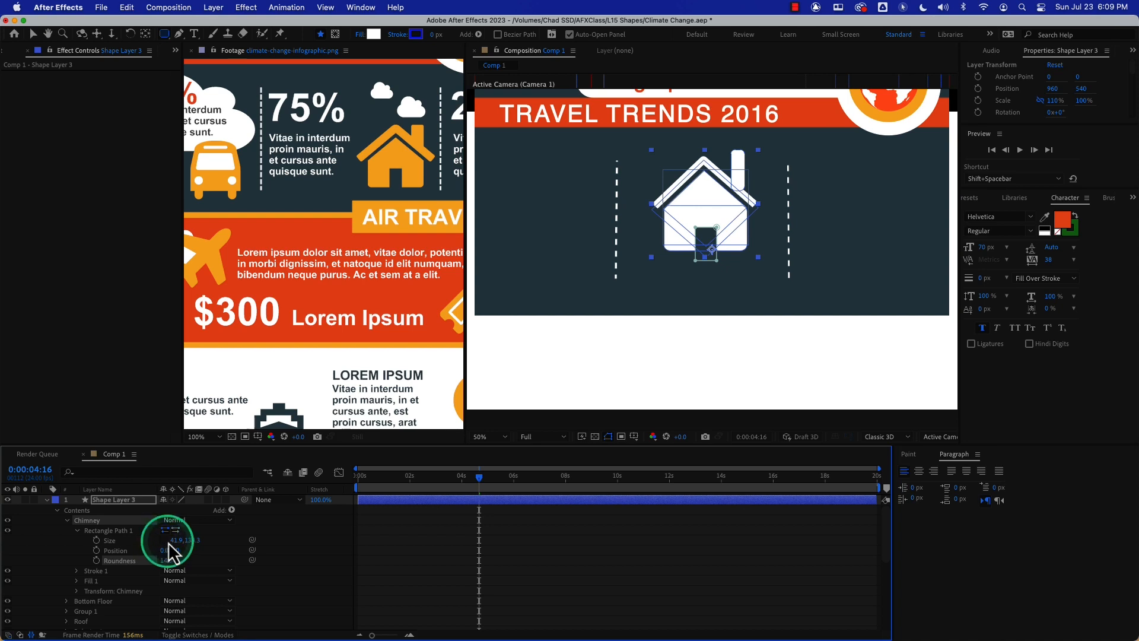
left_click(175, 541)
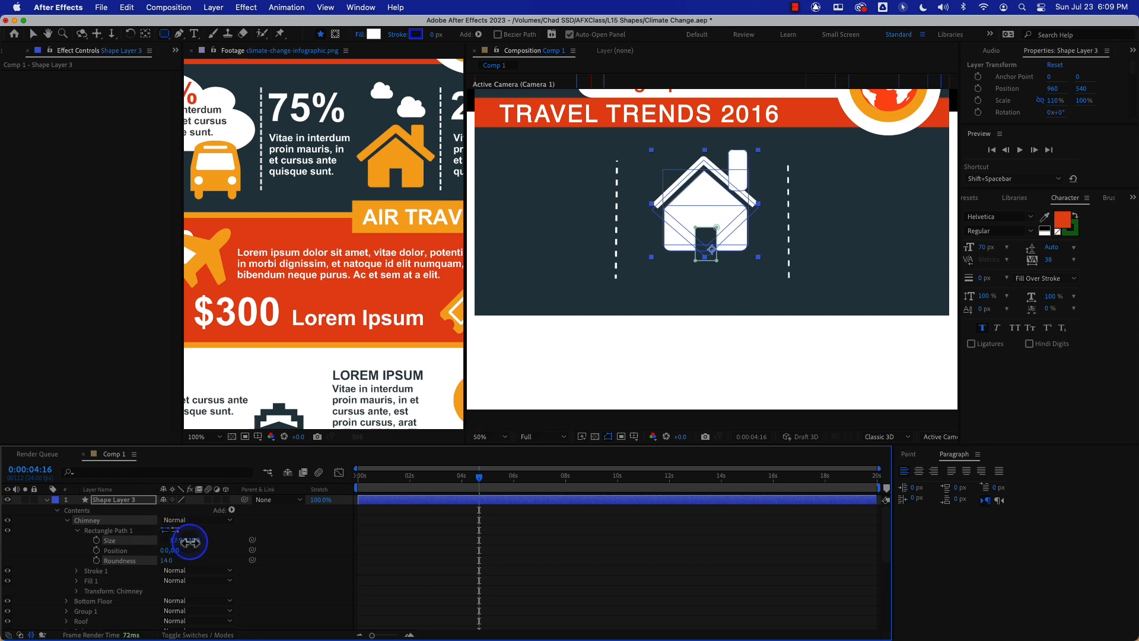
Check the house without path outlines, then select the Chimney group and move it slightly right on the roof
key("v")
left_click(518, 359)
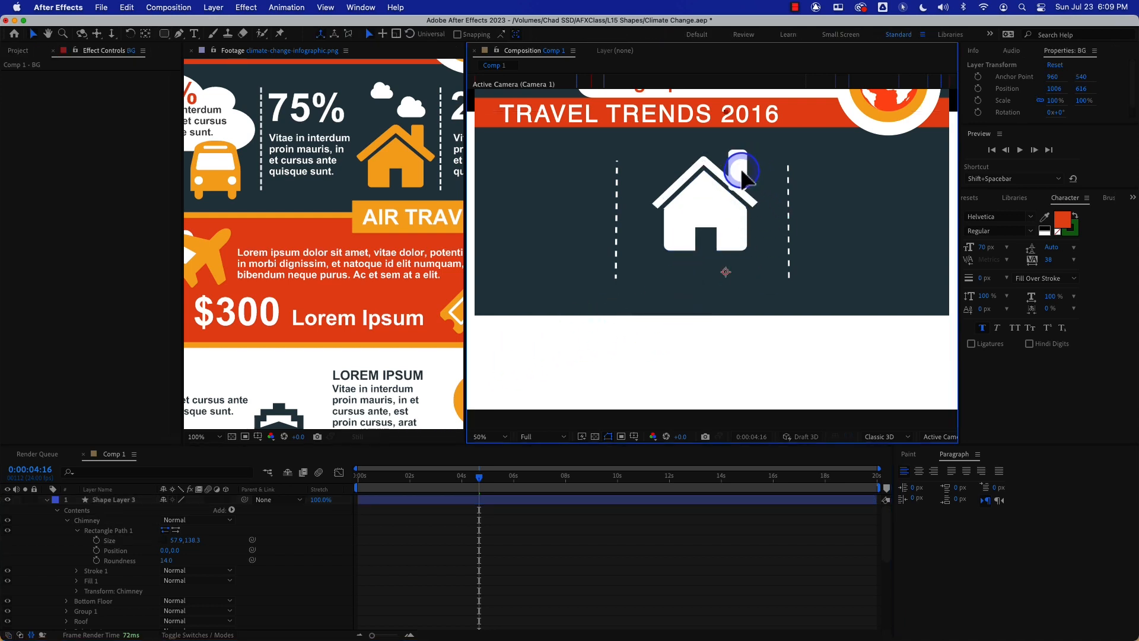
left_click_drag(743, 177, 743, 183)
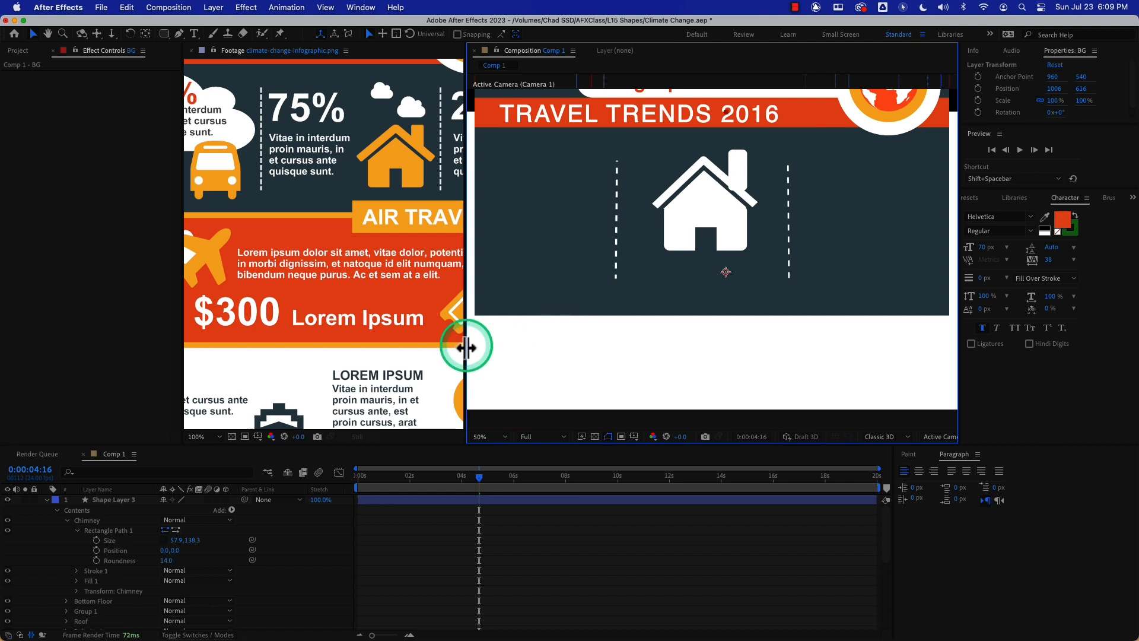
left_click(150, 511)
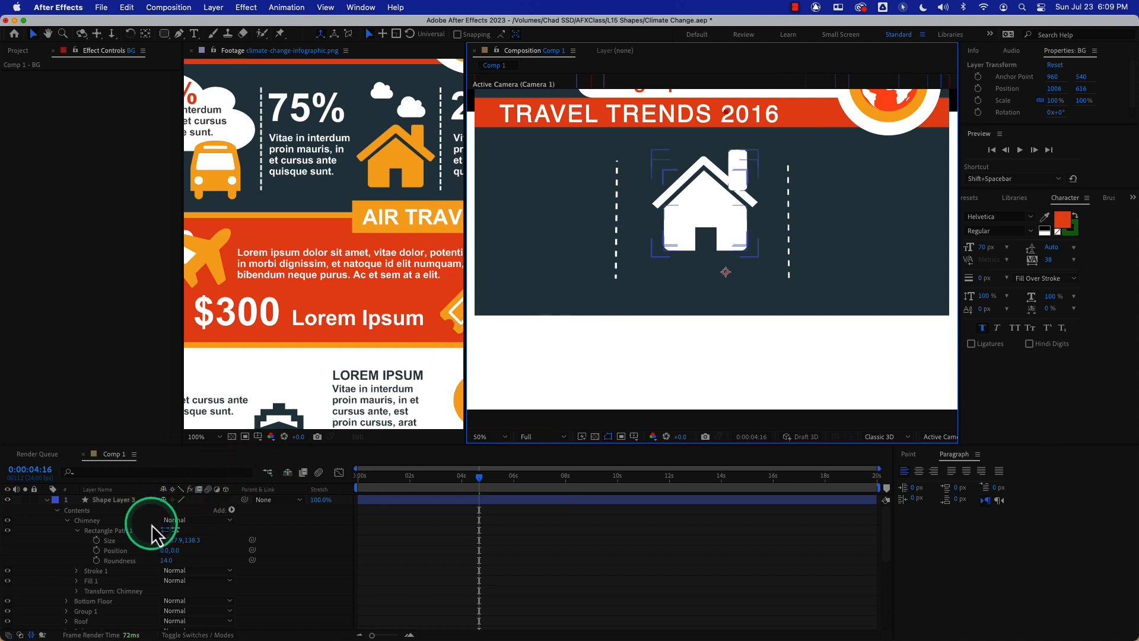
left_click(152, 525)
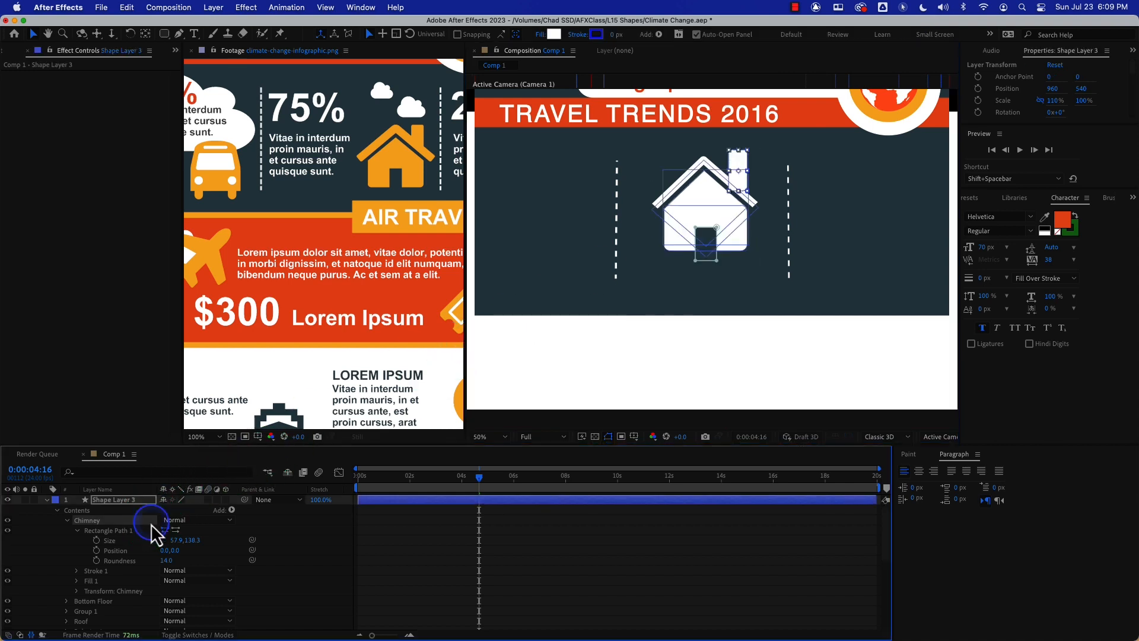
left_click(742, 189)
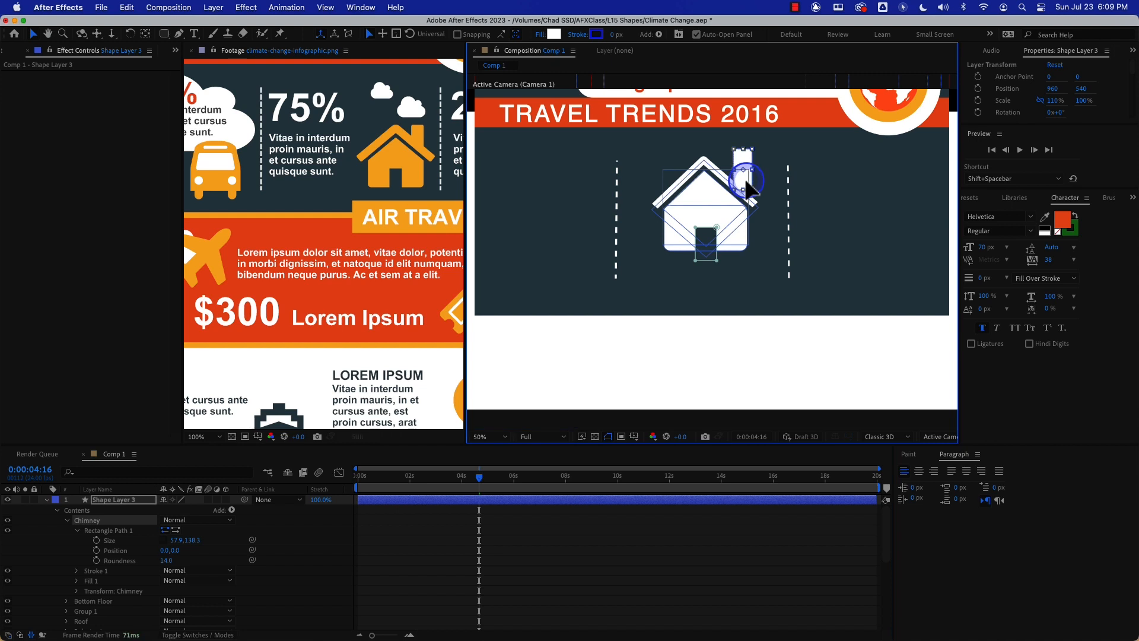
Convert the Chimney's rectangle path to a Bezier path and shift its lower corner points to follow the roof's slope
right_click(112, 537)
left_click(121, 555)
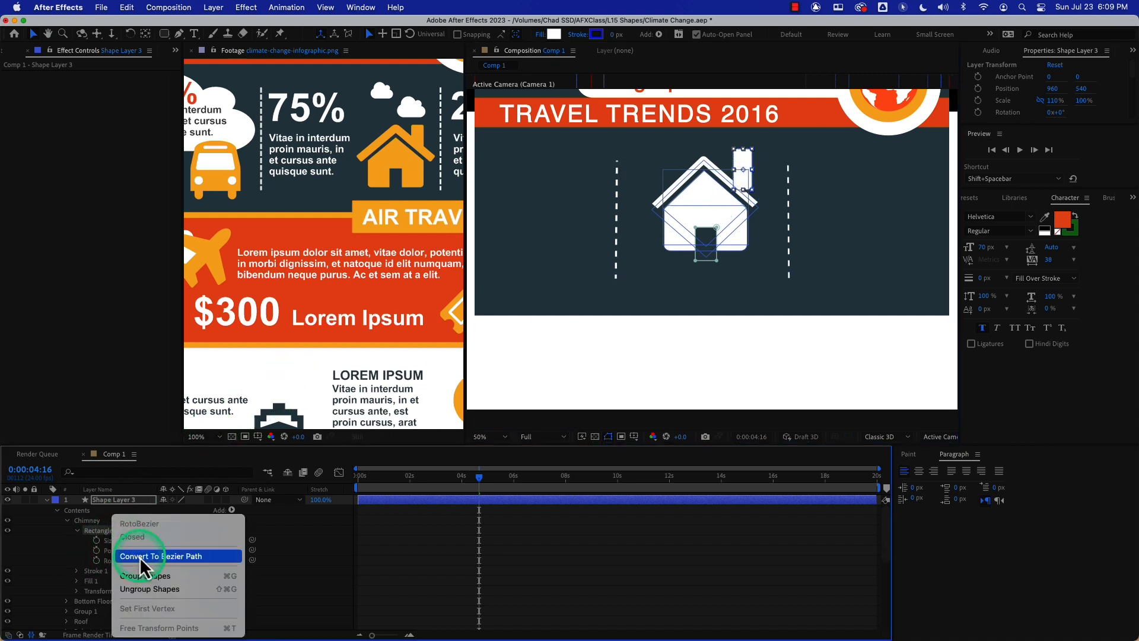
scroll(793, 223, "down", 1)
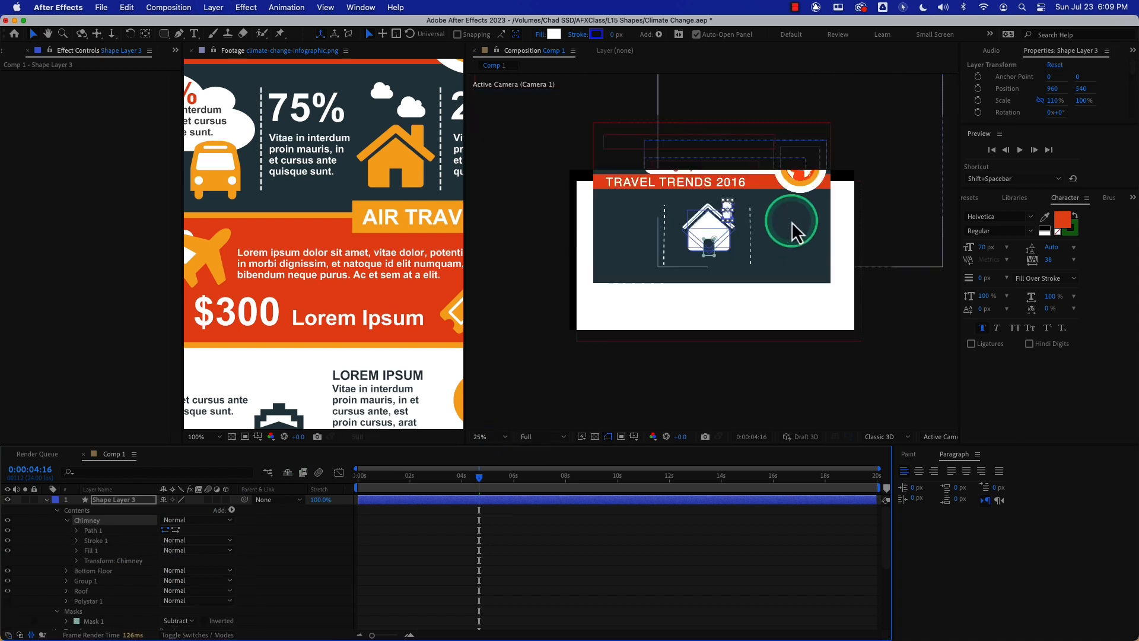
scroll(793, 222, "up", 2)
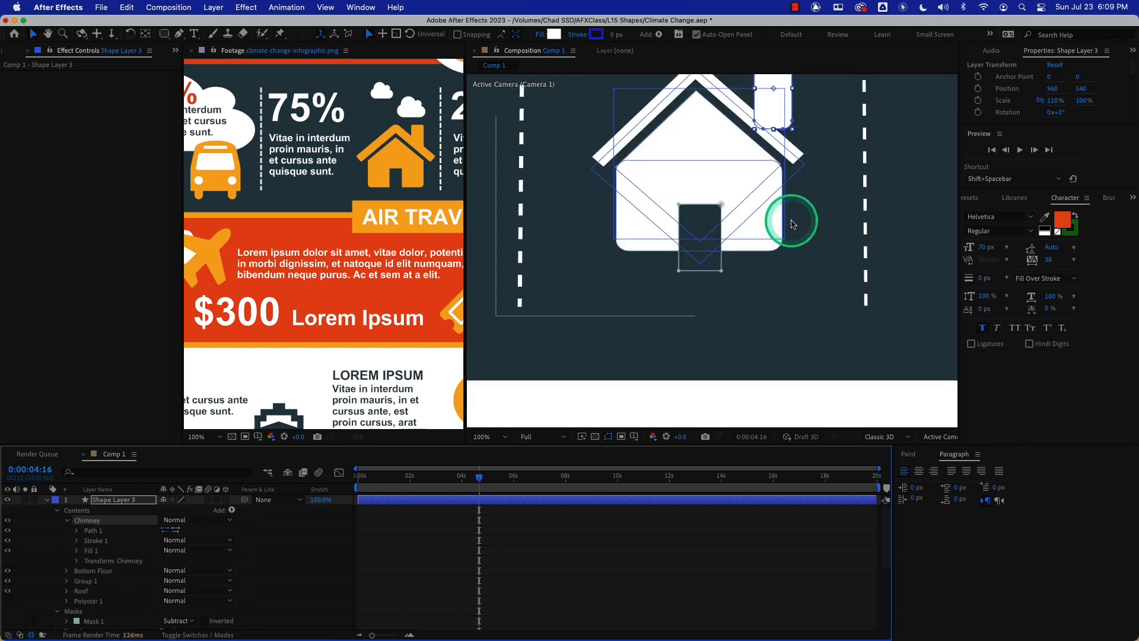
left_click(783, 129)
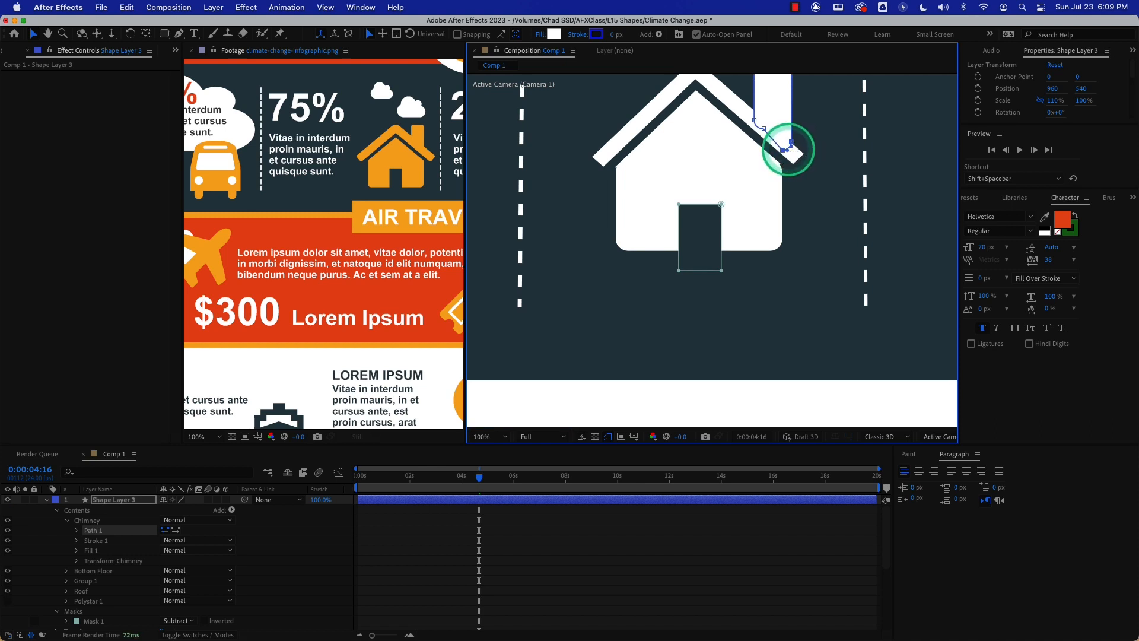
left_click(764, 128)
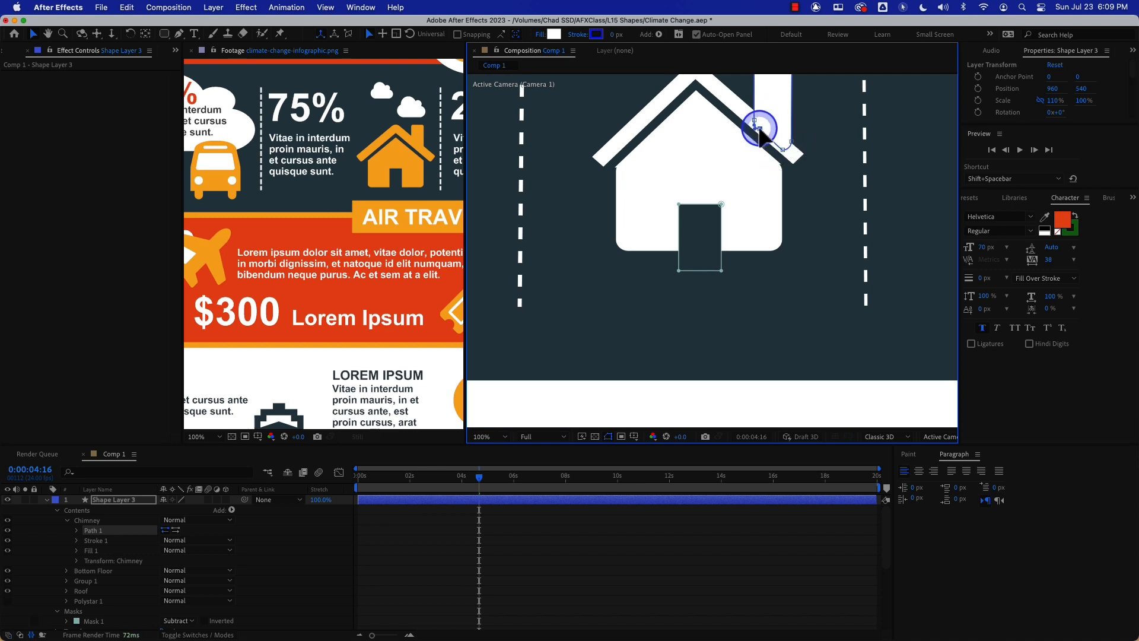
left_click(596, 295)
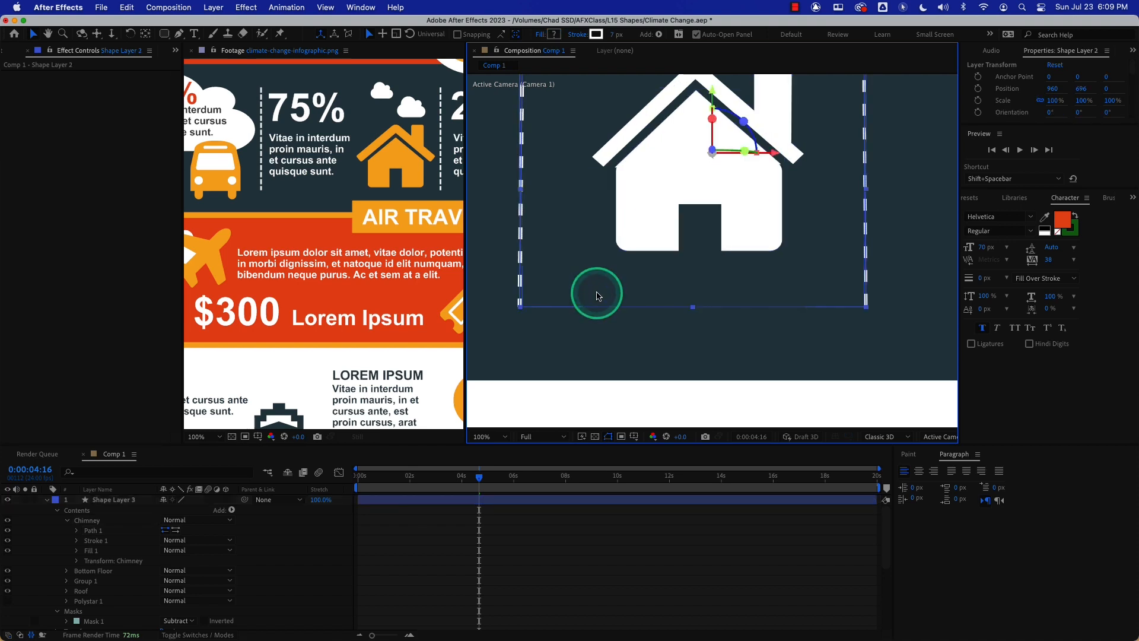
scroll(611, 255, "up", 1)
scroll(612, 250, "down", 2)
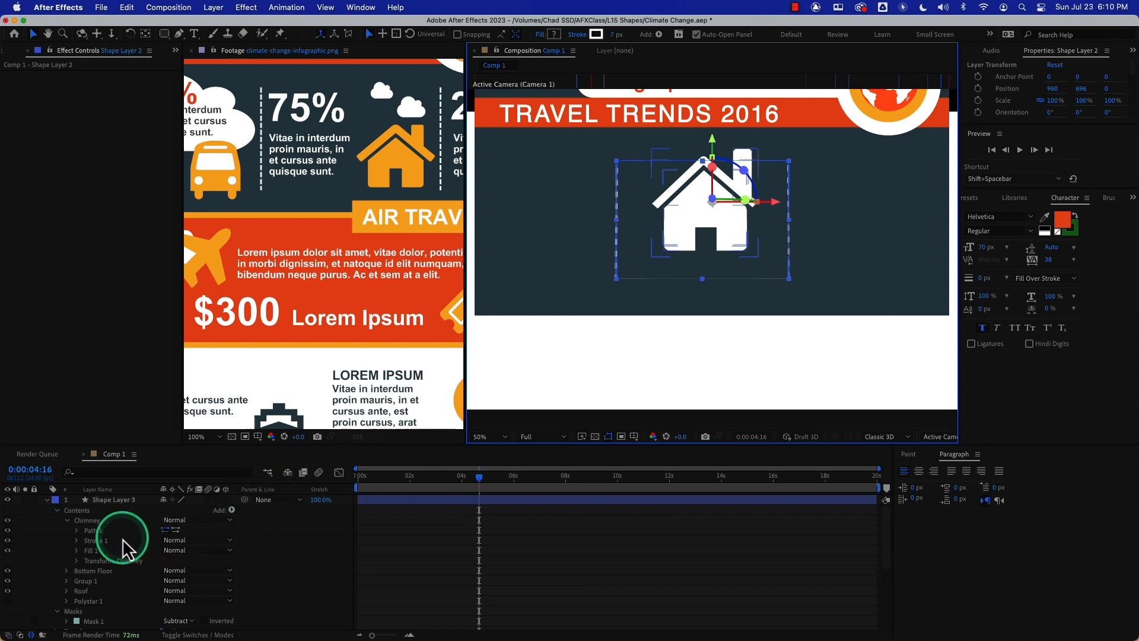
Shorten the chimney by selecting its path's upper corner points and moving them down, then deselect the shape
left_click(750, 156)
left_click(94, 521)
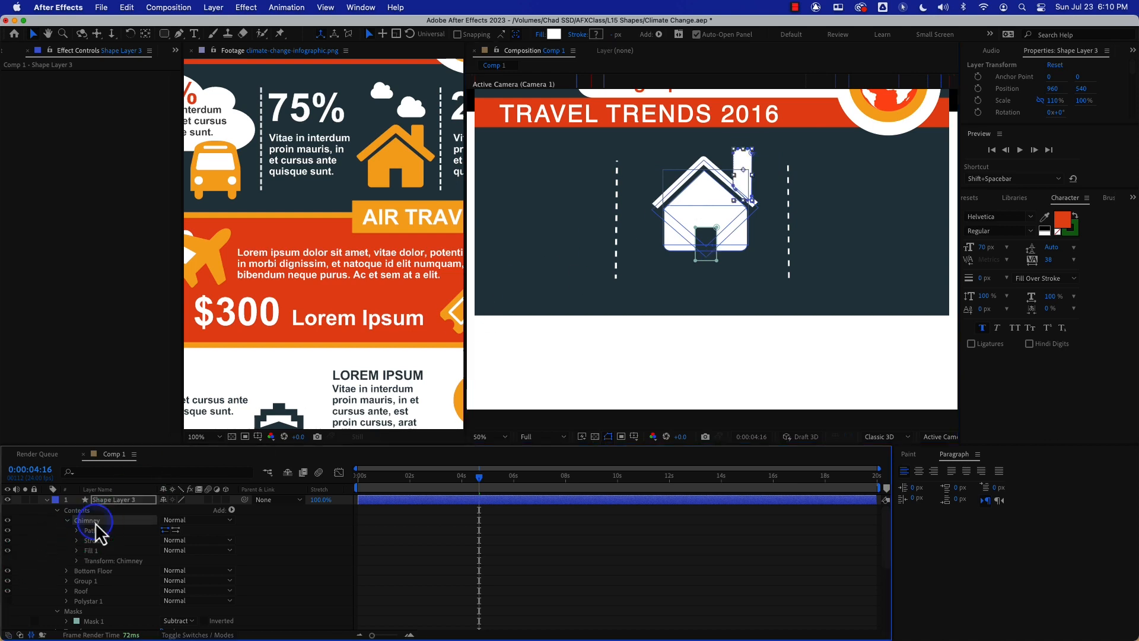
left_click(737, 159)
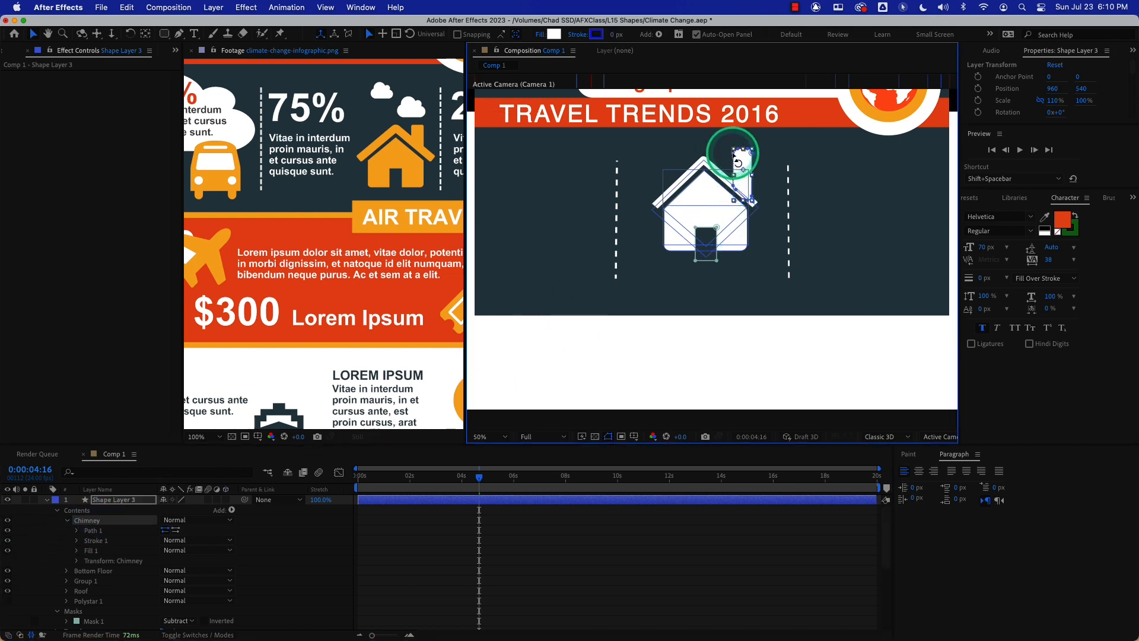
left_click(735, 156)
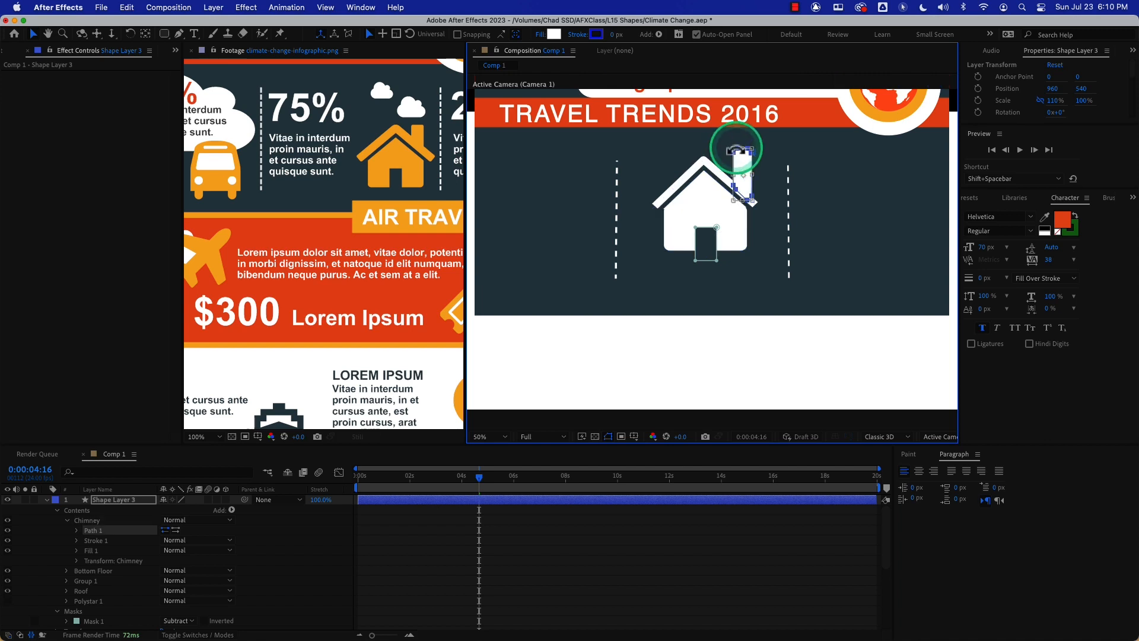
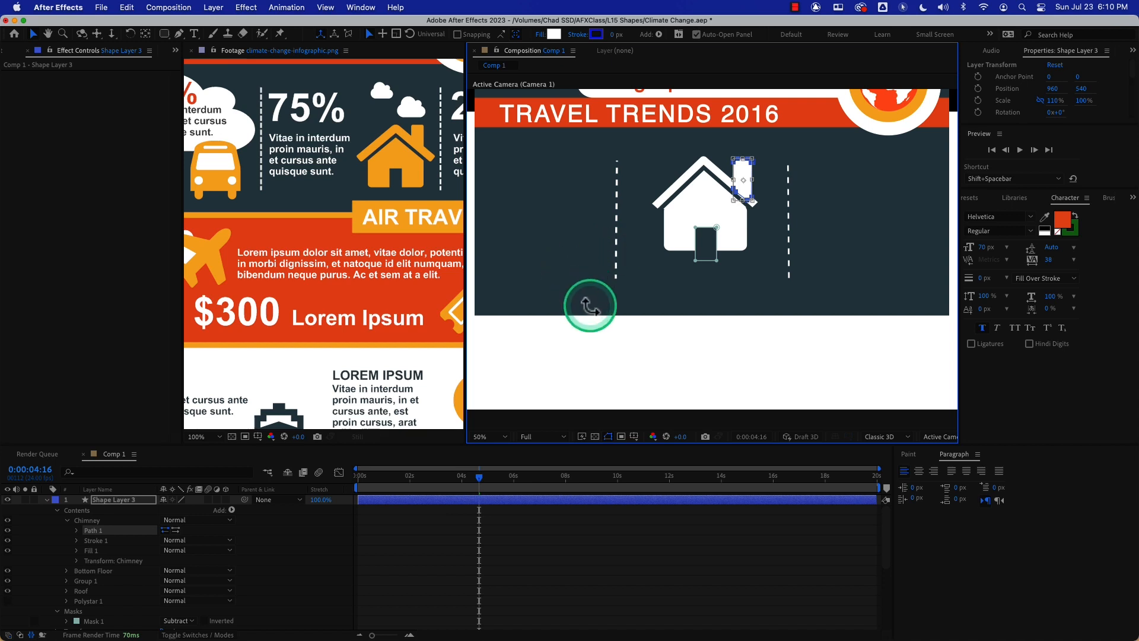
double_click(737, 180)
left_click(555, 276)
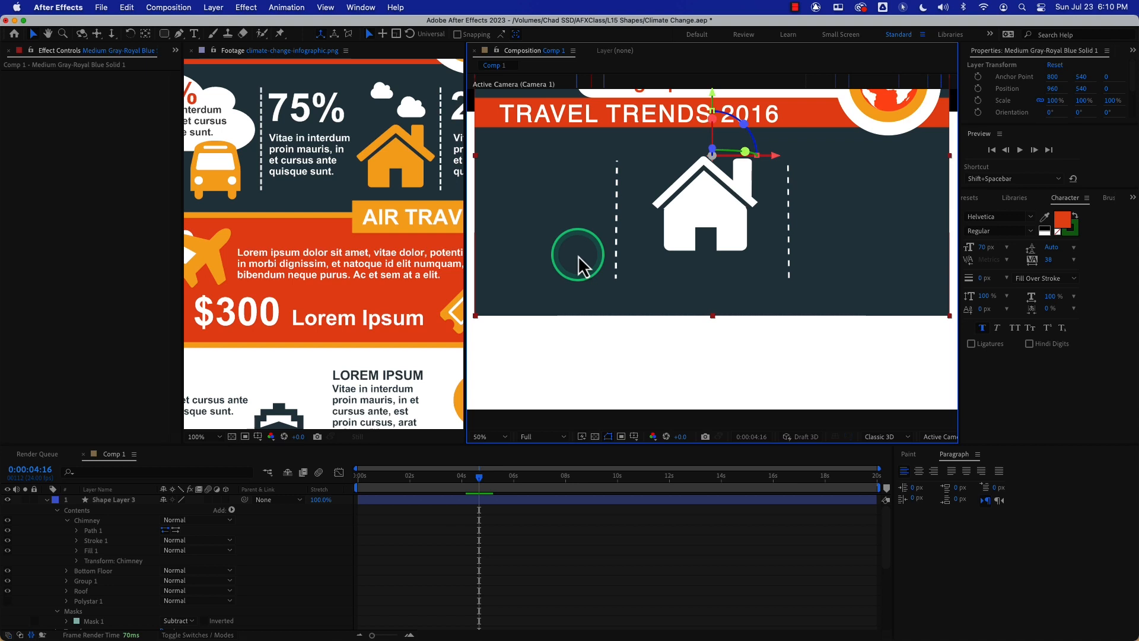
Try deleting the Chimney group's fill, undo it, and add a shared Fill to the house layer's contents instead
left_click(75, 520)
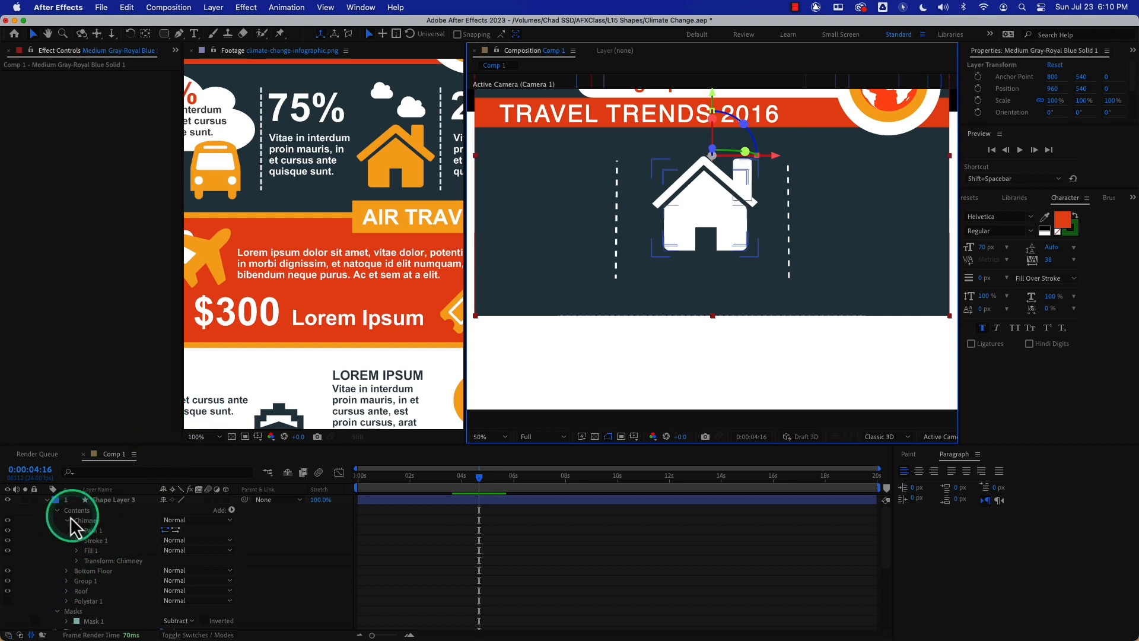
left_click(89, 551)
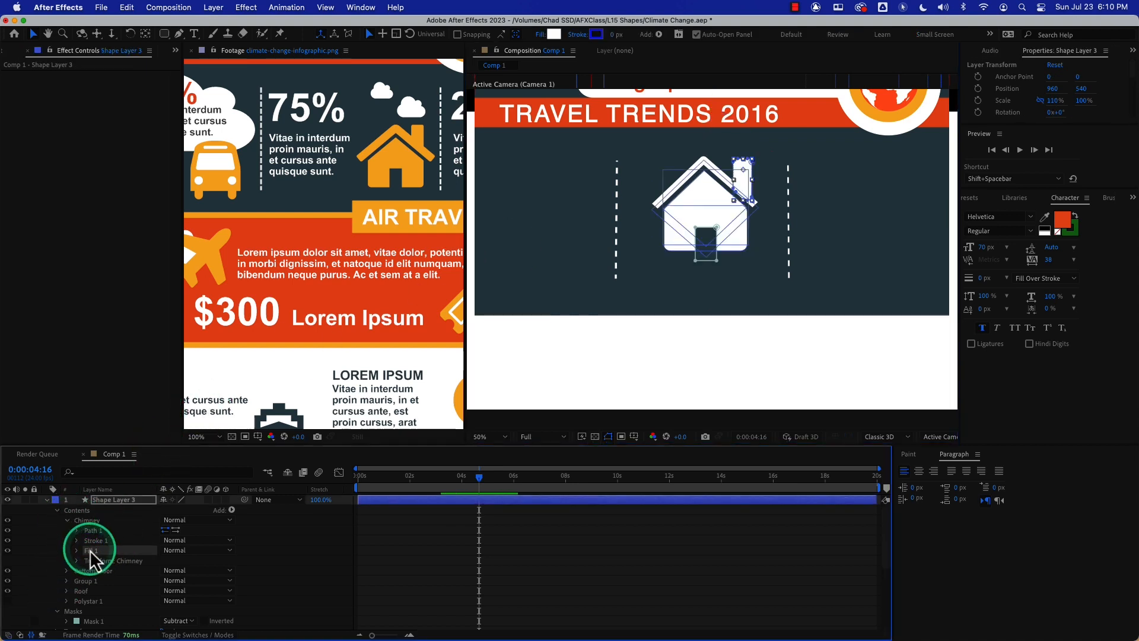
key("Delete")
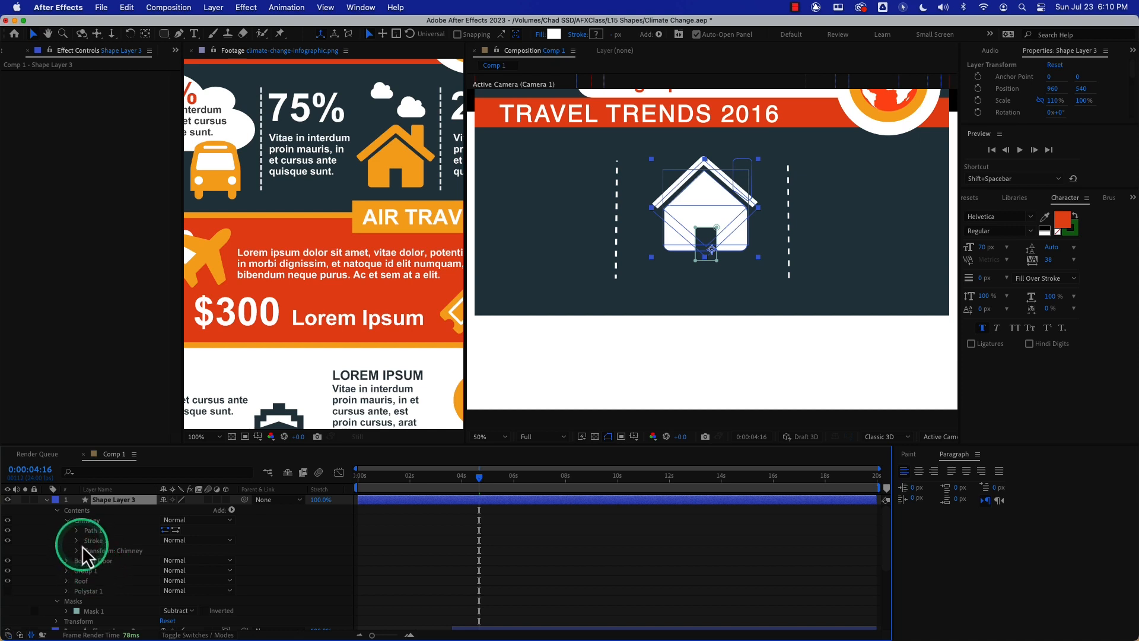
key("super+z")
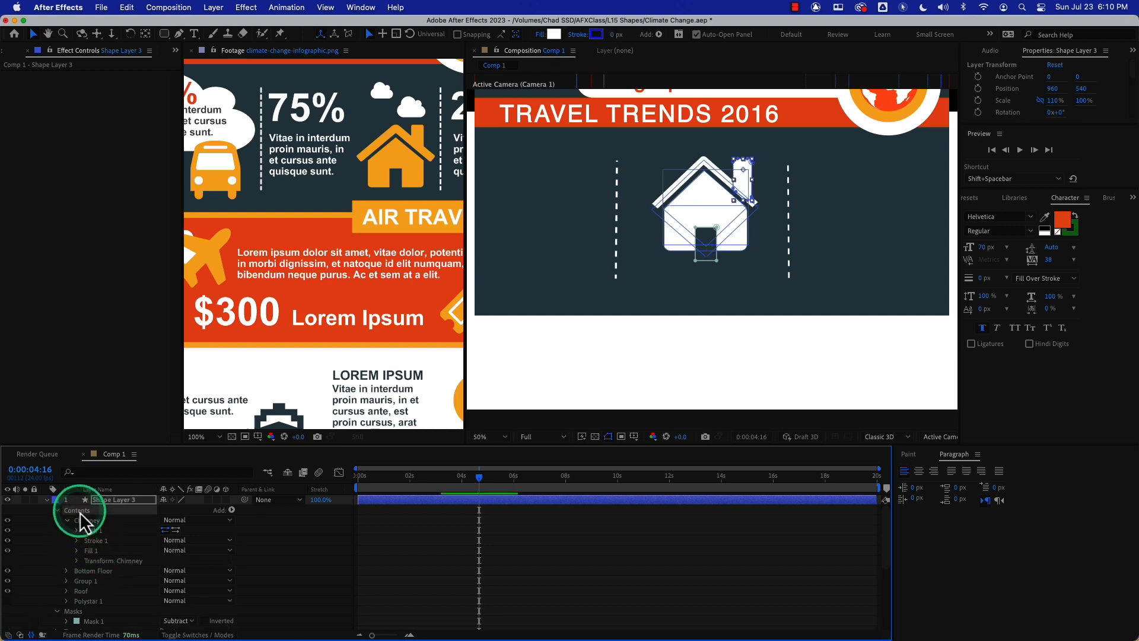
left_click(232, 510)
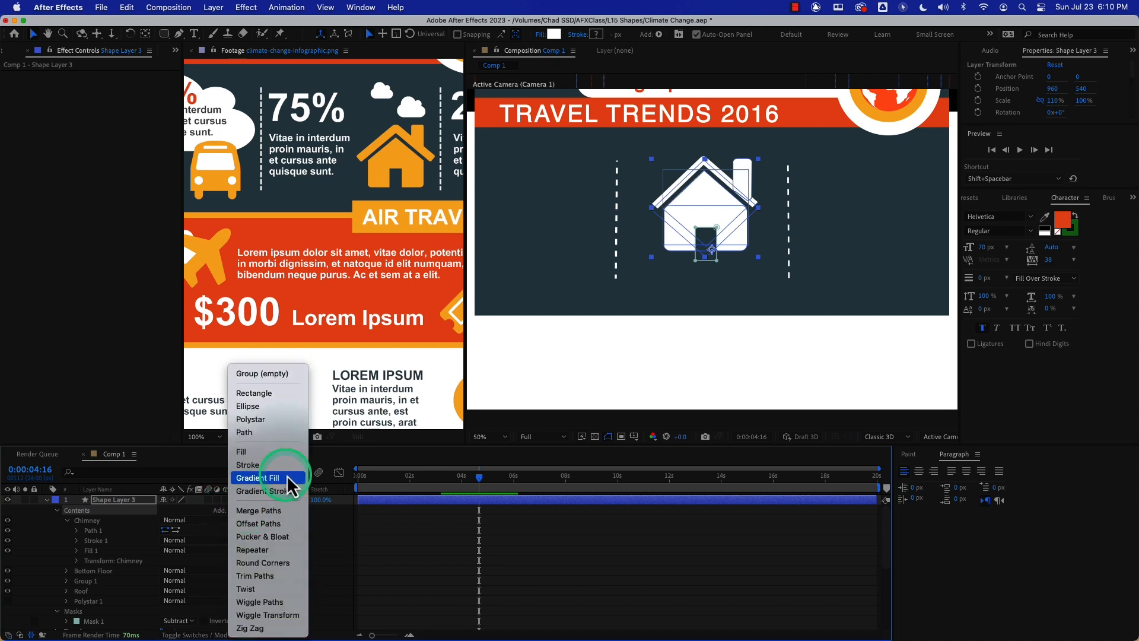
left_click(256, 451)
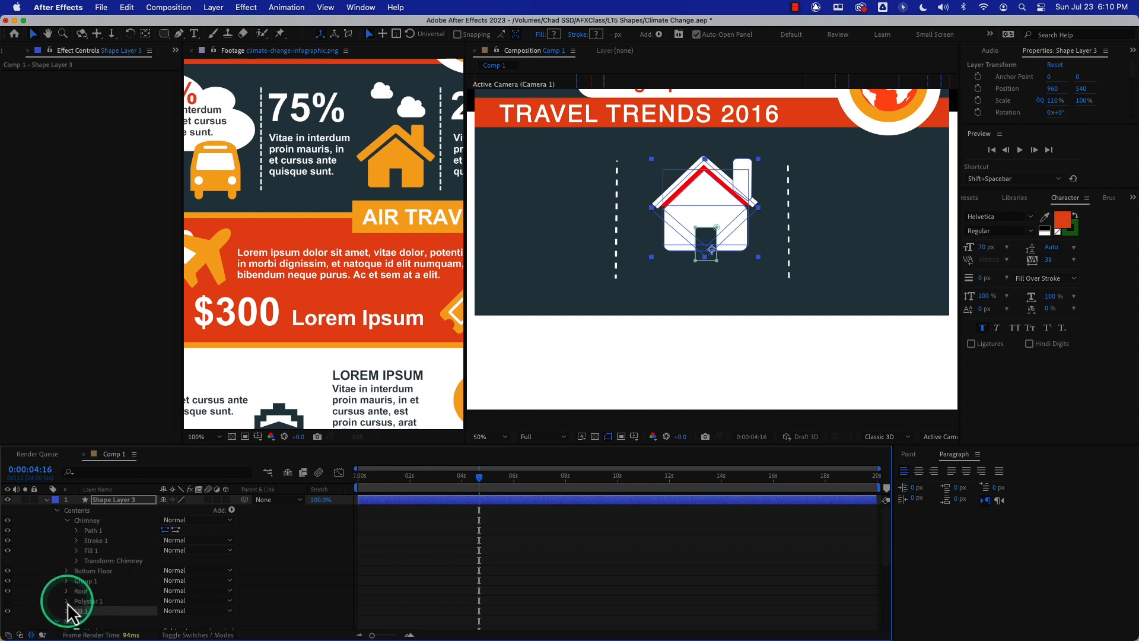
Delete the unused Polystar 1 group from the house layer
left_click(92, 603)
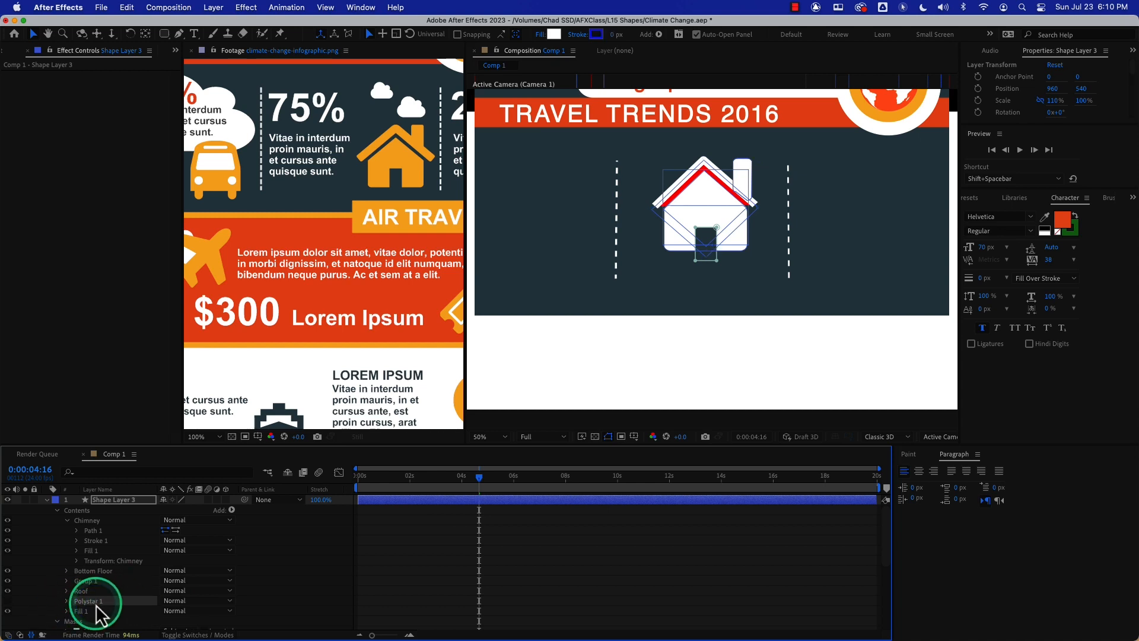
key("Delete")
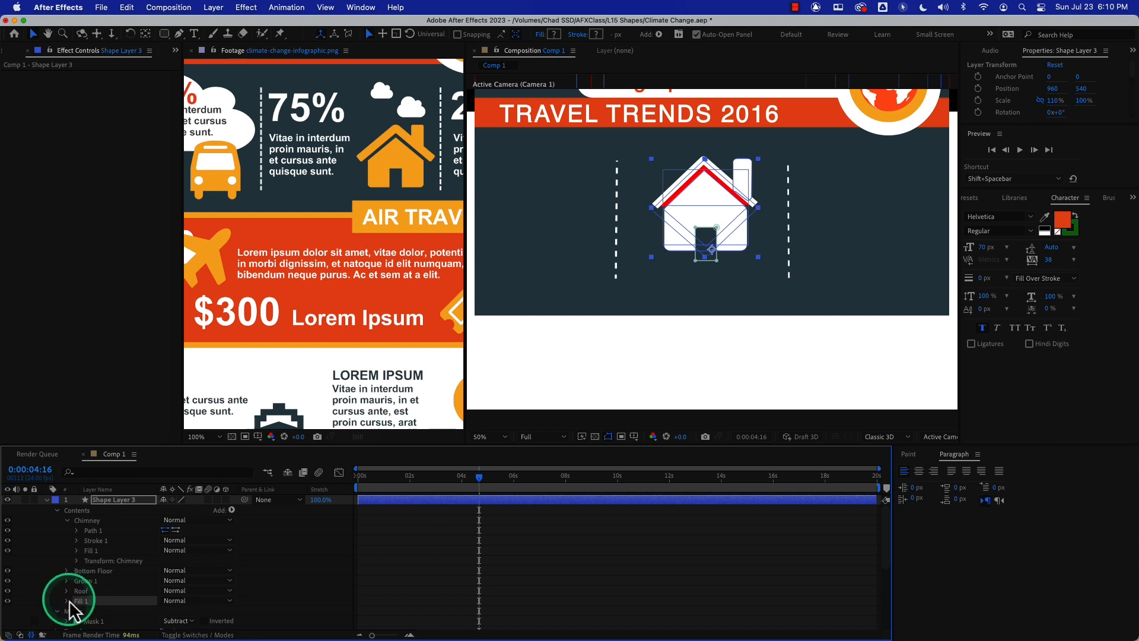
Try compositing the shared fill Above Previous in Same Group with orange sampled from the infographic's house, then delete that fill
left_click(67, 600)
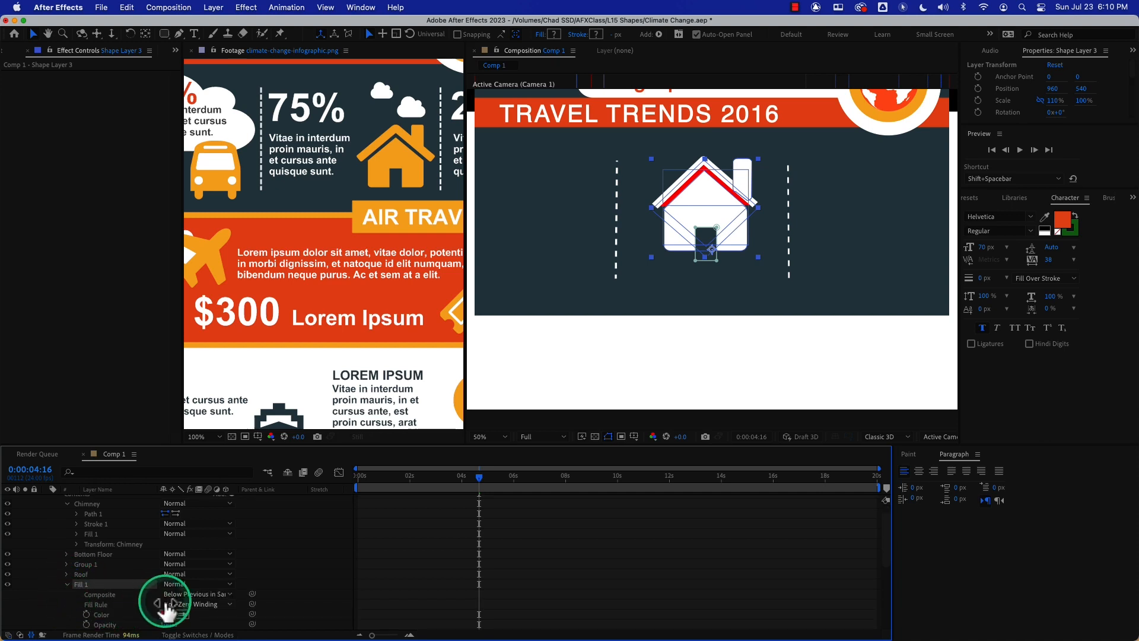
left_click(199, 594)
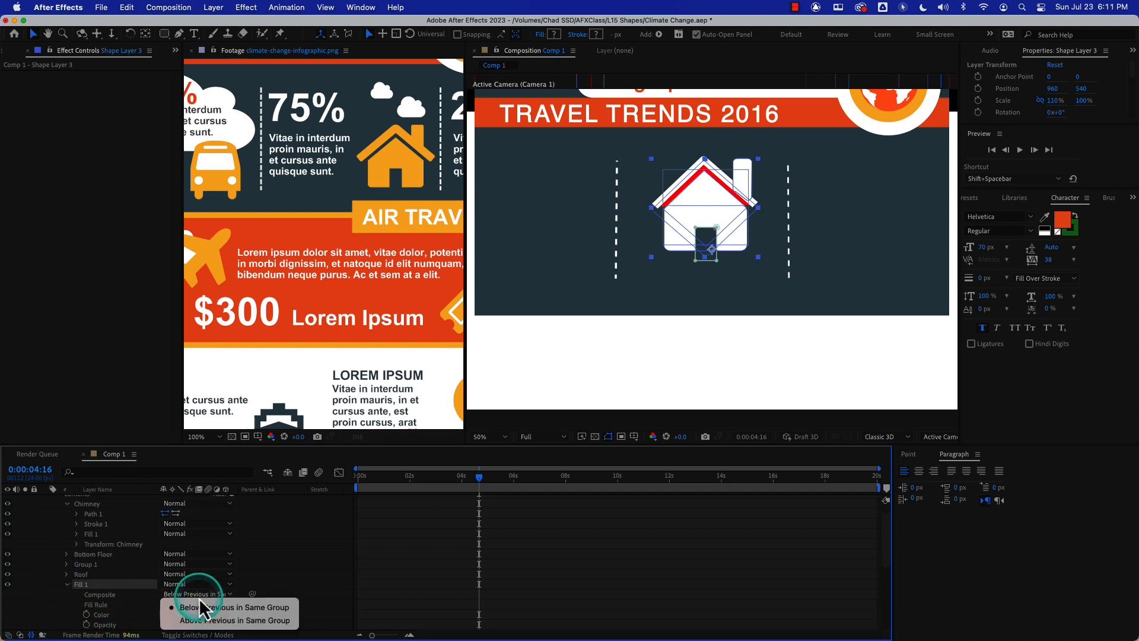
left_click(208, 620)
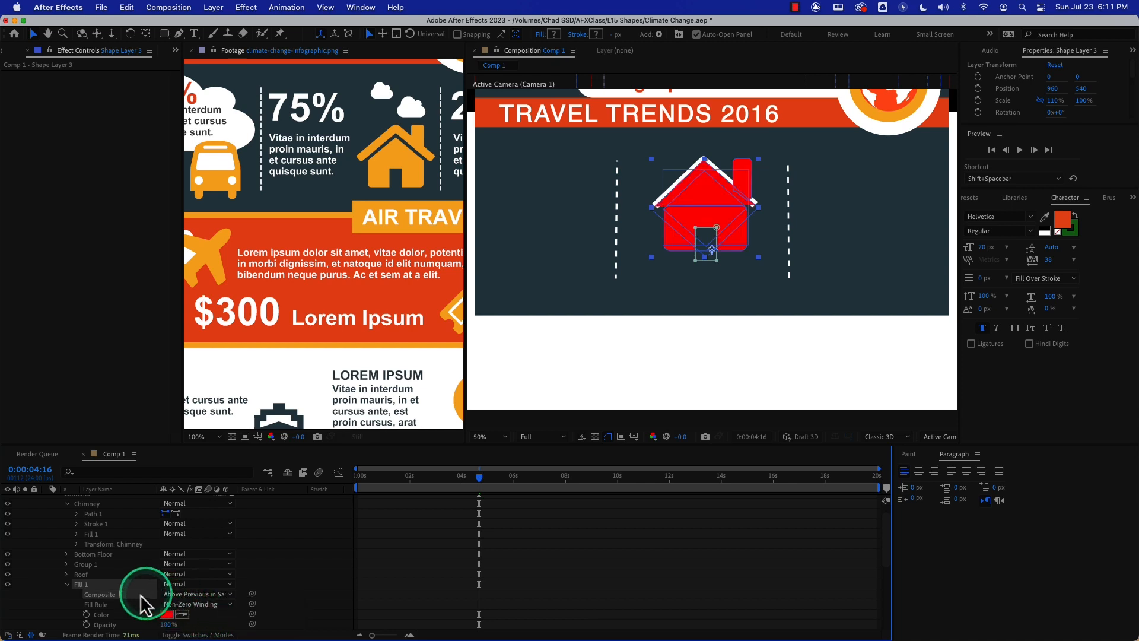
left_click(182, 615)
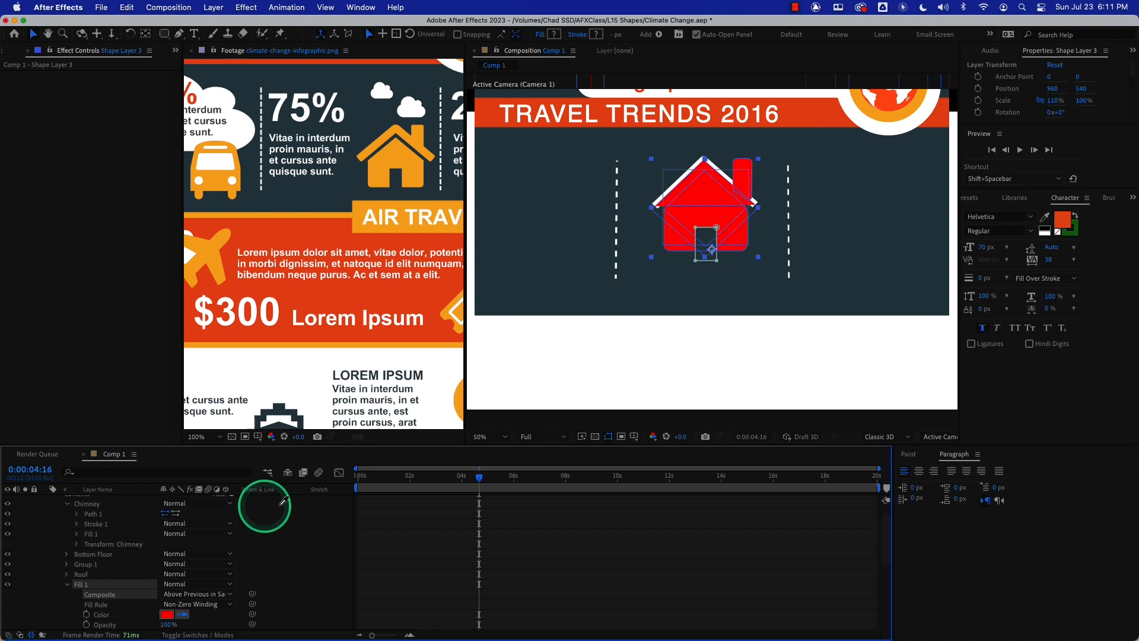
left_click(384, 176)
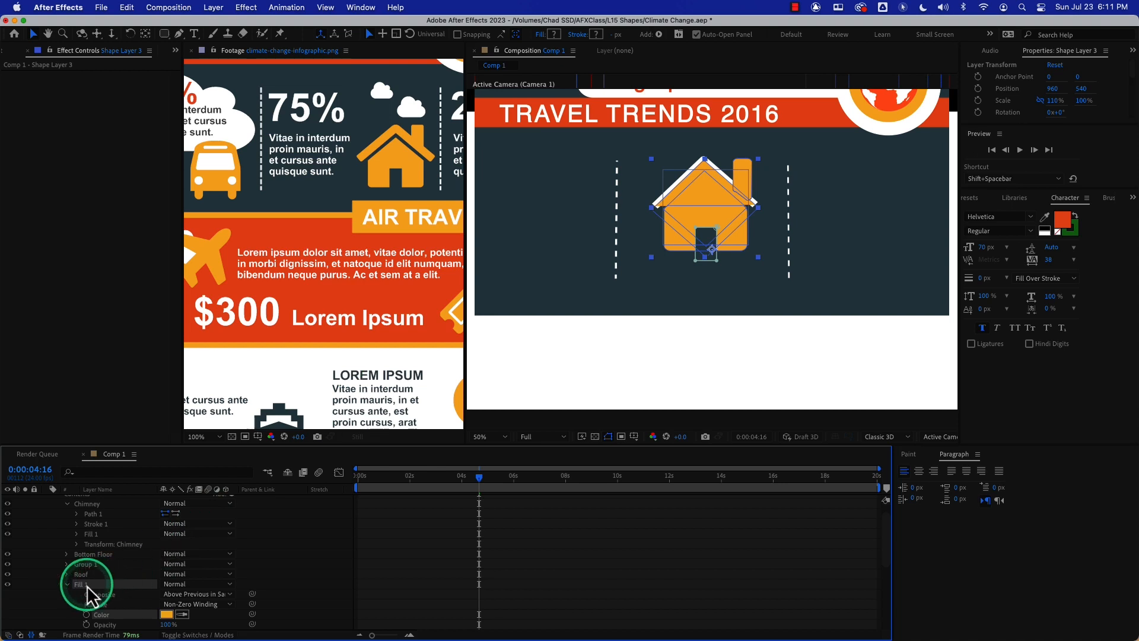
key("Delete")
Recolor the Chimney group's fill with the orange sampled from the infographic's house
scroll(104, 570, "up", 2)
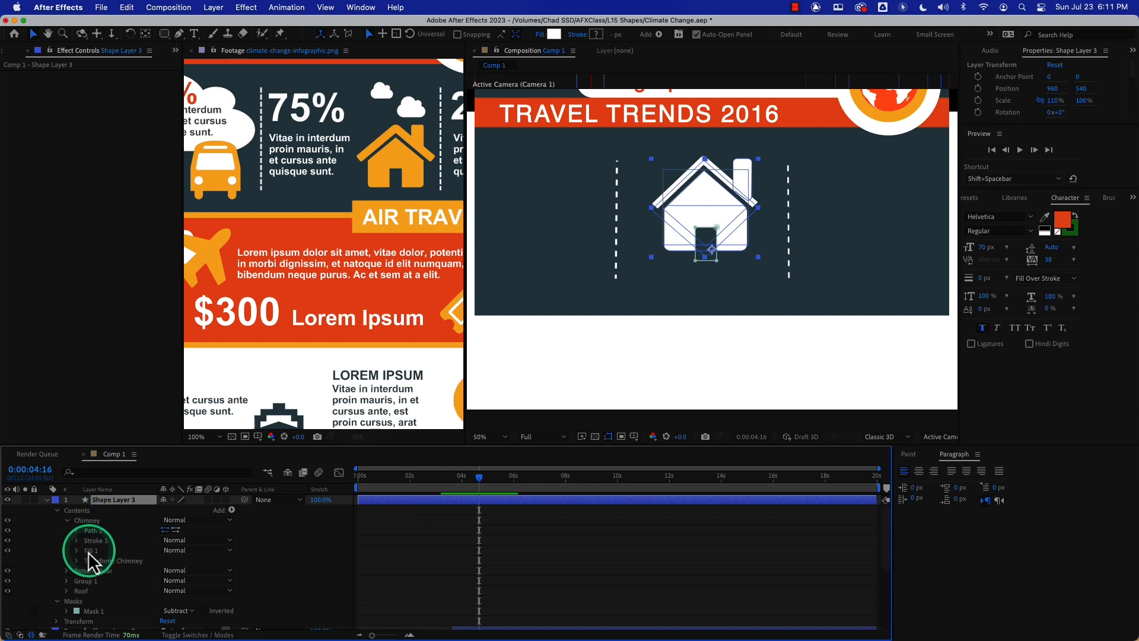
left_click(76, 550)
left_click(183, 582)
left_click(388, 176)
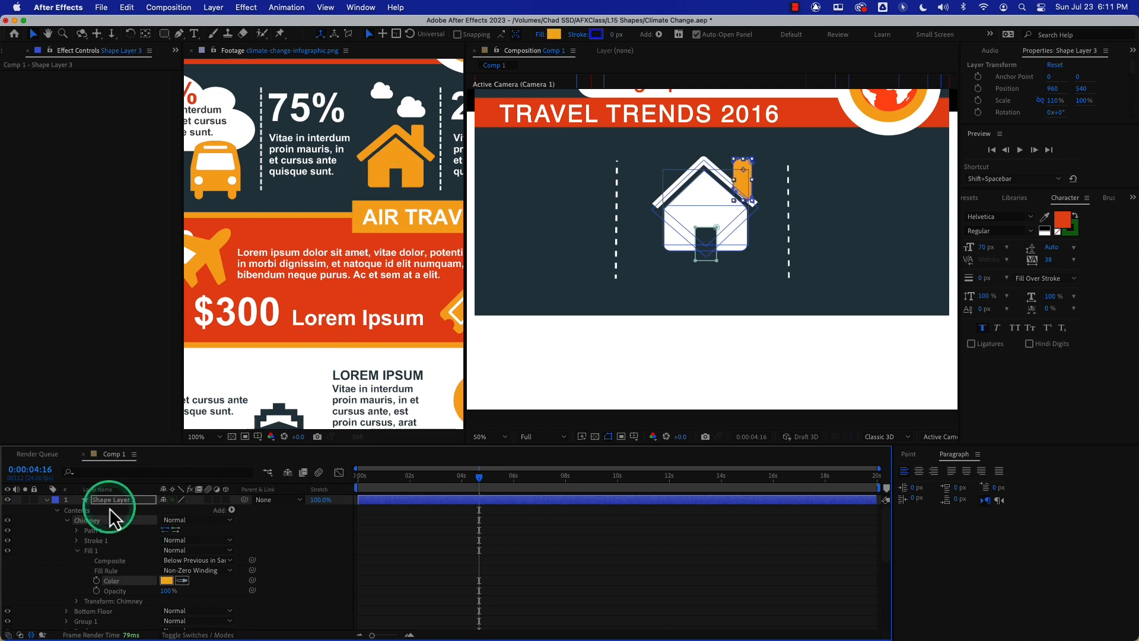
Expand the Bottom Floor group and set its fill to the orange sampled from the infographic's house
left_click(77, 551)
left_click(66, 571)
scroll(89, 582, "down", 1)
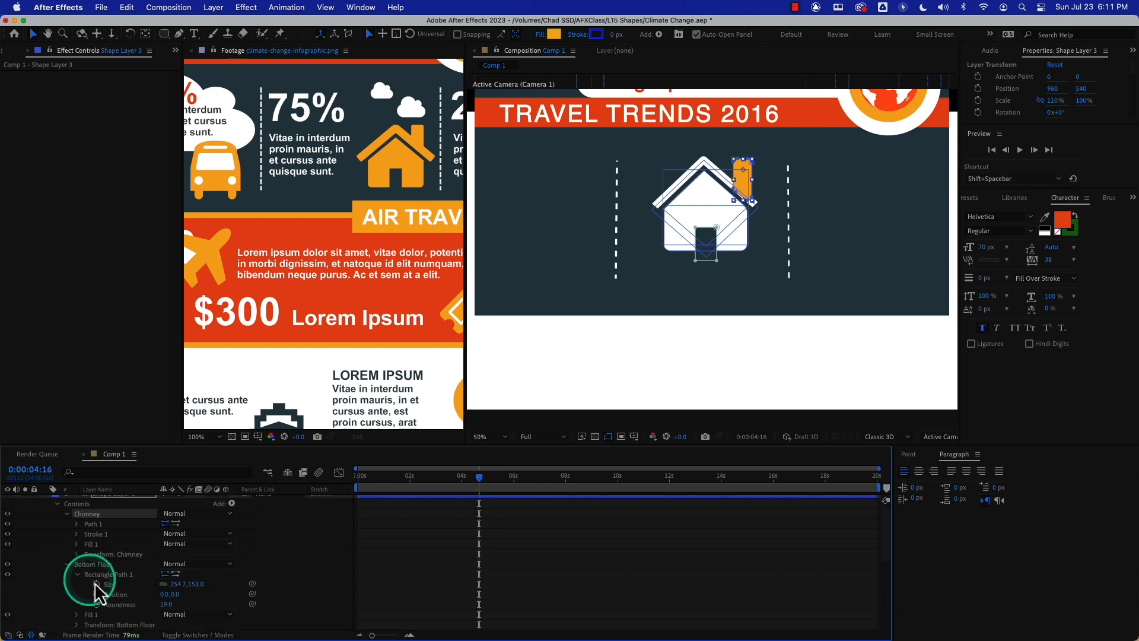
left_click(76, 615)
scroll(119, 616, "down", 1)
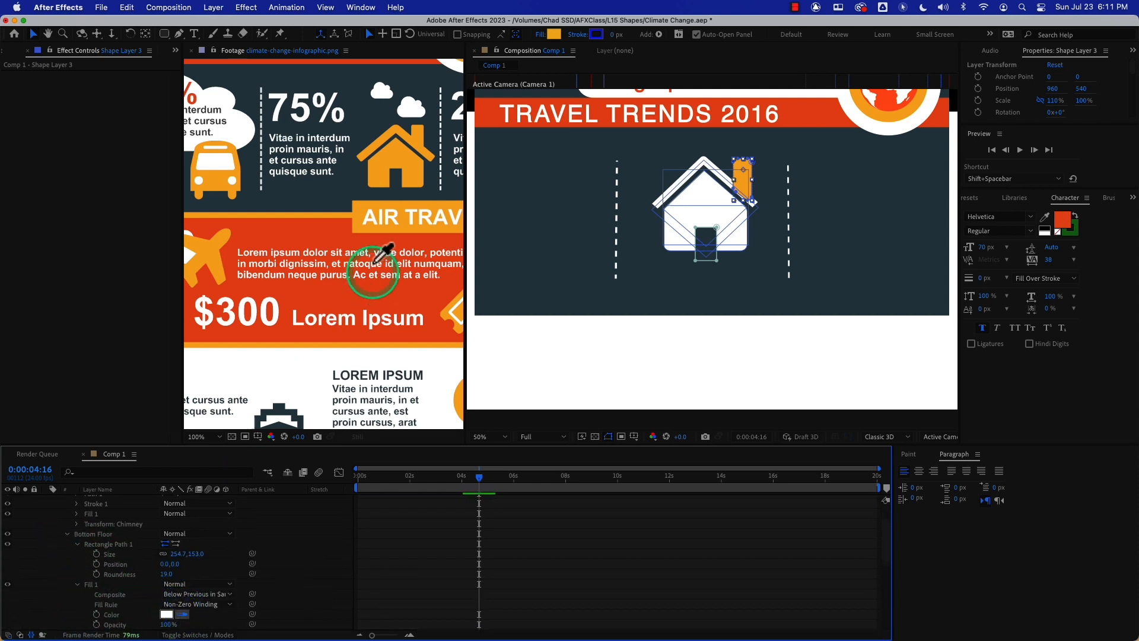
left_click(380, 176)
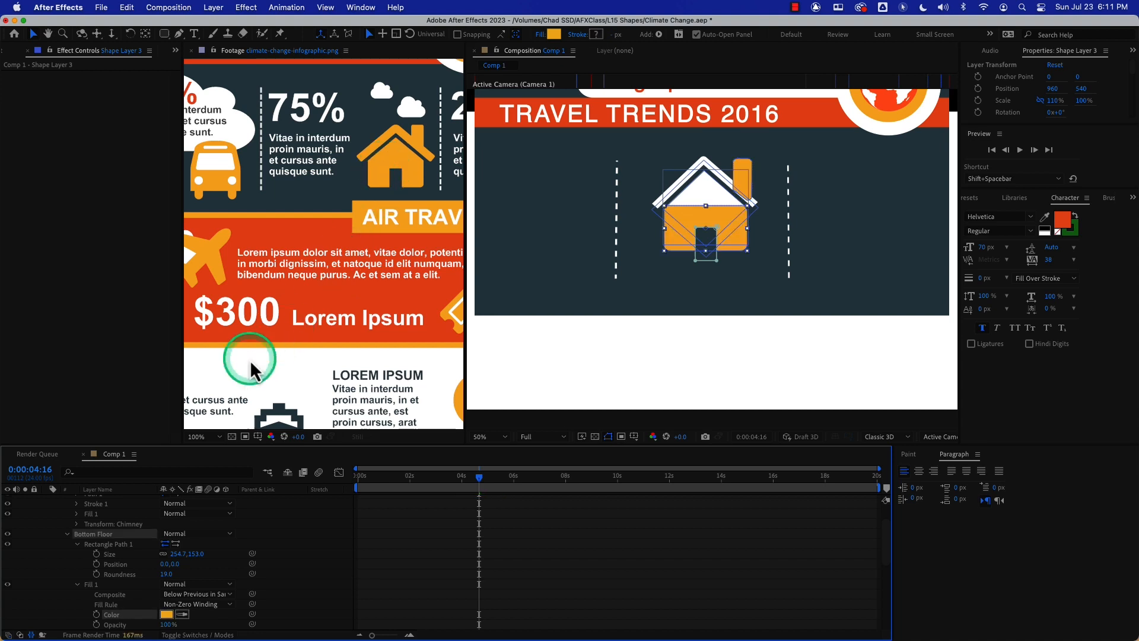
Set the fill of Group 1, which holds Roof 2 and Top Floor, to the reference house's orange
left_click(77, 584)
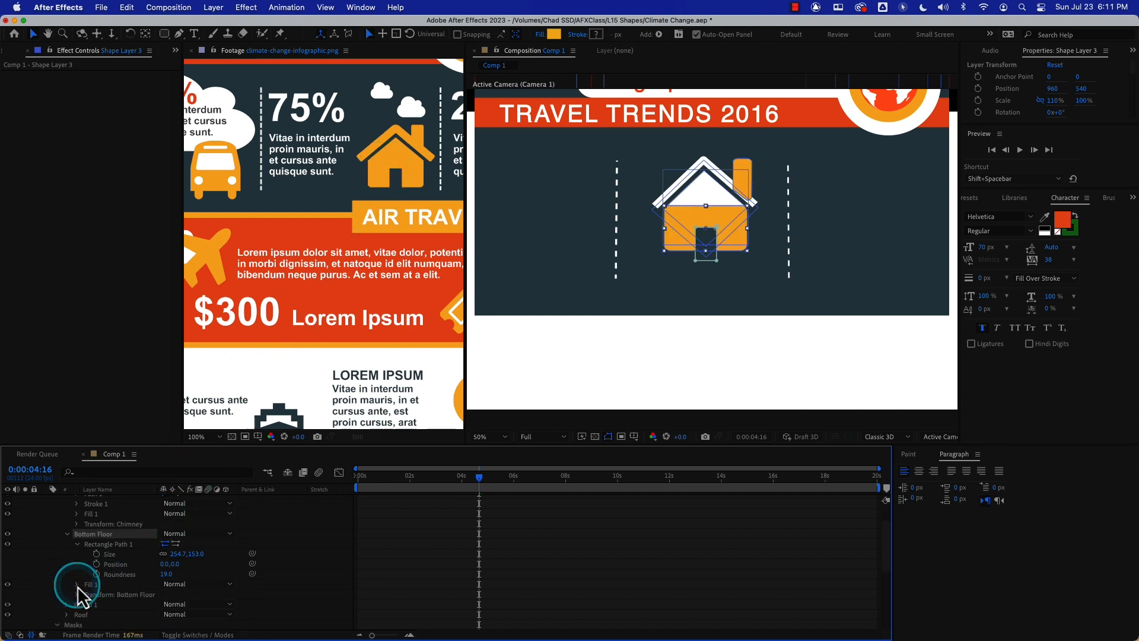
left_click(66, 604)
scroll(122, 603, "down", 1)
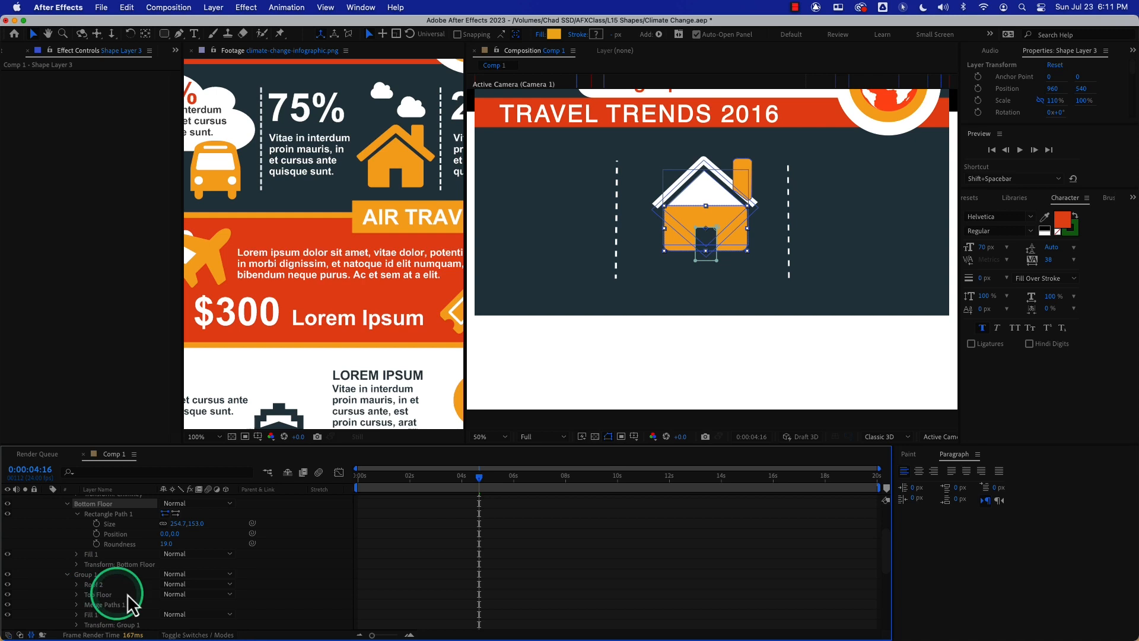
scroll(148, 593, "up", 1)
left_click(76, 618)
scroll(119, 614, "down", 1)
left_click(182, 614)
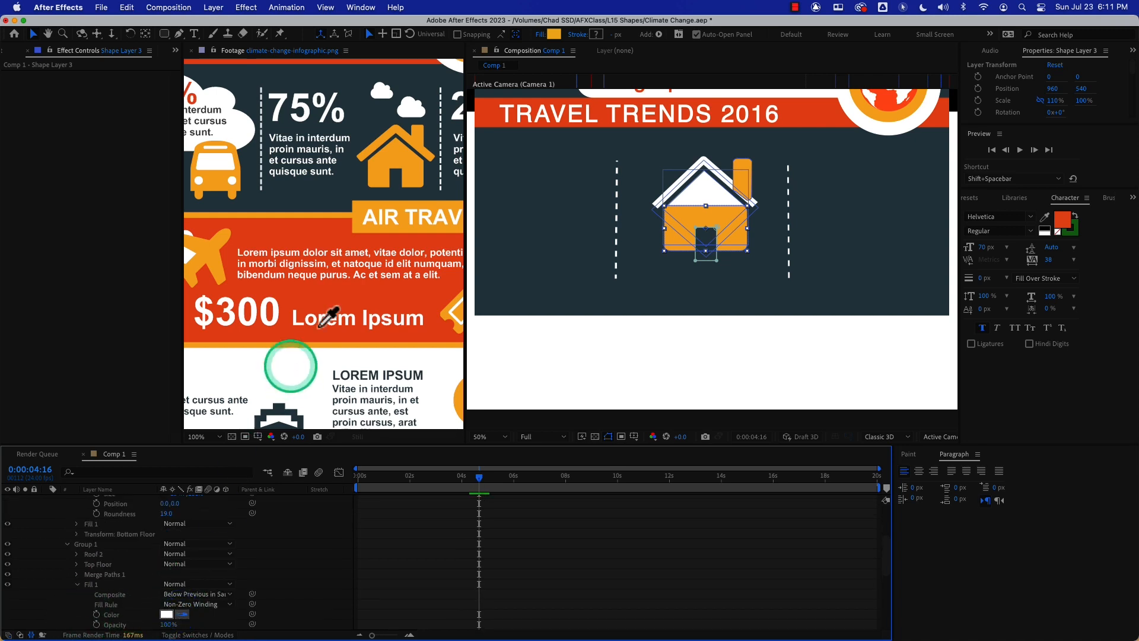
left_click(399, 169)
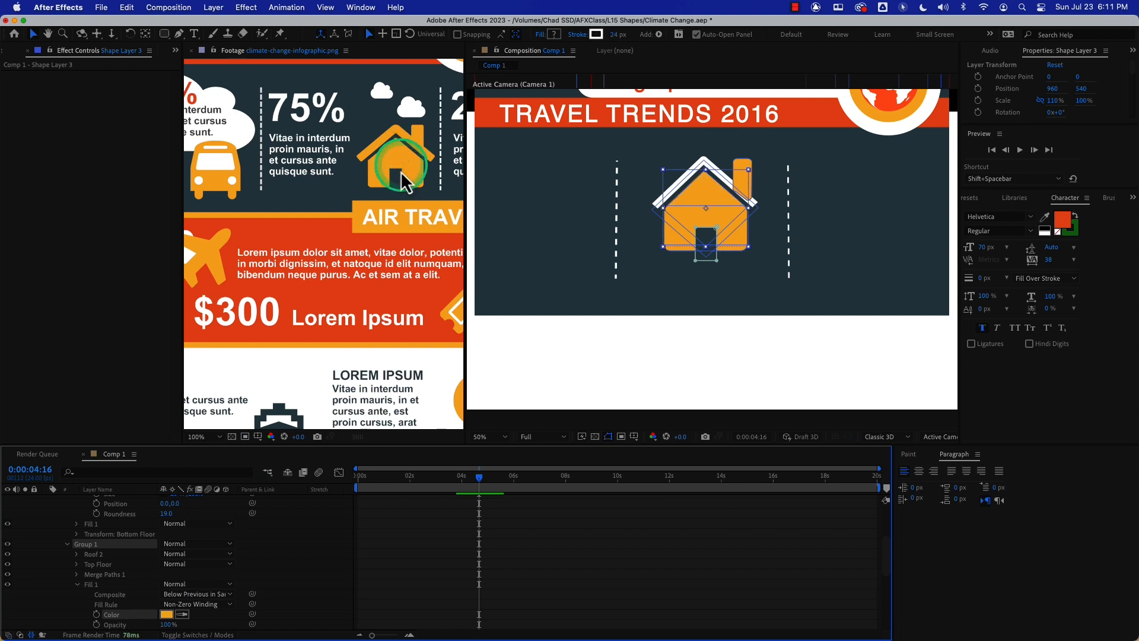
Set the Roof group's stroke color to the orange sampled from the infographic's house, then deselect the house layer
scroll(107, 526, "down", 5)
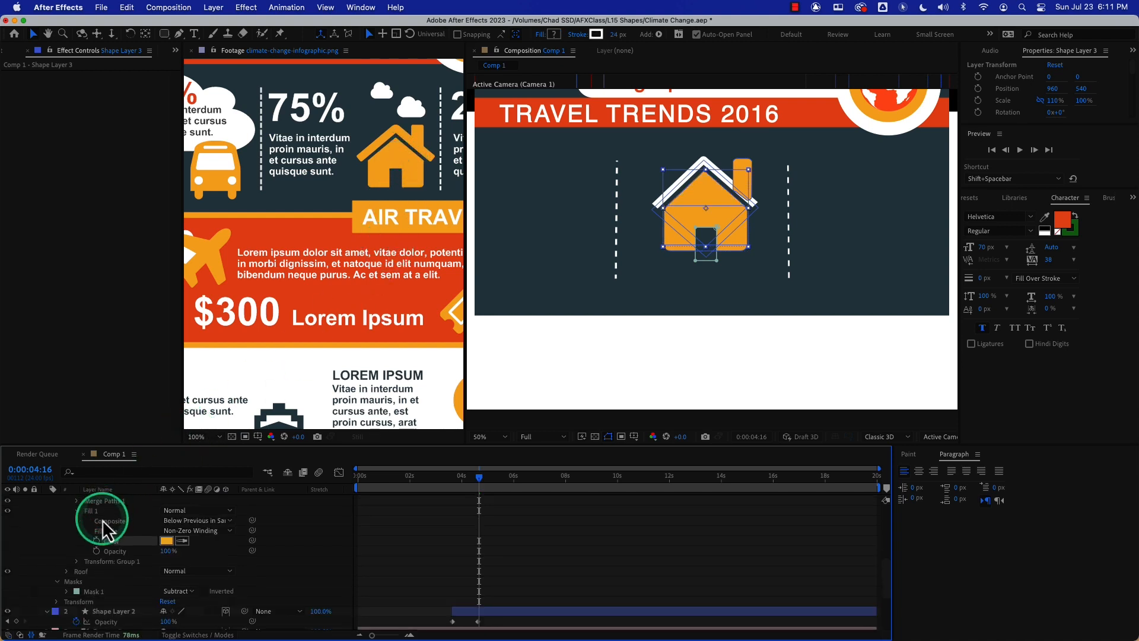
left_click(66, 572)
scroll(119, 570, "down", 2)
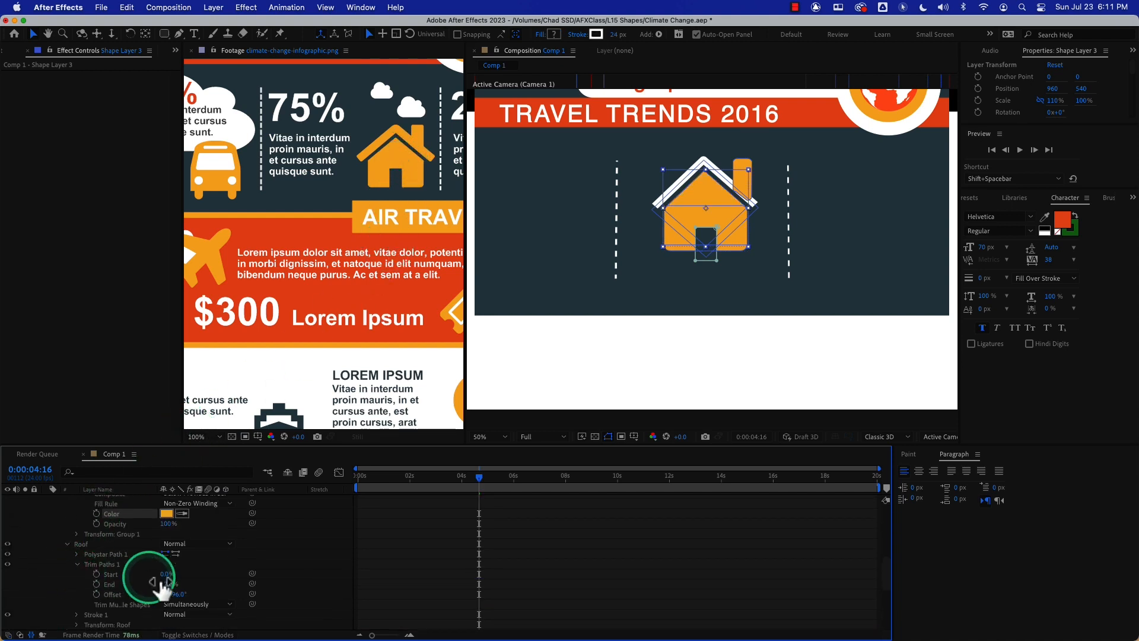
left_click(76, 614)
scroll(76, 623, "down", 3)
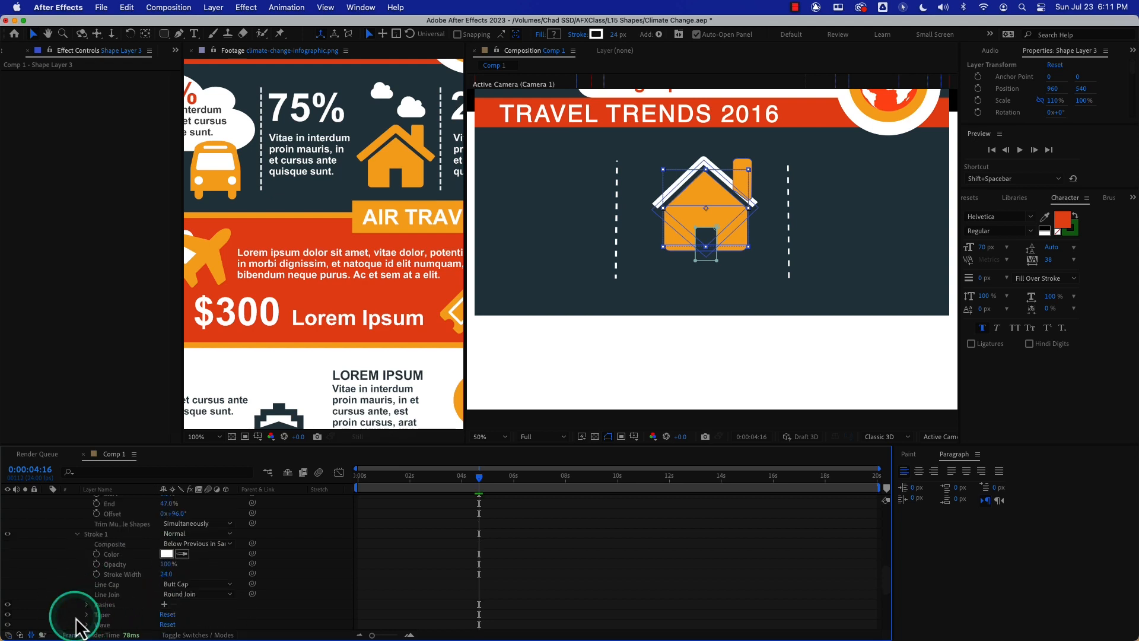
left_click(182, 554)
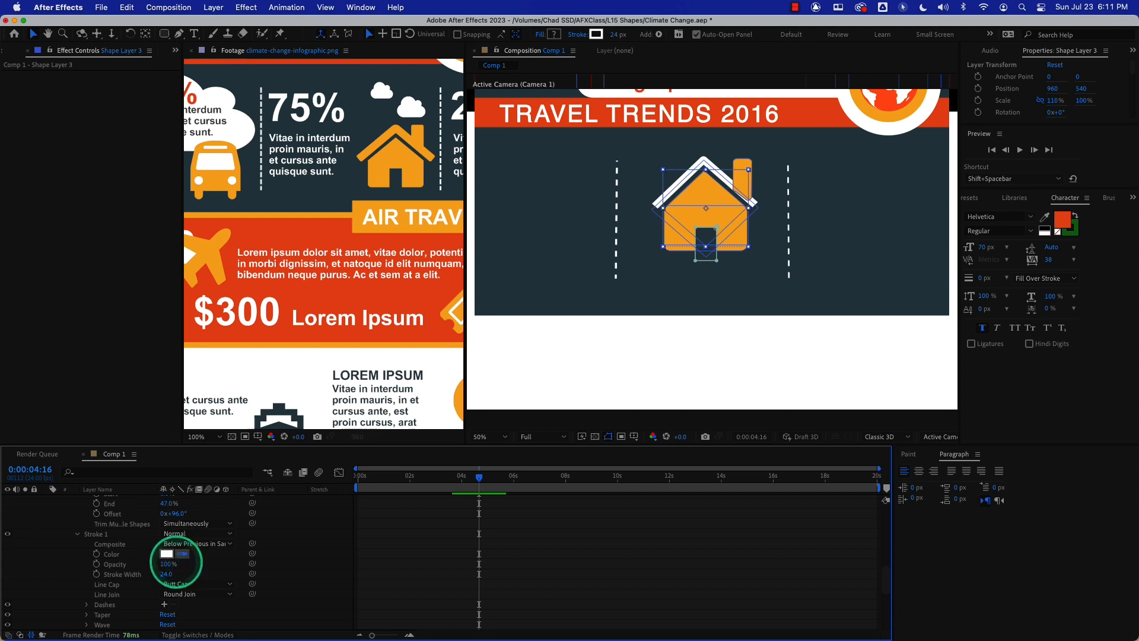
left_click(399, 153)
left_click(571, 342)
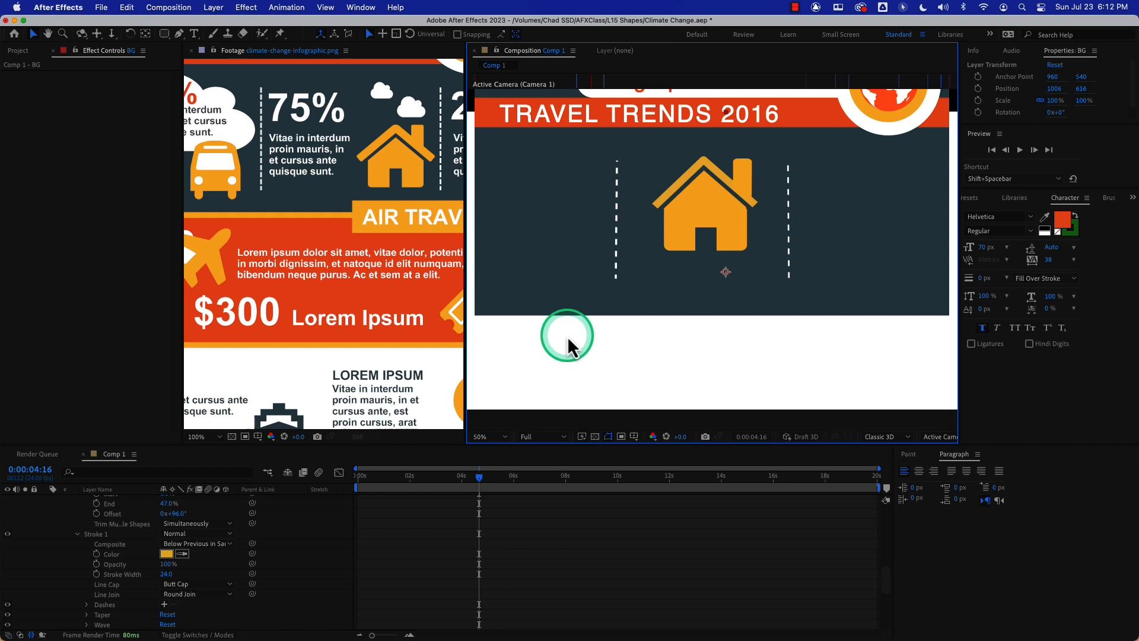
scroll(264, 171, "up", 1)
scroll(263, 172, "down", 1)
scroll(263, 172, "down", 1)
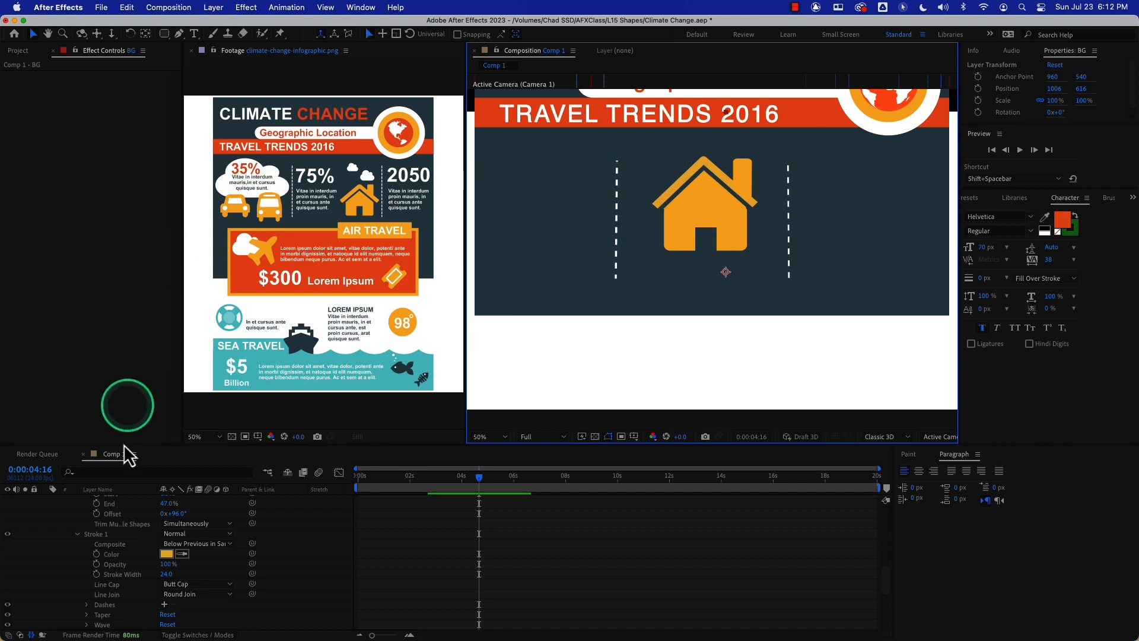
scroll(135, 564, "down", 3)
scroll(133, 567, "up", 10)
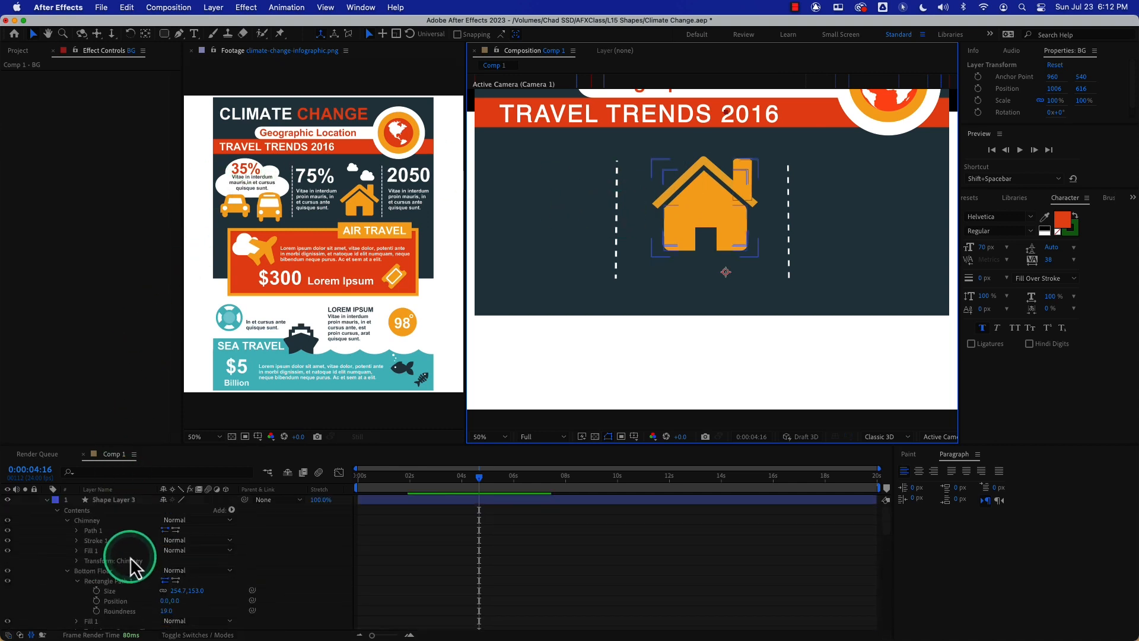
left_click(114, 502)
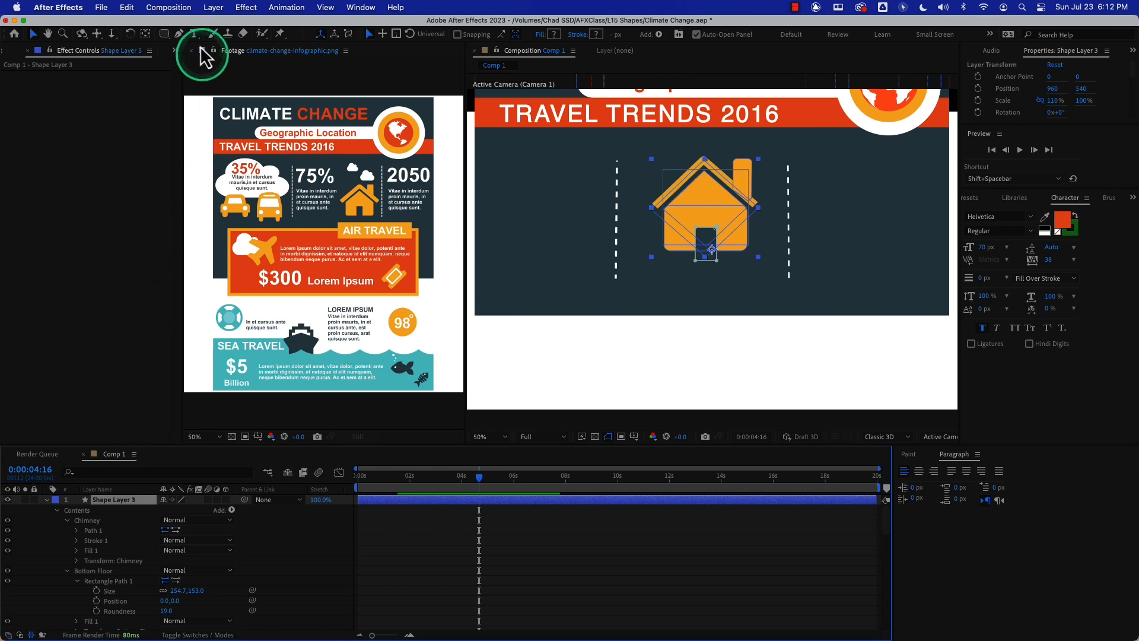
left_click(166, 35)
left_click(212, 34)
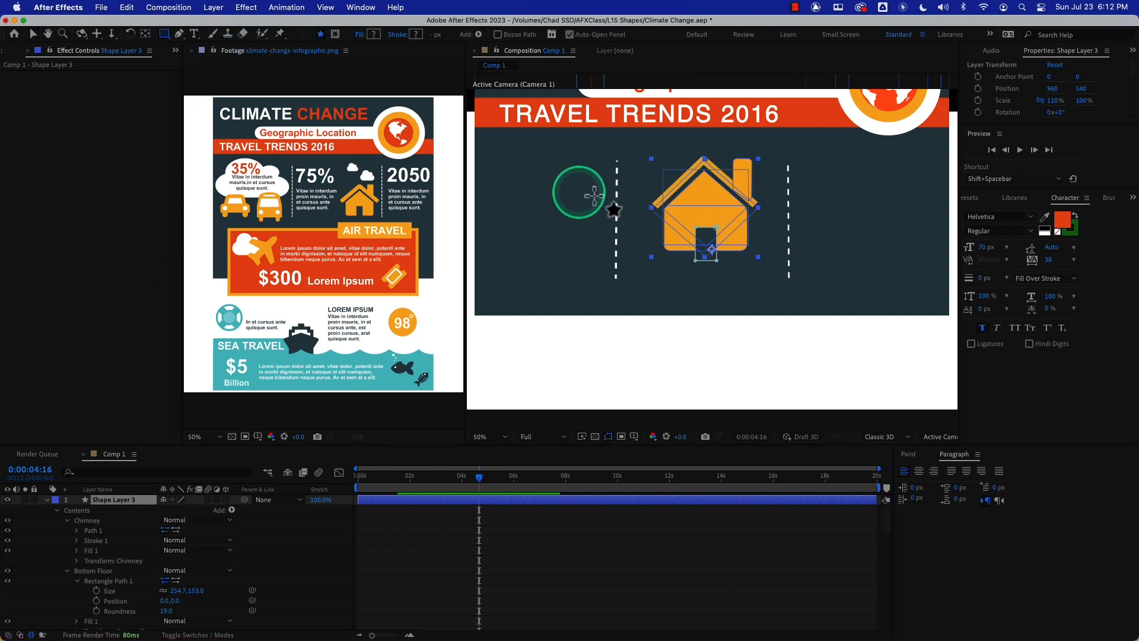
mouse_move(640, 137)
left_mouse_down()
mouse_move(690, 224)
mouse_move(764, 272)
left_mouse_up()
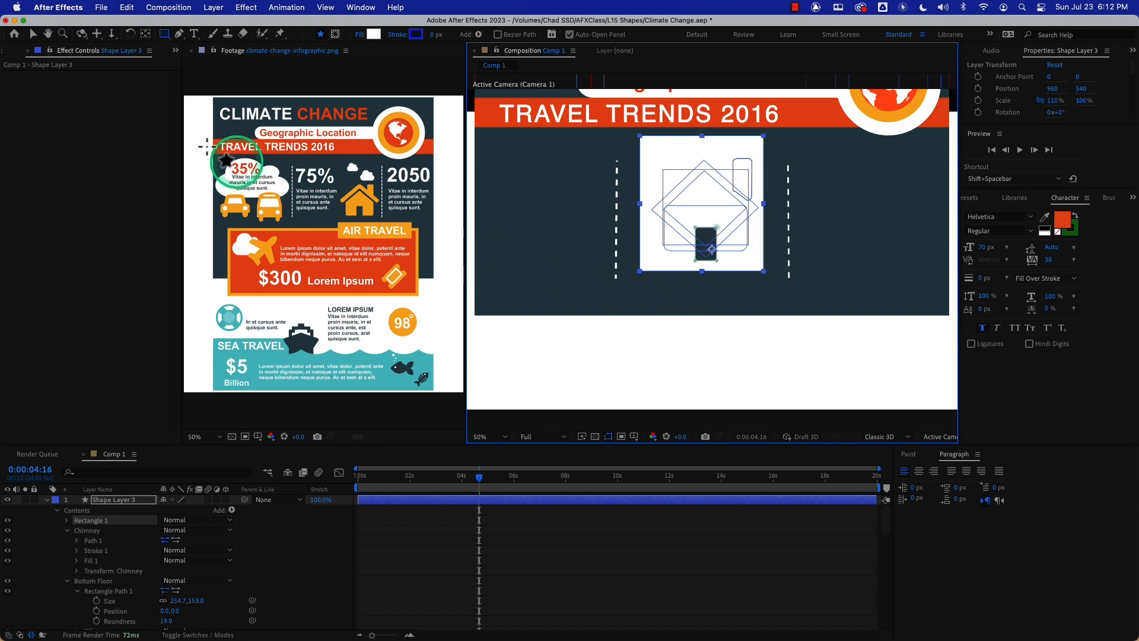
key("super+z")
Try a rectangular mask around the whole house on Shape Layer 3, and delete that second mask again
left_click(335, 33)
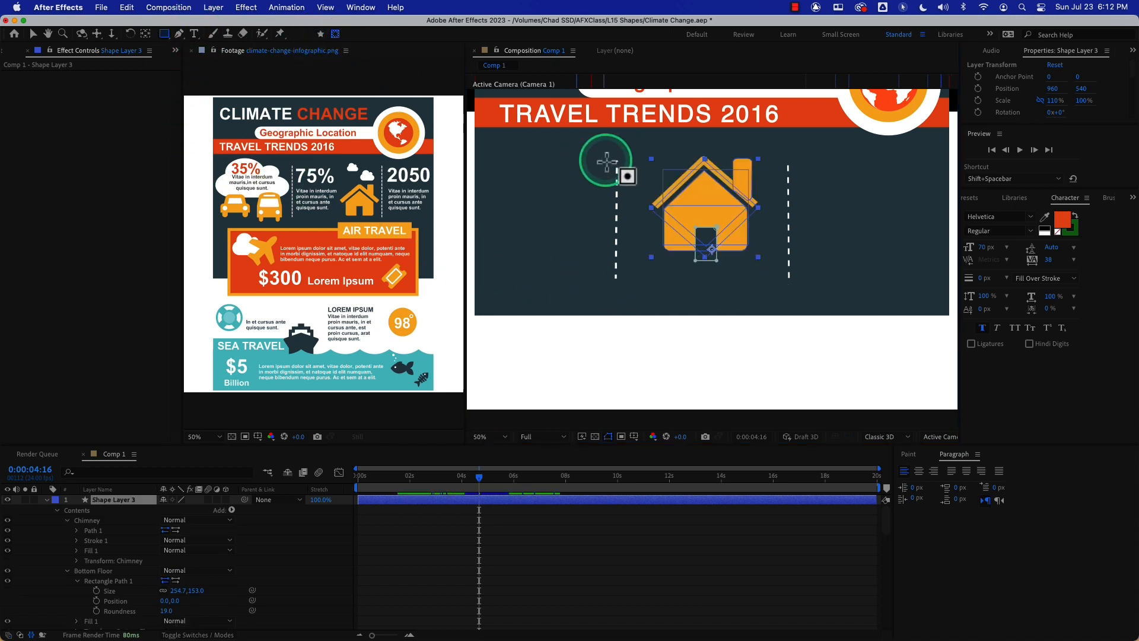
left_click_drag(641, 148, 774, 288)
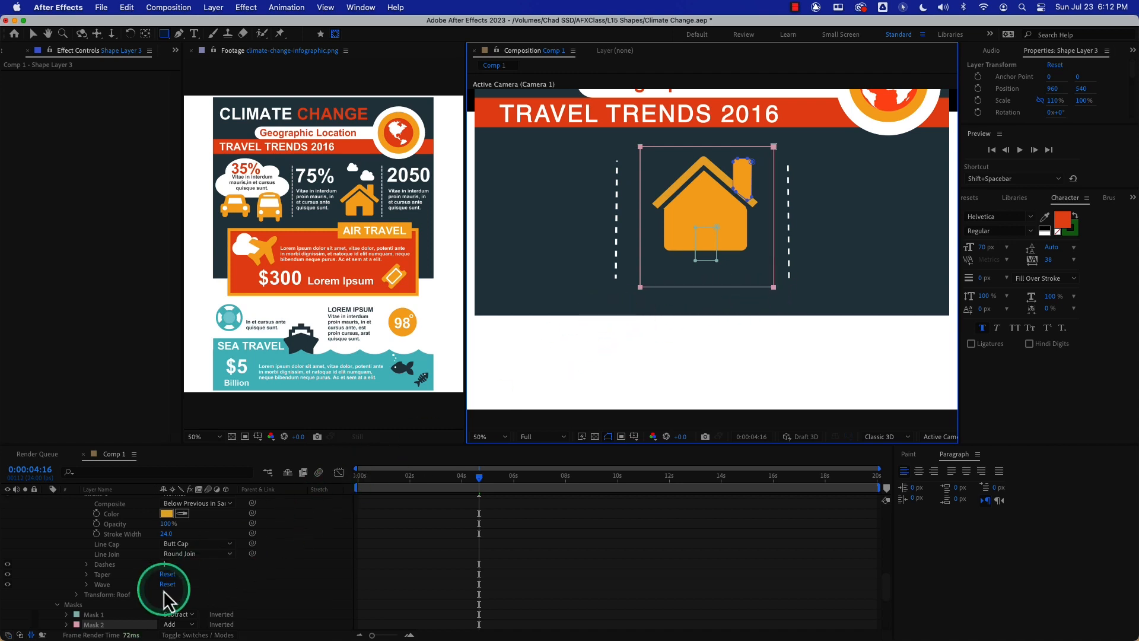
left_click(89, 625)
key("Delete")
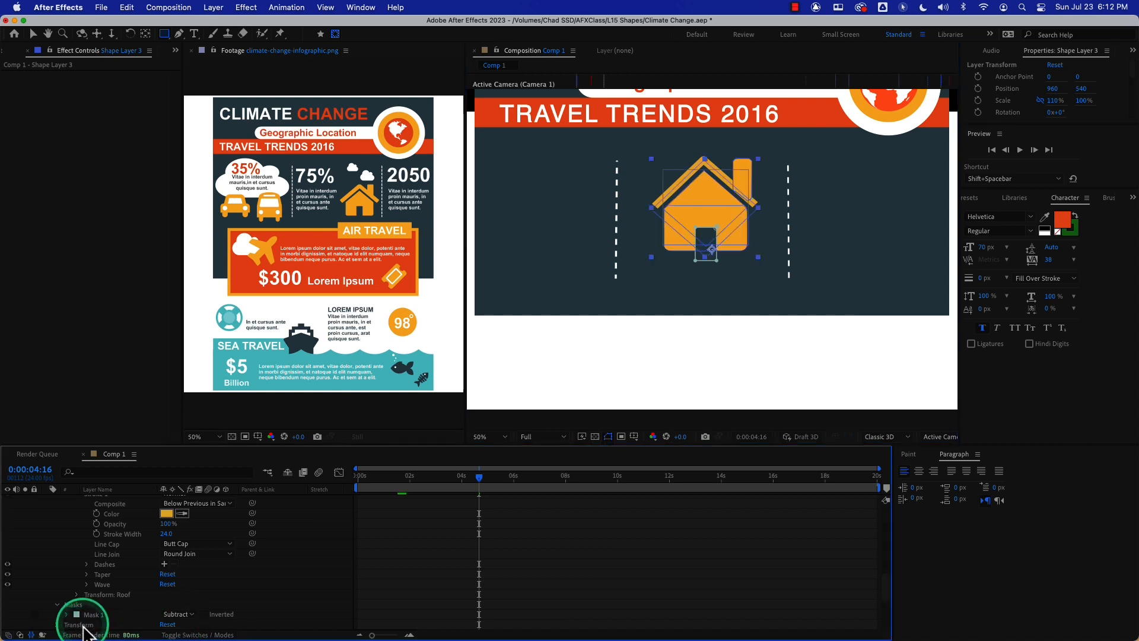
Pre-compose Shape Layer 3, moving all attributes into the new composition, and draw a rectangular mask around the house on the resulting layer
scroll(129, 576, "up", 10)
left_click(119, 506)
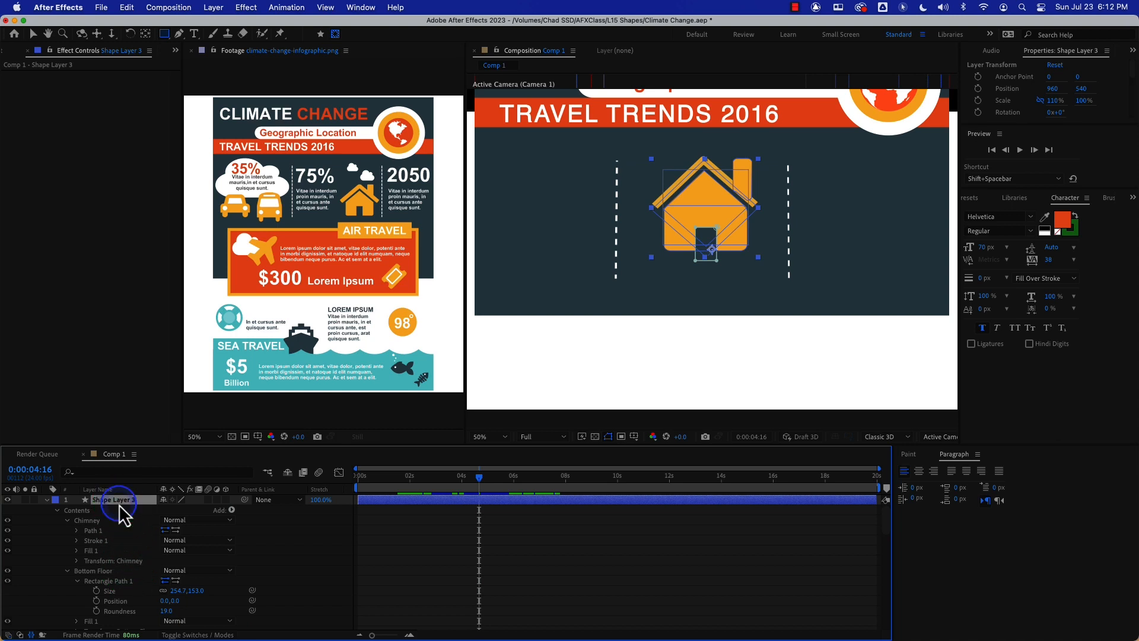
key("super+shift+c")
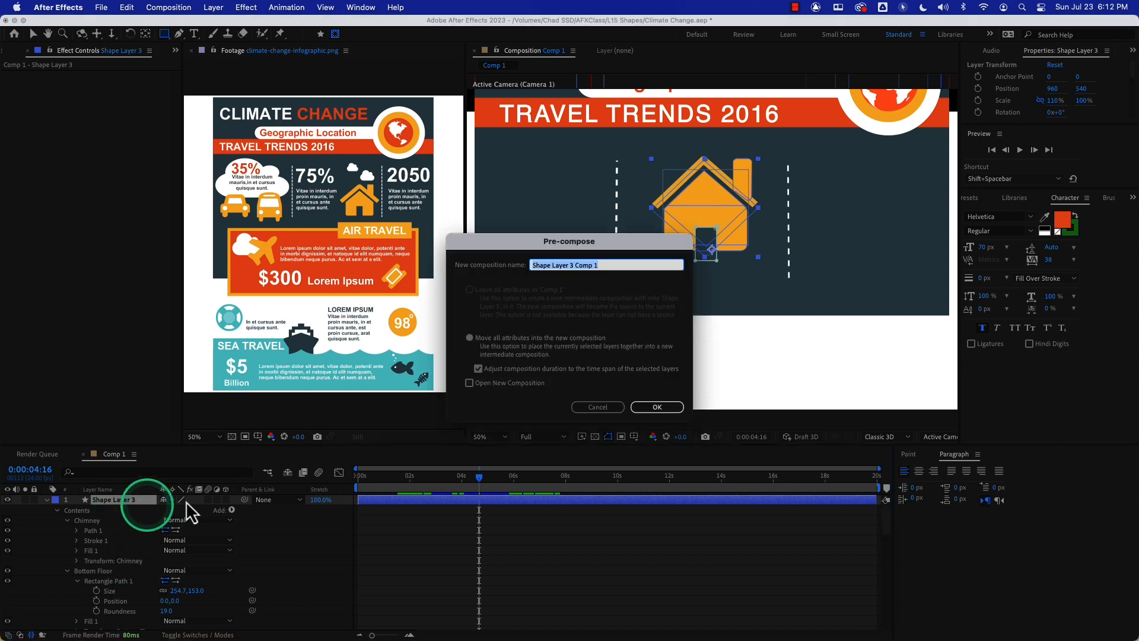
left_click(656, 407)
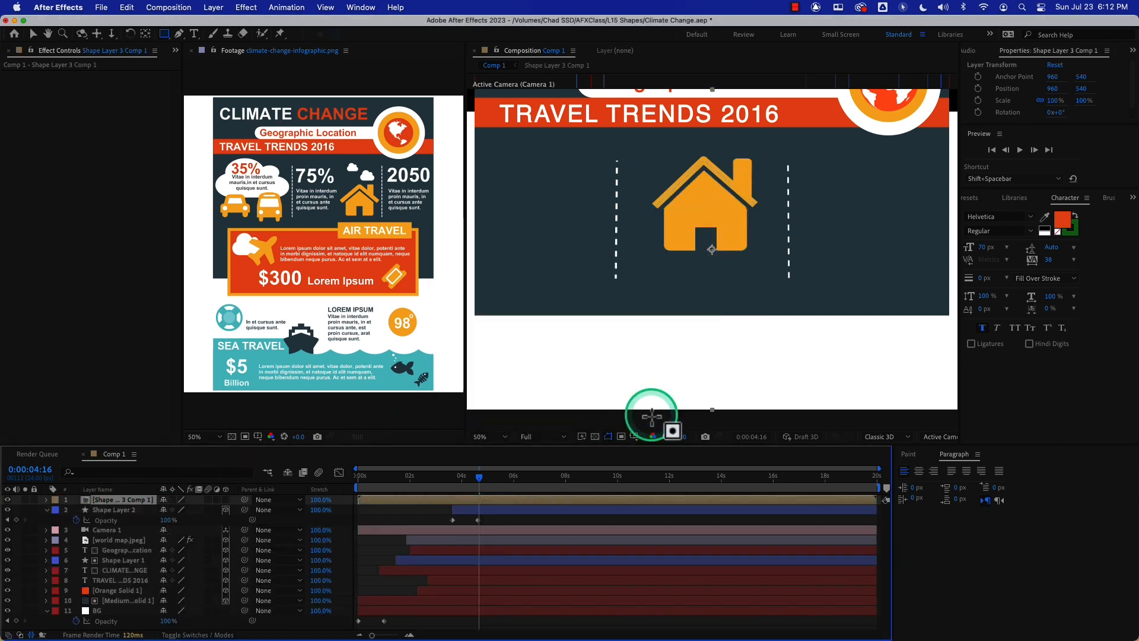
left_click_drag(647, 147, 773, 254)
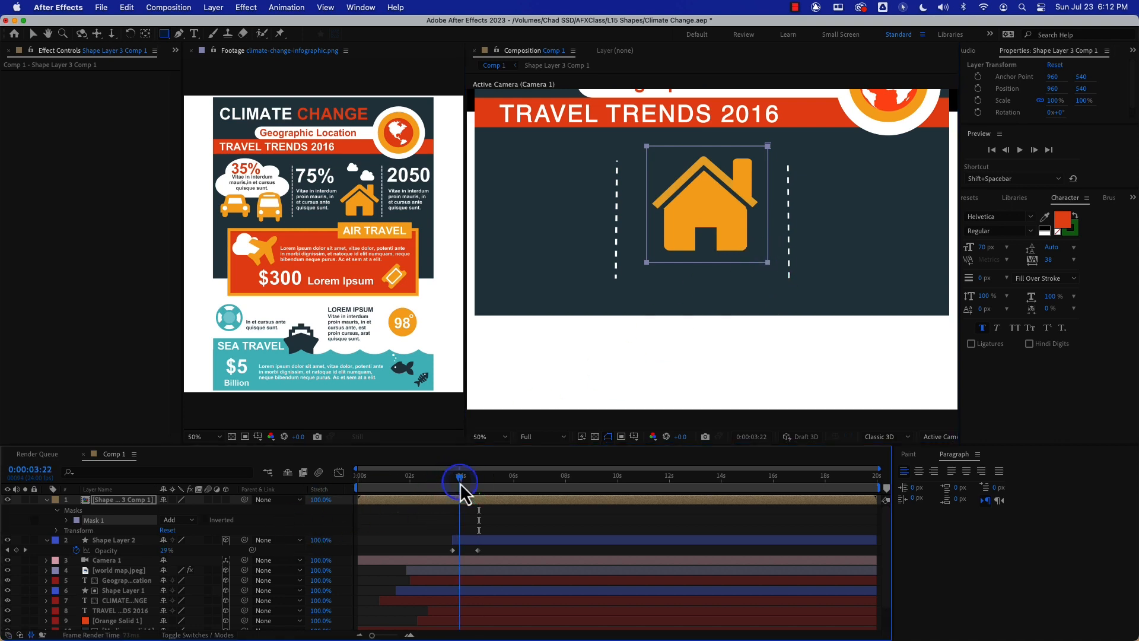
Keyframe the mask path full-size at 0:00:05:12 and collapsed to the house's left edge at 0:00:04:17, and preview the reveal
left_click(433, 480)
left_click_drag(433, 483, 484, 485)
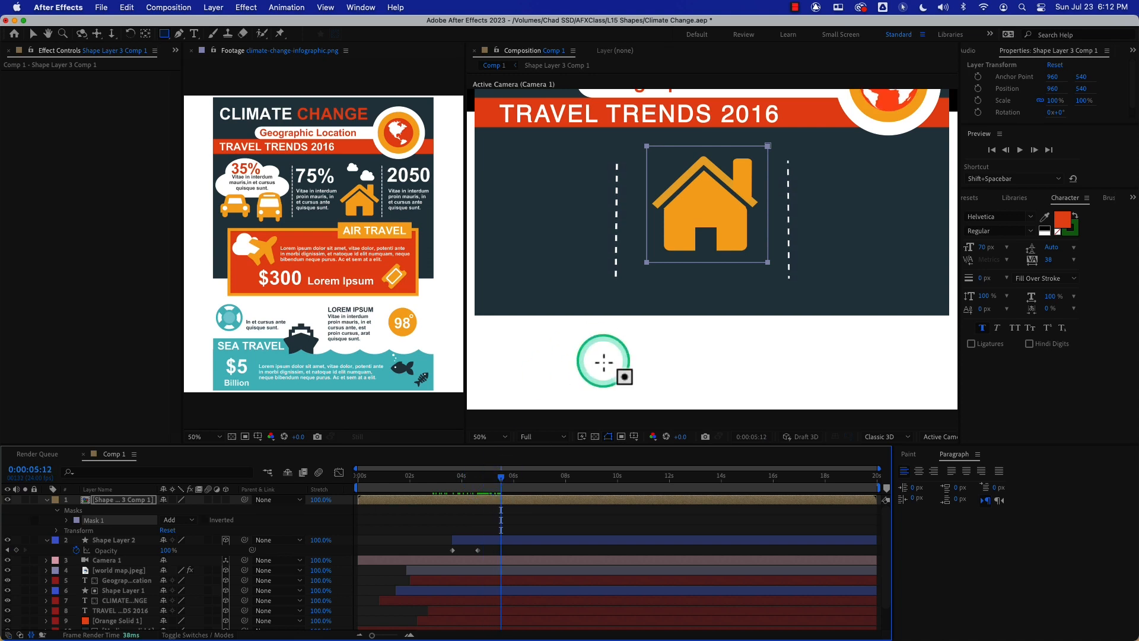
left_click(767, 146)
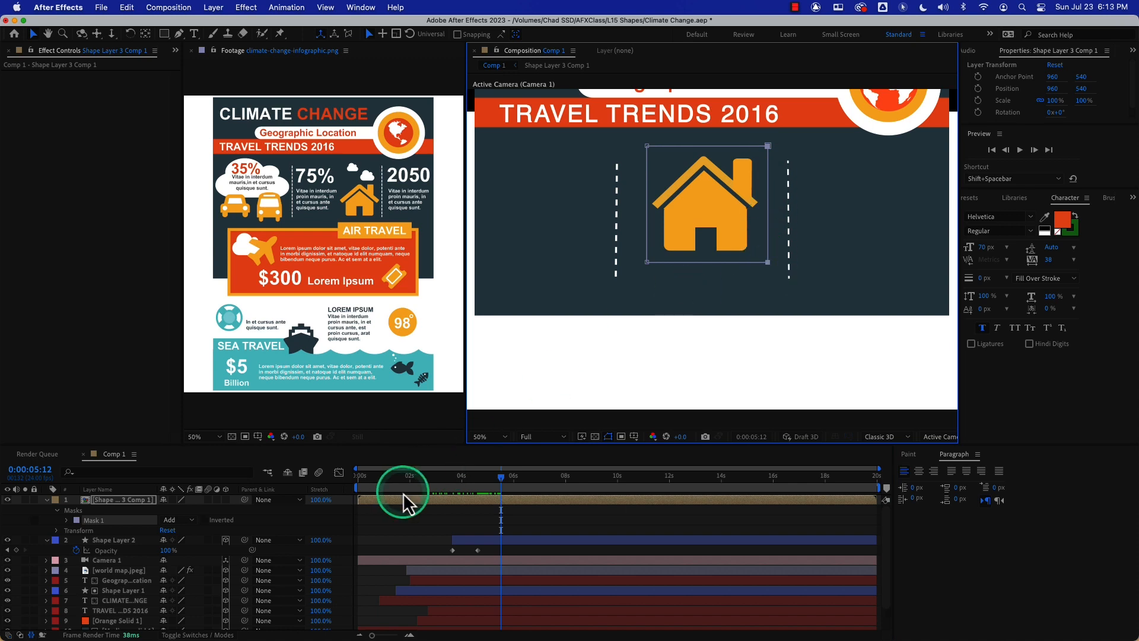
key("m")
left_click(86, 521)
left_click(480, 479)
left_click(789, 167)
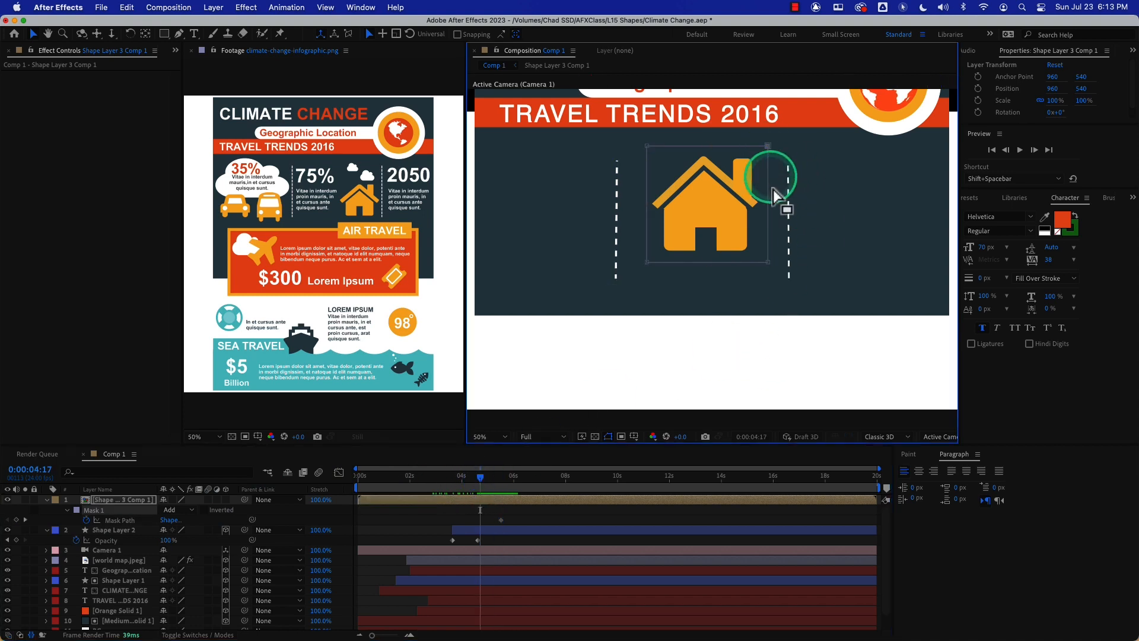
left_click_drag(760, 261, 681, 257)
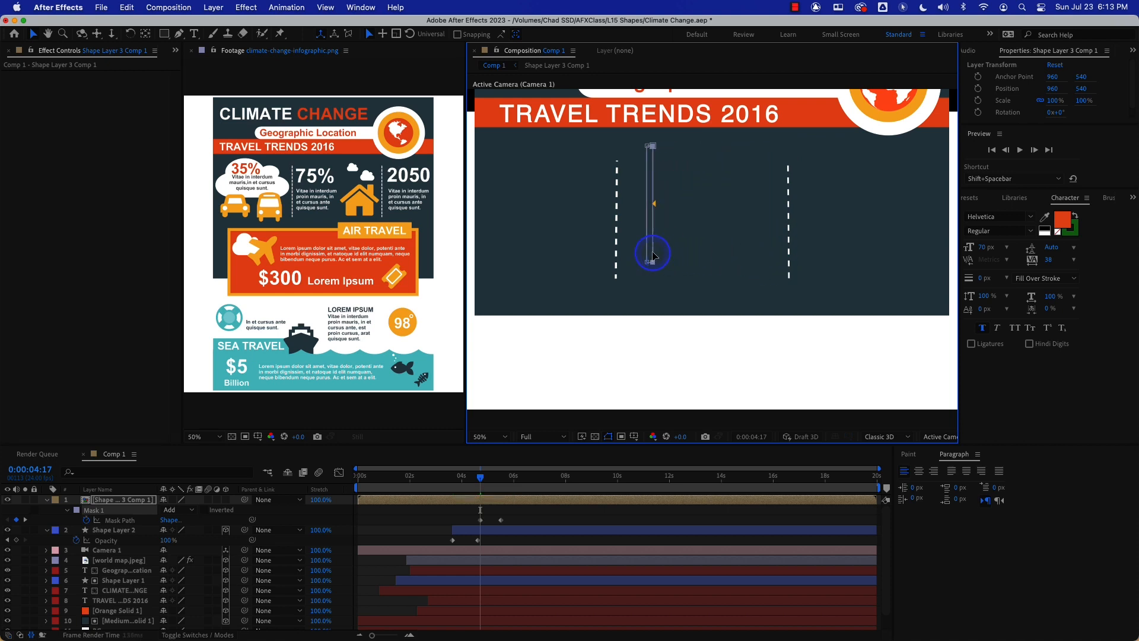
key("space")
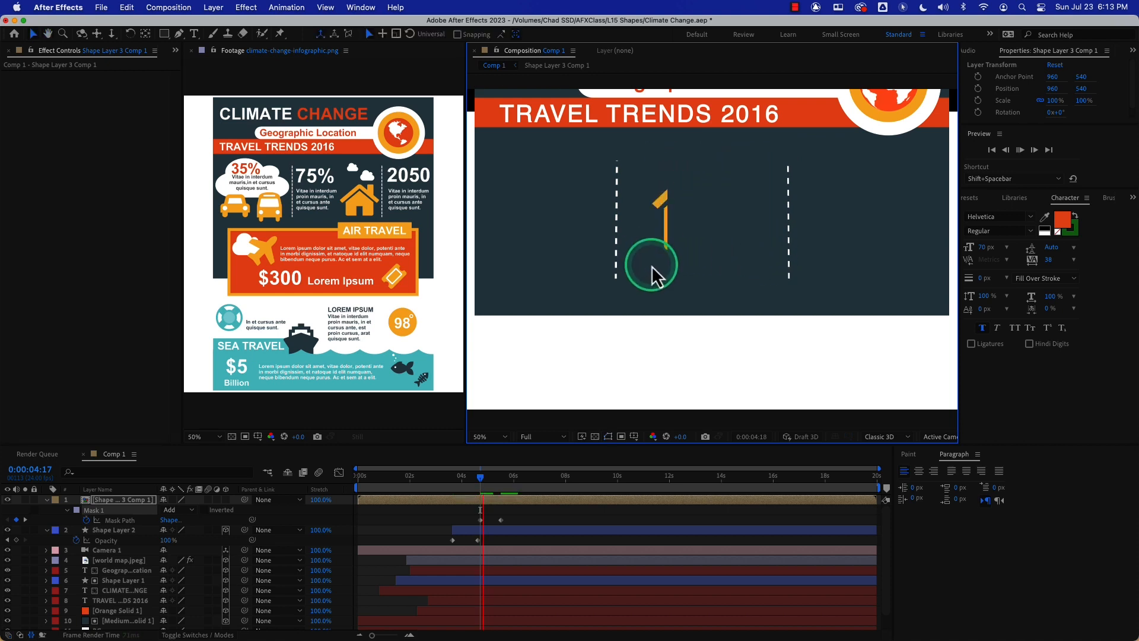
key("space")
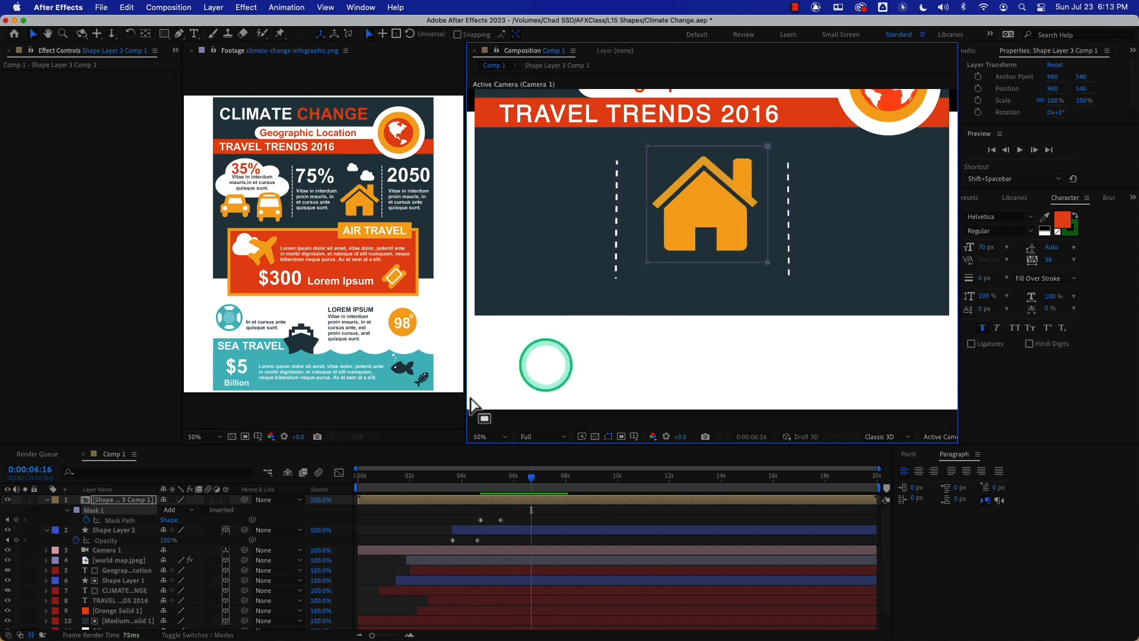
Delete the animated mask from the pre-composed house layer
left_click(93, 515)
key("Delete")
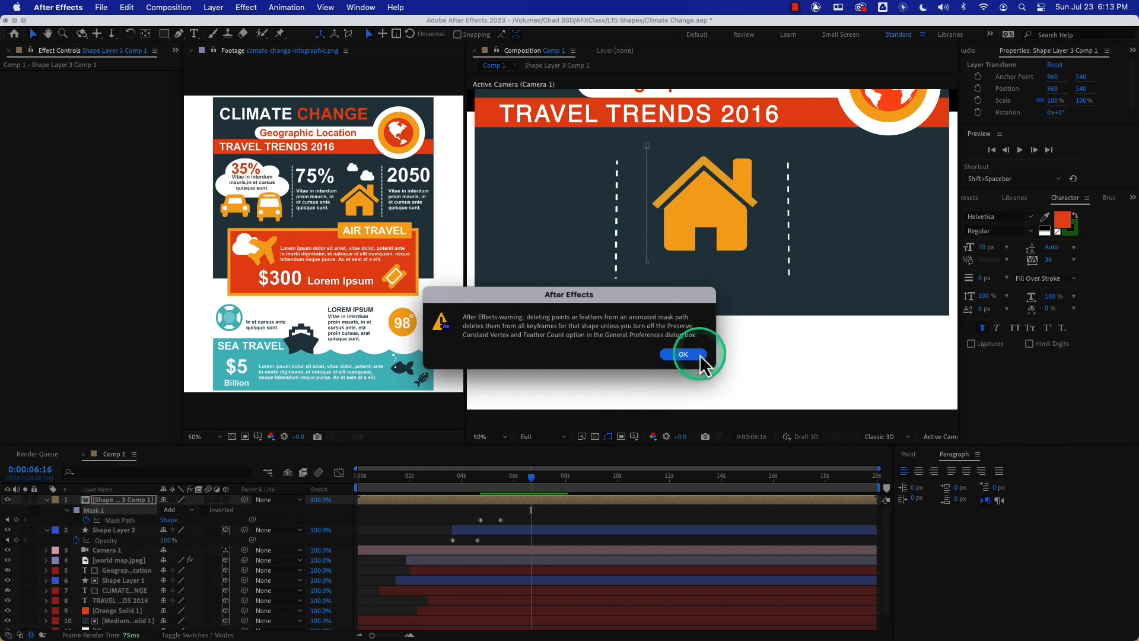
left_click(683, 354)
left_click(90, 511)
key("Delete")
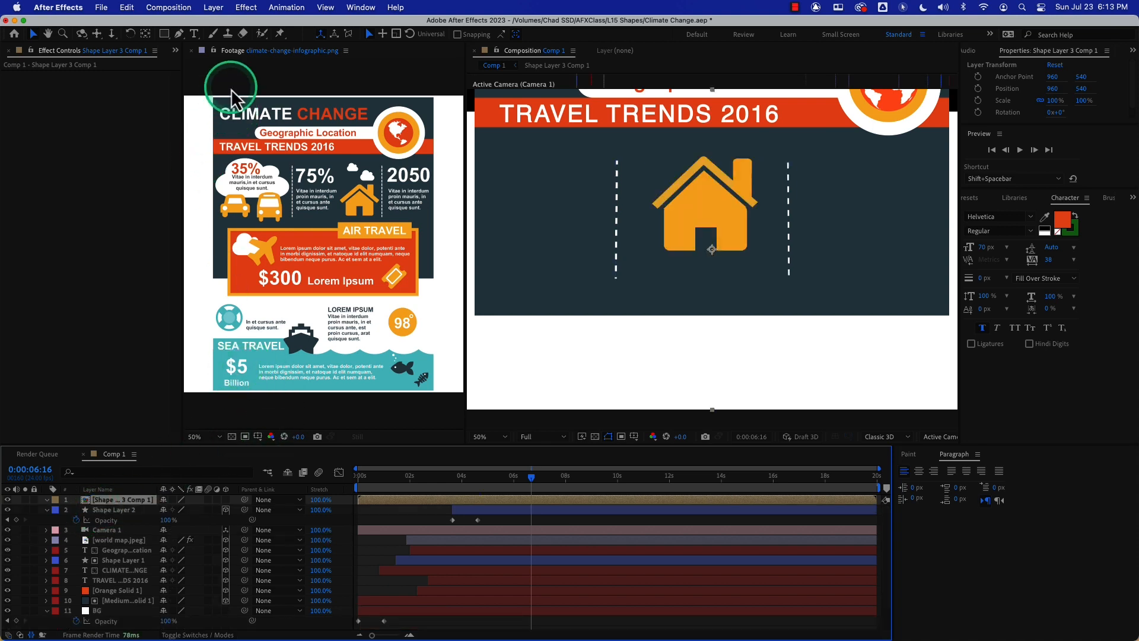
Apply a Linear Wipe to the pre-composed house layer with a 270° wipe angle and 100% transition completion
left_click(255, 8)
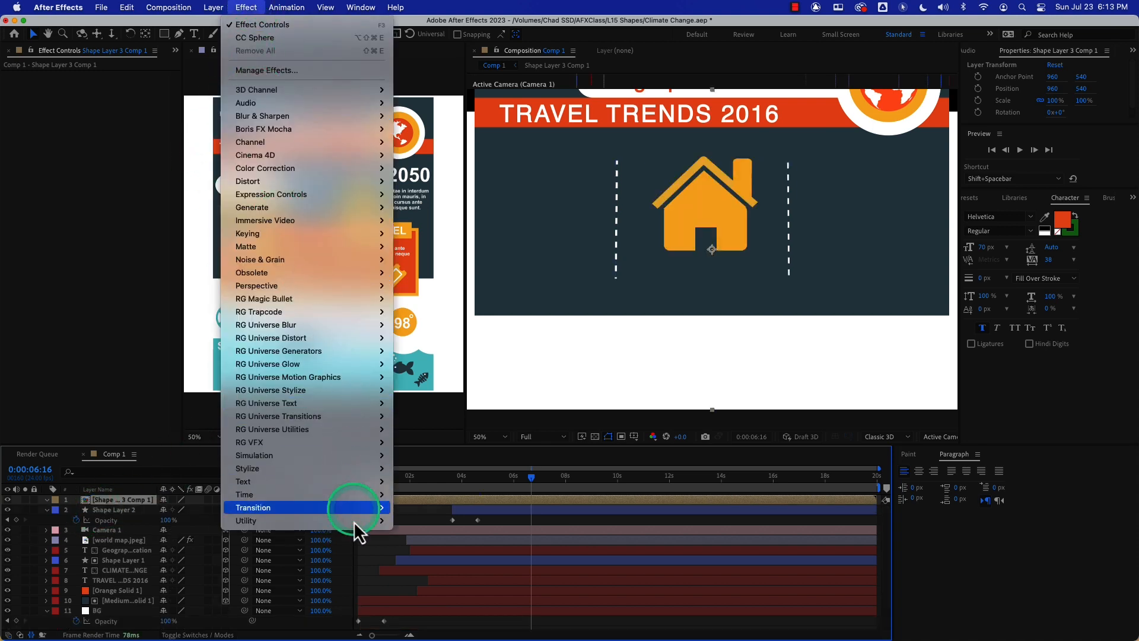
mouse_move(363, 511)
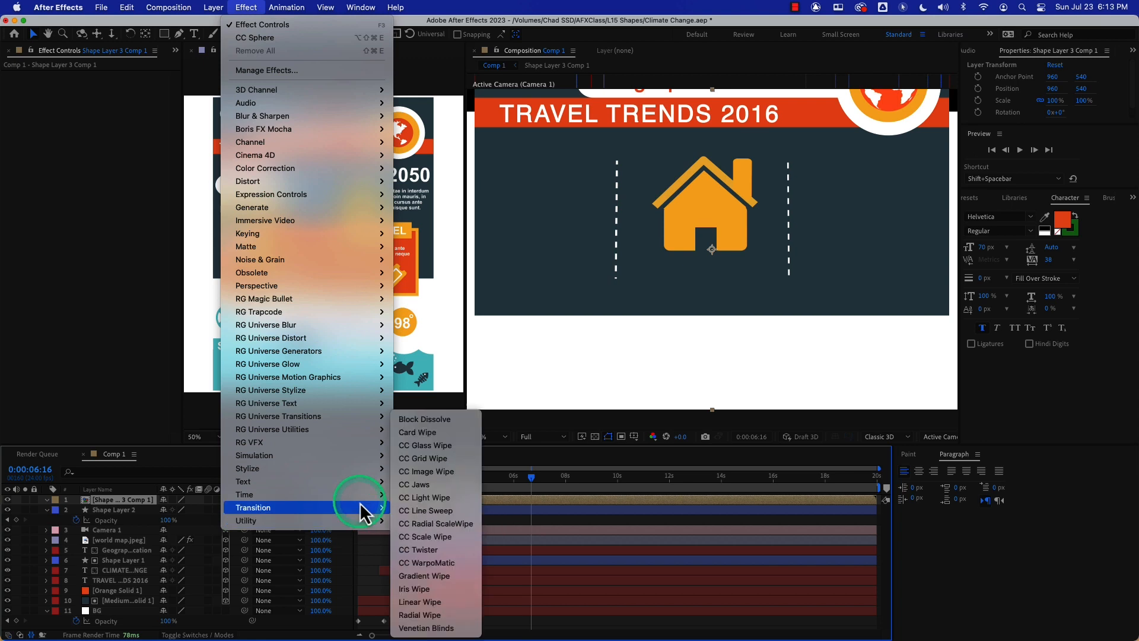
left_click(435, 601)
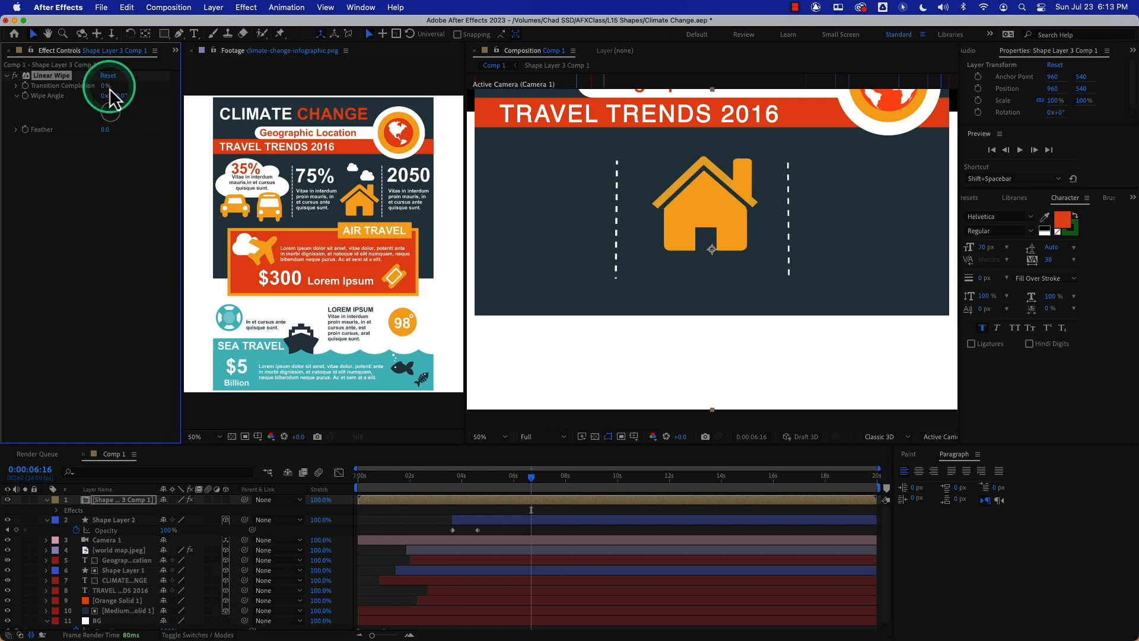
mouse_move(121, 90)
left_mouse_down()
mouse_move(172, 93)
mouse_move(140, 91)
left_mouse_up()
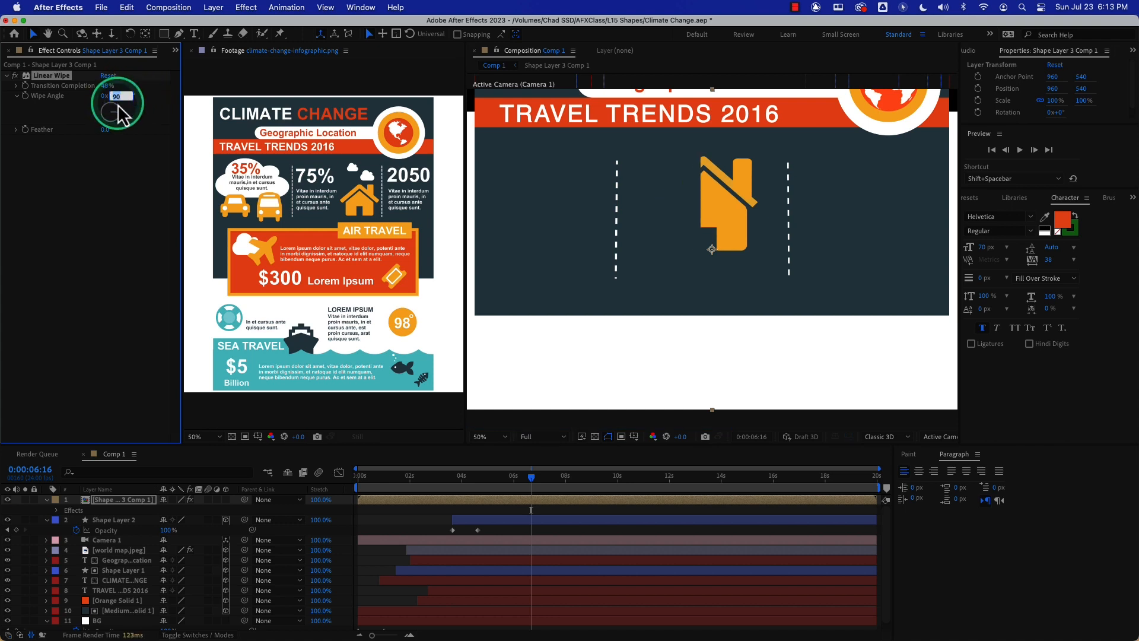
key("Return")
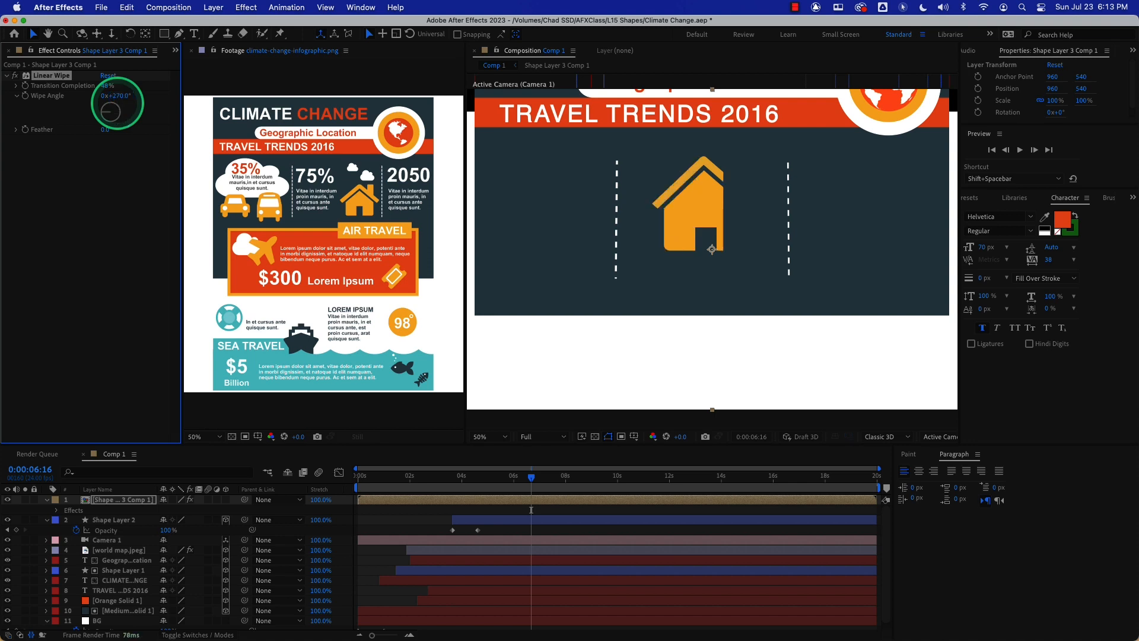
left_click_drag(106, 86, 134, 96)
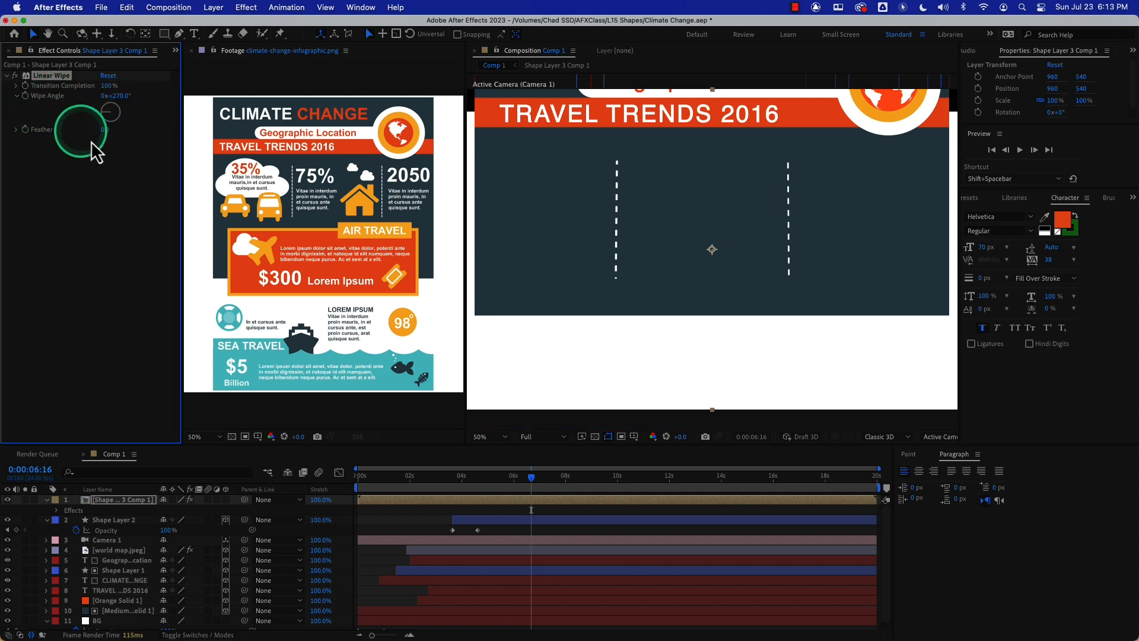
Undo the Linear Wipe and the mask deletions on the pre-composed house layer, restoring its animated mask
key("super+z")
key("super+z")
key("super+z")
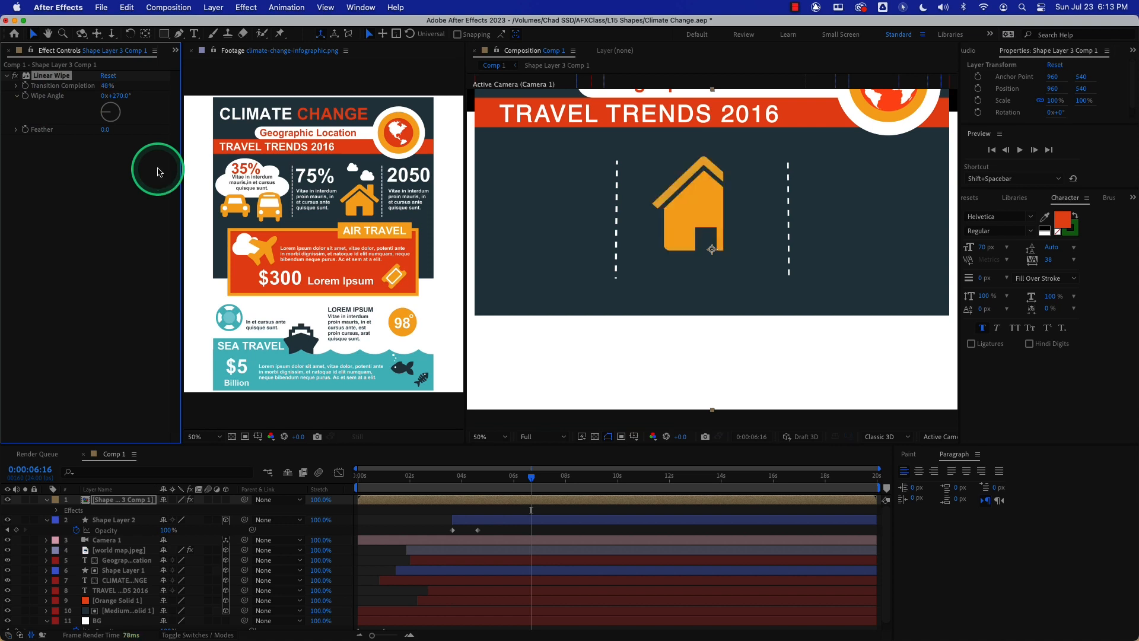
key("super+z")
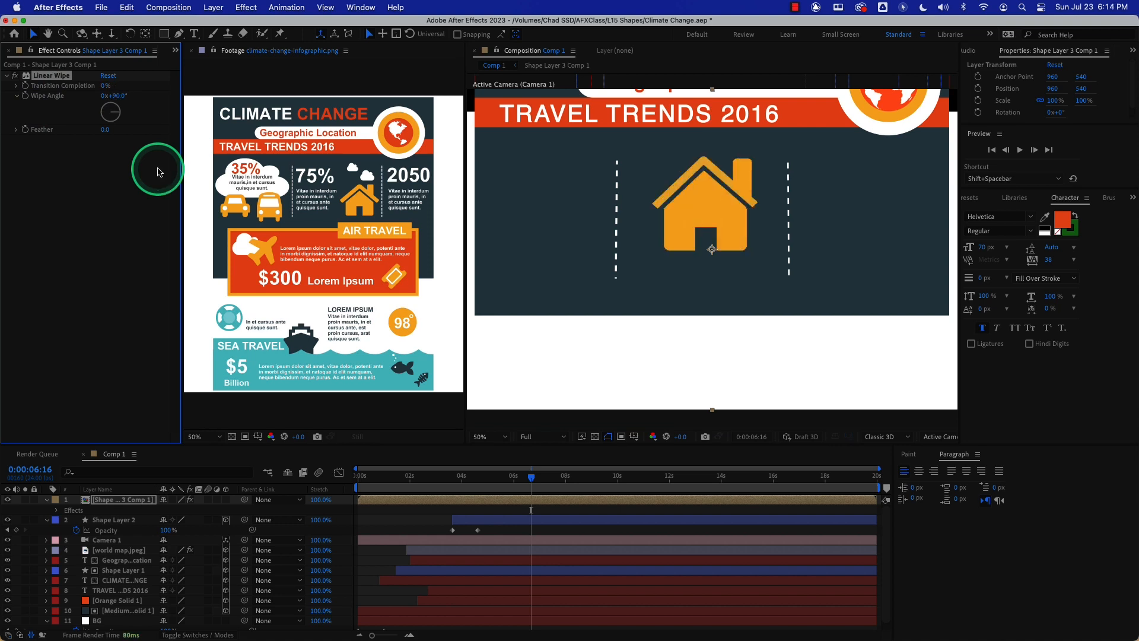
key("super+z")
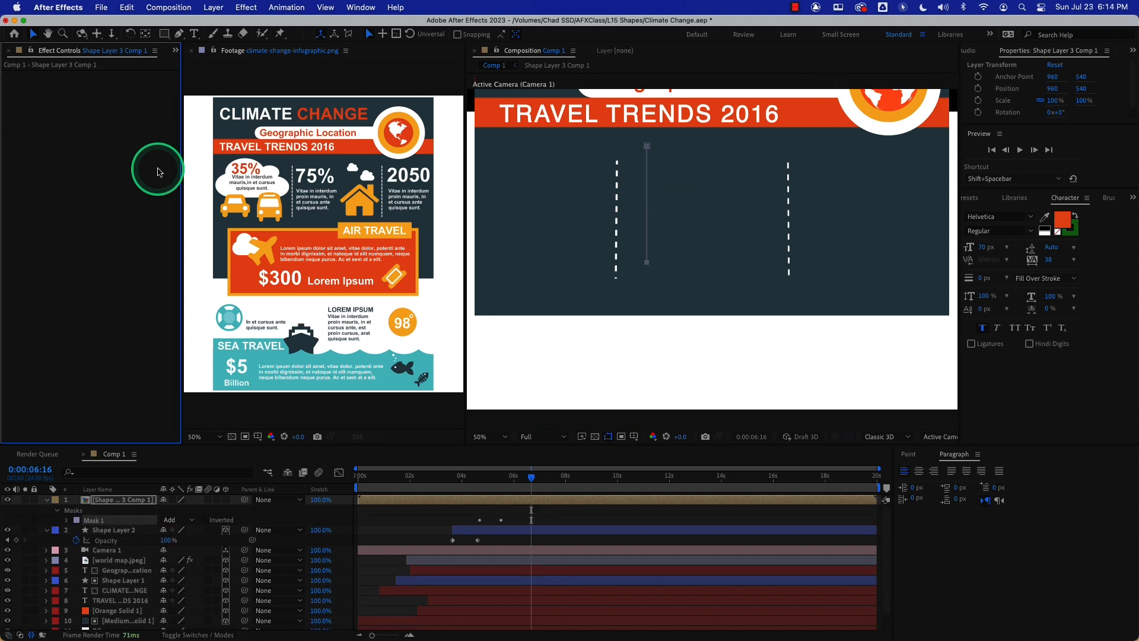
left_click_drag(528, 472, 501, 478)
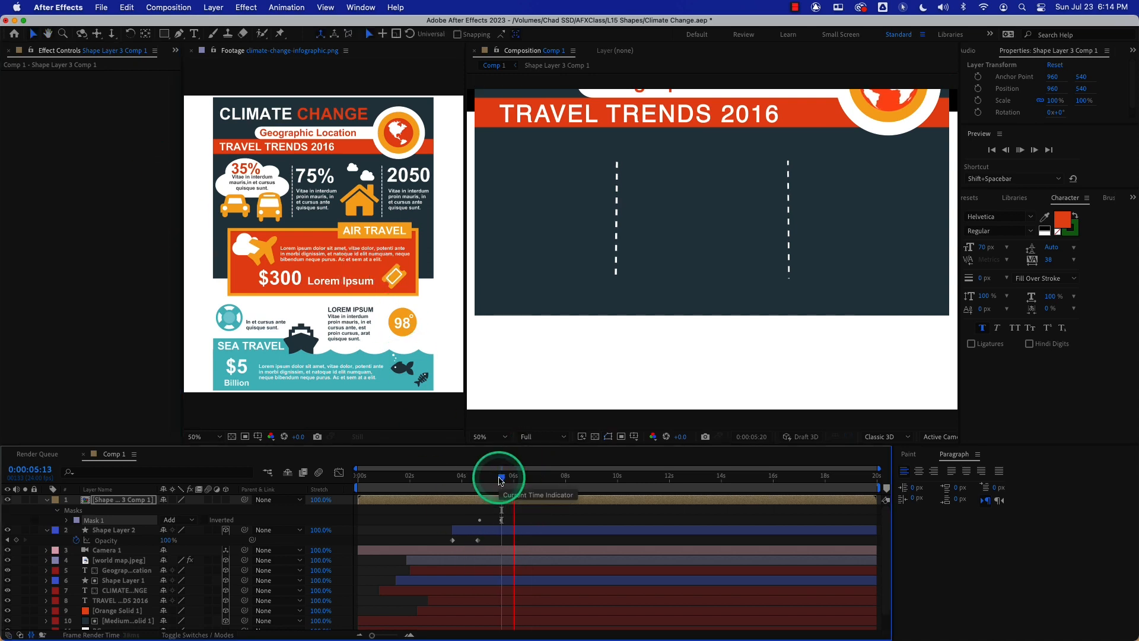
key("space")
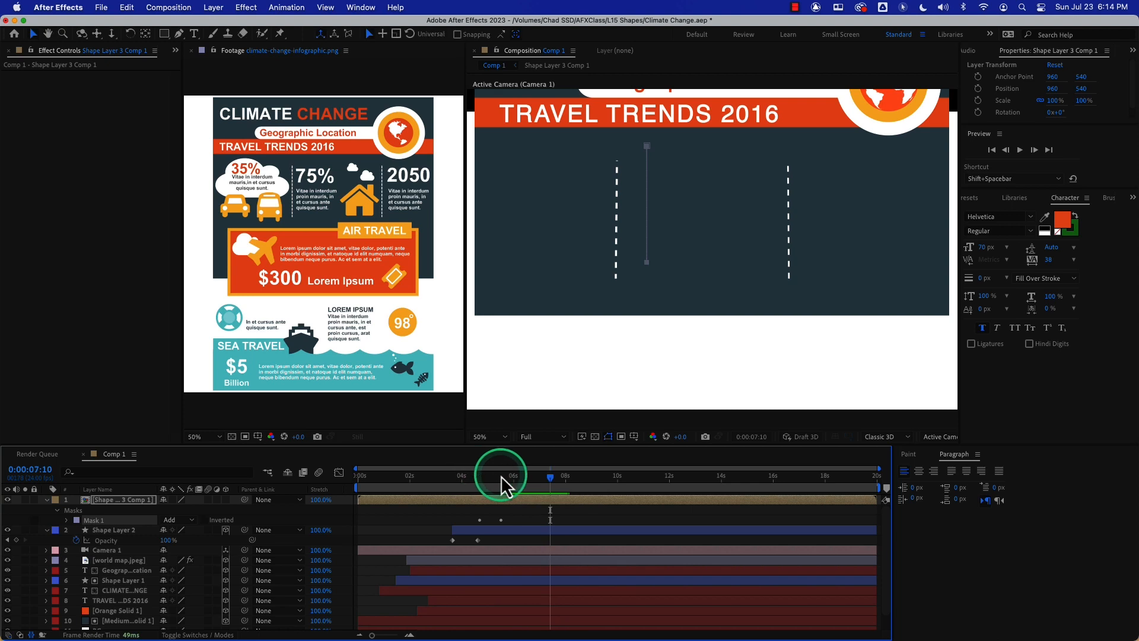
key("super+z")
key("super+z")
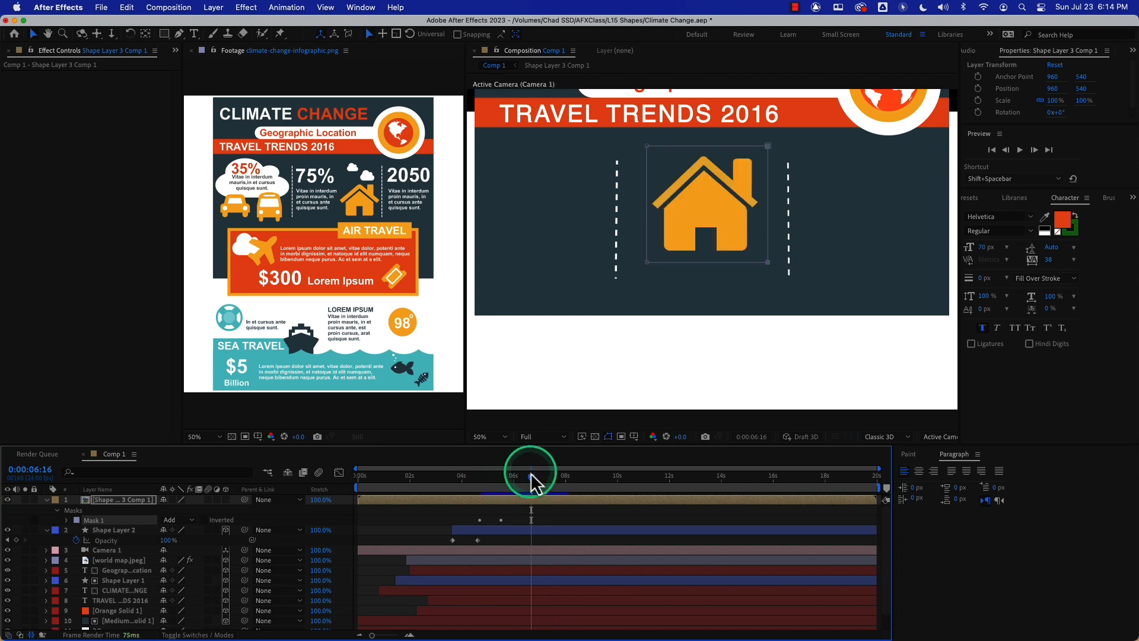
Feather the house layer's animated mask by 27 pixels and check the reveal around its keyframes
left_click_drag(524, 481, 472, 481)
key("space")
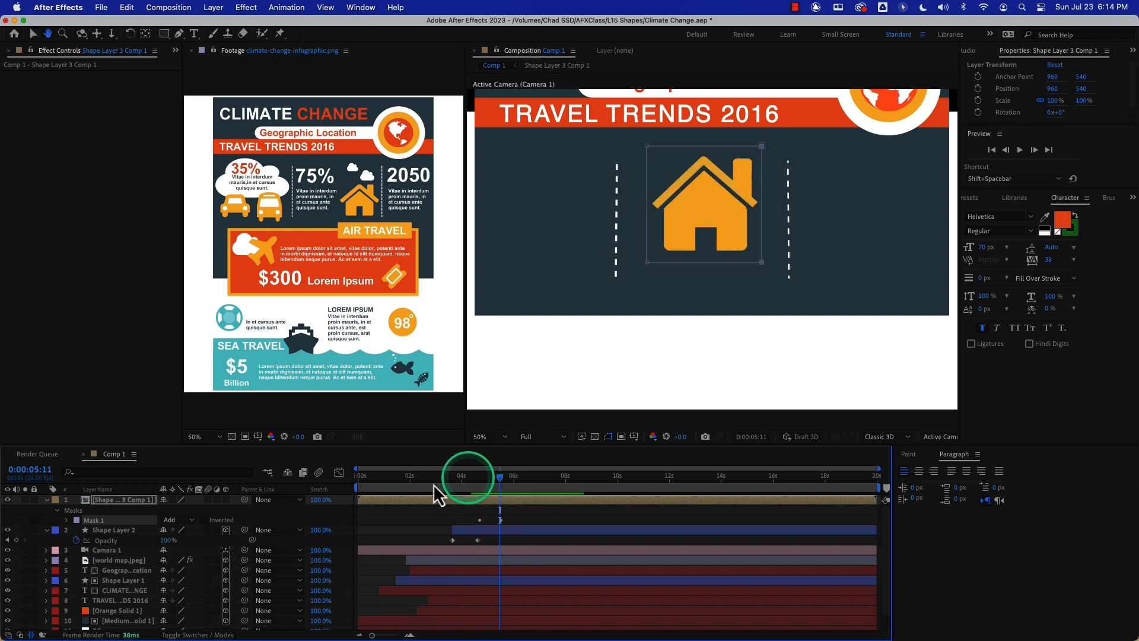
key("f")
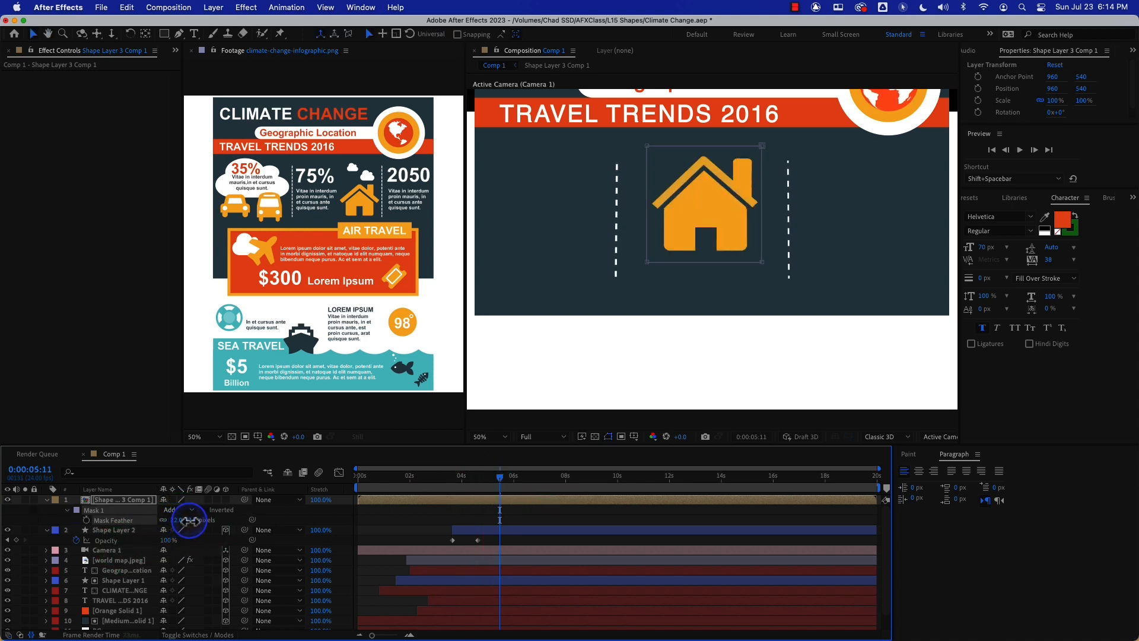
left_click(478, 478)
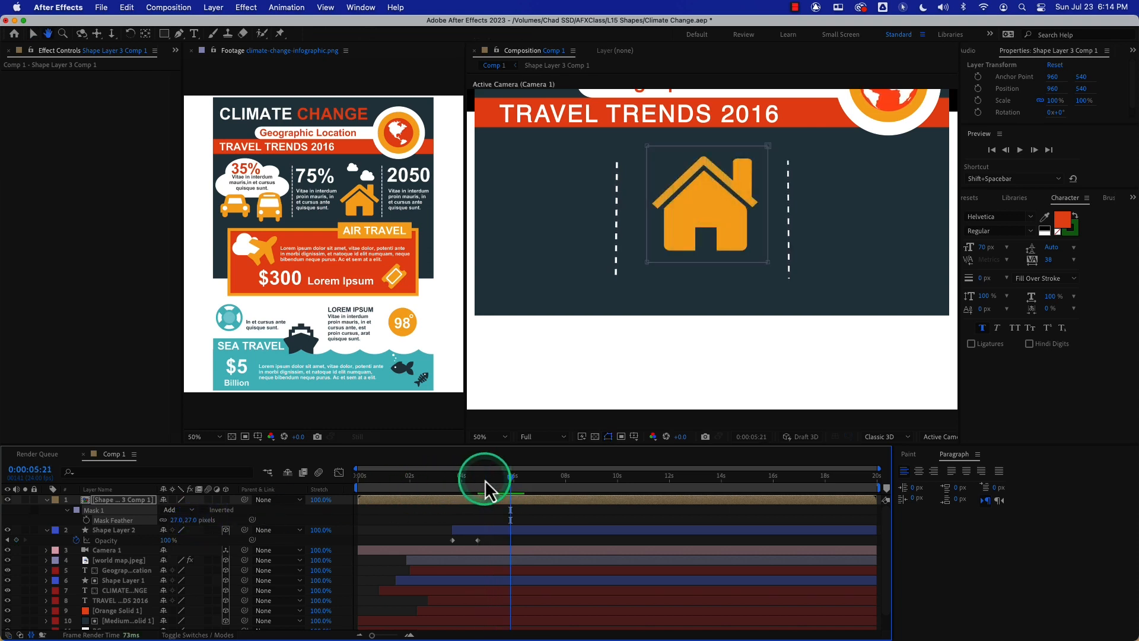
Apply Easy Ease to the two mask path keyframes on the pre-composed house layer
left_click(461, 478)
left_click_drag(461, 479, 462, 479)
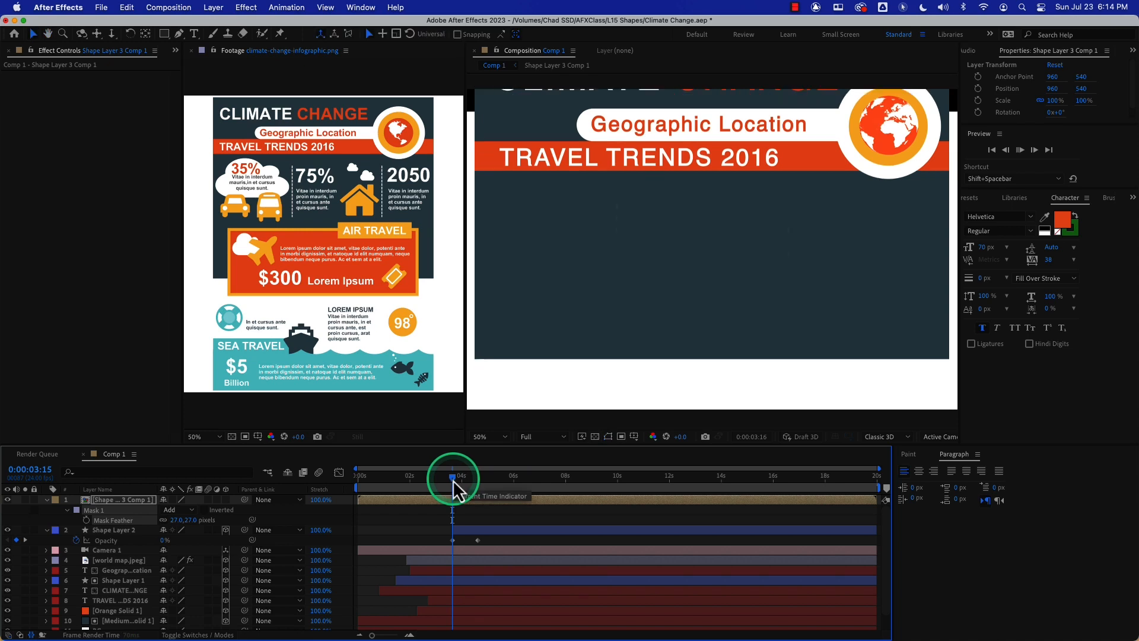
key("u")
left_click_drag(512, 514, 453, 527)
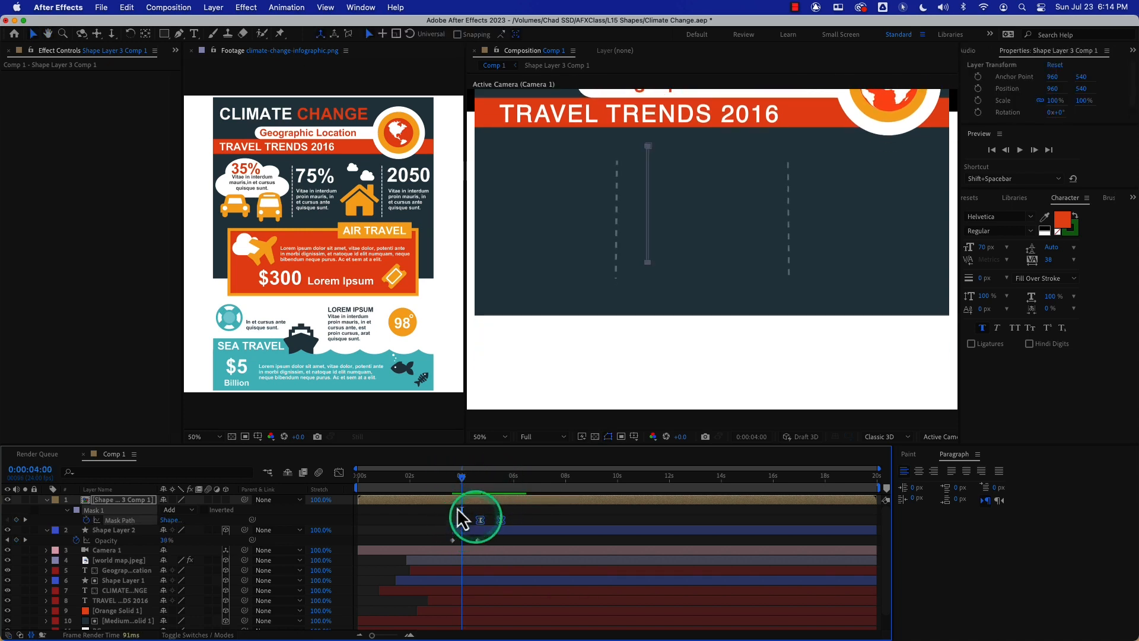
Inspect the mask path's speed graph and preview the house reveal
left_click(338, 472)
left_click(498, 603)
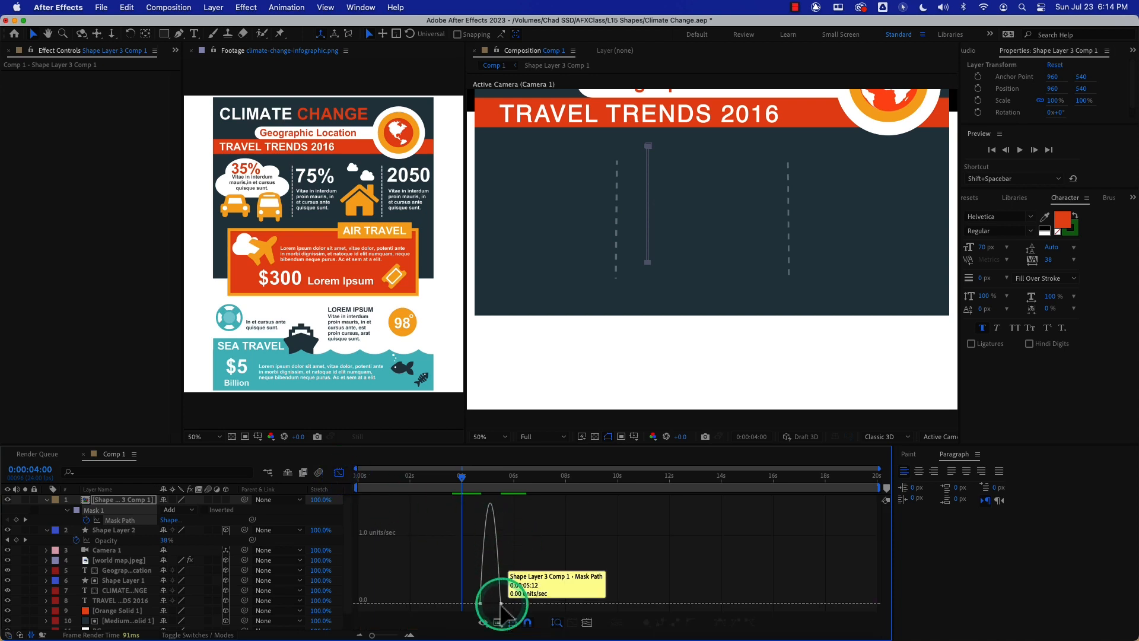
left_click_drag(499, 603, 432, 493)
left_click(339, 472)
key("space")
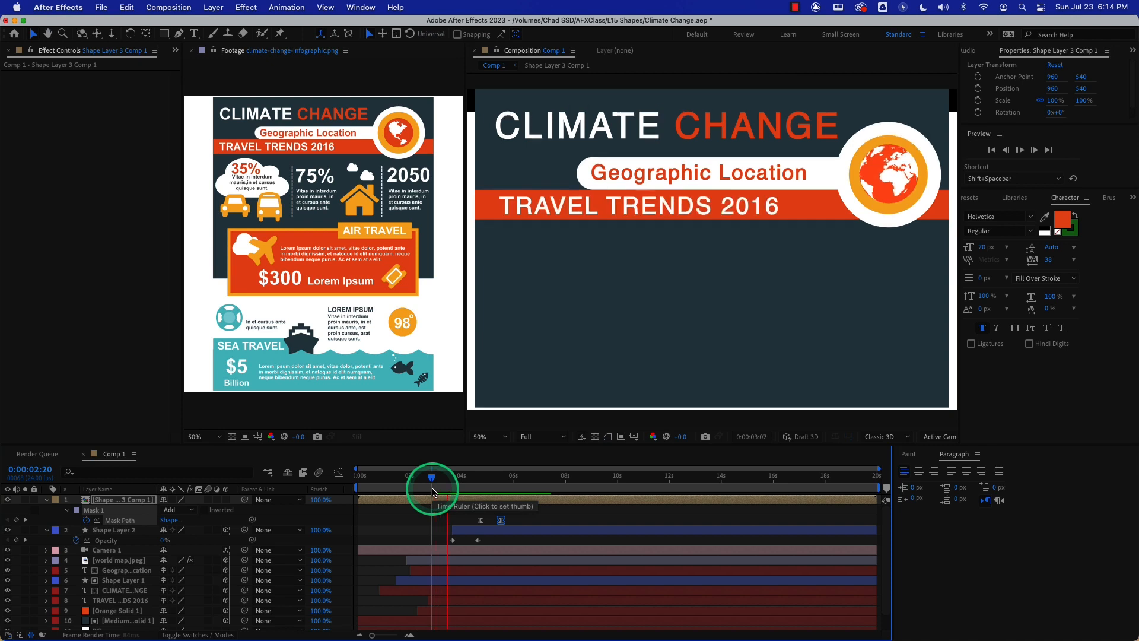
key("space")
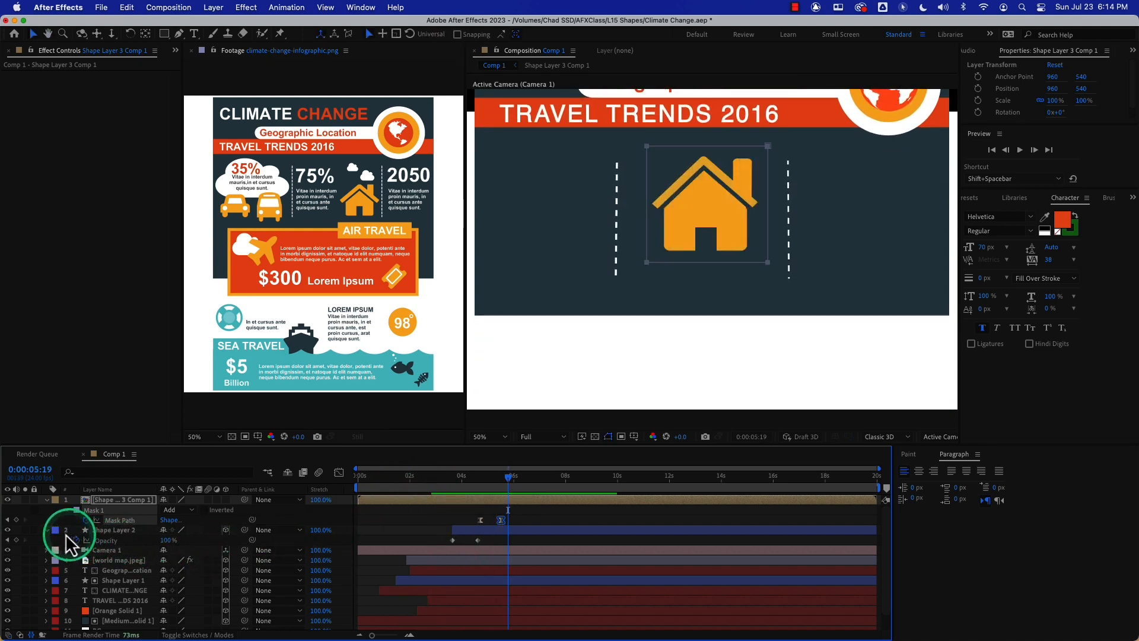
Review the shape and path operations that can be added to Shape Layer 2's contents
left_click(46, 530)
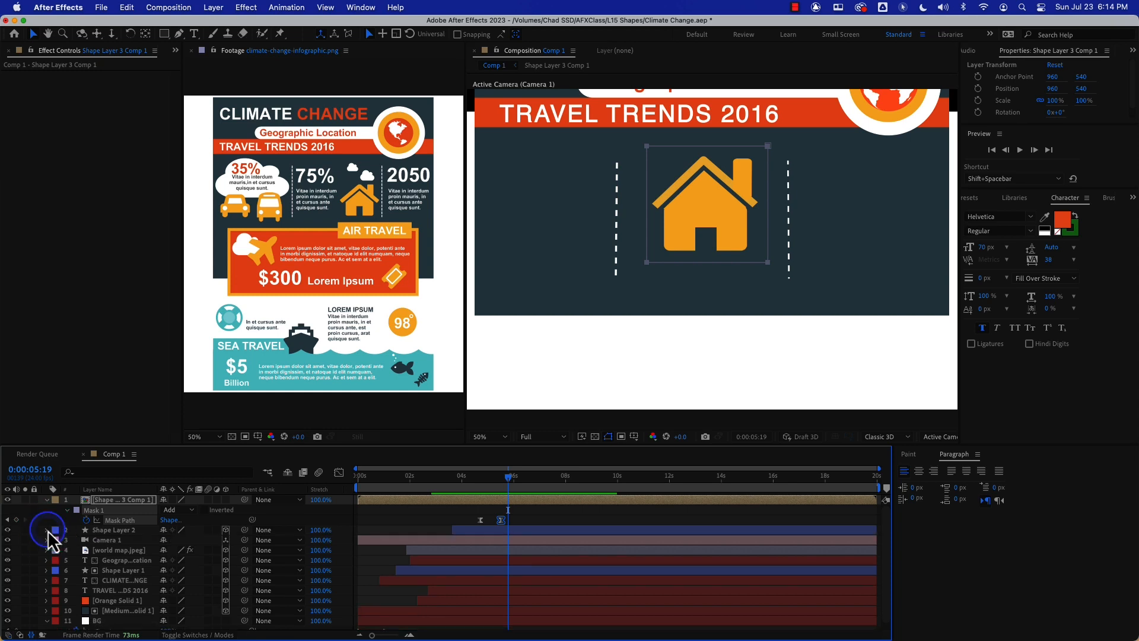
left_click(46, 530)
left_click(56, 524)
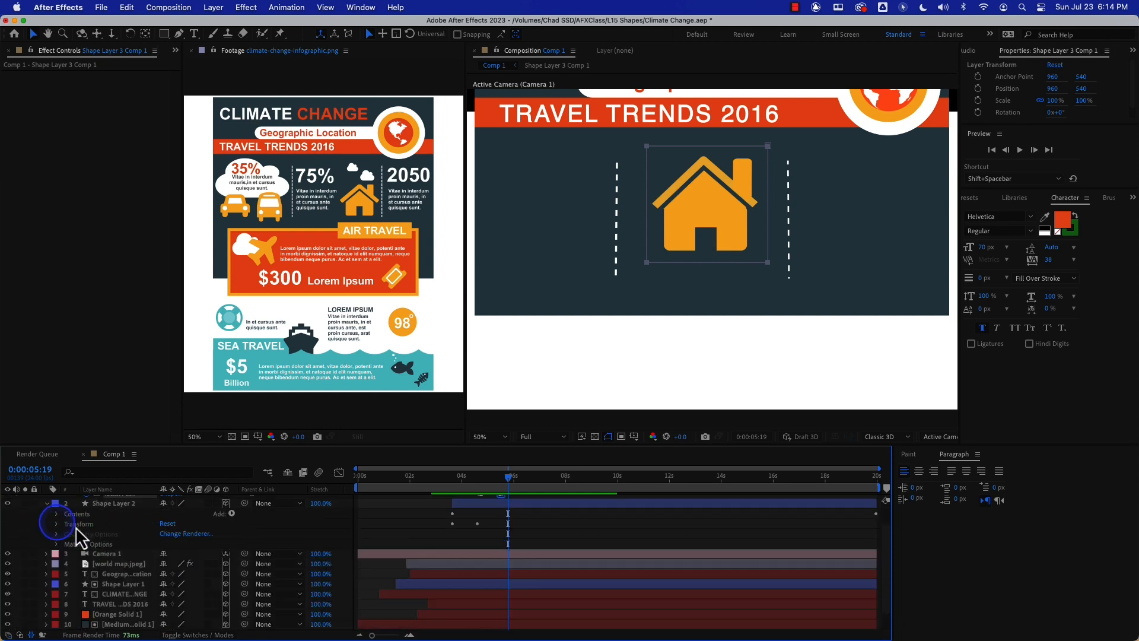
left_click(231, 514)
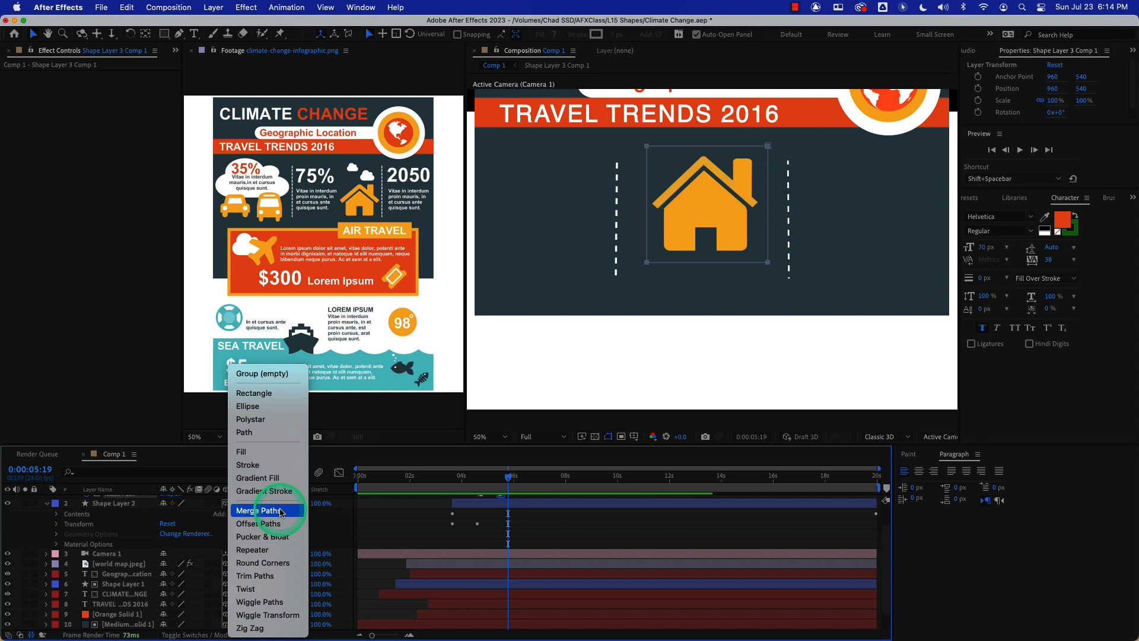
left_click(459, 476)
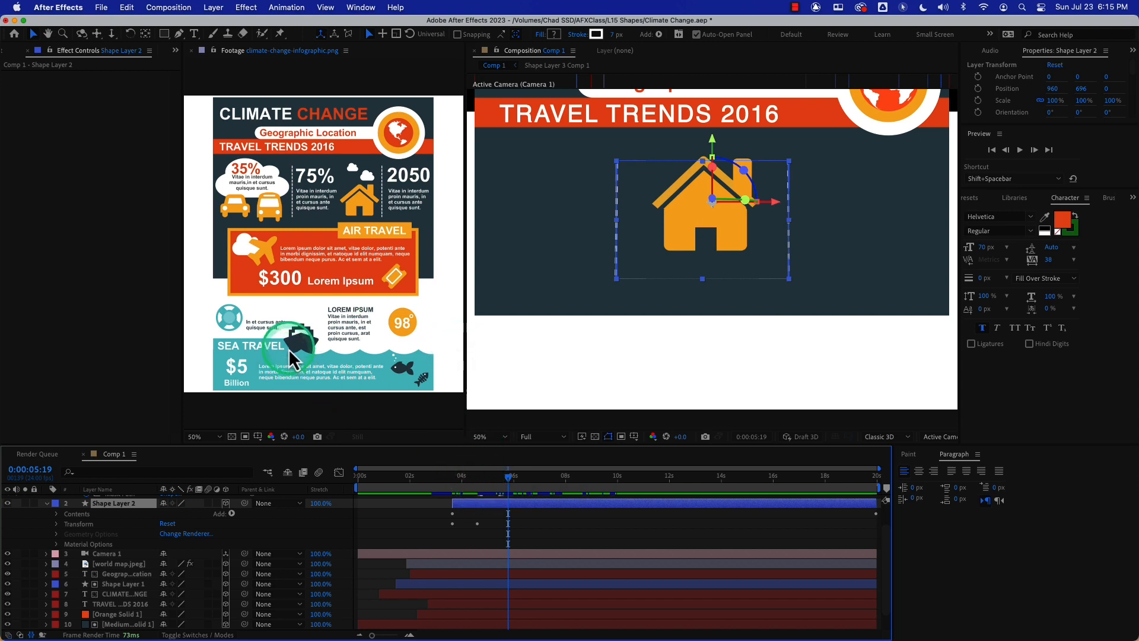
Move Camera 1 to the top of the layer stack and show its position property
left_click_drag(467, 475, 380, 476)
scroll(665, 305, "down", 2)
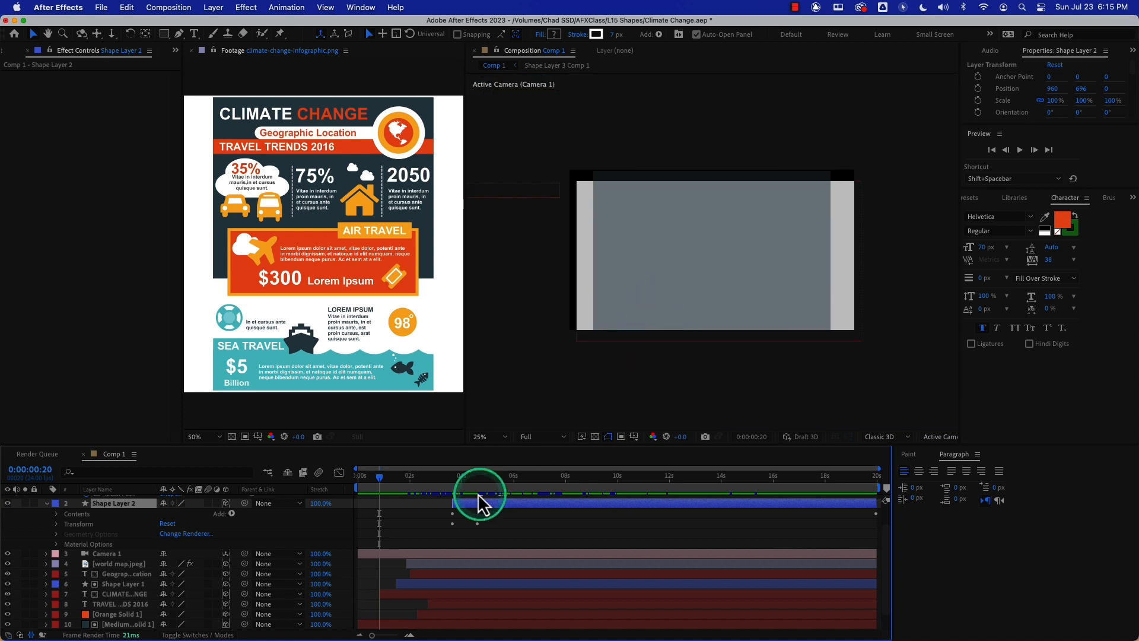
left_click(442, 477)
scroll(135, 562, "up", 2)
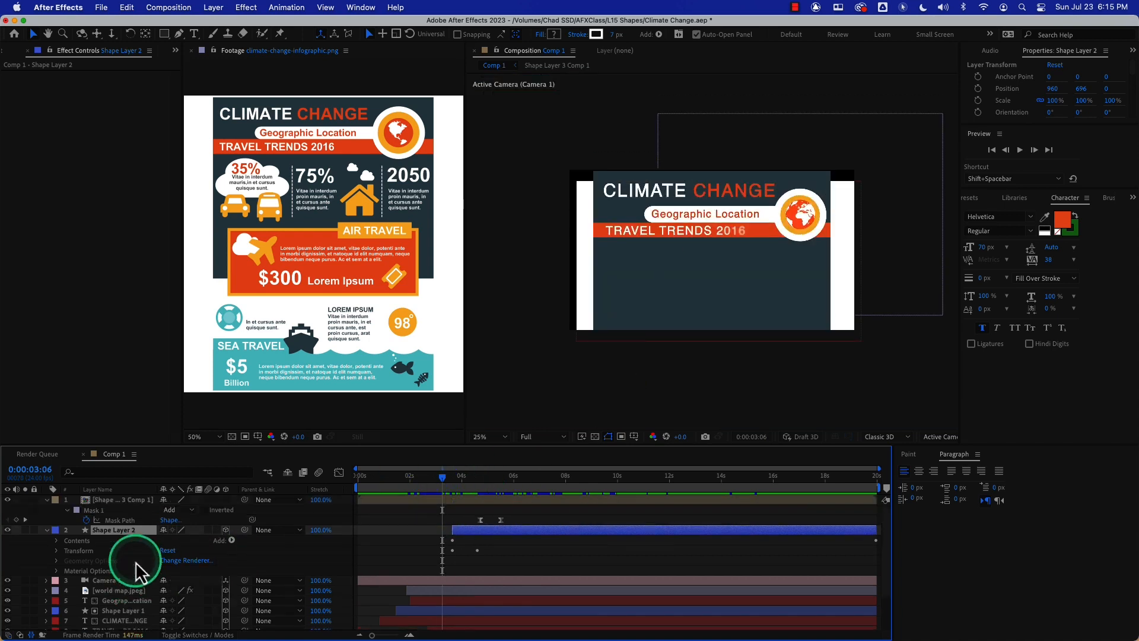
scroll(136, 570, "down", 2)
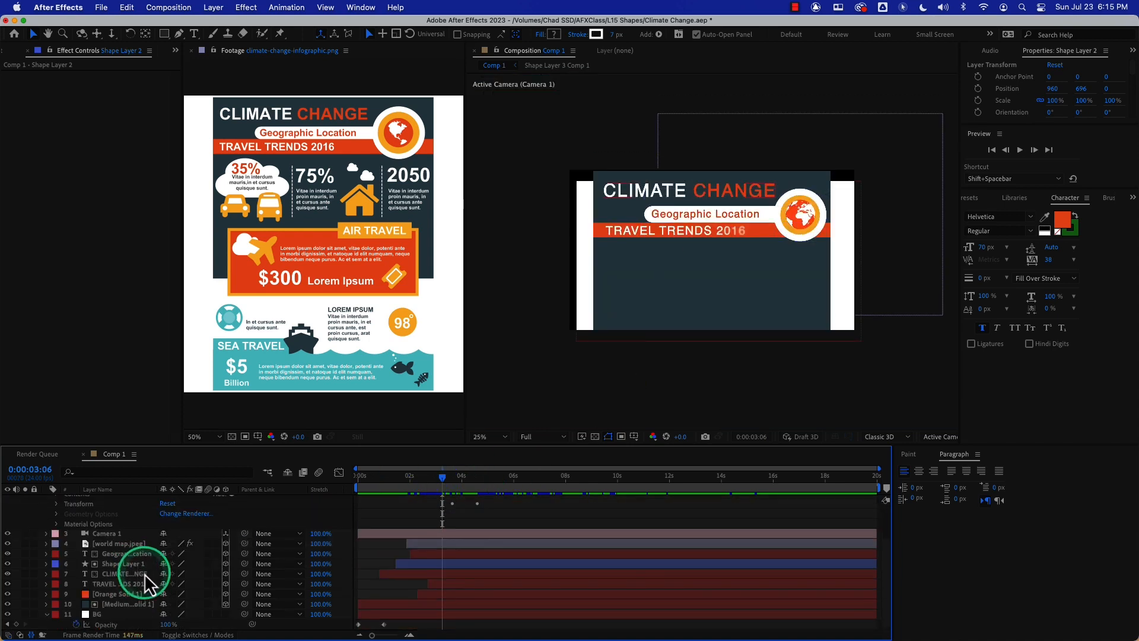
scroll(140, 565, "up", 2)
left_click(95, 530)
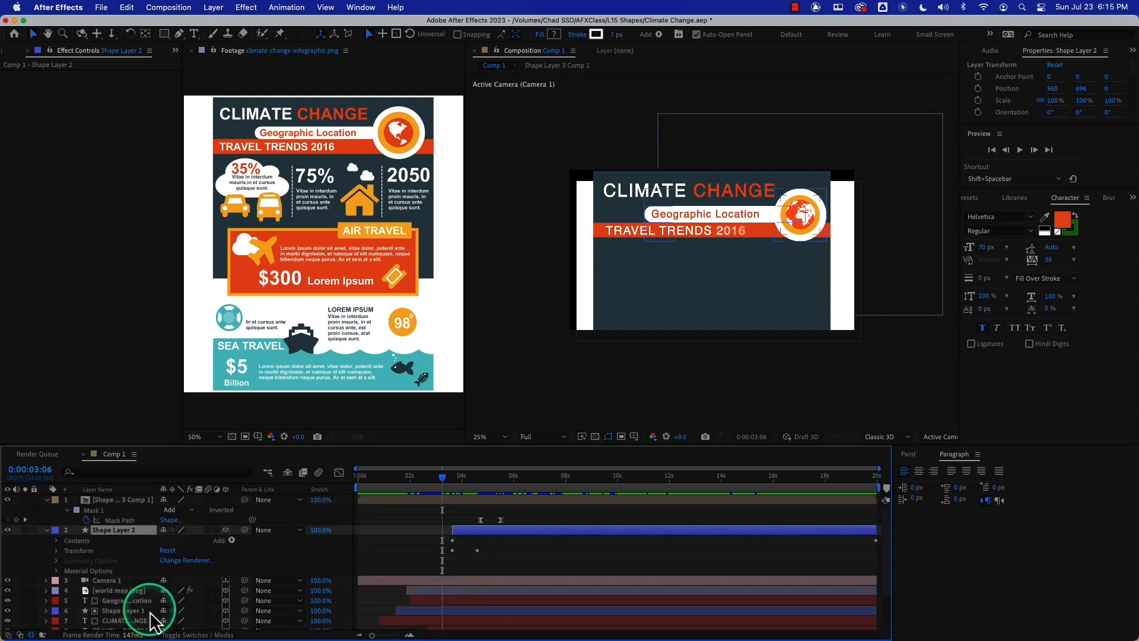
left_click_drag(106, 580, 112, 501)
key("p")
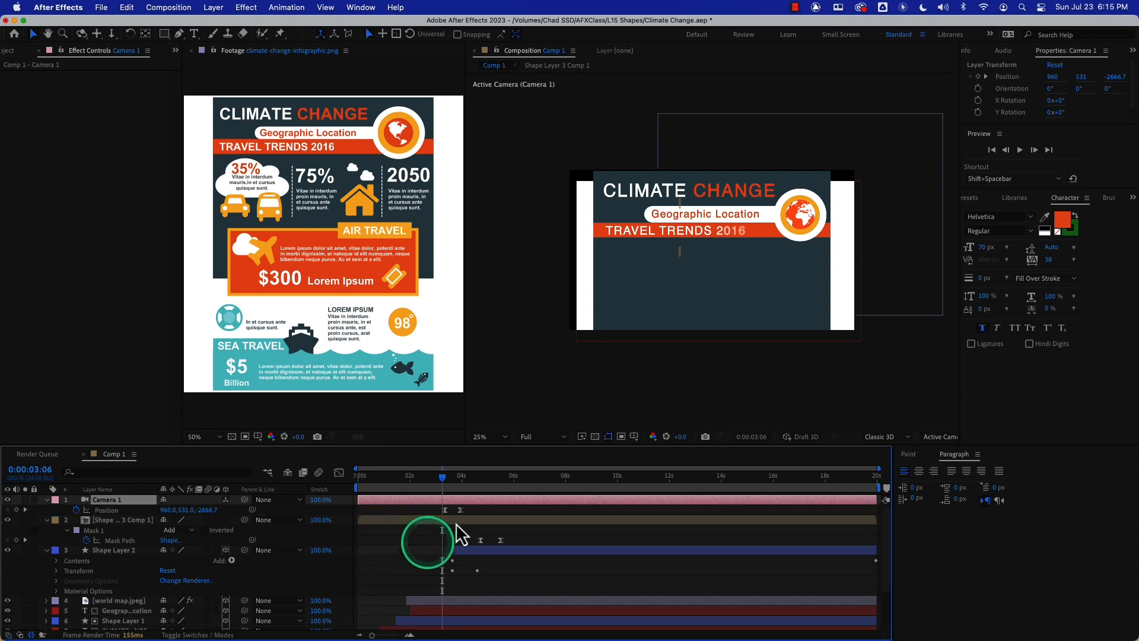
Copy the camera's second position keyframe to 0:00:05:18, and keyframe its Y position at 2207 at 0:00:06:22
left_click_drag(458, 478, 502, 482)
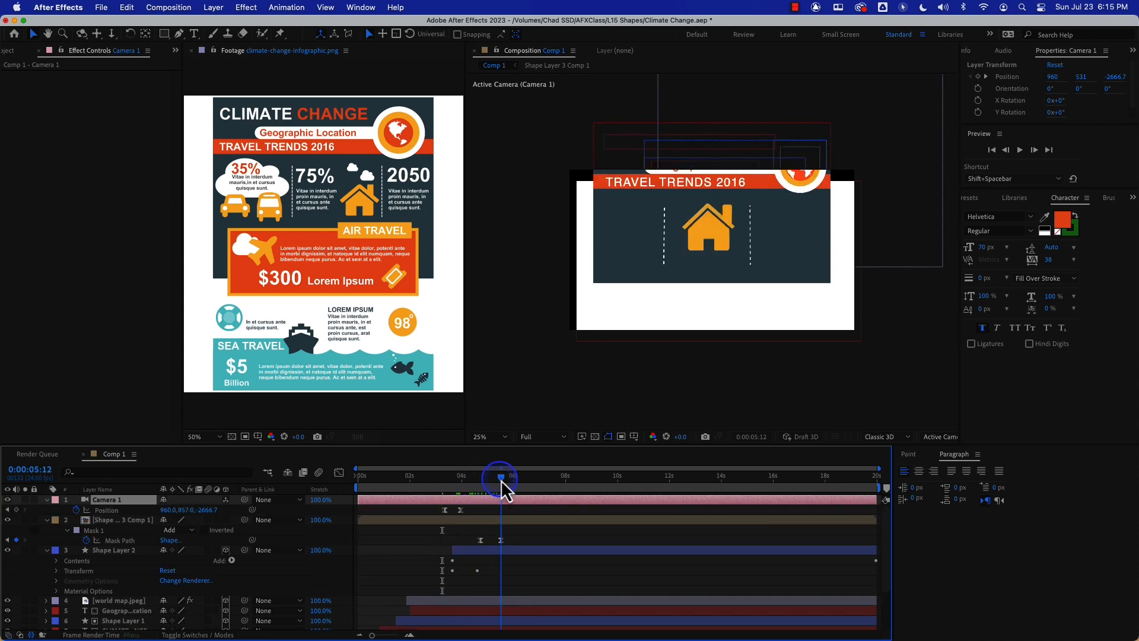
left_click(461, 510)
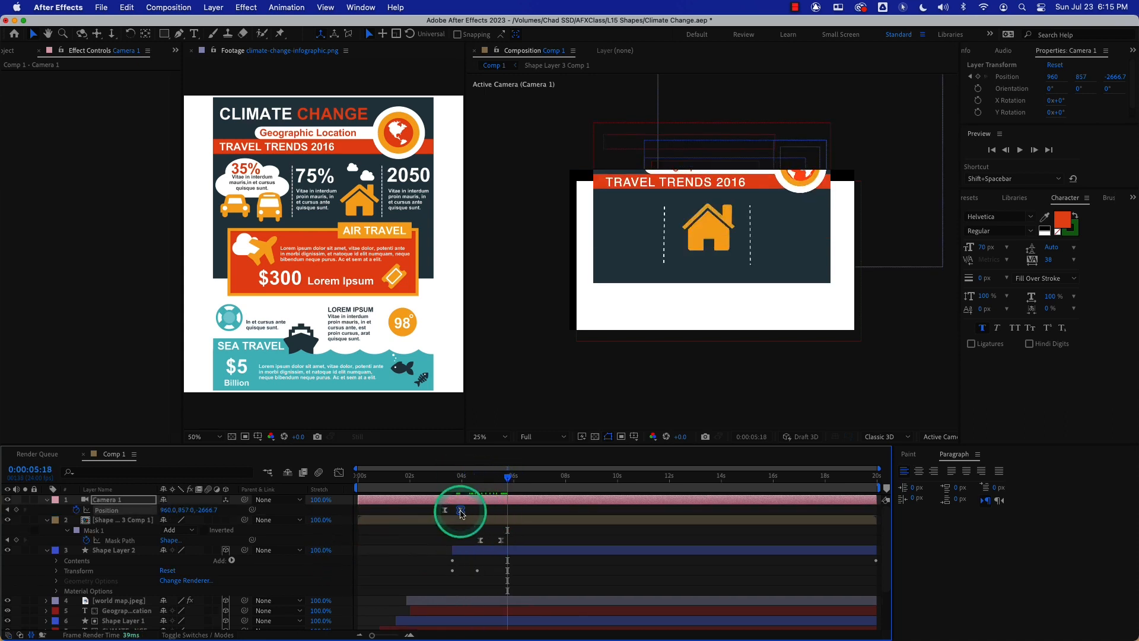
left_click_drag(466, 525, 512, 525)
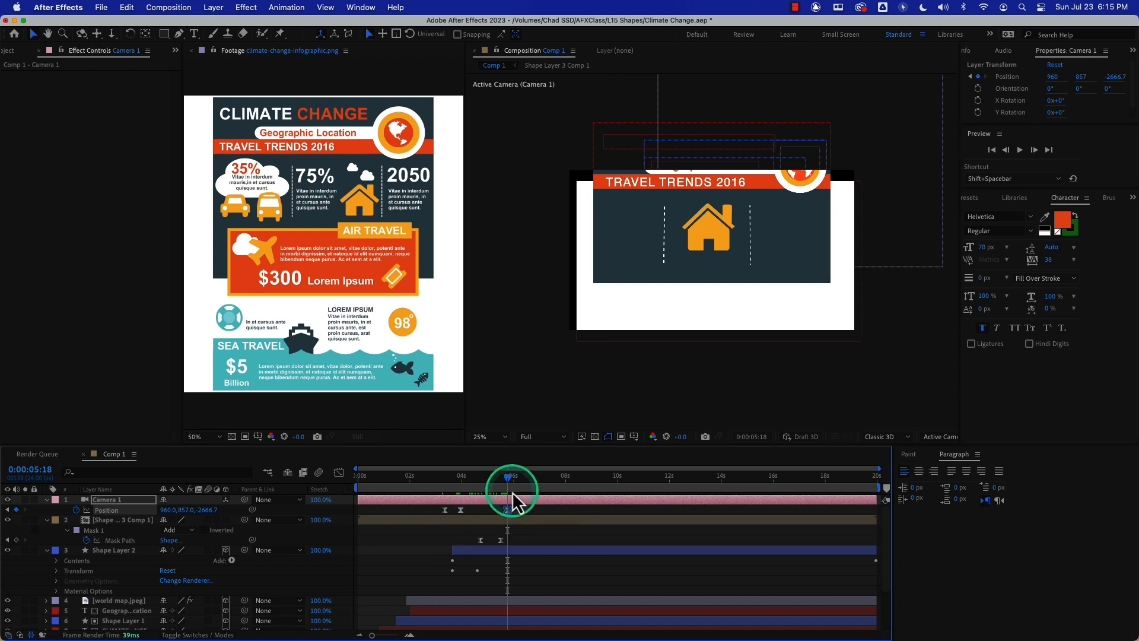
left_click_drag(509, 475, 538, 475)
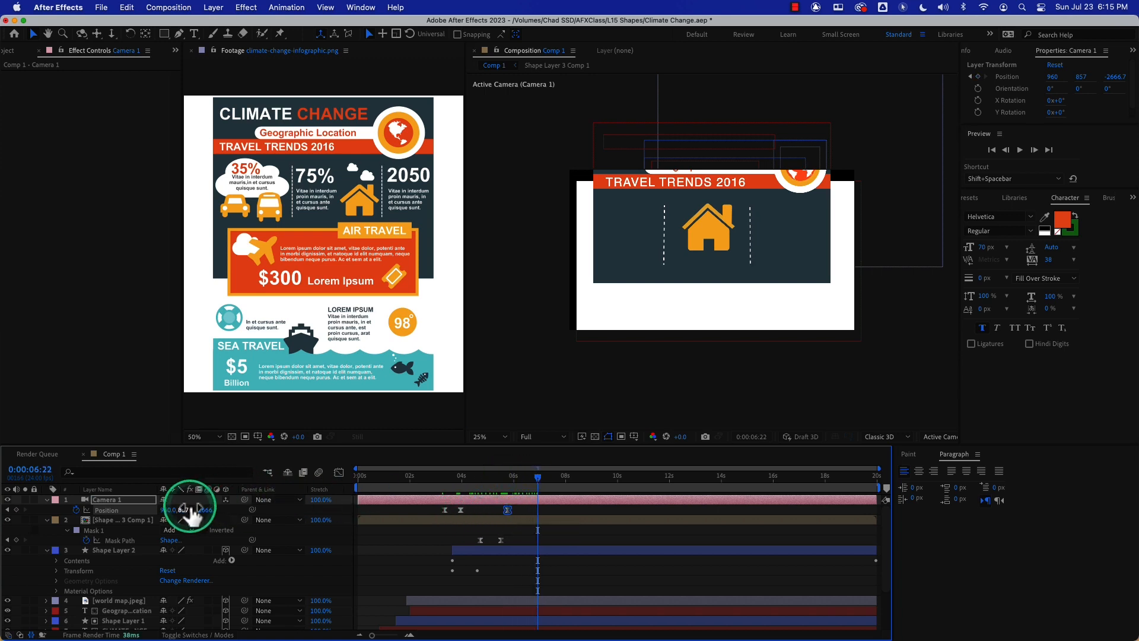
left_click_drag(186, 511, 268, 506)
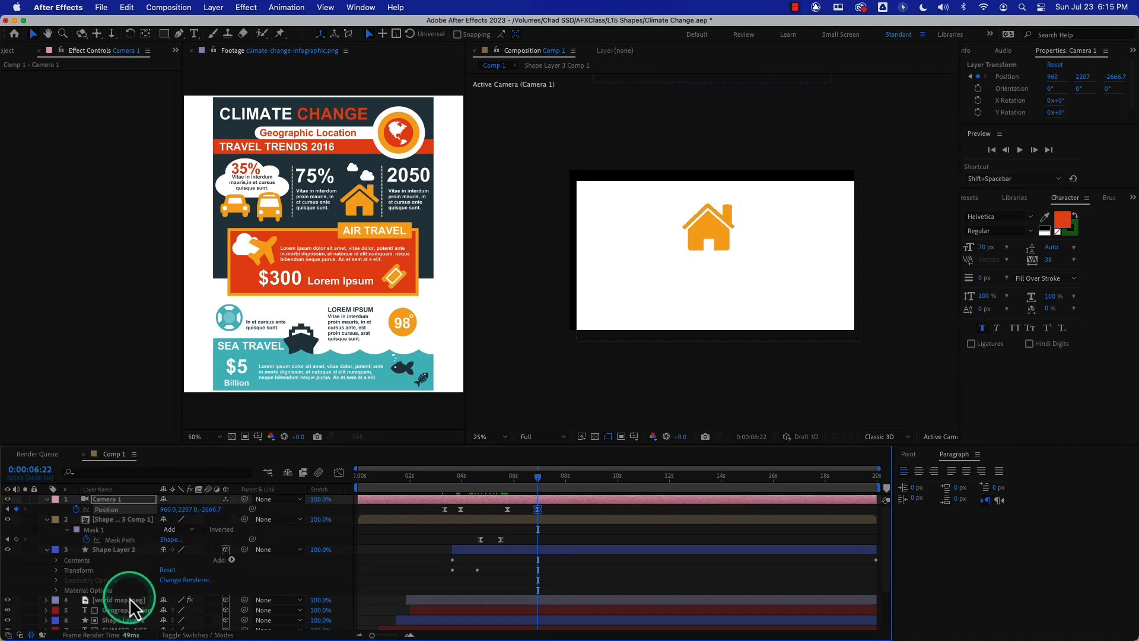
Reset the BG layer's position so the white background is centered in the frame
scroll(127, 602, "down", 2)
scroll(132, 605, "down", 1)
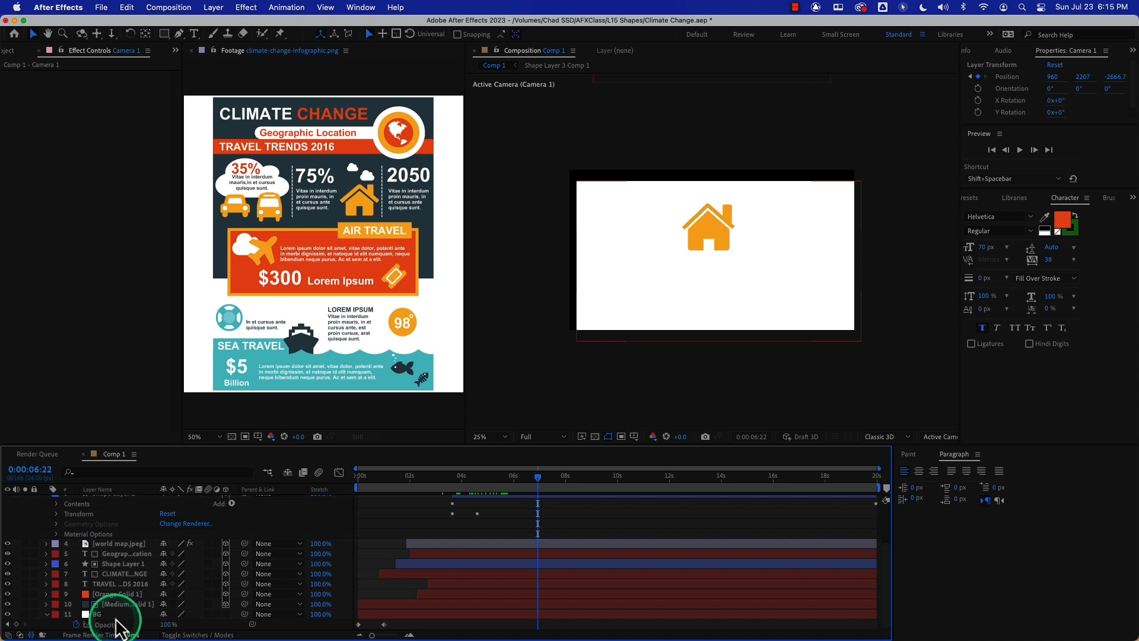
left_click(116, 617)
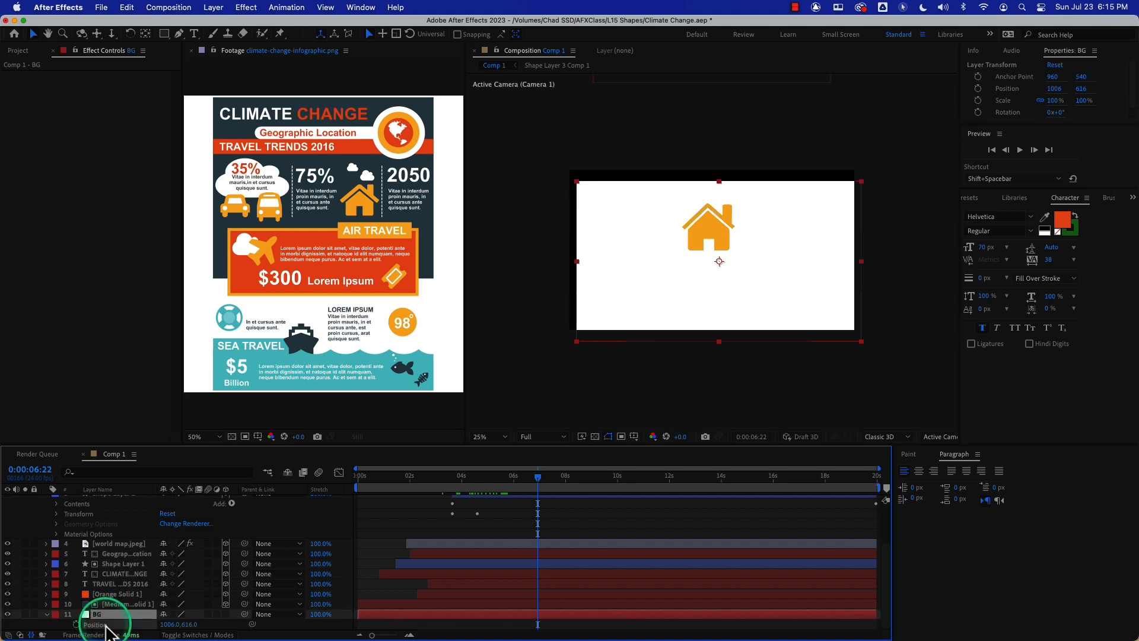
right_click(112, 623)
left_click(153, 564)
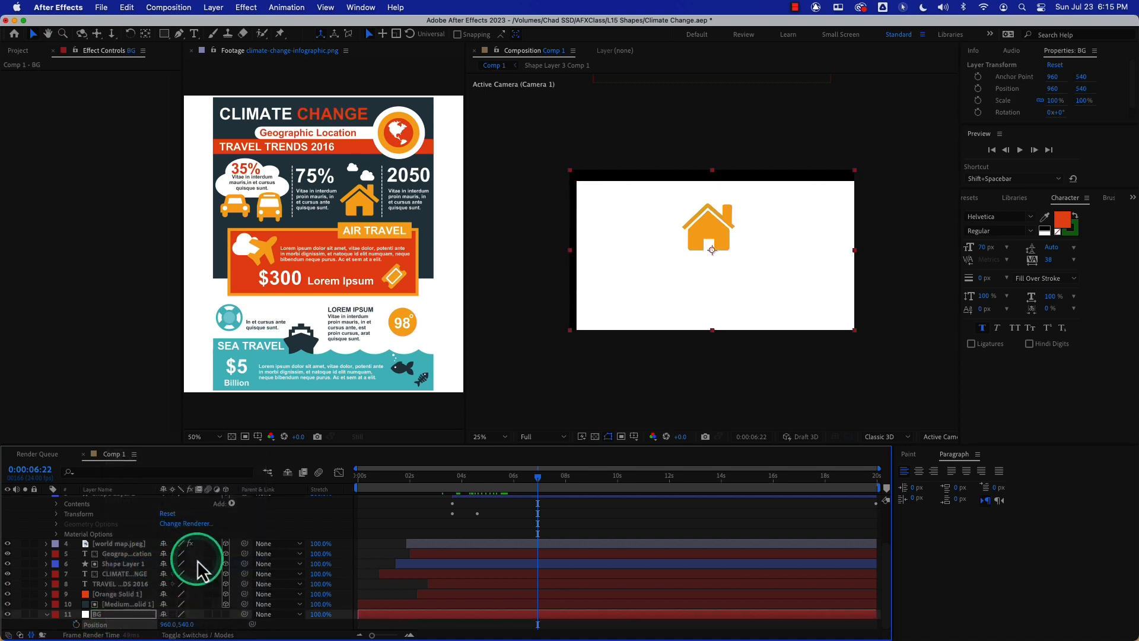
Make the pre-composed house layer 3D and set its Y position to 909
left_click_drag(435, 475, 501, 483)
scroll(153, 594, "up", 3)
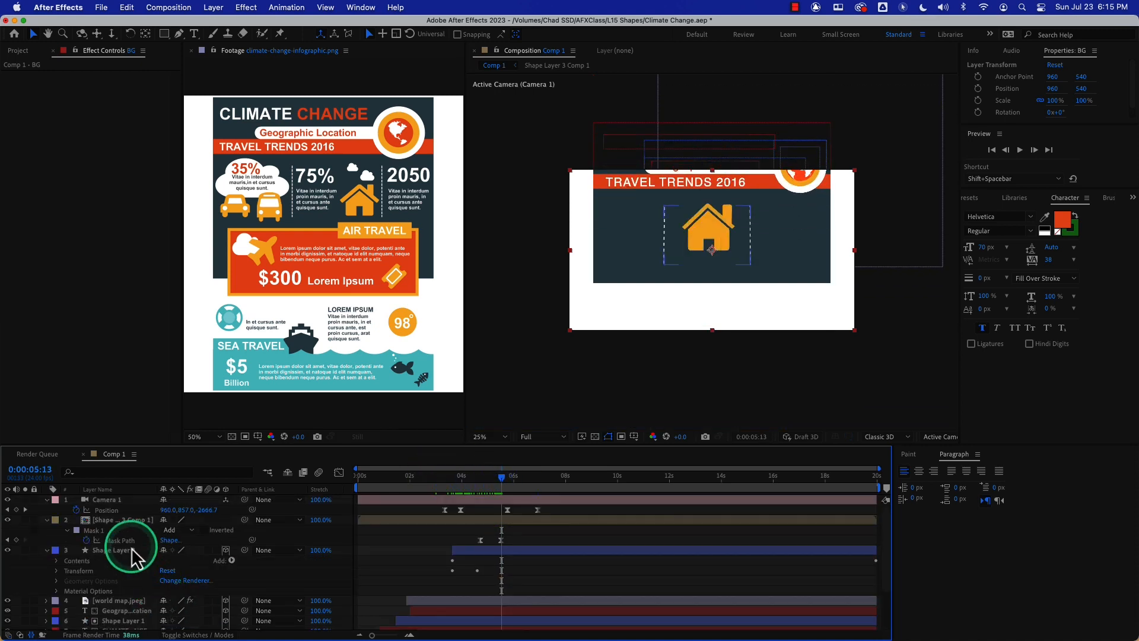
left_click(226, 520)
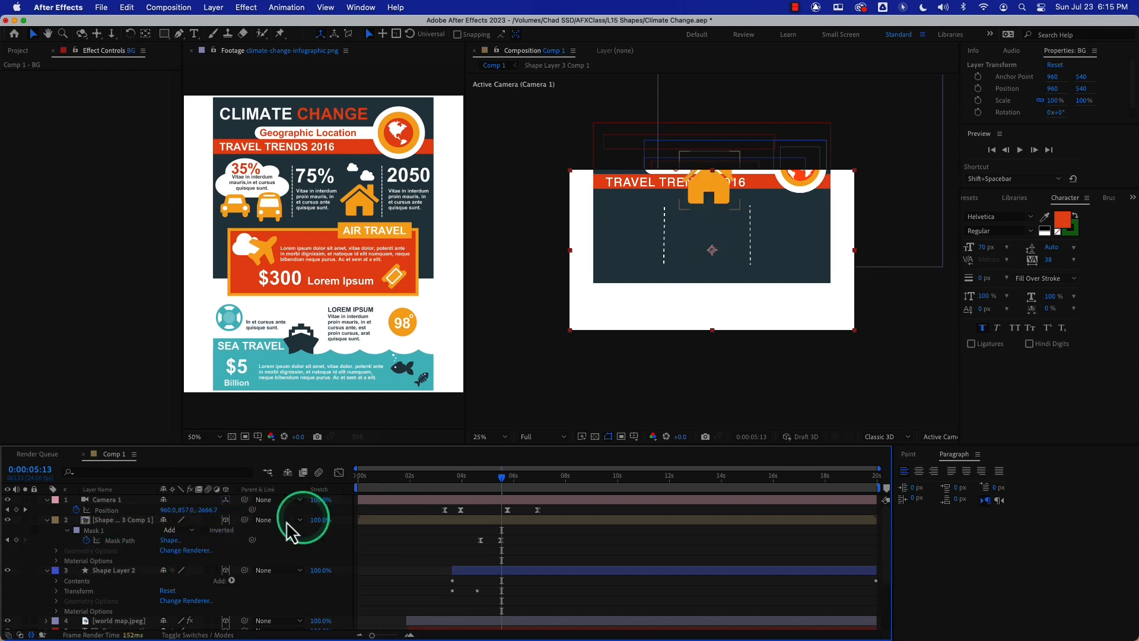
left_click(110, 520)
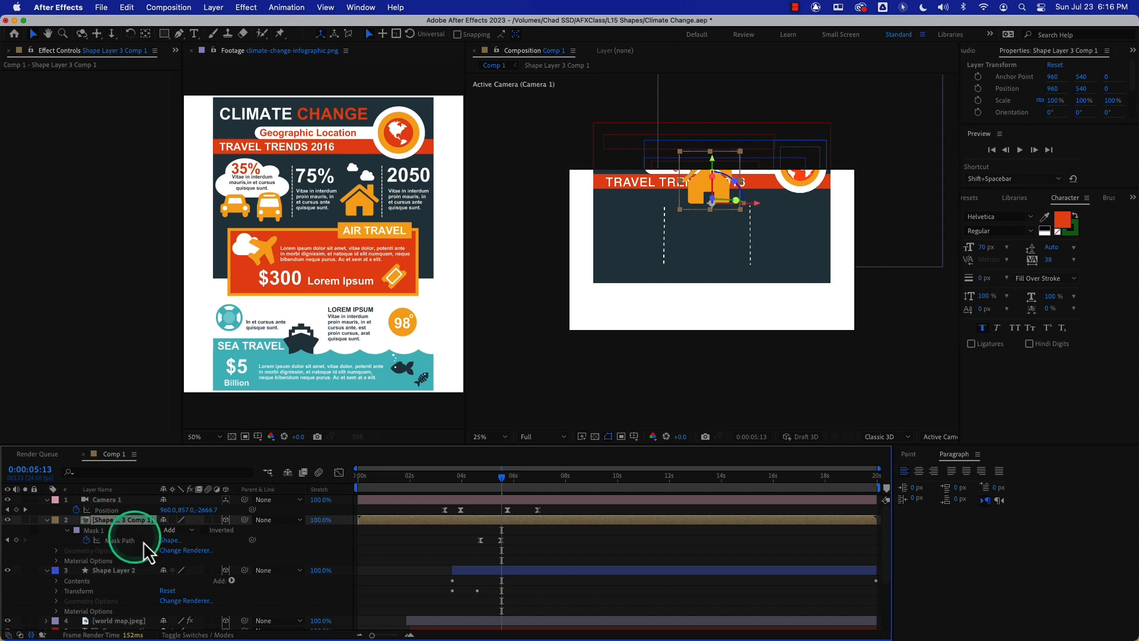
key("p")
left_click_drag(193, 530, 400, 540)
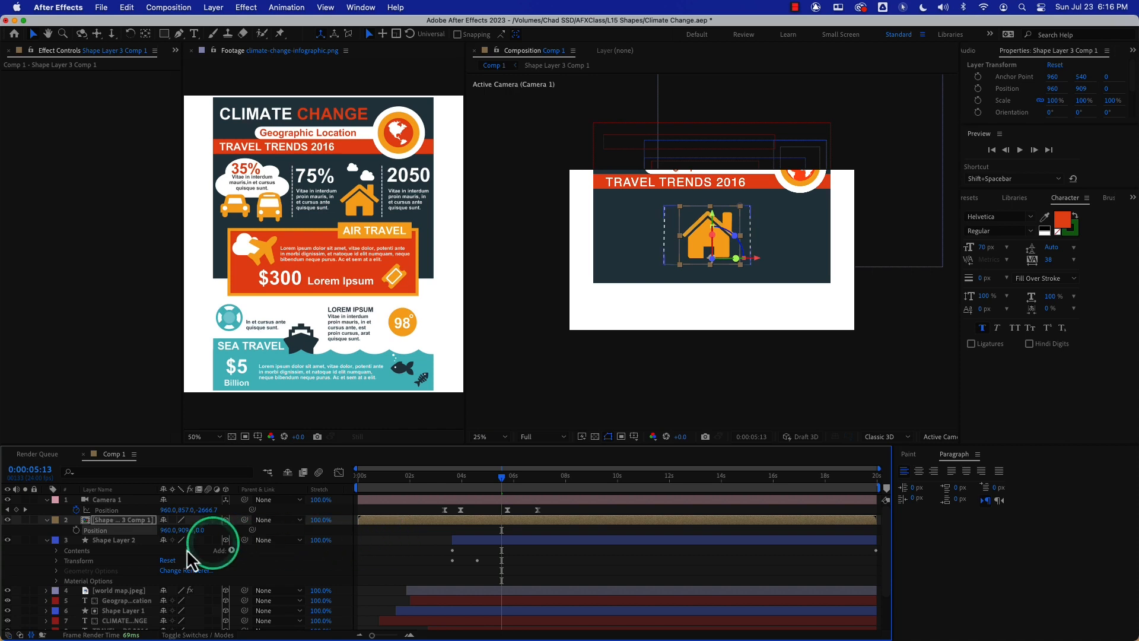
Scale the house layer to 75%, set its X position to 1010, and check it through the camera move
key("s")
left_click_drag(178, 530, 166, 532)
key("p")
left_click_drag(168, 529, 191, 530)
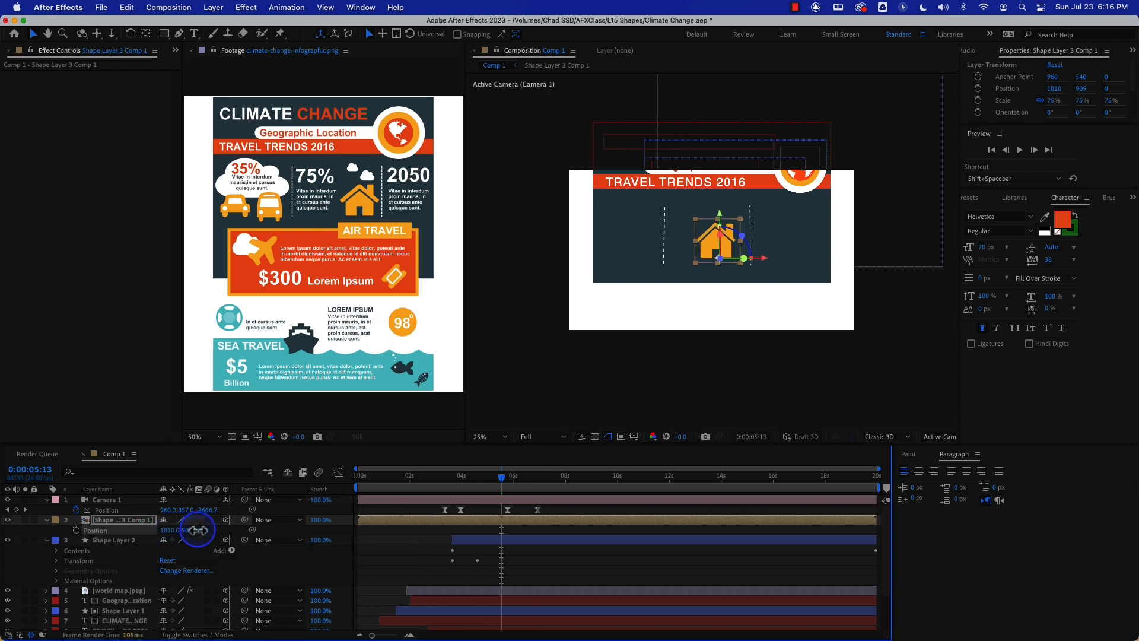
left_click(424, 476)
left_click_drag(416, 480, 539, 496)
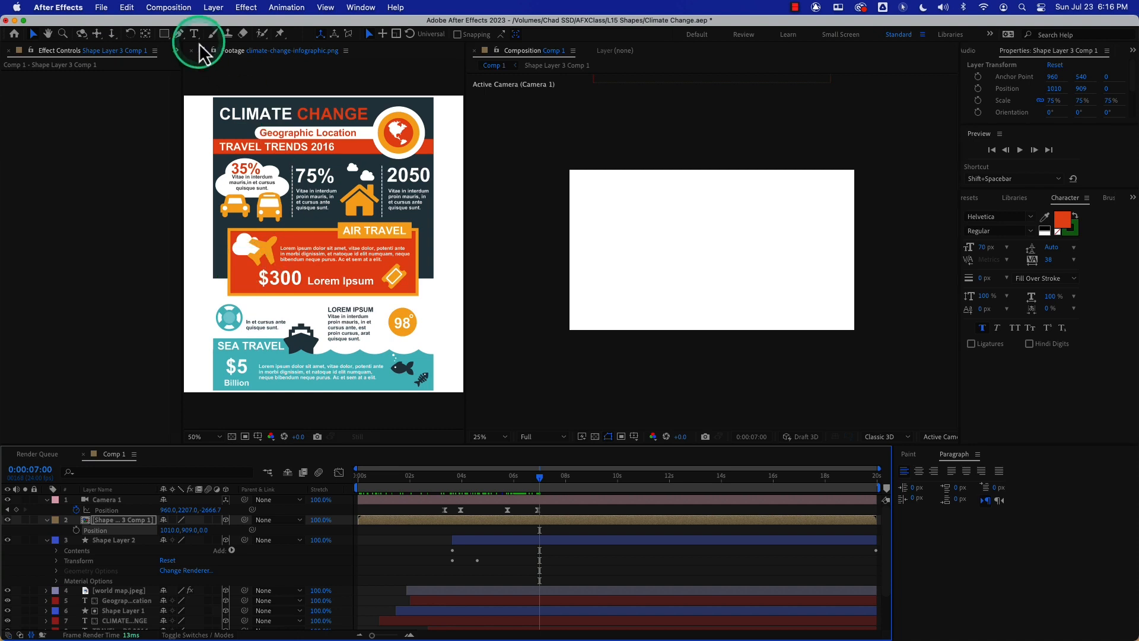
With no layer selected, draw a wide rectangle across the lower part of the white frame at 0:00:07:00 as a new shape layer
left_click(165, 34)
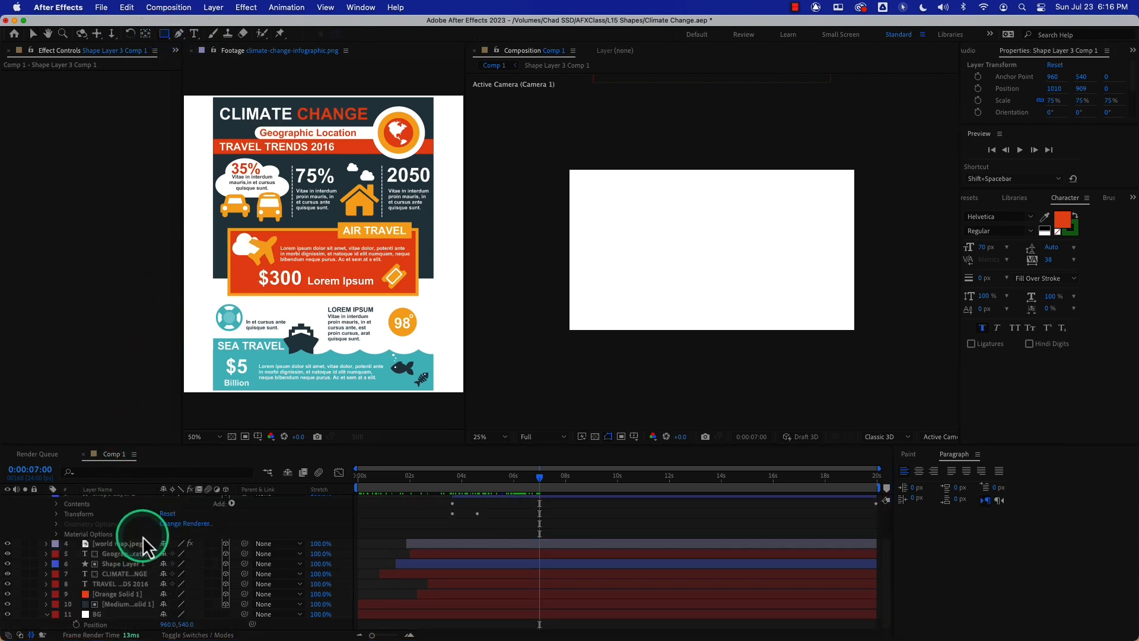
scroll(149, 510, "down", 3)
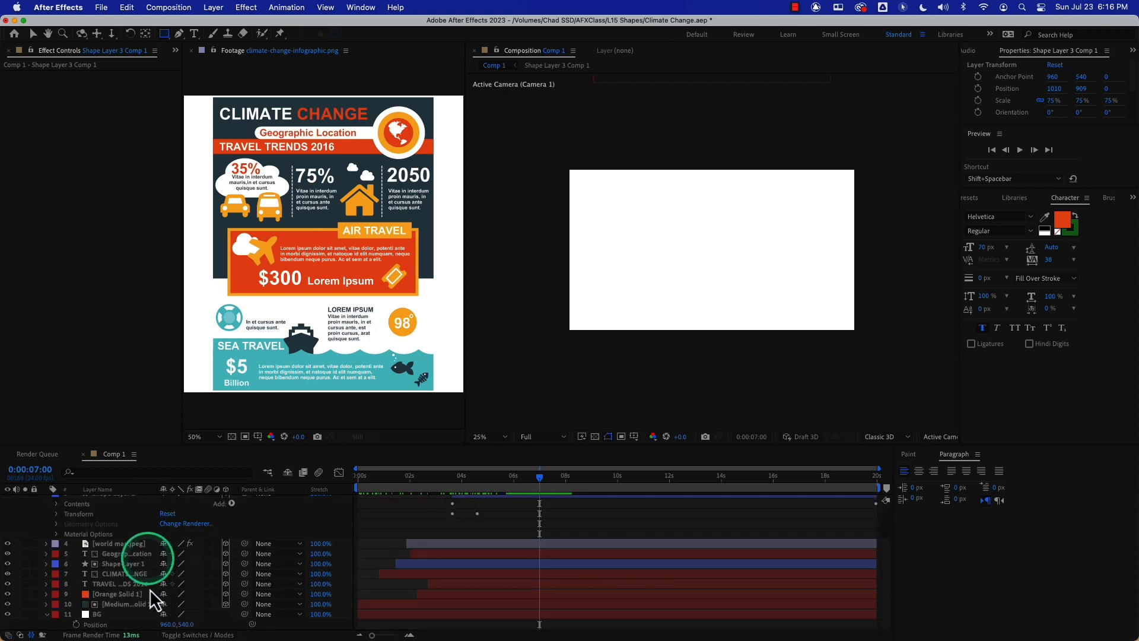
scroll(151, 603, "up", 3)
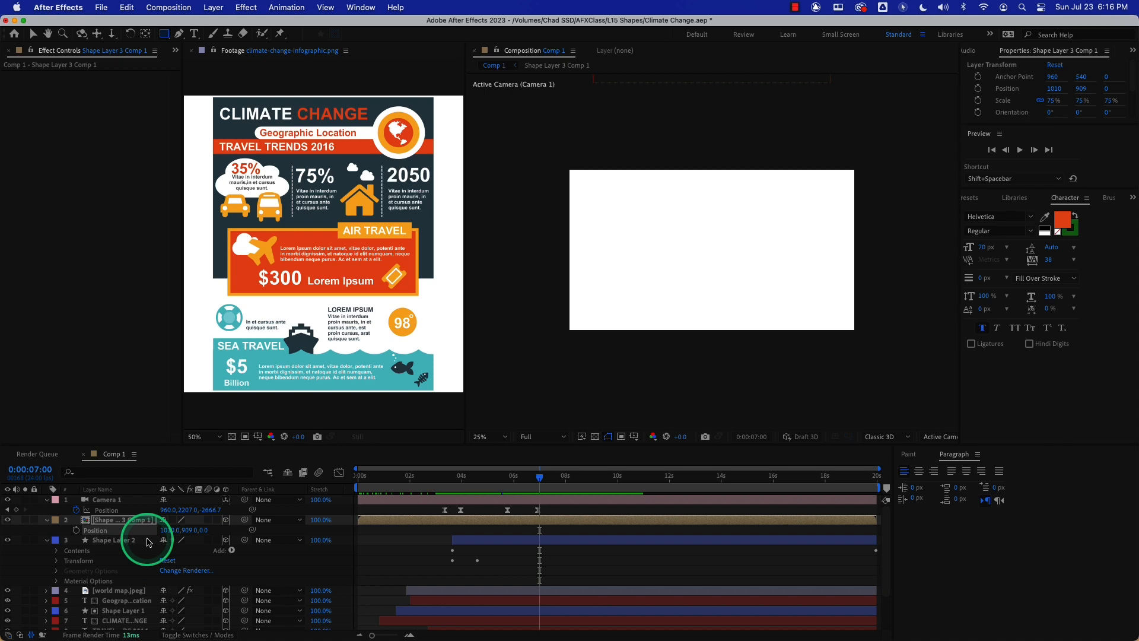
key("super+a")
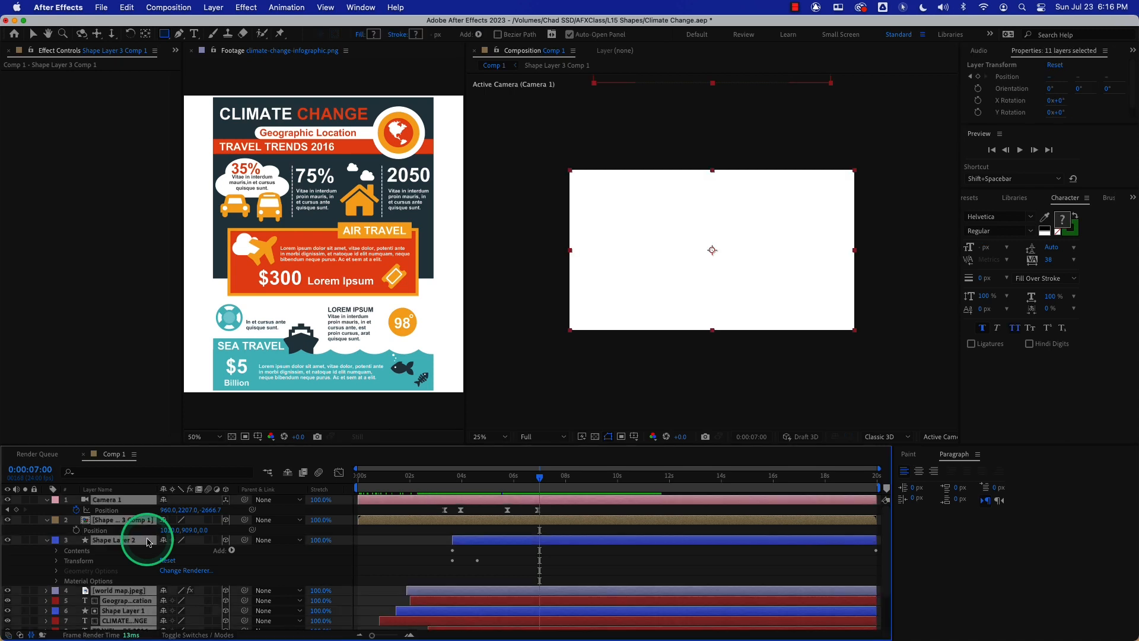
key("super+shift+a")
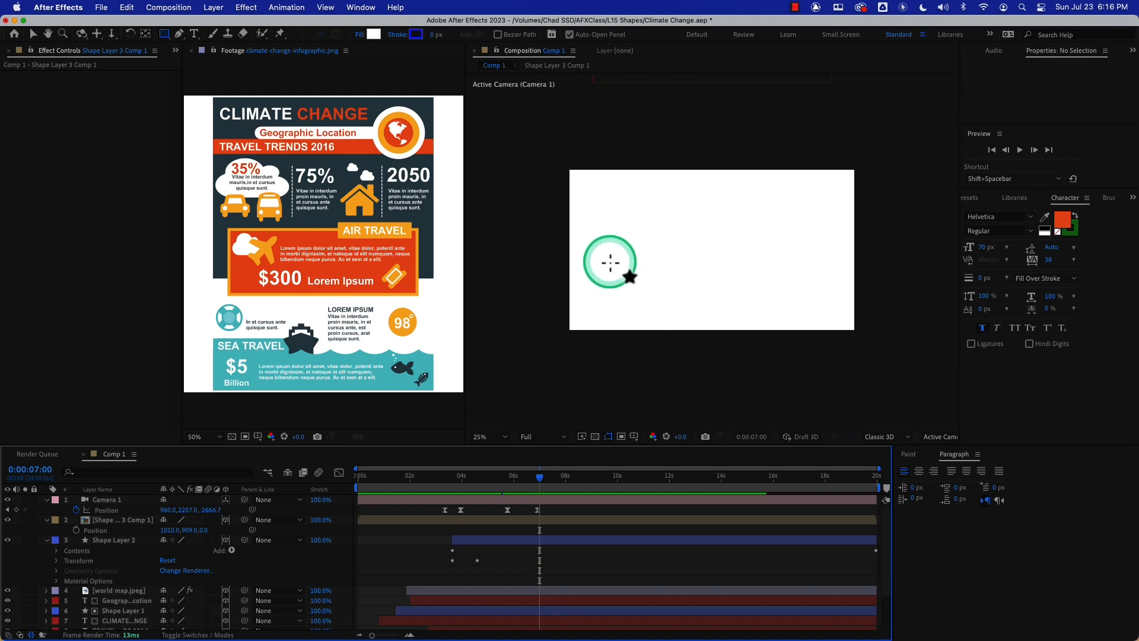
mouse_move(610, 261)
left_mouse_down()
mouse_move(678, 301)
mouse_move(811, 313)
mouse_move(833, 327)
left_mouse_up()
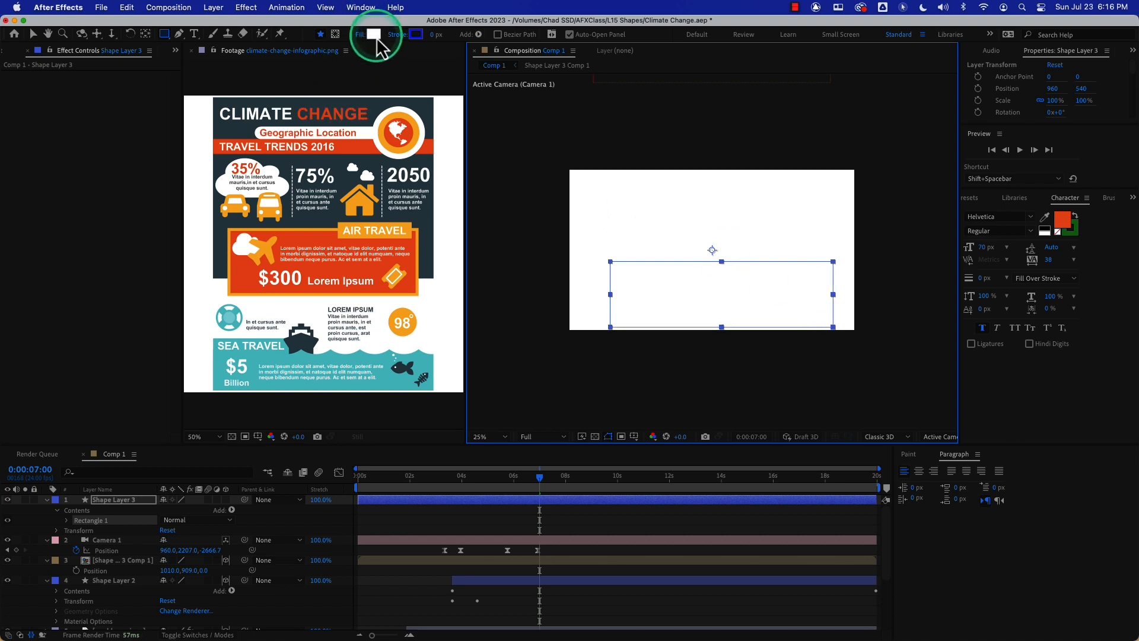
Fill the rectangle with the teal sampled from the Sea Travel section of the reference infographic
left_click(375, 35)
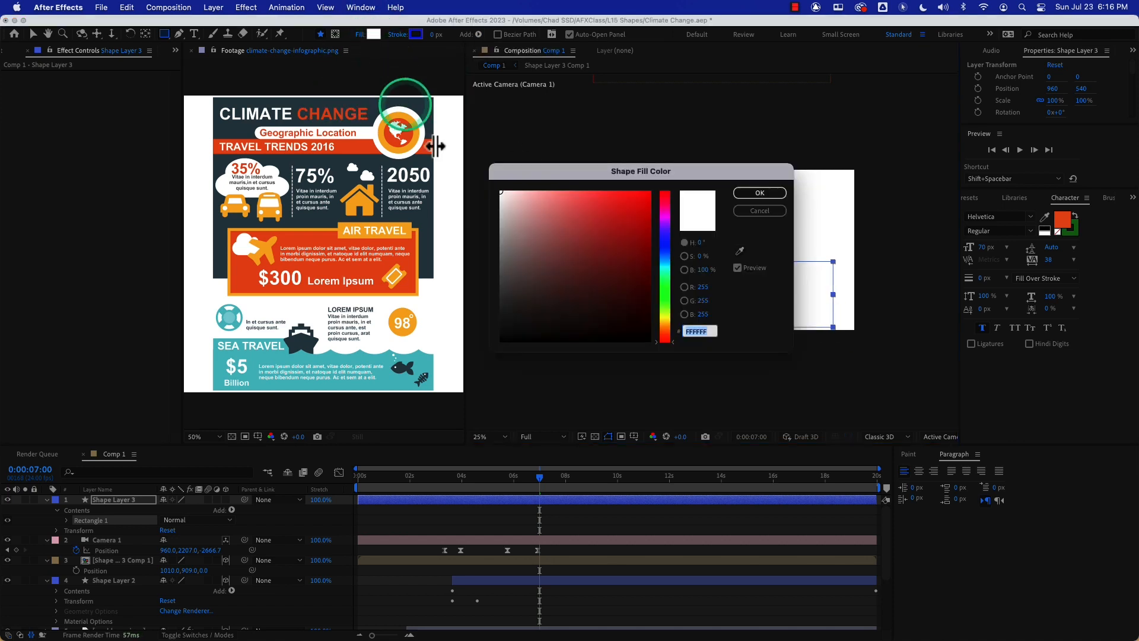
left_click(740, 251)
left_click(261, 354)
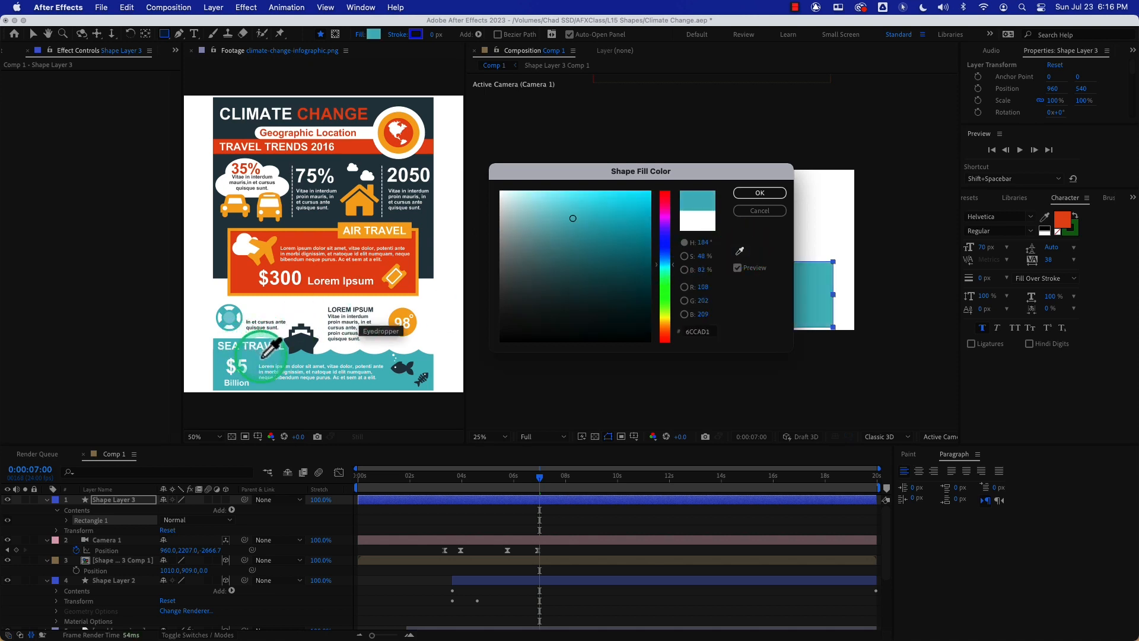
left_click(760, 193)
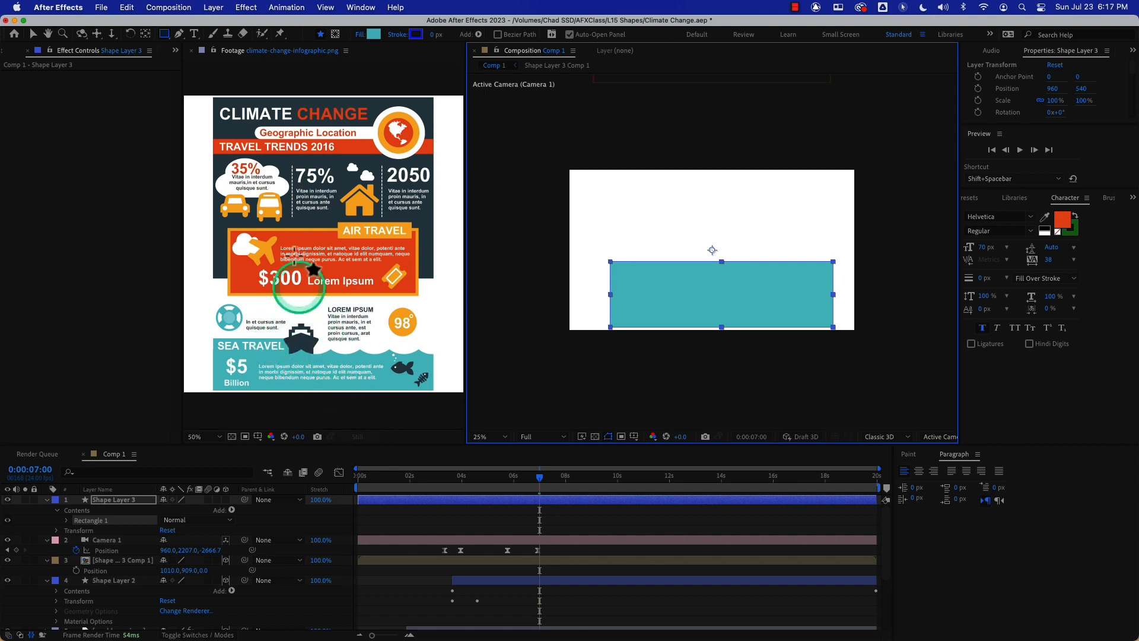
Draw a small circle over the rectangle's upper edge in the same shape layer and add a Repeater to it
left_click_drag(164, 34, 229, 63)
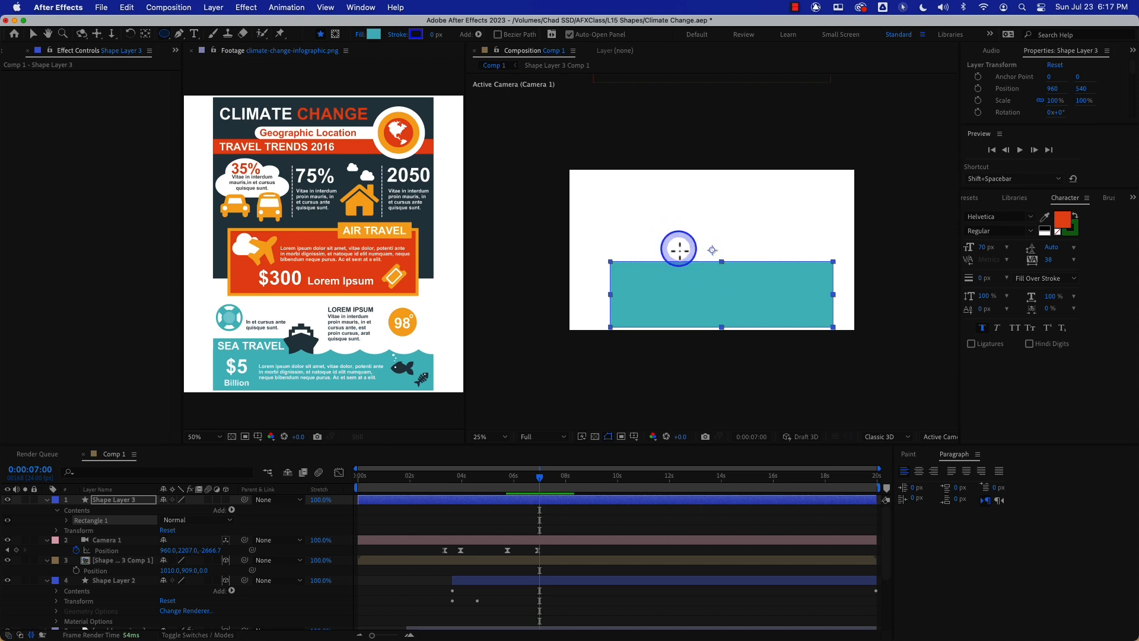
left_click_drag(676, 247, 690, 261)
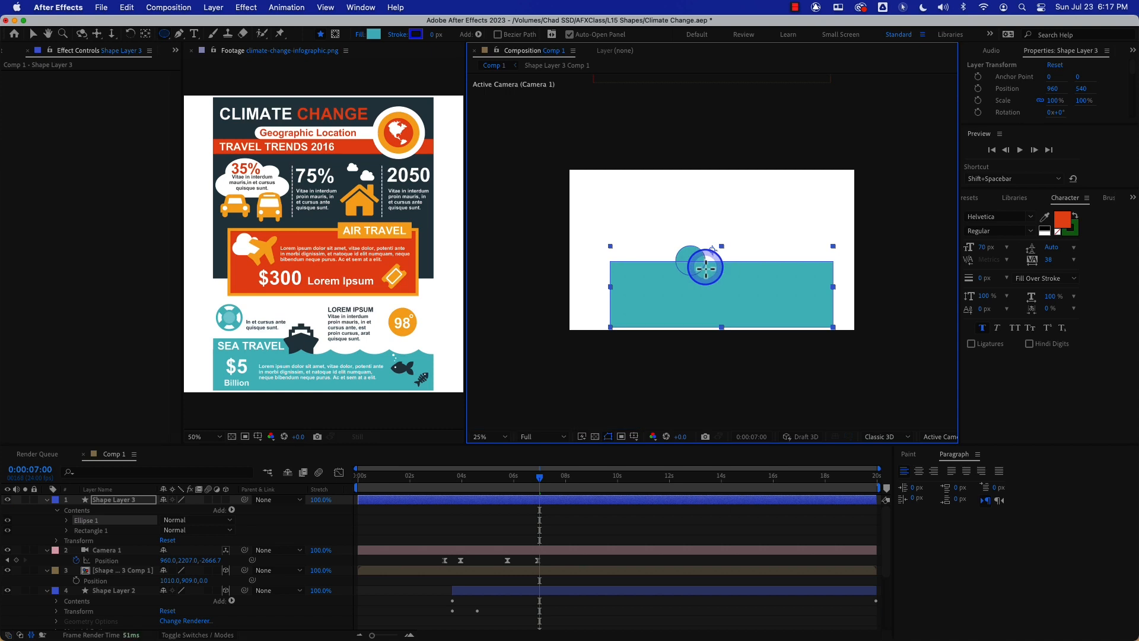
left_click(68, 522)
left_click(66, 520)
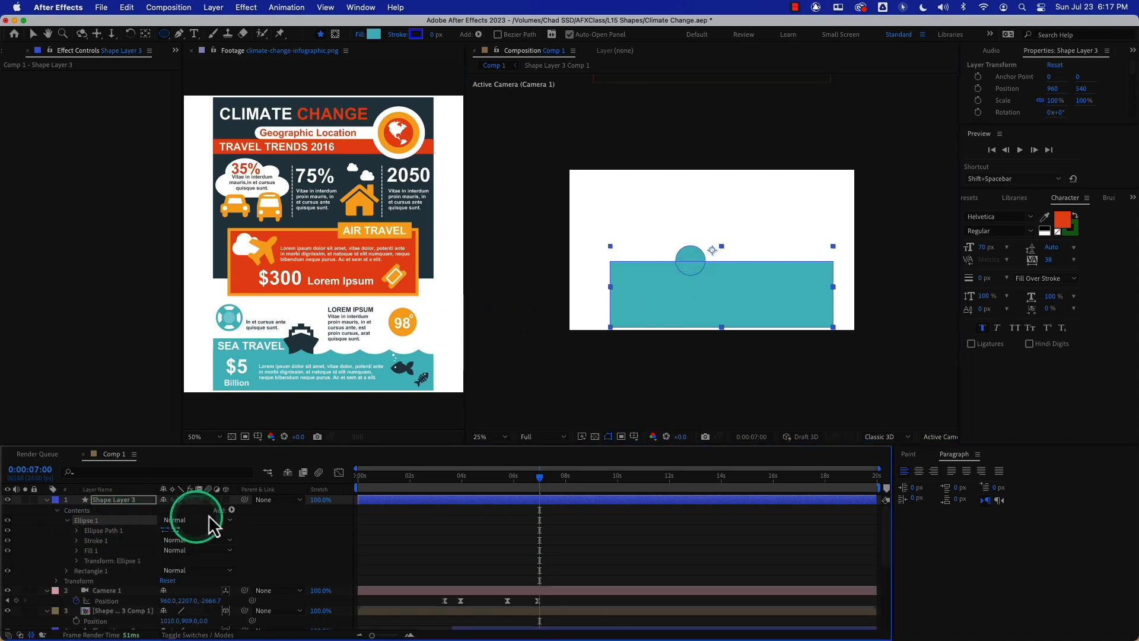
left_click(232, 510)
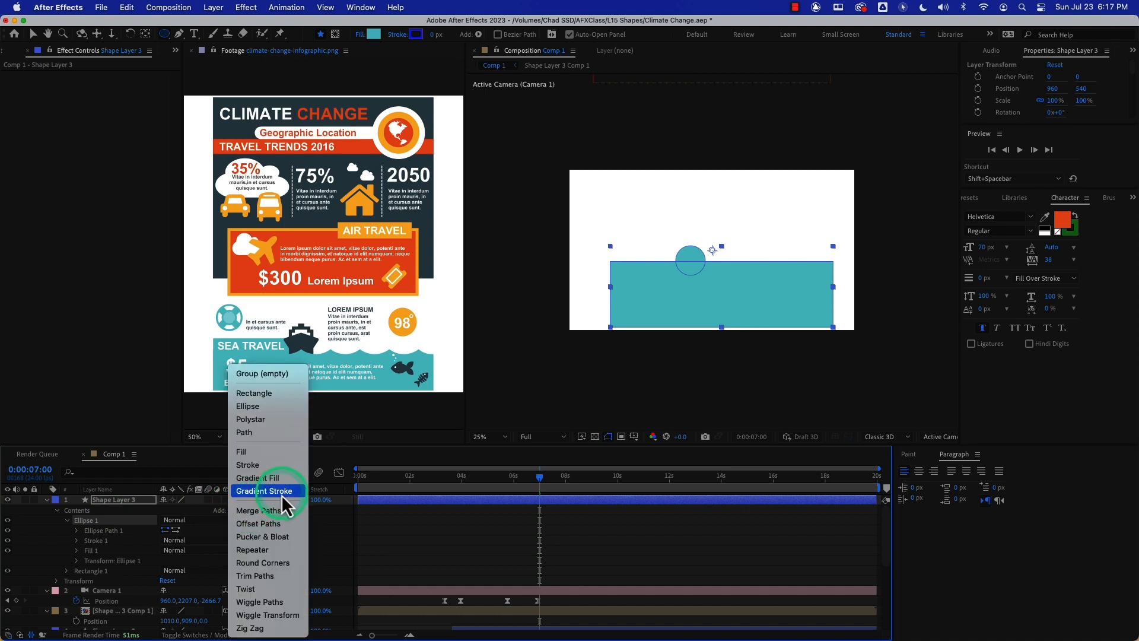
left_click(268, 551)
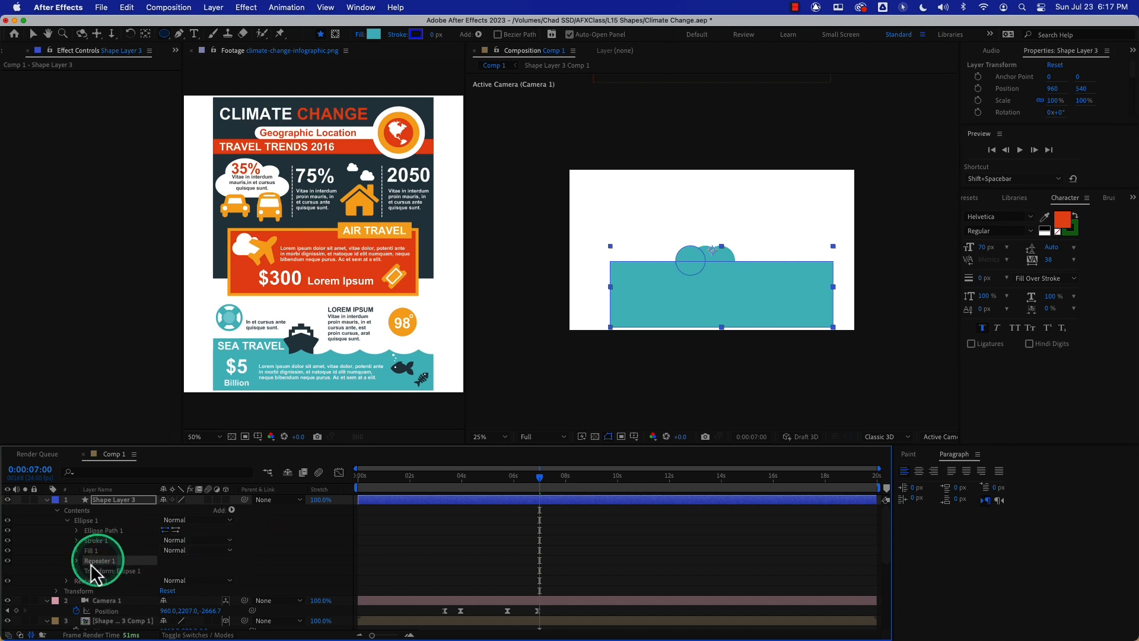
Set the circle's Repeater to 10 copies and its transform X position to 205
left_click(77, 560)
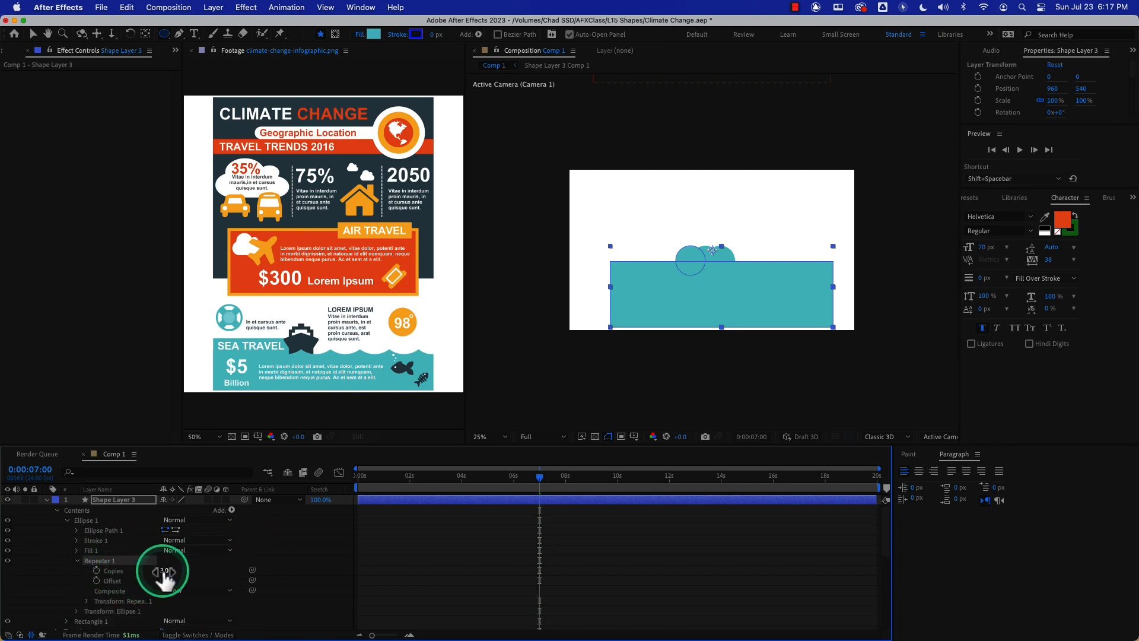
left_click_drag(165, 572, 173, 571)
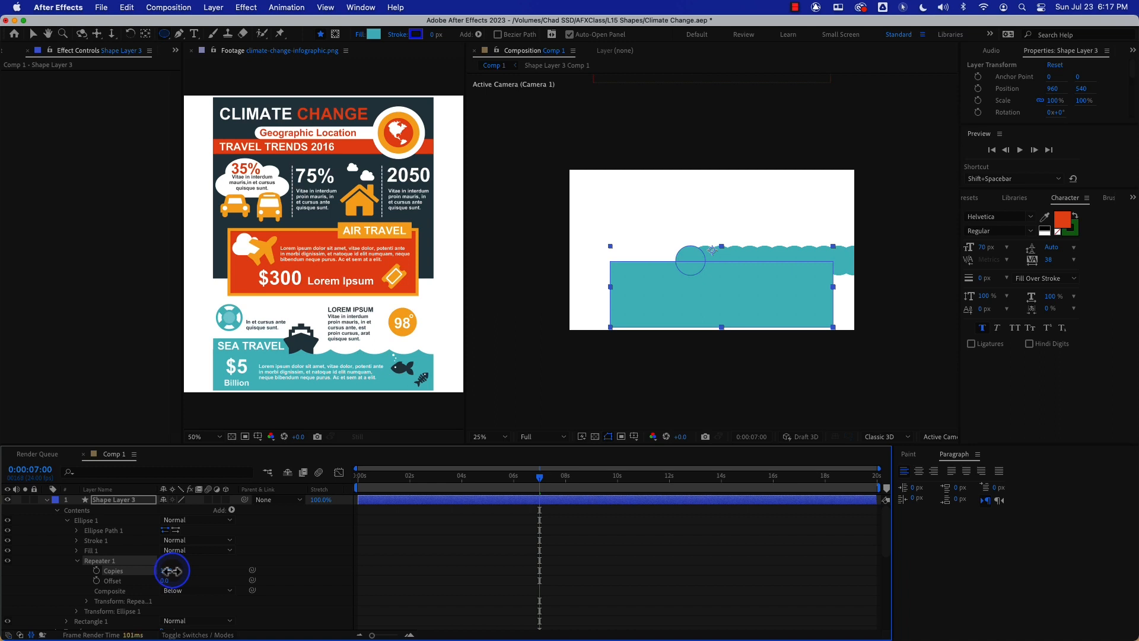
left_click(168, 571)
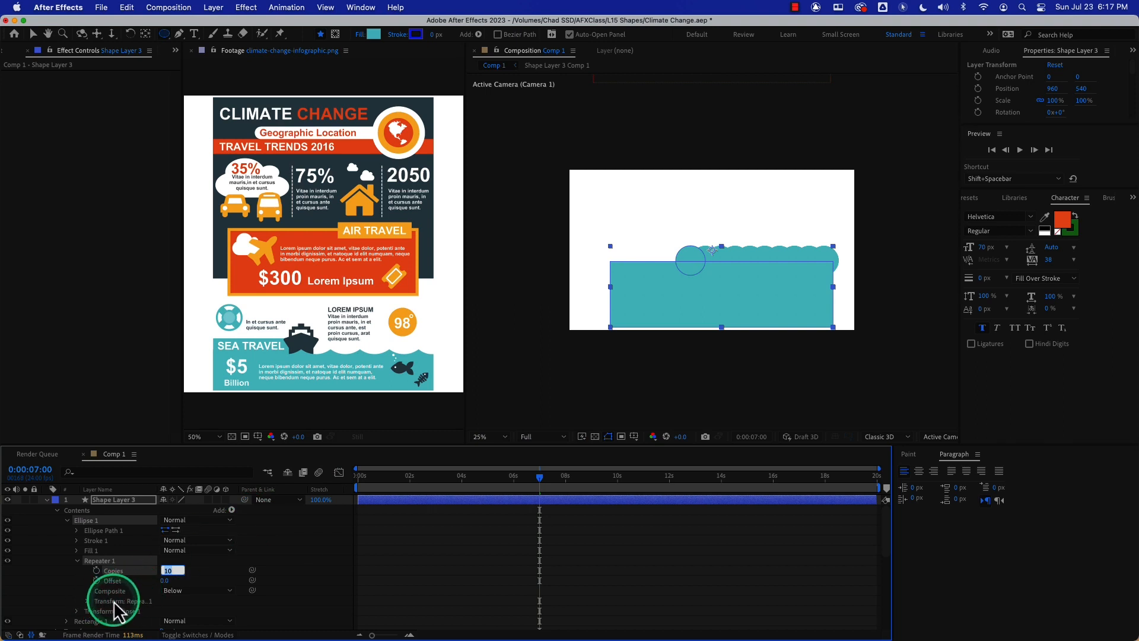
left_click(87, 601)
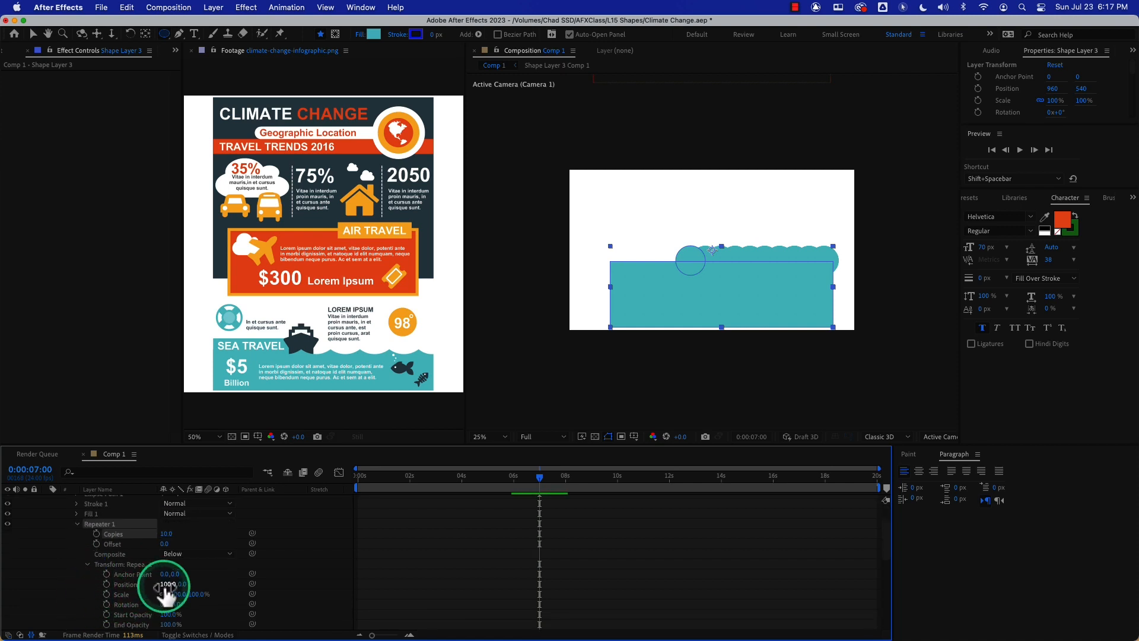
left_click_drag(166, 588, 170, 585)
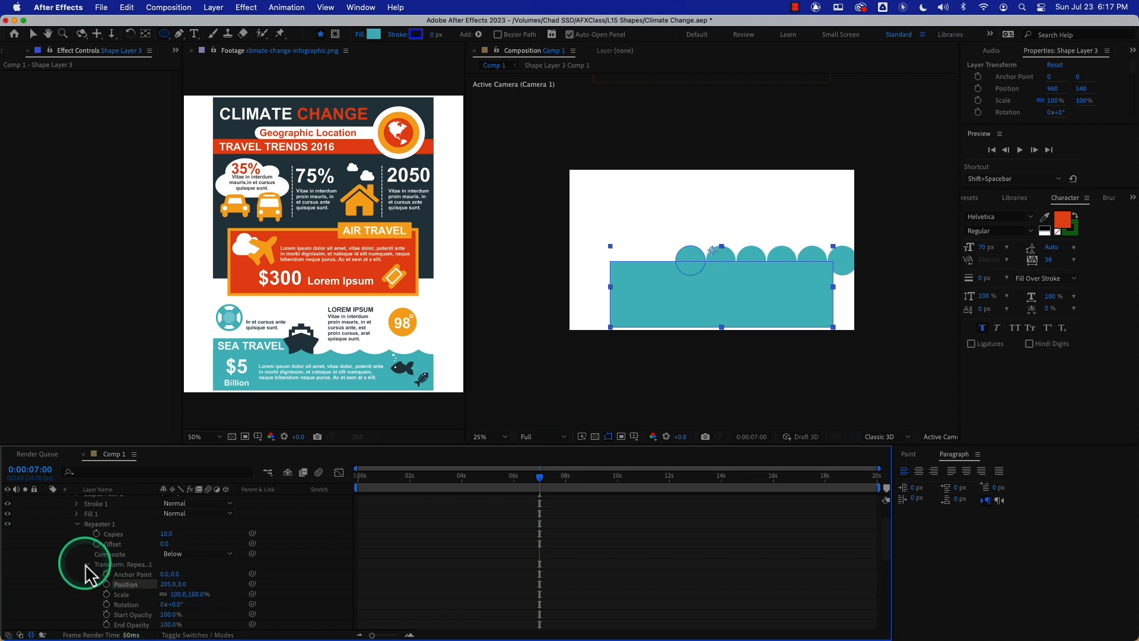
Set the circles' stroke width to 7 and move the first circle slightly upward on the rectangle's edge
left_click(77, 504)
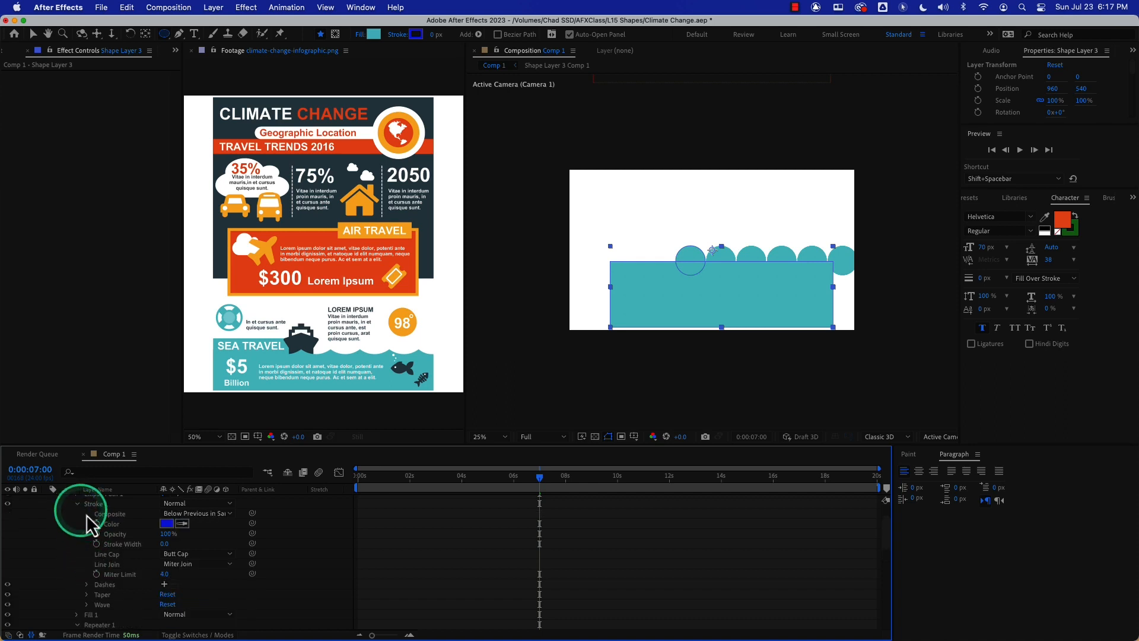
left_click_drag(164, 543, 172, 543)
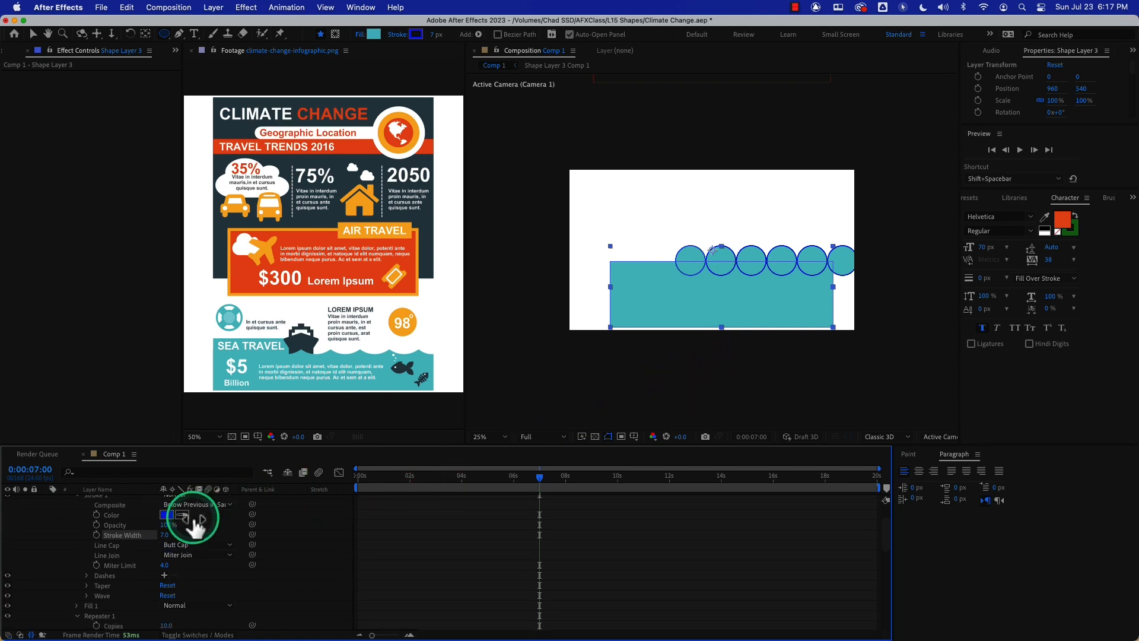
scroll(195, 522, "up", 3)
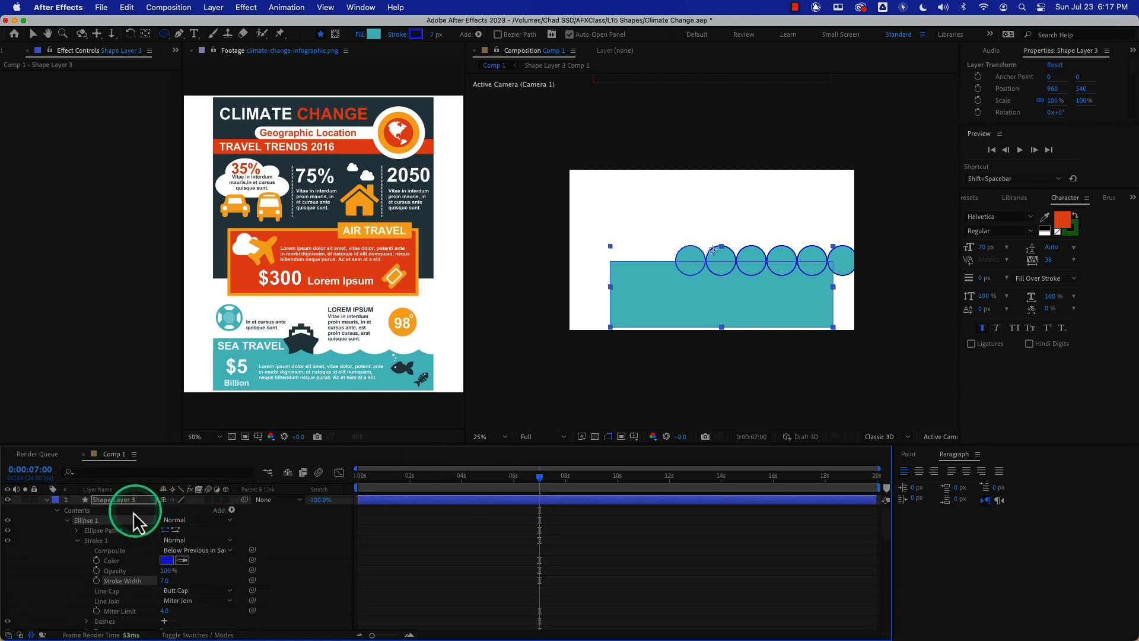
left_click(87, 523)
left_click(685, 264)
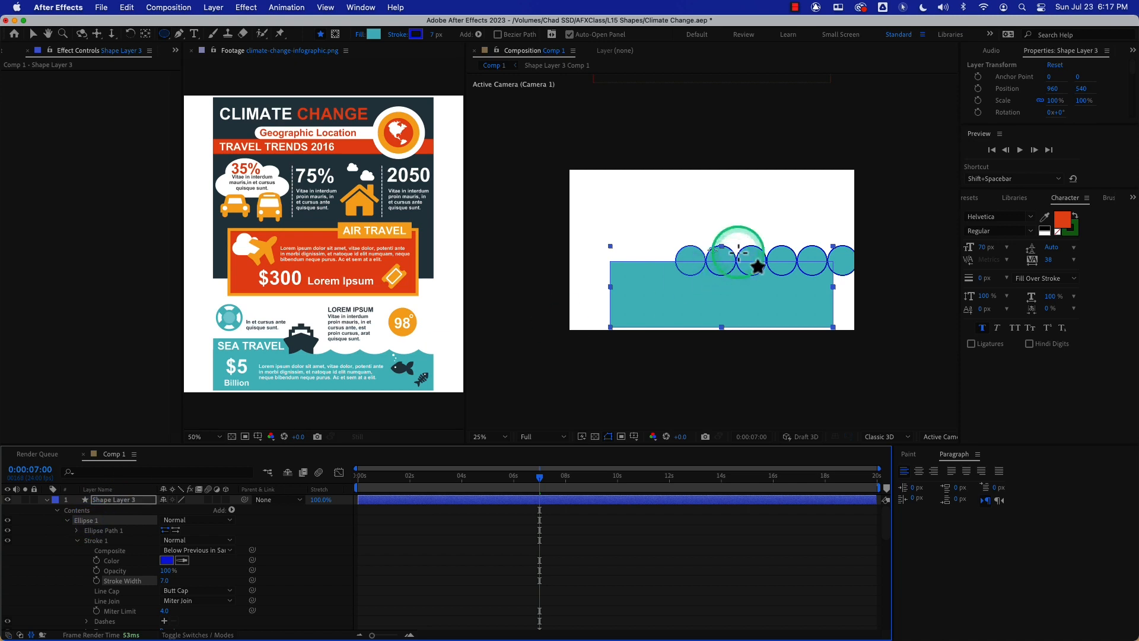
key("v")
left_click(689, 265)
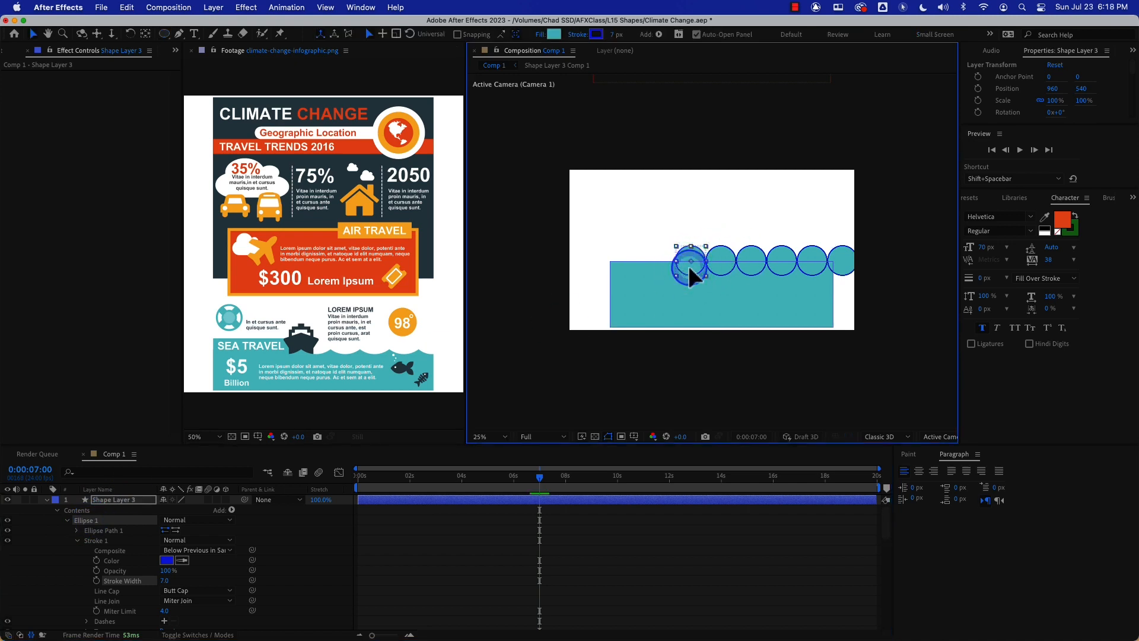
left_click_drag(688, 265, 688, 263)
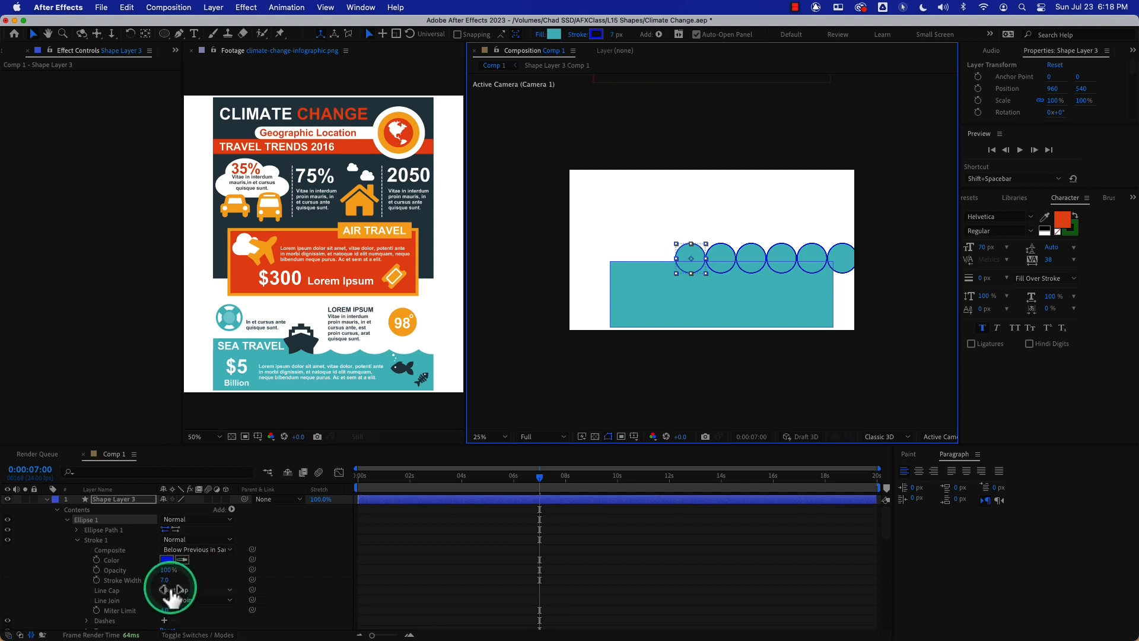
Reduce the Repeater's number of copies to 6
scroll(169, 588, "down", 5)
left_click(167, 558)
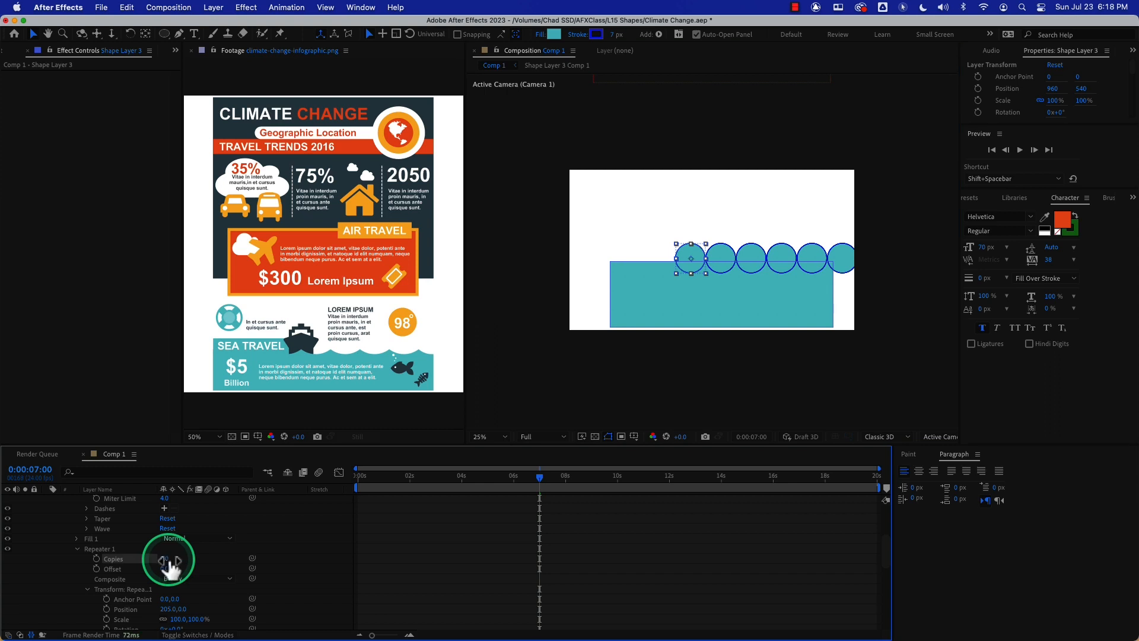
left_click(167, 559)
left_click(261, 531)
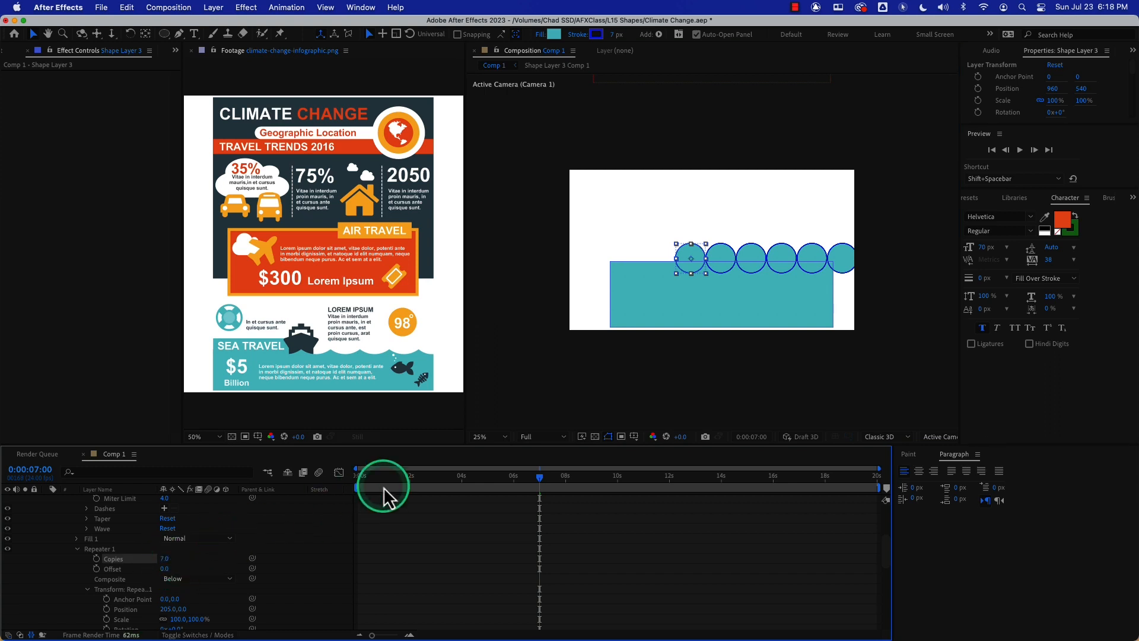
left_click(164, 559)
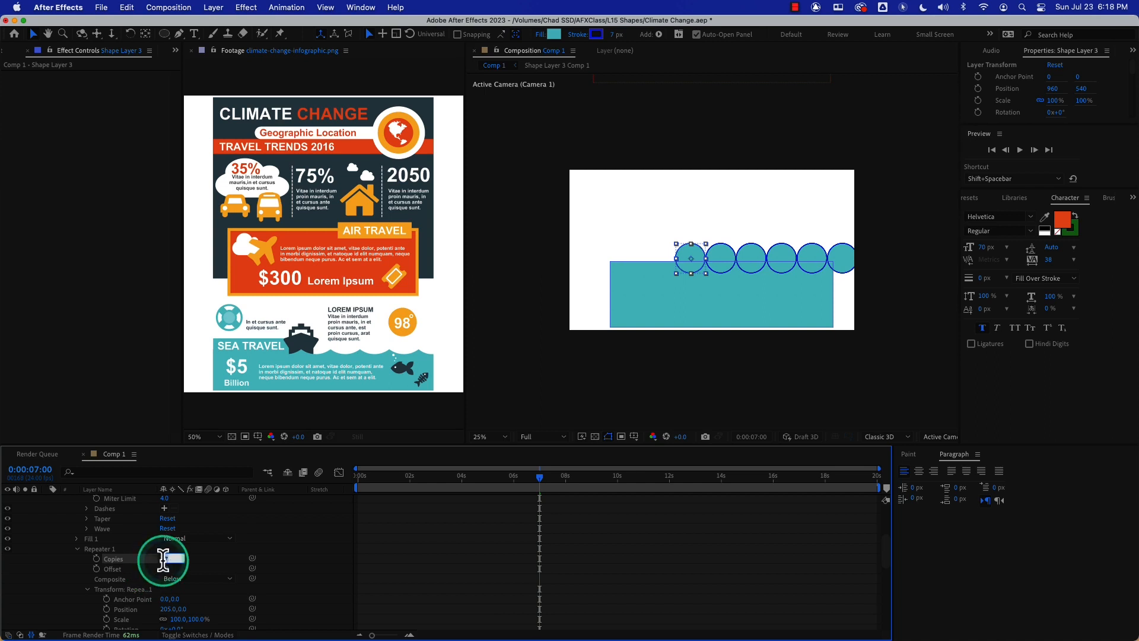
left_click(167, 559)
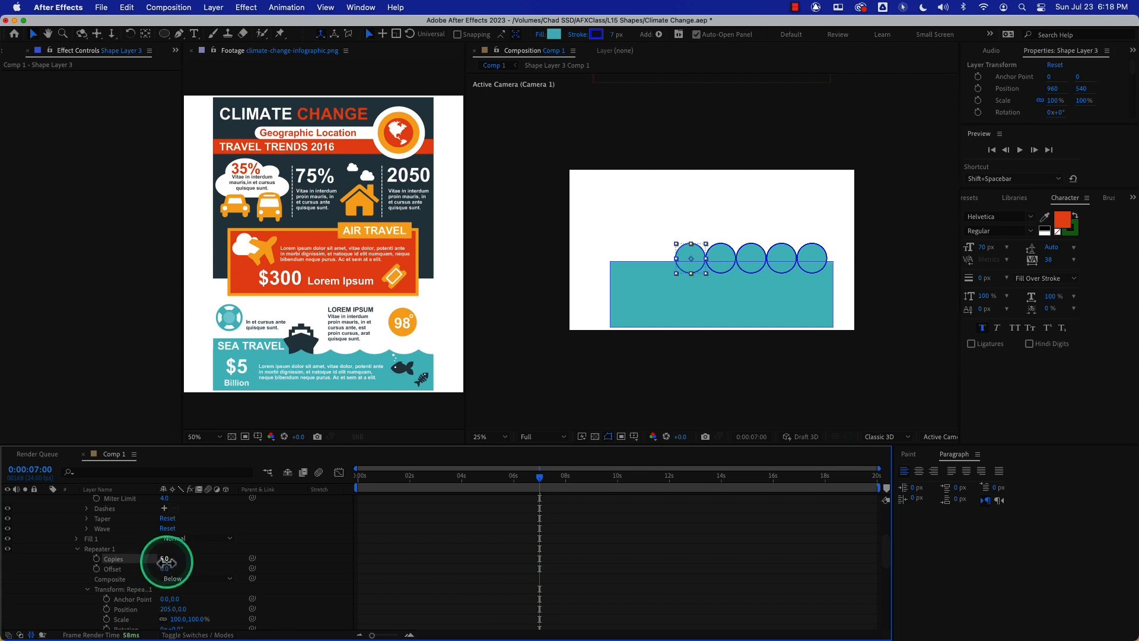
left_click(165, 561)
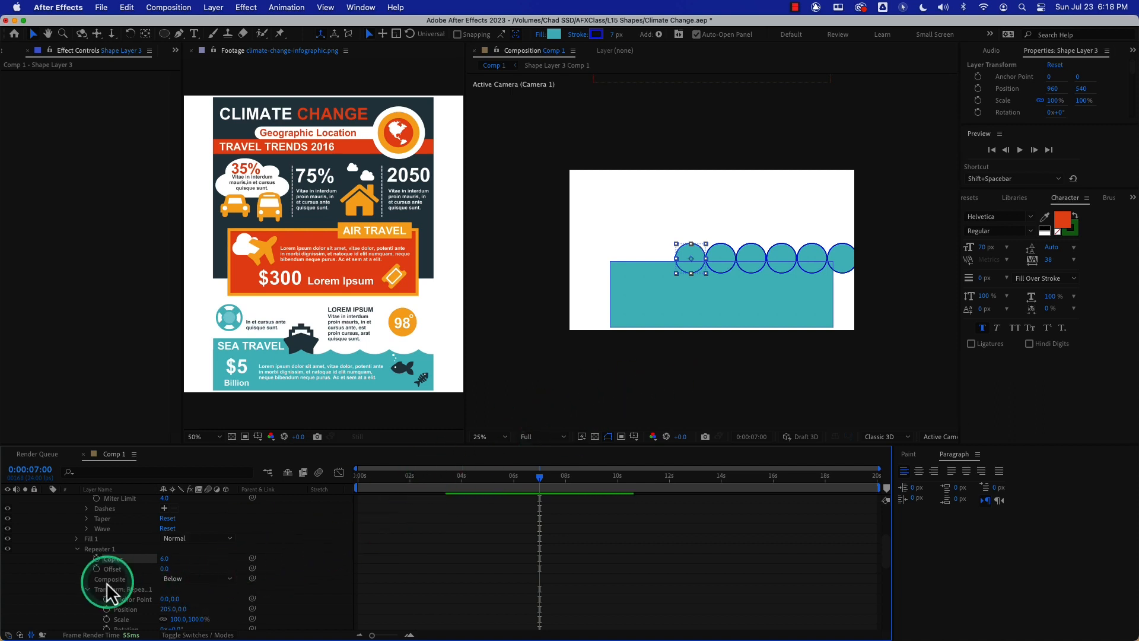
Reorder Shape Layer 3's contents so that Rectangle 1 sits above Ellipse 1
left_click(76, 549)
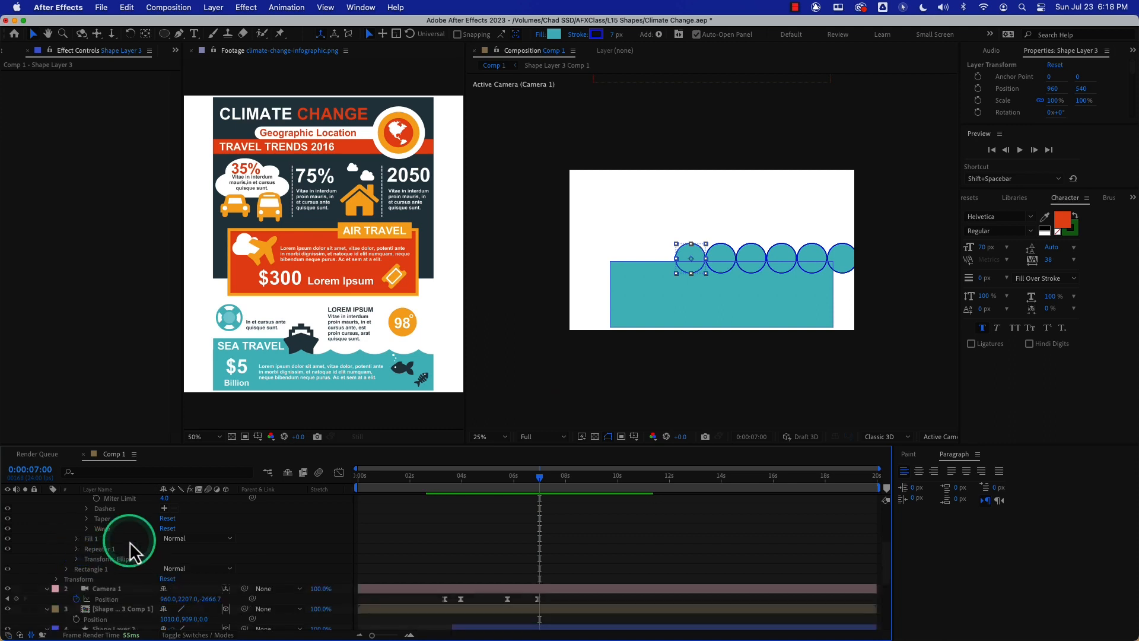
scroll(130, 549, "up", 5)
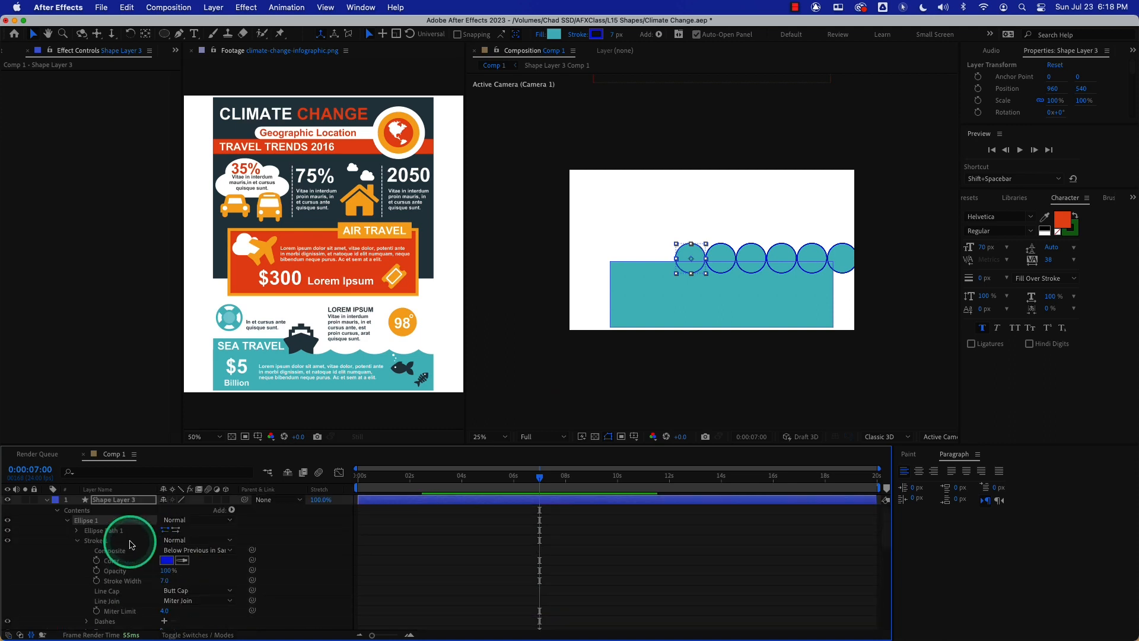
left_click(68, 521)
left_click_drag(86, 530, 84, 522)
Add Merge Paths to the contents of Shape Layer 3, beneath the rectangle and ellipse groups
left_click(235, 529)
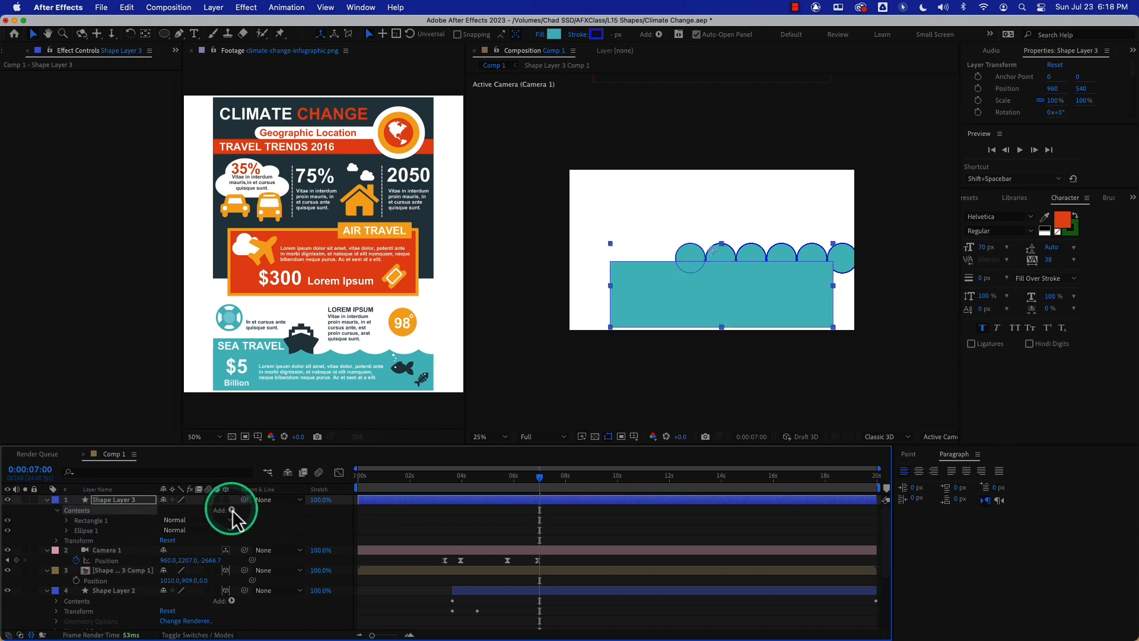
left_click(232, 510)
left_click(270, 513)
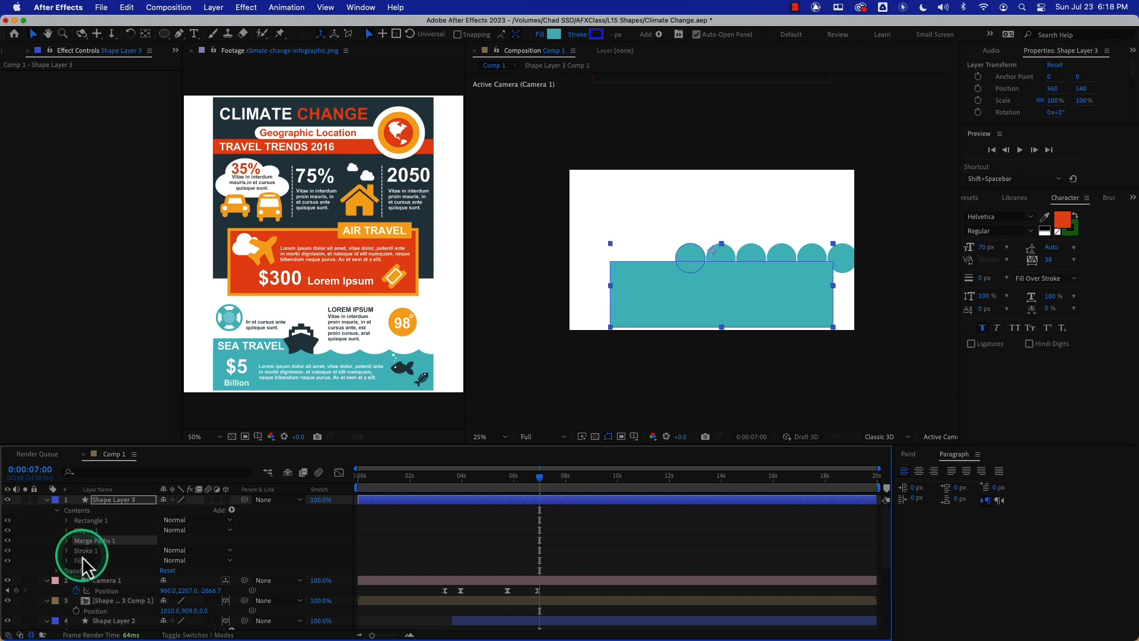
Delete both Stroke 1 entries, the one added with Merge Paths and the one inside Ellipse 1
left_click(82, 554)
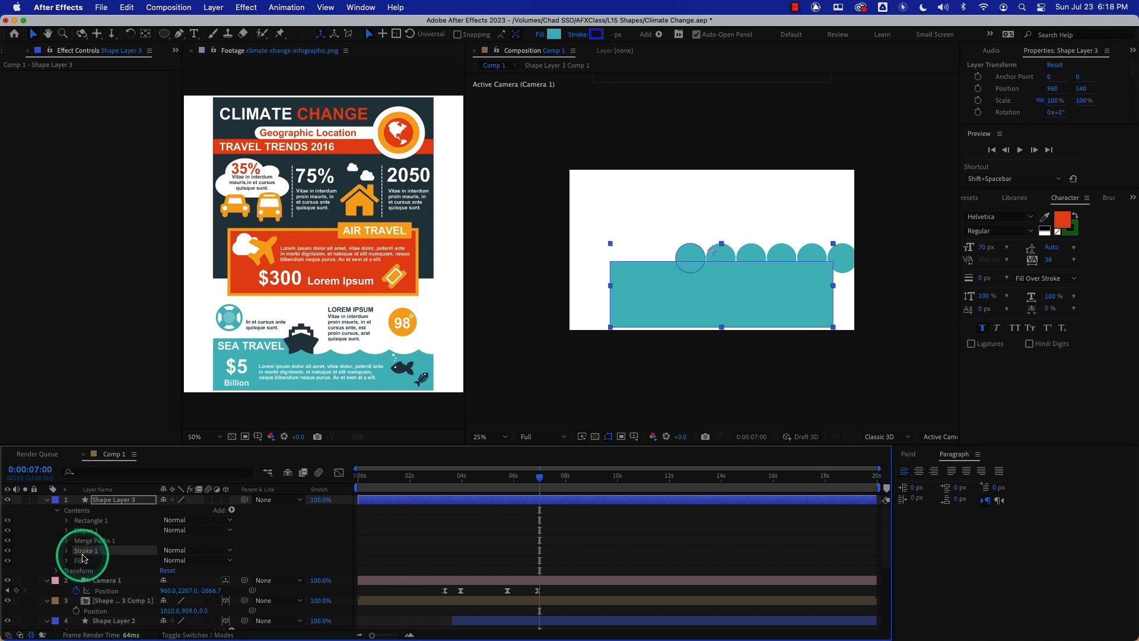
key("Delete")
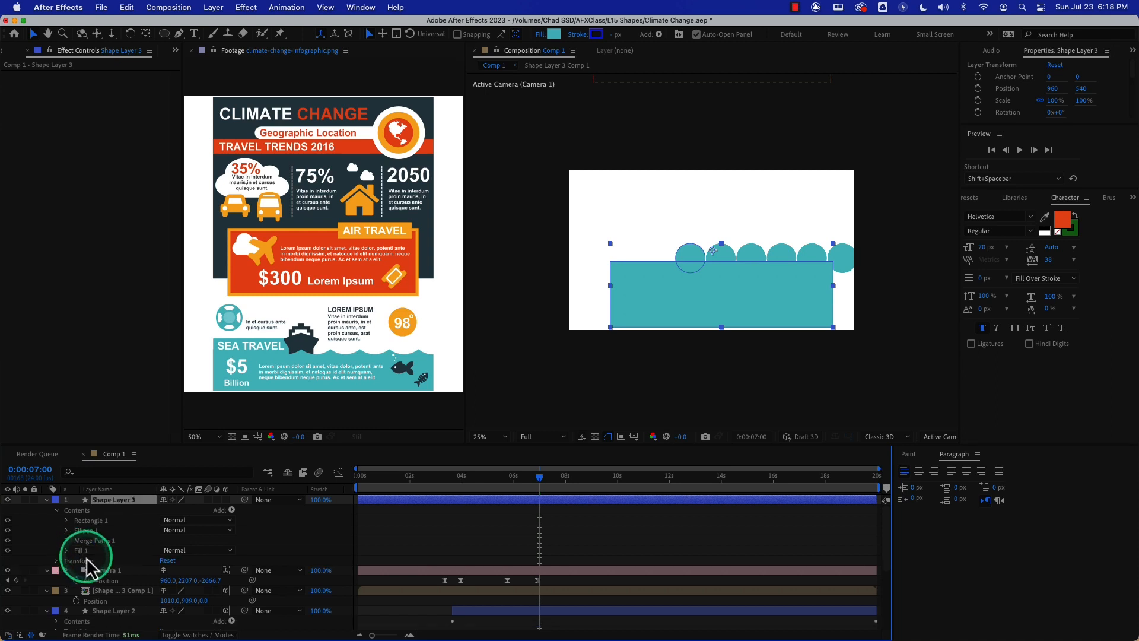
left_click(67, 531)
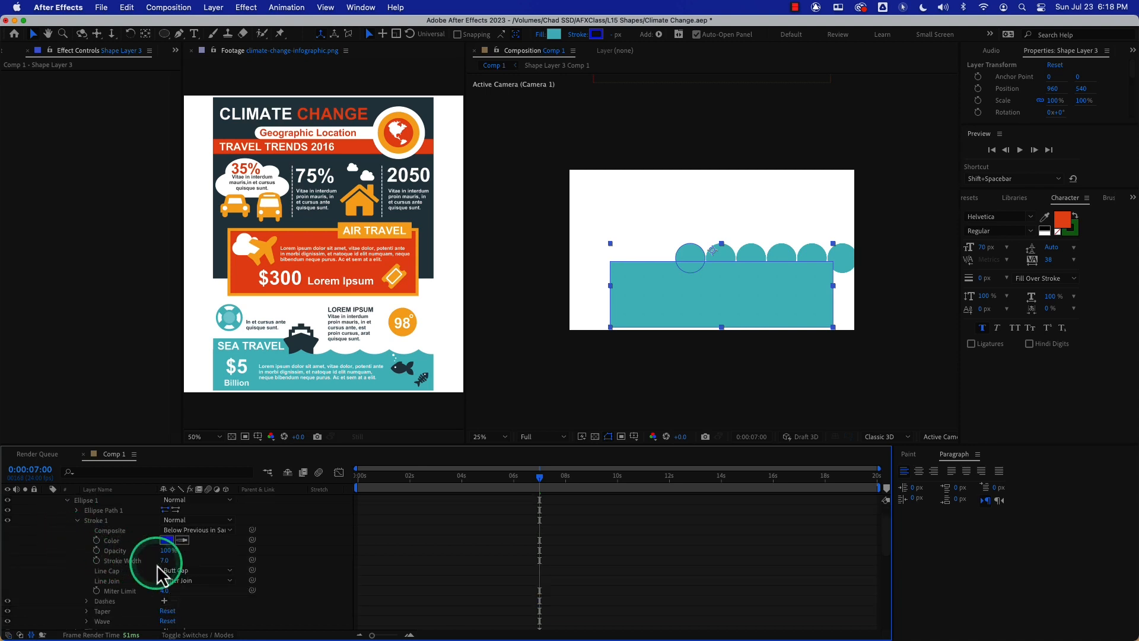
left_click(96, 521)
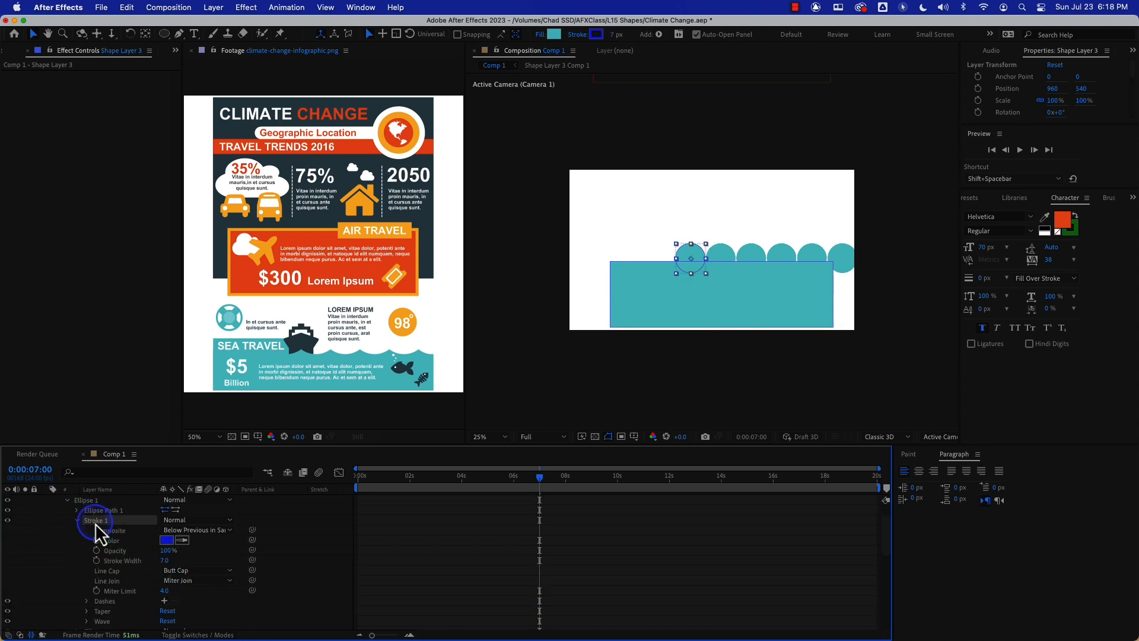
key("Delete")
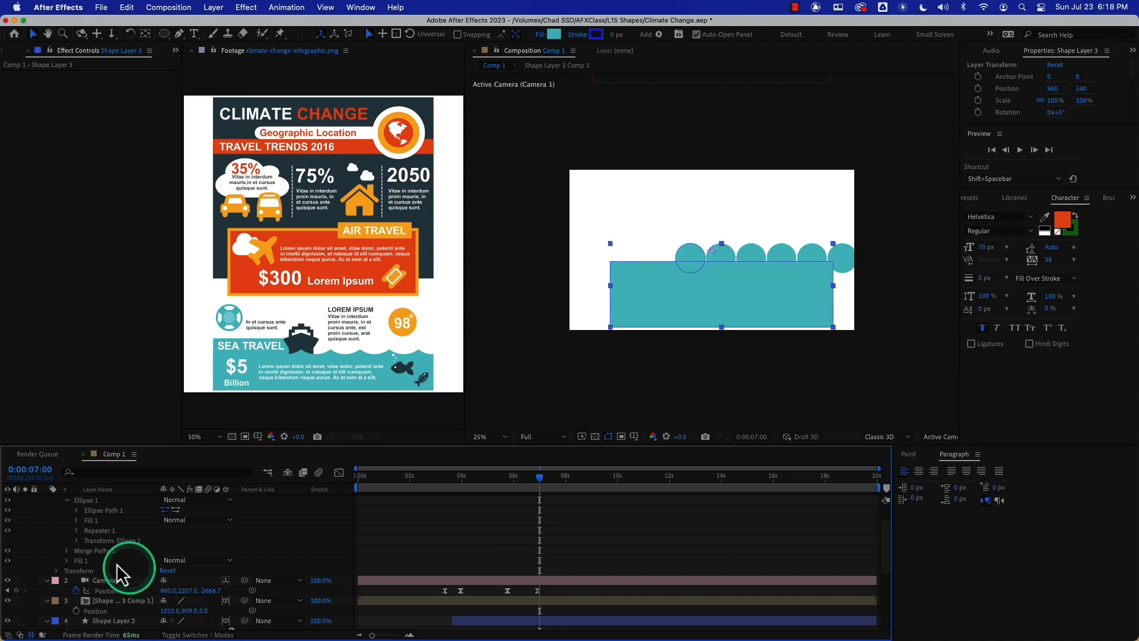
Set the Merge Paths mode to Subtract so the circles cut waves into the rectangle's upper edge
left_click(65, 551)
left_click(178, 561)
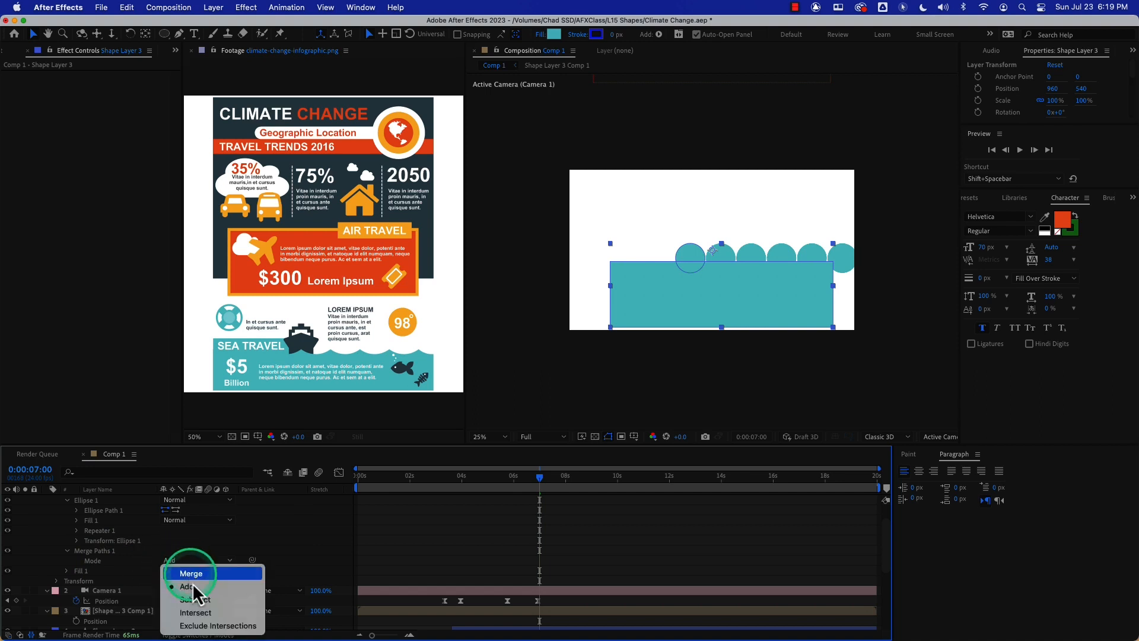
left_click(198, 600)
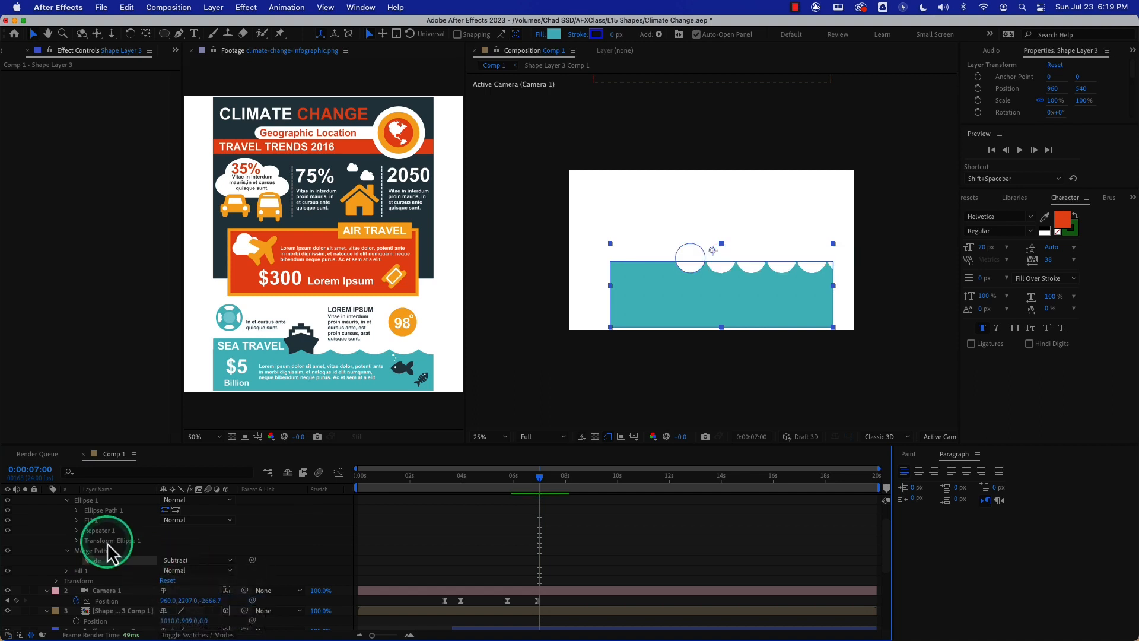
Nudge Shape Layer 3 up to a Y position of 536 and move Ellipse 1 up slightly to make the waves shallower
scroll(107, 555, "up", 3)
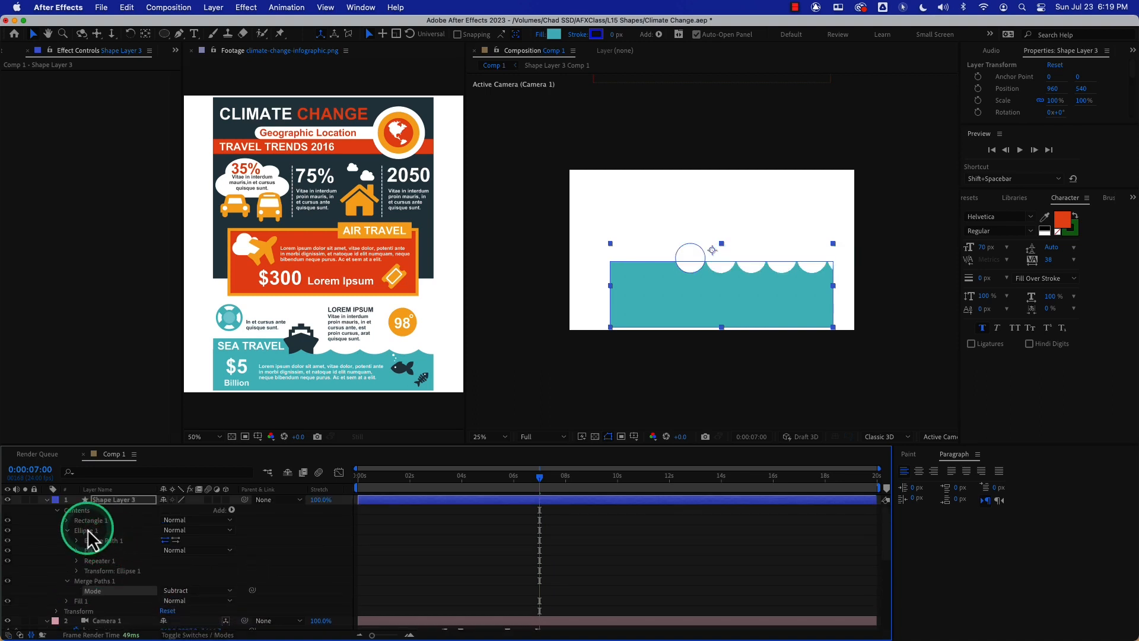
left_click(67, 531)
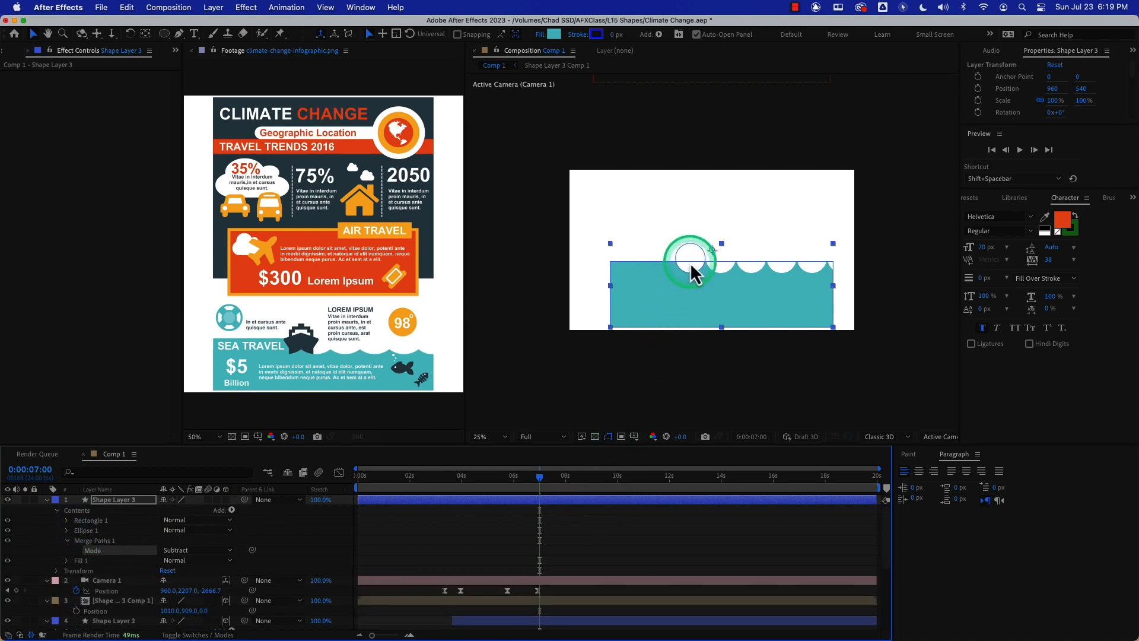
left_click_drag(690, 265, 690, 264)
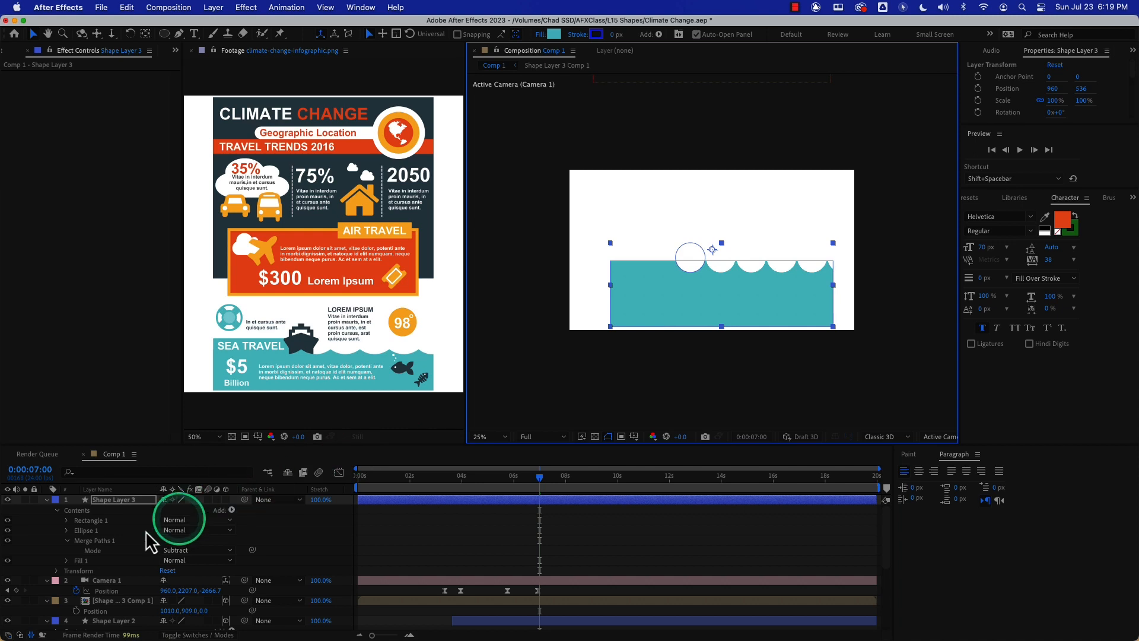
left_click(86, 530)
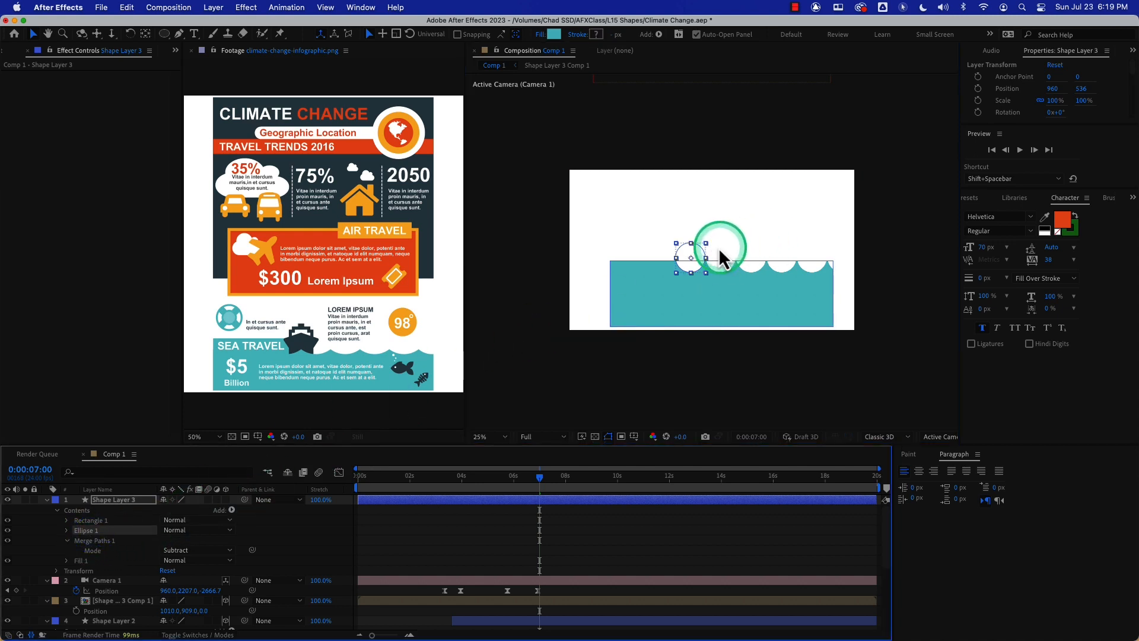
left_click_drag(698, 253, 697, 250)
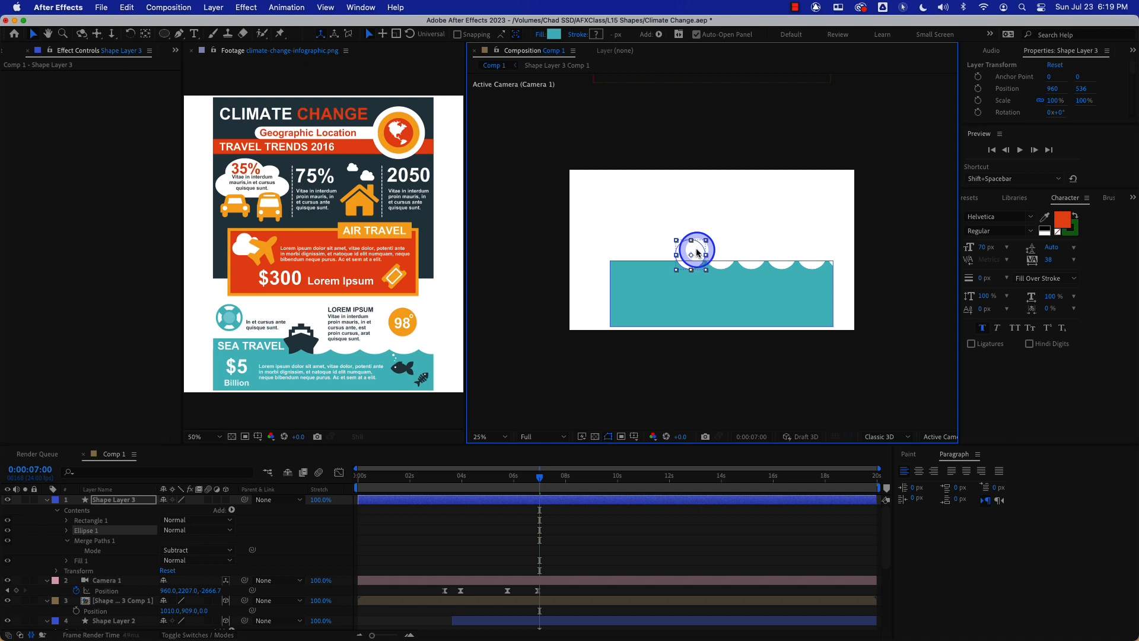
left_click(841, 301)
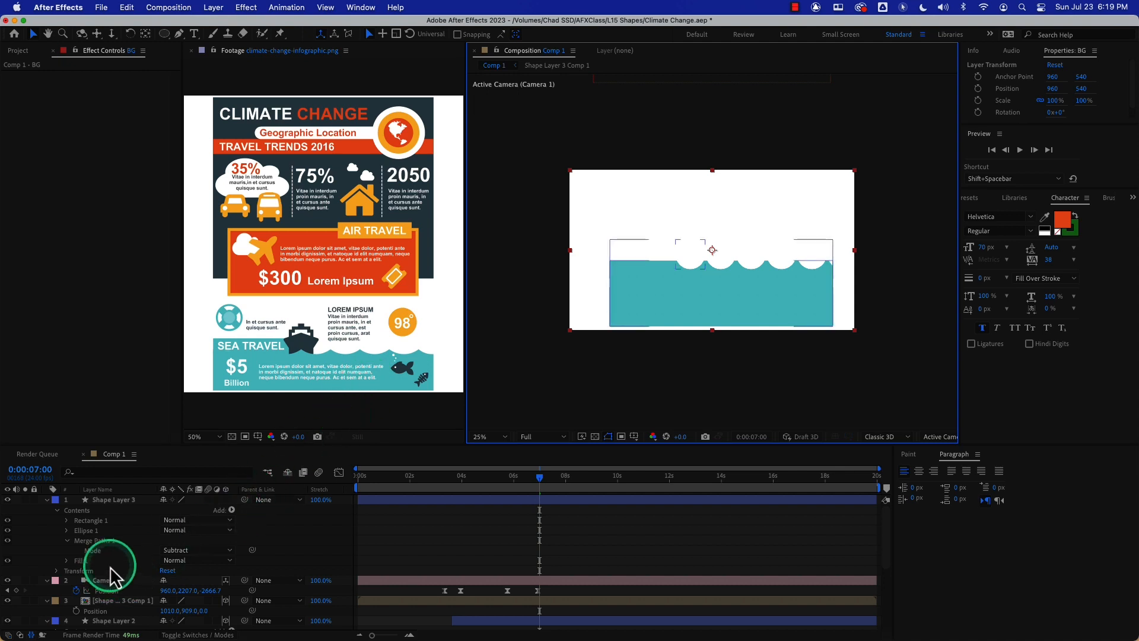
Set the size of Ellipse Path 1 inside Ellipse 1 to 200 by 200
left_click(67, 530)
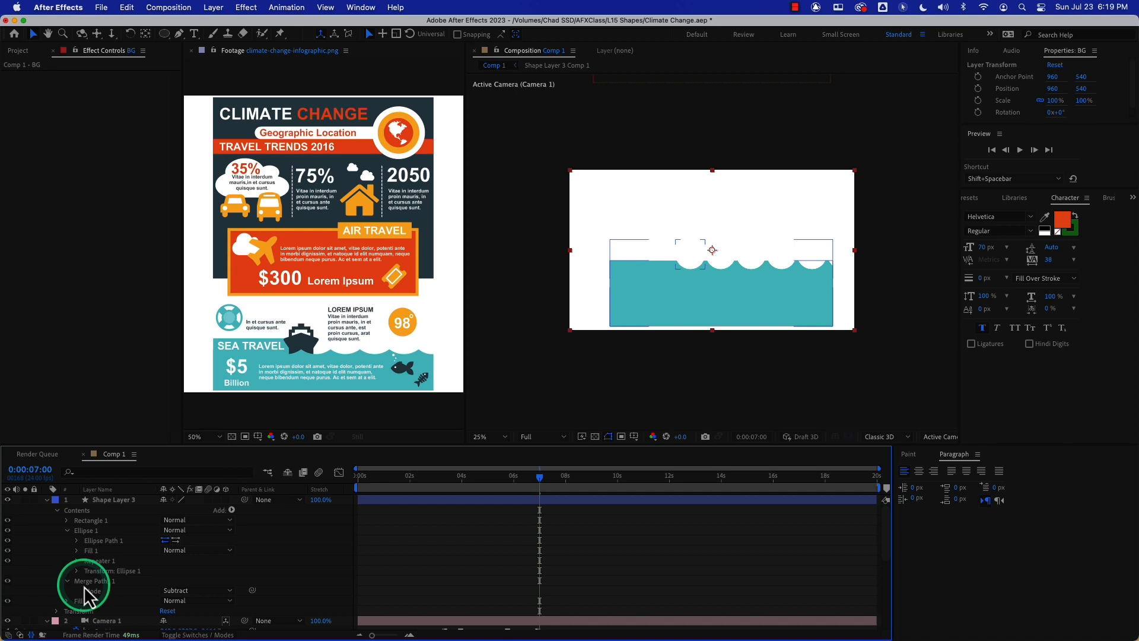
left_click(77, 540)
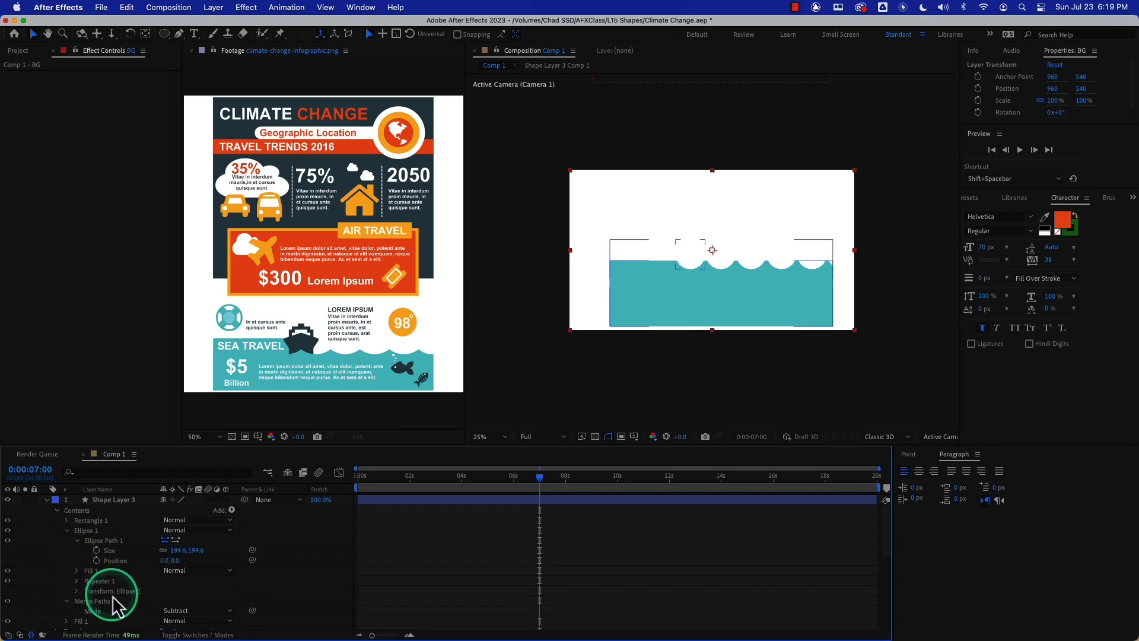
left_click(176, 550)
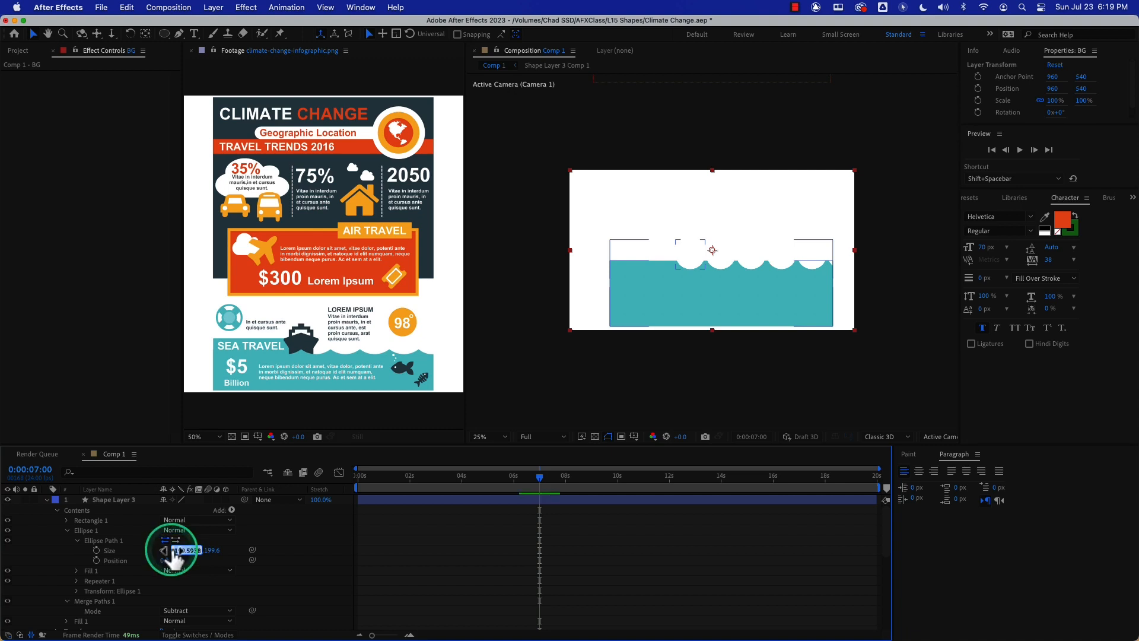
type("200")
key("Return")
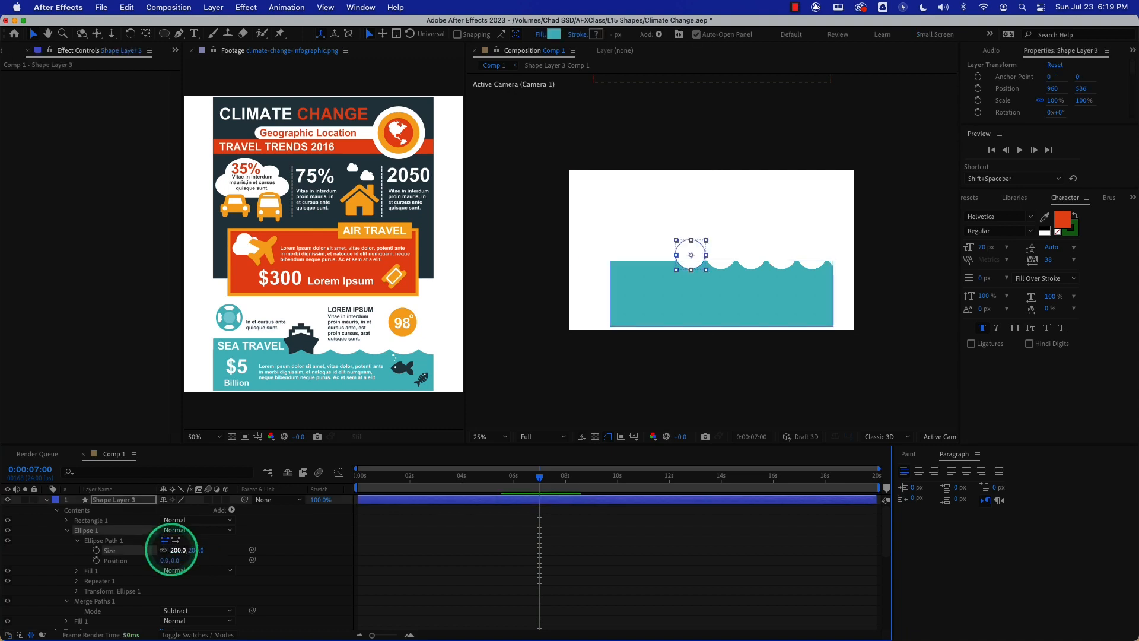
Set the horizontal position in the transform of Ellipse 1's Repeater to 200
left_click(77, 581)
scroll(77, 584, "down", 2)
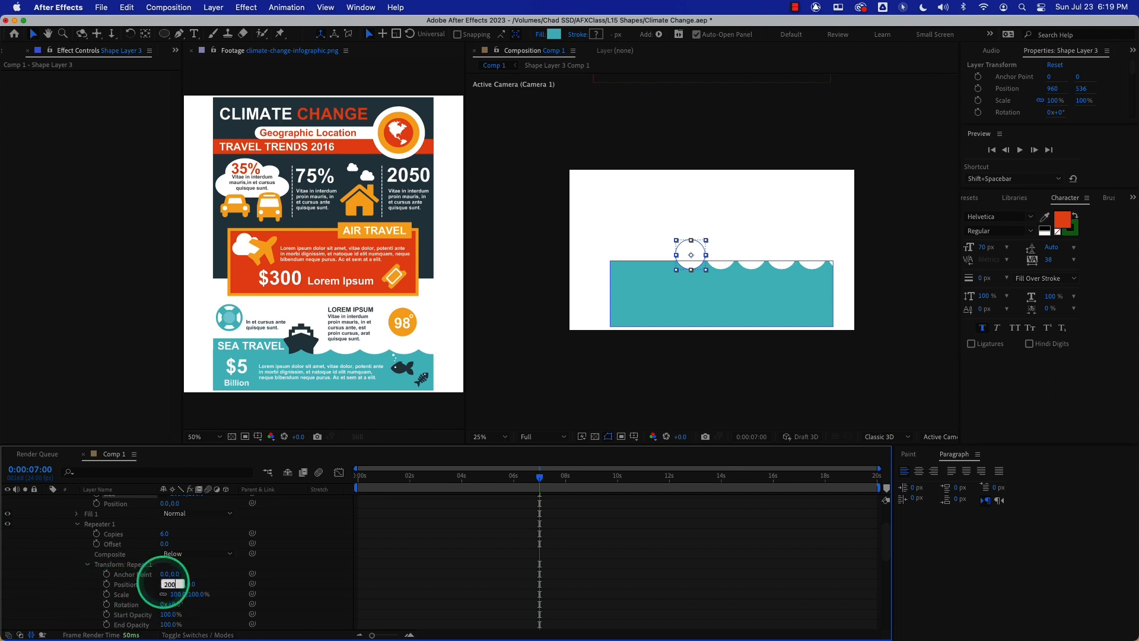
key("Return")
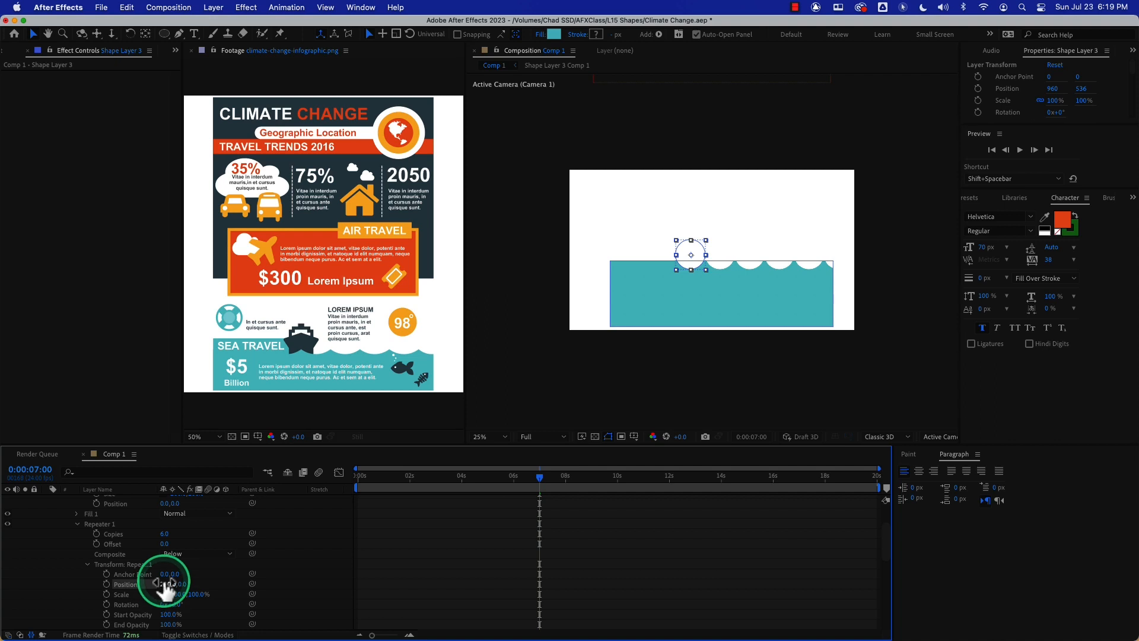
left_click(87, 566)
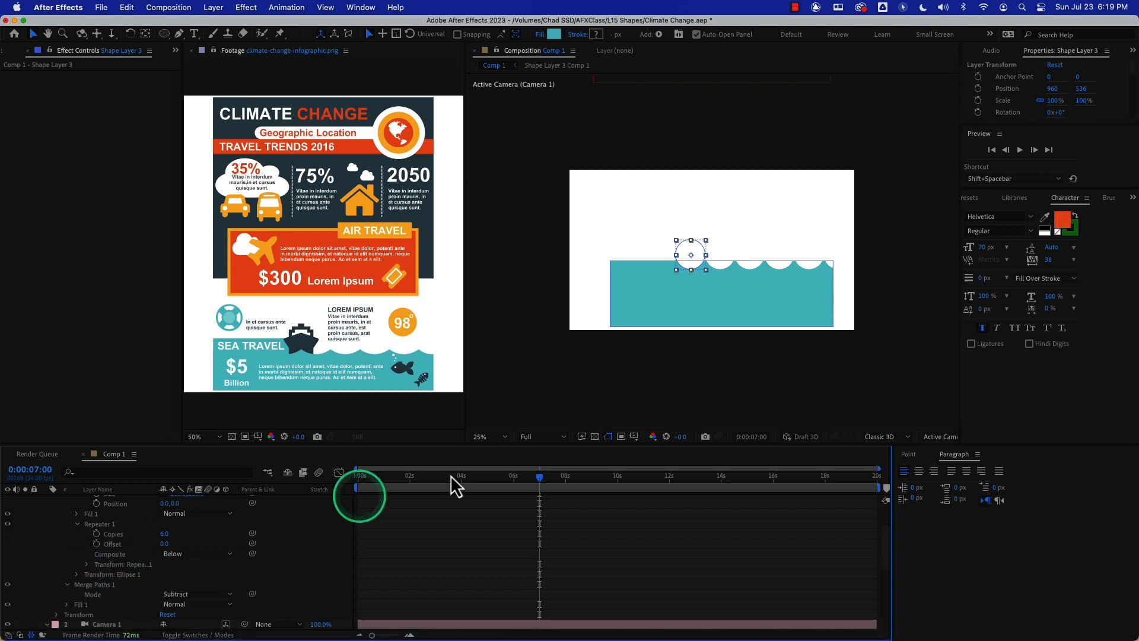
left_click(597, 307)
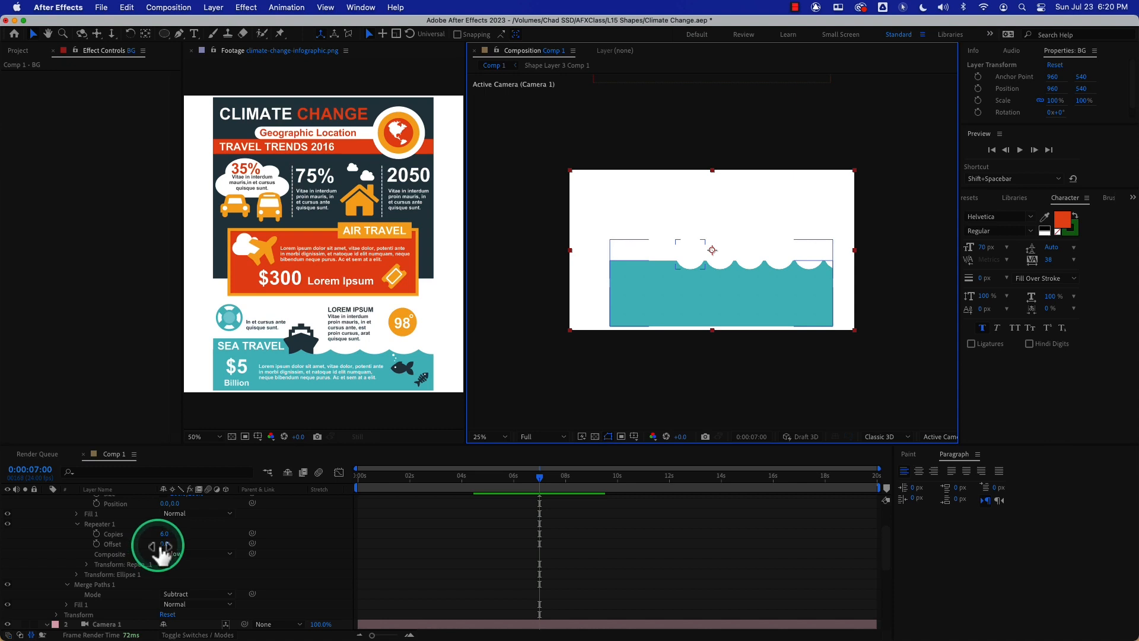
Try a Repeater offset of -5 on Ellipse 1 and undo the change
left_click_drag(163, 545, 168, 546)
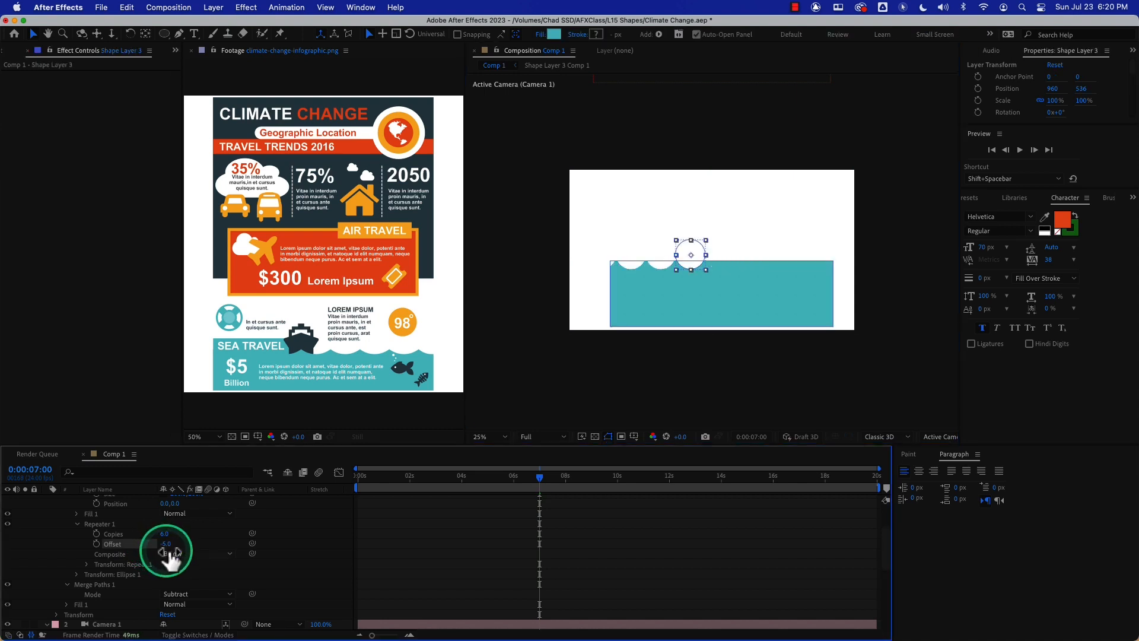
key("super+z")
scroll(101, 540, "down", 3)
Add a Wiggle Transform to Ellipse 1 and expand its properties
scroll(102, 537, "up", 4)
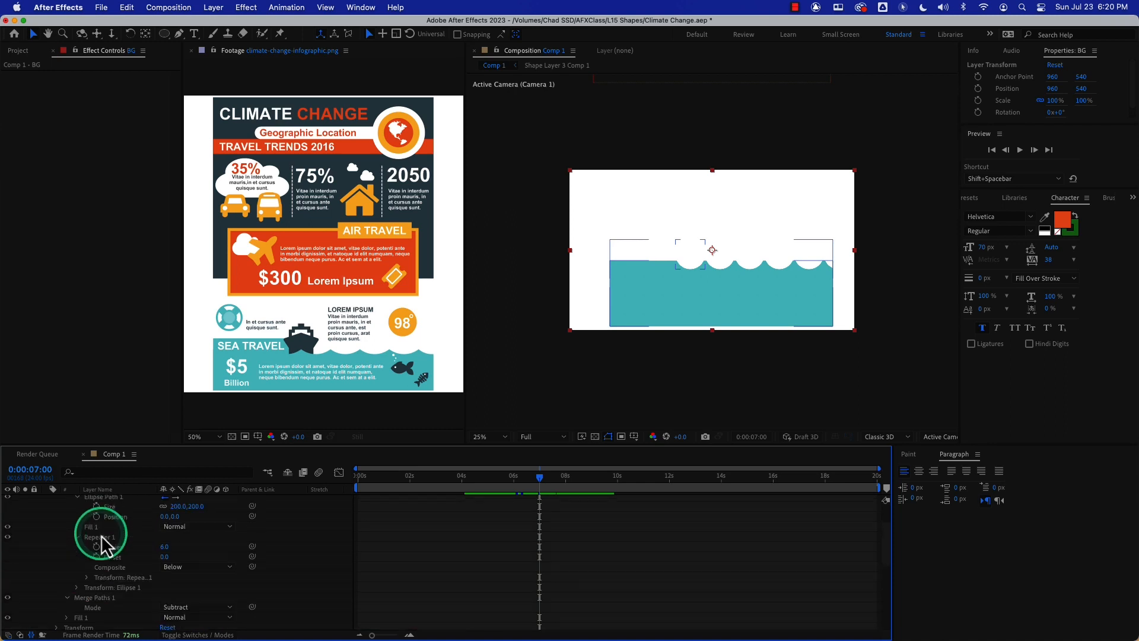
scroll(101, 545, "up", 3)
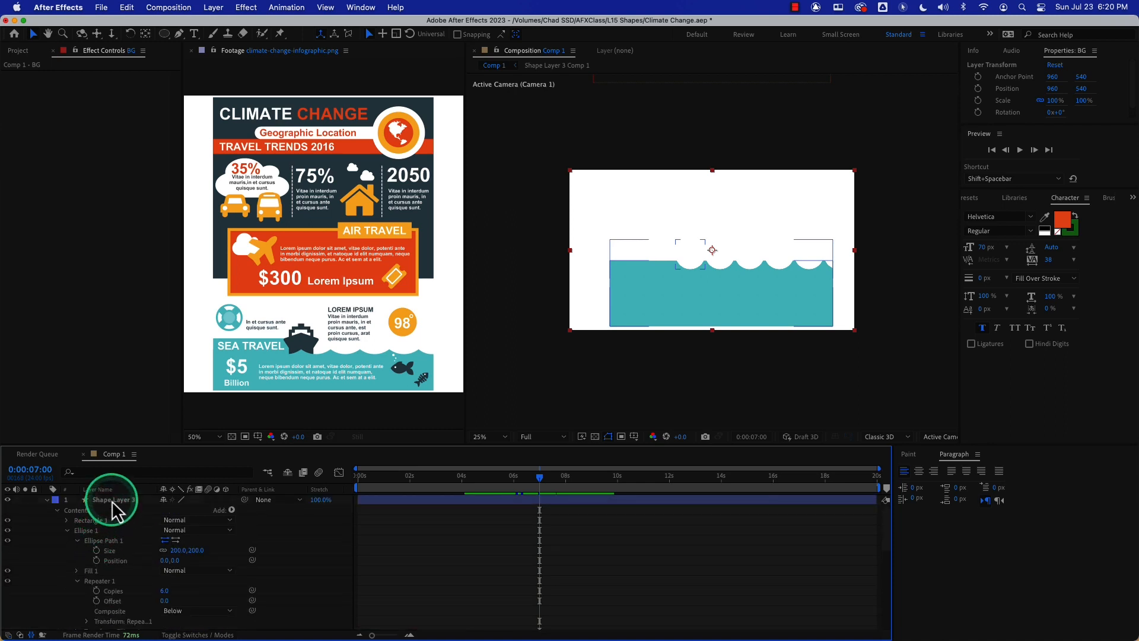
left_click(88, 530)
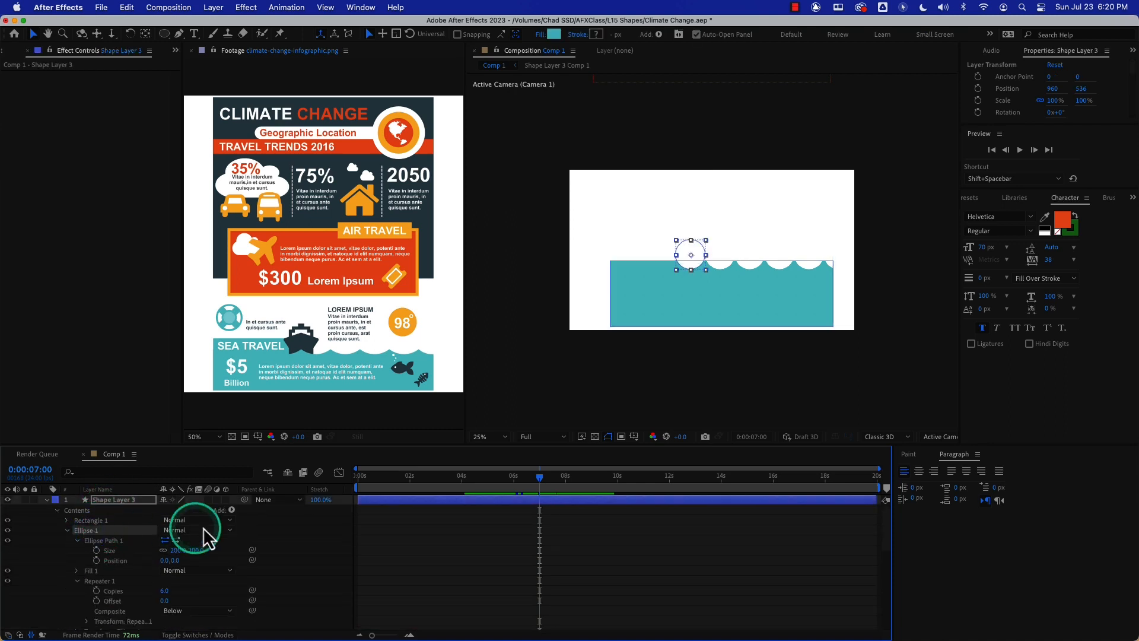
left_click(231, 511)
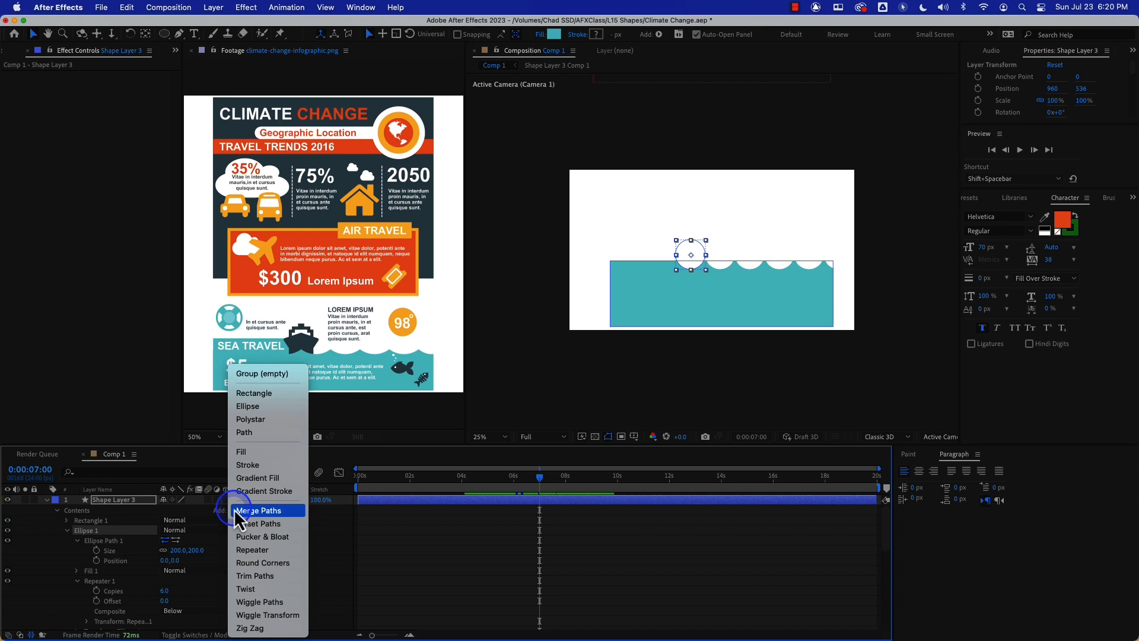
left_click(286, 617)
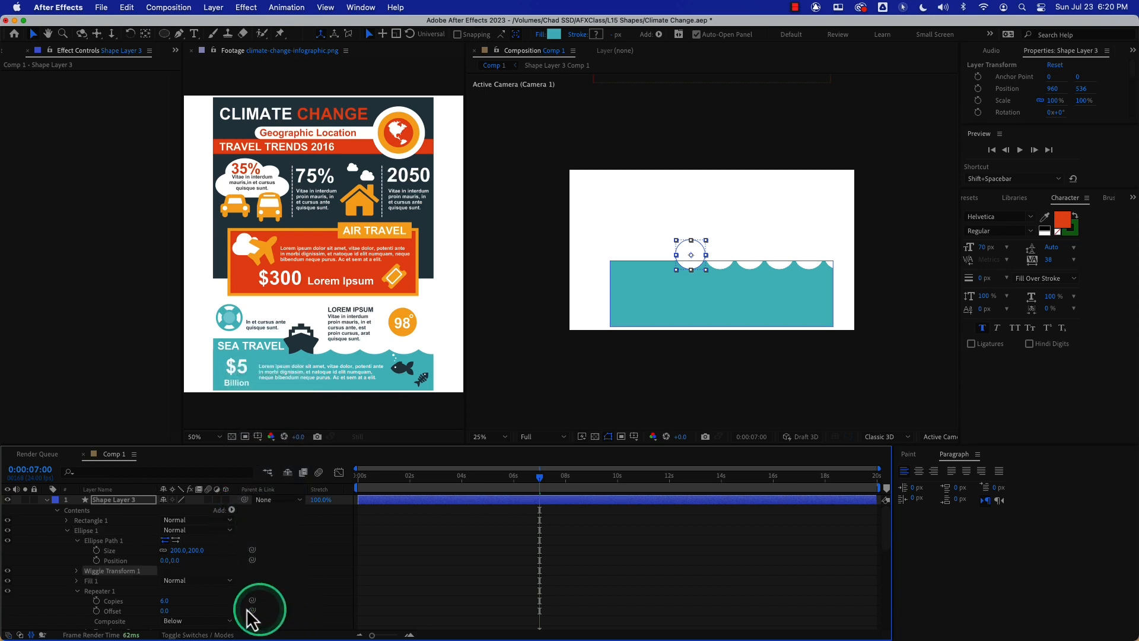
left_click(77, 572)
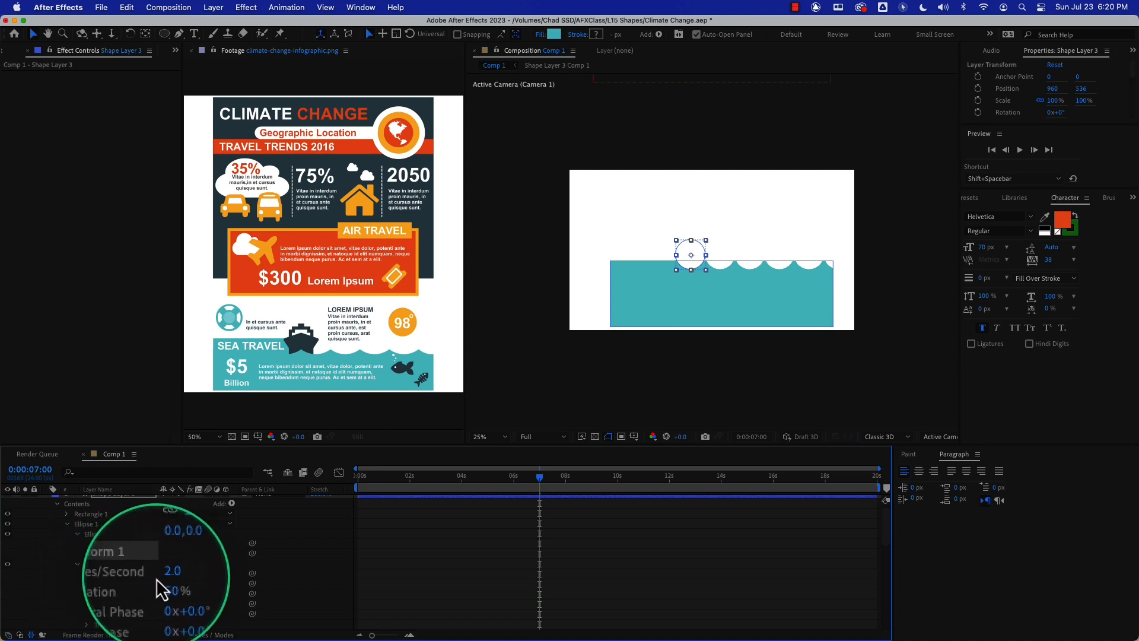
Set Wiggle Transform 1 to 1 wiggle per second and its transform's horizontal position to 25
left_click(162, 574)
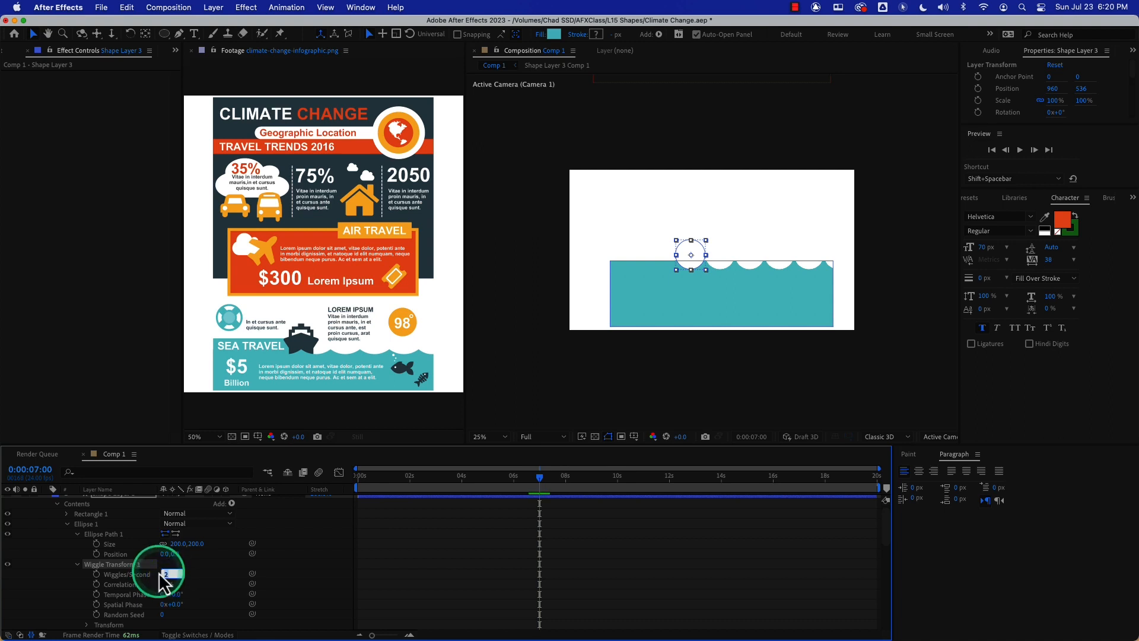
key("Return")
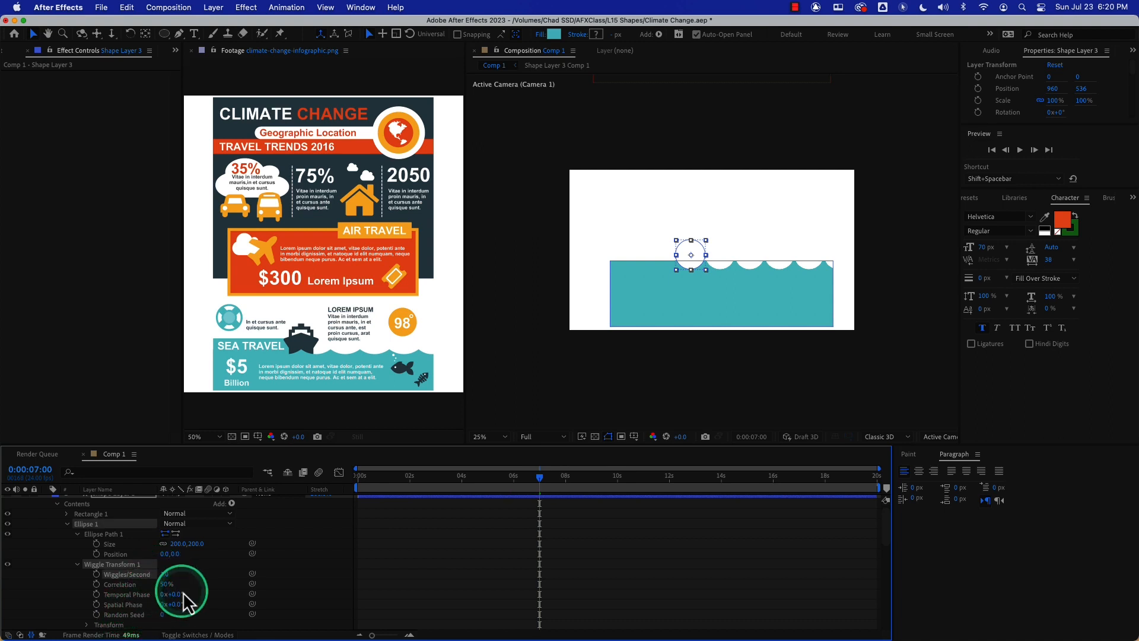
scroll(127, 623, "down", 2)
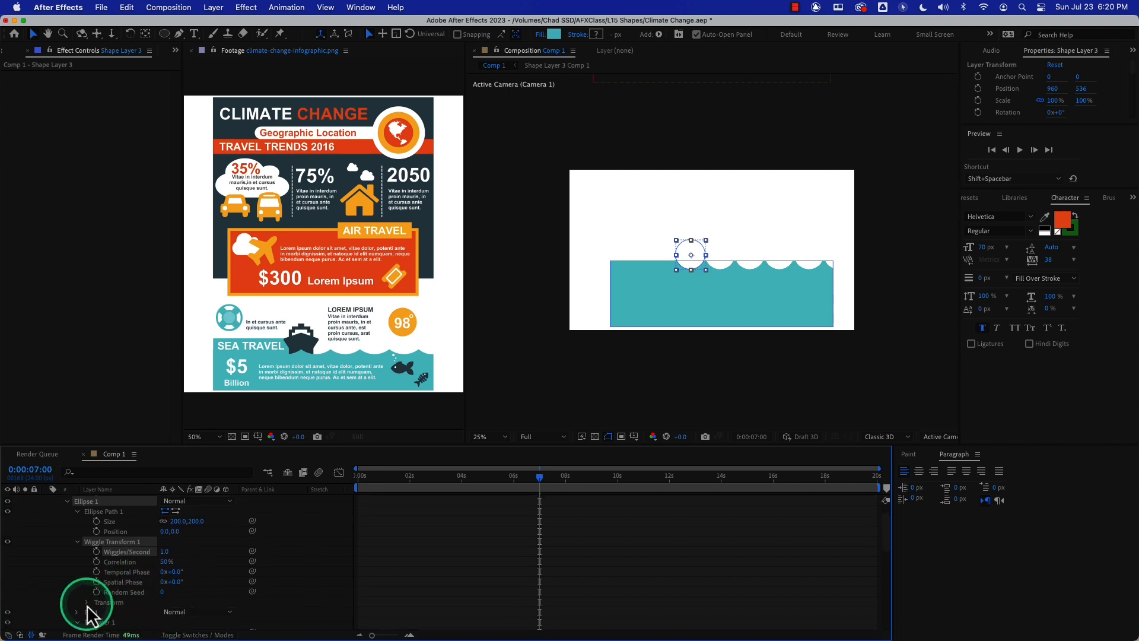
left_click(87, 603)
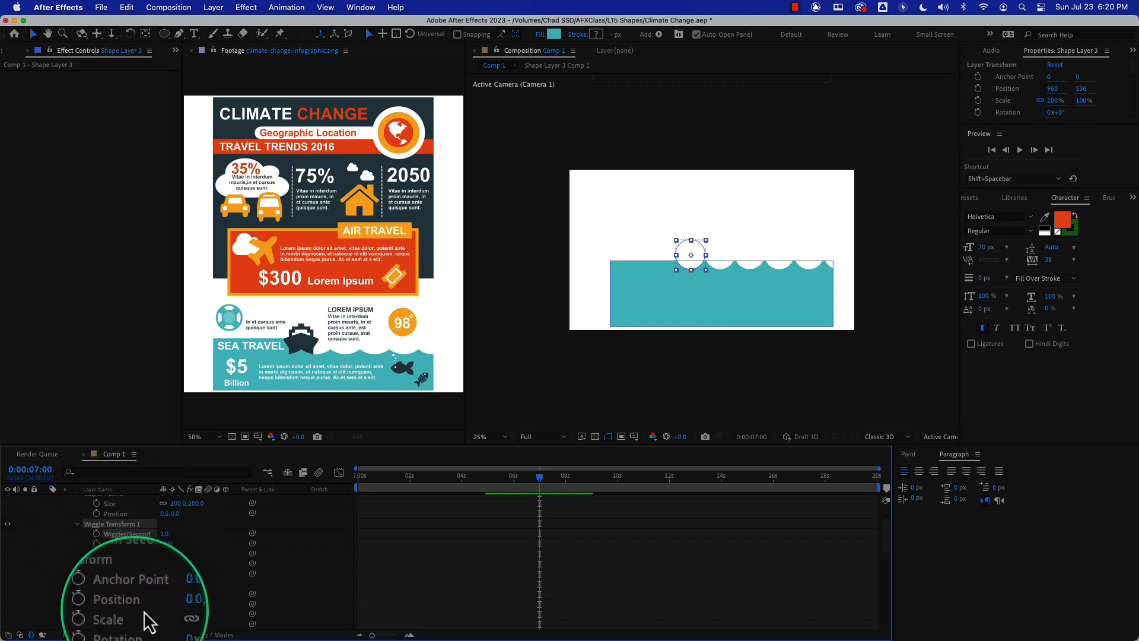
left_click(165, 604)
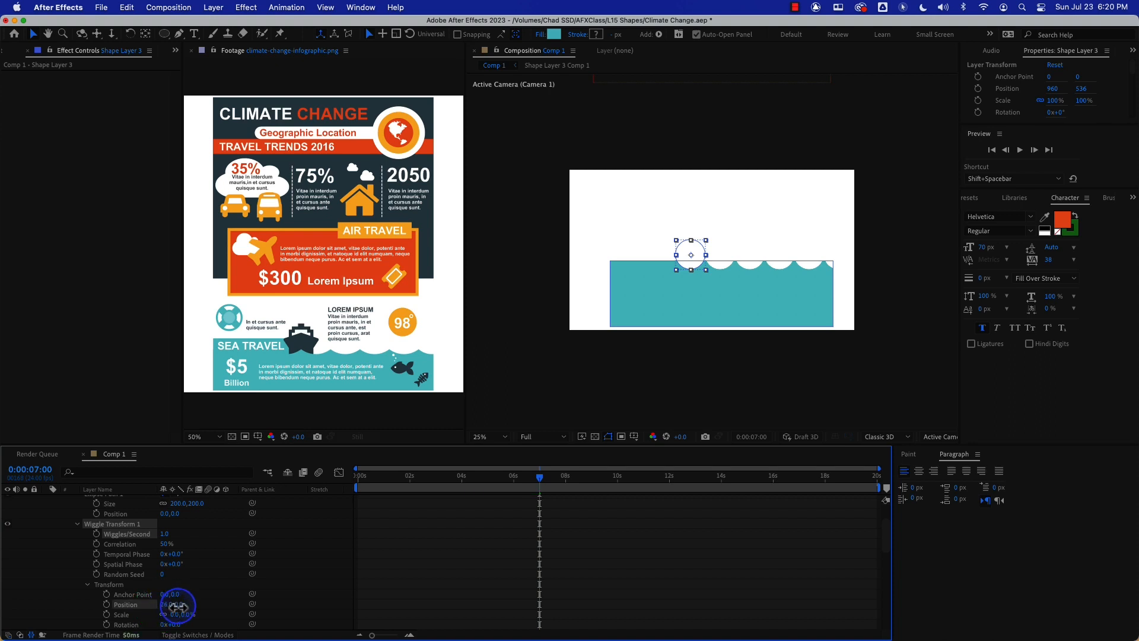
Raise Wiggle Transform 1 to 5 wiggles per second and preview the wave motion over the timeline
mouse_move(478, 478)
left_mouse_down()
mouse_move(550, 483)
mouse_move(485, 483)
left_mouse_up()
left_click(168, 533)
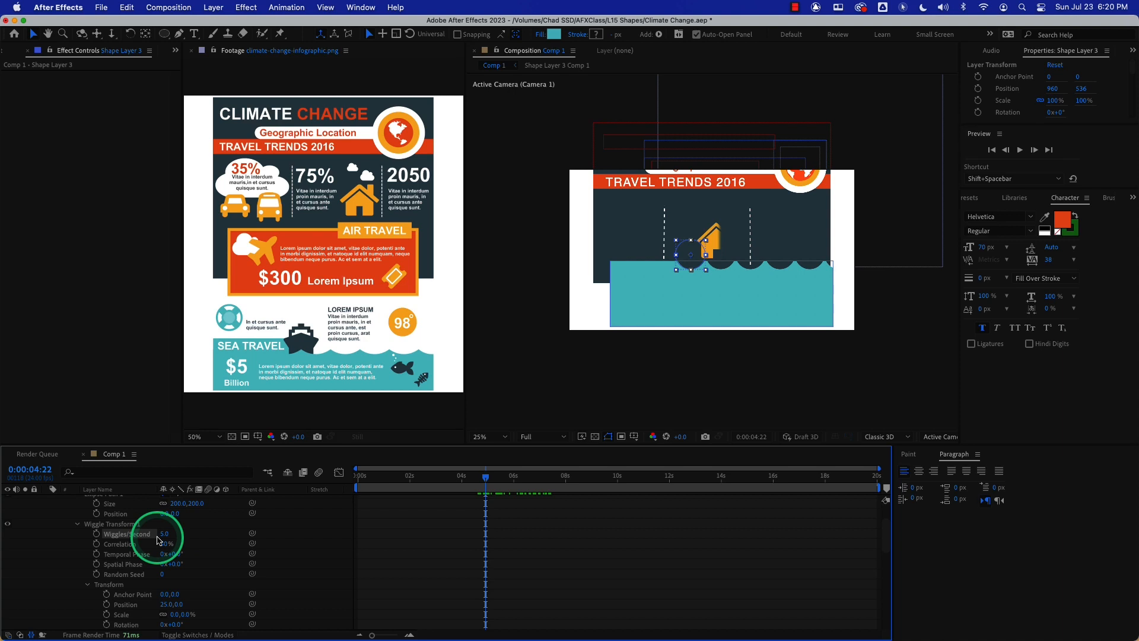
left_click_drag(474, 479, 537, 493)
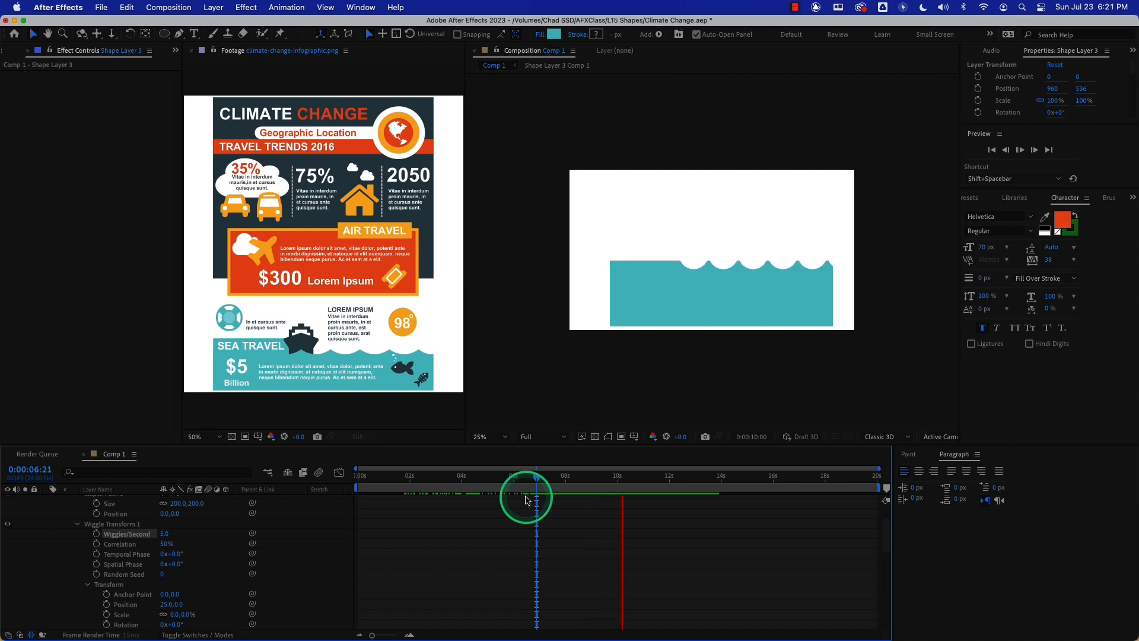
key("space")
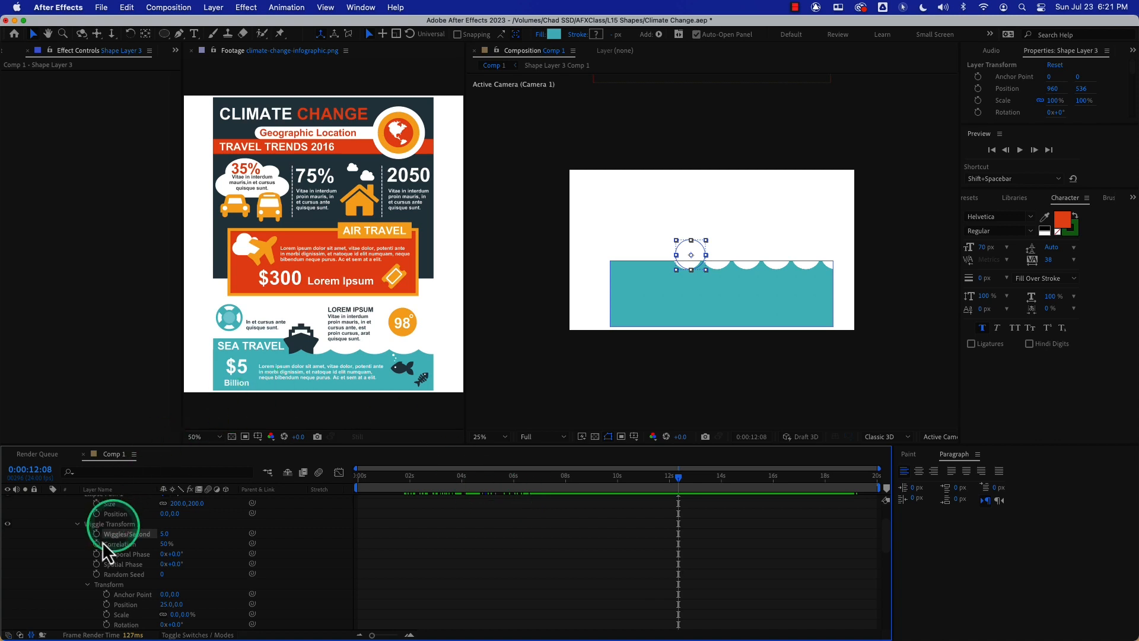
Collapse Ellipse 1 and add Wiggle Paths to the main contents of Shape Layer 3
scroll(97, 561, "down", 1)
scroll(96, 560, "up", 5)
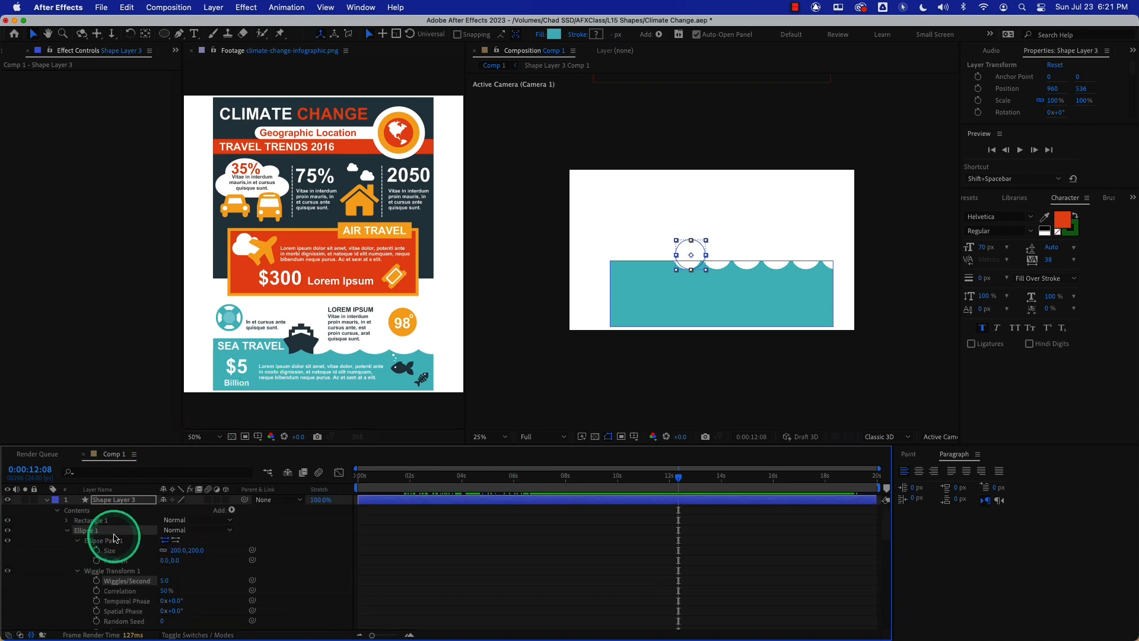
left_click(67, 530)
left_click(76, 511)
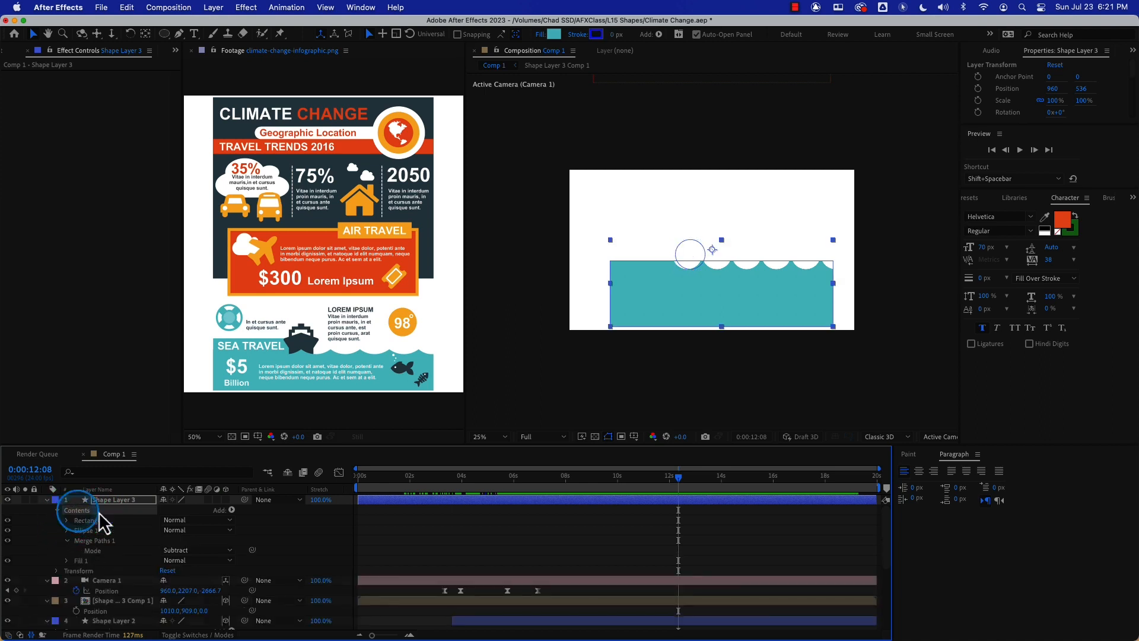
left_click(232, 510)
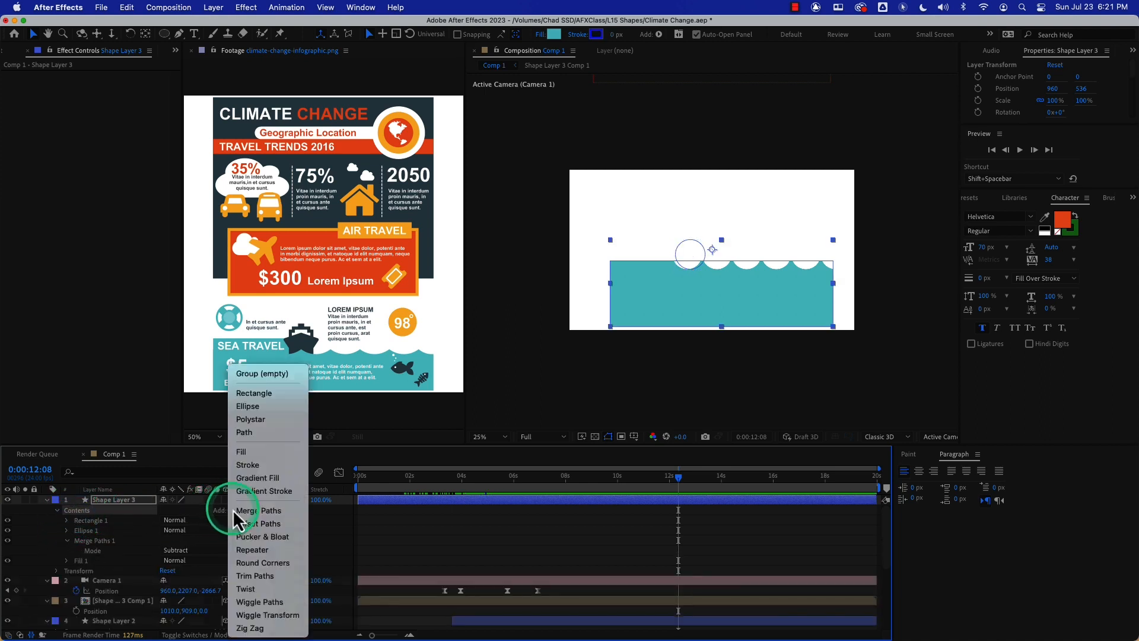
left_click(270, 603)
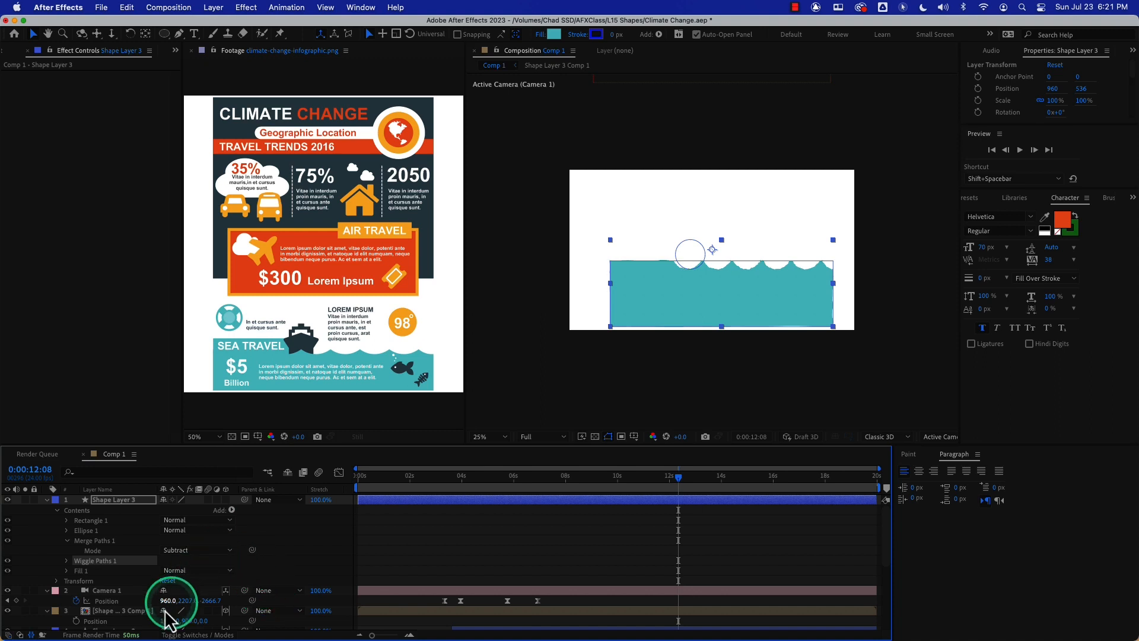
Set Wiggle Paths 1 to a size of 40 and a detail of 4, and preview the rougher wave motion
left_click(67, 561)
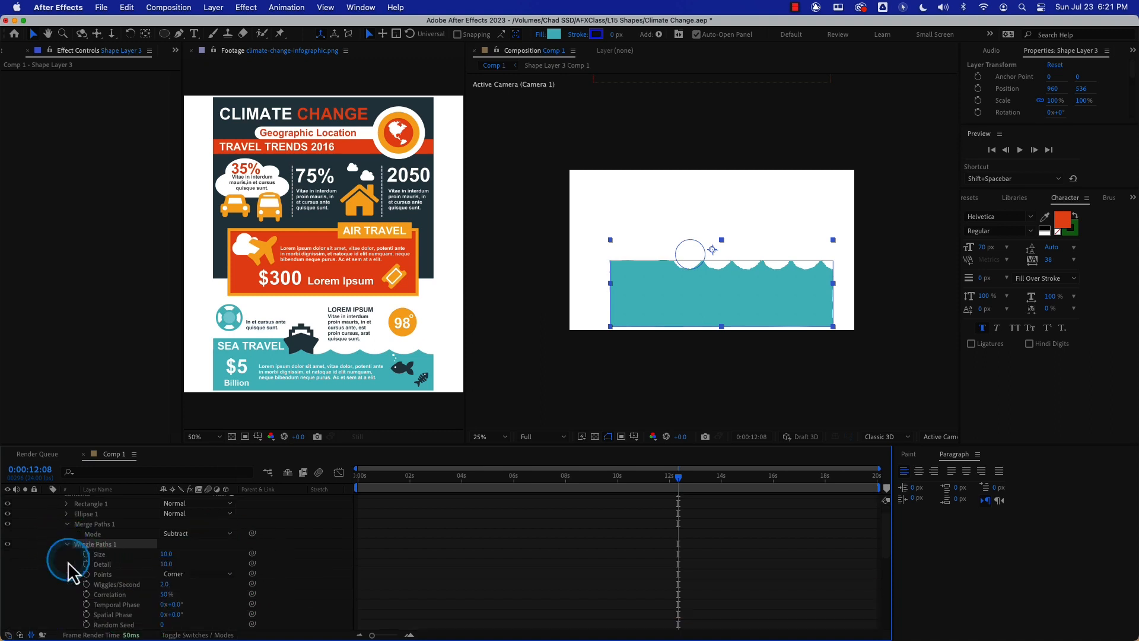
left_click_drag(171, 555, 186, 555)
left_click(166, 564)
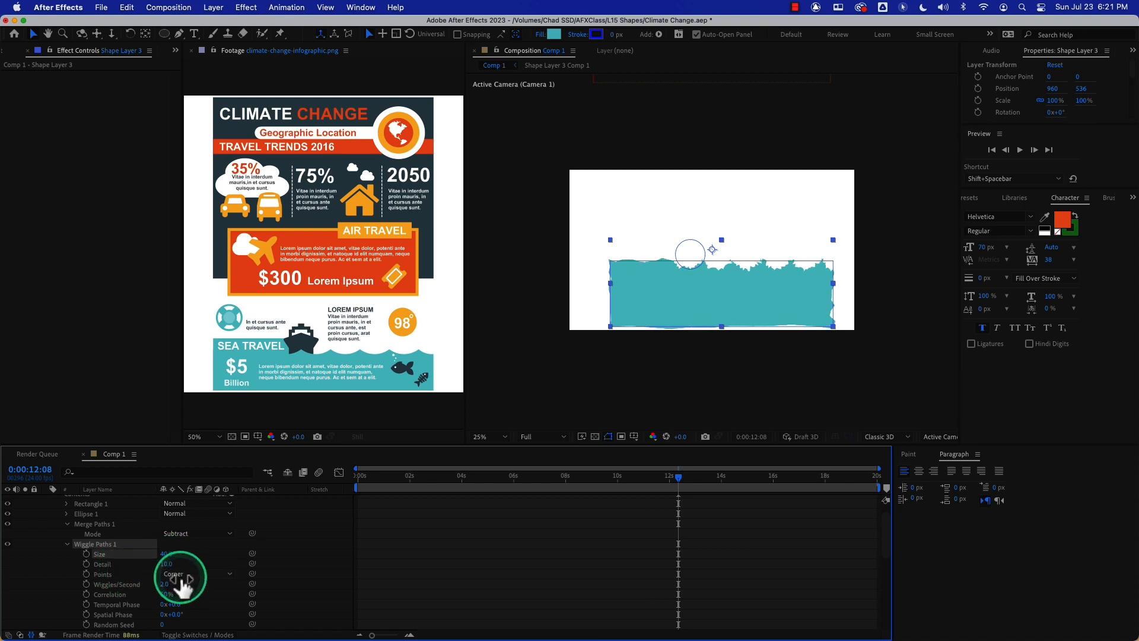
left_click_drag(168, 565, 163, 566)
left_click_drag(415, 476, 571, 478)
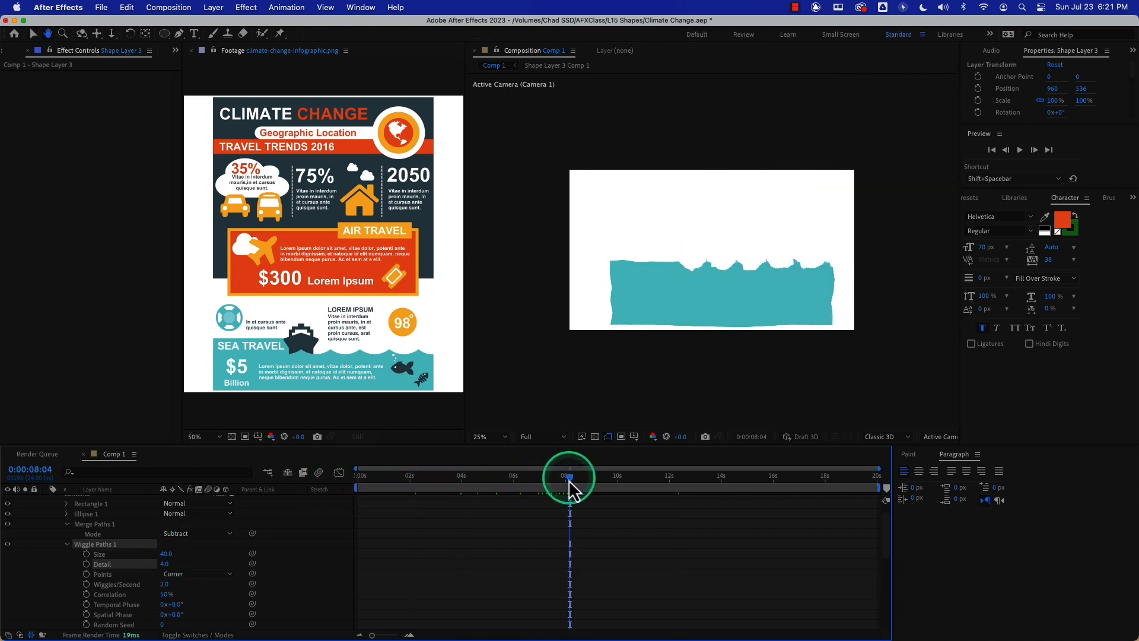
key("space")
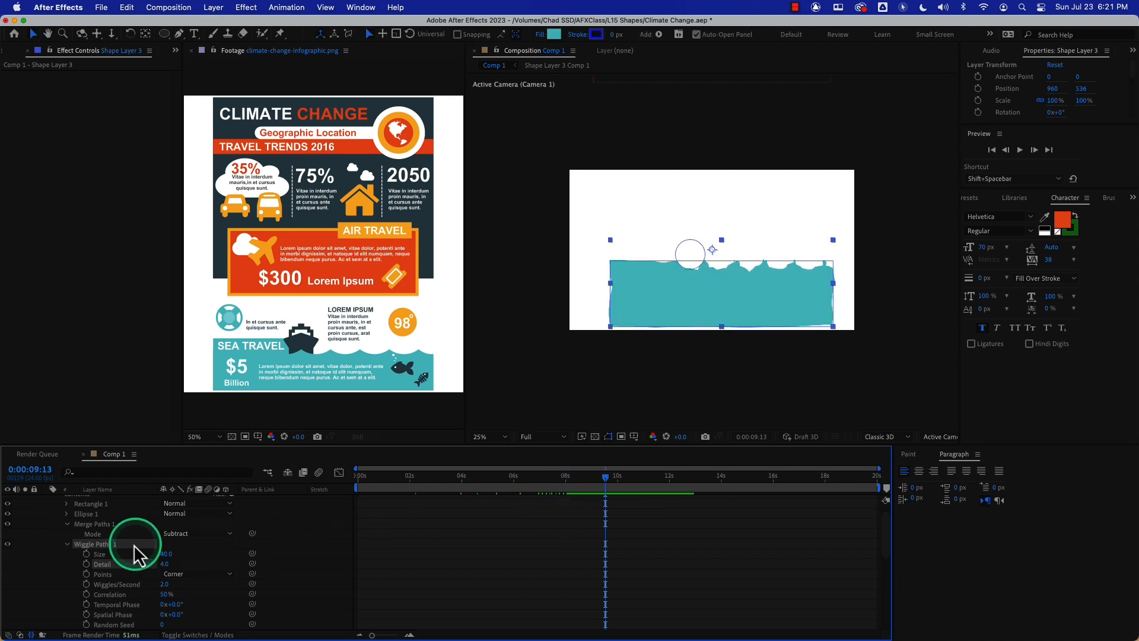
Collapse Wiggle Paths 1 and move it from the main contents of Shape Layer 3 into Ellipse 1
left_click(67, 545)
scroll(76, 546, "down", 2)
scroll(76, 547, "up", 3)
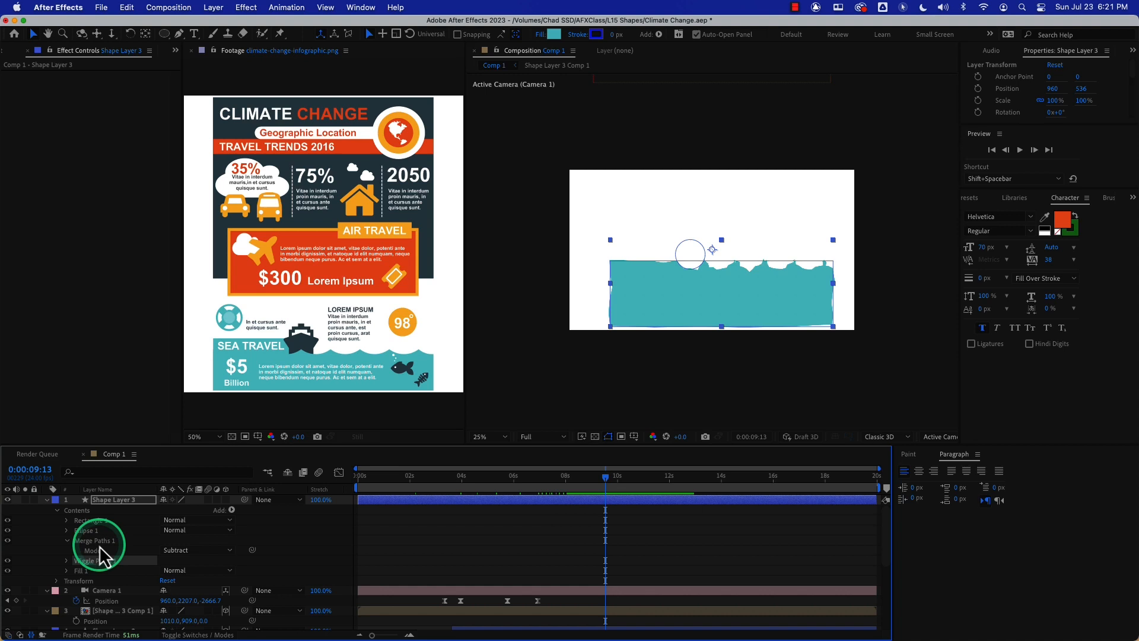
left_click_drag(101, 564, 89, 531)
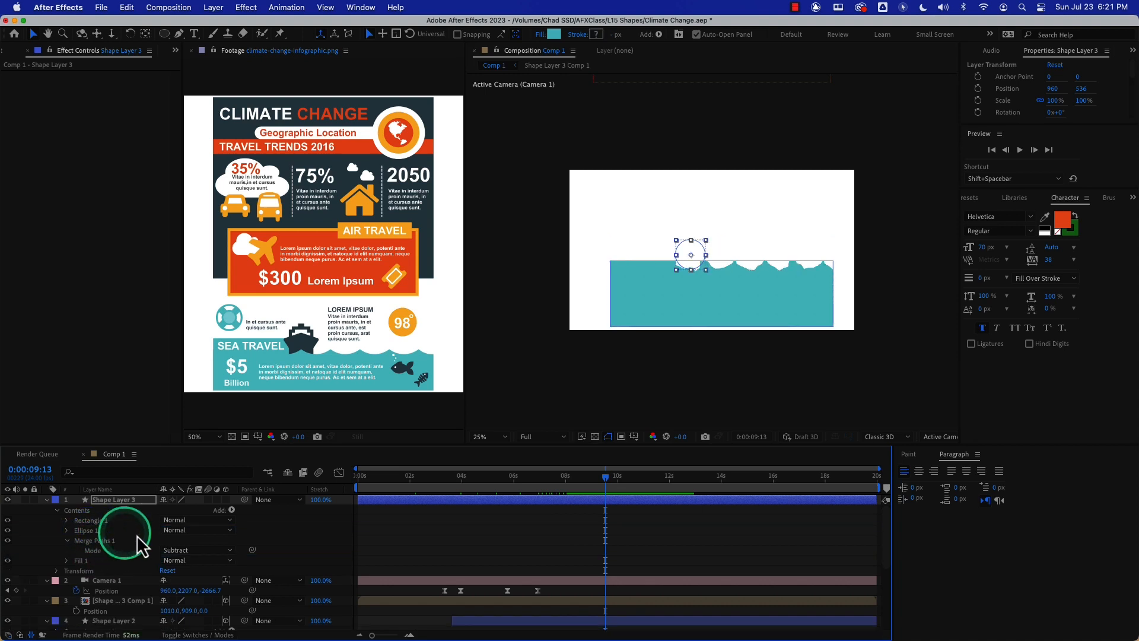
Play back the wave animation from about 7 seconds and again from the start of the composition
left_click(544, 483)
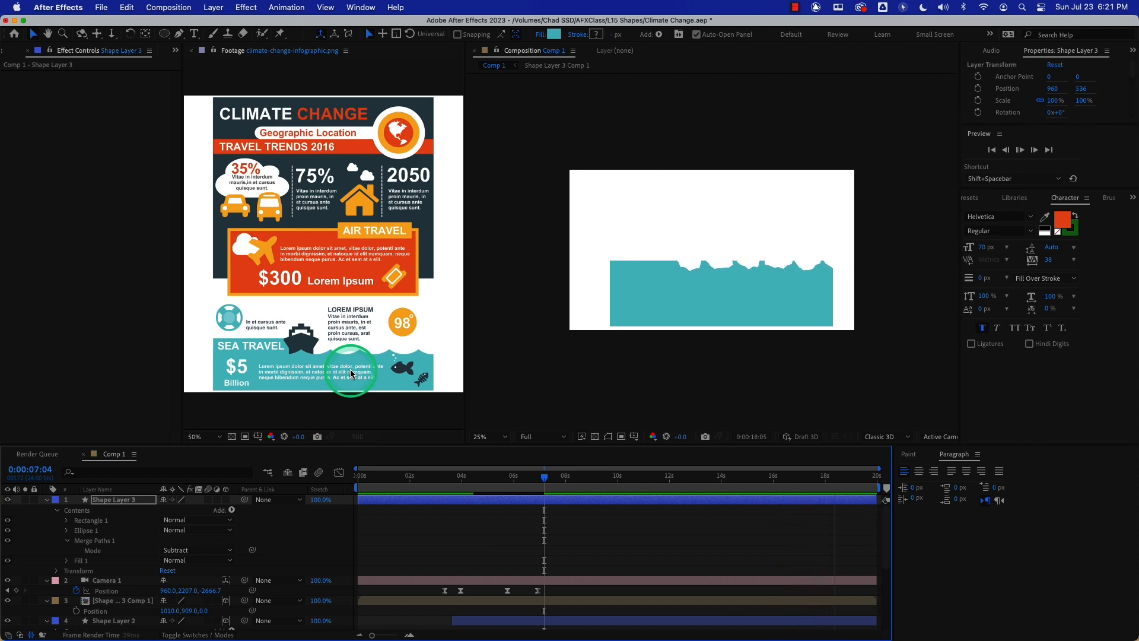
key("space")
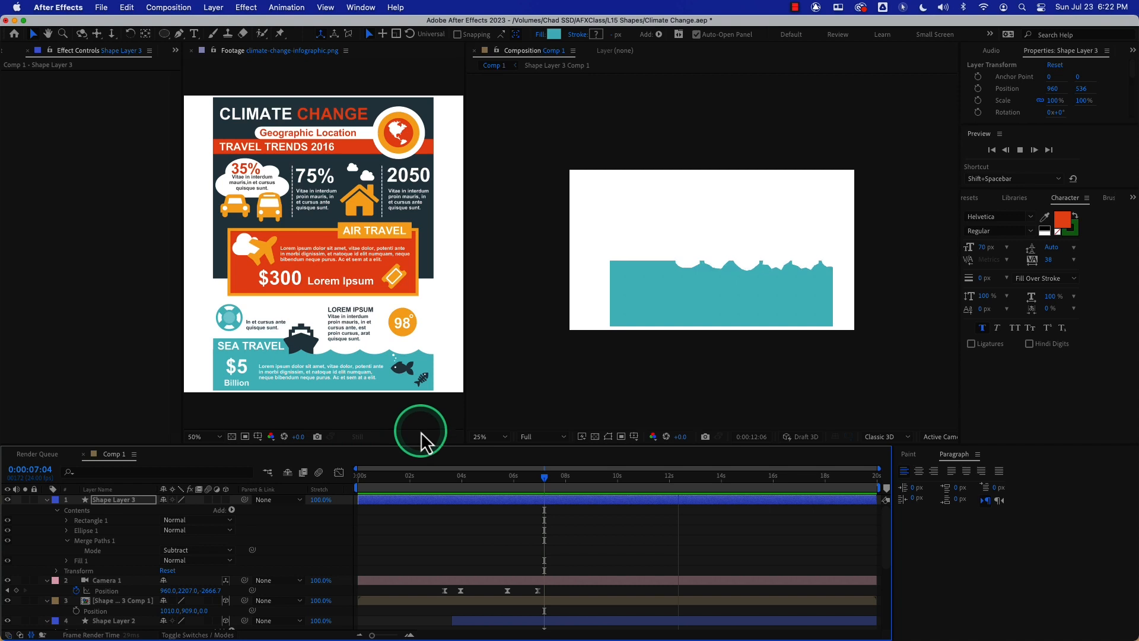
left_click_drag(469, 481, 336, 508)
key("space")
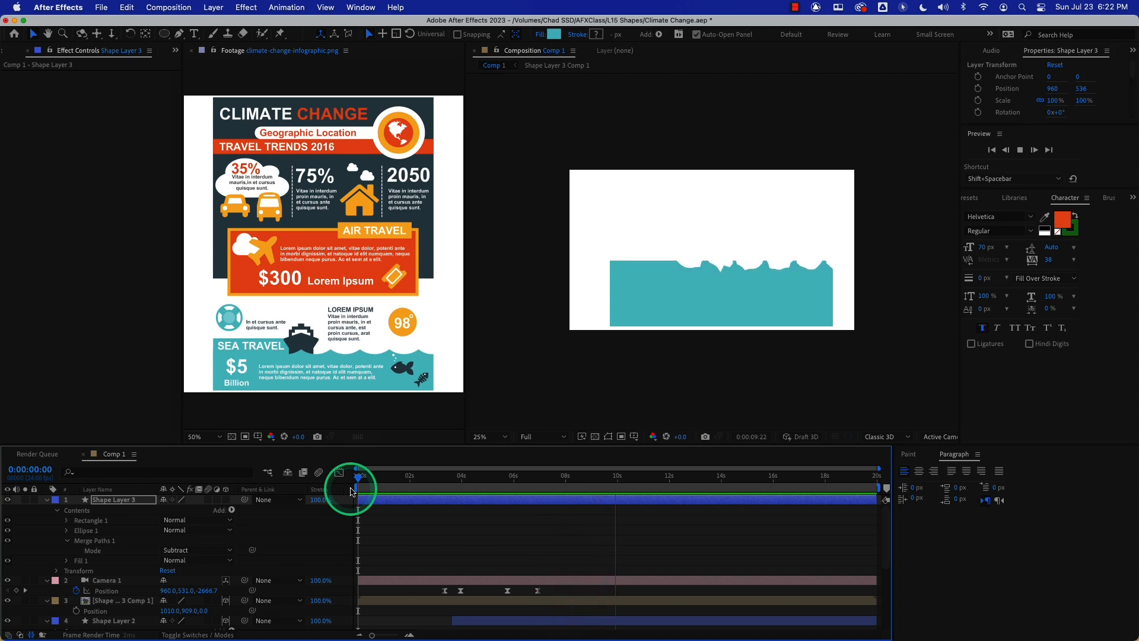
key("space")
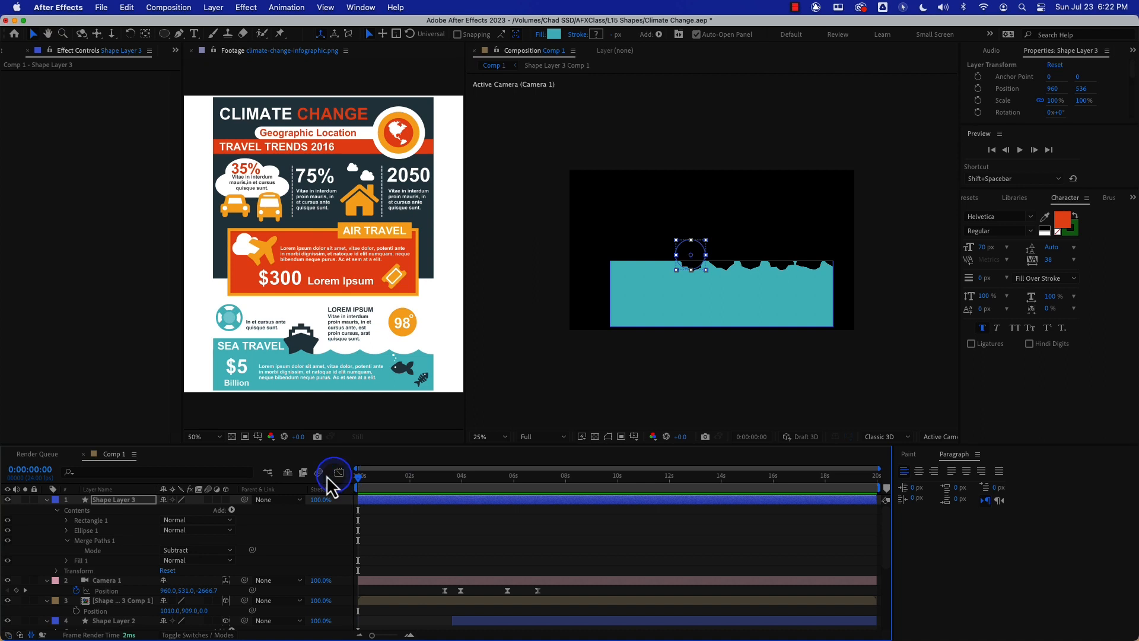
key("space")
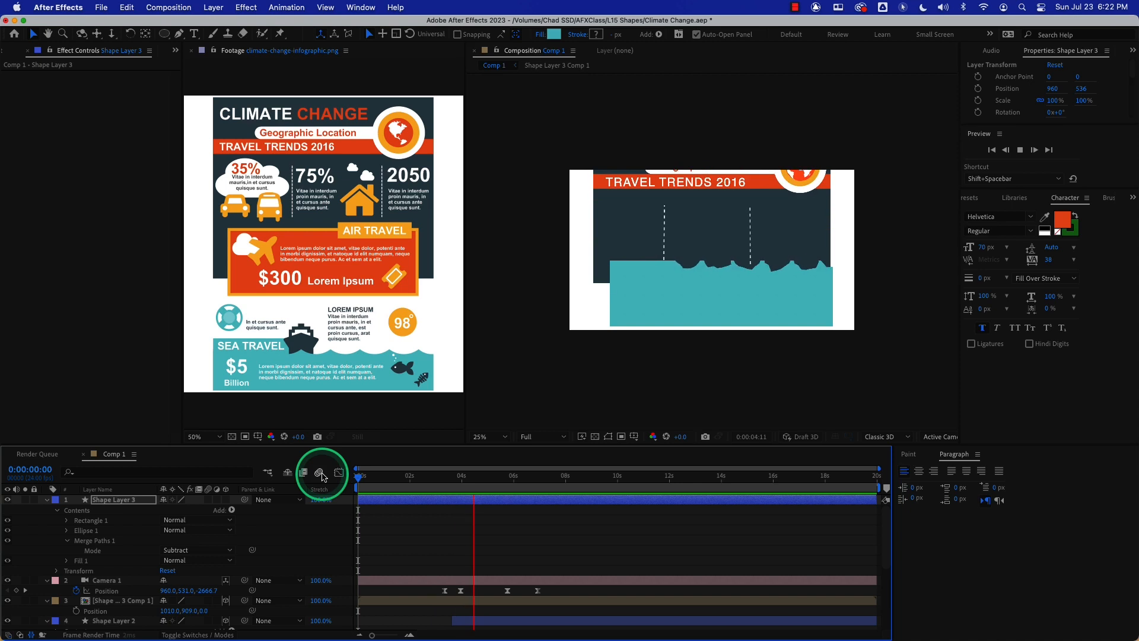
key("space")
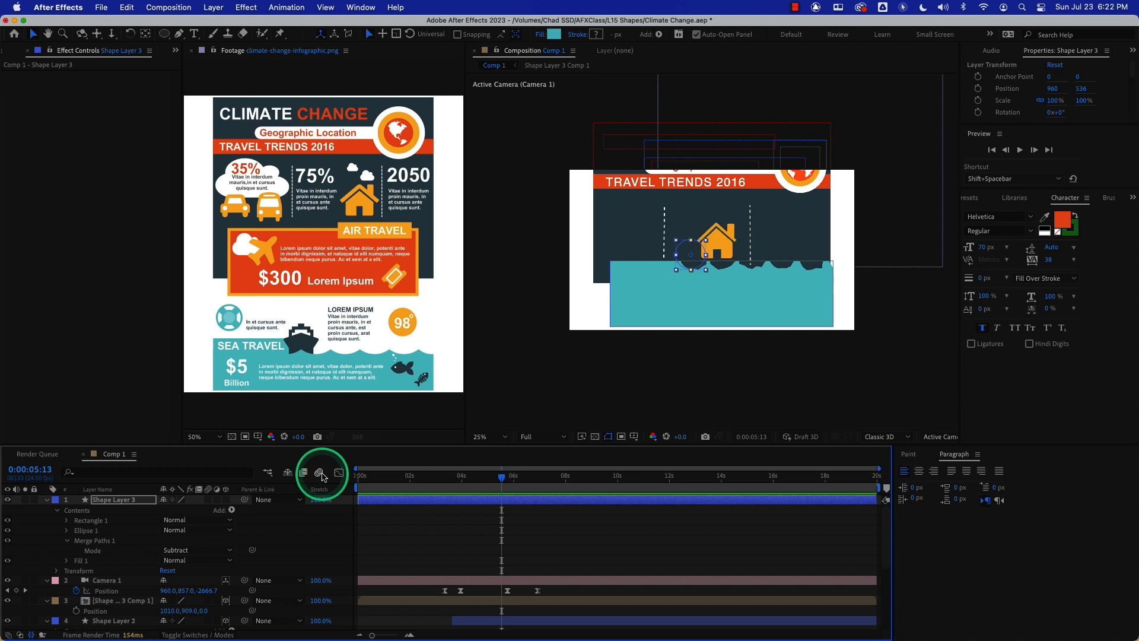
right_click(640, 324)
left_click(684, 346)
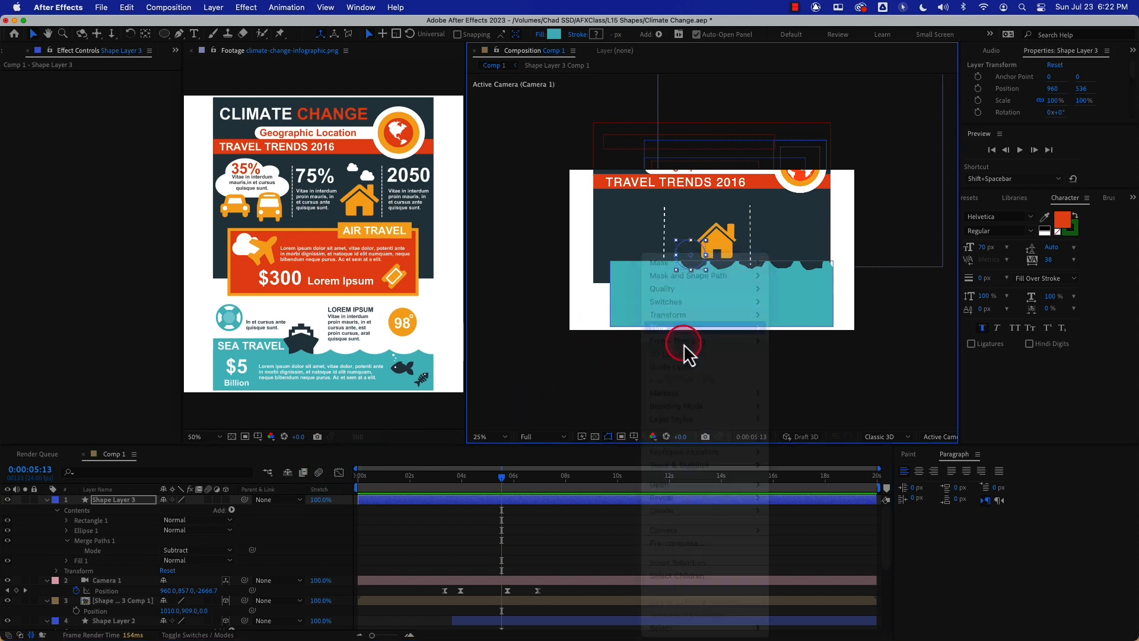
left_click(910, 347)
left_click(783, 292)
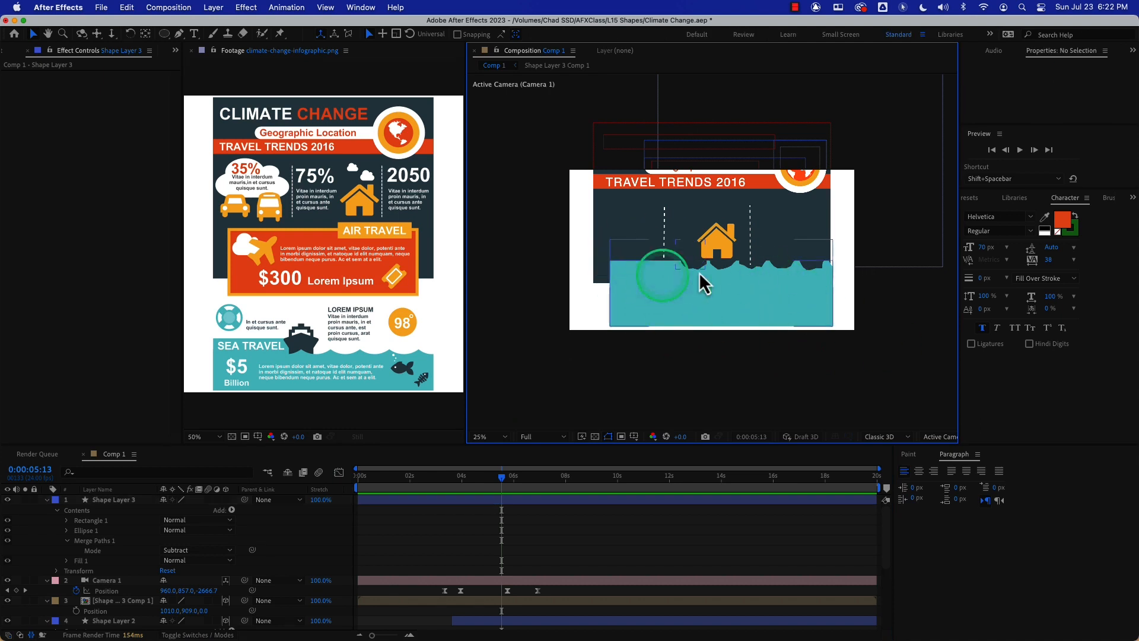
left_click(769, 238)
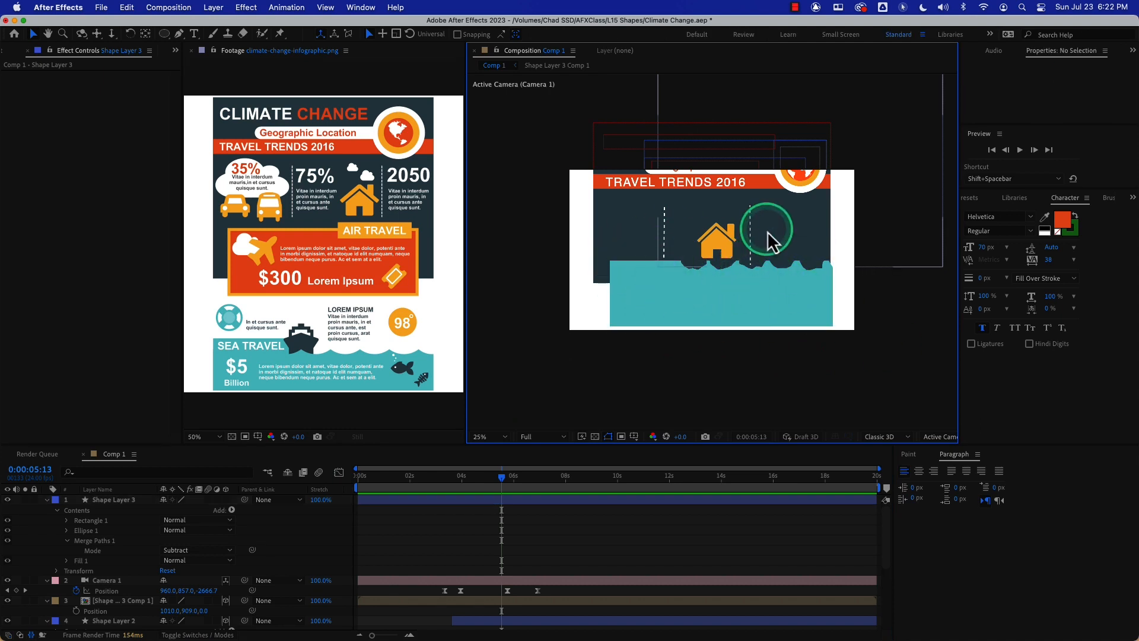